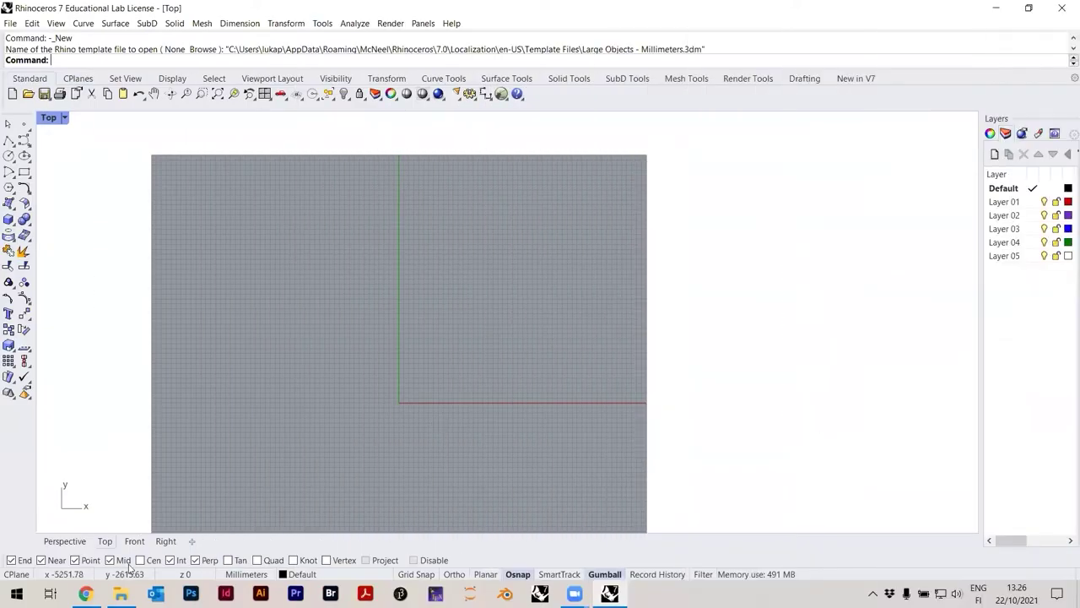
# Open harakka_island_02 from the 04_Modeling folder in File Explorer and compare it with harakka_island_03, examining the rock areas up close
pyautogui.click(121, 594)
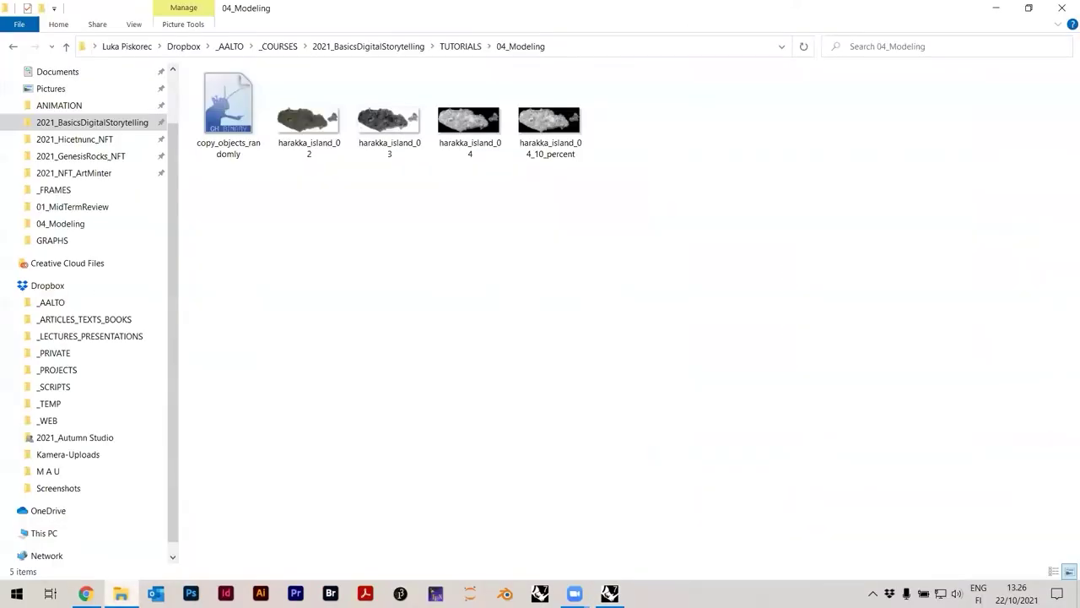
pyautogui.doubleClick(311, 120)
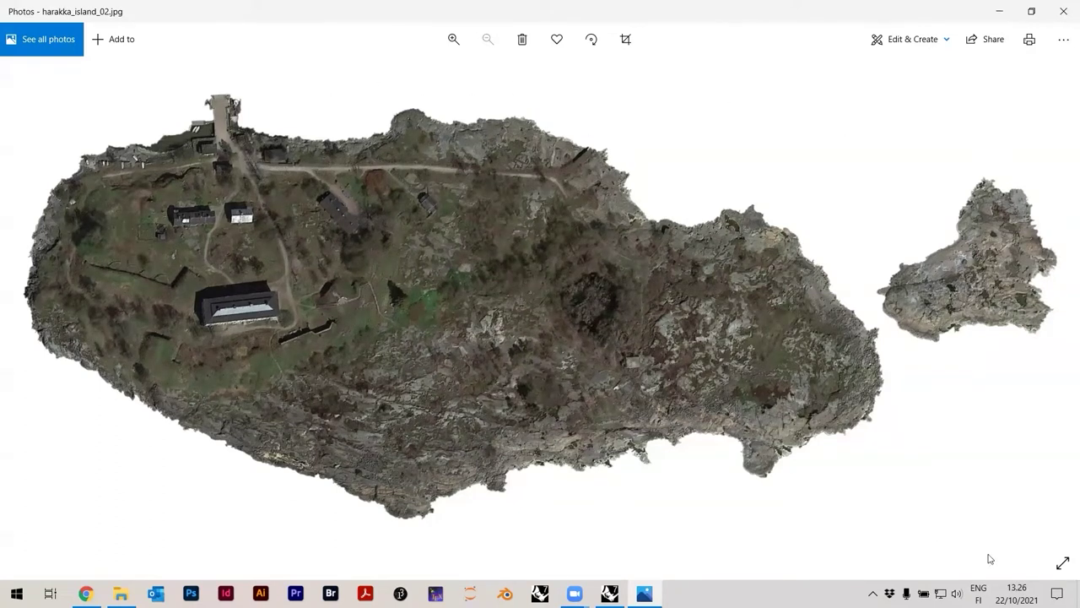
pyautogui.press('Right')
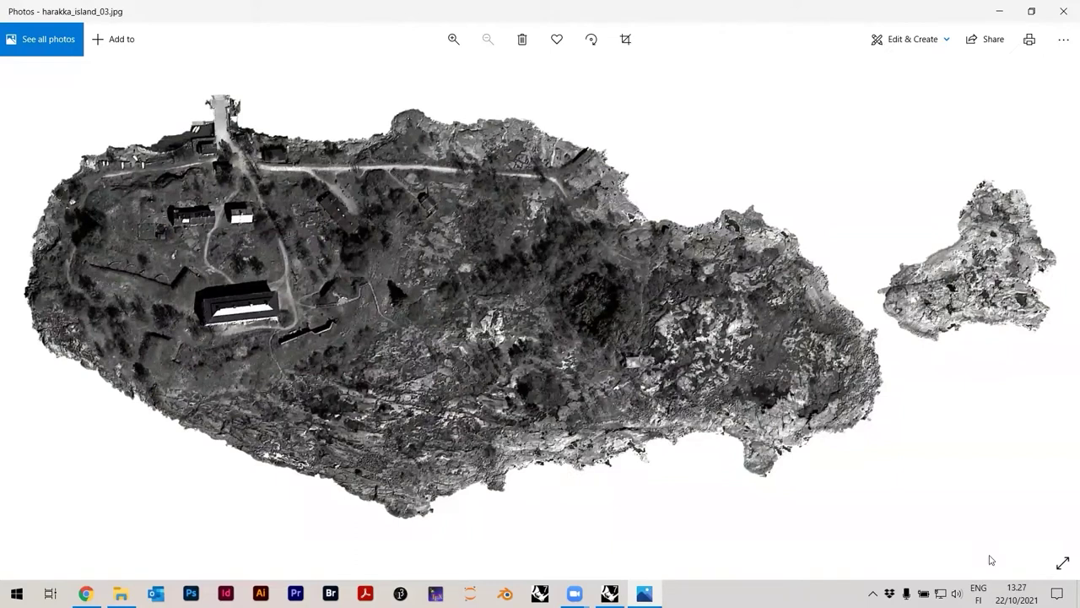
pyautogui.press('Left')
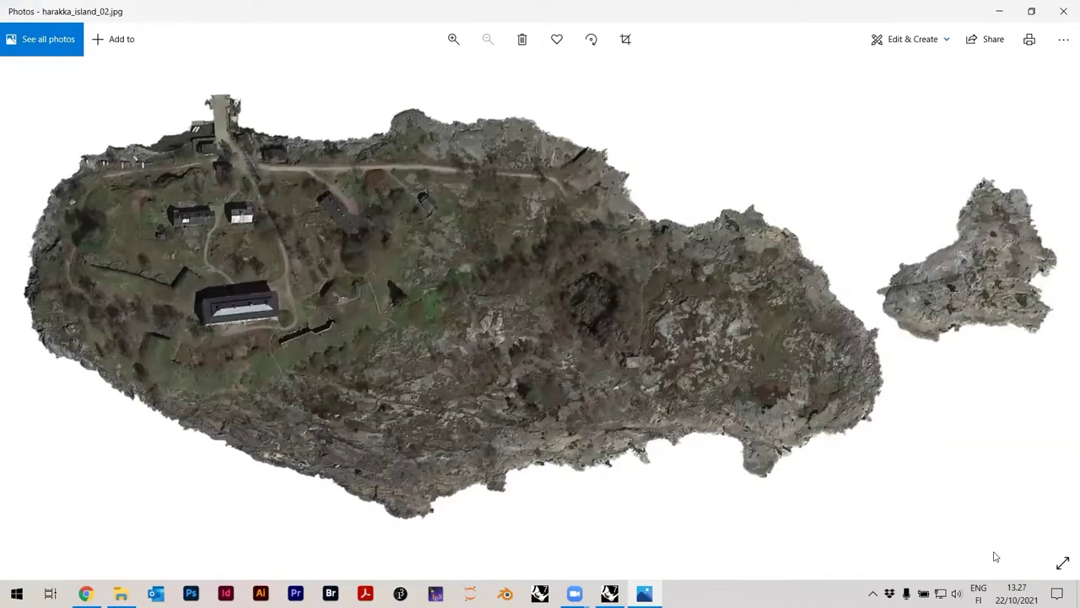
pyautogui.press('Right')
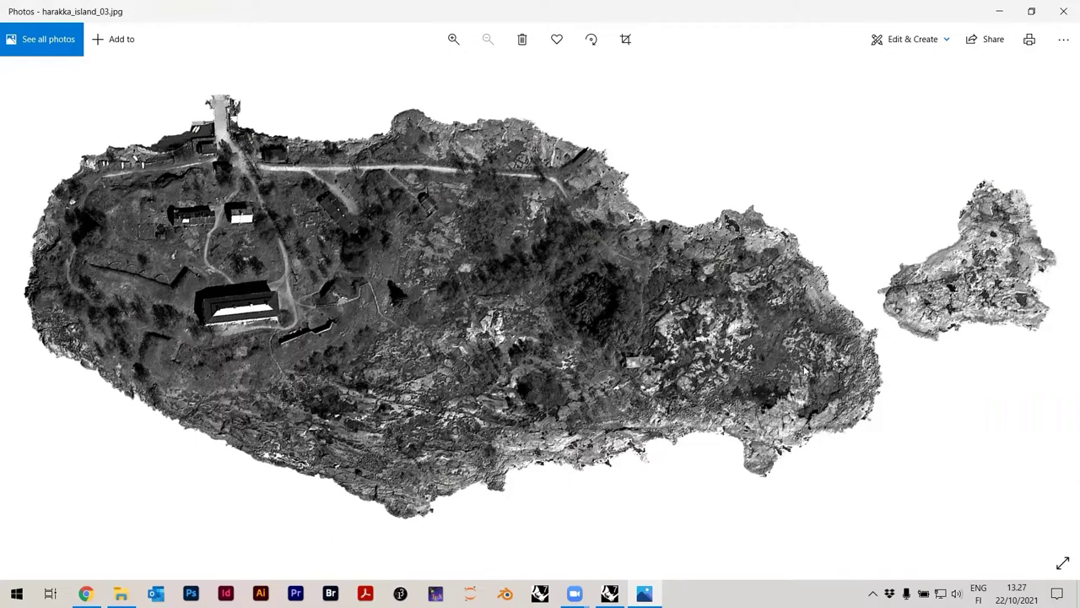
pyautogui.scroll(3, 802, 372)
pyautogui.scroll(2, 663, 333)
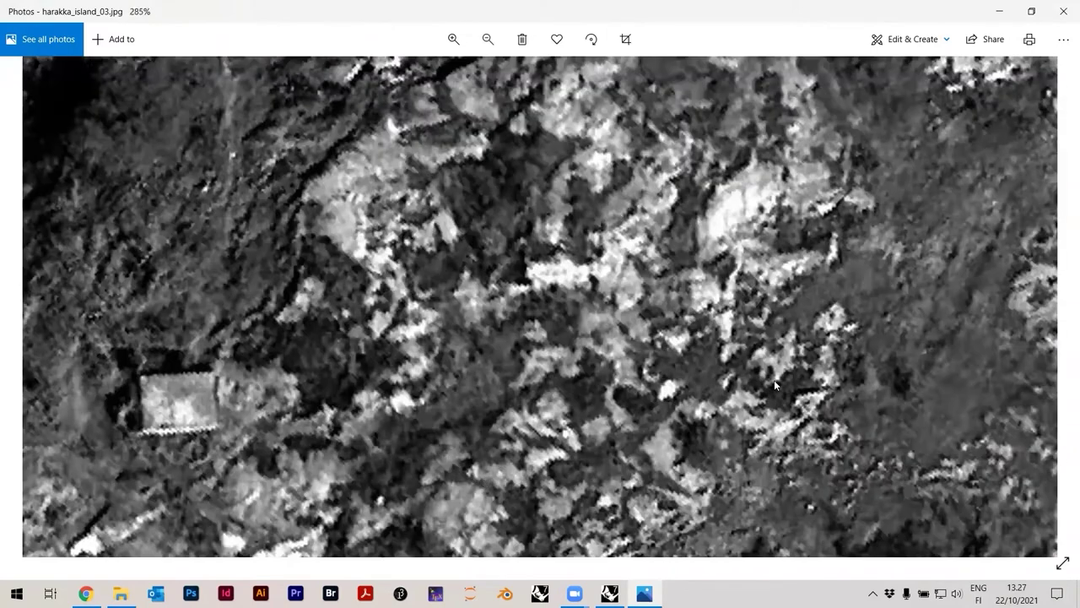
pyautogui.scroll(-4, 692, 308)
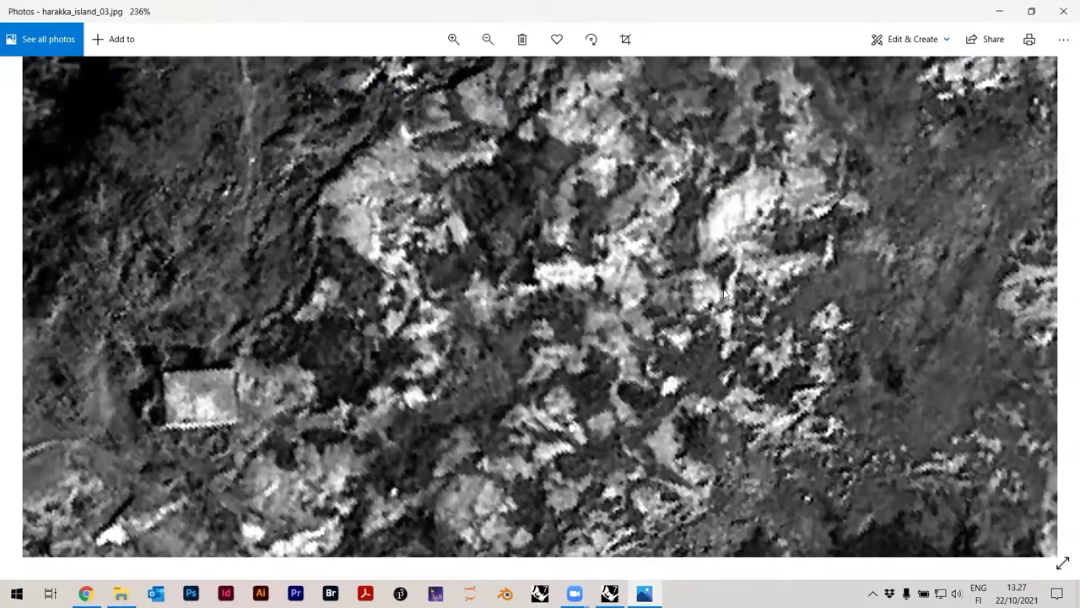
pyautogui.press('Left')
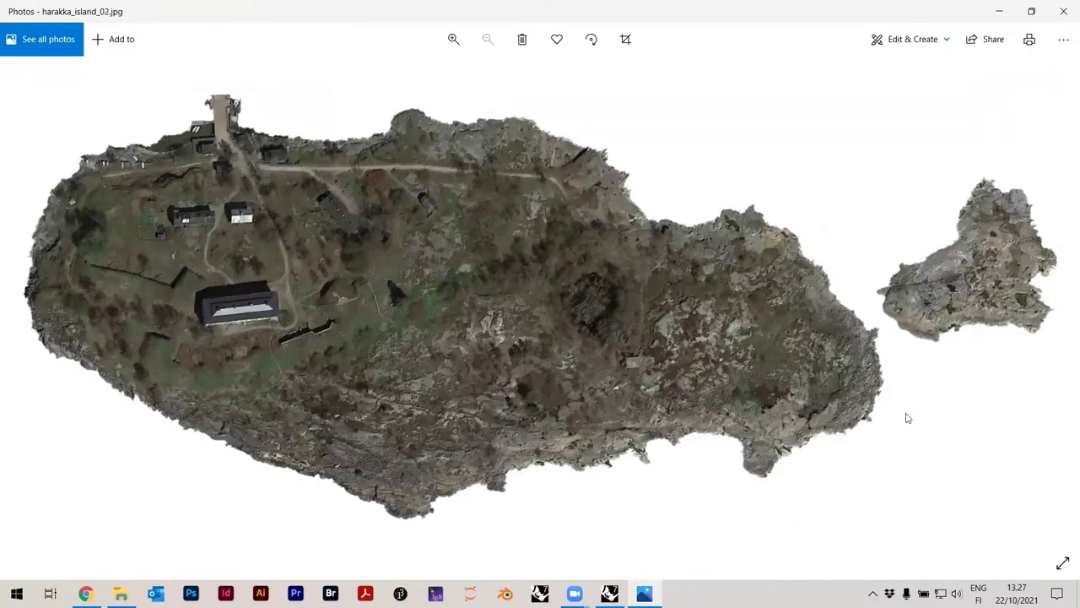
pyautogui.press('Right')
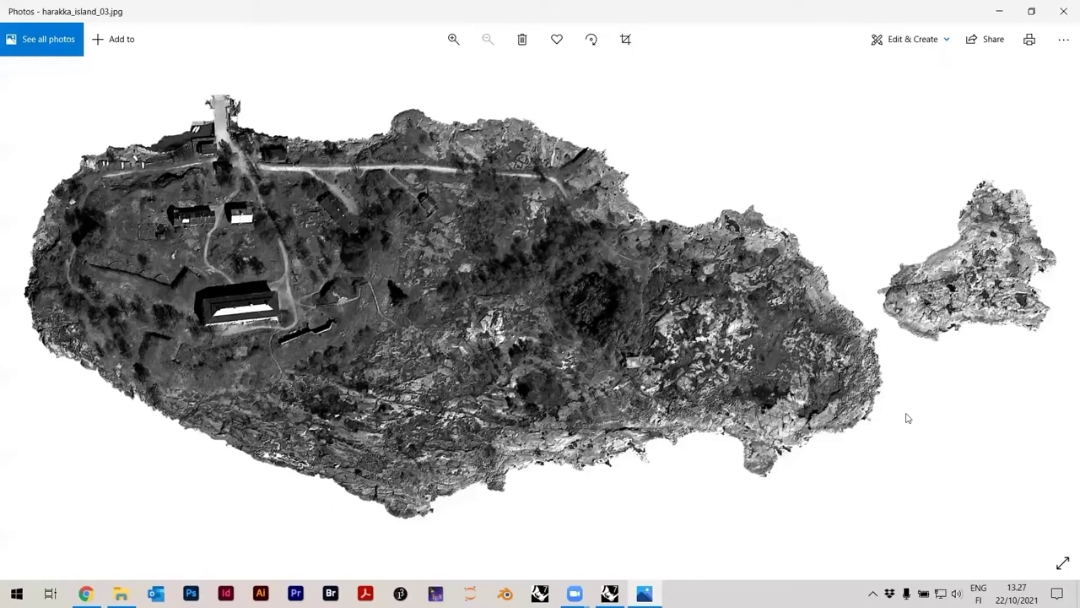
# Launch Photoshop and, while it loads, view harakka_island_04, closing the photo viewer when done
pyautogui.click(190, 593)
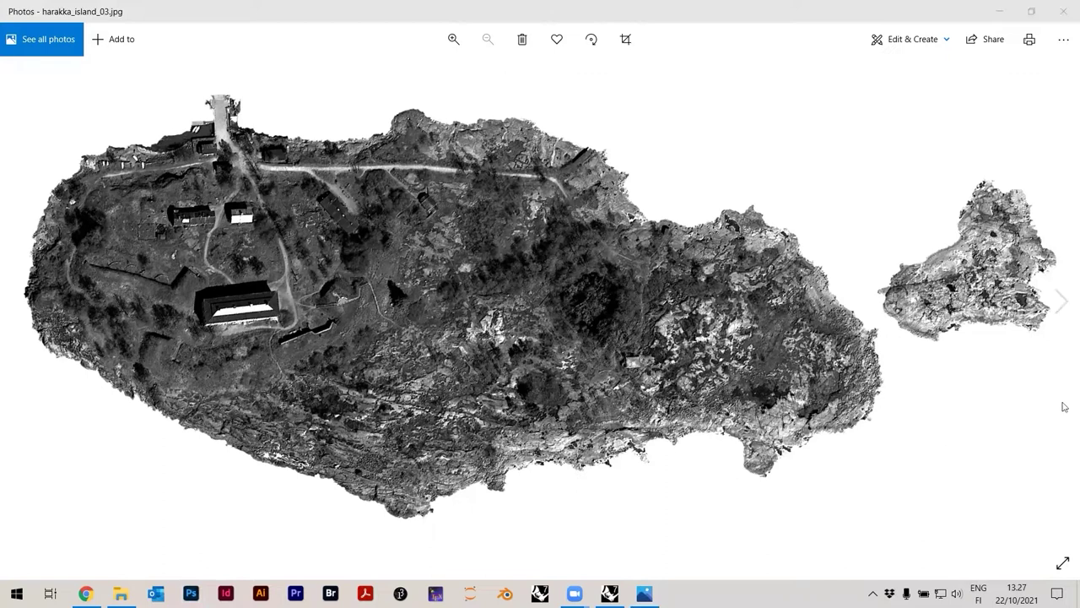
pyautogui.click(935, 369)
pyautogui.press('Right')
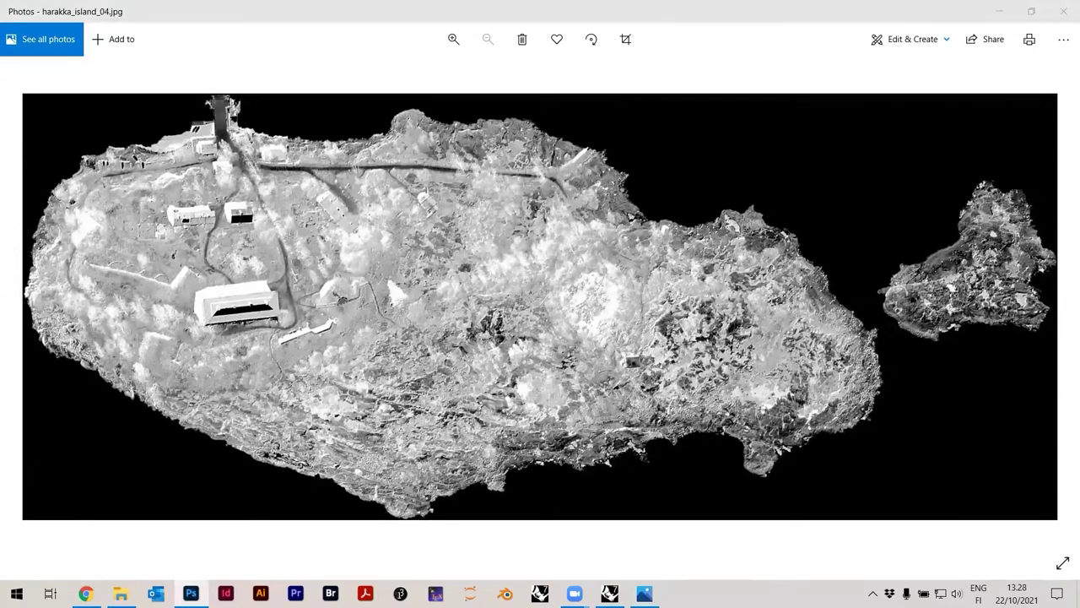
pyautogui.click(1062, 12)
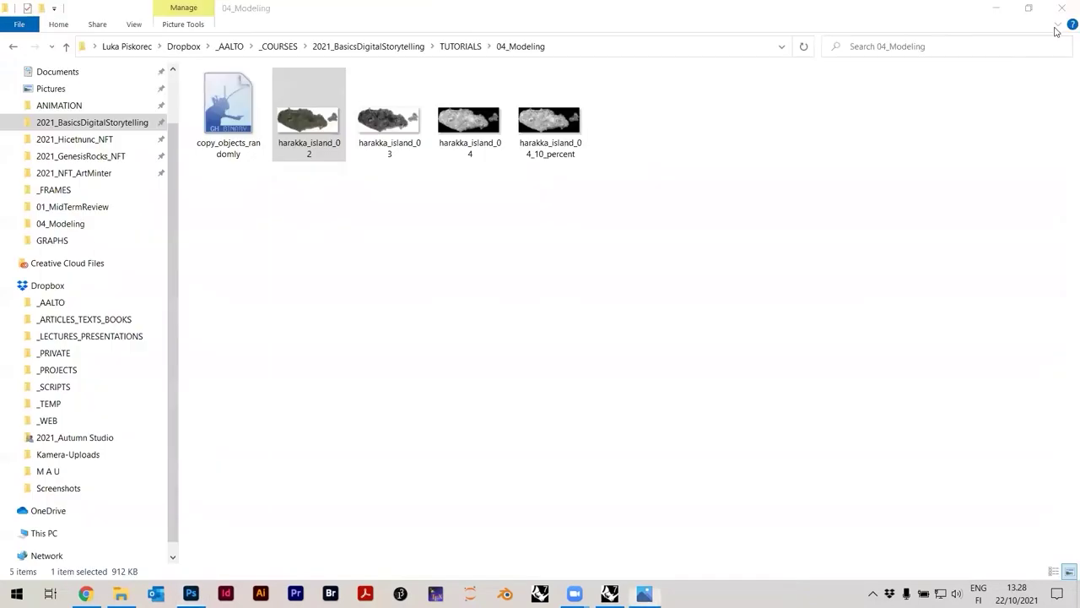
# Maximize the Photoshop window and open harakka_island_02 in it from the 04_Modeling folder
pyautogui.click(511, 329)
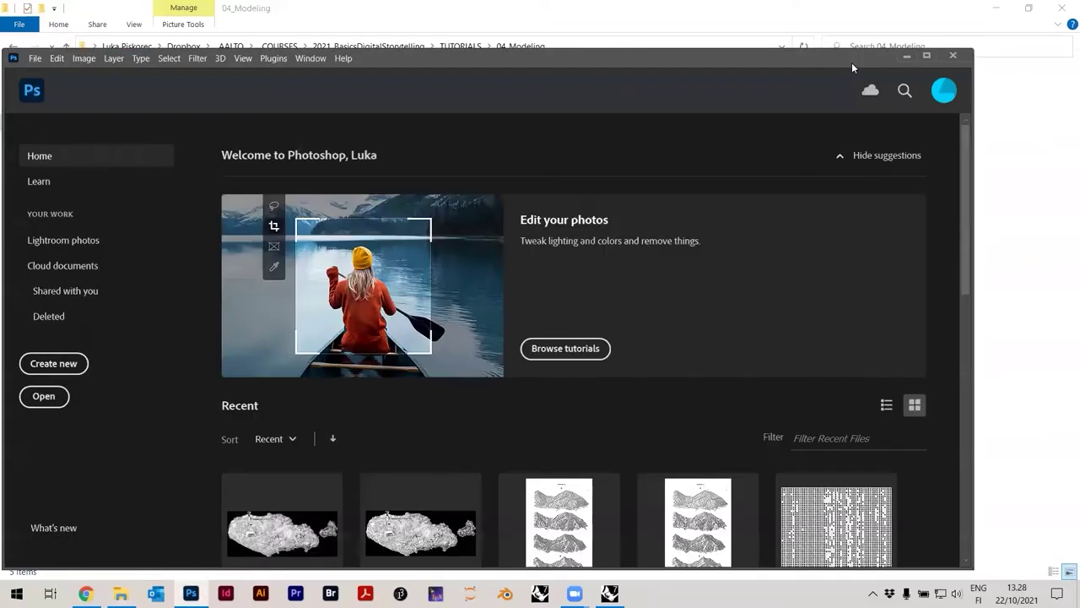
pyautogui.moveTo(851, 62); pyautogui.dragTo(843, 98)
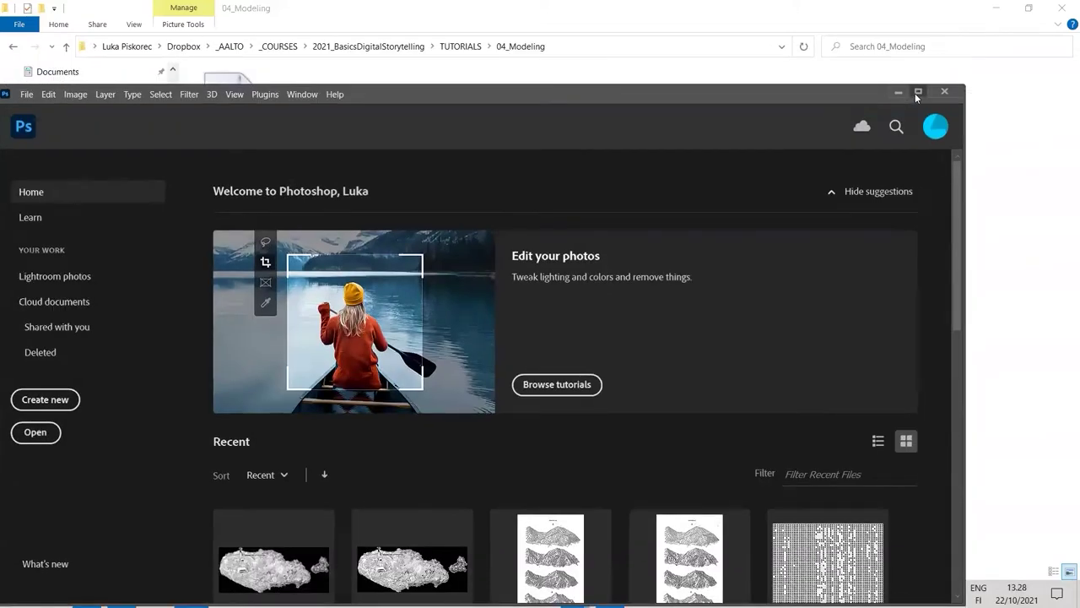
pyautogui.click(917, 93)
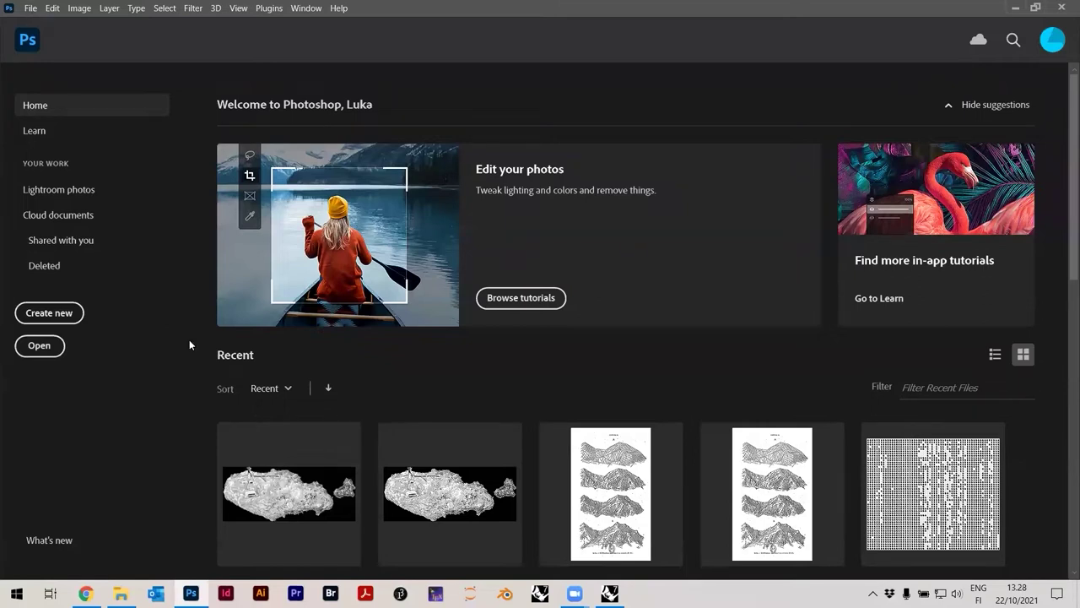
pyautogui.scroll(-2, 190, 345)
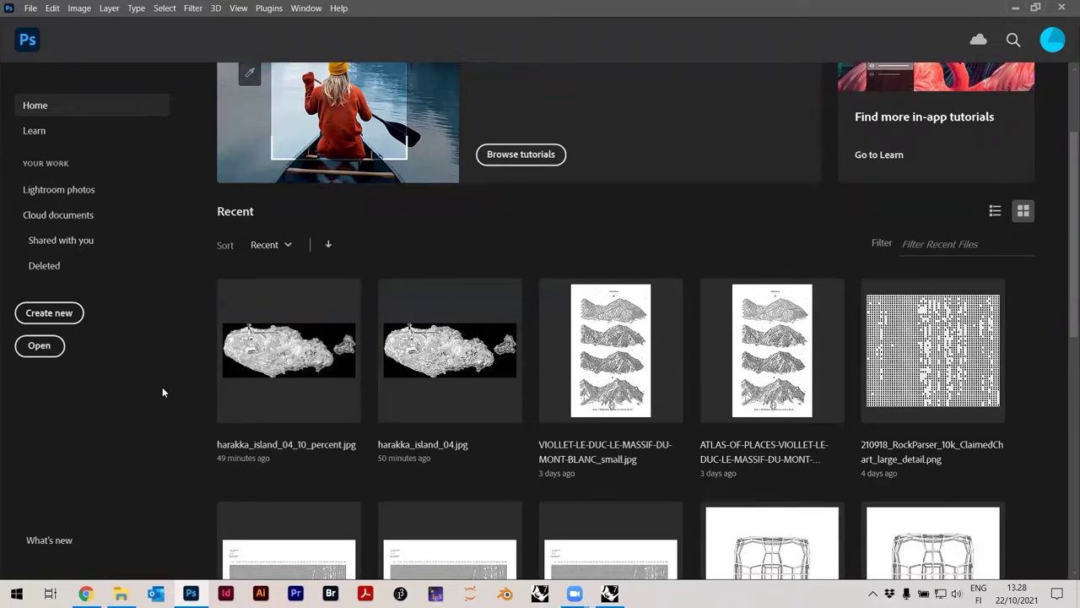
pyautogui.scroll(2, 657, 349)
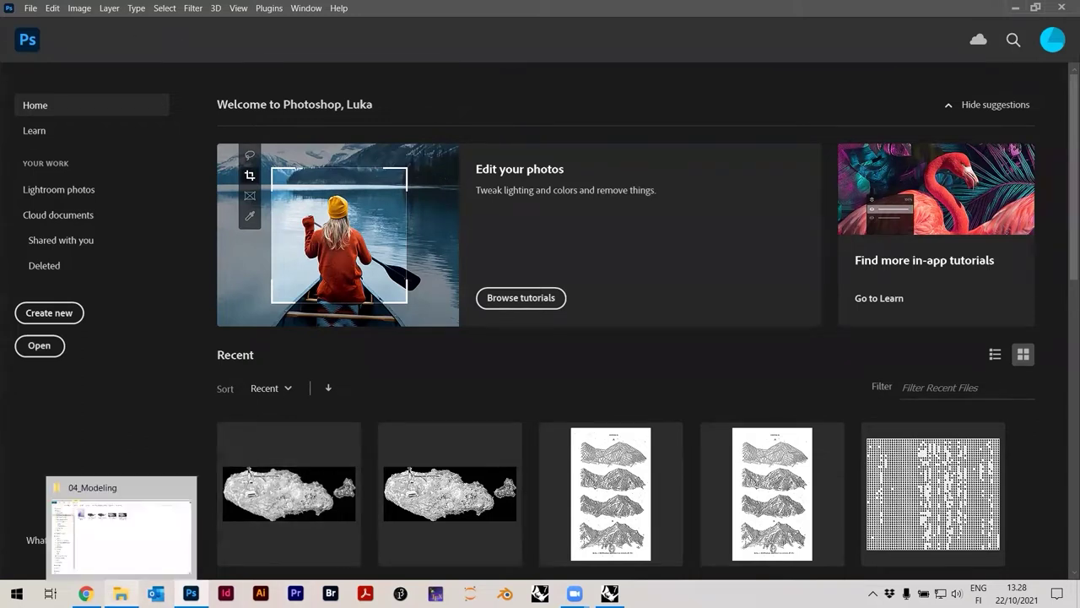
pyautogui.click(121, 593)
pyautogui.click(314, 135)
pyautogui.moveTo(302, 124); pyautogui.dragTo(594, 240)
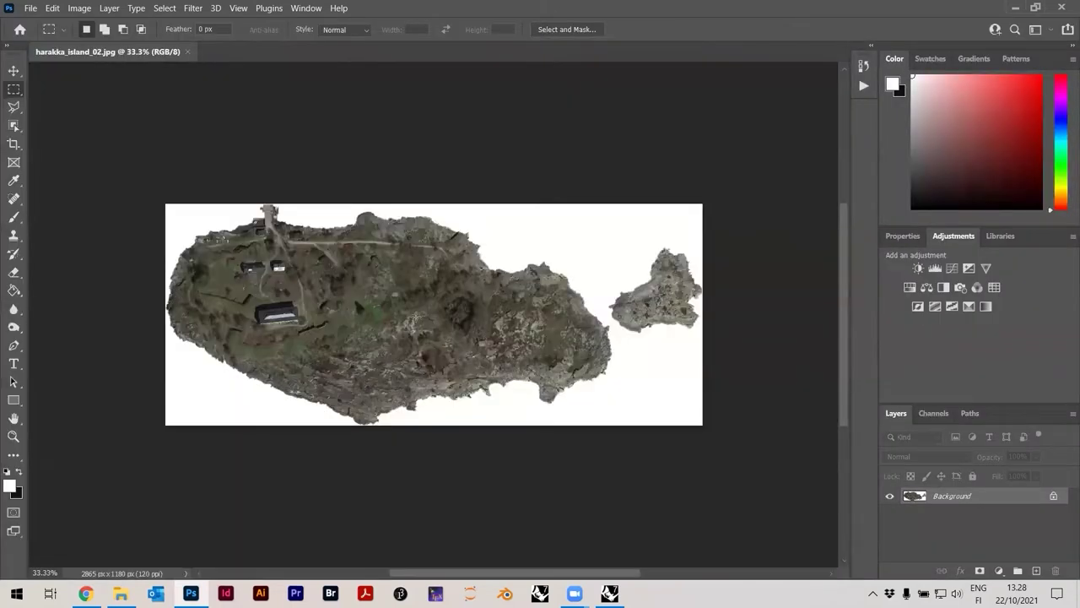
# Convert the island image from RGB to Grayscale mode
pyautogui.keyDown('alt'); pyautogui.scroll(3, 337, 321); pyautogui.keyUp('alt')
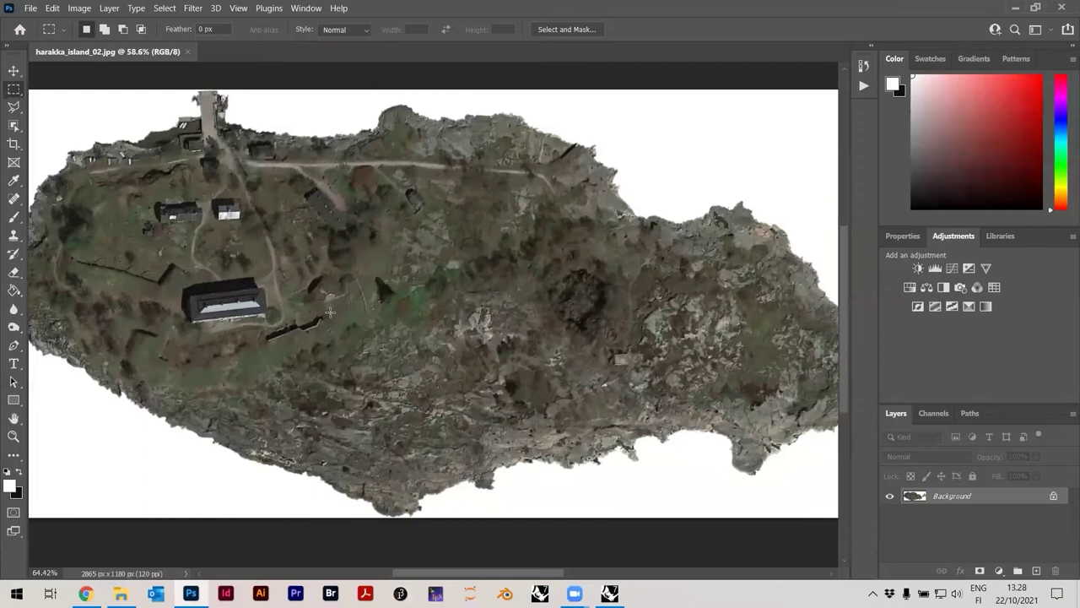
pyautogui.keyDown('alt'); pyautogui.scroll(7, 328, 292); pyautogui.keyUp('alt')
pyautogui.keyDown('alt'); pyautogui.scroll(-7, 372, 261); pyautogui.keyUp('alt')
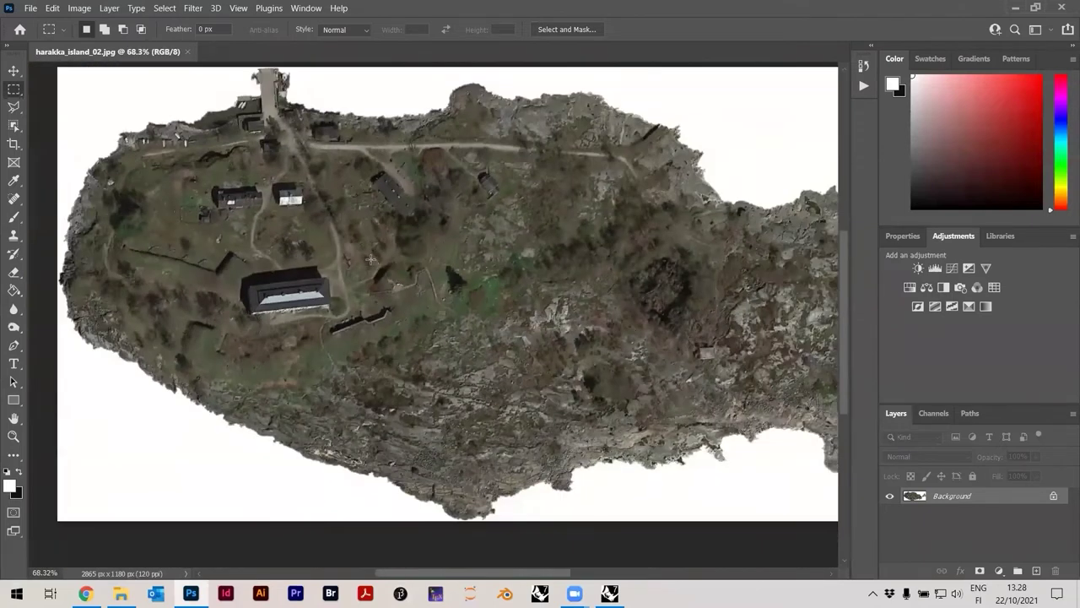
pyautogui.keyDown('alt'); pyautogui.scroll(-3, 371, 259); pyautogui.keyUp('alt')
pyautogui.keyDown('alt'); pyautogui.scroll(1, 374, 264); pyautogui.keyUp('alt')
pyautogui.keyDown('alt'); pyautogui.scroll(-1, 374, 263); pyautogui.keyUp('alt')
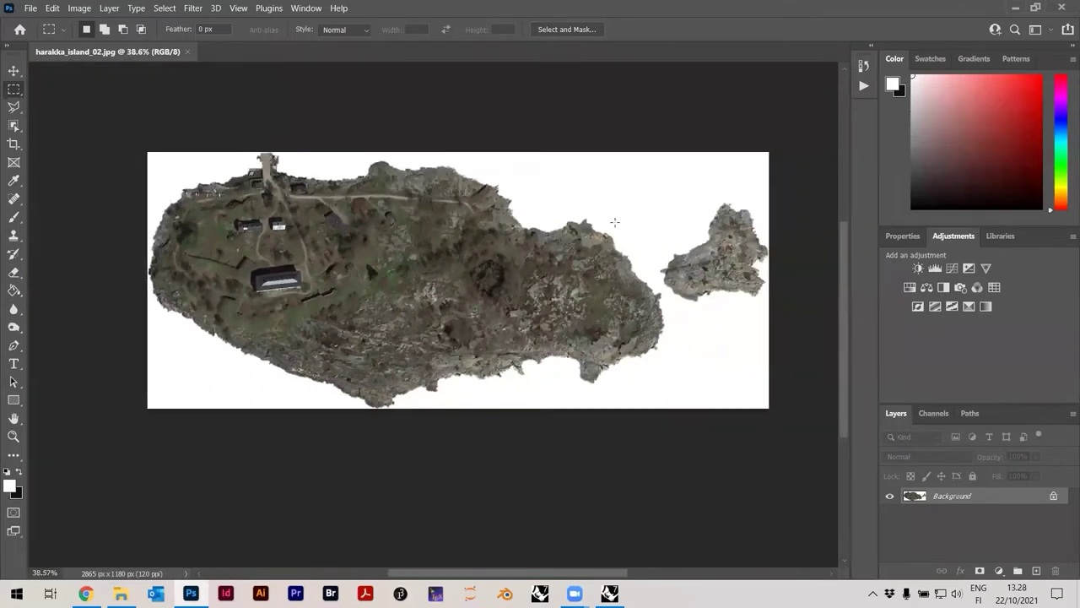
pyautogui.keyDown('alt'); pyautogui.scroll(1, 614, 222); pyautogui.keyUp('alt')
pyautogui.click(80, 9)
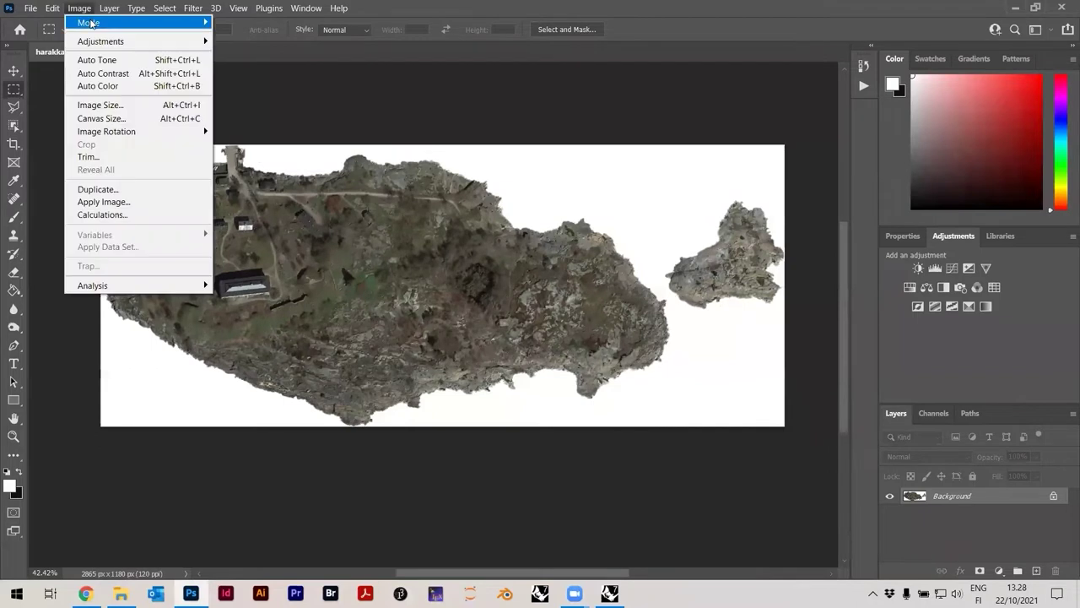
pyautogui.moveTo(90, 23)
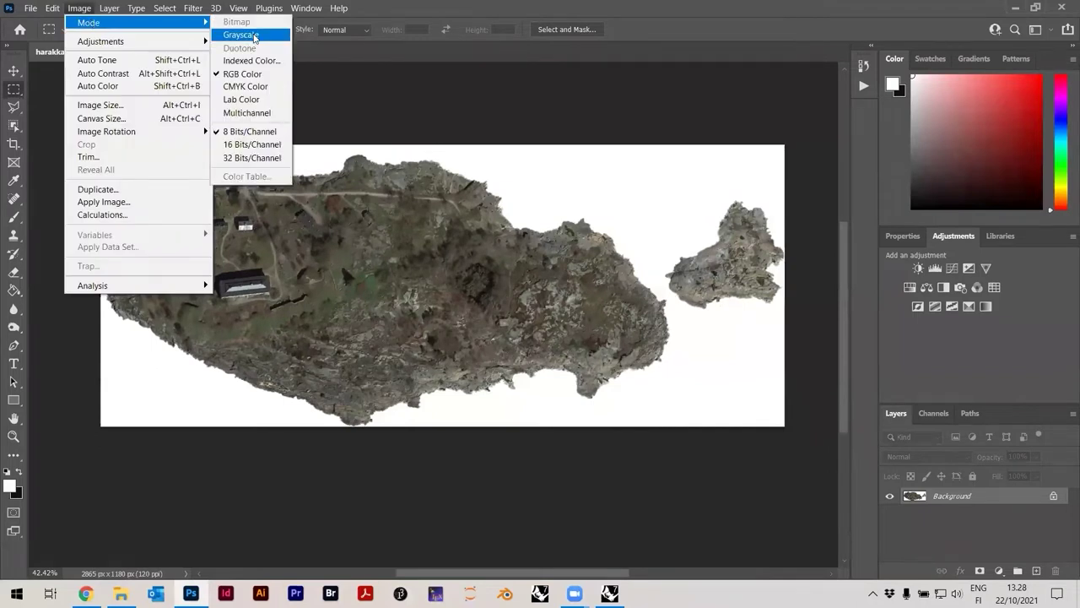
pyautogui.click(252, 35)
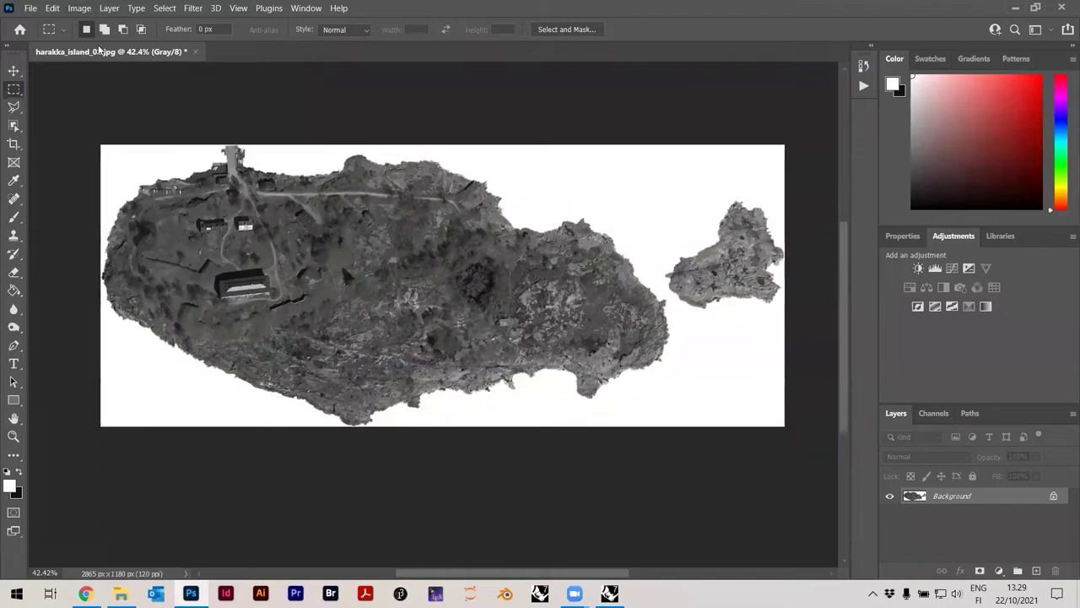
# Raise the image's contrast with a Levels adjustment, setting the input levels to black 22, midtone 0.89 and white 142
pyautogui.click(82, 11)
pyautogui.moveTo(82, 25)
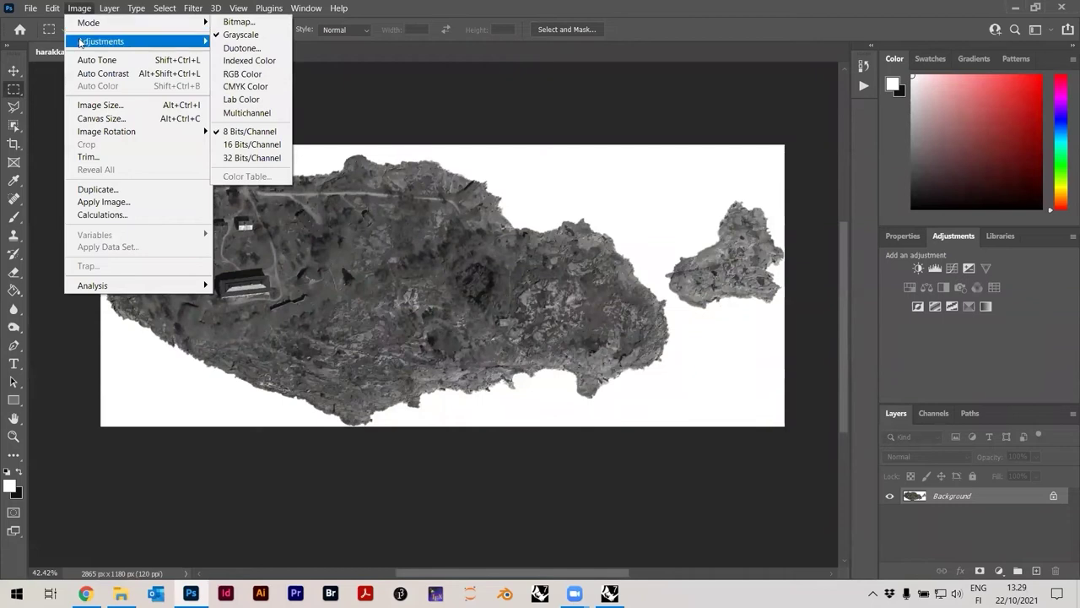
pyautogui.moveTo(152, 41)
pyautogui.click(262, 58)
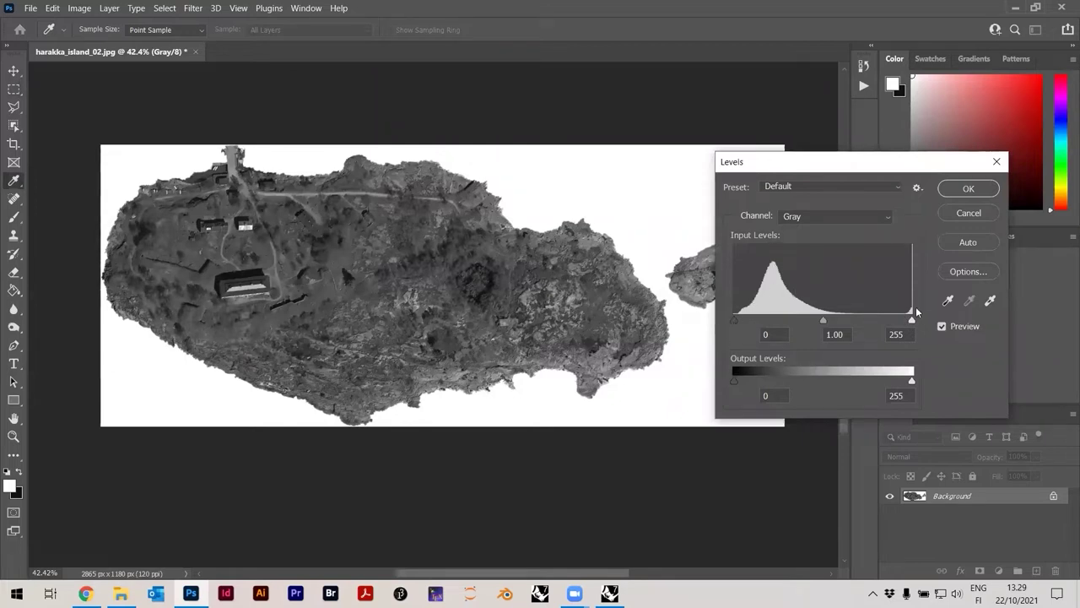
pyautogui.moveTo(737, 319)
pyautogui.mouseDown()
pyautogui.moveTo(794, 332)
pyautogui.moveTo(733, 331)
pyautogui.mouseUp()
pyautogui.moveTo(911, 321)
pyautogui.mouseDown()
pyautogui.moveTo(831, 323)
pyautogui.moveTo(843, 327)
pyautogui.mouseUp()
pyautogui.moveTo(733, 319)
pyautogui.mouseDown()
pyautogui.moveTo(768, 313)
pyautogui.moveTo(785, 288)
pyautogui.moveTo(838, 323)
pyautogui.mouseUp()
pyautogui.moveTo(745, 320); pyautogui.dragTo(754, 320)
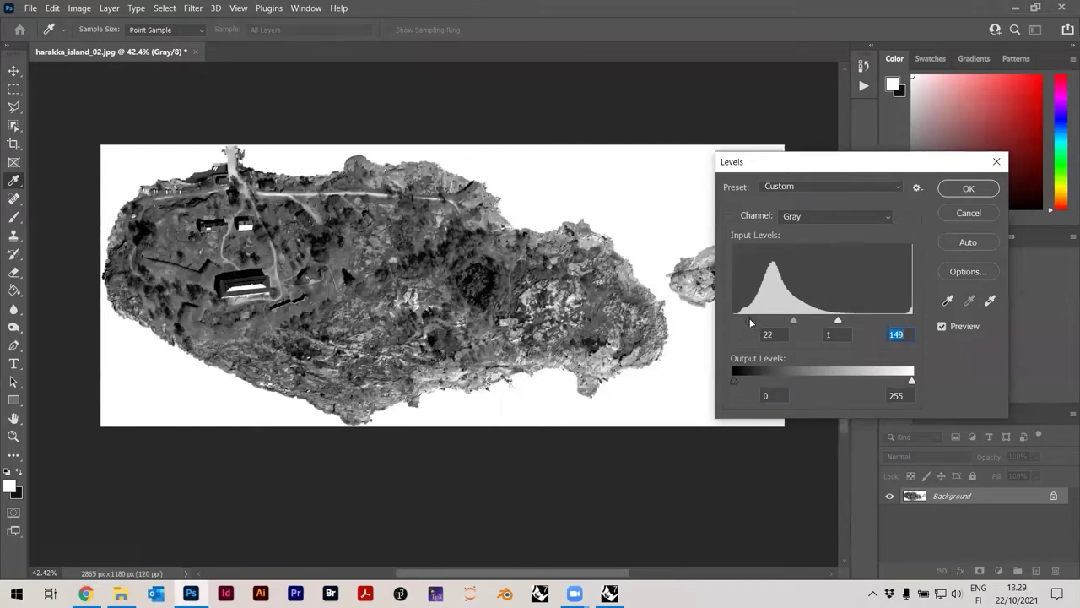
pyautogui.moveTo(839, 320); pyautogui.dragTo(794, 321)
# Compare the Levels result with the original using the preview, set the white input level to 138 and apply the adjustment
pyautogui.click(942, 326)
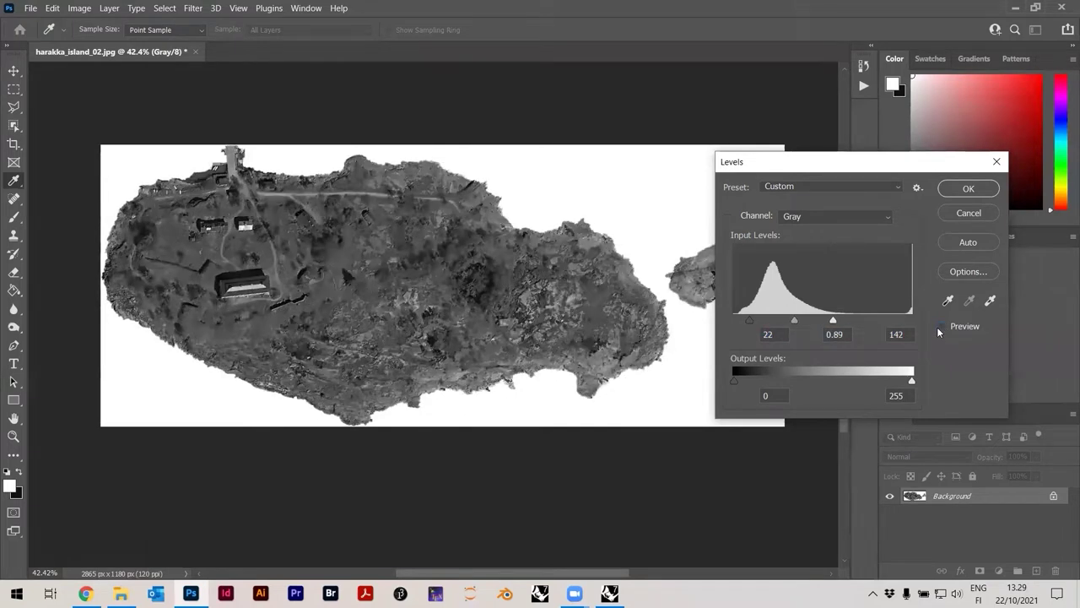
pyautogui.click(942, 327)
pyautogui.click(942, 326)
pyautogui.click(942, 327)
pyautogui.moveTo(833, 320); pyautogui.dragTo(831, 320)
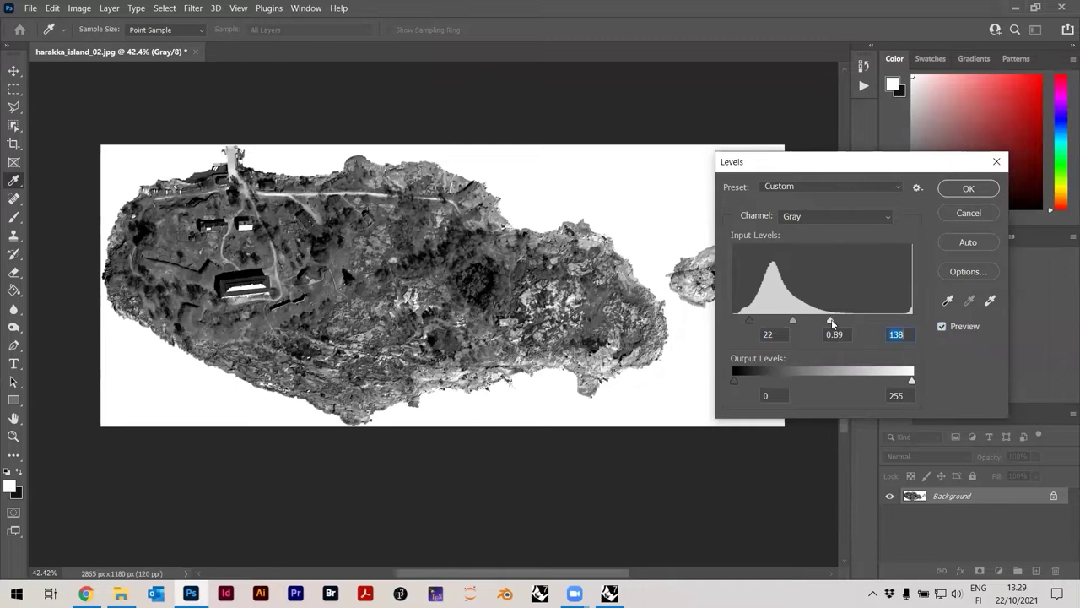
pyautogui.click(968, 188)
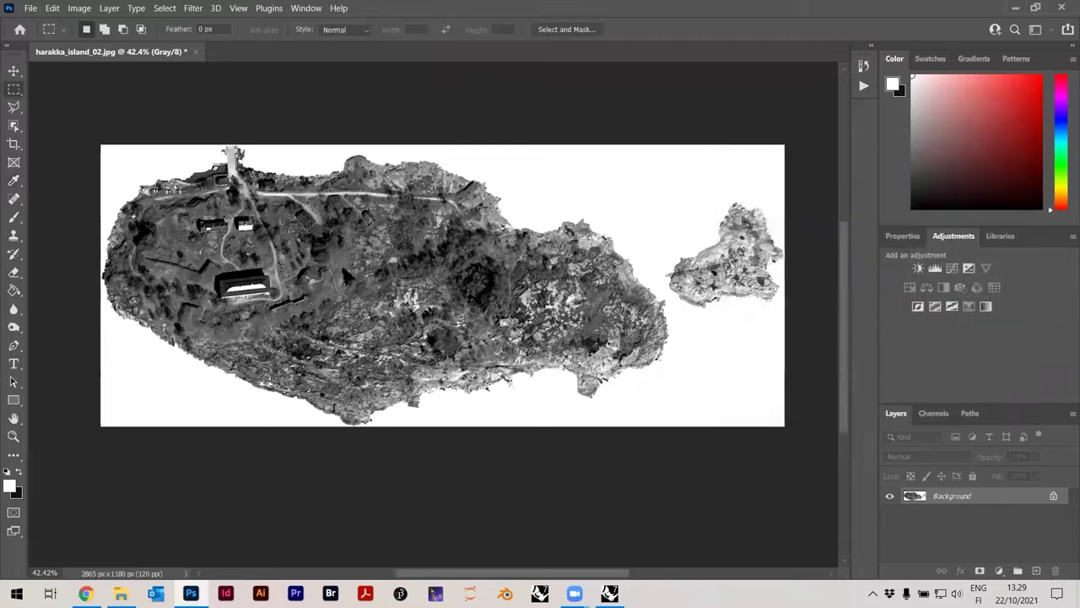
# Invert the grayscale island image's tones and inspect the dark and bright areas for detail
pyautogui.click(79, 10)
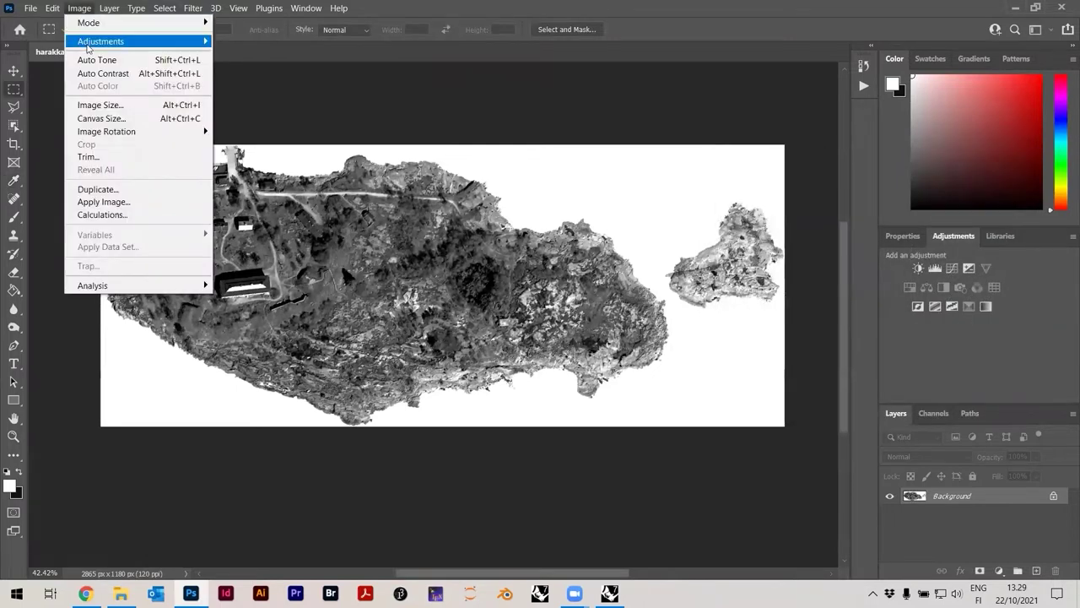
pyautogui.moveTo(87, 48)
pyautogui.click(255, 200)
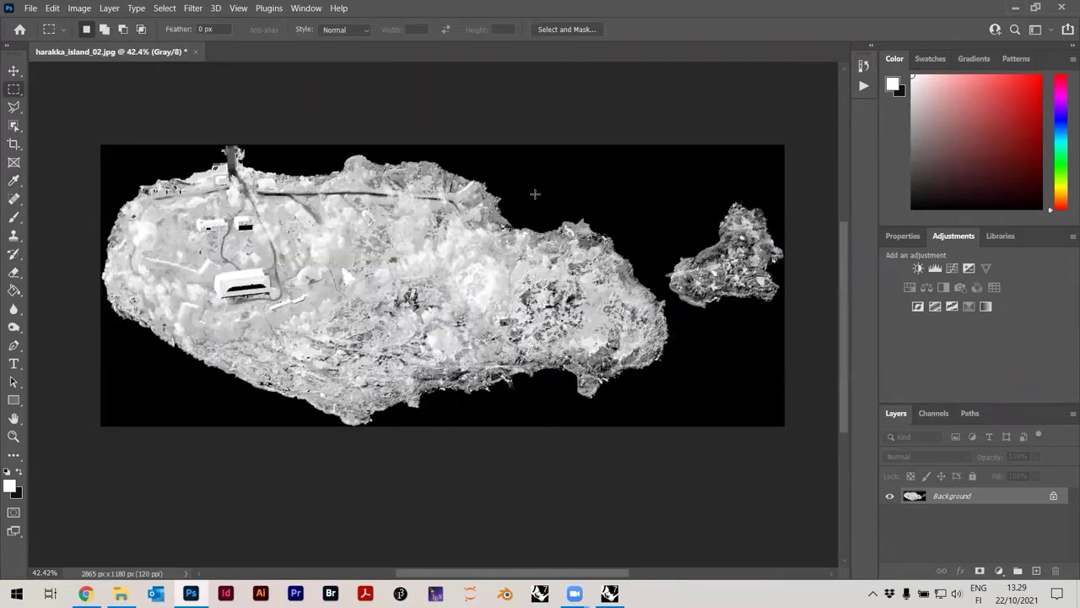
pyautogui.keyDown('alt'); pyautogui.scroll(10, 336, 316); pyautogui.keyUp('alt')
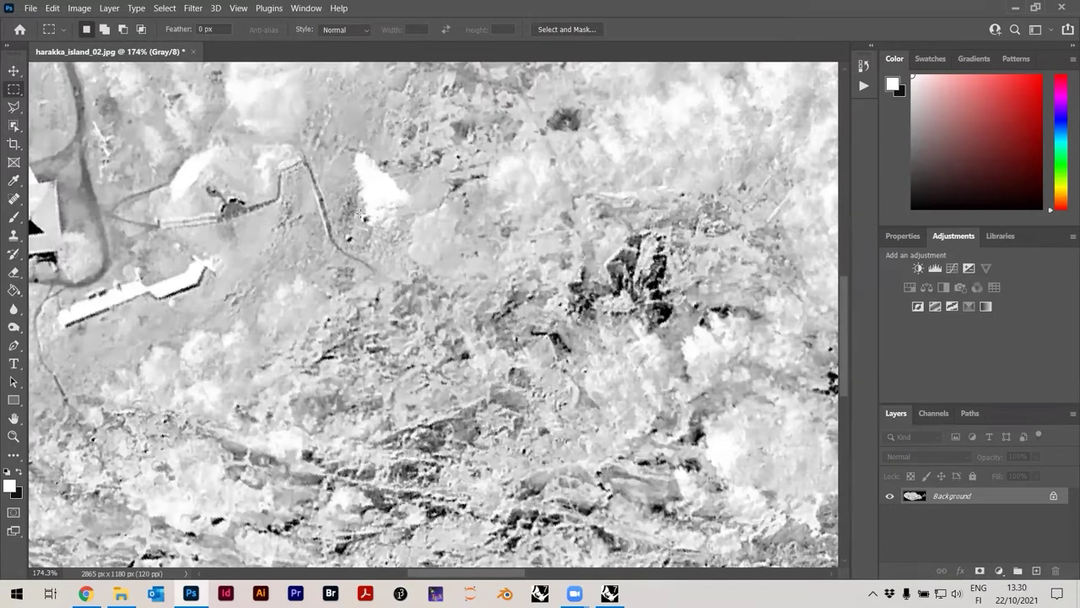
pyautogui.keyDown('alt'); pyautogui.scroll(-8, 326, 317); pyautogui.keyUp('alt')
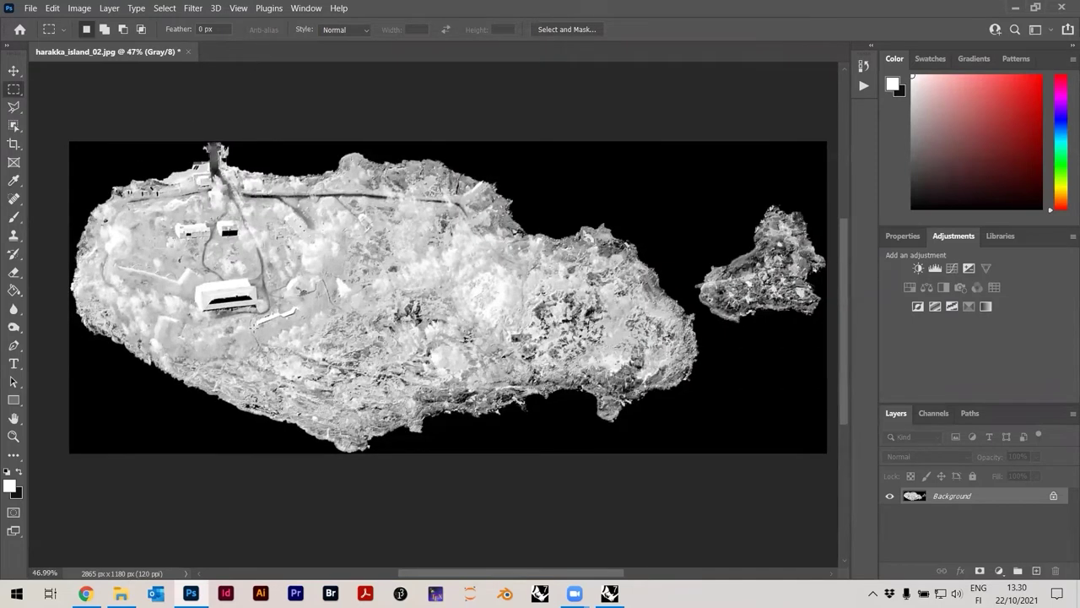
pyautogui.keyDown('alt'); pyautogui.scroll(-2, 234, 331); pyautogui.keyUp('alt')
pyautogui.keyDown('alt'); pyautogui.scroll(1, 234, 331); pyautogui.keyUp('alt')
pyautogui.keyDown('alt'); pyautogui.scroll(2, 258, 380); pyautogui.keyUp('alt')
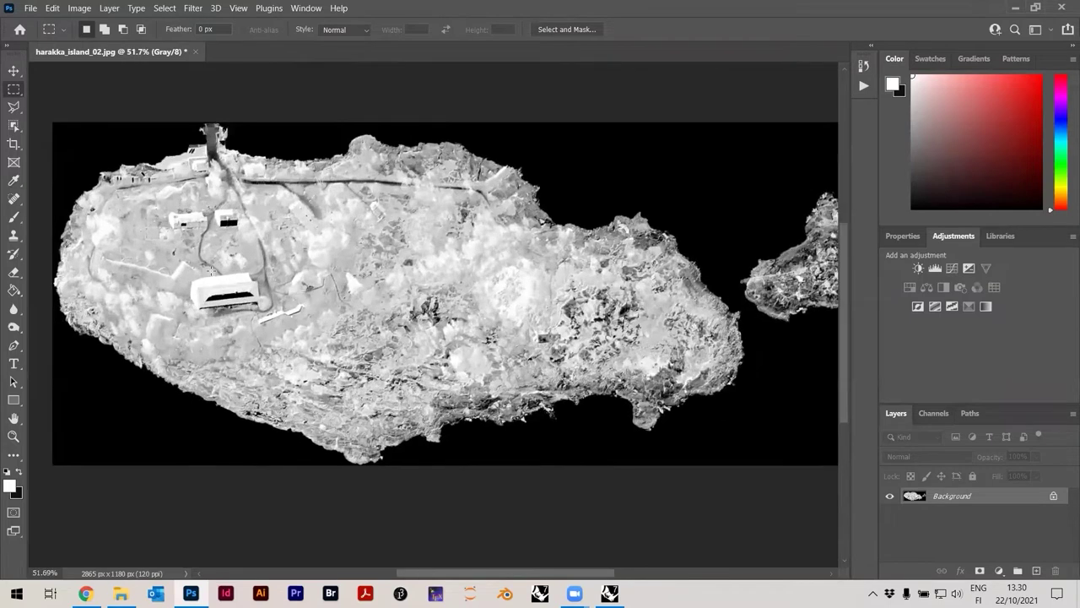
# Reduce the island image to 10 percent of its width and height and inspect the resulting detail
pyautogui.keyDown('alt'); pyautogui.scroll(-1, 258, 379); pyautogui.keyUp('alt')
pyautogui.click(79, 7)
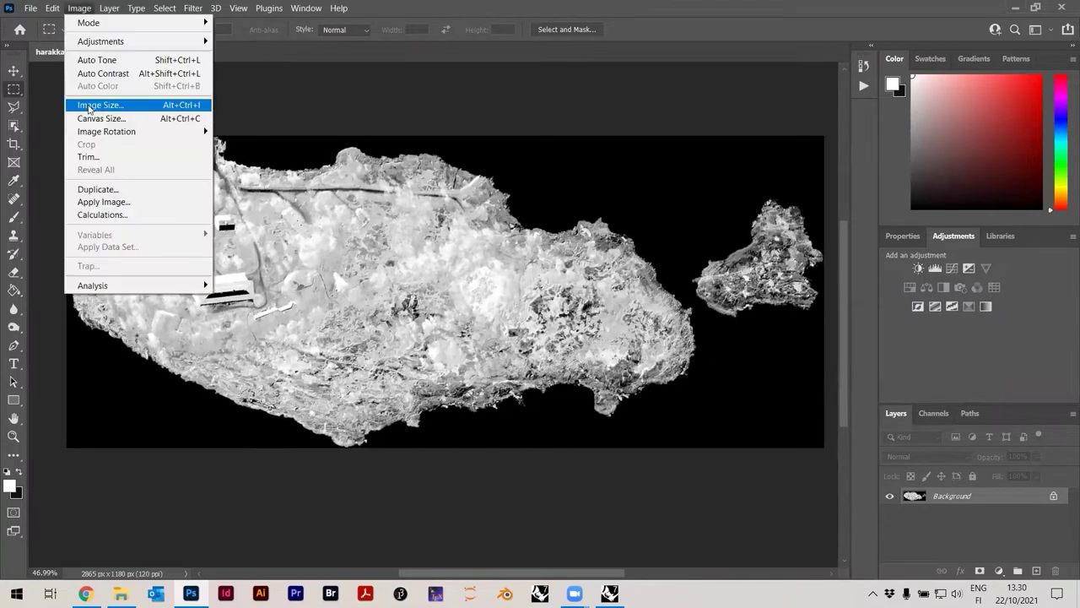
pyautogui.click(98, 104)
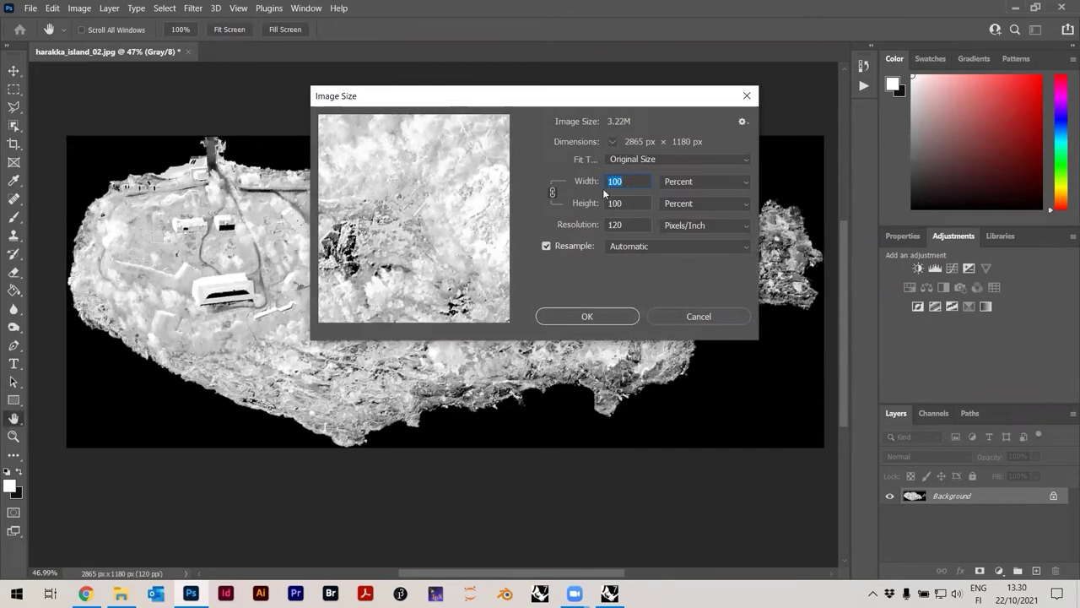
pyautogui.write('10')
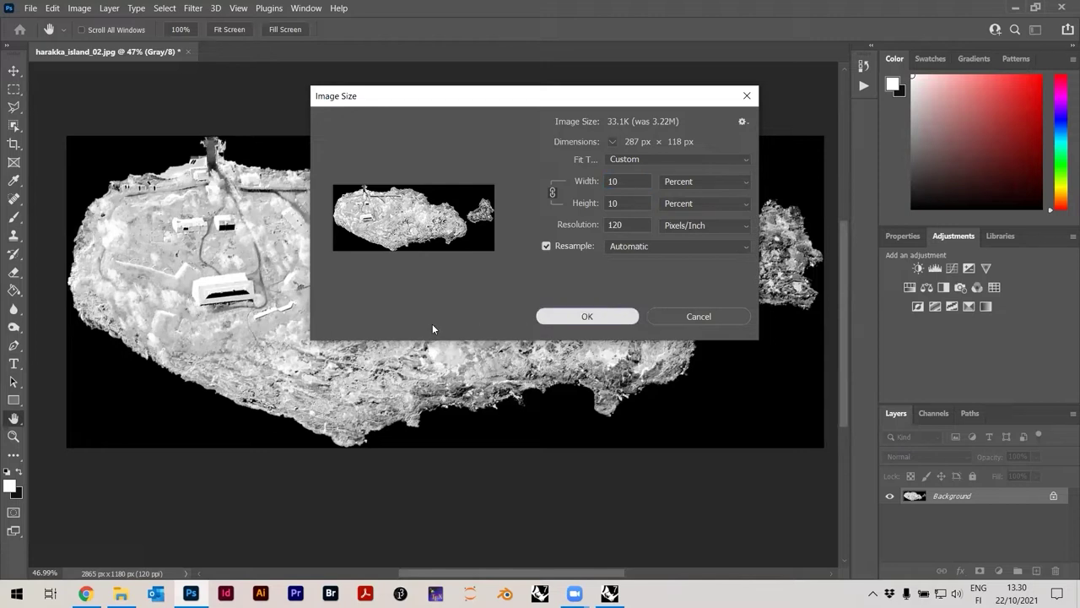
pyautogui.press('Return')
pyautogui.press('m')
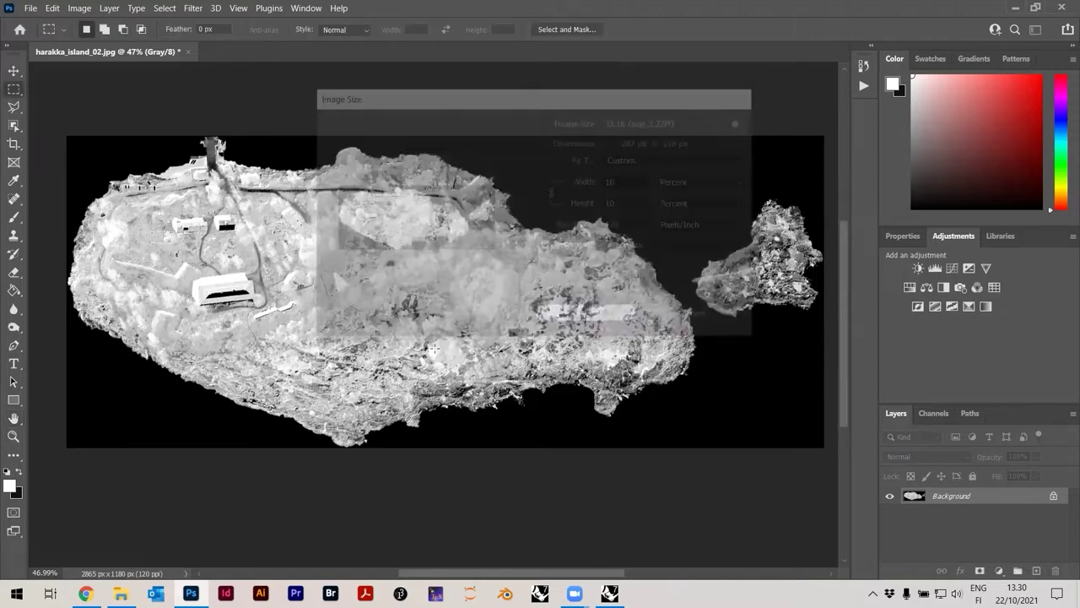
pyautogui.keyDown('alt'); pyautogui.scroll(-2, 643, 318); pyautogui.keyUp('alt')
pyautogui.keyDown('alt'); pyautogui.scroll(8, 198, 242); pyautogui.keyUp('alt')
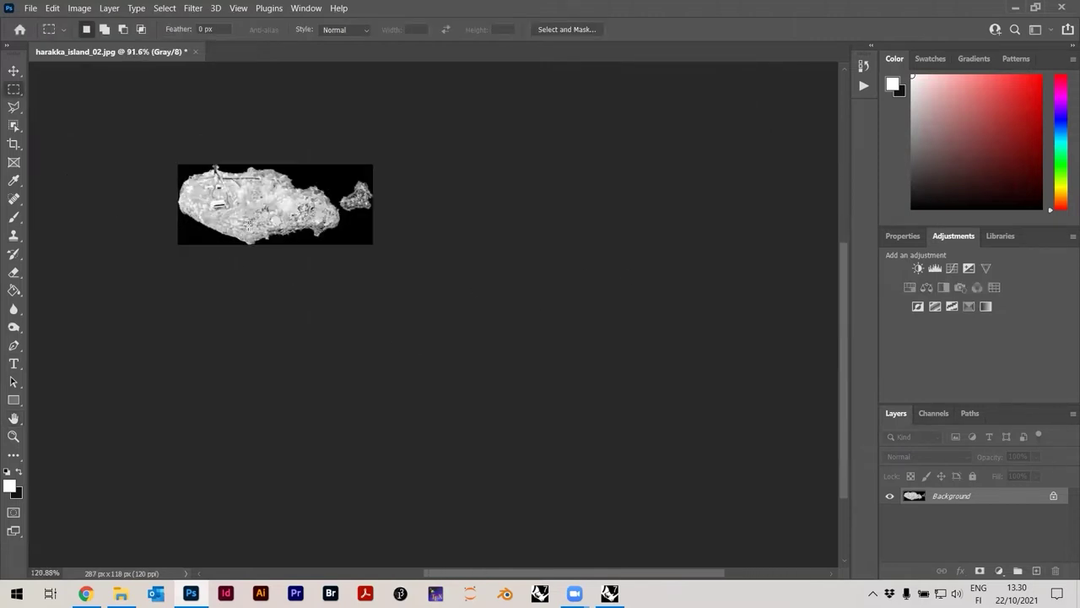
pyautogui.keyDown('alt'); pyautogui.scroll(7, 249, 223); pyautogui.keyUp('alt')
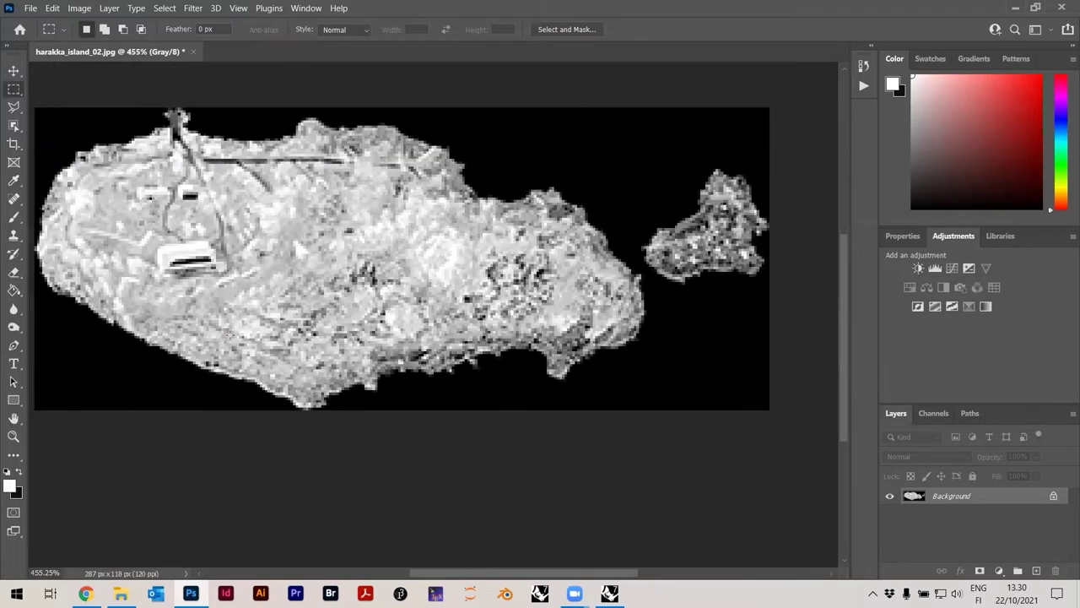
pyautogui.keyDown('alt'); pyautogui.scroll(-1, 299, 165); pyautogui.keyUp('alt')
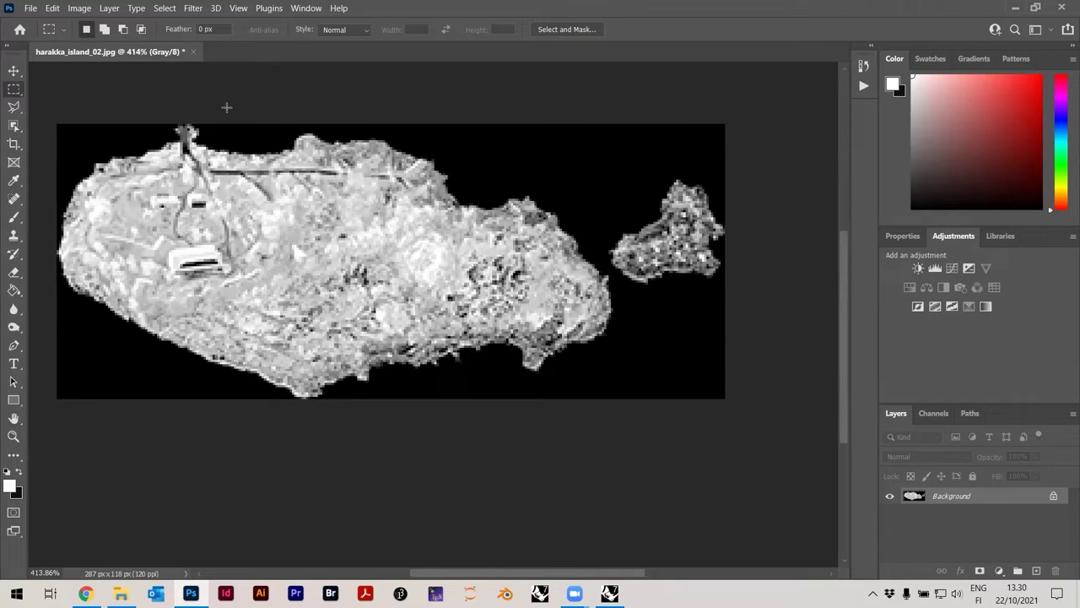
pyautogui.keyDown('alt'); pyautogui.scroll(-2, 276, 148); pyautogui.keyUp('alt')
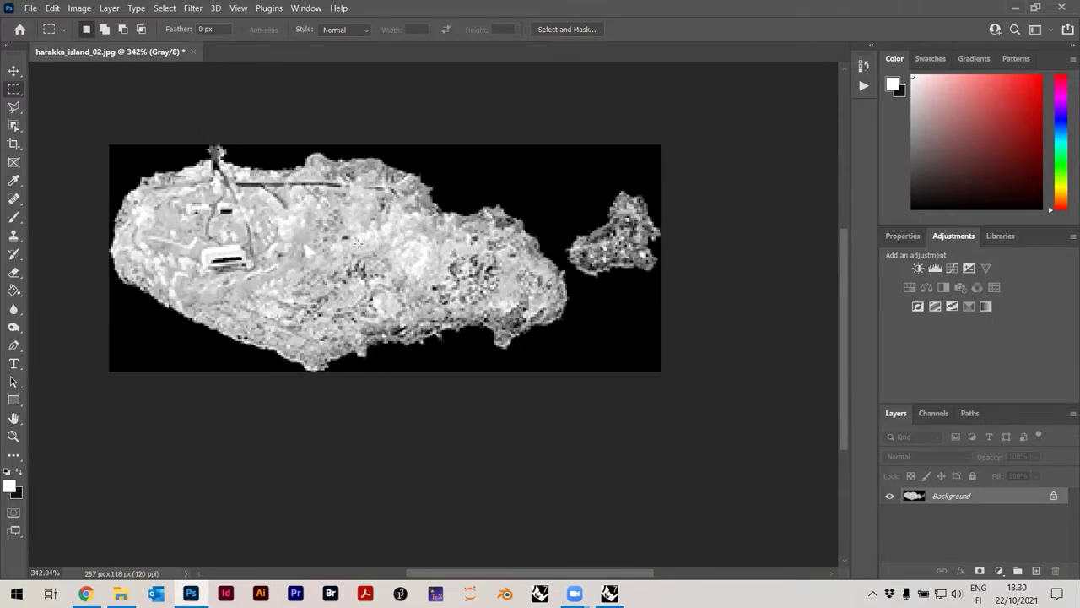
# Close the island image without saving the changes and exit Photoshop
pyautogui.click(195, 52)
pyautogui.press('n')
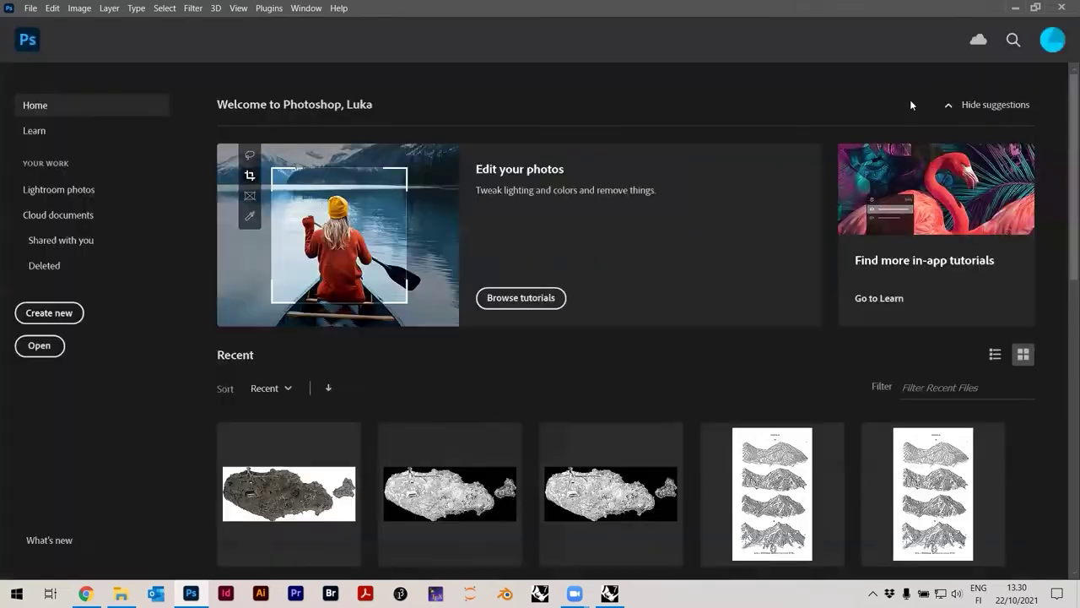
pyautogui.click(1062, 7)
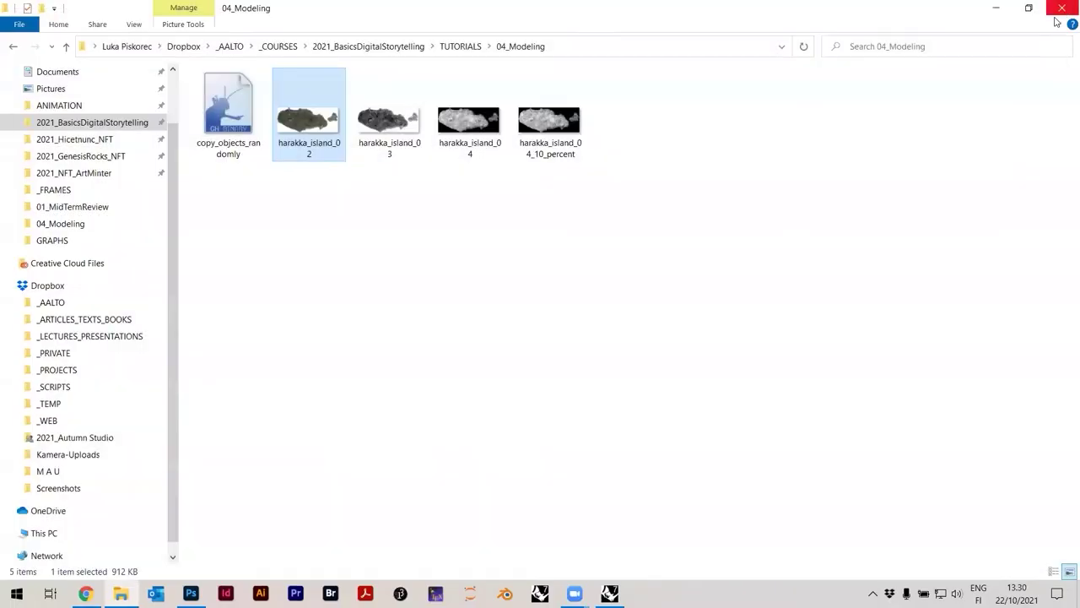
# View the harakka_island_04_10_percent image from the 04_Modeling folder, close it and return to Rhino
pyautogui.click(562, 128)
pyautogui.doubleClick(562, 128)
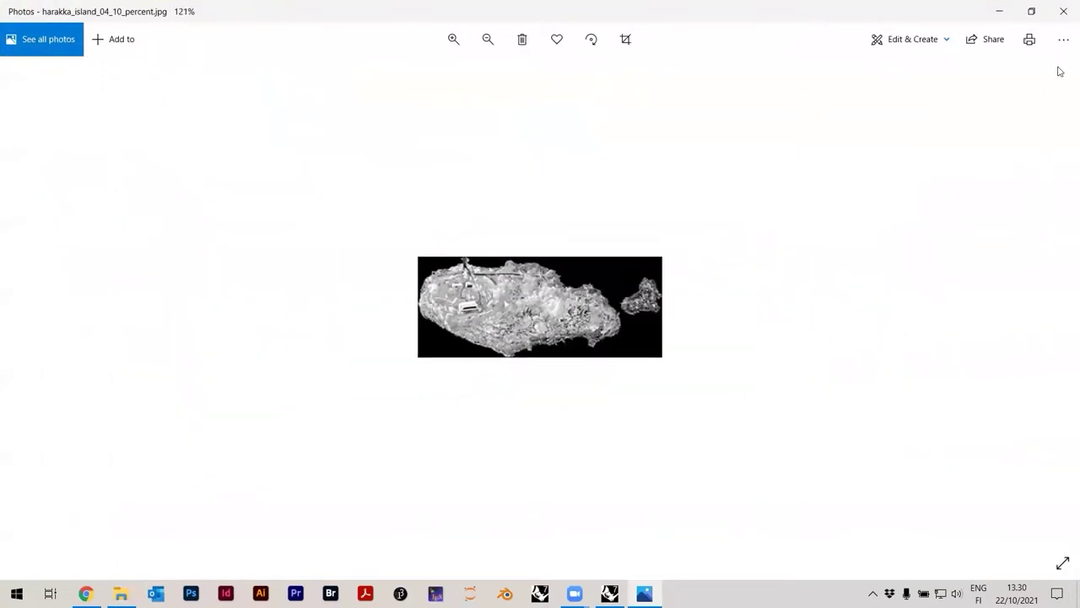
pyautogui.hotkey('alt', 'F4')
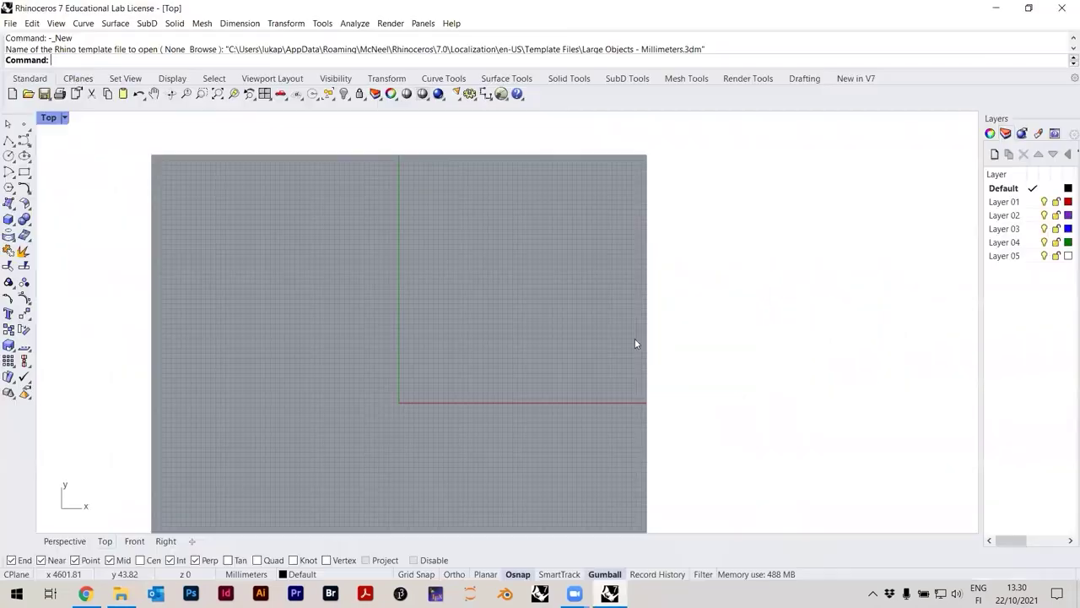
pyautogui.scroll(-3, 376, 186)
pyautogui.moveTo(410, 235); pyautogui.dragTo(394, 243, button='right')
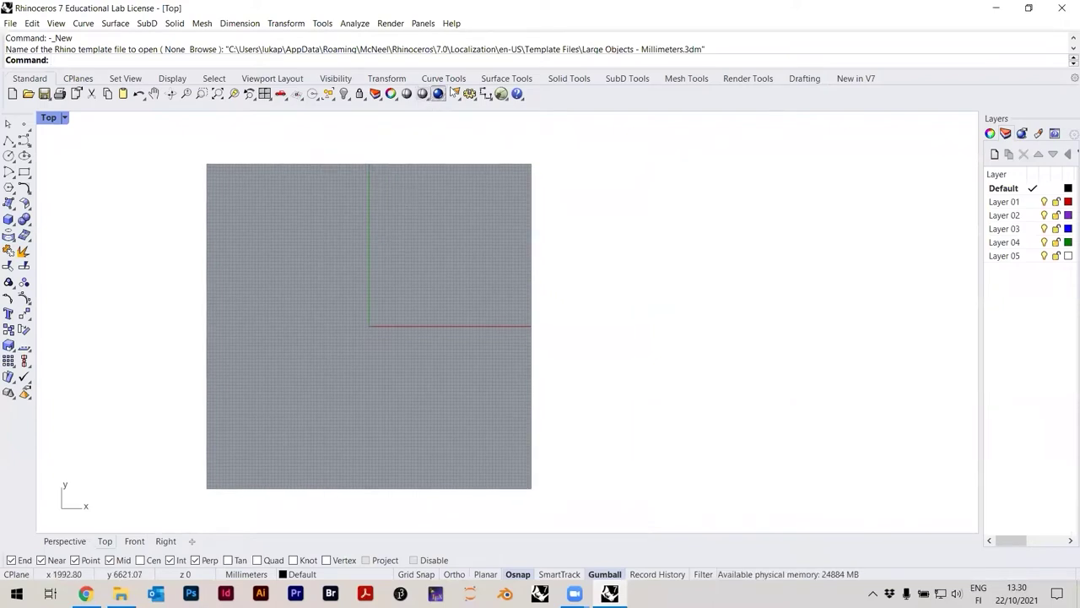
pyautogui.moveTo(320, 198); pyautogui.dragTo(324, 208, button='right')
pyautogui.doubleClick(58, 123)
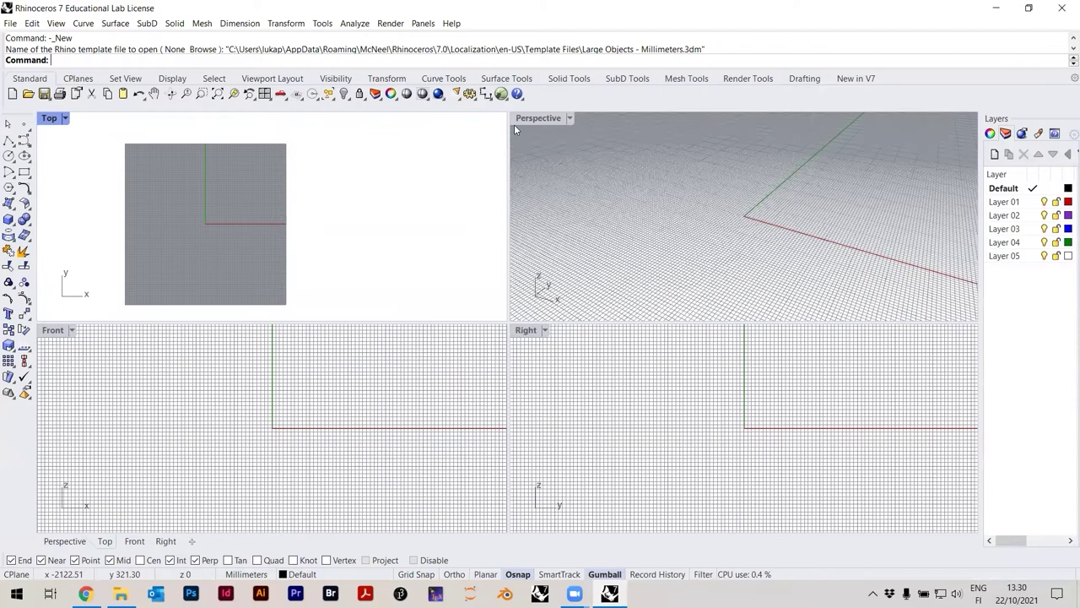
pyautogui.doubleClick(47, 123)
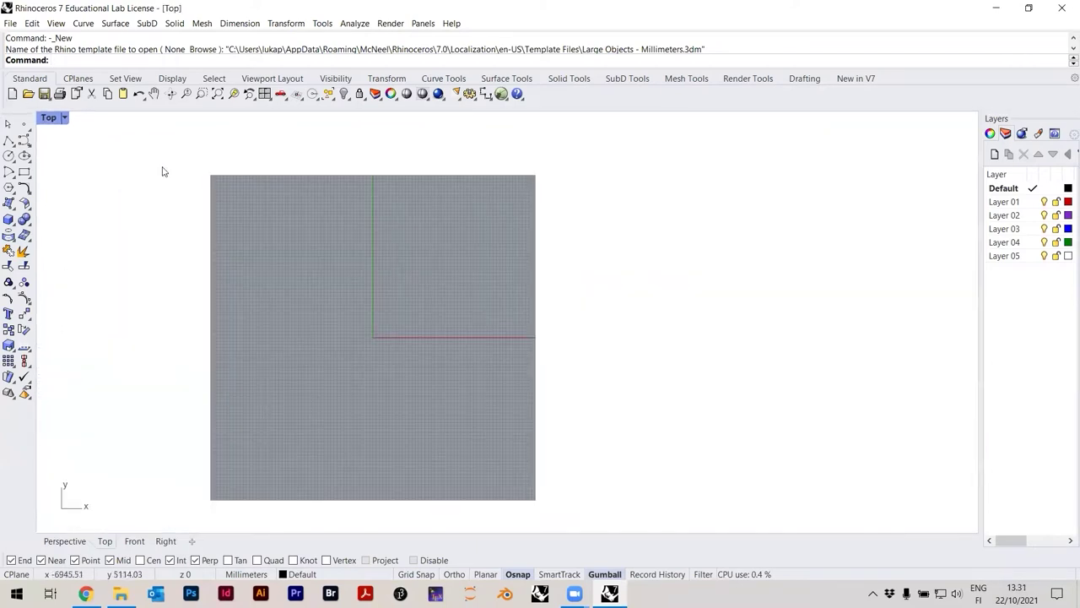
# Hide the grid lines and grid axes in all viewports through the document's grid options
pyautogui.click(469, 94)
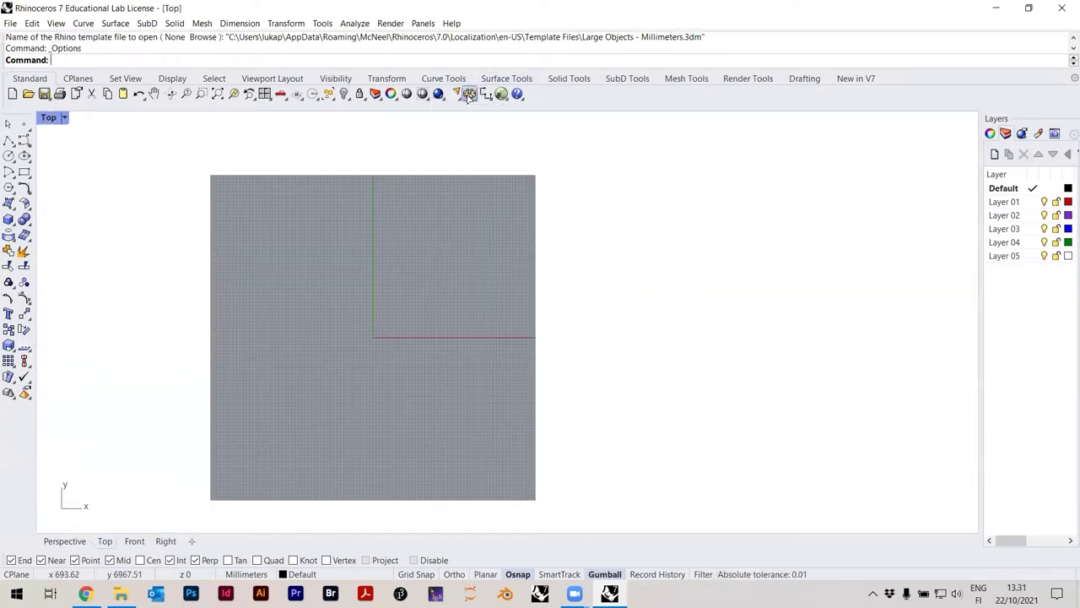
pyautogui.click(339, 132)
pyautogui.click(527, 246)
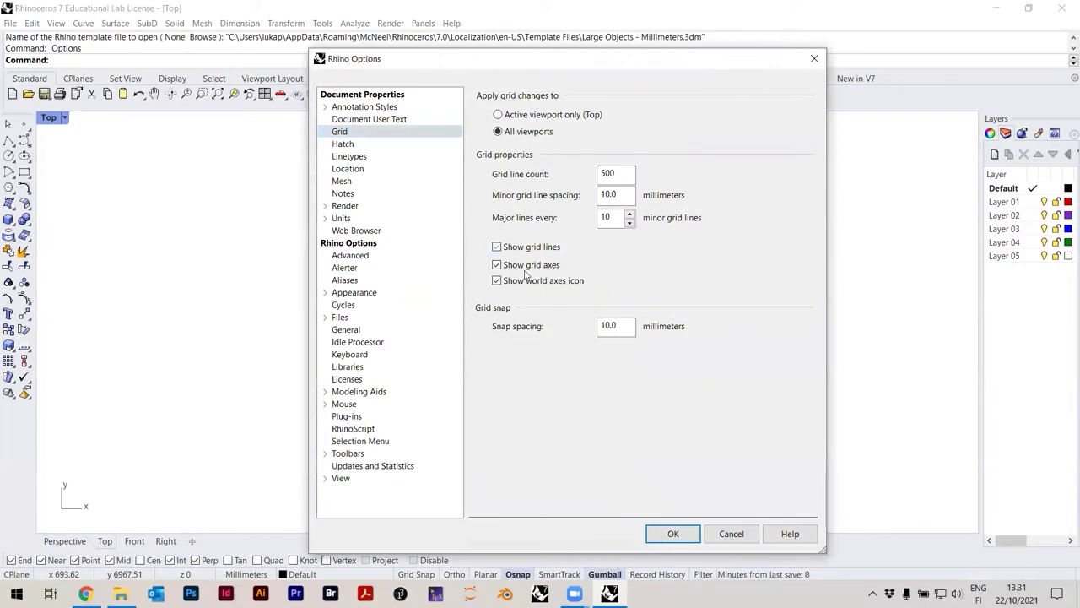
pyautogui.click(674, 532)
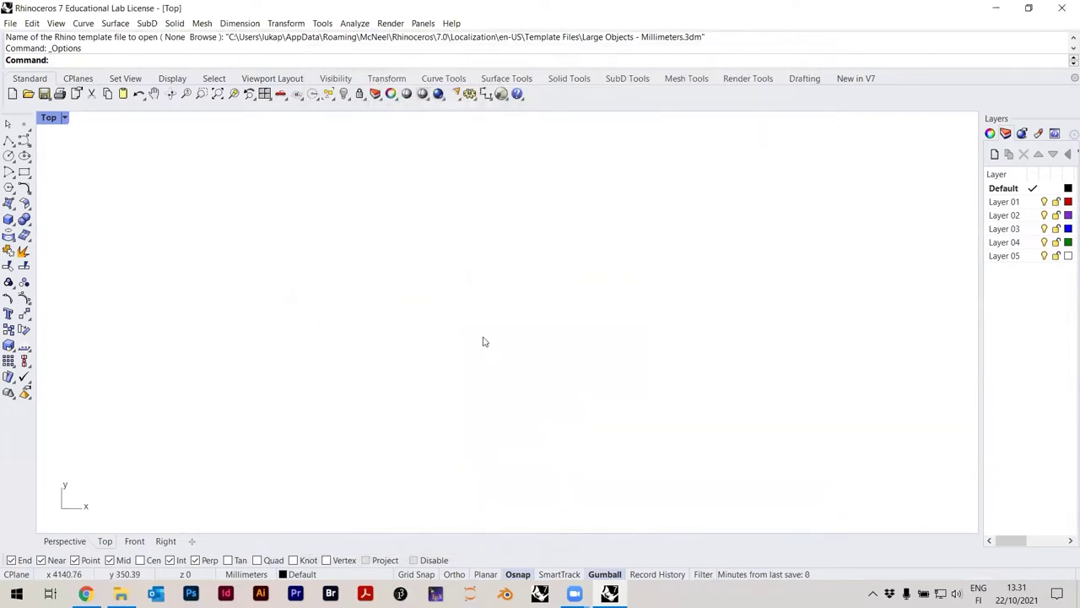
# Place a point object at the origin (0) in the Top viewport and leave it deselected
pyautogui.write('Point')
pyautogui.press('Return')
pyautogui.write('0')
pyautogui.press('Return')
pyautogui.moveTo(397, 403); pyautogui.dragTo(297, 318)
pyautogui.scroll(4, 312, 343)
pyautogui.click(342, 365)
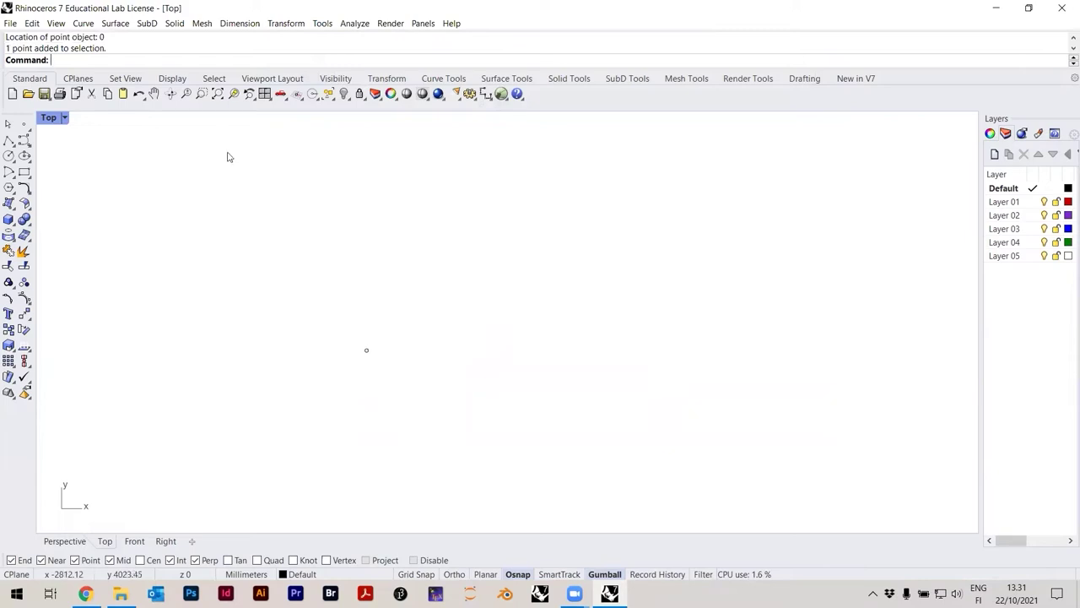
# Launch Grasshopper from Rhino and dismiss its tutorial browser
pyautogui.write('Grass')
pyautogui.press('Return')
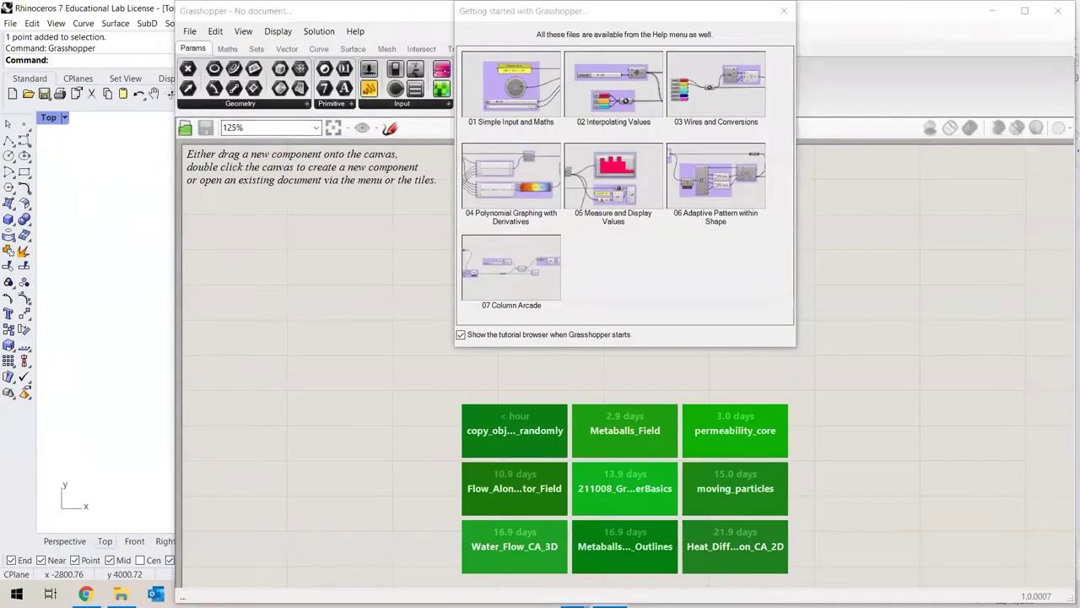
pyautogui.click(784, 11)
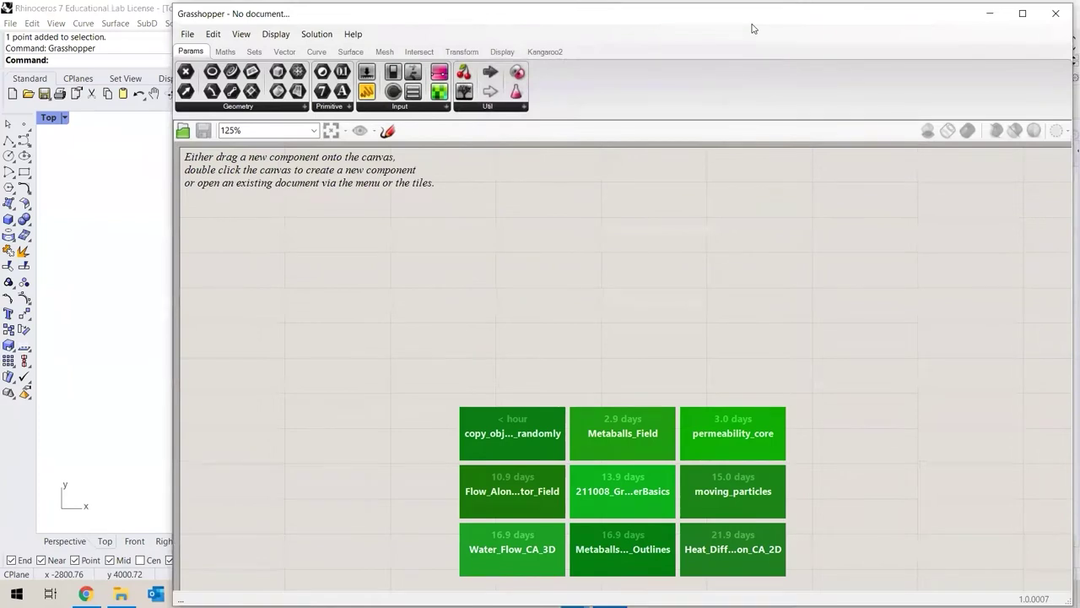
# Arrange the Rhino and Grasshopper windows side by side, each filling half of the screen
pyautogui.press('super+Right')
pyautogui.click(402, 197)
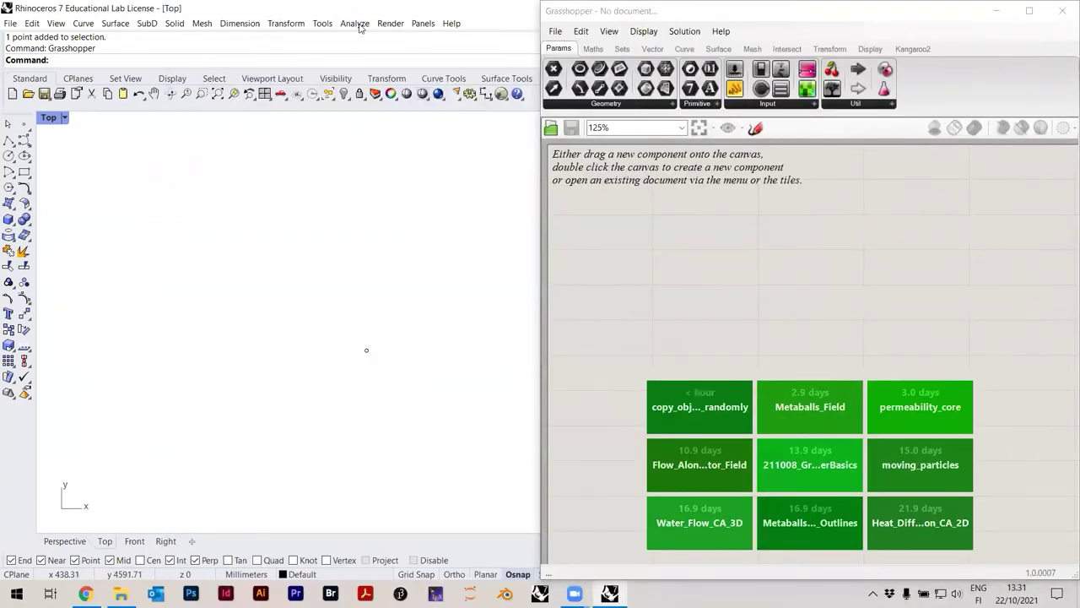
pyautogui.press('super+Left')
pyautogui.click(308, 217)
pyautogui.click(722, 259)
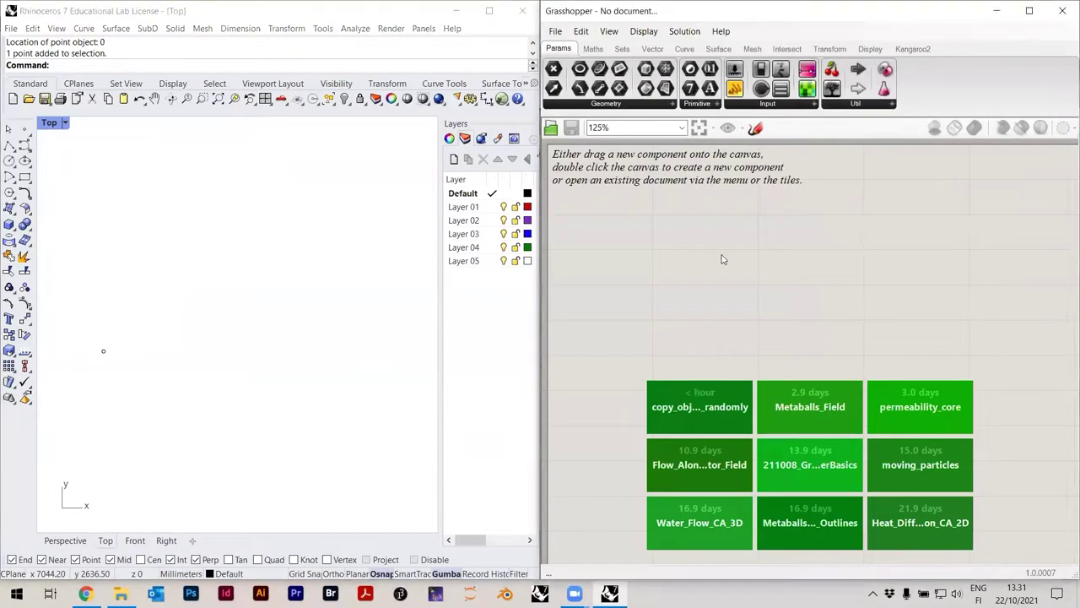
pyautogui.scroll(1, 722, 259)
pyautogui.click(216, 366)
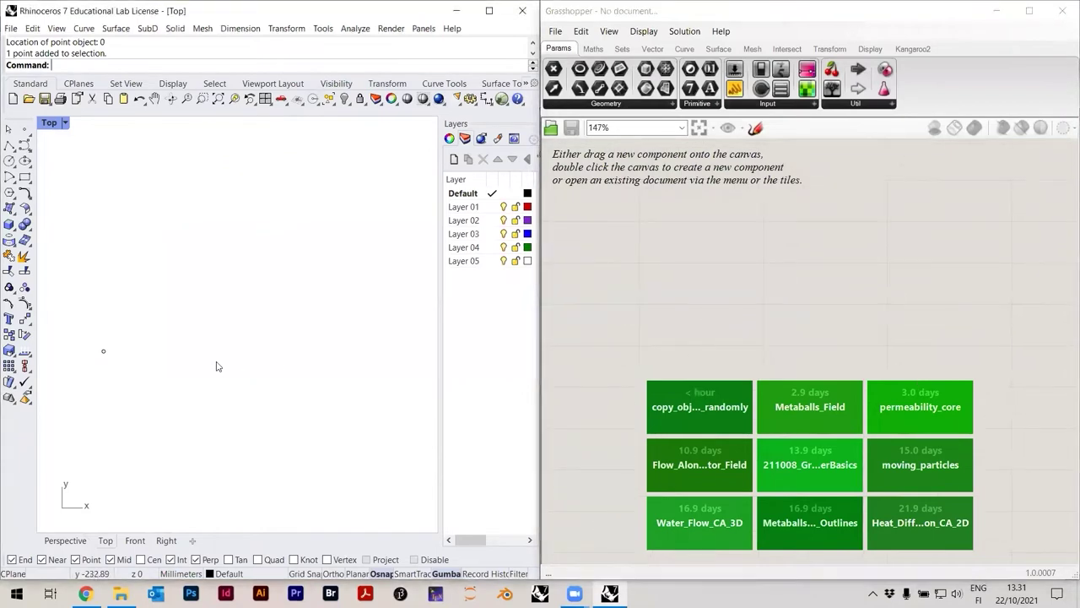
pyautogui.click(826, 287)
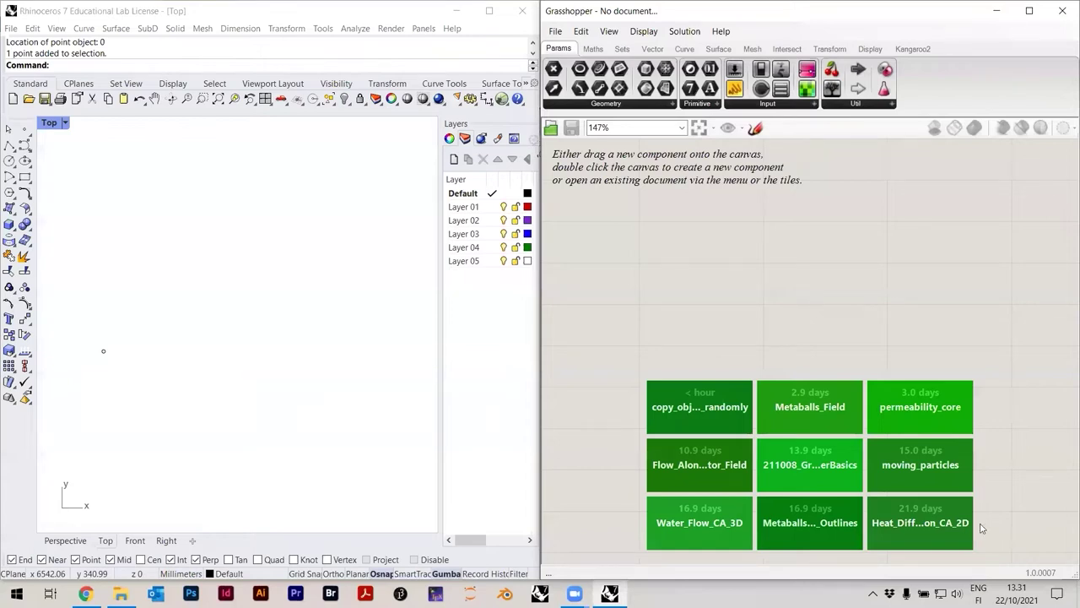
# Browse the Grasshopper component categories from Transform back to Params to review the available components
pyautogui.click(830, 49)
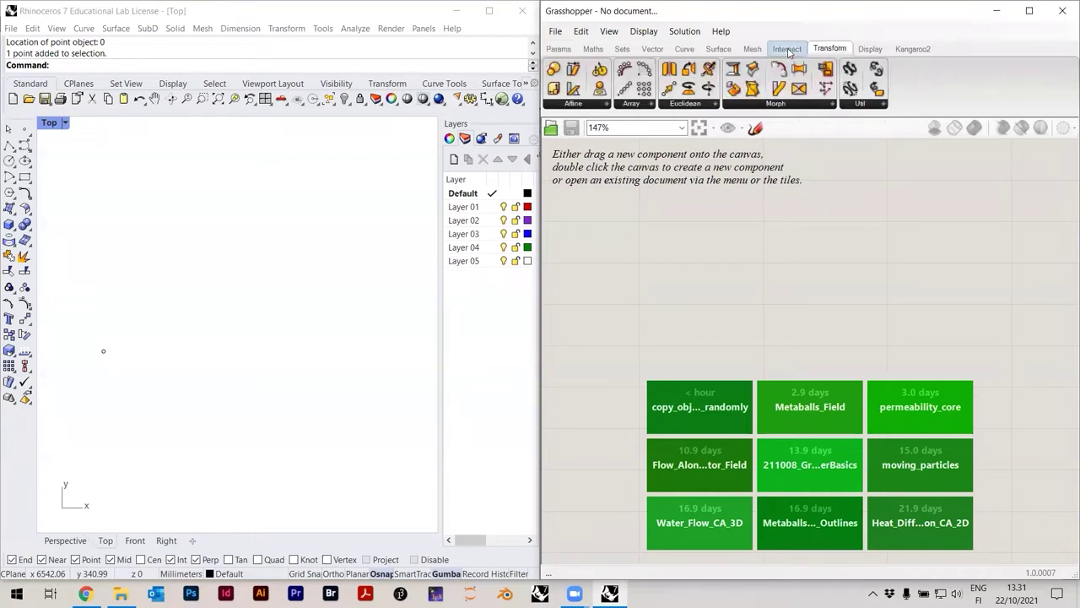
pyautogui.click(786, 49)
pyautogui.click(719, 49)
pyautogui.click(684, 49)
pyautogui.click(652, 49)
pyautogui.click(622, 49)
pyautogui.click(594, 49)
pyautogui.click(558, 49)
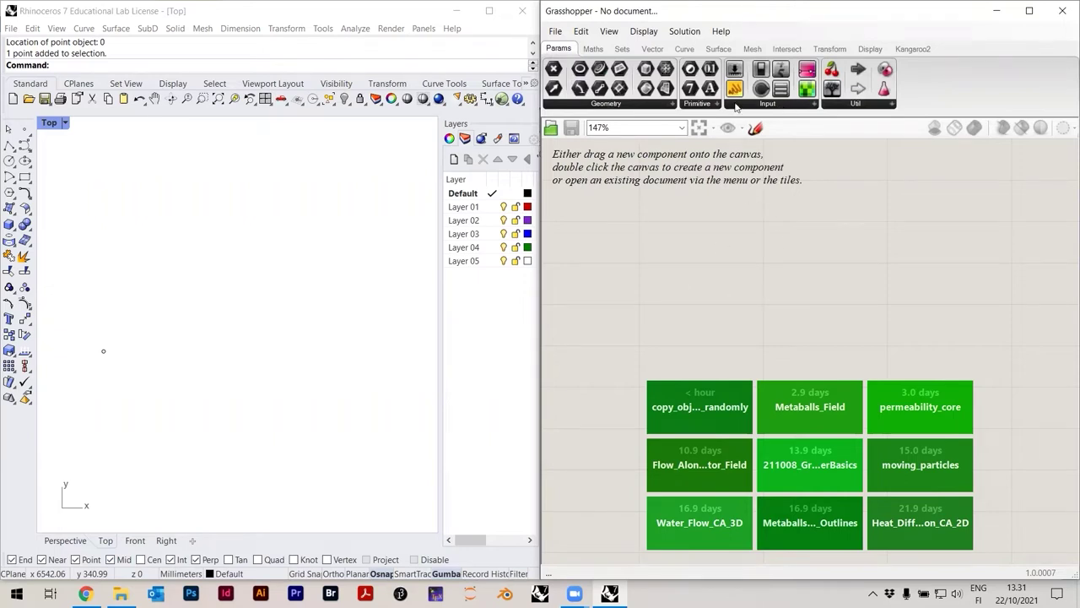
pyautogui.click(582, 49)
pyautogui.click(563, 49)
# Add an Image Sampler component to the Grasshopper canvas and frame it in view
pyautogui.click(775, 104)
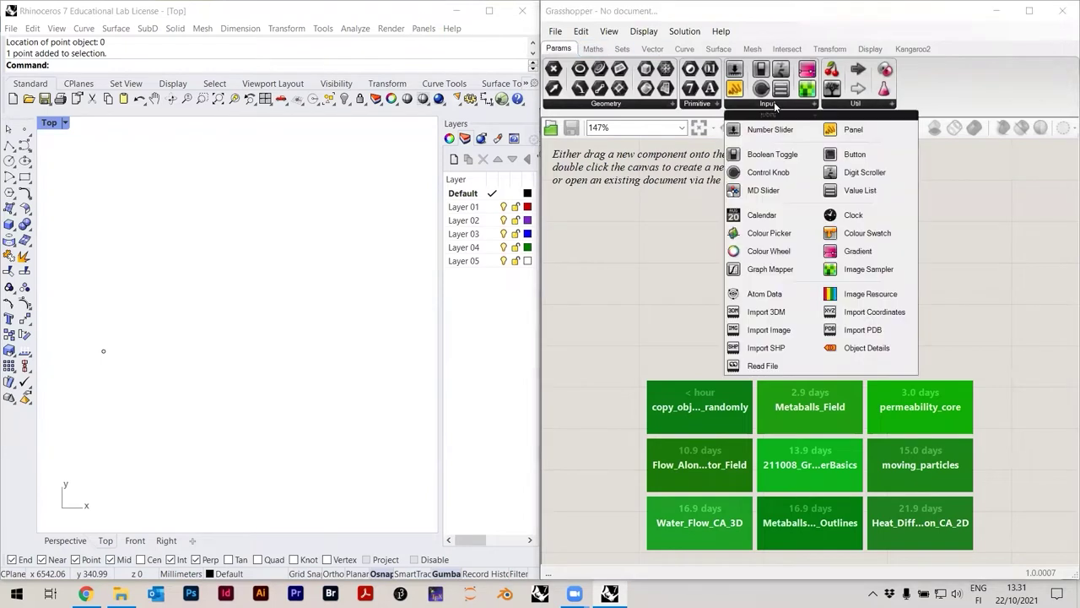
pyautogui.moveTo(874, 269); pyautogui.dragTo(849, 374)
pyautogui.scroll(1, 850, 373)
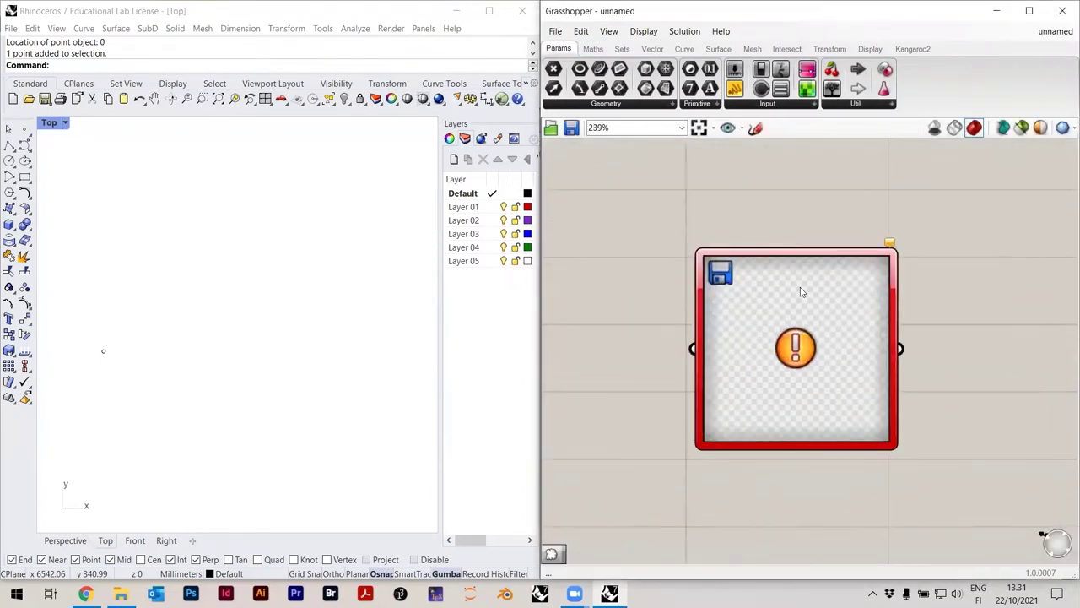
pyautogui.scroll(-3, 810, 320)
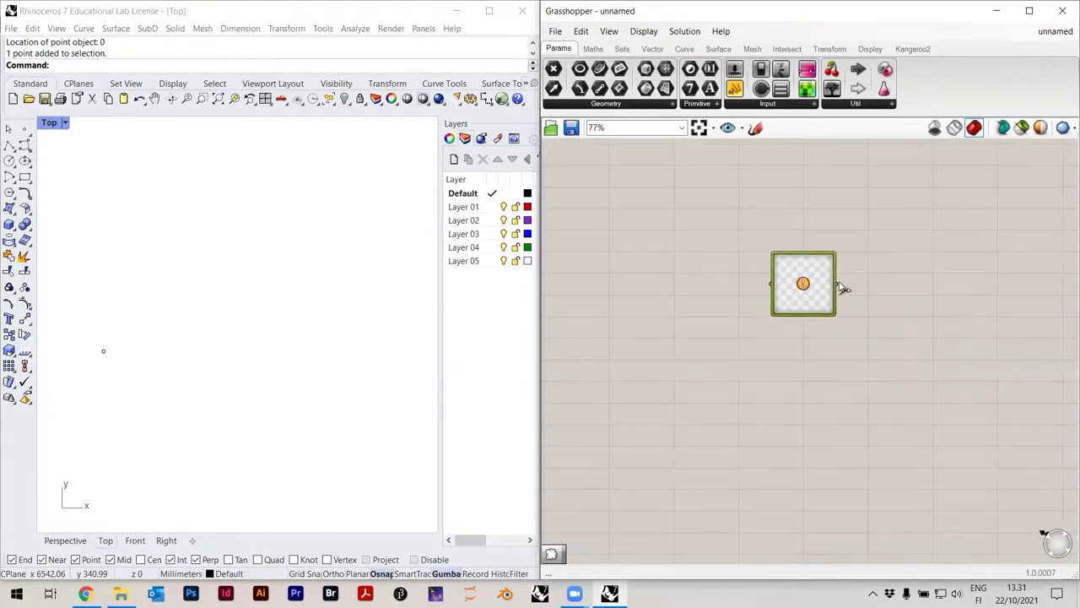
pyautogui.scroll(3, 844, 290)
pyautogui.scroll(1, 792, 331)
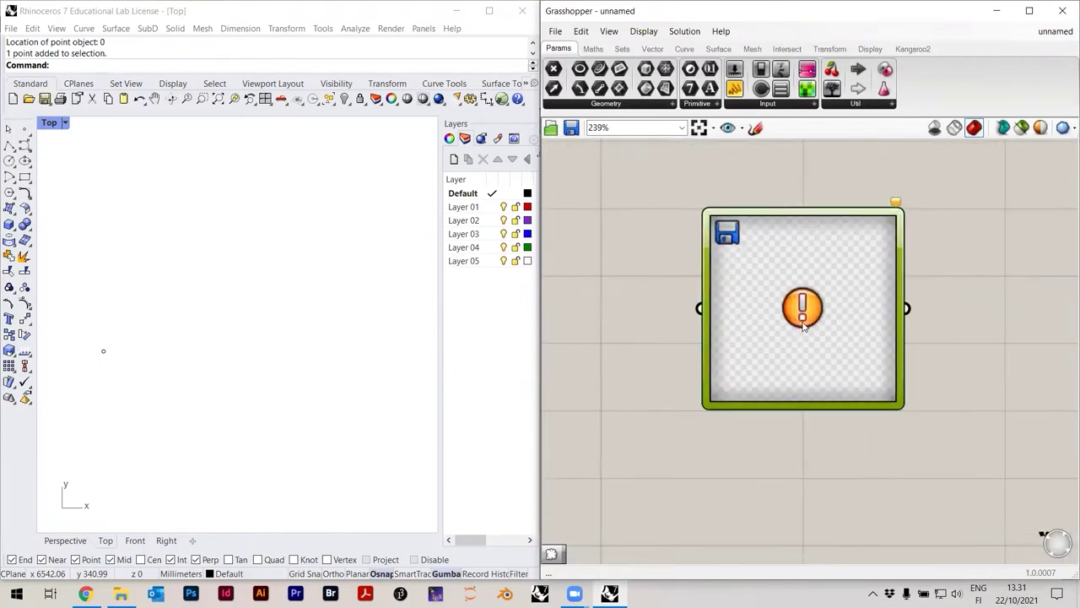
pyautogui.rightClick(831, 269)
pyautogui.click(870, 327)
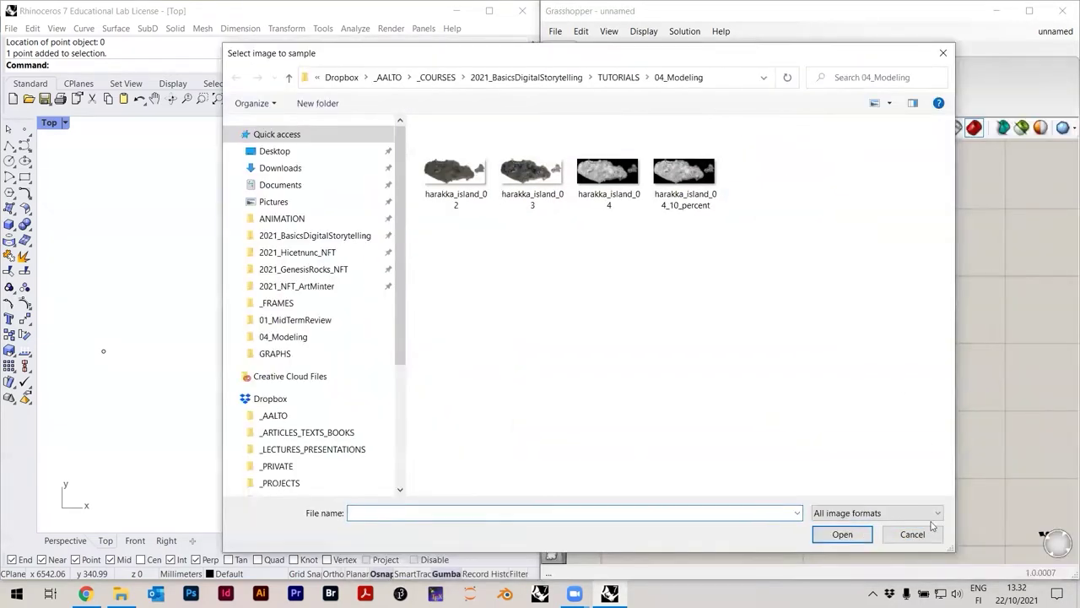
pyautogui.click(906, 537)
# Load the image harakka_island_04_10_percent from the 04_Modeling folder into the Image Sampler
pyautogui.rightClick(824, 296)
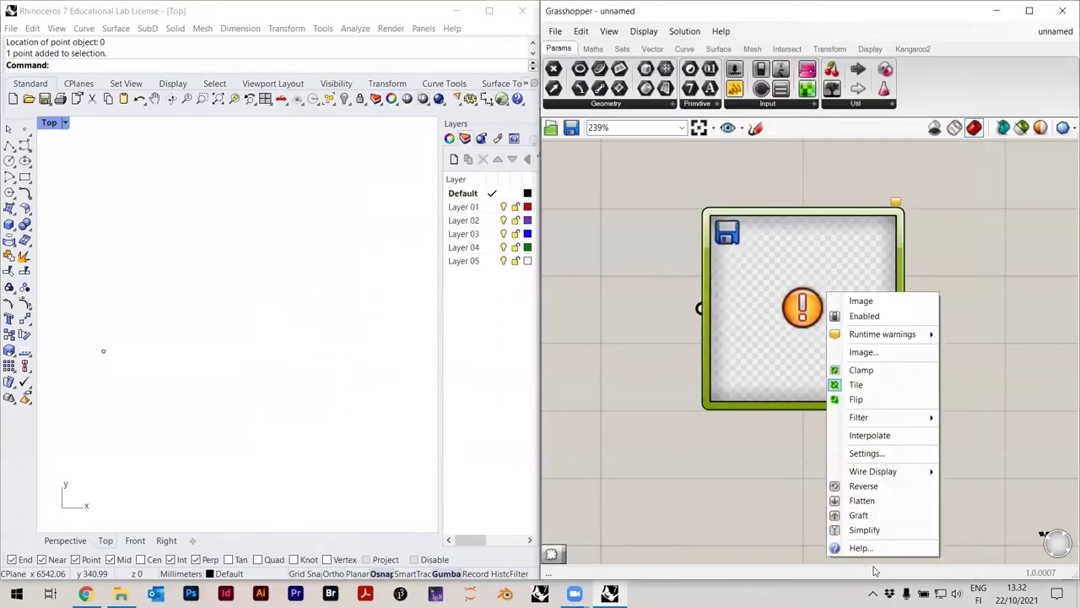
pyautogui.click(854, 355)
pyautogui.click(801, 149)
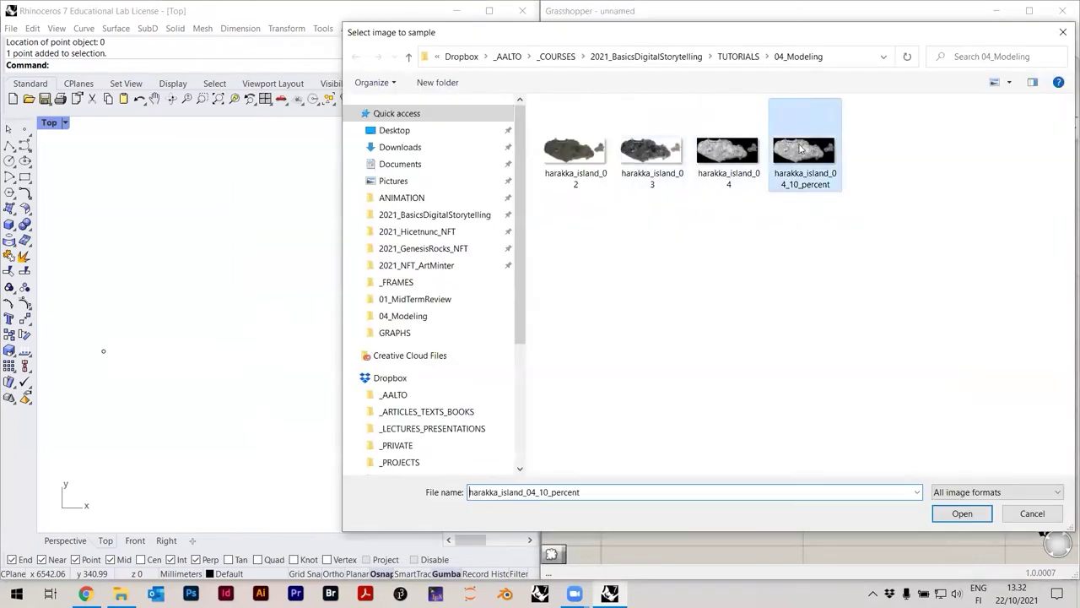
pyautogui.click(574, 152)
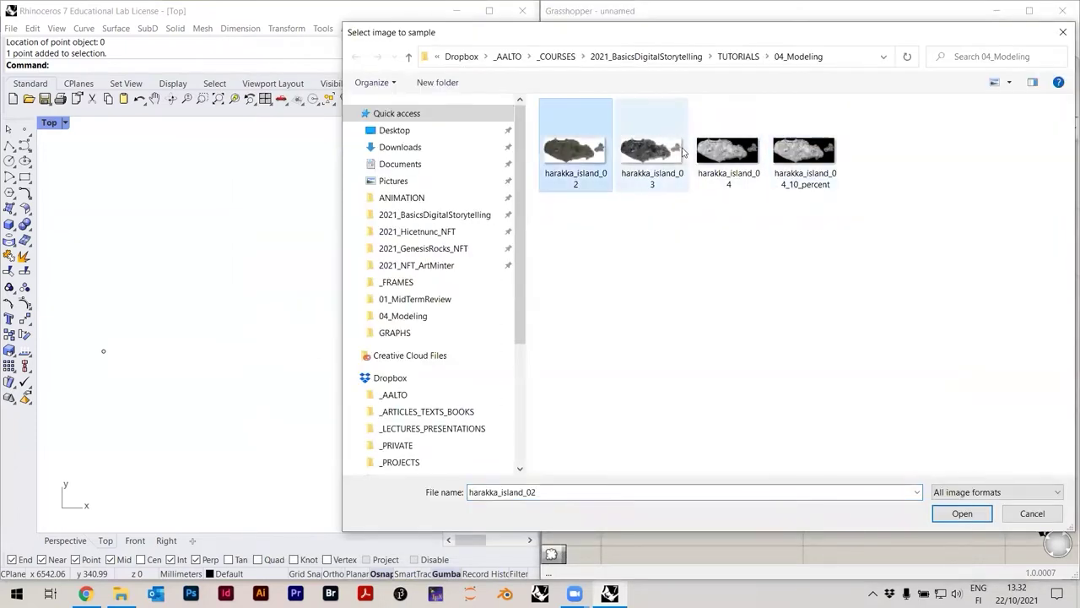
pyautogui.click(804, 152)
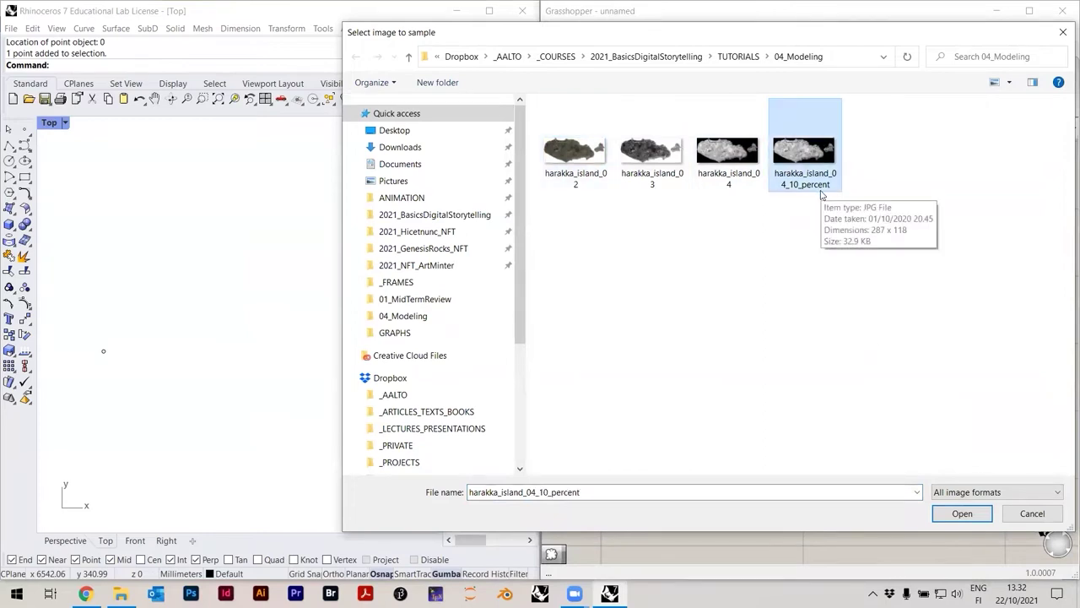
pyautogui.click(947, 519)
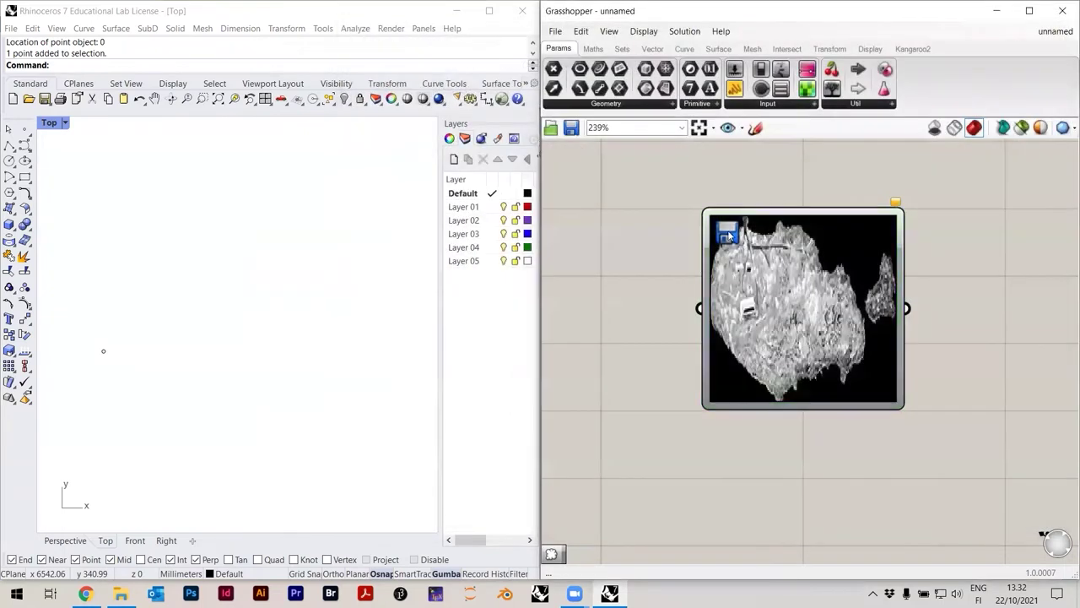
# In the Image Sampler settings, fit the domains to the image's pixel size: X 1 To 287 and Y 1 To 118
pyautogui.scroll(-3, 768, 306)
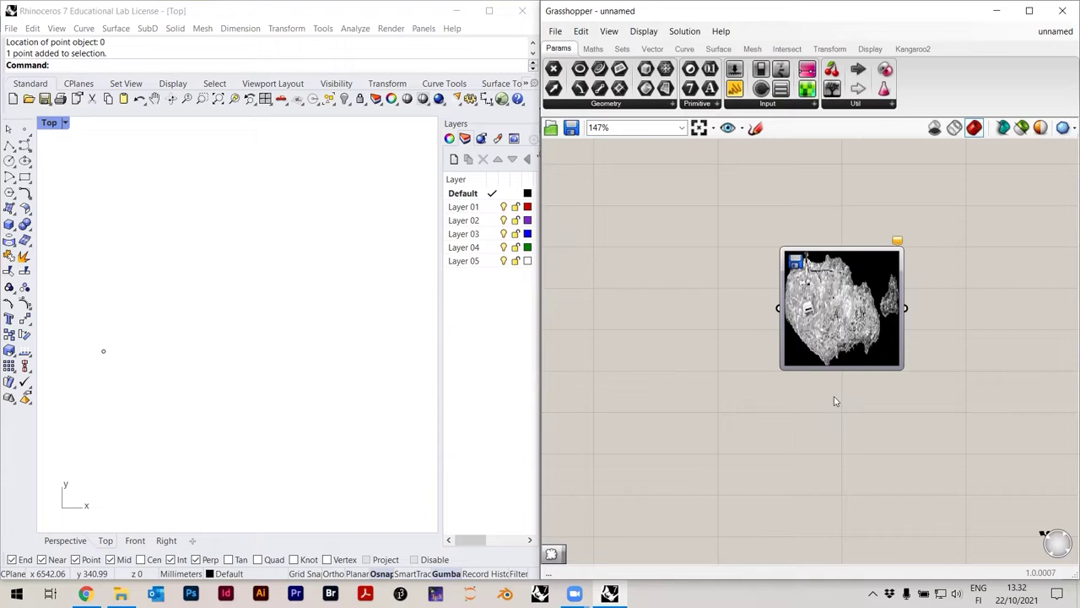
pyautogui.click(845, 315)
pyautogui.doubleClick(840, 302)
pyautogui.moveTo(878, 208); pyautogui.dragTo(785, 206)
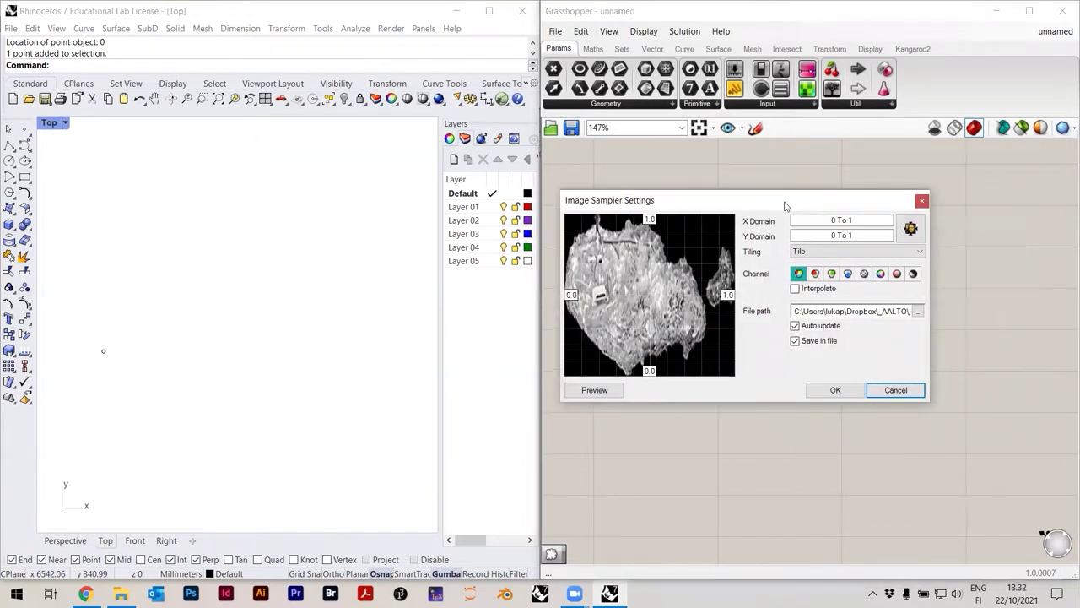
pyautogui.click(912, 231)
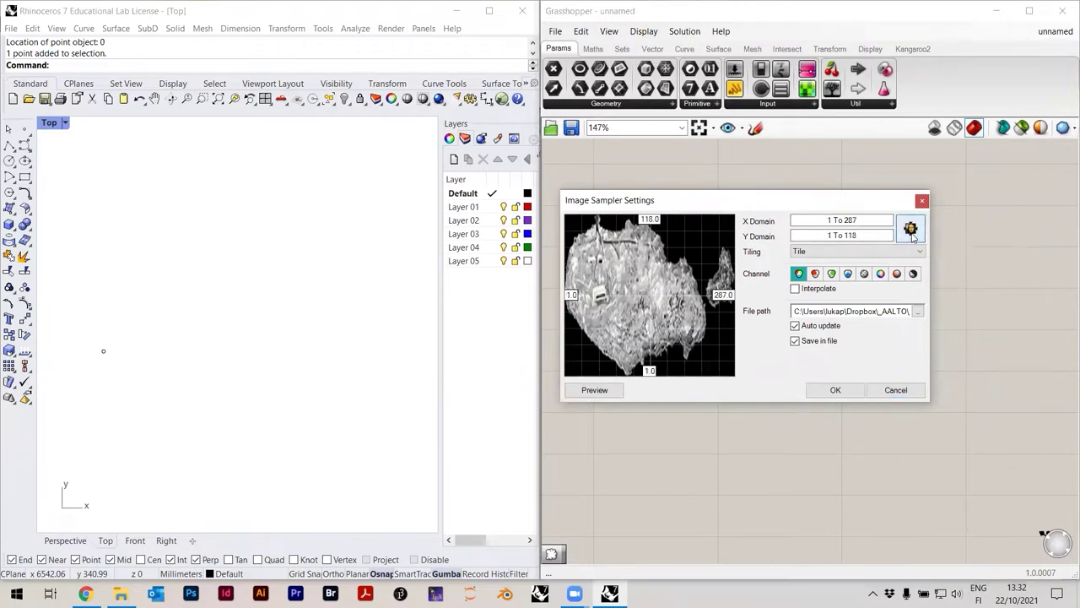
# Examine the X and Y domain ranges in the Image Sampler settings against the image's pixel dimensions
pyautogui.moveTo(843, 220); pyautogui.dragTo(860, 220)
pyautogui.click(858, 221)
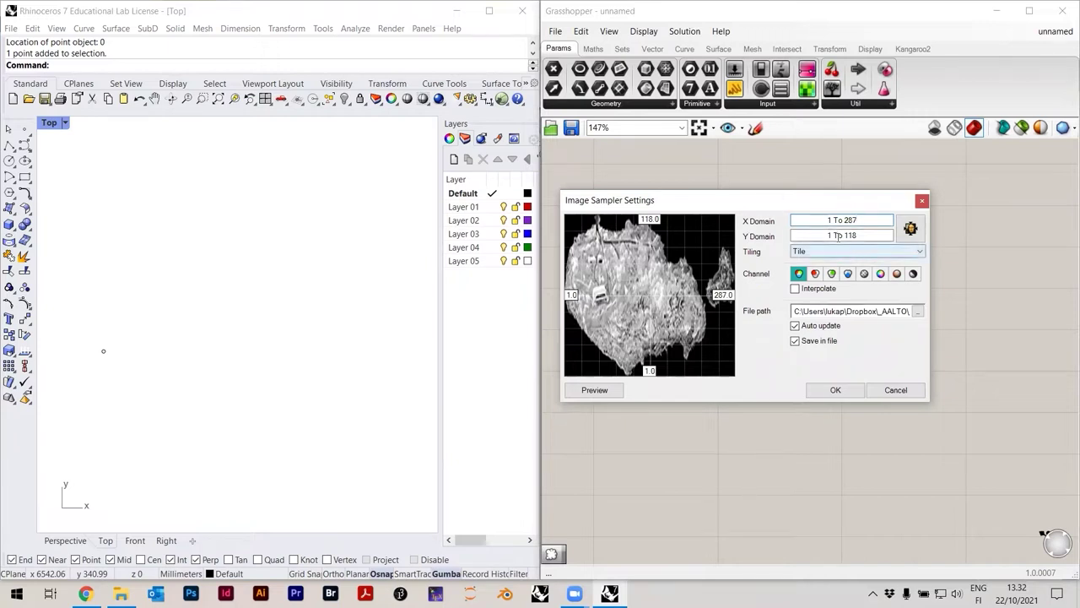
pyautogui.moveTo(844, 236); pyautogui.dragTo(866, 235)
pyautogui.click(866, 236)
pyautogui.click(867, 219)
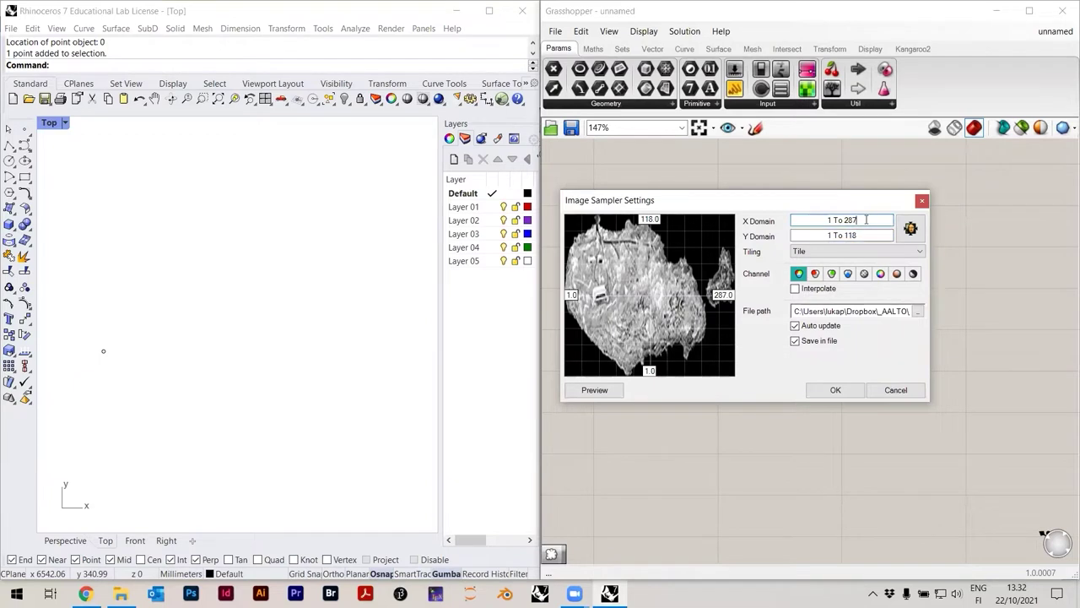
pyautogui.click(858, 236)
pyautogui.doubleClick(855, 220)
pyautogui.doubleClick(848, 236)
pyautogui.click(879, 236)
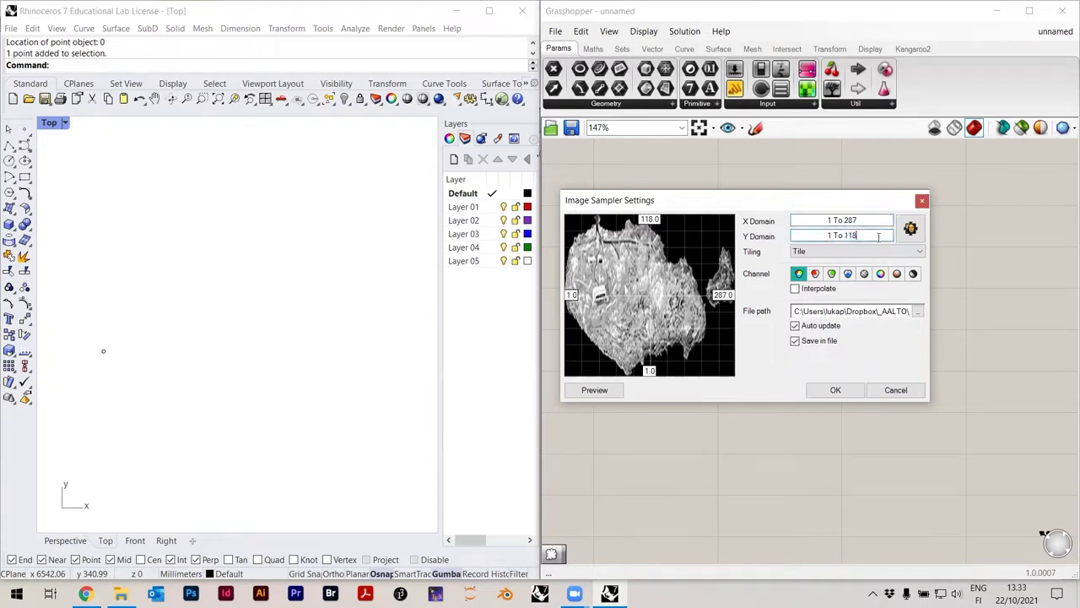
pyautogui.click(913, 275)
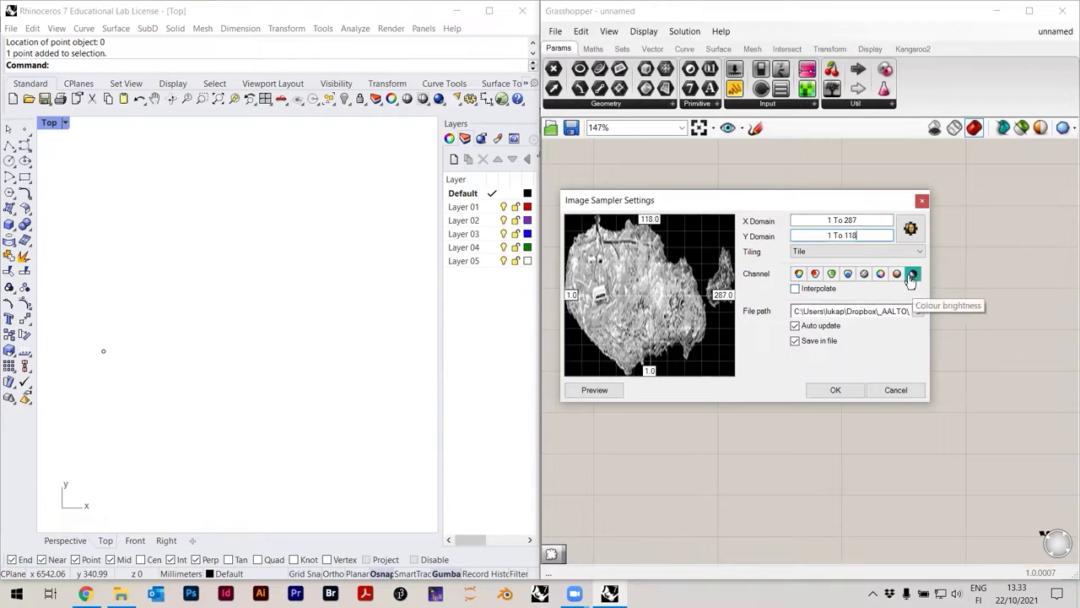
pyautogui.click(913, 274)
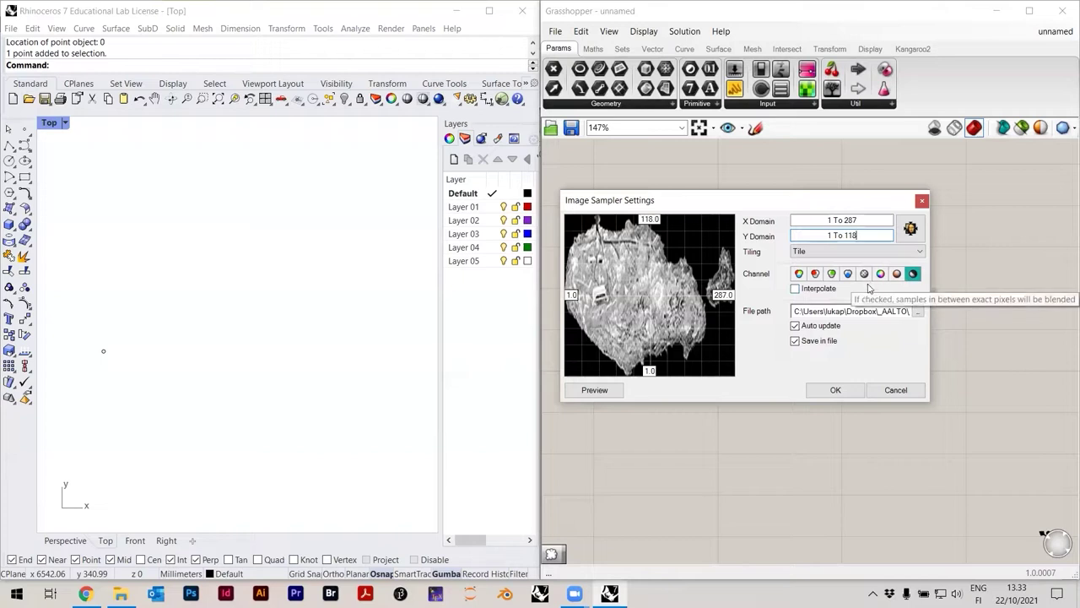
pyautogui.click(833, 390)
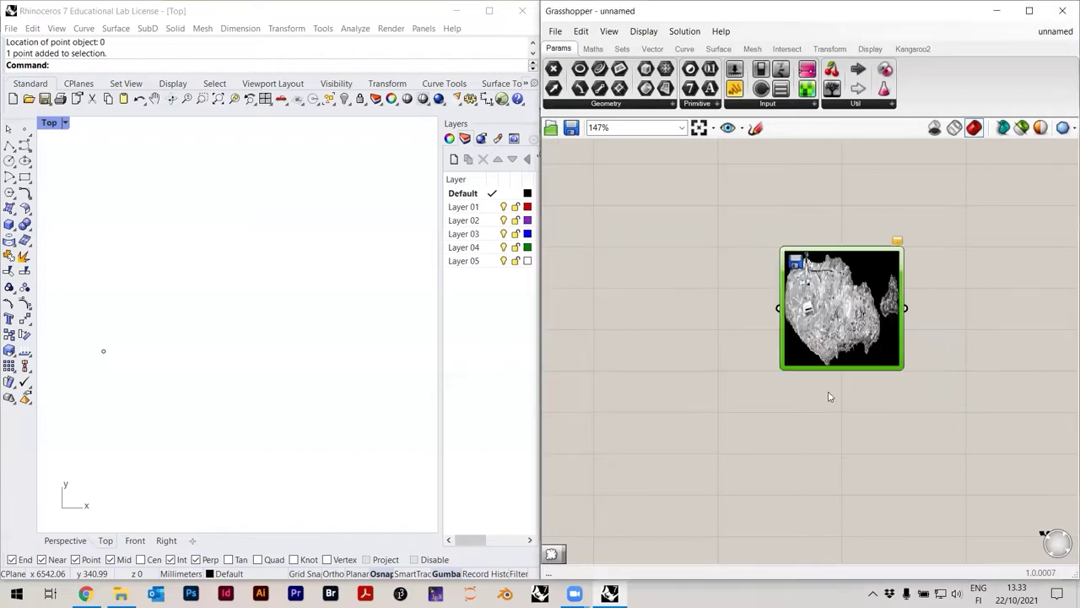
pyautogui.scroll(-1, 835, 384)
pyautogui.scroll(2, 837, 381)
pyautogui.click(854, 363)
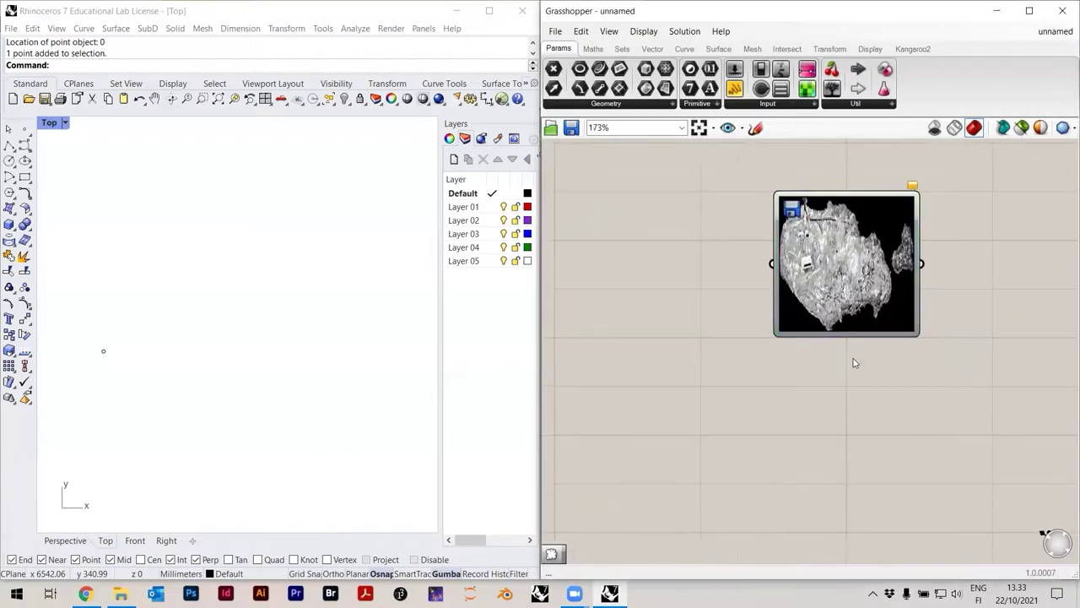
pyautogui.scroll(-1, 834, 383)
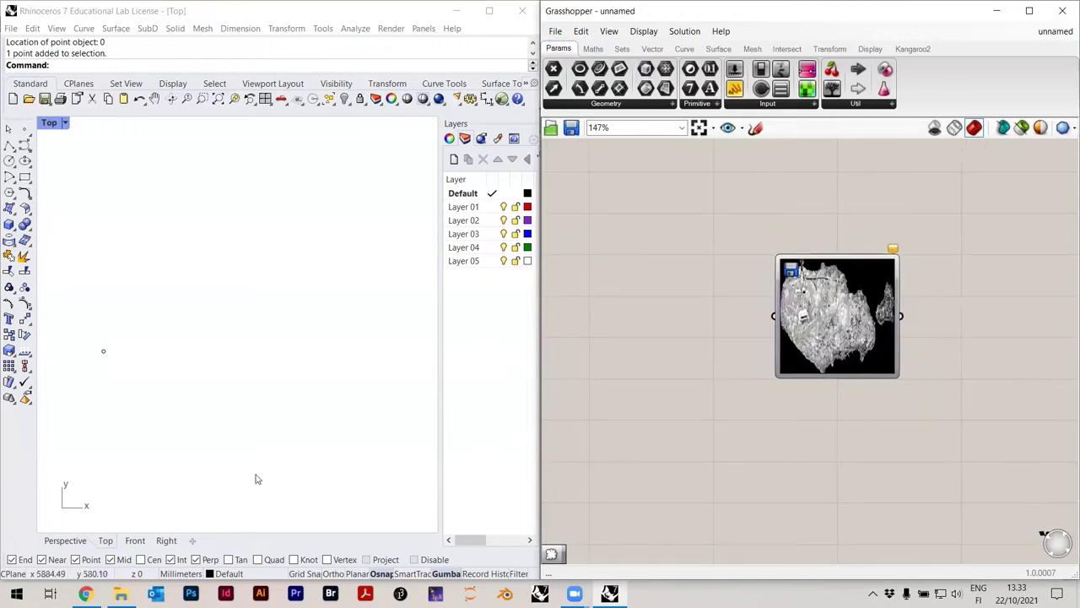
# Save the Grasshopper definition as harakka_island_sampling in the 04_Modeling folder
pyautogui.click(121, 593)
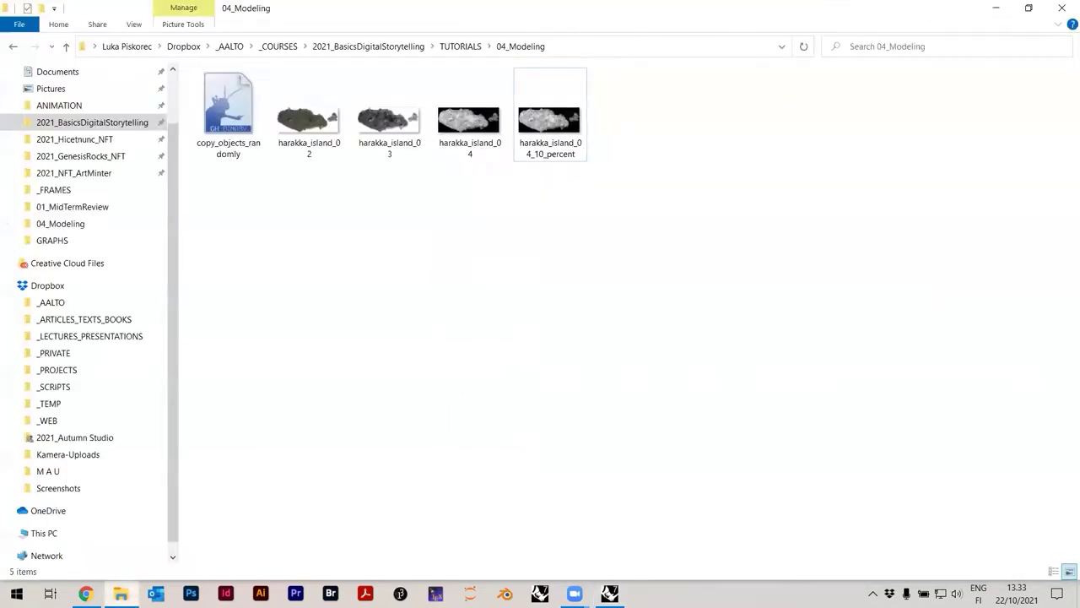
pyautogui.hotkey('alt', 'Tab')
pyautogui.click(555, 31)
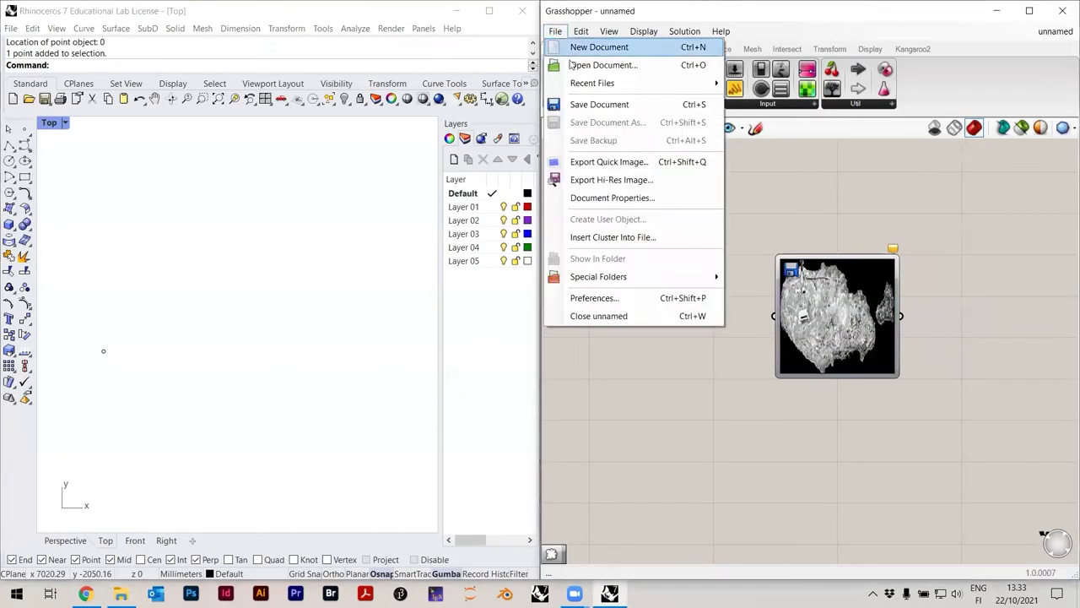
pyautogui.click(586, 104)
pyautogui.click(483, 461)
pyautogui.moveTo(483, 461); pyautogui.dragTo(363, 464)
pyautogui.write('harakka_is')
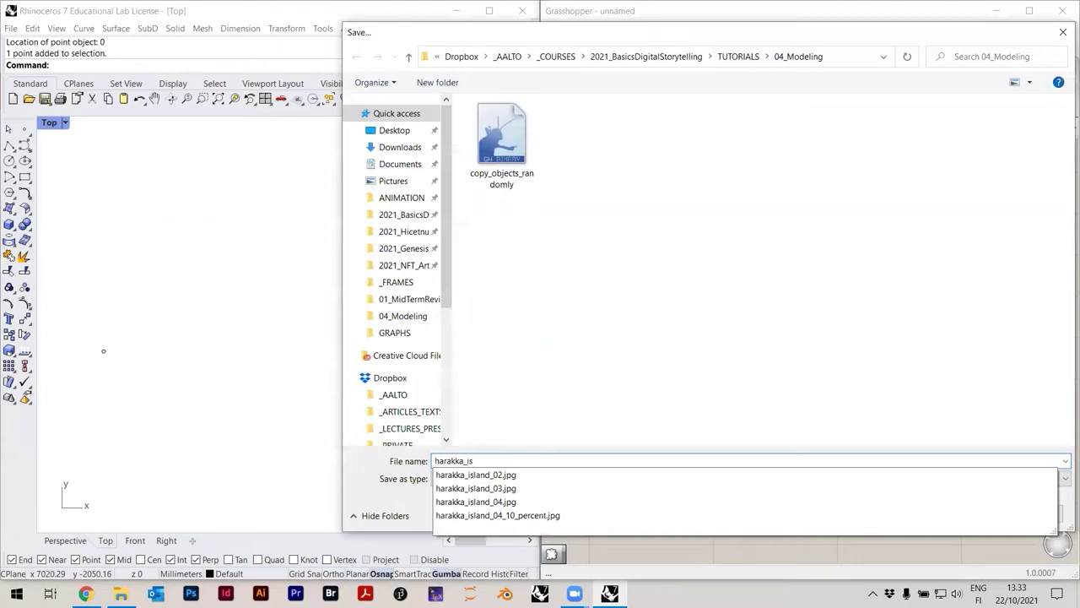
pyautogui.write('land_sam')
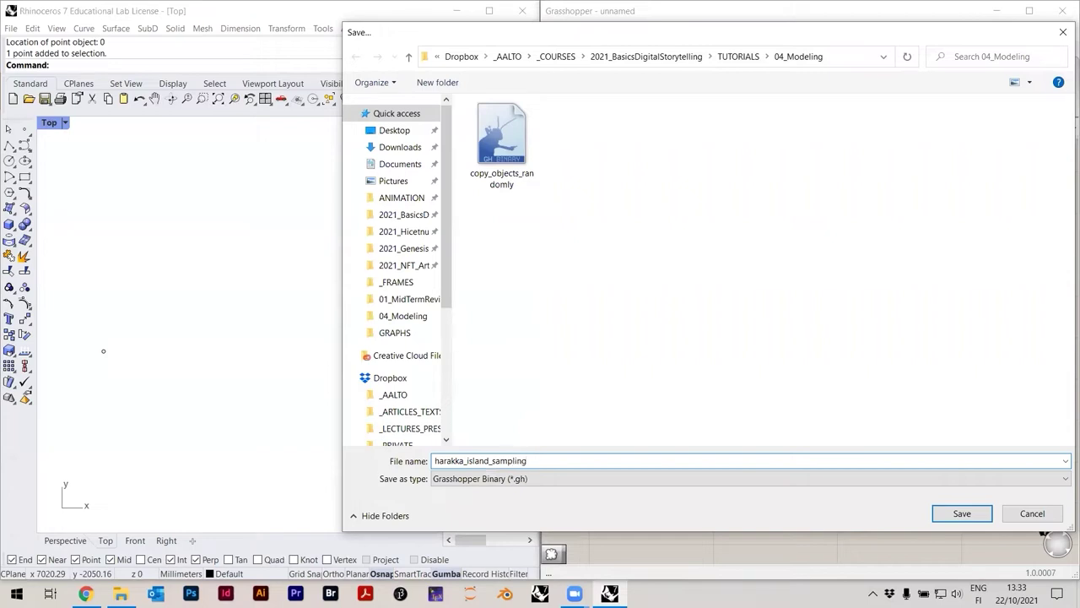
pyautogui.write('pling')
pyautogui.press('Return')
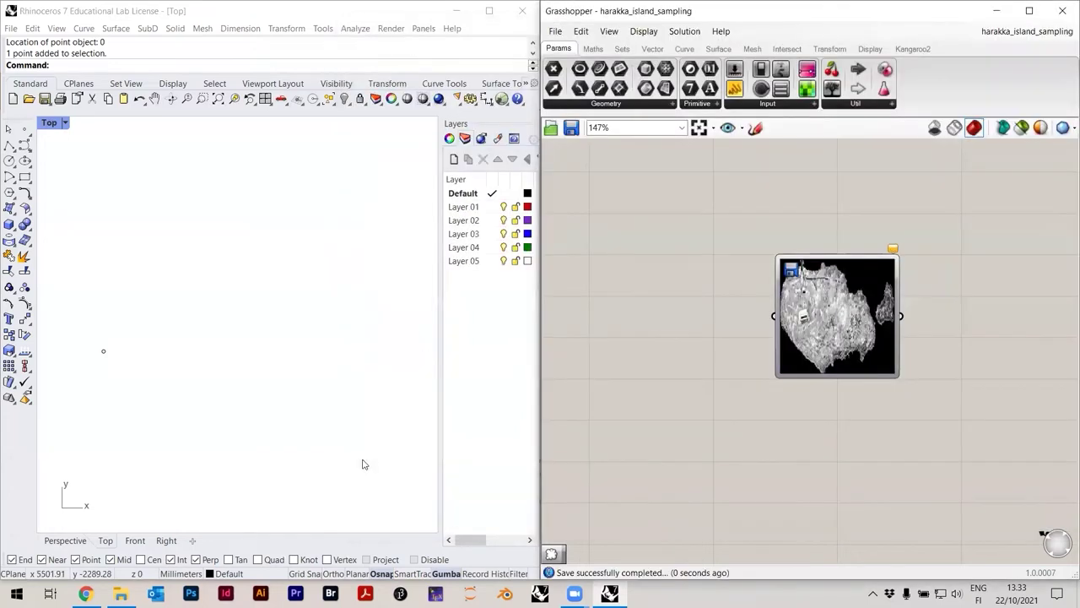
pyautogui.click(363, 460)
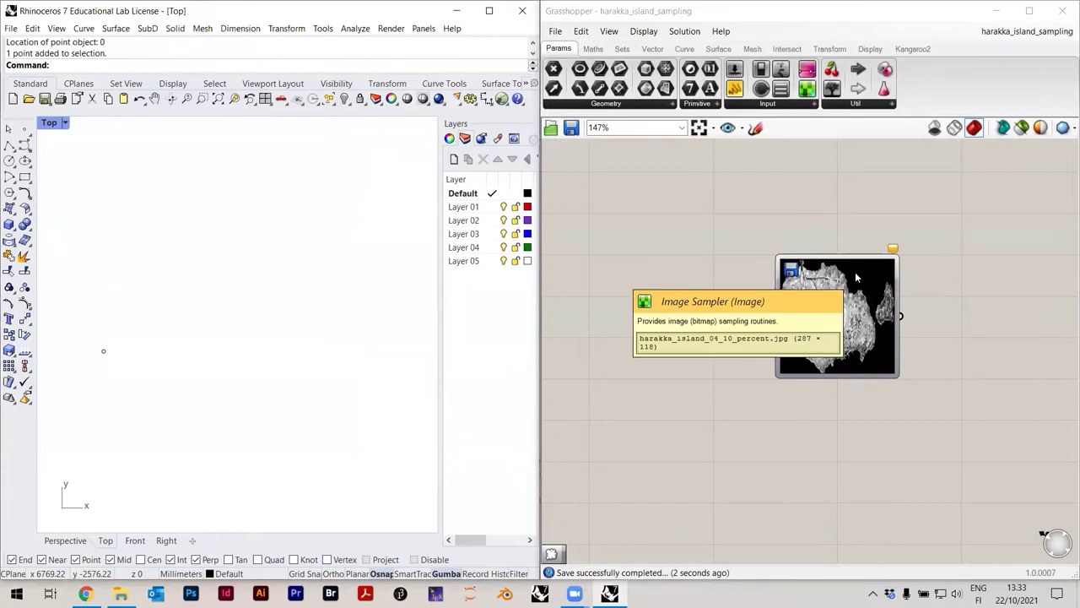
pyautogui.moveTo(154, 320); pyautogui.dragTo(152, 361, button='right')
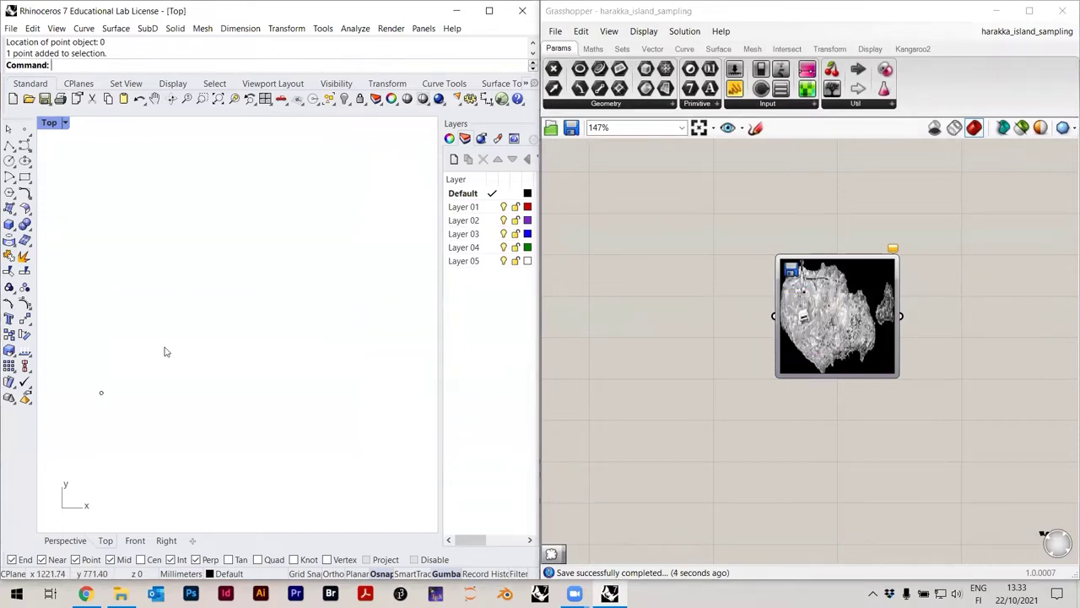
pyautogui.click(932, 293)
pyautogui.click(859, 314)
pyautogui.click(904, 229)
pyautogui.scroll(2, 895, 290)
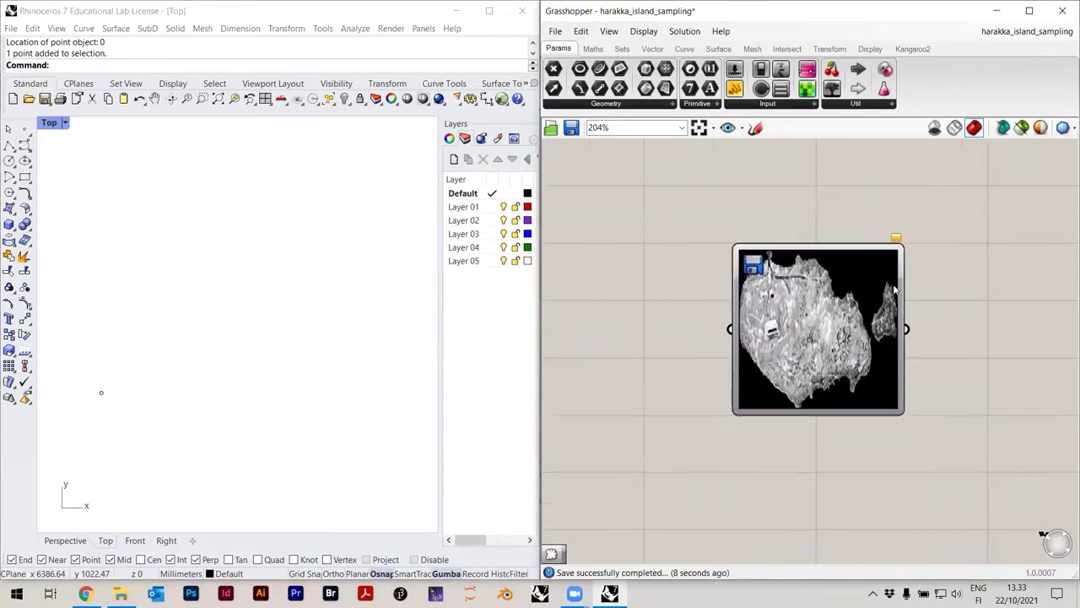
pyautogui.scroll(-3, 894, 289)
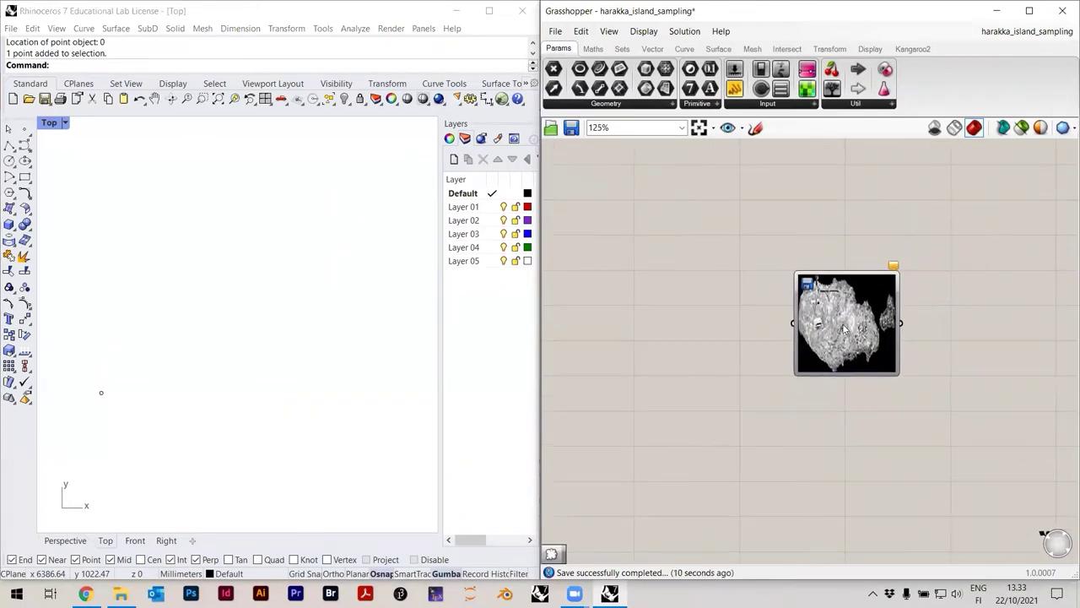
pyautogui.scroll(2, 844, 329)
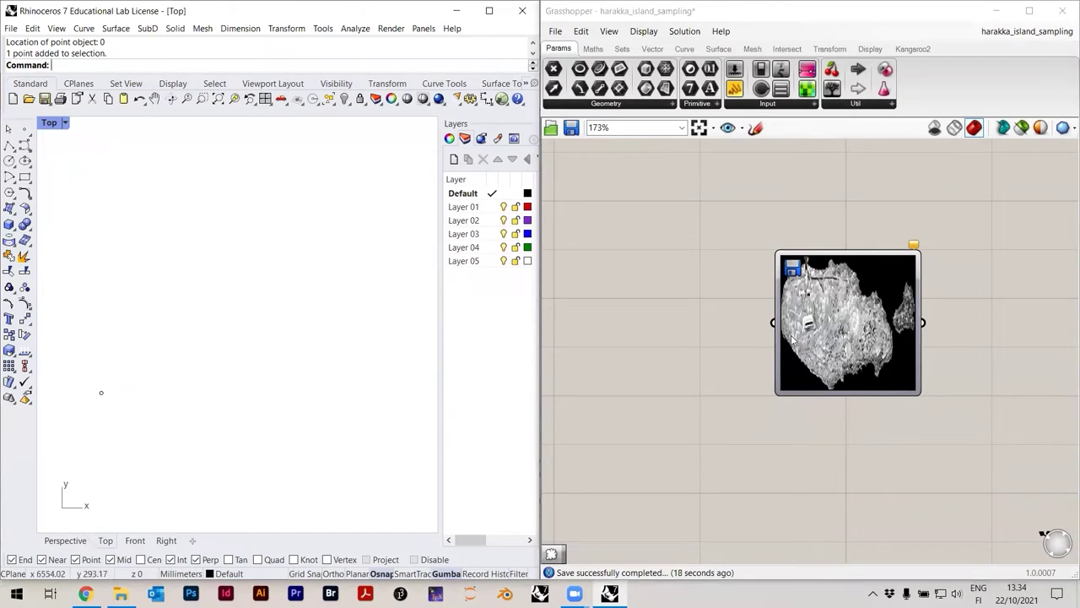
pyautogui.click(843, 324)
pyautogui.click(708, 332)
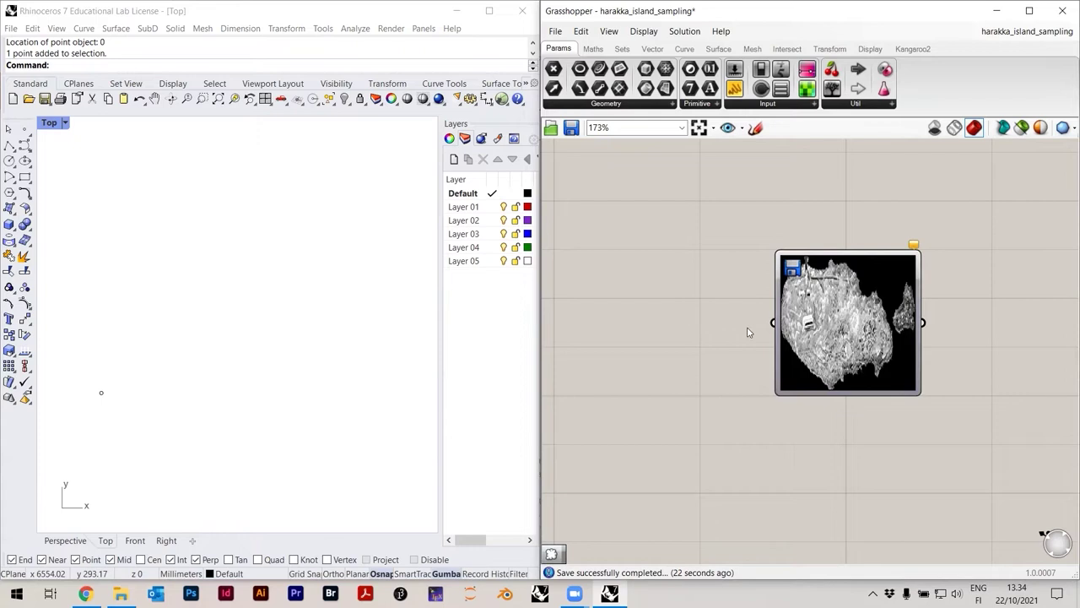
pyautogui.scroll(-2, 747, 332)
pyautogui.scroll(1, 792, 334)
pyautogui.scroll(-1, 794, 334)
pyautogui.click(138, 374)
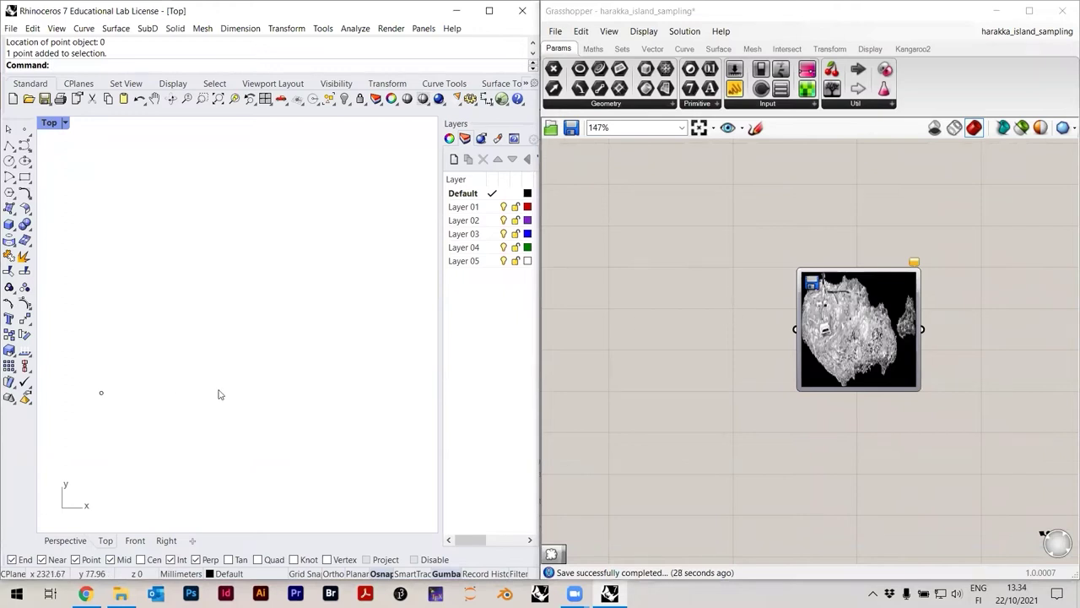
pyautogui.scroll(2, 866, 325)
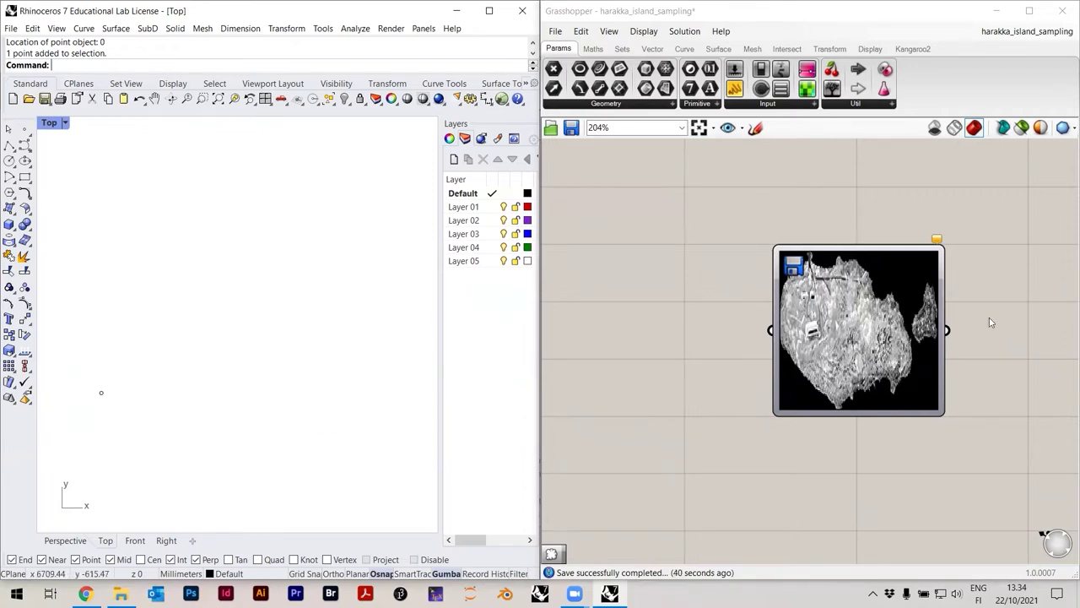
pyautogui.scroll(-1, 731, 407)
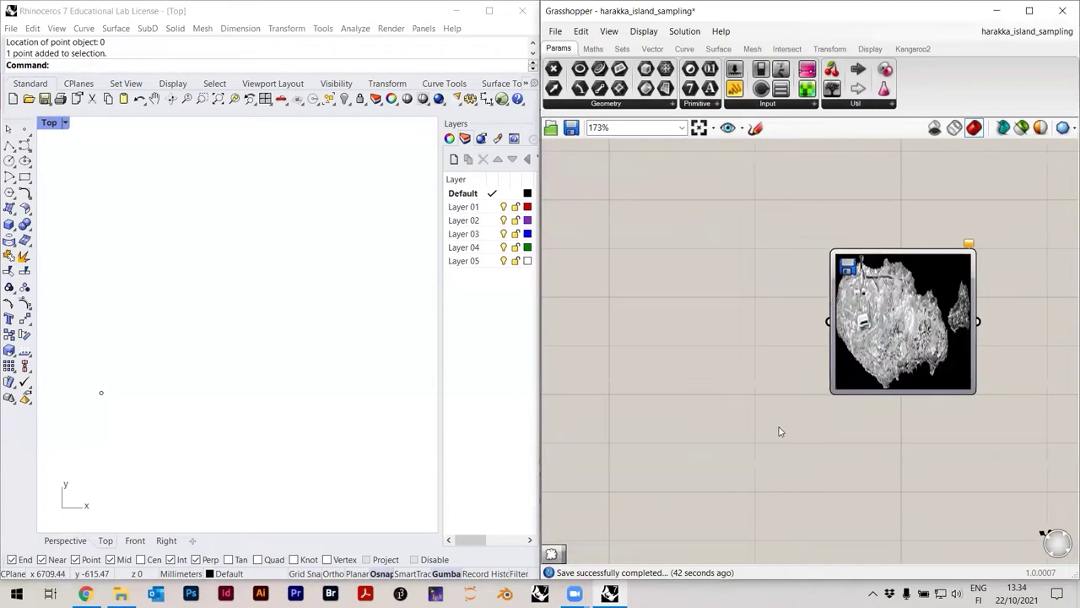
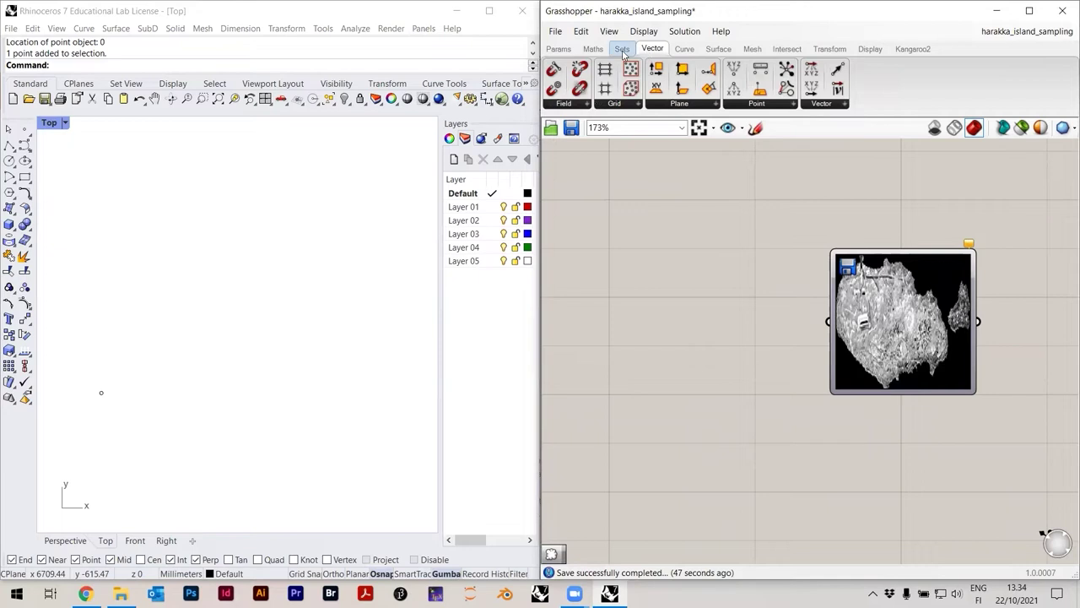
# Add a Square grid component to the Grasshopper canvas, to the left of the Image Sampler
pyautogui.click(625, 108)
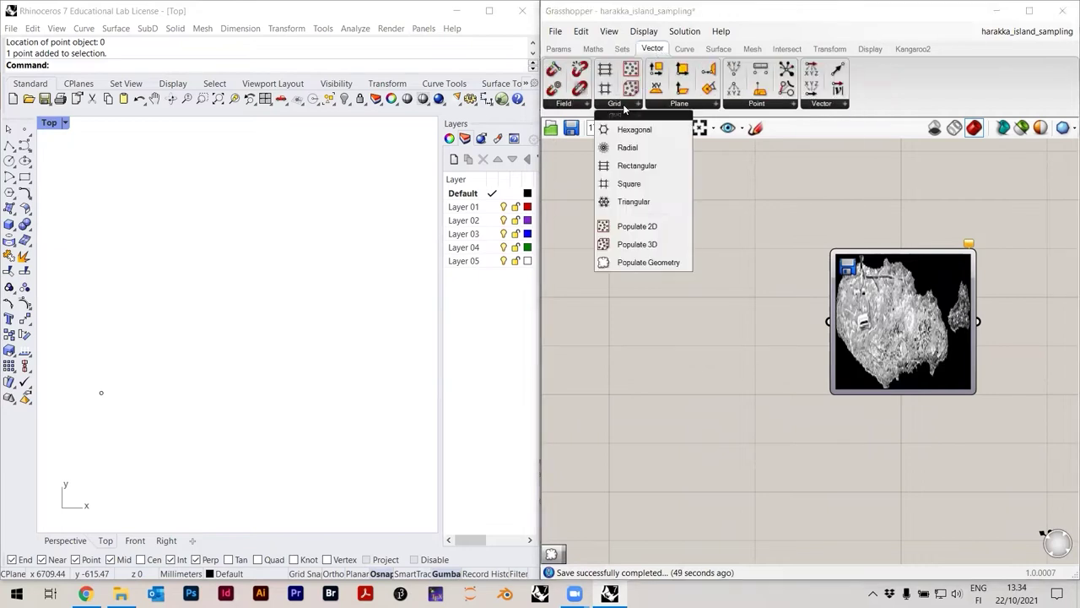
pyautogui.click(632, 186)
pyautogui.click(658, 350)
pyautogui.moveTo(745, 340); pyautogui.dragTo(829, 338, button='right')
pyautogui.moveTo(731, 371); pyautogui.dragTo(727, 339)
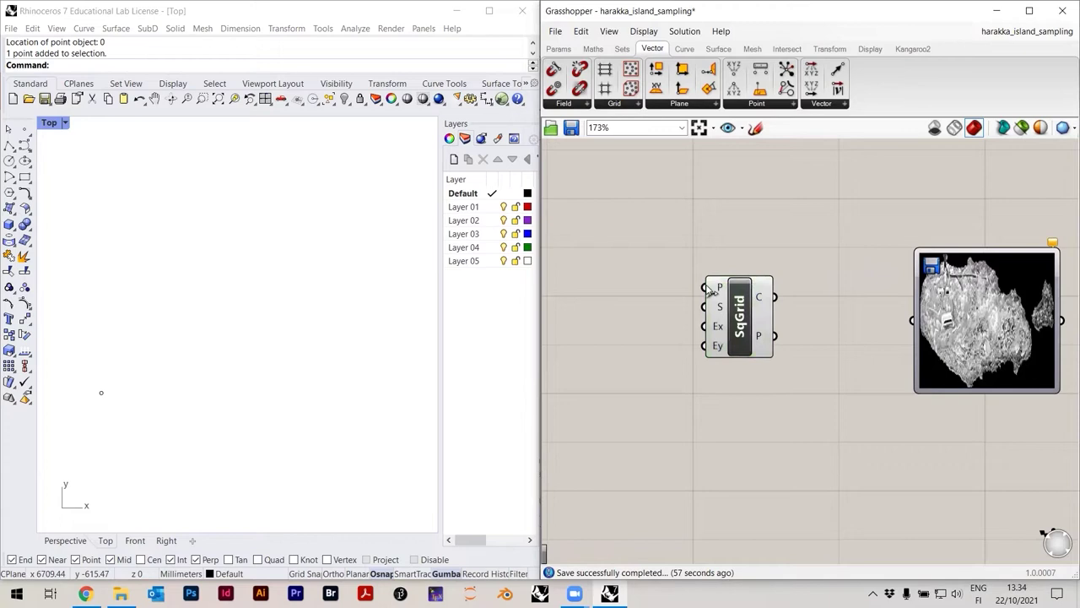
pyautogui.scroll(1, 717, 288)
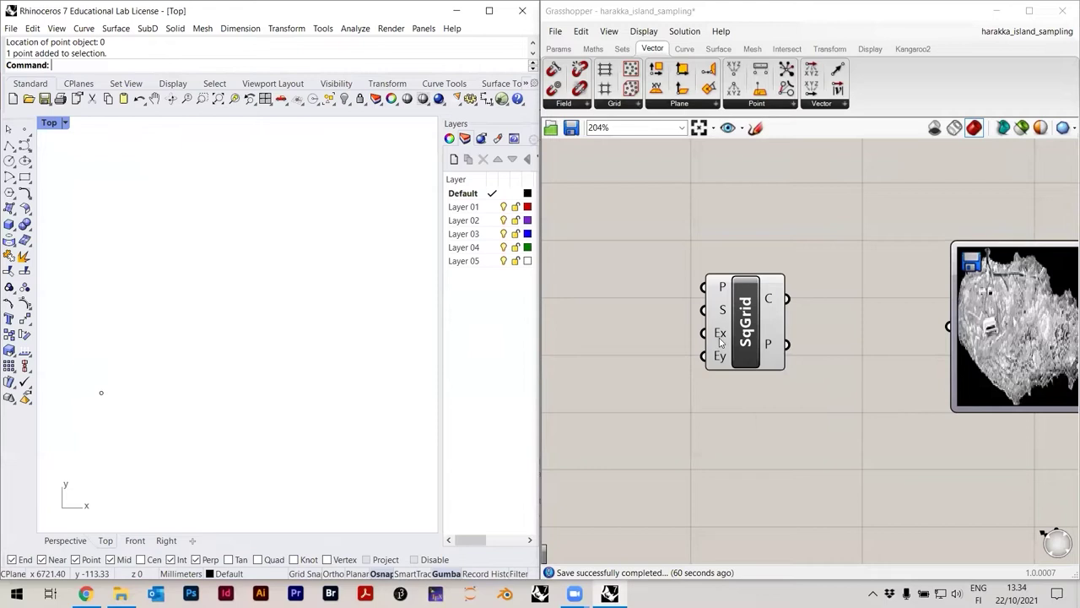
pyautogui.moveTo(723, 420); pyautogui.dragTo(739, 427, button='right')
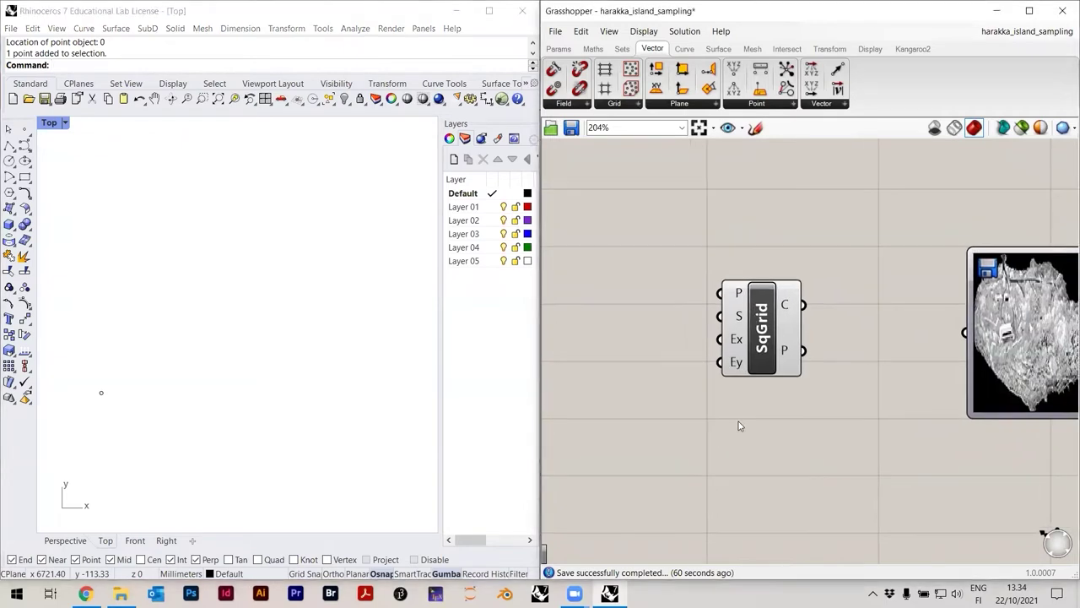
pyautogui.doubleClick(788, 417)
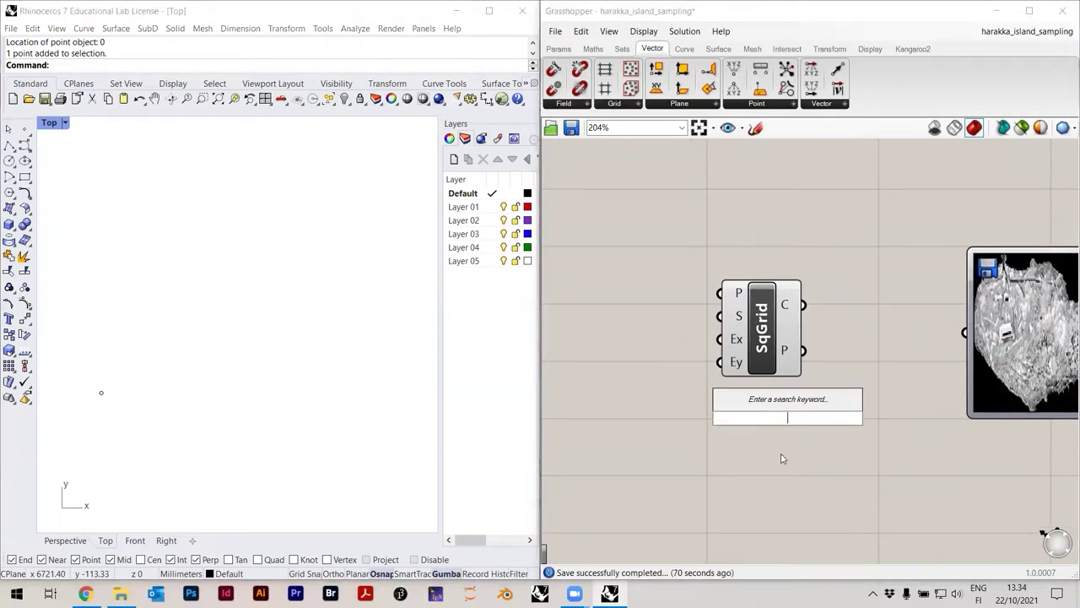
pyautogui.write('100')
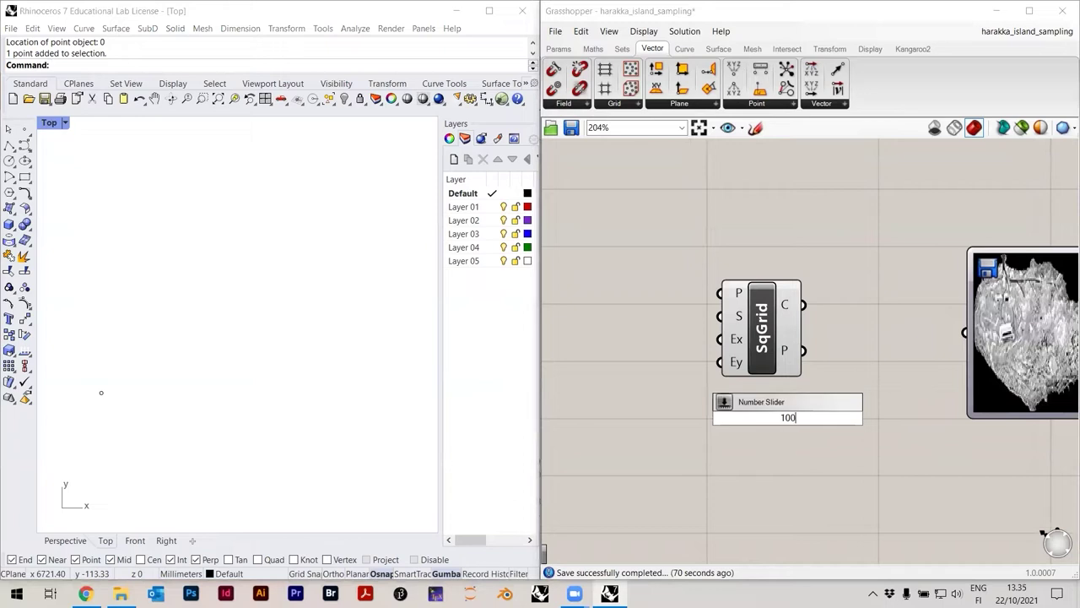
pyautogui.press('Return')
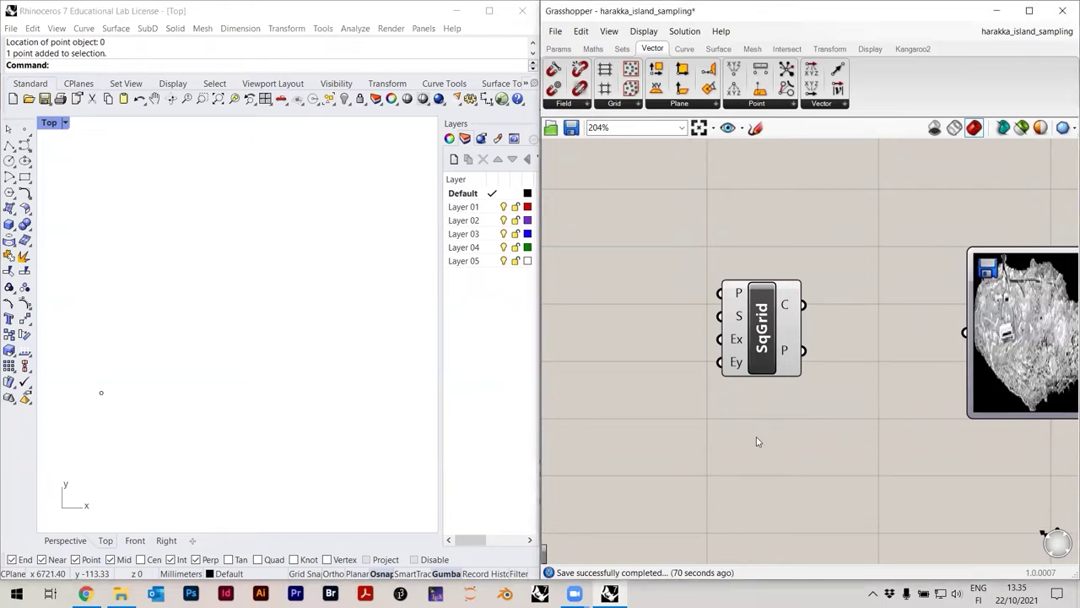
# Add a number slider initialised with 1000, set it to 514, and connect it to the Square grid's Extent X input
pyautogui.doubleClick(757, 439)
pyautogui.write('10')
pyautogui.press('Return')
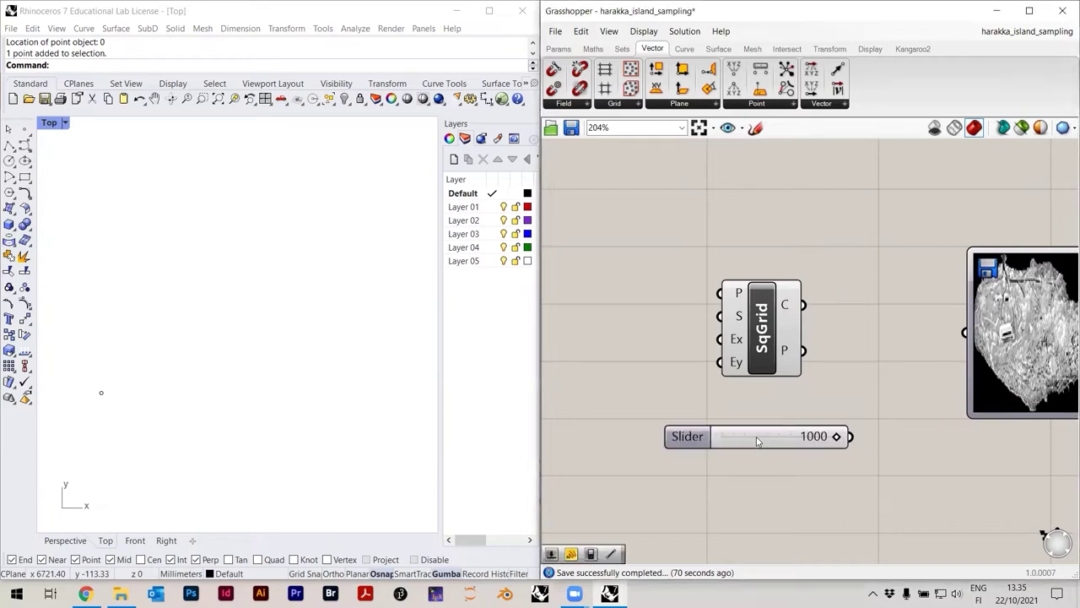
pyautogui.moveTo(835, 440); pyautogui.dragTo(776, 443)
pyautogui.moveTo(788, 382); pyautogui.dragTo(835, 406, button='right')
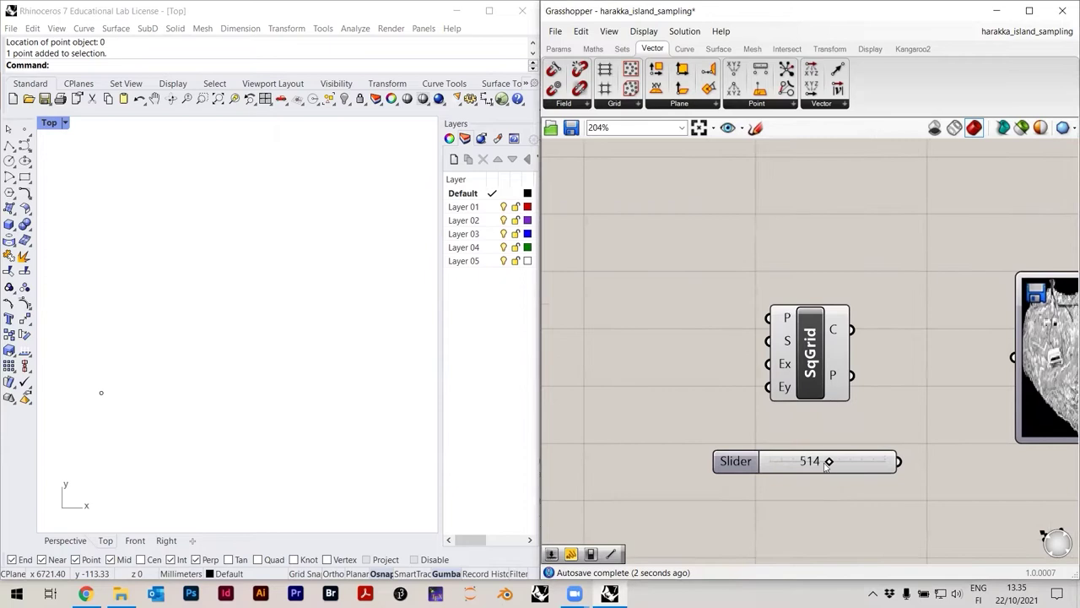
pyautogui.moveTo(827, 464); pyautogui.dragTo(640, 389)
pyautogui.moveTo(711, 386); pyautogui.dragTo(767, 364)
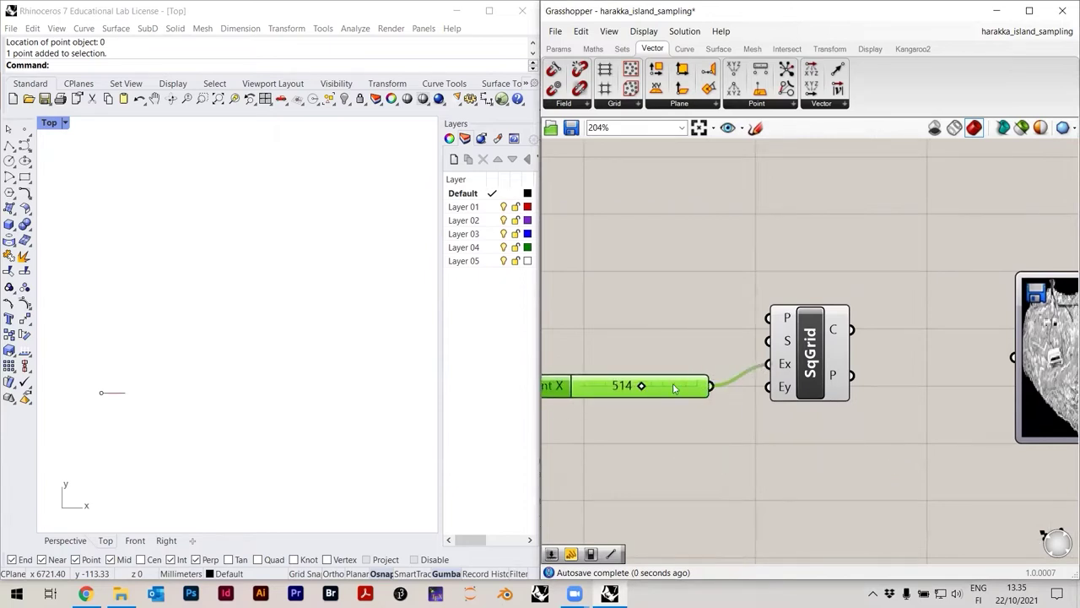
# Duplicate the Extent X slider and connect the copy to the Square grid's Extent Y input
pyautogui.hotkey('ctrl', 'c')
pyautogui.hotkey('ctrl', 'v')
pyautogui.moveTo(680, 395); pyautogui.dragTo(821, 422)
pyautogui.click(820, 452)
# Delete the point object at the grid's origin in Rhino's Top view
pyautogui.moveTo(82, 400); pyautogui.dragTo(146, 398, button='right')
pyautogui.scroll(11, 154, 390)
pyautogui.moveTo(164, 370); pyautogui.dragTo(250, 425)
pyautogui.press('Delete')
pyautogui.scroll(5, 279, 354)
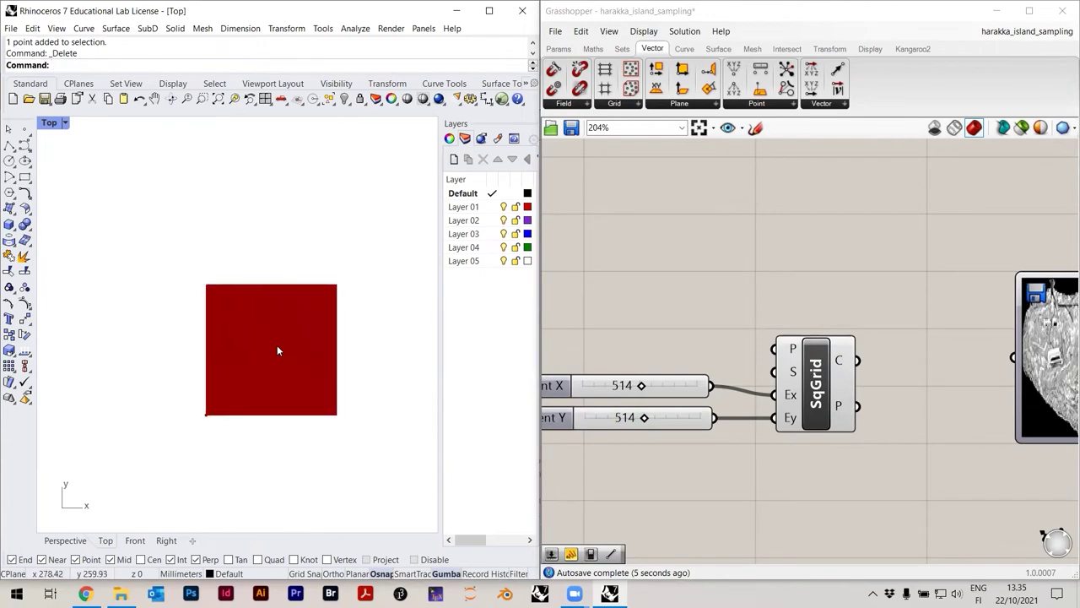
pyautogui.scroll(8, 154, 459)
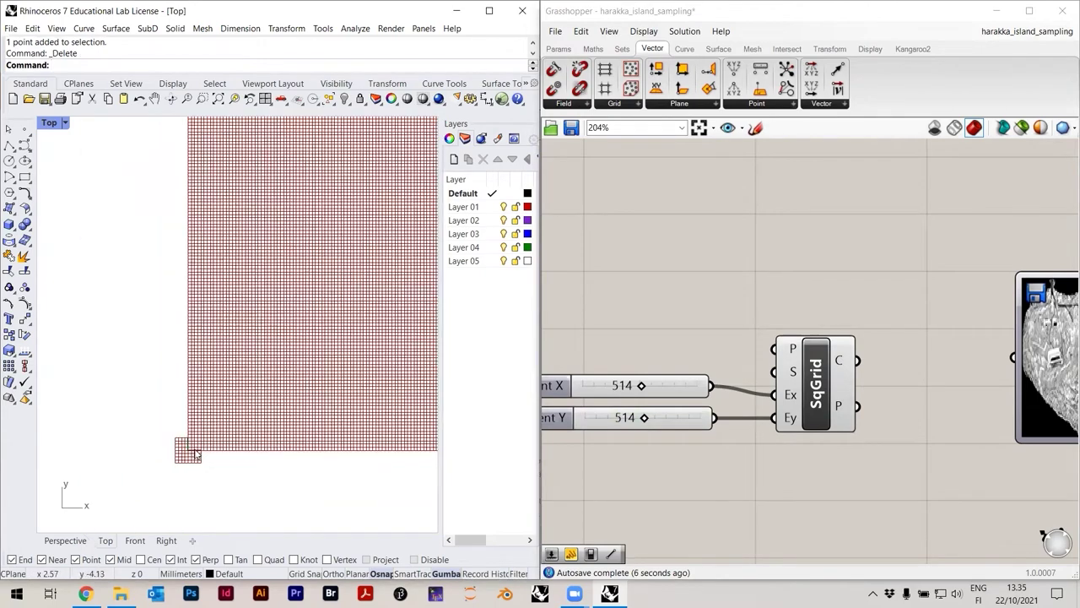
pyautogui.scroll(-6, 169, 450)
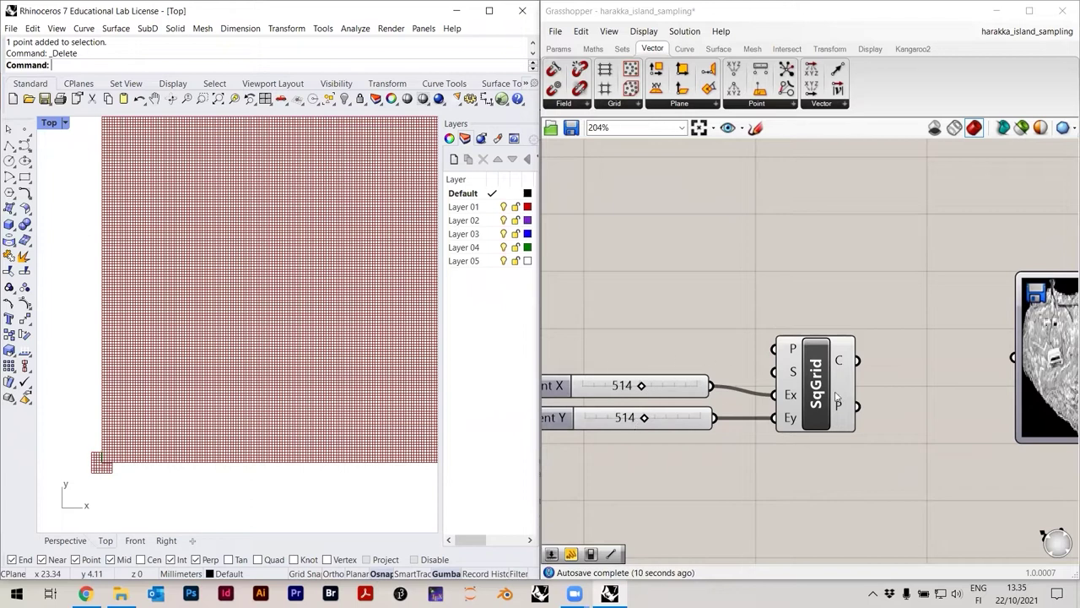
pyautogui.moveTo(837, 397); pyautogui.dragTo(827, 399)
pyautogui.click(768, 459)
pyautogui.doubleClick(671, 419)
pyautogui.press('BackSpace')
pyautogui.click(661, 492)
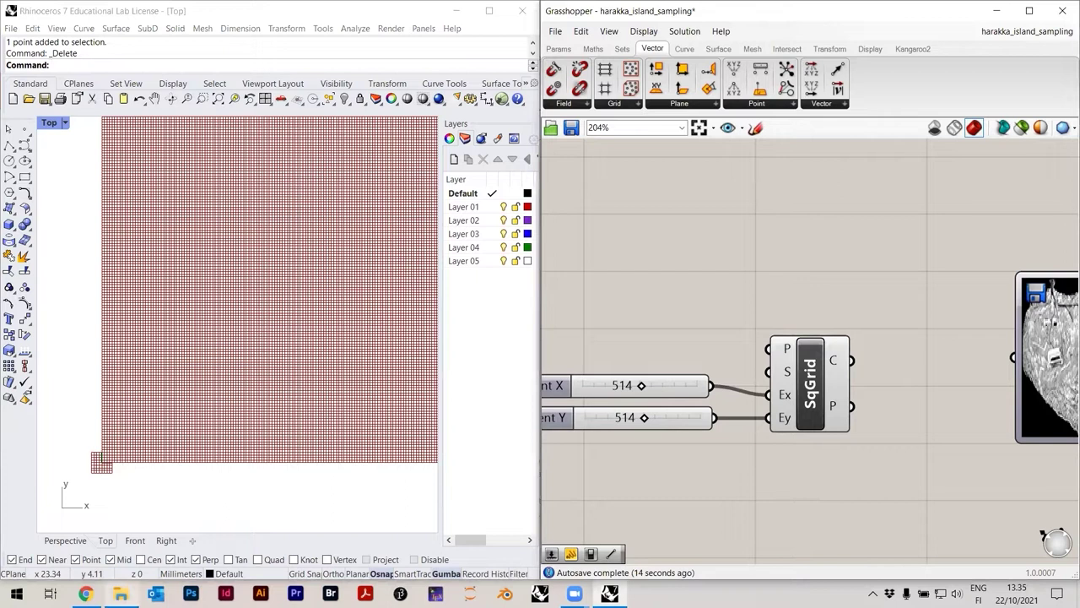
# Check the Image Sampler's X domain and set the Extent X slider to 287 to match it
pyautogui.moveTo(965, 415); pyautogui.dragTo(916, 400, button='right')
pyautogui.doubleClick(1049, 363)
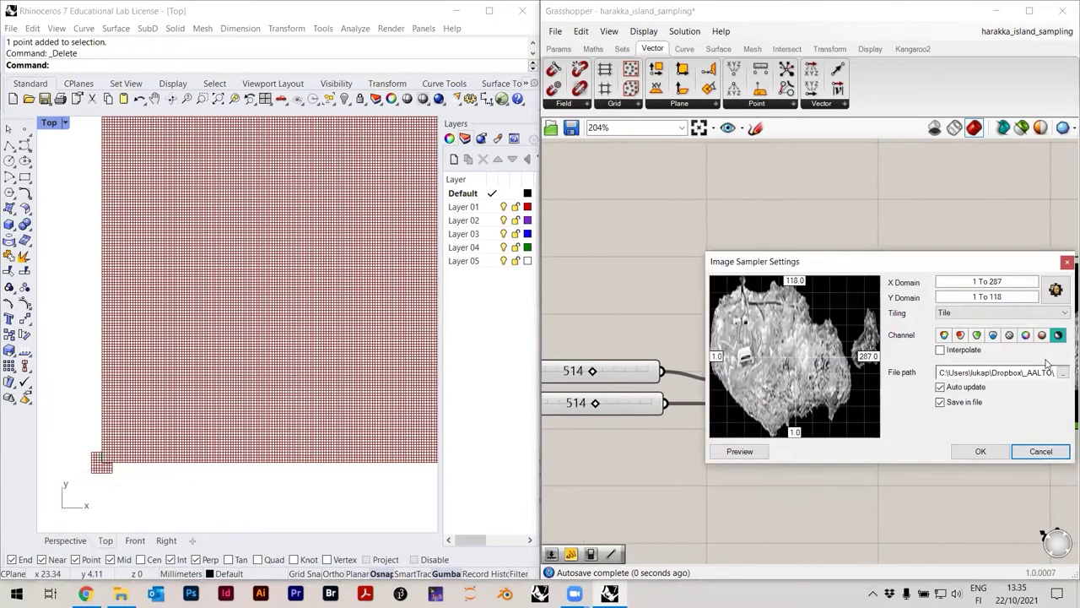
pyautogui.click(1041, 451)
pyautogui.doubleClick(630, 374)
pyautogui.write('2')
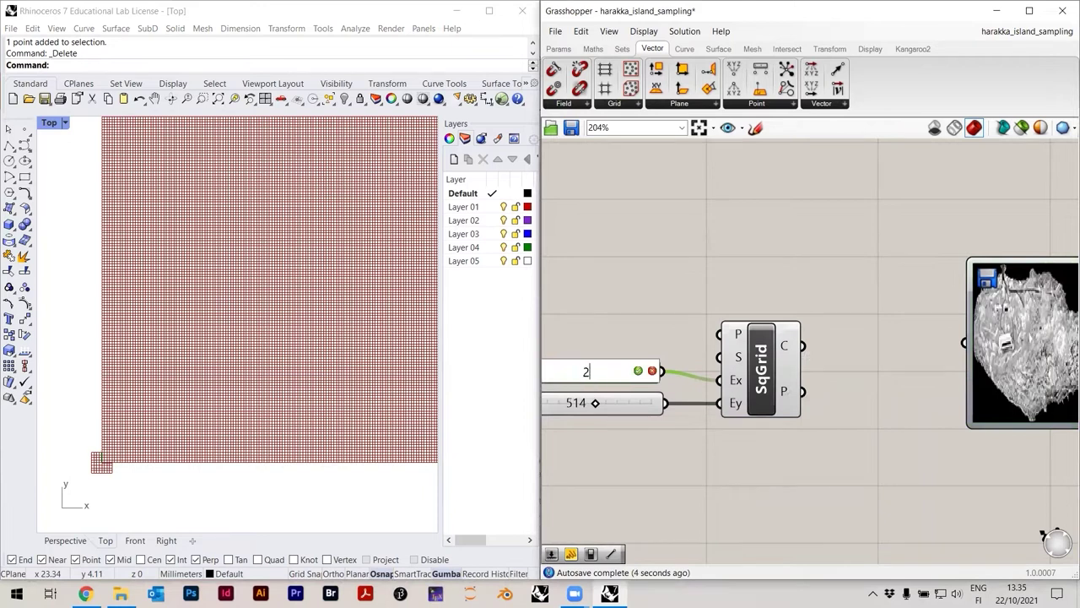
pyautogui.write('87')
pyautogui.press('Return')
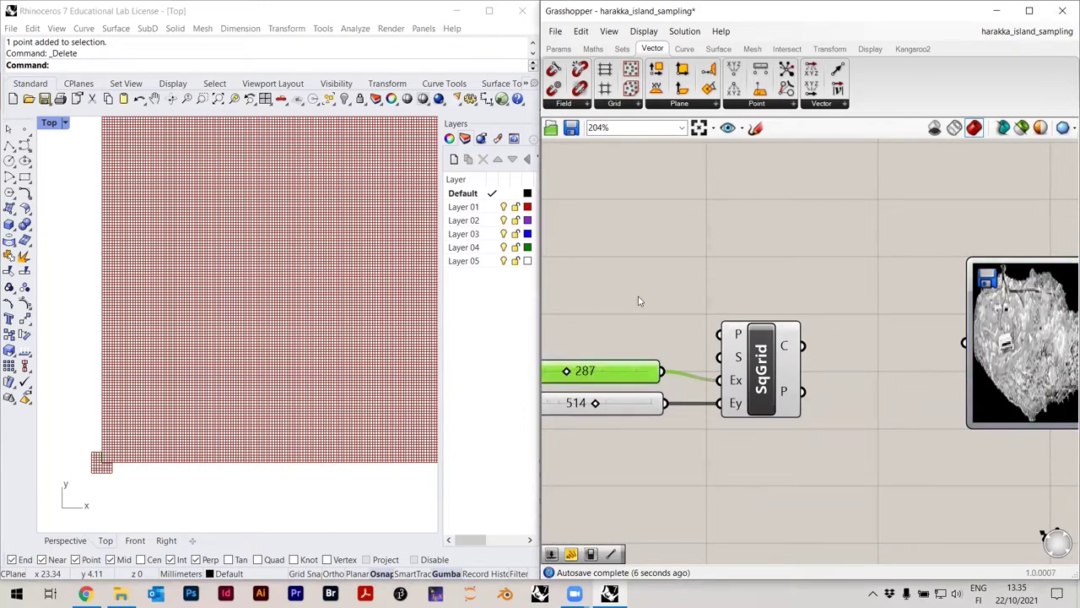
# Check the Image Sampler's Y domain and set the Extent Y slider to 118 to match it
pyautogui.doubleClick(1033, 346)
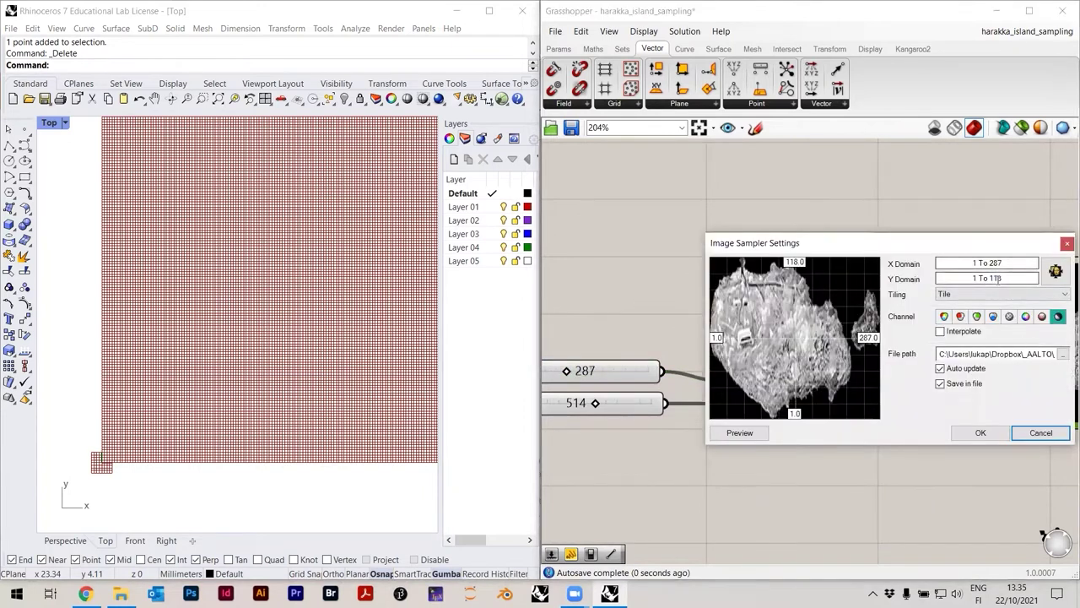
pyautogui.click(1025, 437)
pyautogui.doubleClick(627, 407)
pyautogui.write('118')
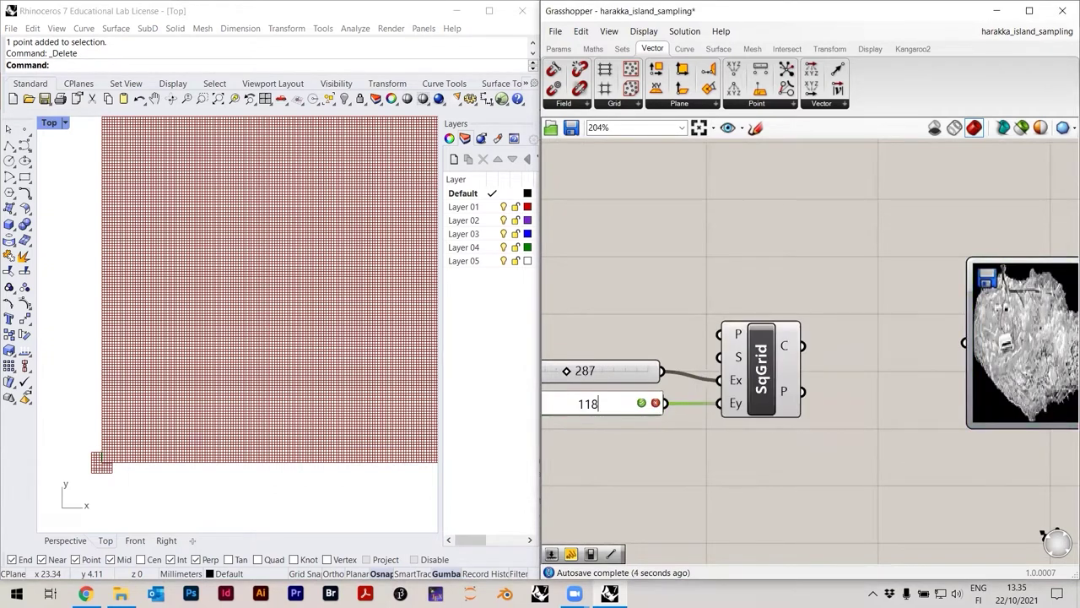
pyautogui.press('Return')
pyautogui.click(661, 282)
# Compare the resized grid preview with the Image Sampler's X and Y domains and the image file in the 04_Modeling folder
pyautogui.moveTo(678, 344); pyautogui.dragTo(703, 352, button='right')
pyautogui.moveTo(318, 339); pyautogui.dragTo(254, 340, button='right')
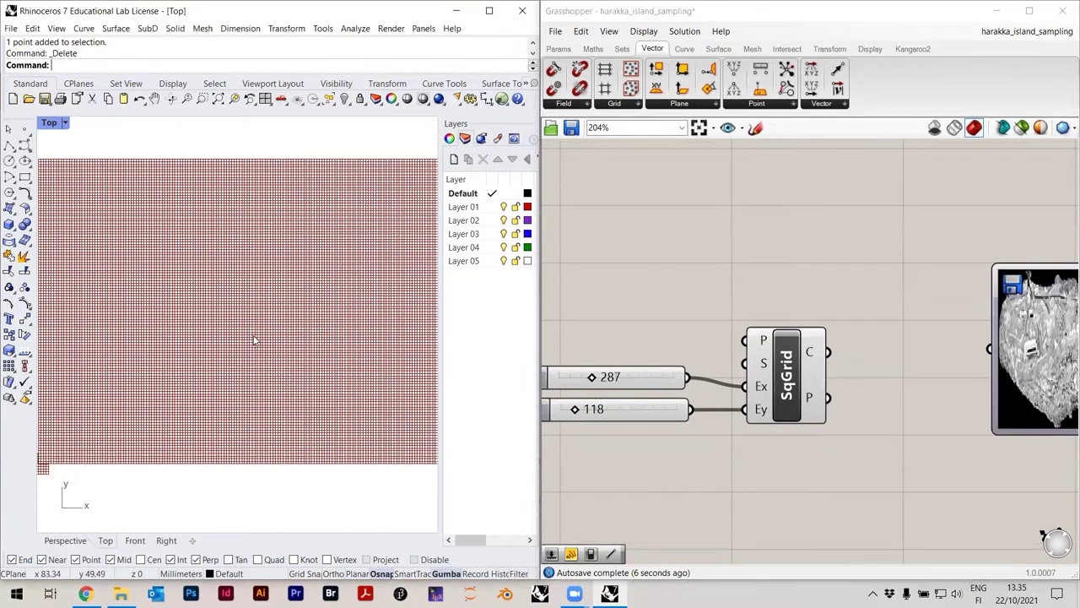
pyautogui.scroll(-3, 254, 342)
pyautogui.scroll(3, 294, 345)
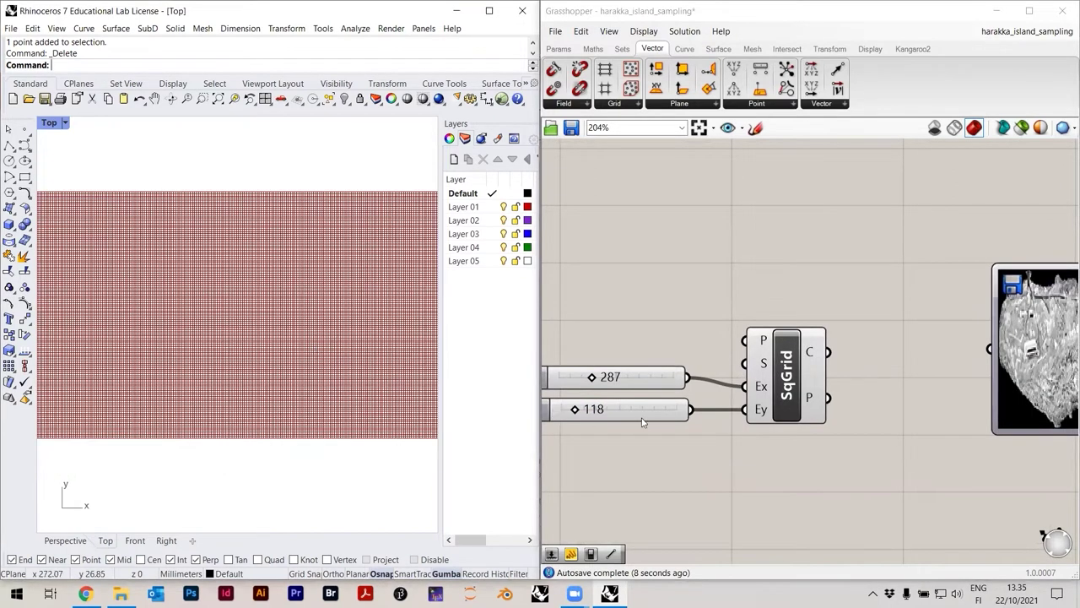
pyautogui.doubleClick(1032, 353)
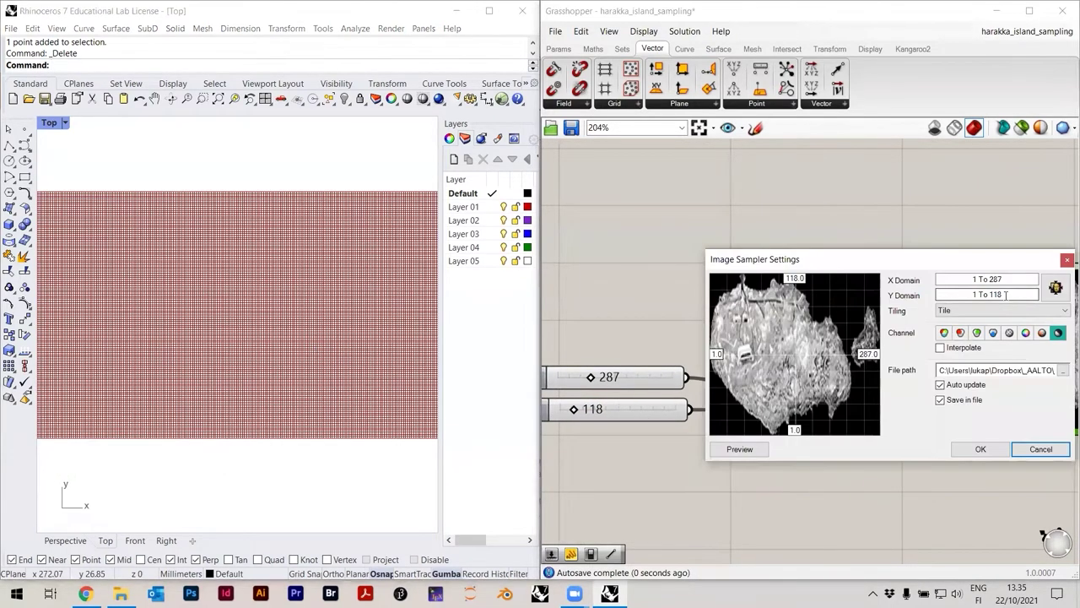
pyautogui.click(1041, 448)
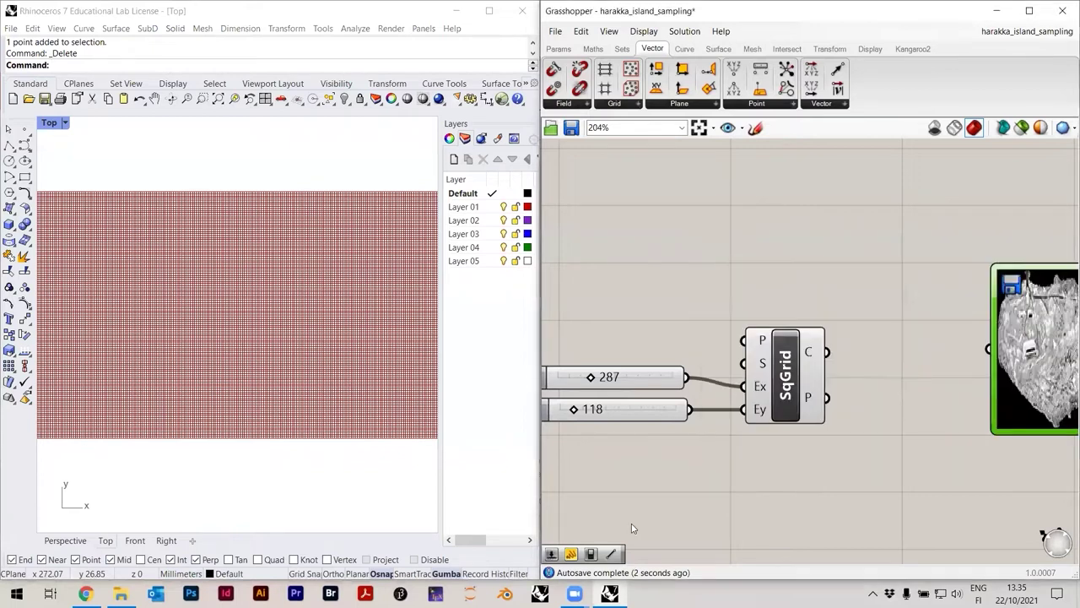
pyautogui.click(120, 593)
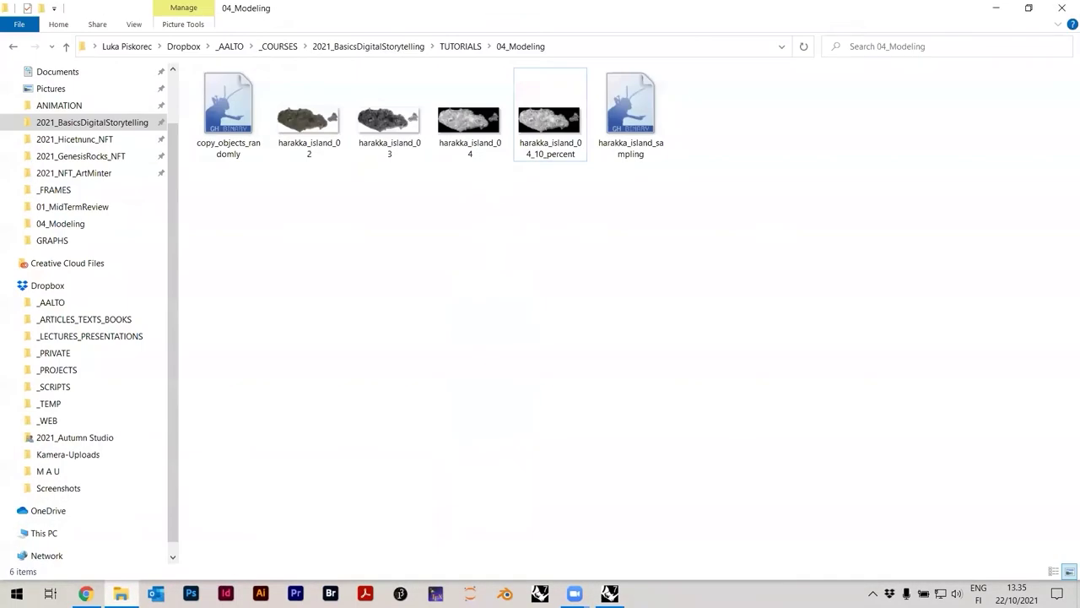
pyautogui.click(120, 594)
# Shift the Square grid component slightly so it lines up better with the two extent sliders
pyautogui.scroll(-3, 320, 357)
pyautogui.moveTo(329, 359); pyautogui.dragTo(354, 367, button='right')
pyautogui.moveTo(775, 339); pyautogui.dragTo(768, 330)
pyautogui.click(774, 244)
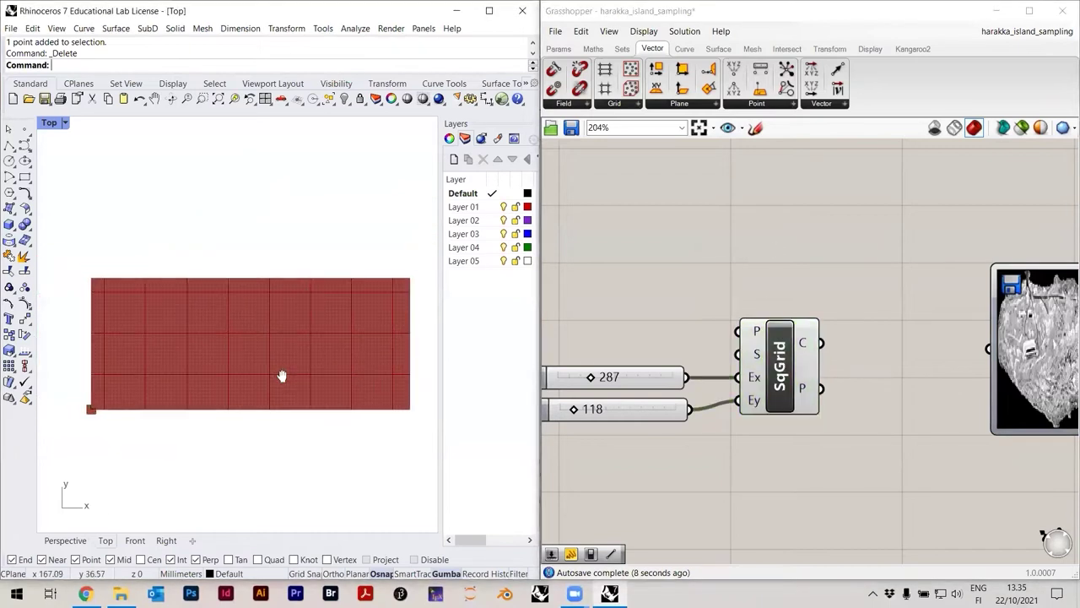
pyautogui.scroll(5, 203, 376)
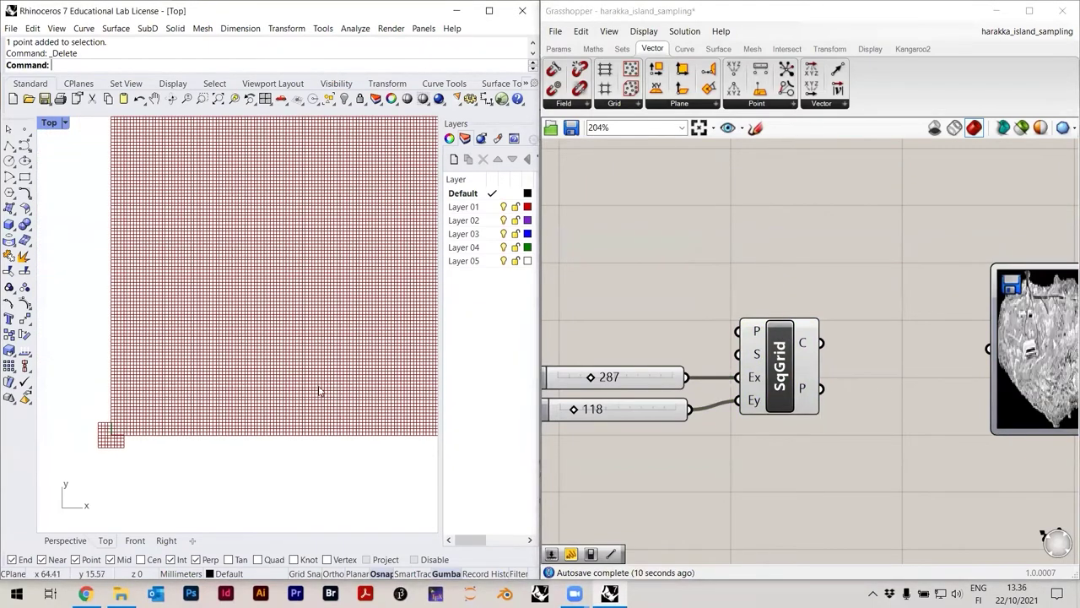
pyautogui.scroll(3, 257, 396)
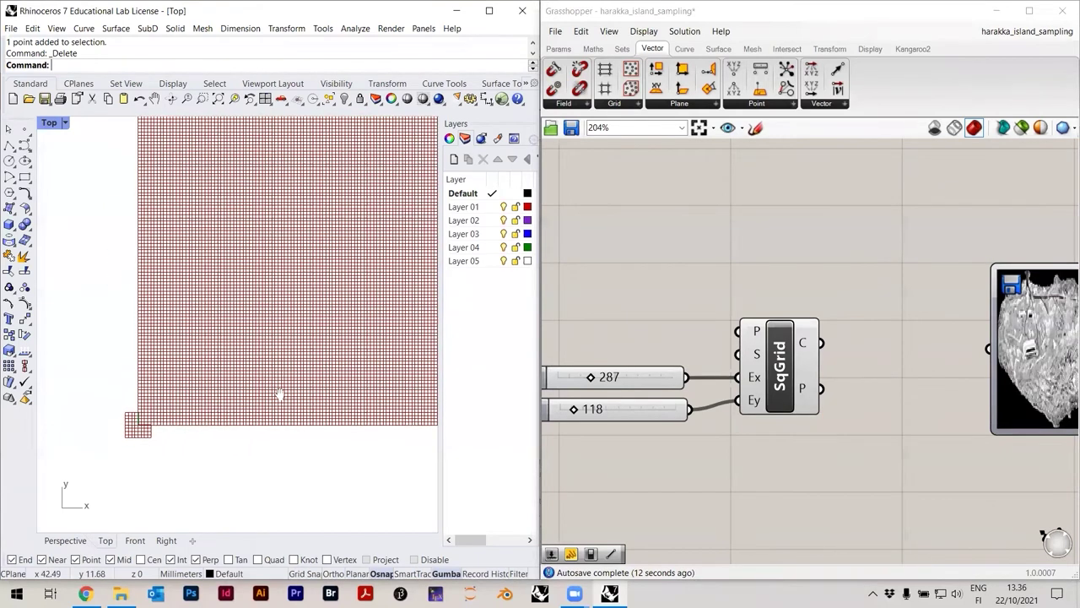
# Turn off the Square grid component's preview
pyautogui.click(783, 363)
pyautogui.click(791, 443)
pyautogui.click(781, 382)
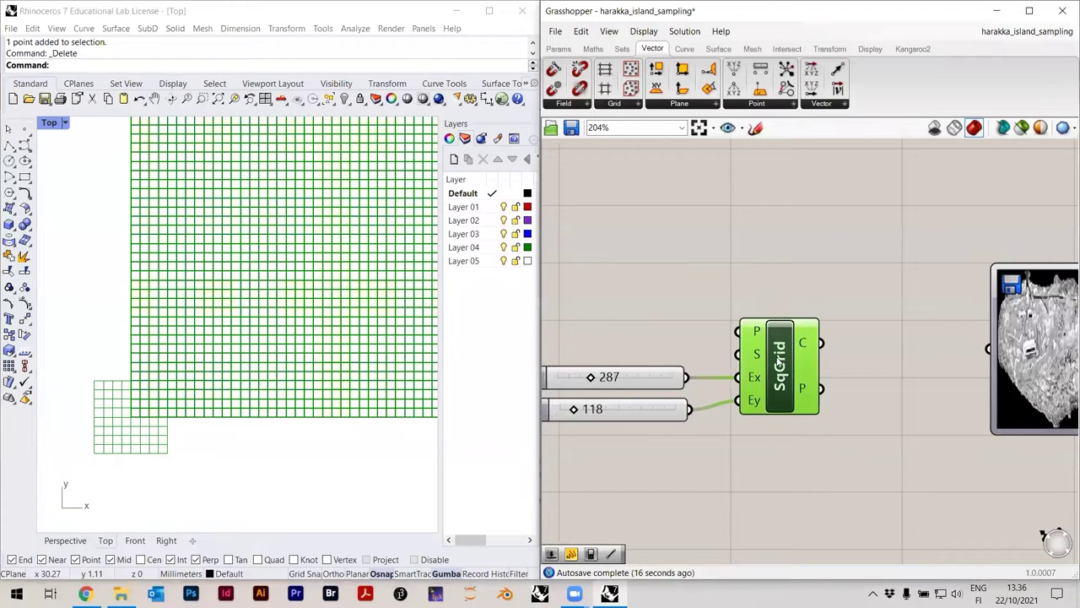
pyautogui.rightClick(778, 360)
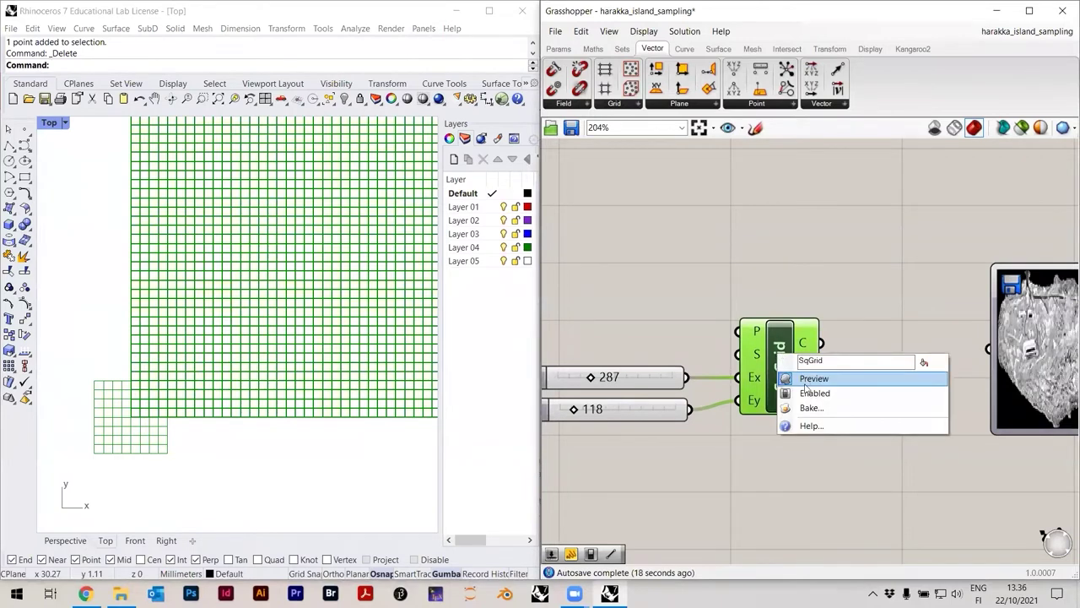
pyautogui.click(813, 379)
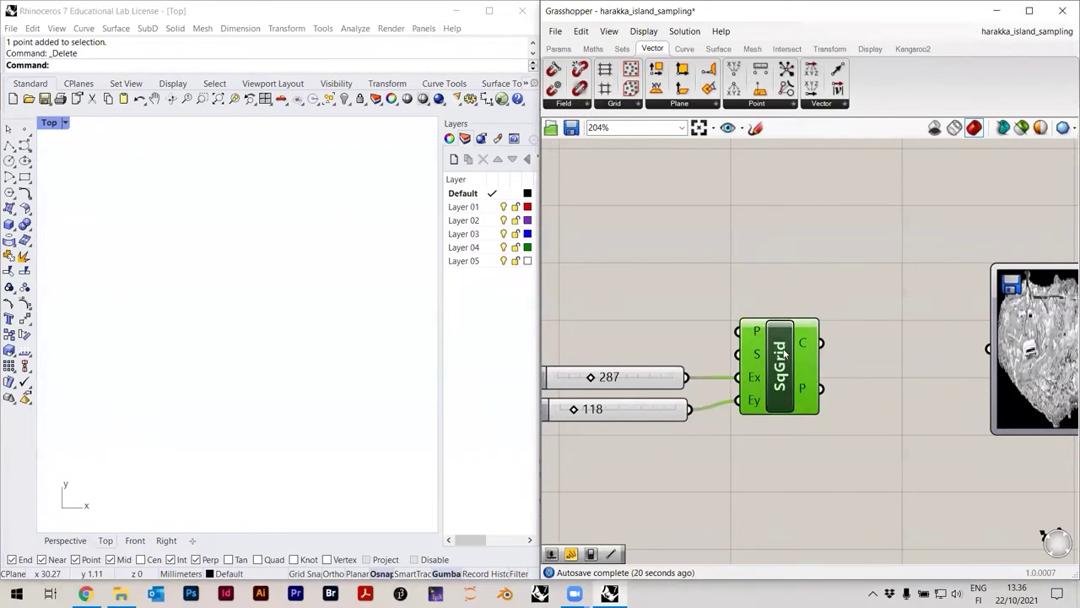
pyautogui.click(784, 280)
# Toggle the Square grid component's preview, leaving the grid displayed in Rhino
pyautogui.click(783, 362)
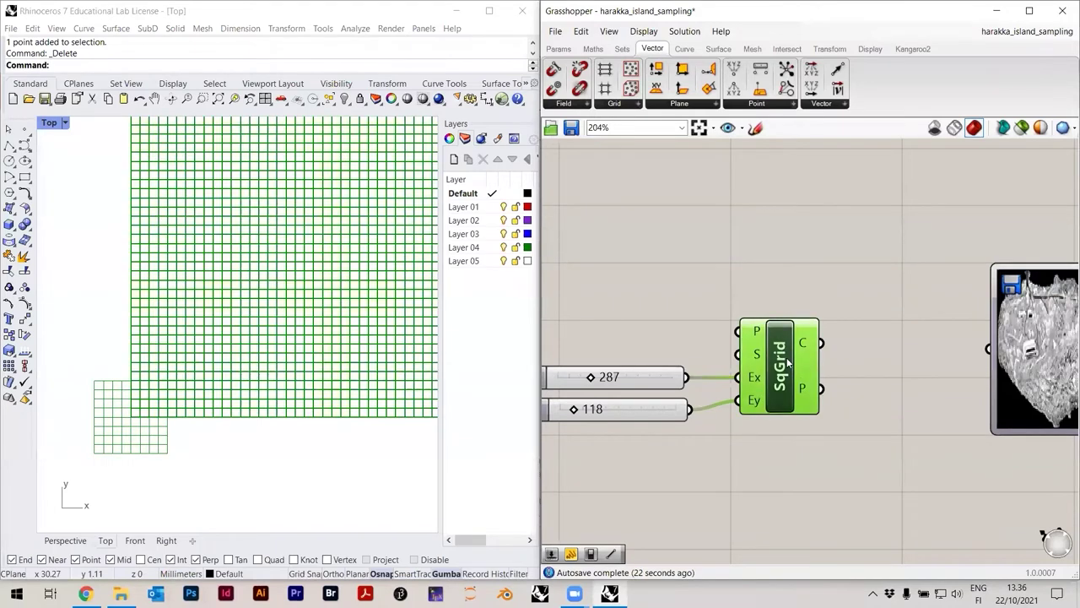
pyautogui.hotkey('ctrl', 'q')
pyautogui.click(786, 310)
pyautogui.scroll(-1, 777, 338)
pyautogui.scroll(-2, 777, 354)
pyautogui.click(779, 357)
pyautogui.hotkey('ctrl', 'q')
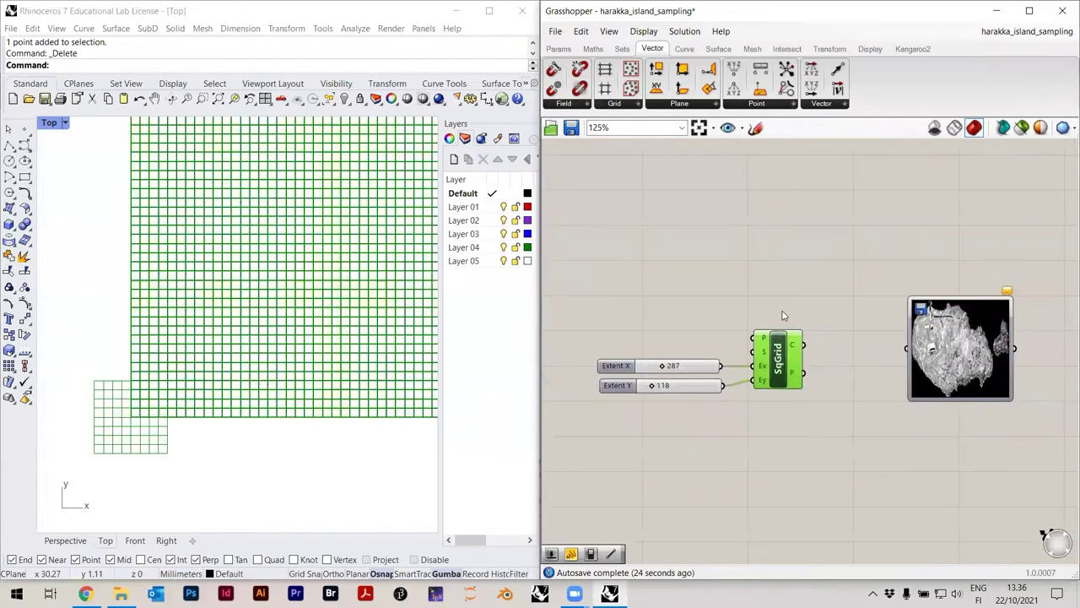
pyautogui.click(784, 316)
# Connect the Square grid's Points output to the Image Sampler's input
pyautogui.moveTo(307, 351); pyautogui.dragTo(248, 398, button='right')
pyautogui.scroll(-4, 248, 398)
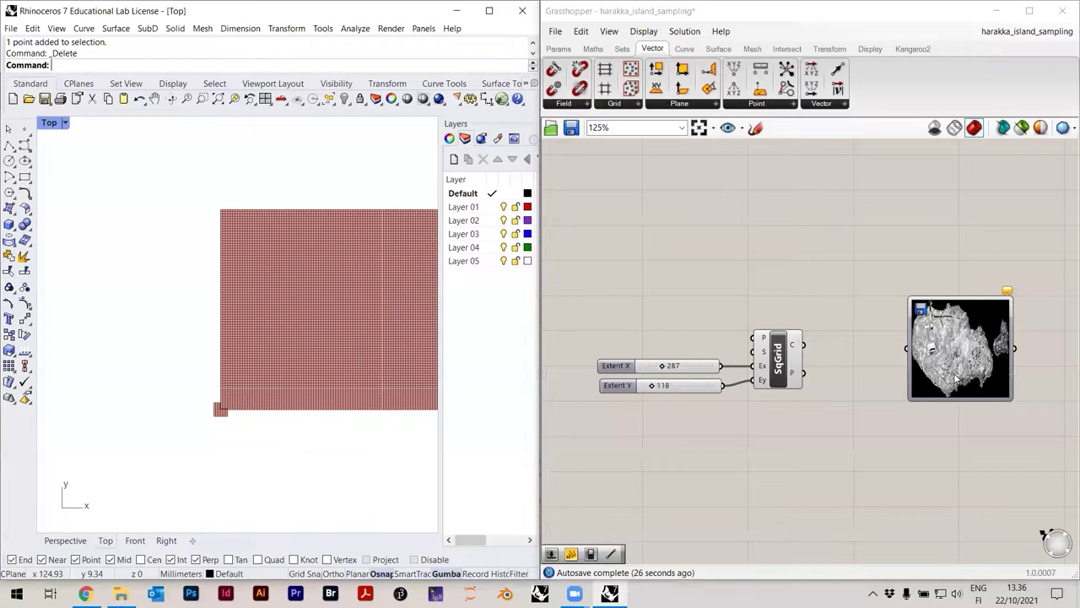
pyautogui.click(959, 382)
pyautogui.scroll(3, 928, 378)
pyautogui.moveTo(680, 379)
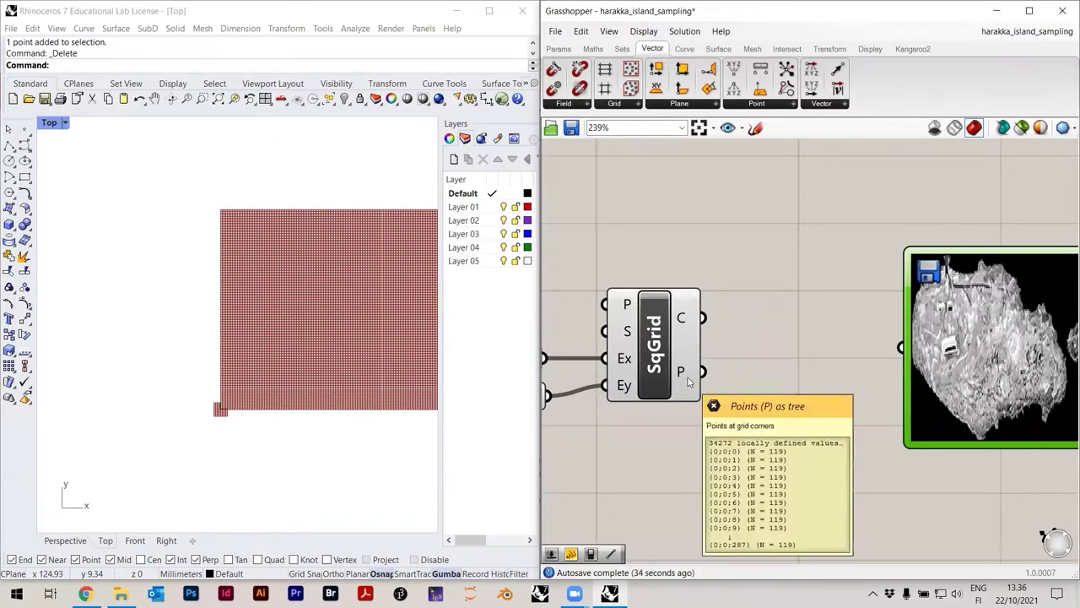
pyautogui.moveTo(711, 381); pyautogui.dragTo(895, 349)
pyautogui.click(847, 409)
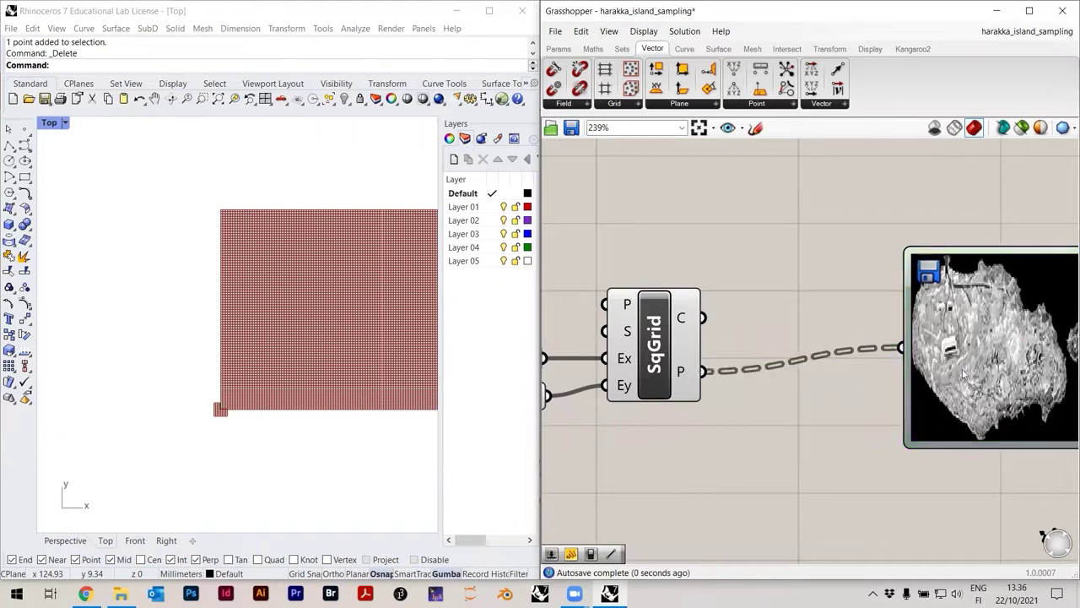
# Move the Image Sampler closer to the Square grid component, level with its Points output, and inspect the grid corner at the origin
pyautogui.click(979, 388)
pyautogui.moveTo(979, 387); pyautogui.dragTo(835, 377, button='right')
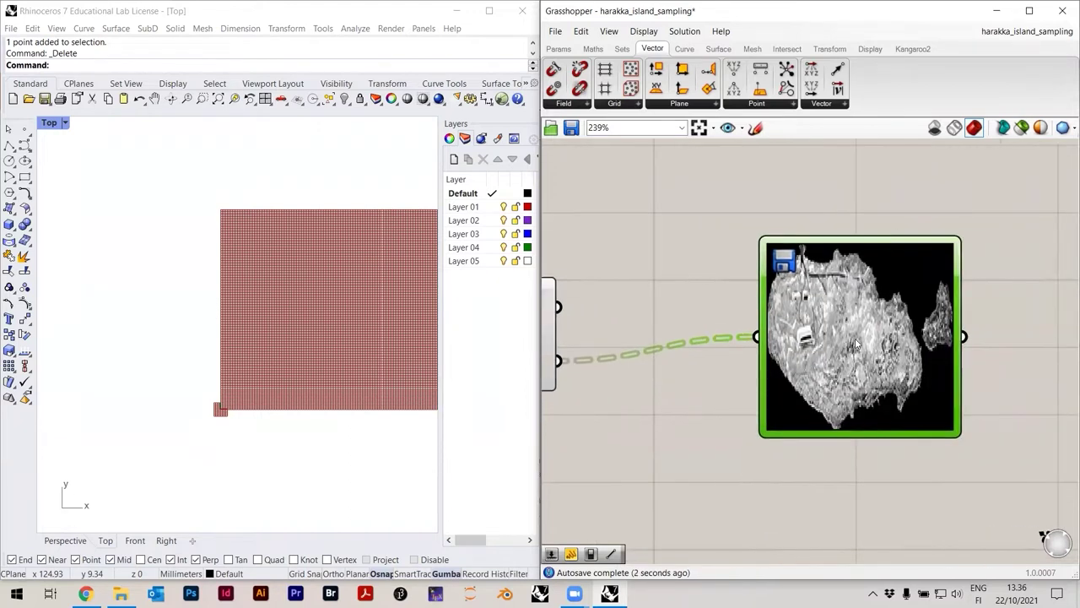
pyautogui.moveTo(775, 361); pyautogui.dragTo(681, 386)
pyautogui.click(979, 349)
pyautogui.moveTo(628, 380); pyautogui.dragTo(784, 387, button='right')
pyautogui.scroll(10, 228, 401)
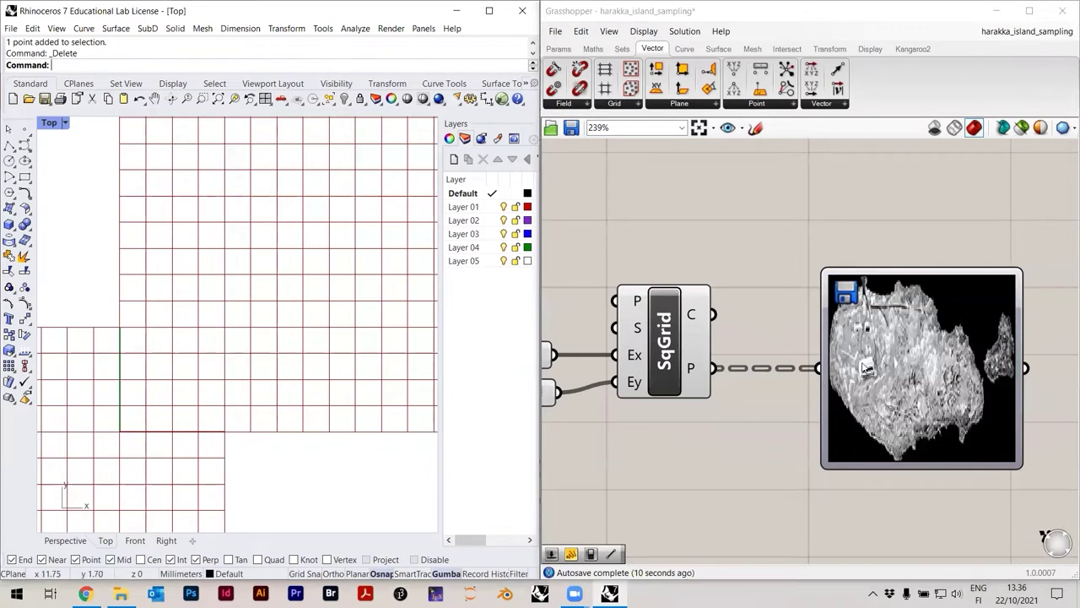
pyautogui.moveTo(874, 364); pyautogui.dragTo(852, 336, button='right')
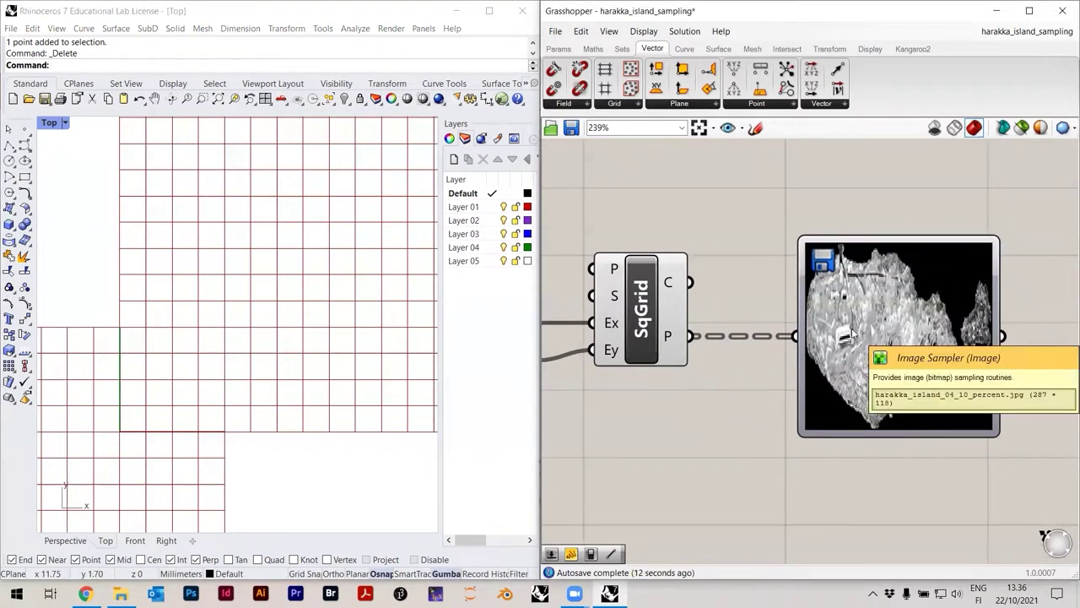
pyautogui.scroll(-3, 852, 336)
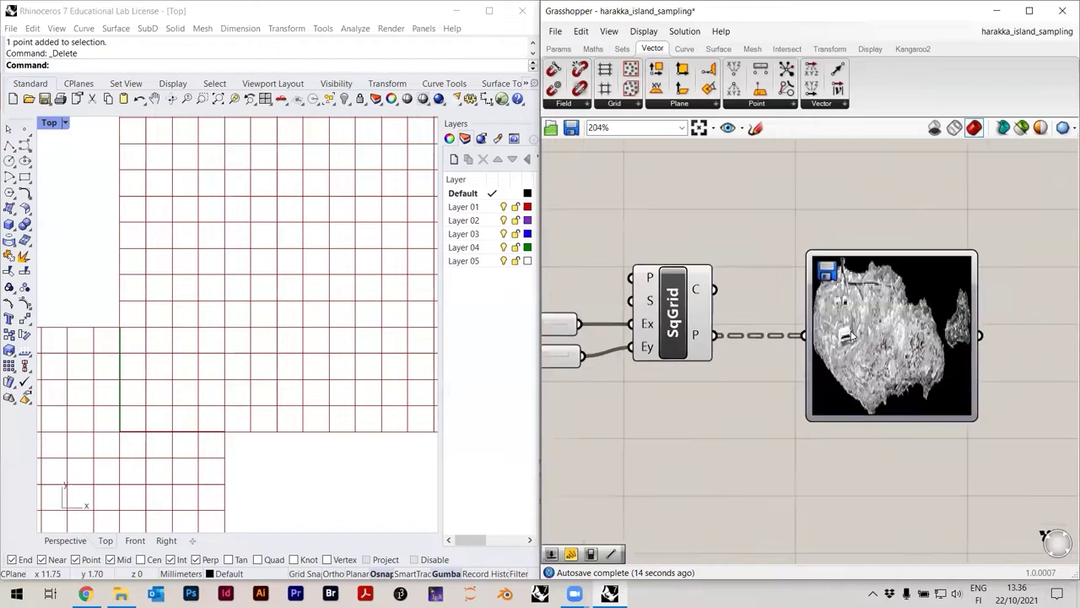
# Add a Panel beside the Image Sampler and connect the sampler's output to it
pyautogui.doubleClick(874, 447)
pyautogui.write('pane')
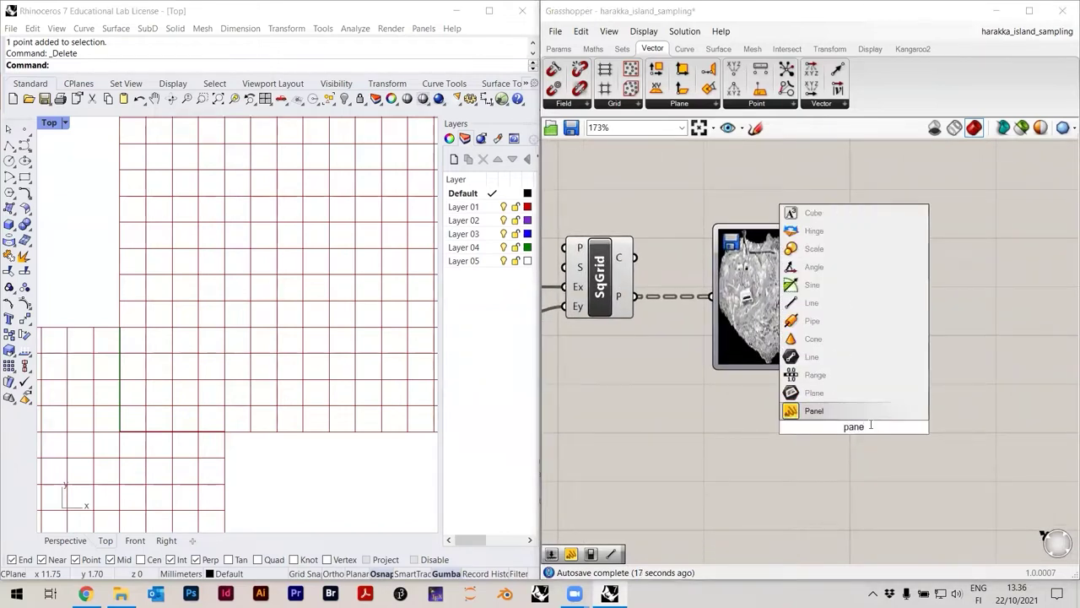
pyautogui.press('Return')
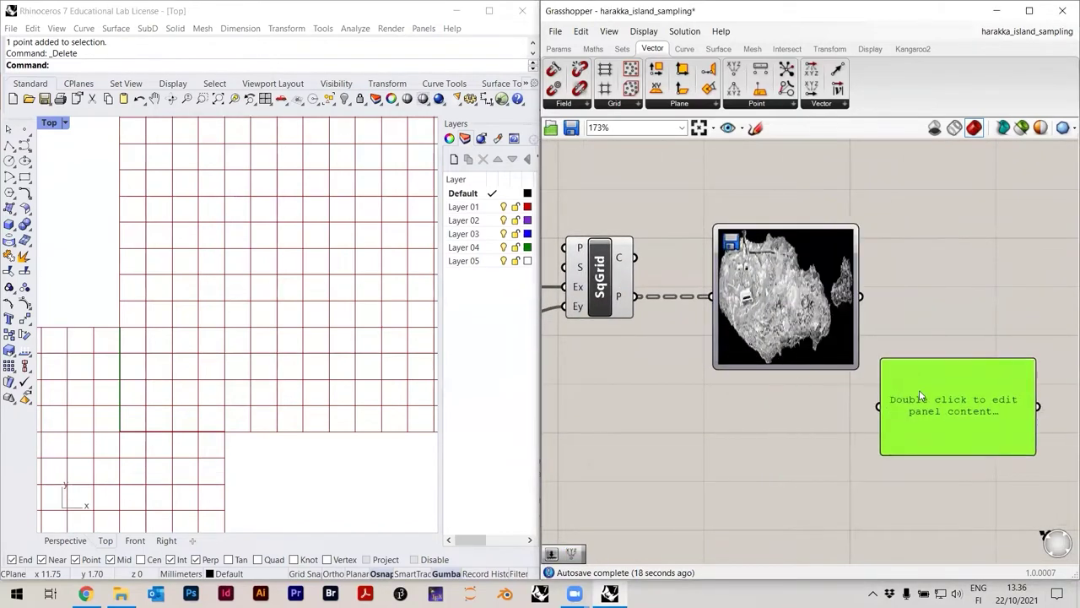
pyautogui.moveTo(861, 296); pyautogui.dragTo(867, 412)
# Enlarge the Panel and look through the sampled brightness values across several branches of the list
pyautogui.scroll(-3, 852, 401)
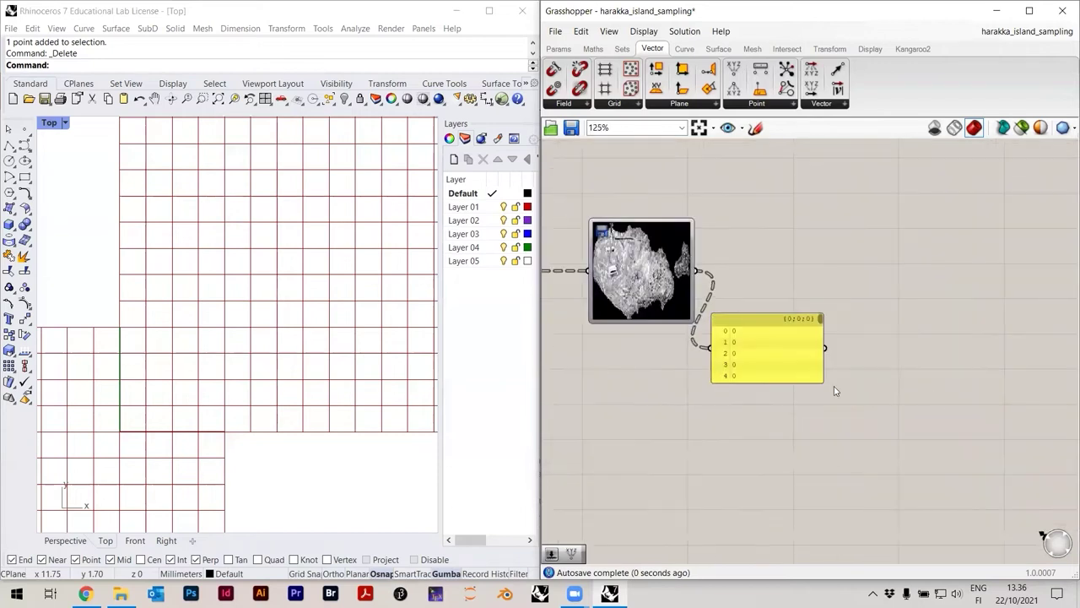
pyautogui.moveTo(819, 381); pyautogui.dragTo(949, 483)
pyautogui.scroll(6, 849, 422)
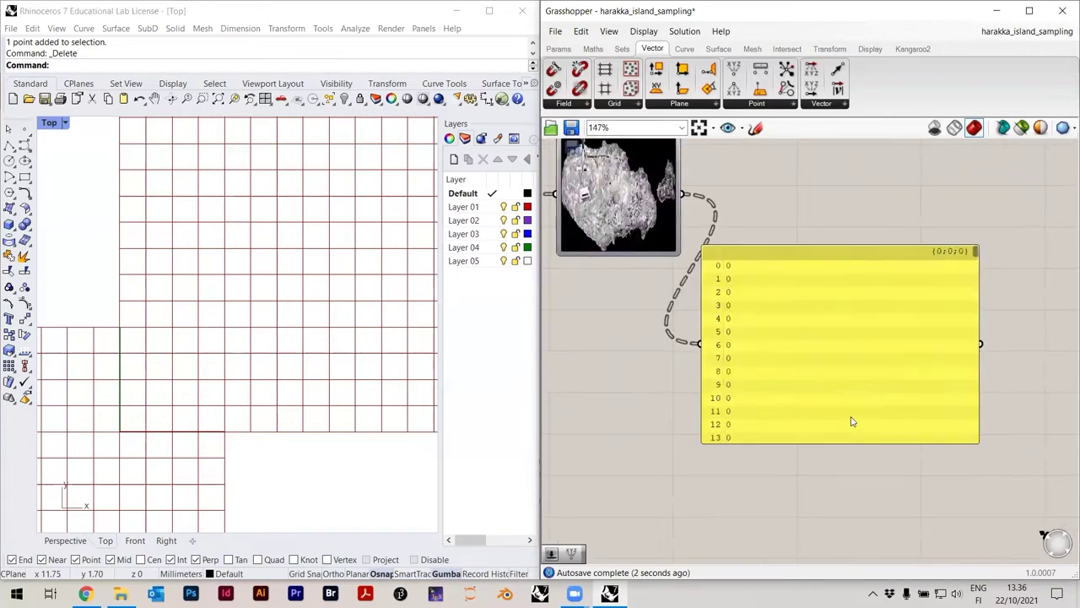
pyautogui.moveTo(1059, 152); pyautogui.dragTo(1061, 211)
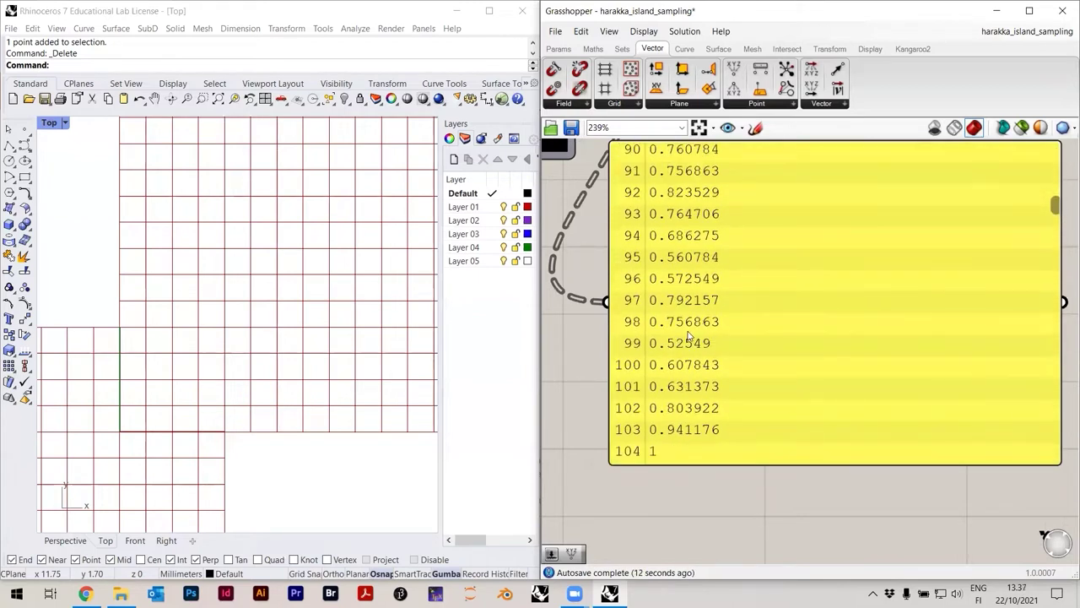
pyautogui.scroll(-1, 716, 413)
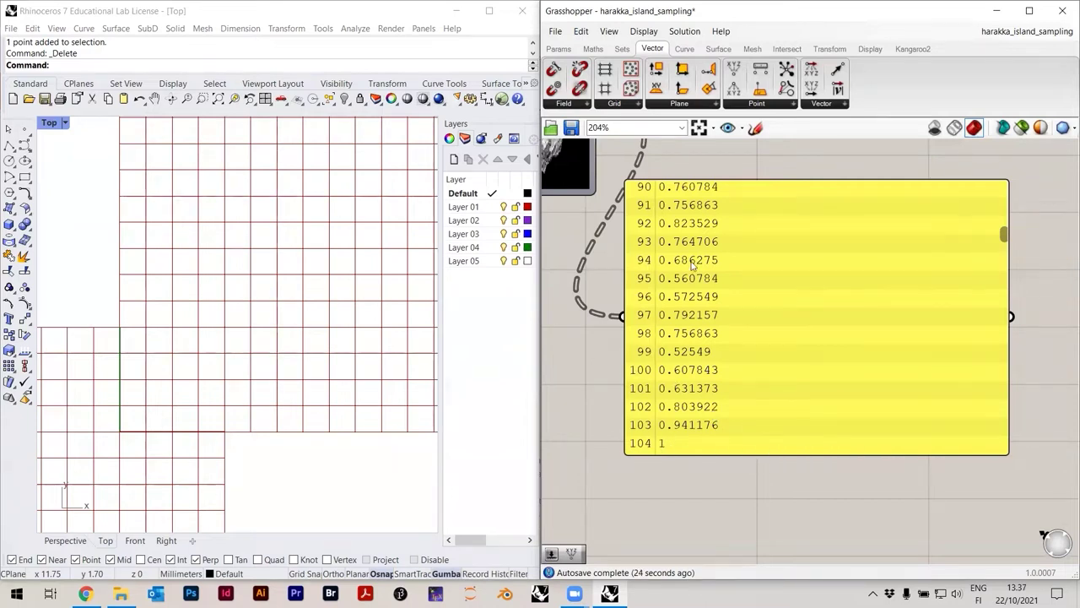
pyautogui.scroll(-3, 985, 318)
pyautogui.scroll(2, 980, 308)
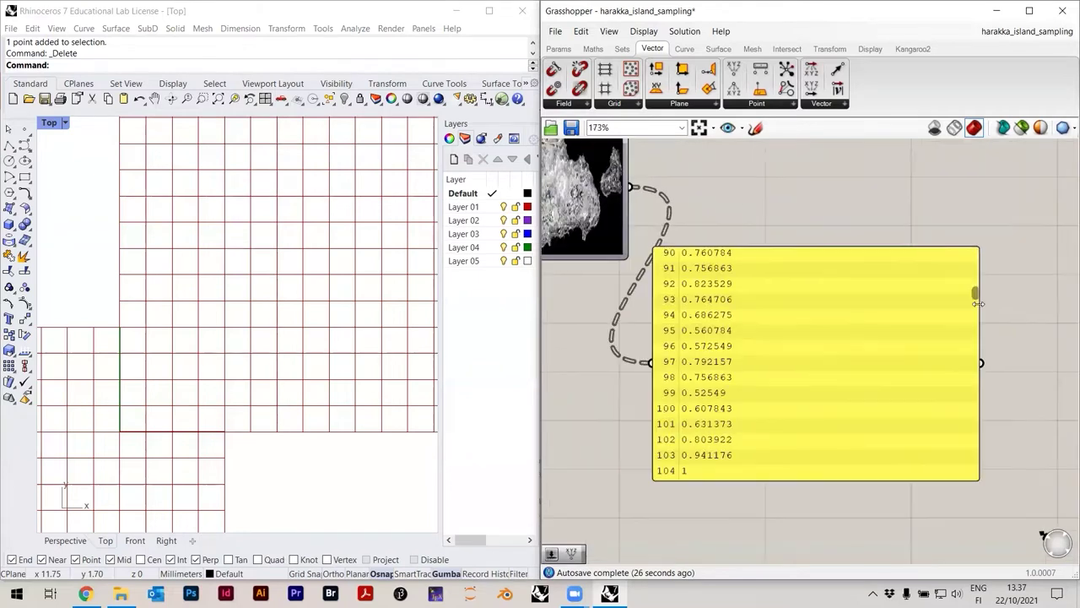
pyautogui.moveTo(977, 297); pyautogui.dragTo(890, 228)
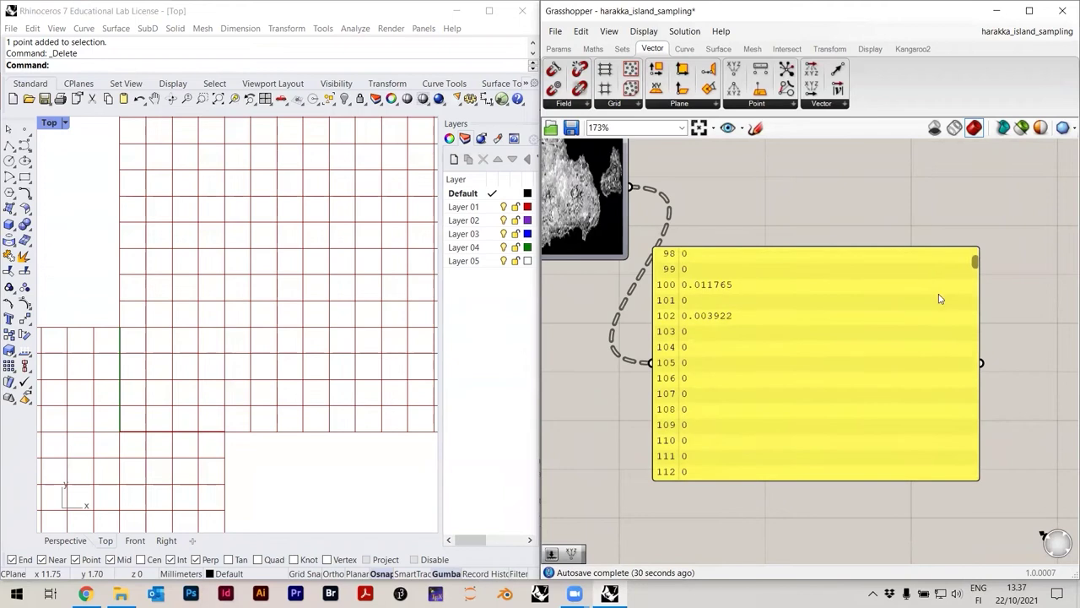
# Move the Panel farther from the Image Sampler and shift the sampler closer to the Square grid component
pyautogui.scroll(-3, 939, 295)
pyautogui.moveTo(829, 309); pyautogui.dragTo(883, 330)
pyautogui.scroll(-3, 924, 221)
pyautogui.scroll(1, 711, 230)
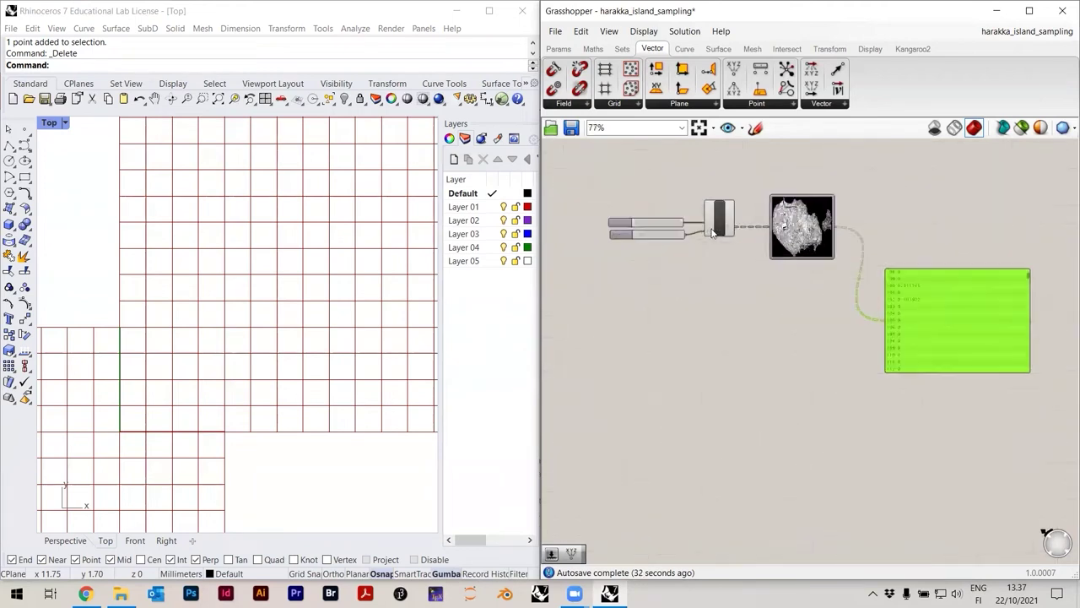
pyautogui.scroll(3, 712, 234)
pyautogui.click(716, 220)
pyautogui.moveTo(910, 241); pyautogui.dragTo(875, 242)
pyautogui.click(711, 331)
pyautogui.scroll(-1, 772, 309)
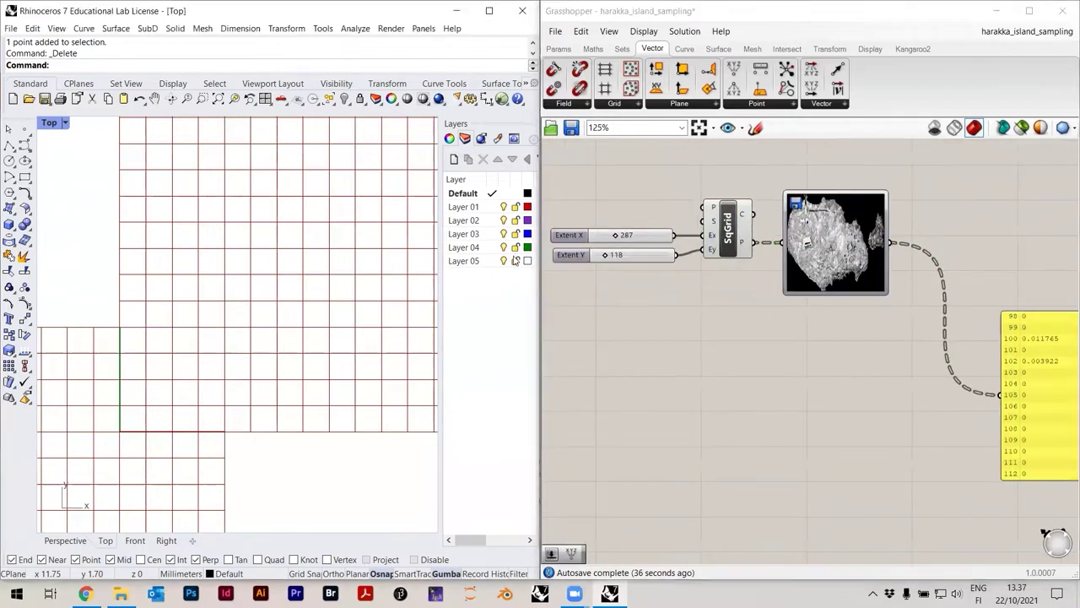
# Examine the grid's X and Y extent sliders, the sampled values in the Panel and the grid corners in Rhino
pyautogui.scroll(3, 641, 245)
pyautogui.click(639, 261)
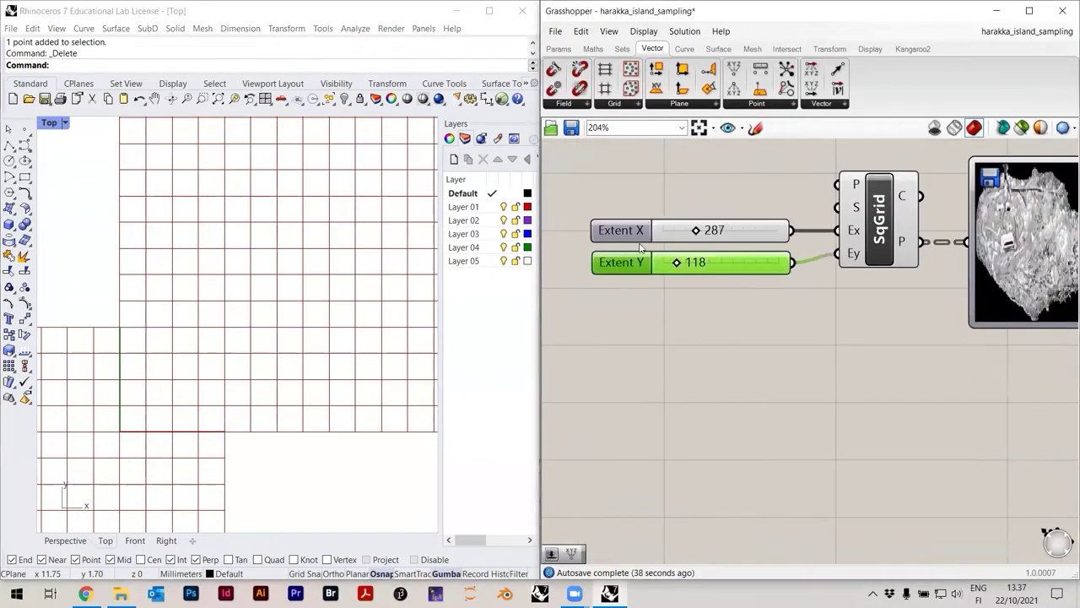
pyautogui.click(642, 247)
pyautogui.scroll(-4, 641, 247)
pyautogui.scroll(3, 911, 346)
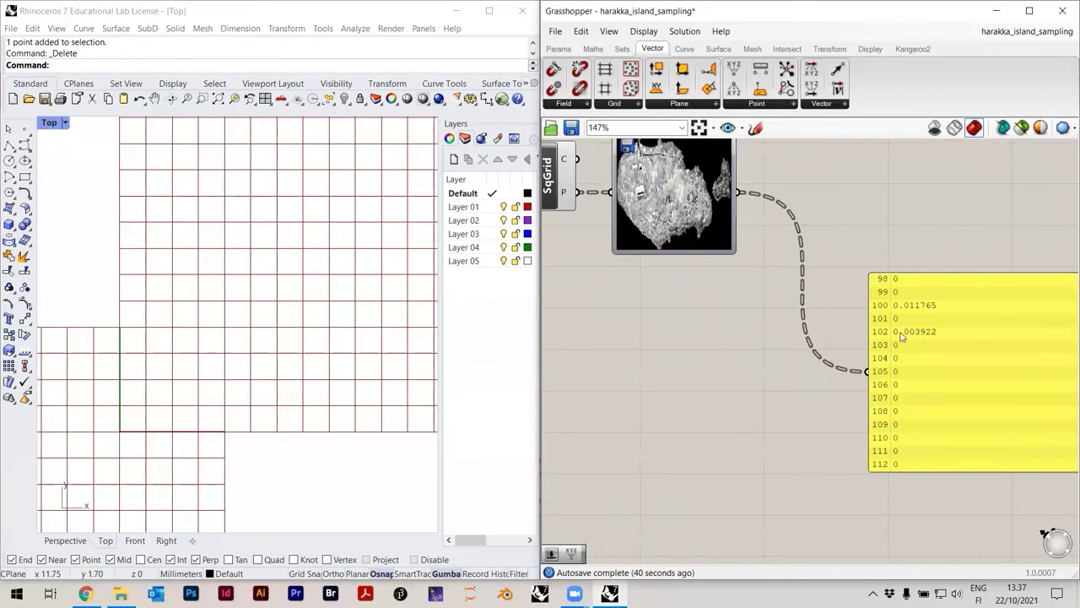
pyautogui.click(472, 388)
pyautogui.click(791, 371)
pyautogui.scroll(-3, 888, 325)
pyautogui.moveTo(770, 349)
pyautogui.mouseDown(button='right')
pyautogui.moveTo(796, 354)
pyautogui.moveTo(779, 364)
pyautogui.mouseUp(button='right')
pyautogui.scroll(2, 743, 326)
pyautogui.doubleClick(789, 394)
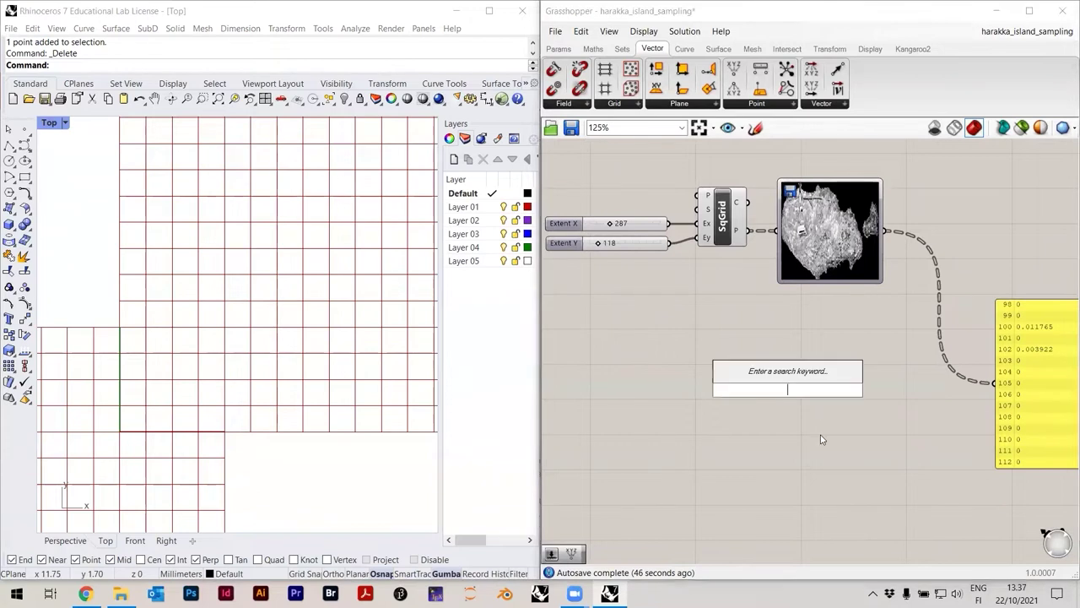
pyautogui.moveTo(264, 329); pyautogui.dragTo(261, 338, button='right')
pyautogui.scroll(5, 261, 337)
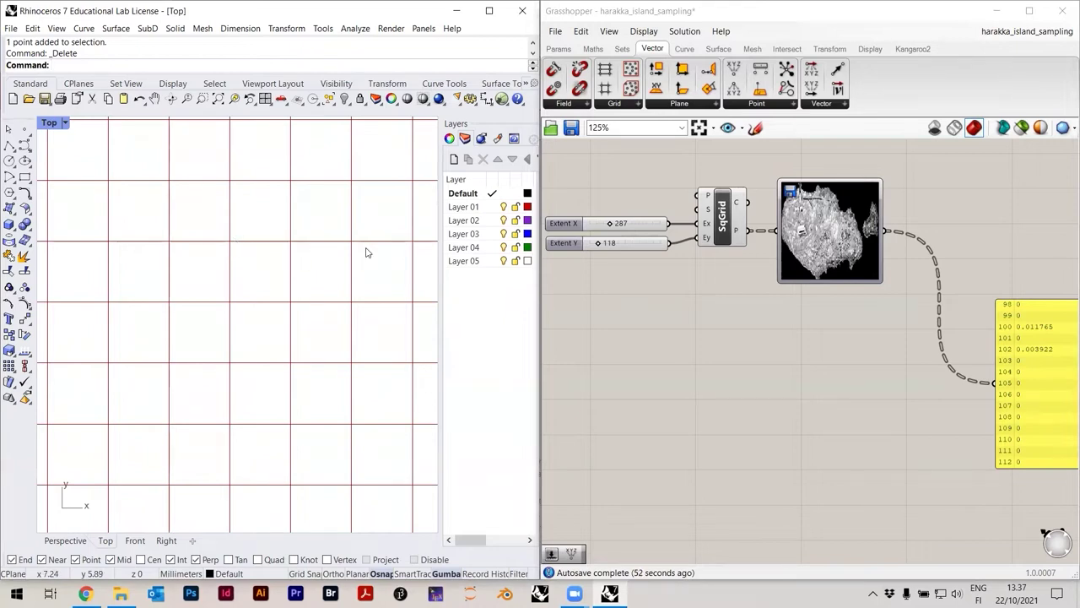
pyautogui.moveTo(325, 221); pyautogui.dragTo(294, 239, button='right')
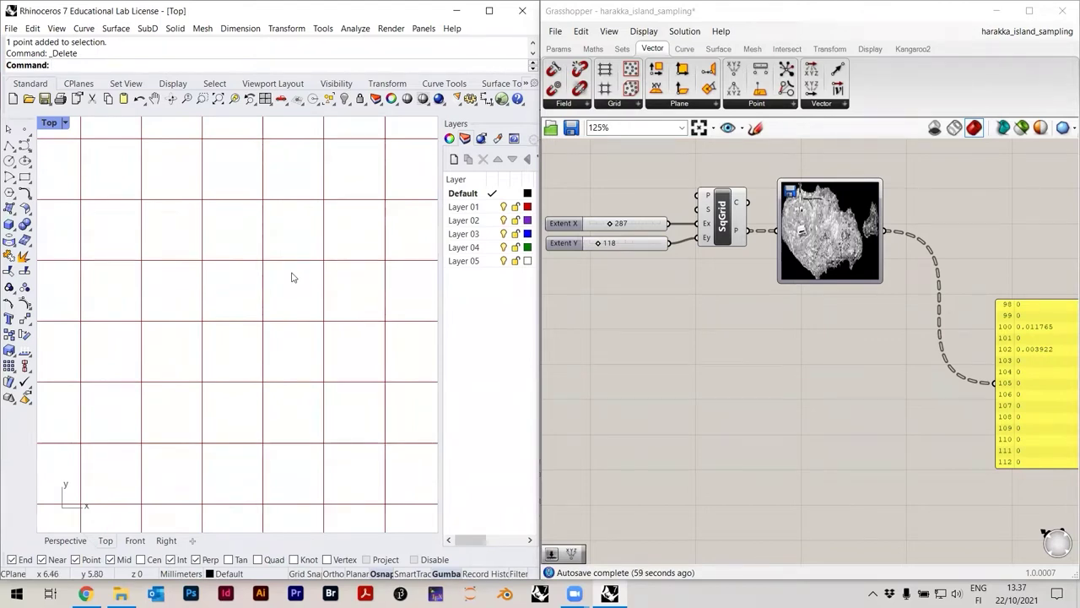
pyautogui.moveTo(292, 280); pyautogui.dragTo(274, 296, button='right')
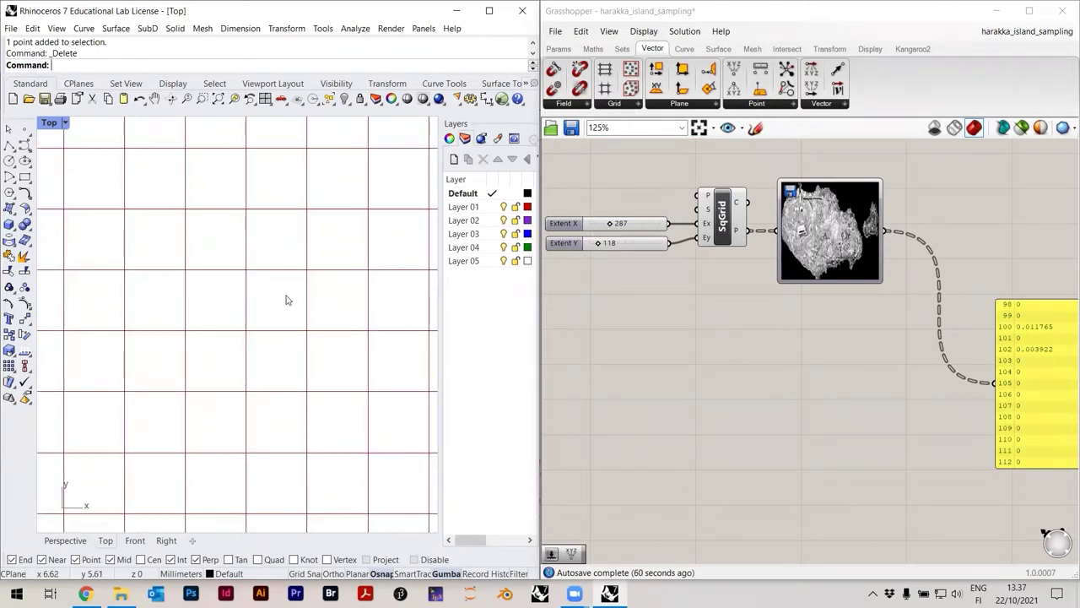
pyautogui.doubleClick(697, 339)
pyautogui.click(682, 230)
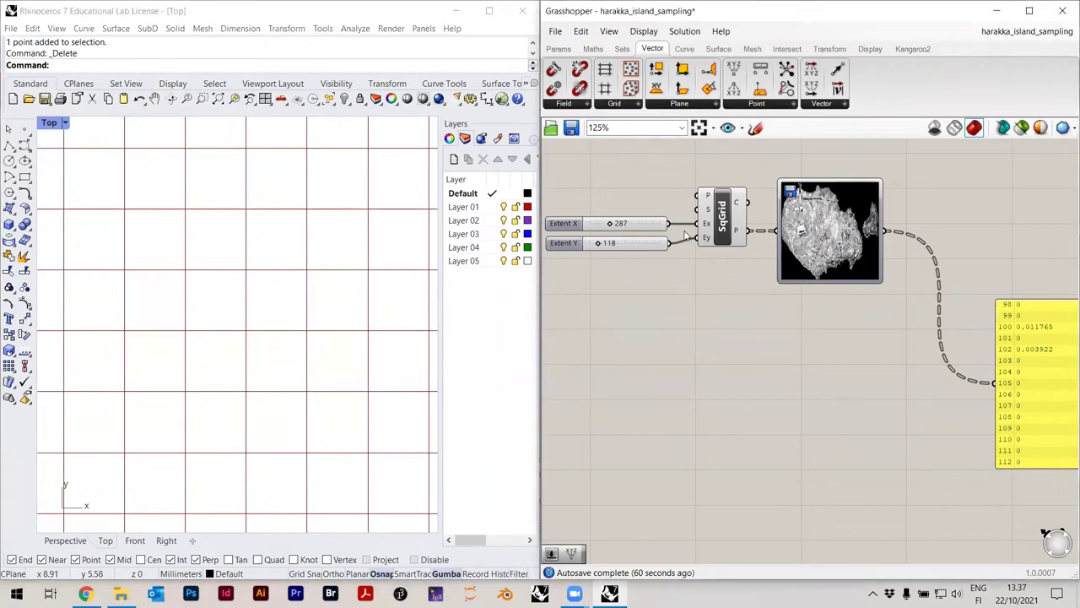
# Add a Circle component below the Image Sampler, check its plane input and save the definition
pyautogui.click(687, 52)
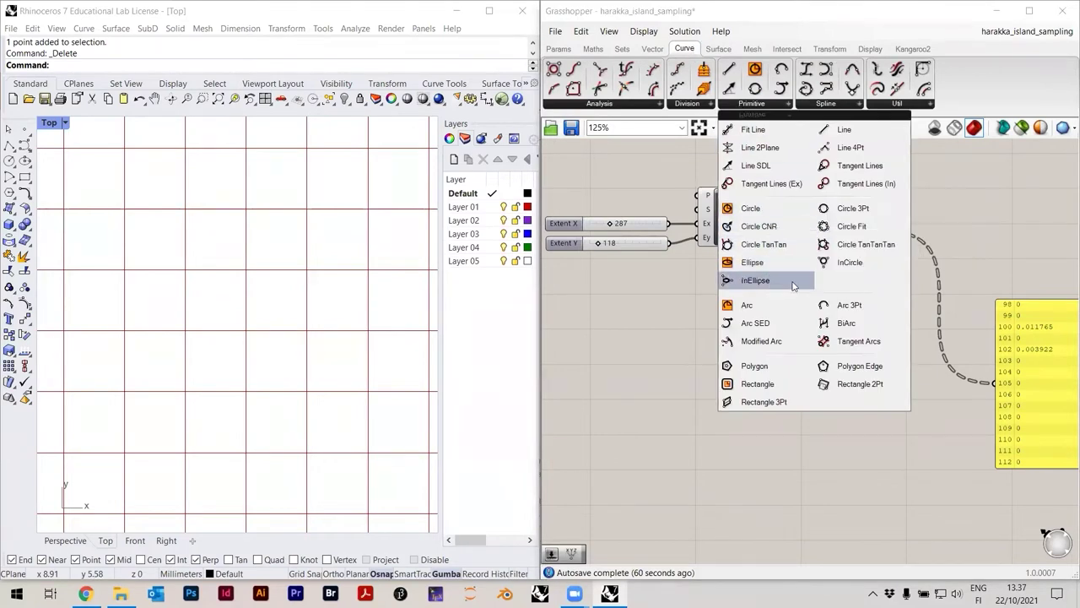
pyautogui.click(751, 211)
pyautogui.click(732, 369)
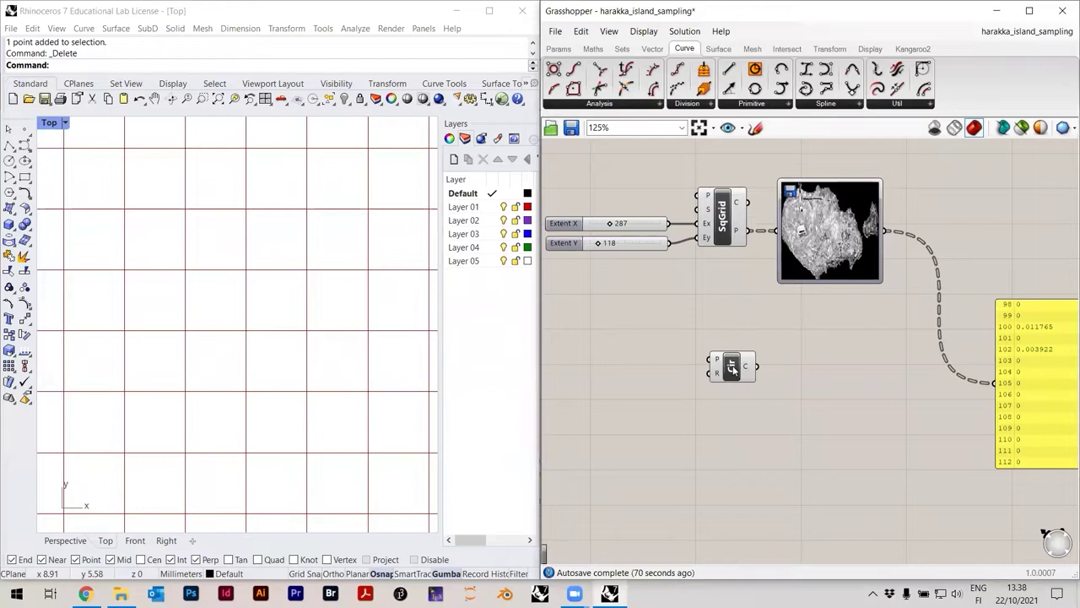
pyautogui.scroll(3, 732, 369)
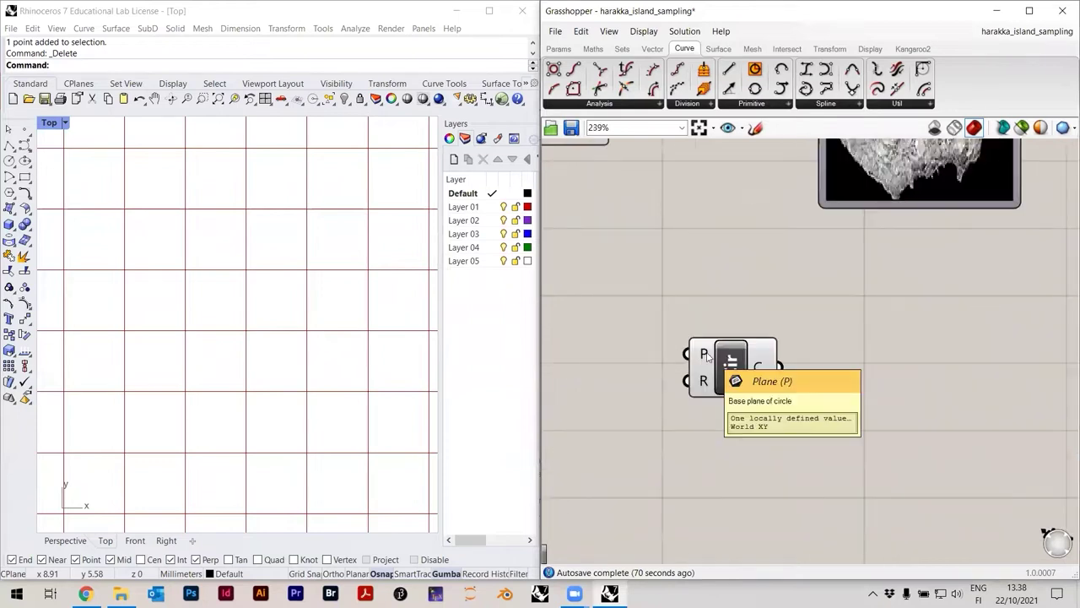
pyautogui.scroll(-4, 844, 361)
pyautogui.moveTo(802, 362); pyautogui.dragTo(861, 346)
pyautogui.click(845, 382)
pyautogui.hotkey('ctrl', 's')
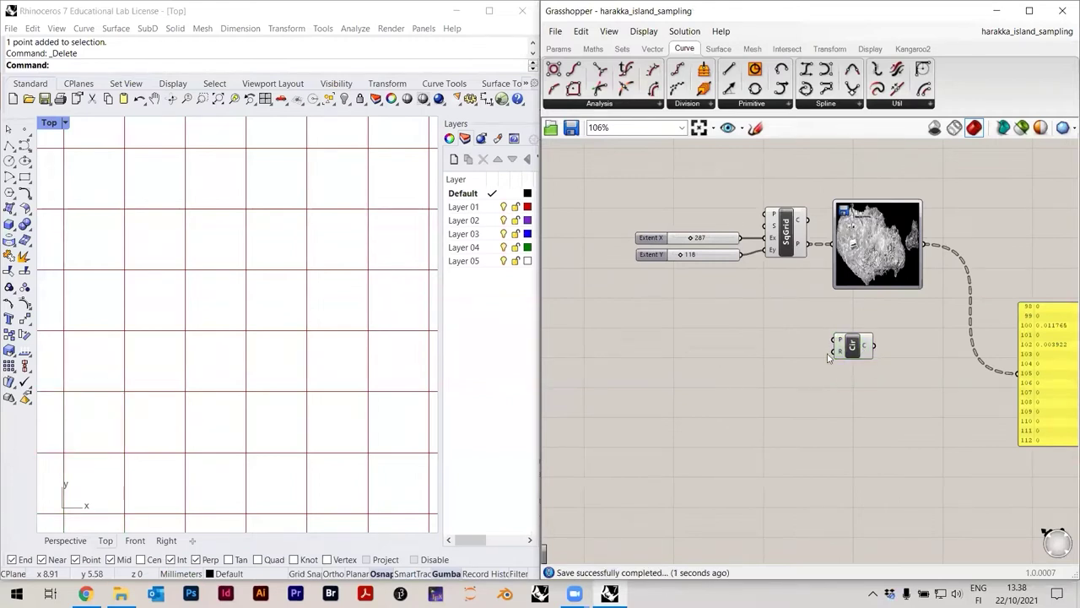
# Connect the Square grid's Points output to the Circle component's Plane input
pyautogui.moveTo(838, 285); pyautogui.dragTo(684, 314, button='right')
pyautogui.scroll(1, 823, 319)
pyautogui.click(724, 365)
pyautogui.moveTo(724, 364); pyautogui.dragTo(718, 354)
pyautogui.moveTo(718, 354); pyautogui.dragTo(771, 375, button='right')
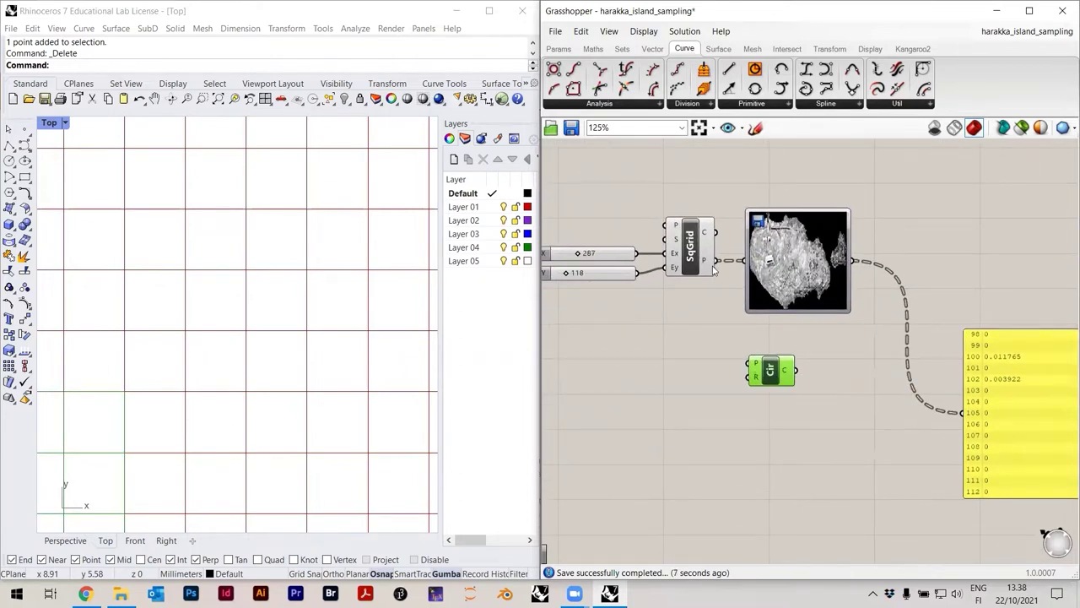
pyautogui.scroll(2, 714, 269)
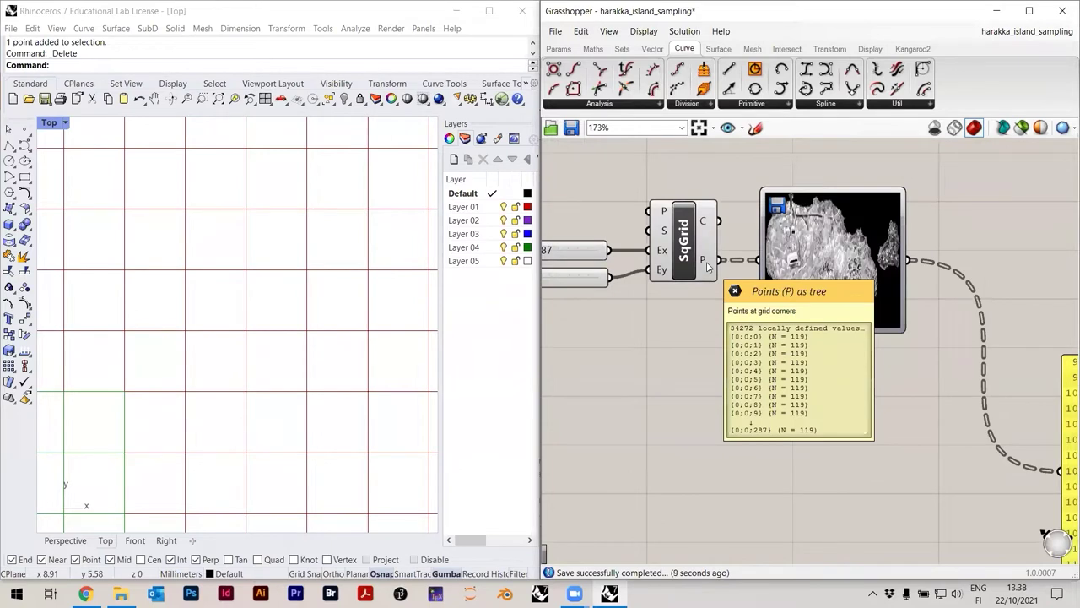
pyautogui.click(309, 337)
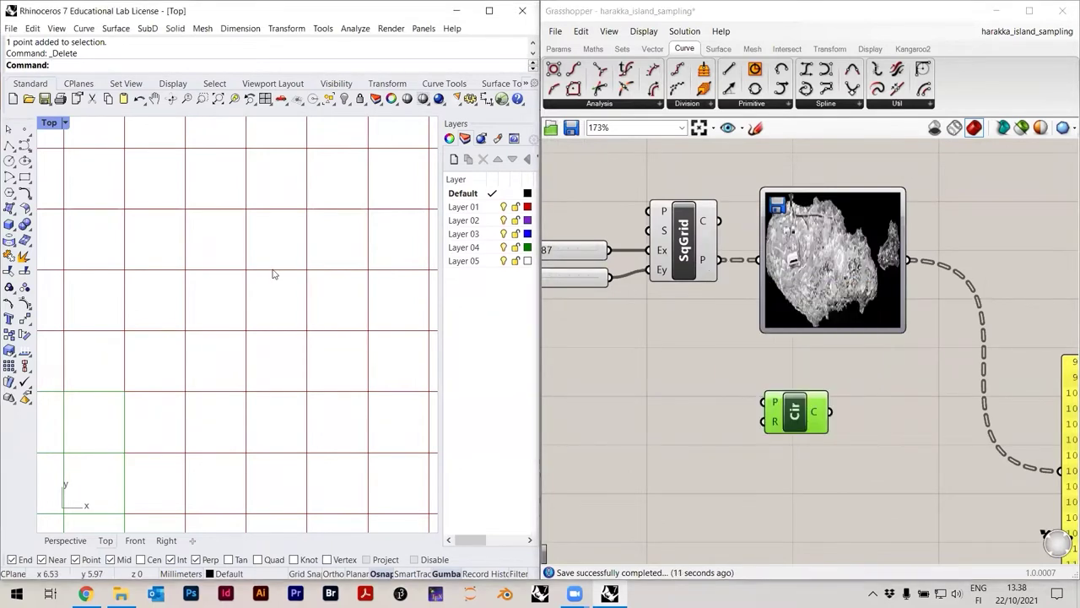
pyautogui.click(704, 346)
pyautogui.moveTo(719, 260); pyautogui.dragTo(775, 404)
# Hide the Square grid component's preview in Rhino
pyautogui.scroll(-15, 241, 344)
pyautogui.click(688, 245)
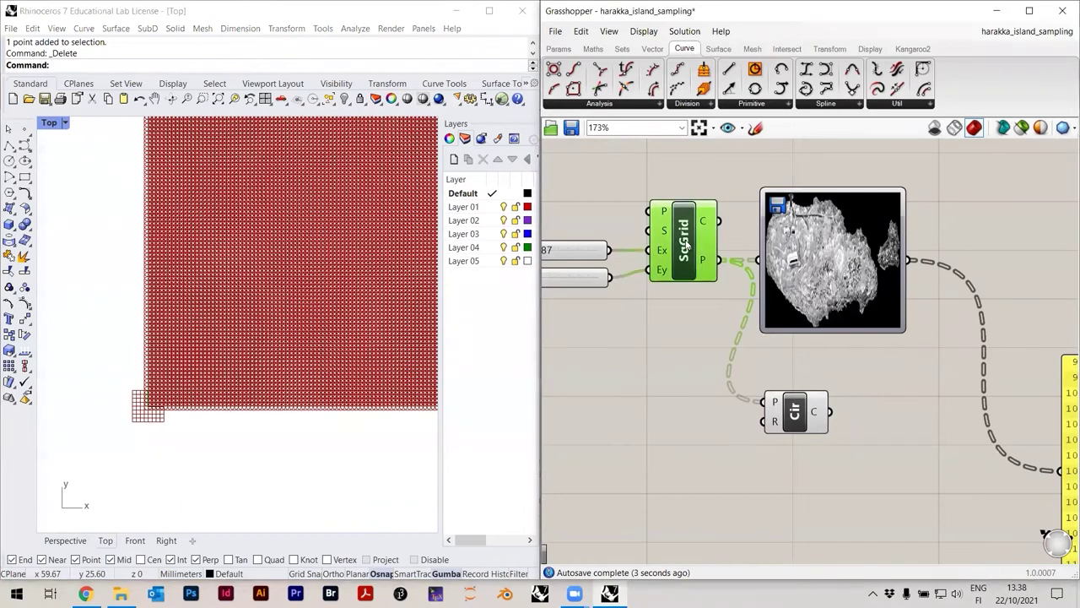
pyautogui.click(675, 330)
# Examine the overlapping circles at the grid points and the Circle component's Radius input
pyautogui.moveTo(357, 373); pyautogui.dragTo(234, 408, button='right')
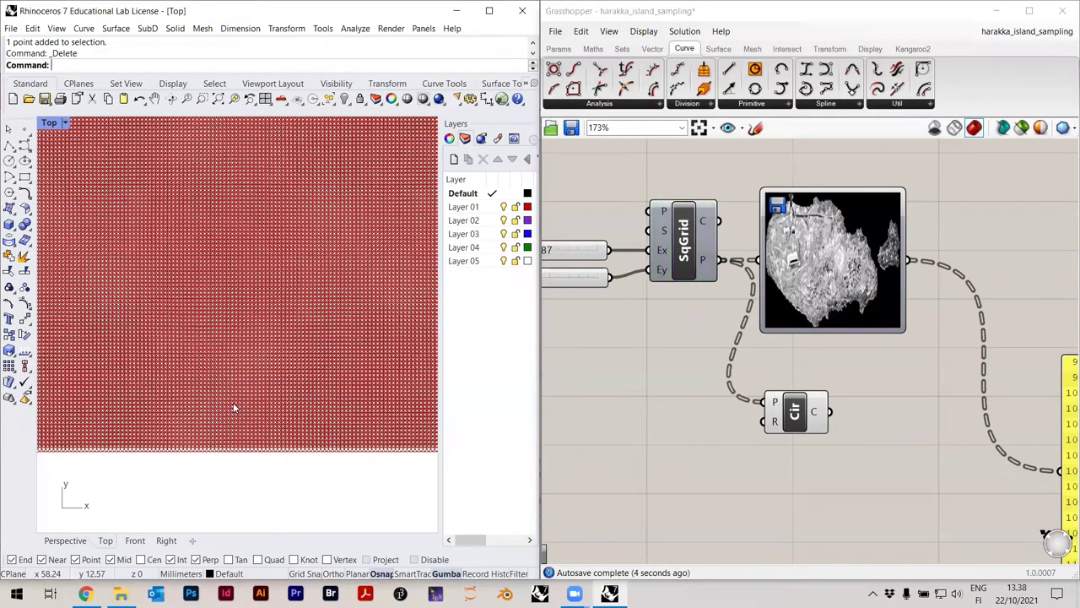
pyautogui.scroll(-8, 233, 407)
pyautogui.scroll(15, 315, 334)
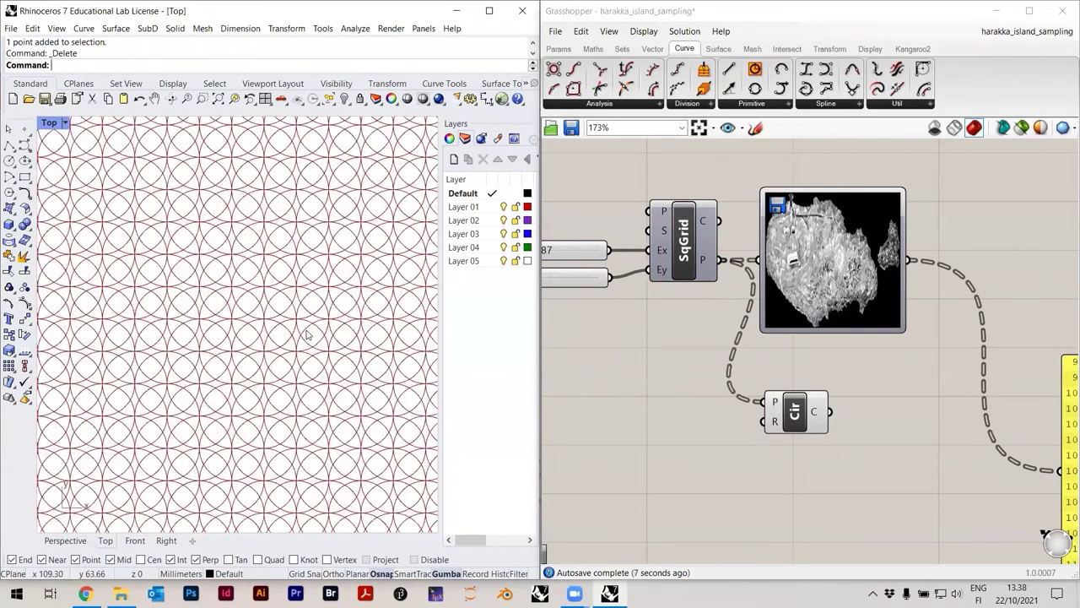
pyautogui.scroll(4, 769, 438)
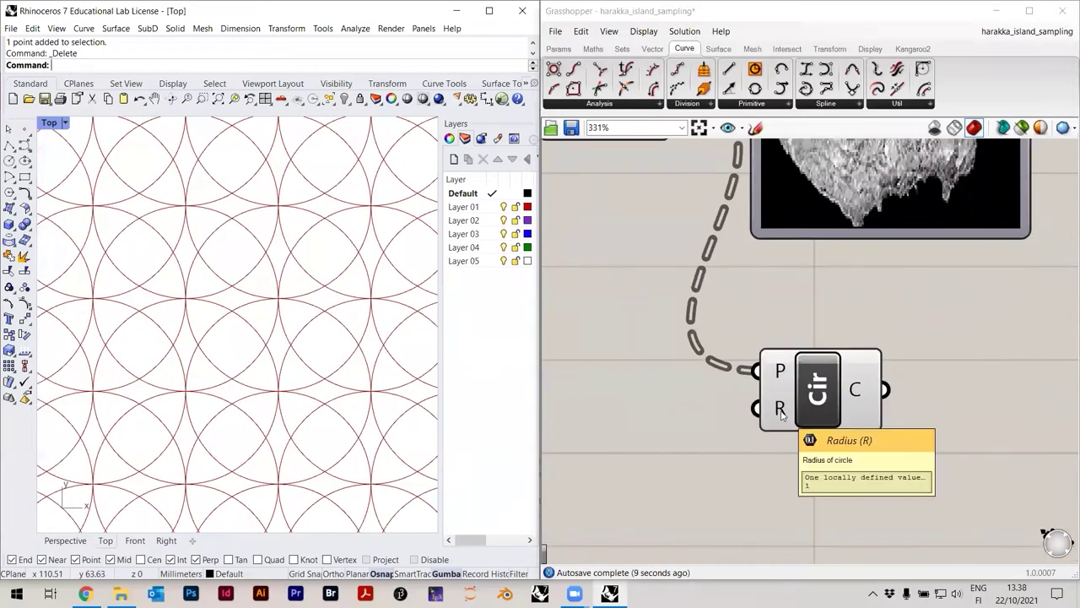
pyautogui.scroll(-8, 288, 365)
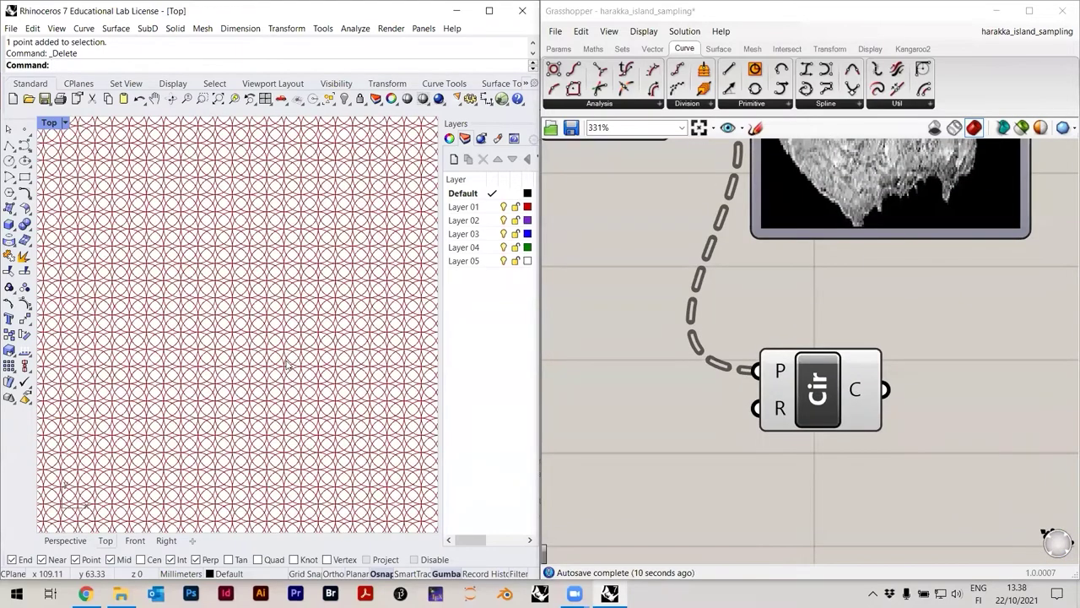
pyautogui.scroll(-1, 301, 368)
pyautogui.scroll(12, 330, 311)
pyautogui.scroll(-5, 185, 309)
pyautogui.moveTo(186, 309); pyautogui.dragTo(169, 295, button='right')
pyautogui.scroll(-6, 223, 356)
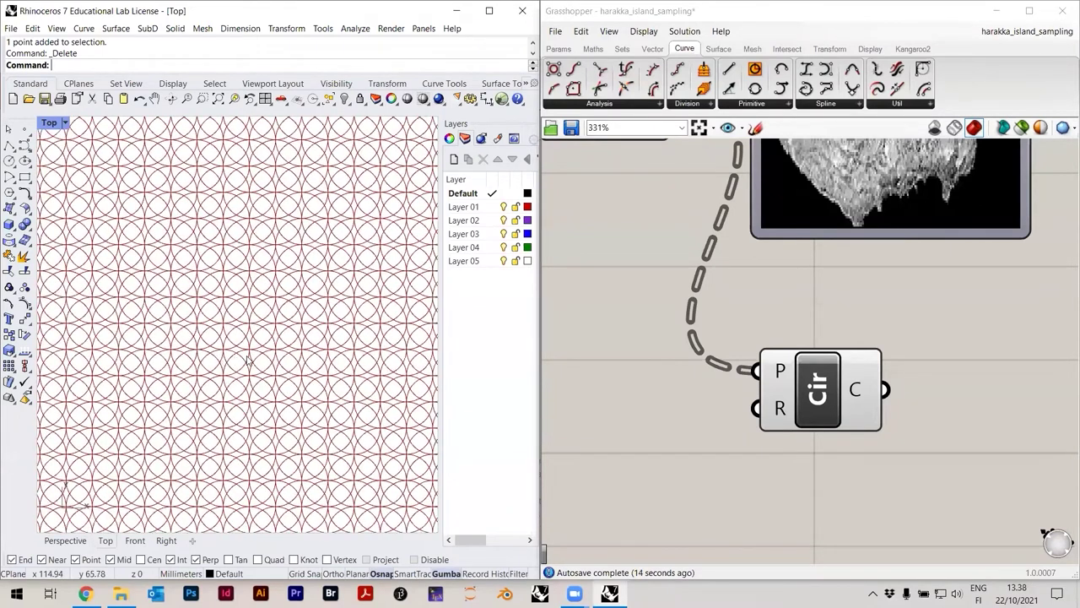
pyautogui.scroll(4, 248, 356)
pyautogui.scroll(-4, 698, 353)
# Move the Panel up beside the Image Sampler and place the Circle component between them, slightly below the sampler's output
pyautogui.click(731, 240)
pyautogui.scroll(-3, 692, 293)
pyautogui.moveTo(970, 397); pyautogui.dragTo(1003, 281)
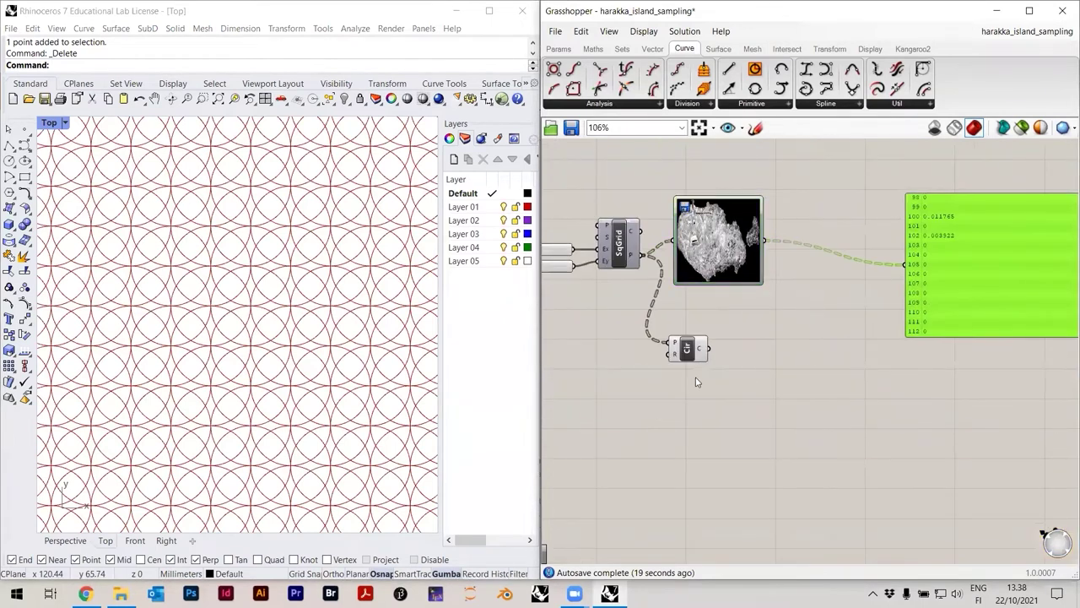
pyautogui.click(767, 346)
pyautogui.moveTo(768, 346); pyautogui.dragTo(814, 306)
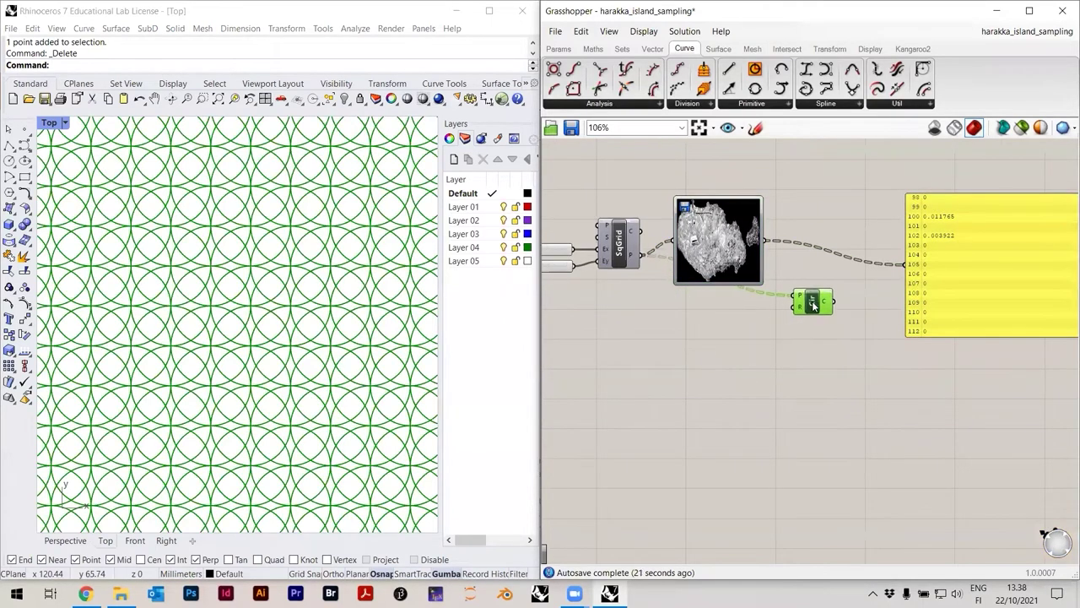
pyautogui.click(735, 355)
pyautogui.scroll(5, 757, 273)
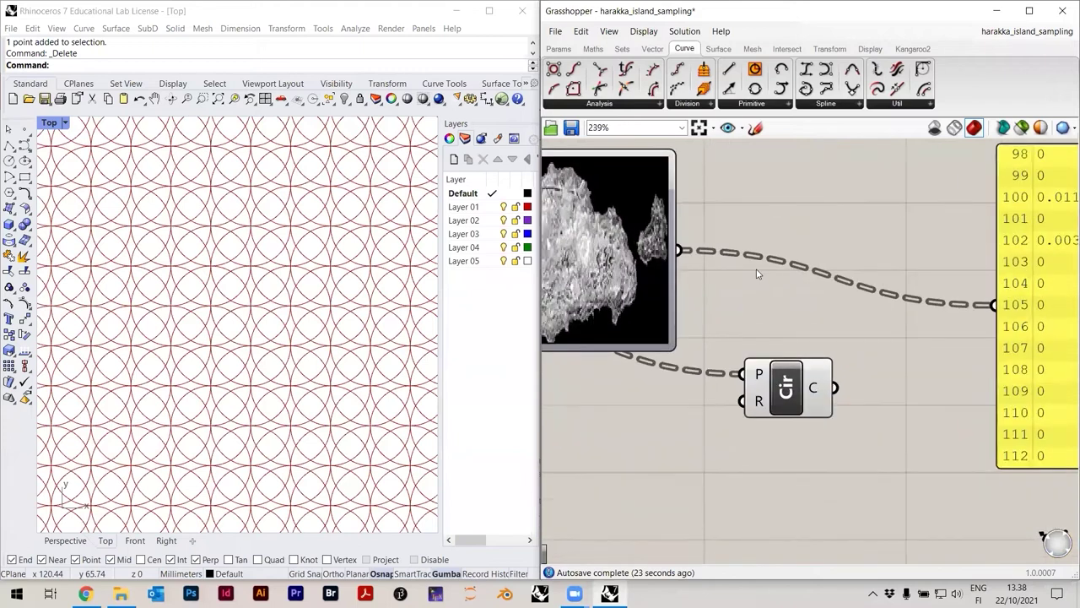
pyautogui.moveTo(793, 390); pyautogui.dragTo(816, 411)
pyautogui.click(803, 333)
# Connect the Image Sampler's output to the Circle component's Radius input and view the whole circle pattern
pyautogui.click(707, 270)
pyautogui.moveTo(678, 250); pyautogui.dragTo(770, 422)
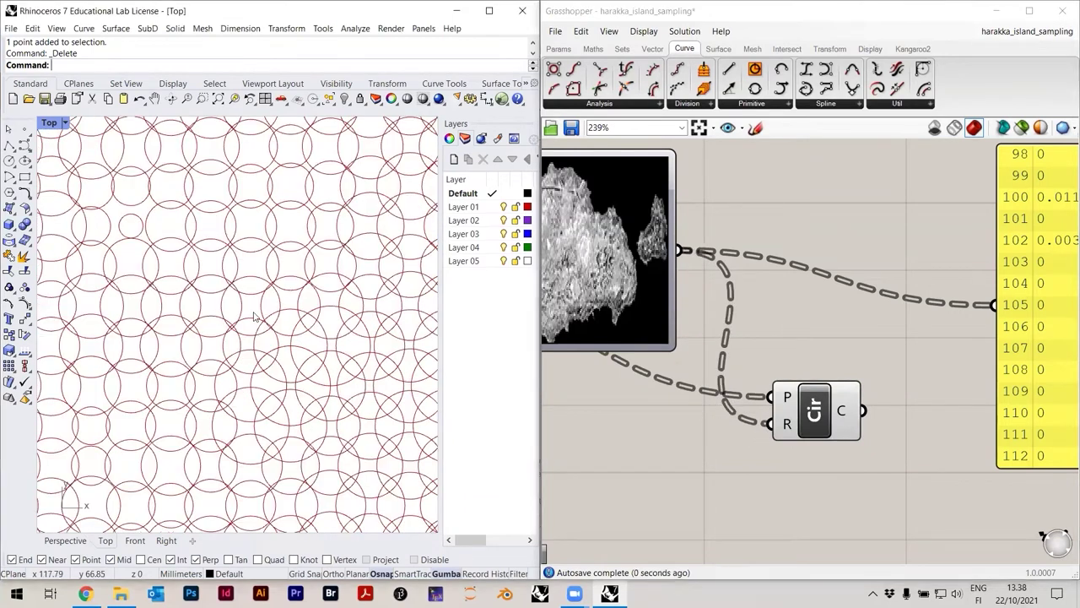
pyautogui.scroll(-20, 224, 314)
pyautogui.scroll(7, 205, 327)
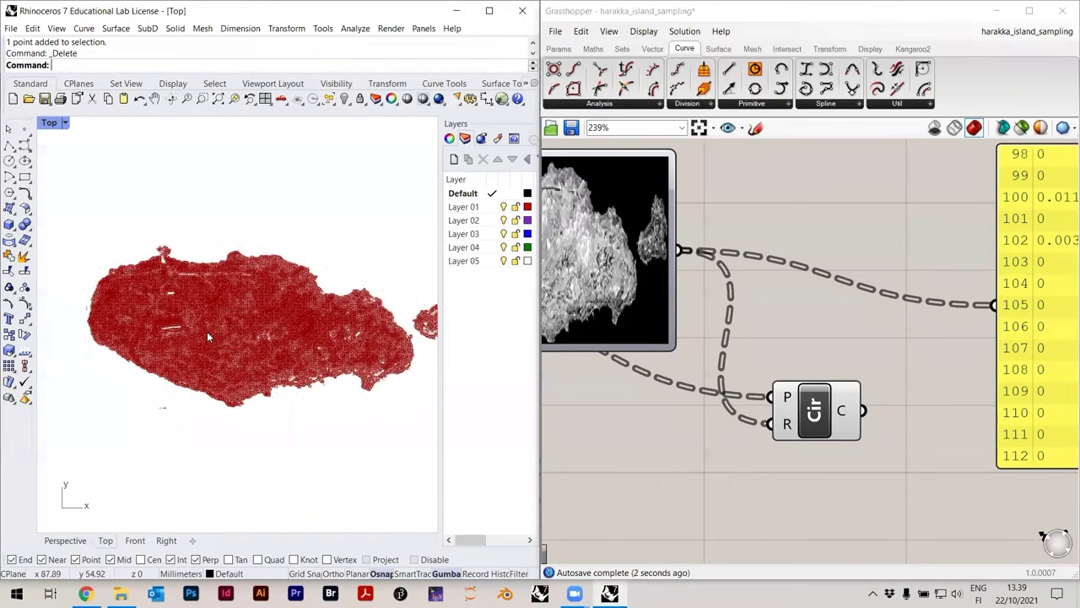
# Examine the circle pattern along the island's lower shoreline, up to the tiny circles outside its edge
pyautogui.scroll(4, 180, 369)
pyautogui.scroll(-3, 172, 375)
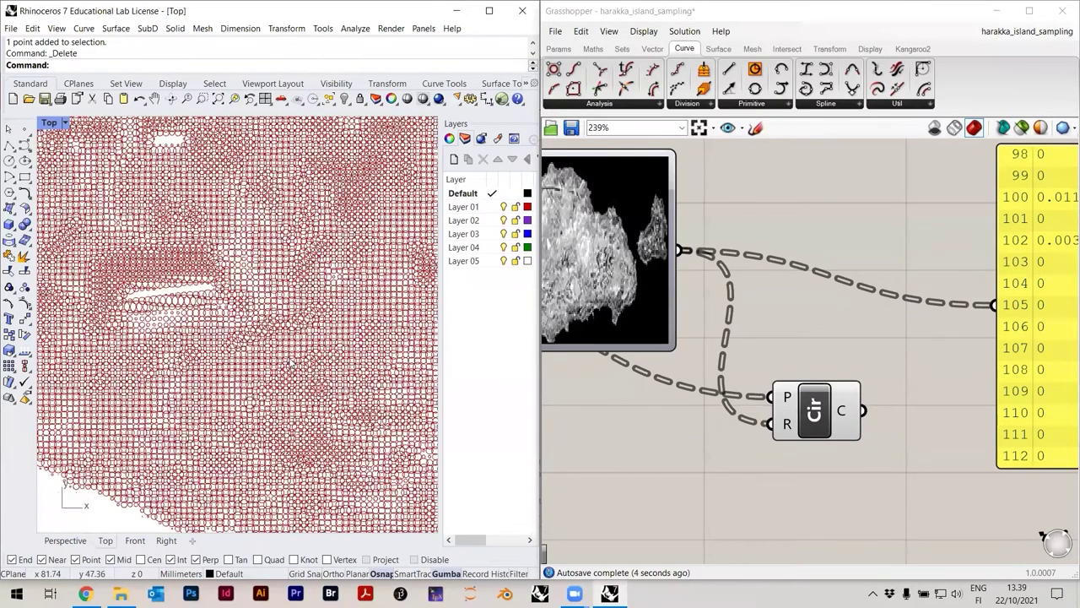
pyautogui.scroll(-3, 285, 441)
pyautogui.scroll(6, 278, 430)
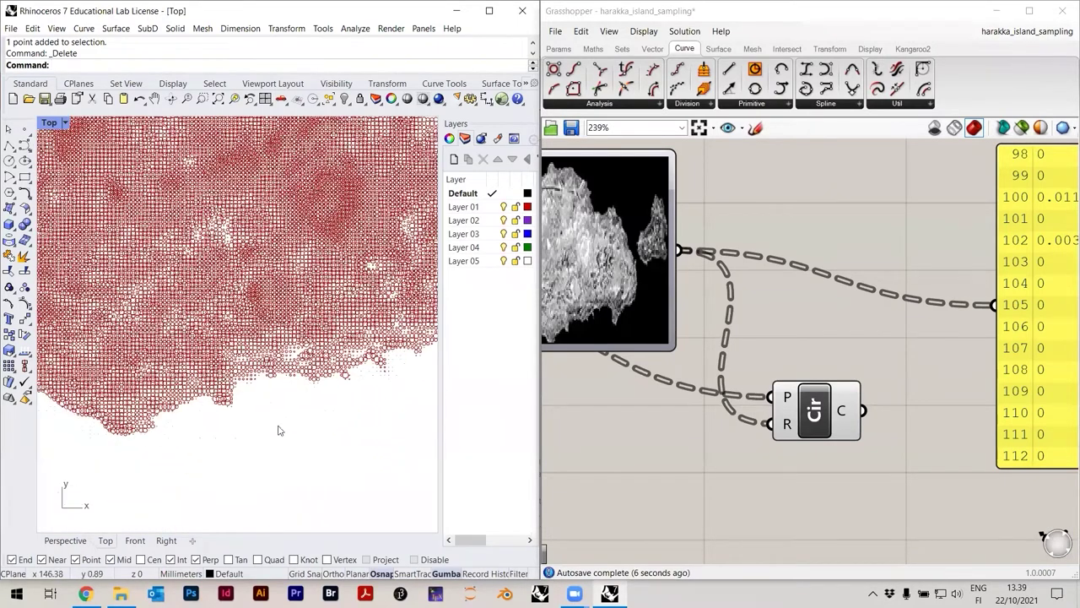
pyautogui.scroll(2, 234, 419)
pyautogui.scroll(-2, 263, 395)
pyautogui.scroll(4, 250, 407)
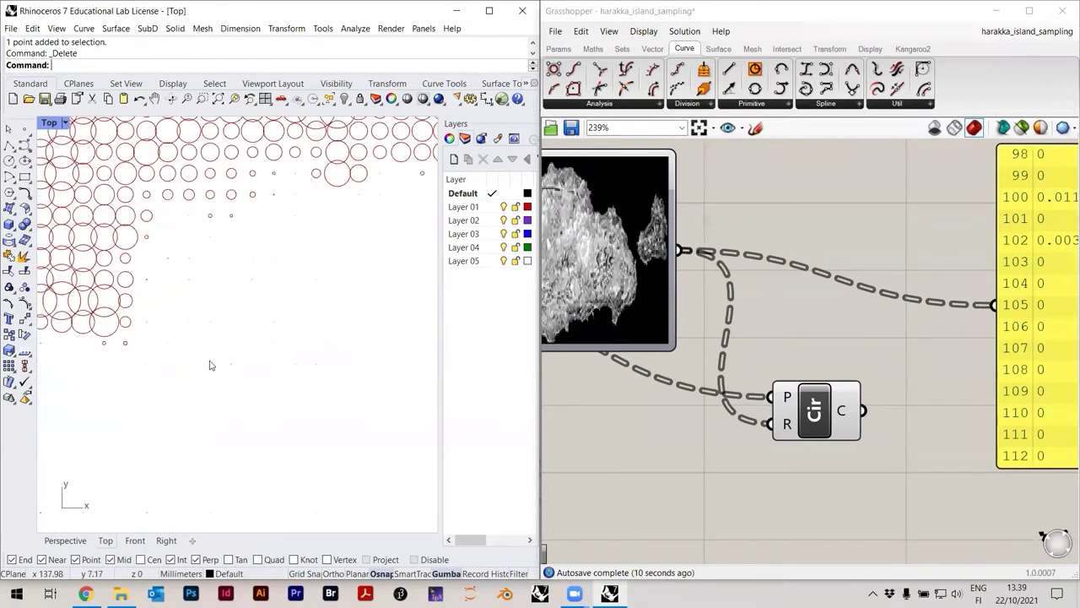
pyautogui.scroll(2, 213, 368)
pyautogui.scroll(3, 253, 382)
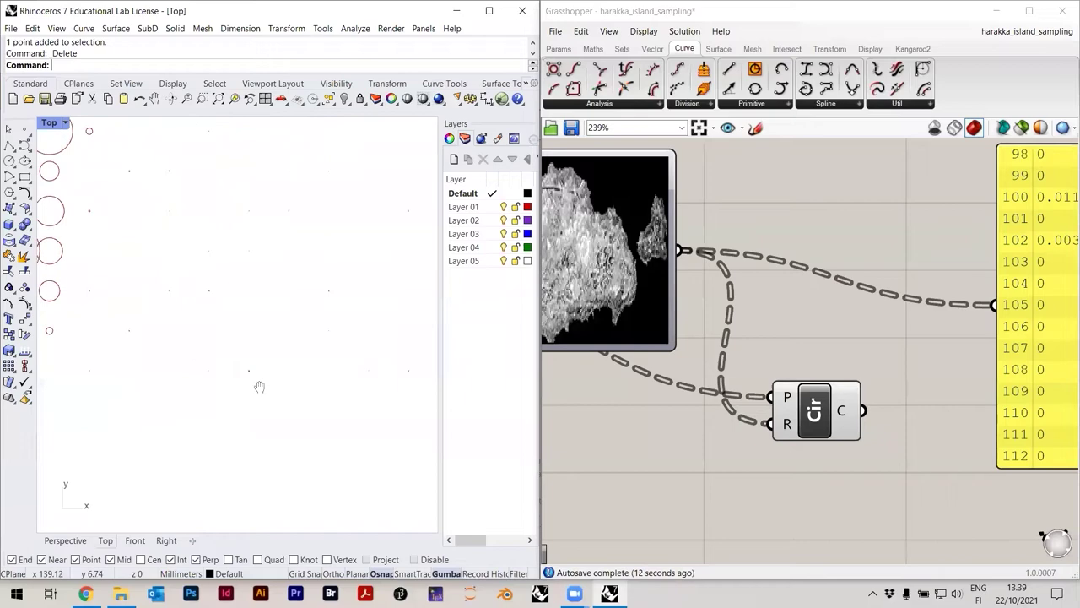
pyautogui.scroll(2, 262, 382)
pyautogui.scroll(-5, 268, 381)
pyautogui.moveTo(287, 386); pyautogui.dragTo(290, 452, button='right')
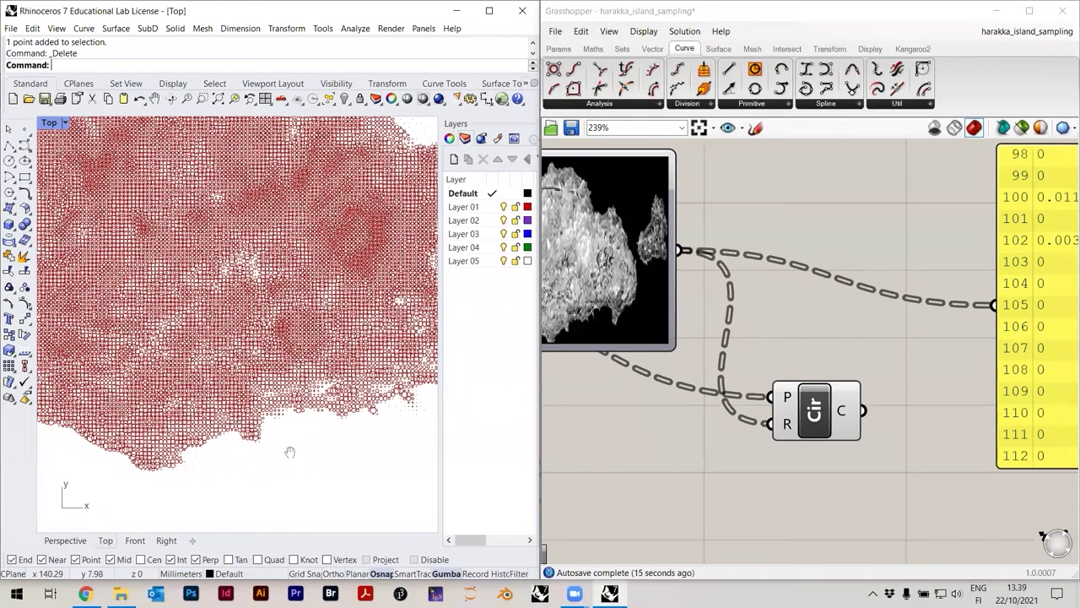
# Examine how the circle sizes vary around the large building and across the eastern part of the island
pyautogui.scroll(-2, 263, 375)
pyautogui.scroll(2, 186, 344)
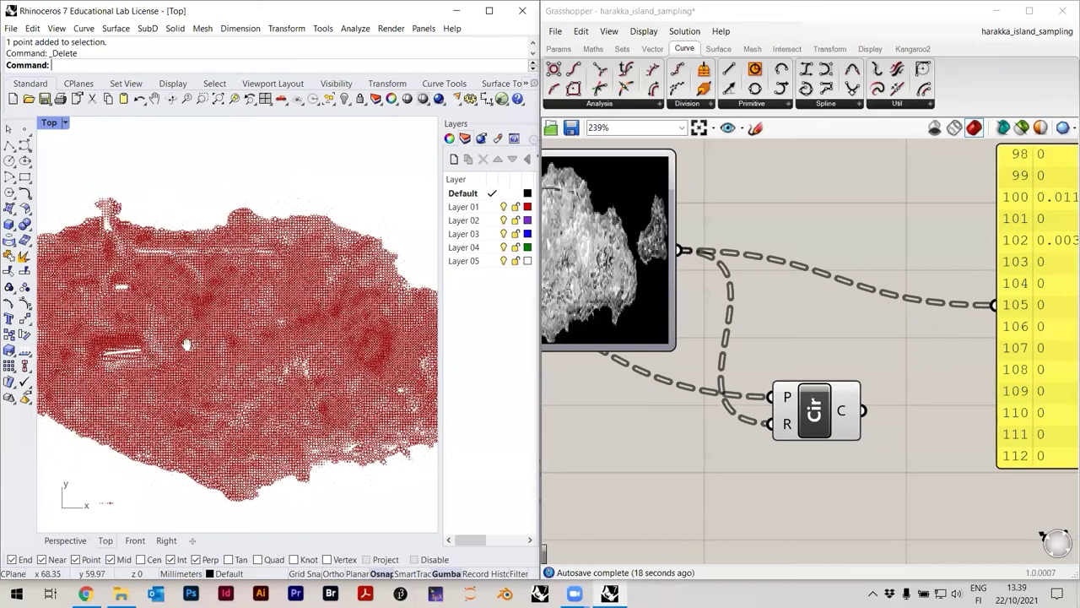
pyautogui.scroll(3, 321, 336)
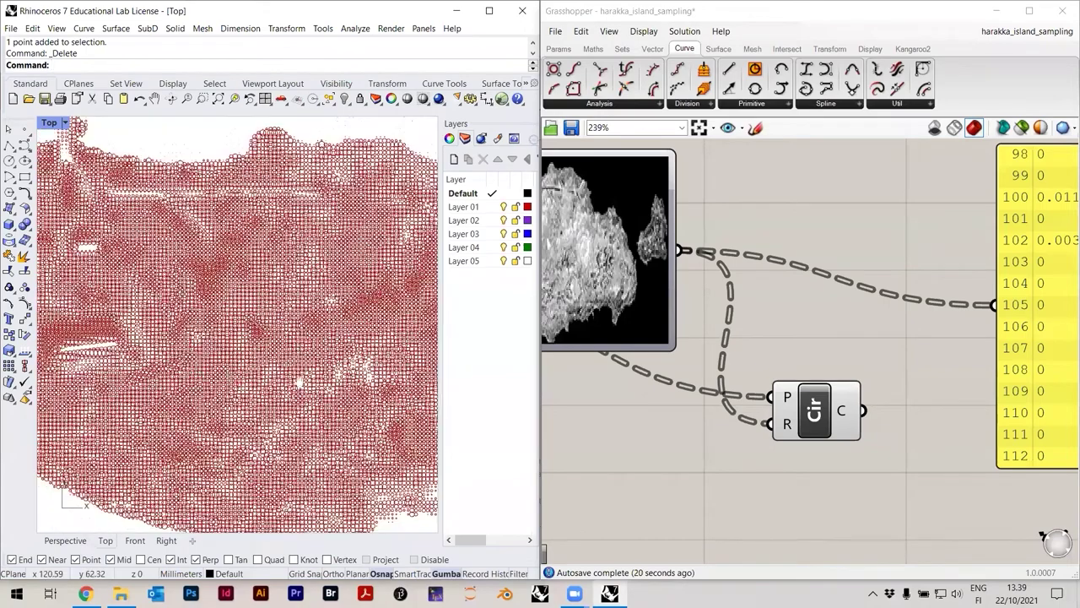
pyautogui.scroll(2, 179, 367)
pyautogui.scroll(-3, 209, 356)
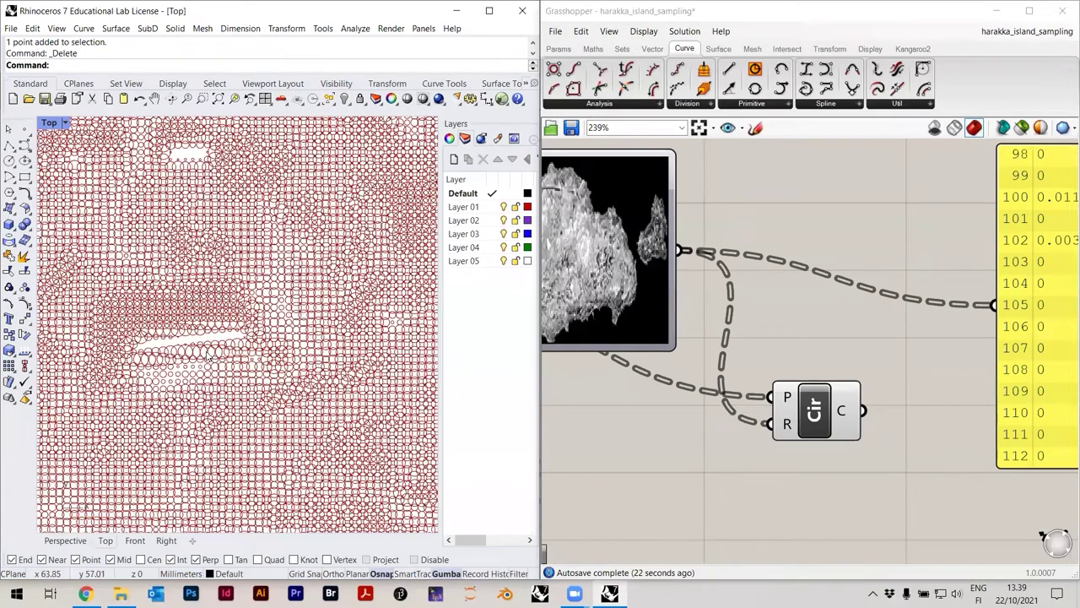
pyautogui.scroll(3, 184, 357)
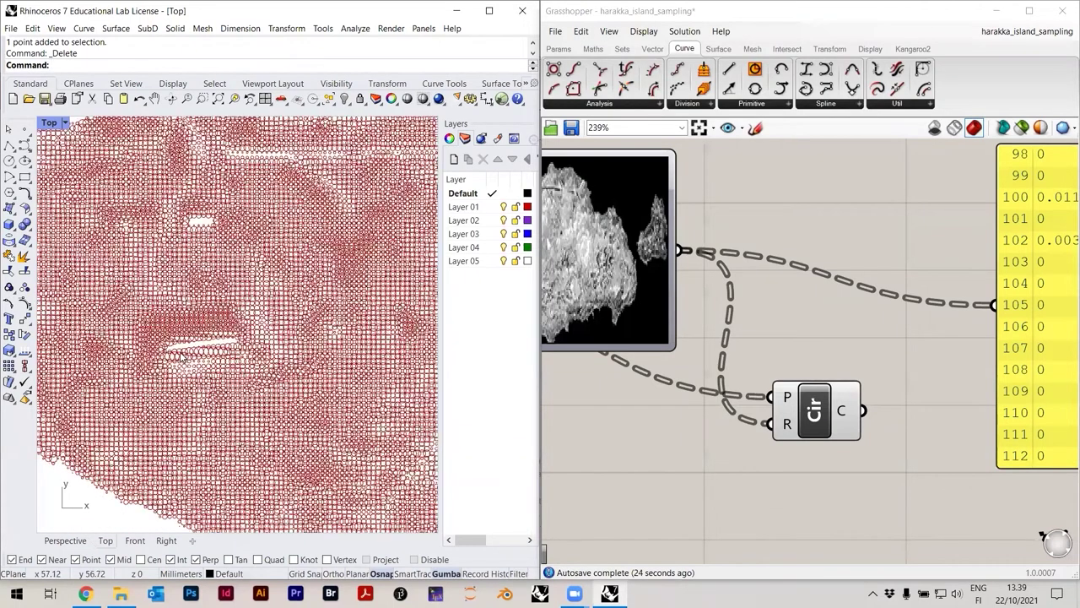
pyautogui.moveTo(191, 358)
pyautogui.mouseDown(button='right')
pyautogui.moveTo(221, 374)
pyautogui.moveTo(219, 361)
pyautogui.moveTo(264, 365)
pyautogui.mouseUp(button='right')
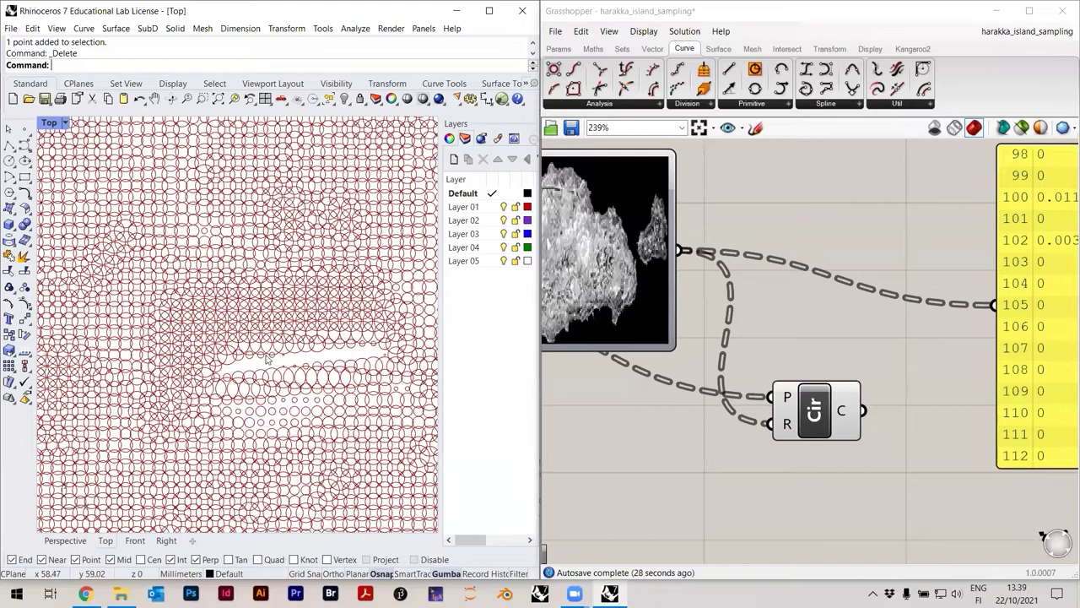
pyautogui.scroll(-4, 266, 358)
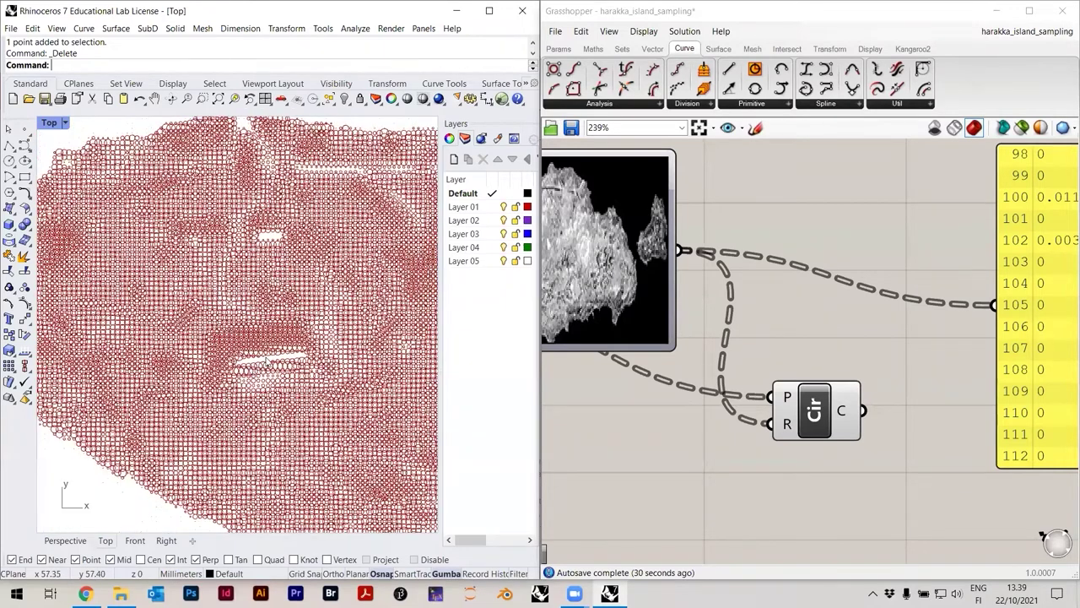
pyautogui.scroll(-5, 267, 359)
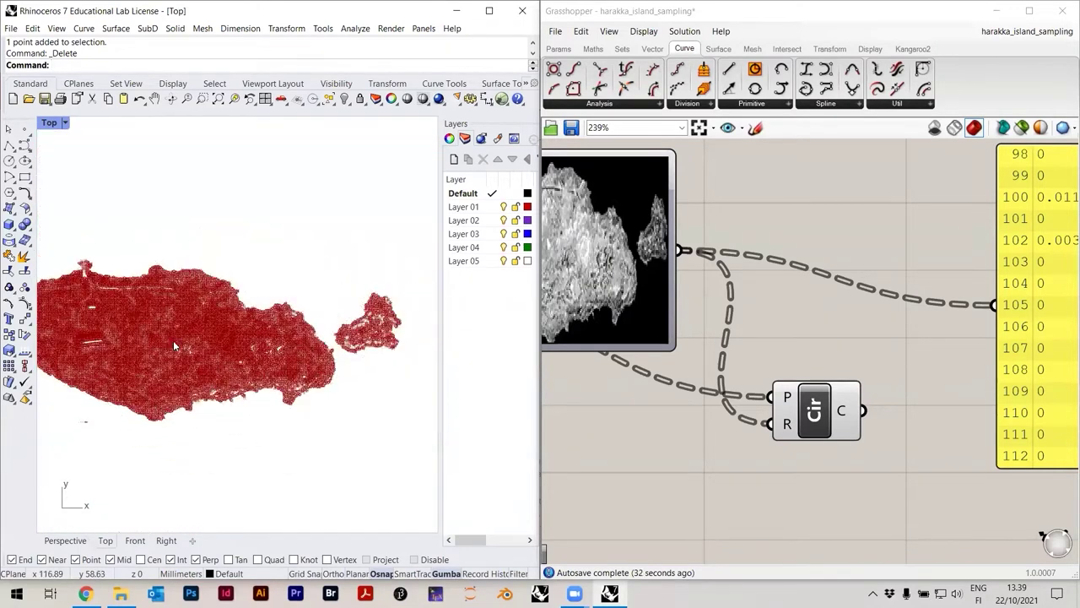
pyautogui.scroll(6, 260, 357)
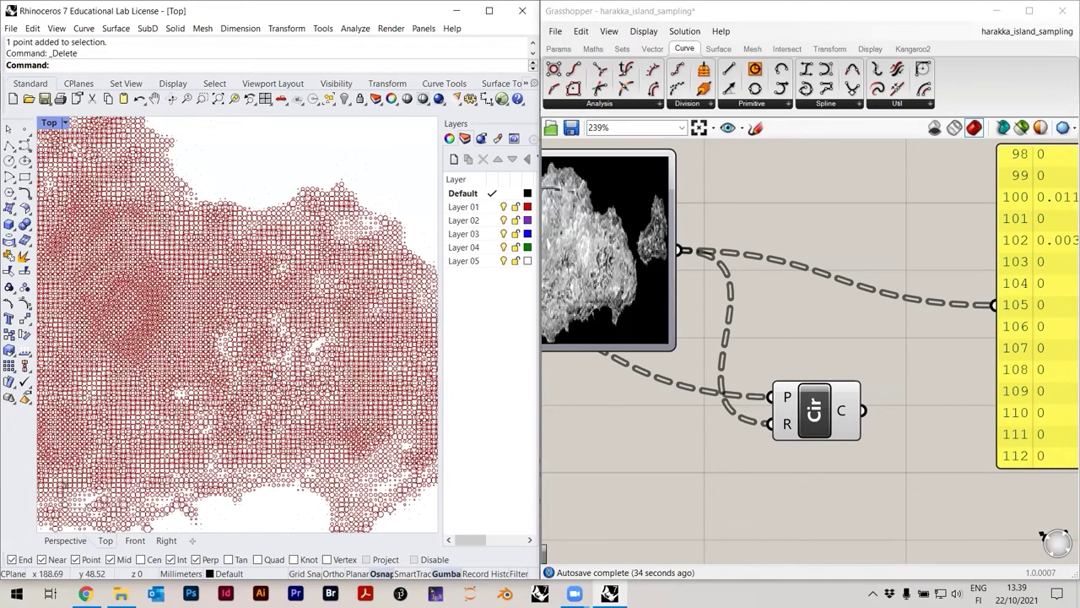
pyautogui.scroll(2, 260, 357)
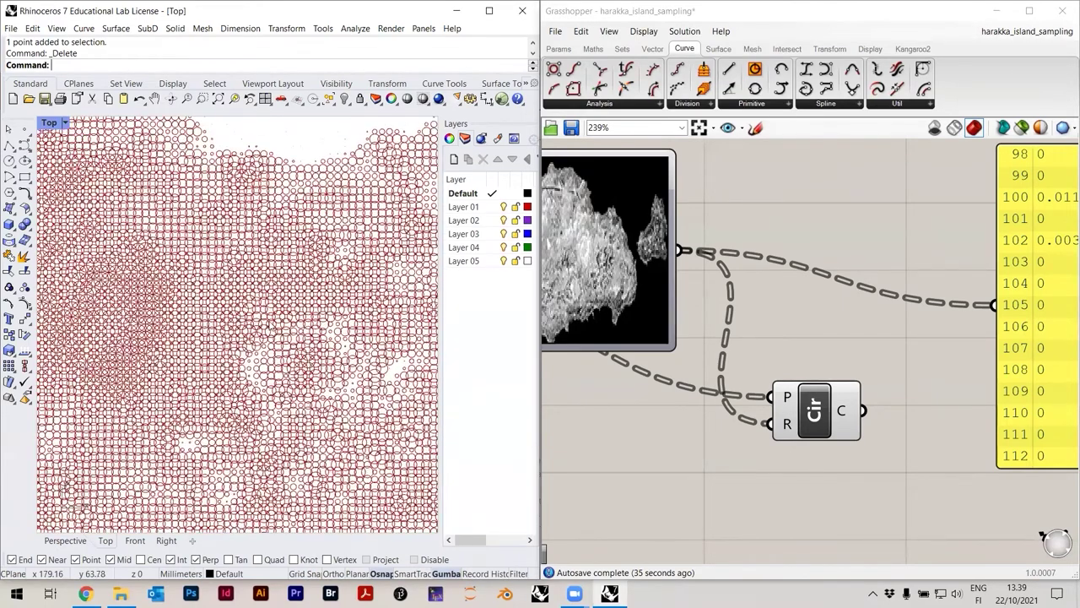
pyautogui.scroll(-2, 275, 327)
pyautogui.scroll(-3, 363, 357)
pyautogui.scroll(5, 363, 358)
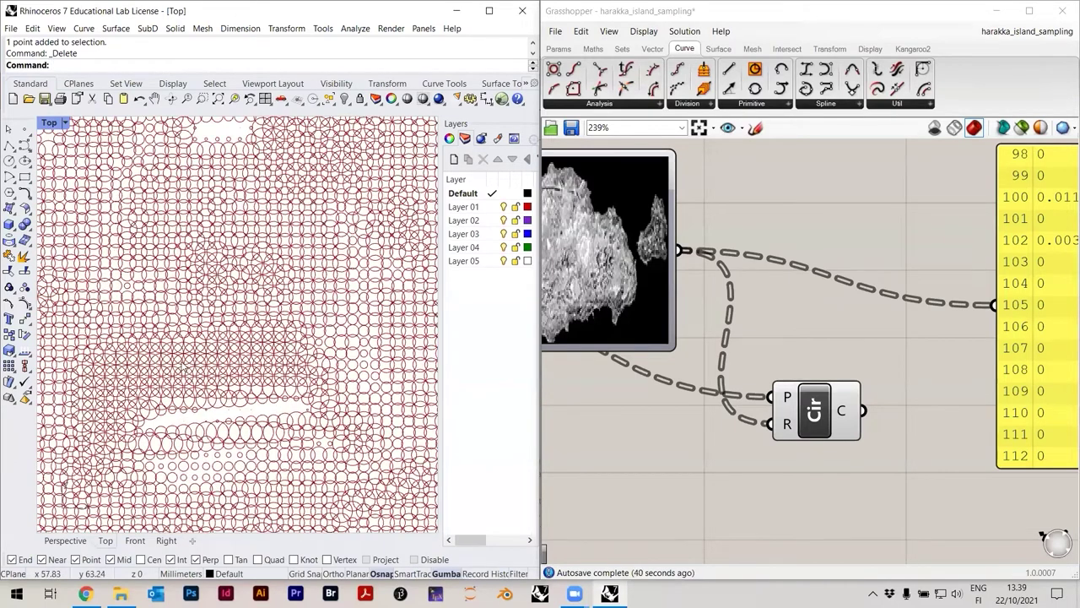
# Bring the Image Sampler's picture into view and compare it with the circles around the large building
pyautogui.moveTo(634, 413); pyautogui.dragTo(853, 420, button='right')
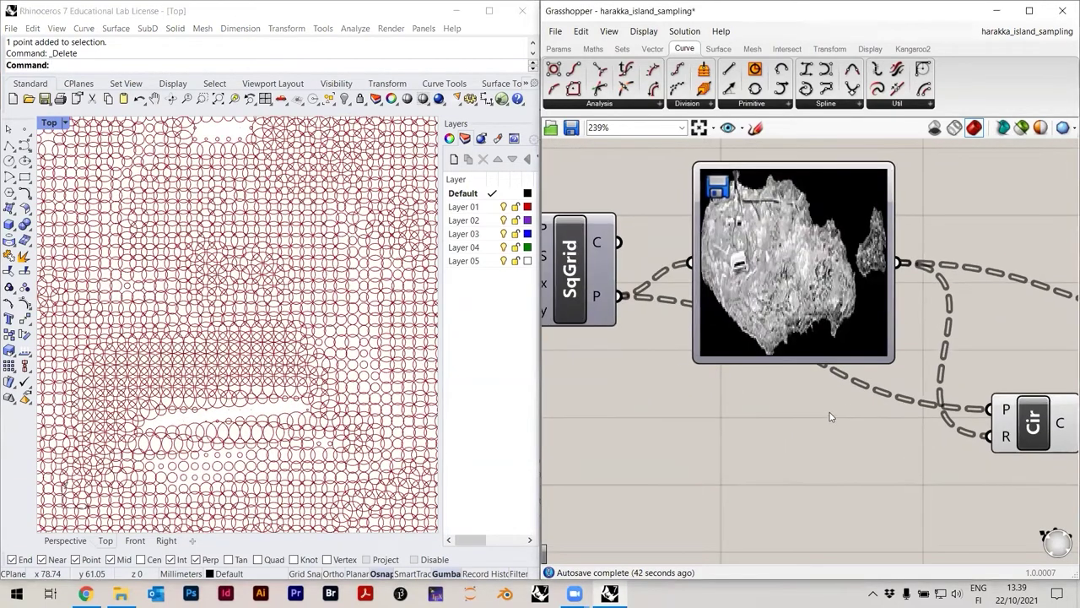
pyautogui.scroll(-4, 187, 347)
pyautogui.scroll(4, 186, 347)
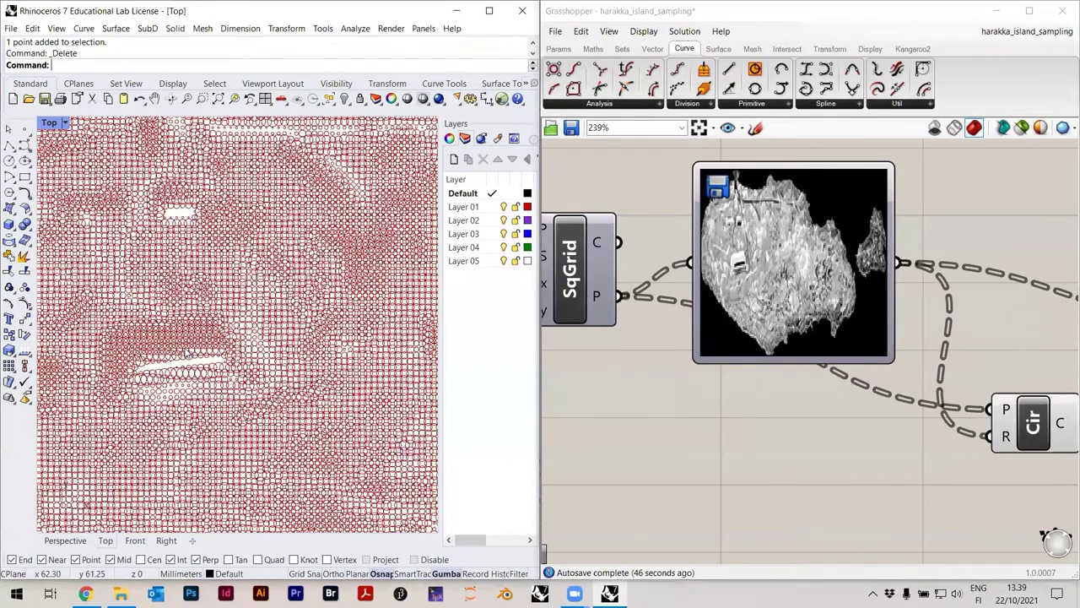
pyautogui.scroll(-2, 185, 354)
pyautogui.scroll(-1, 186, 354)
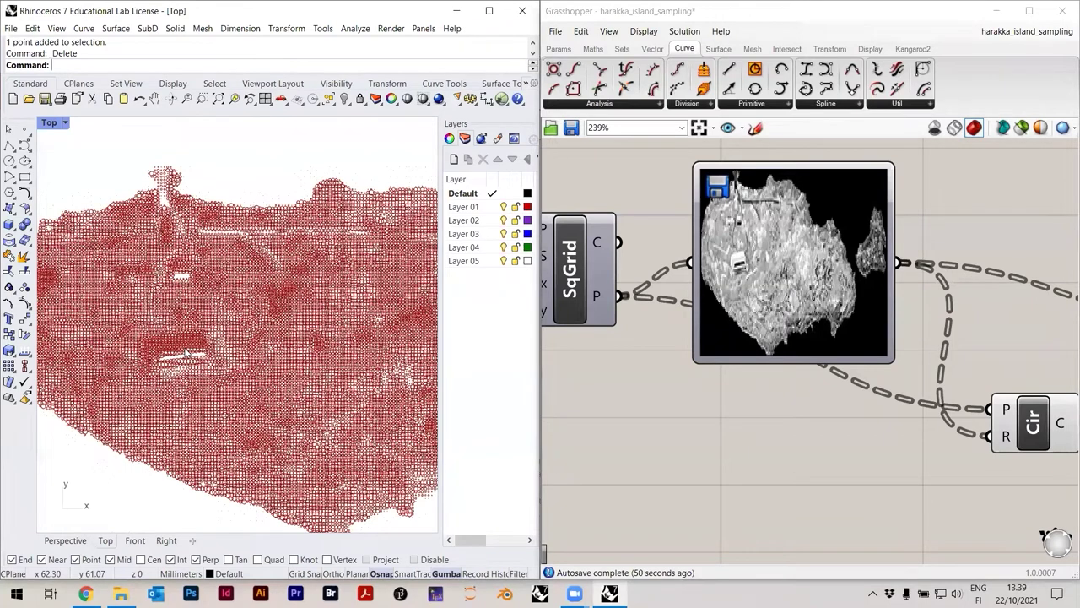
pyautogui.scroll(-2, 253, 325)
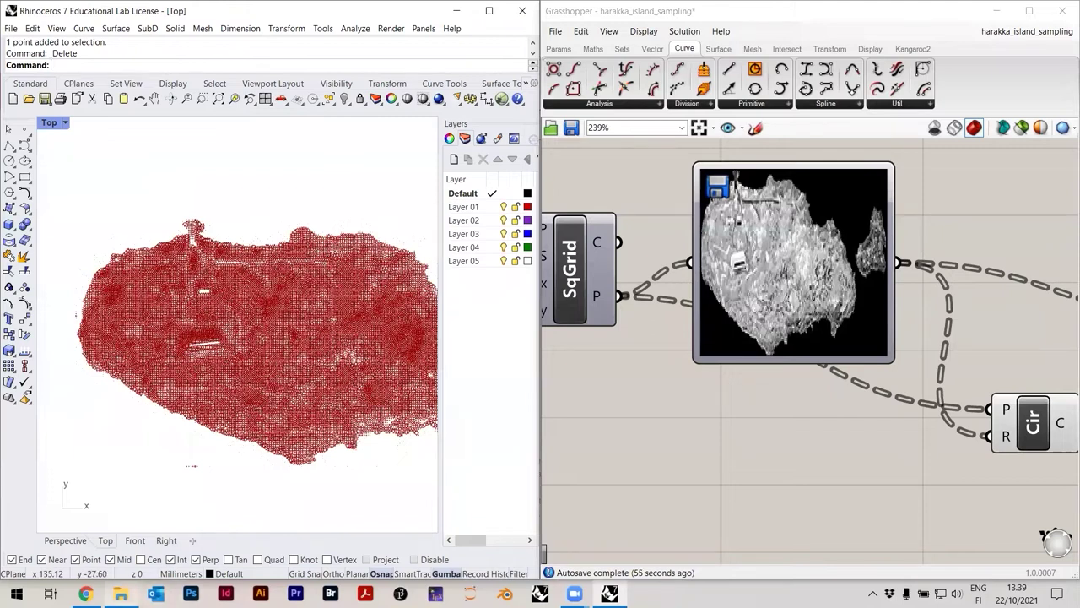
# Open harakka_island_03 from the 04_Modeling folder in Photos and compare it with the circle pattern in Rhino
pyautogui.click(120, 593)
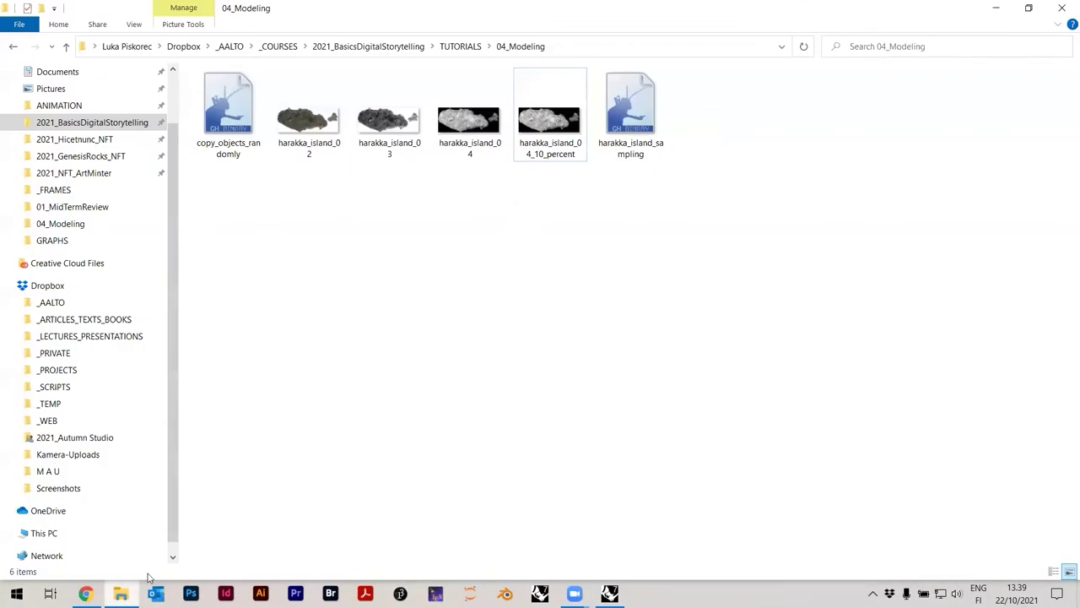
pyautogui.doubleClick(403, 125)
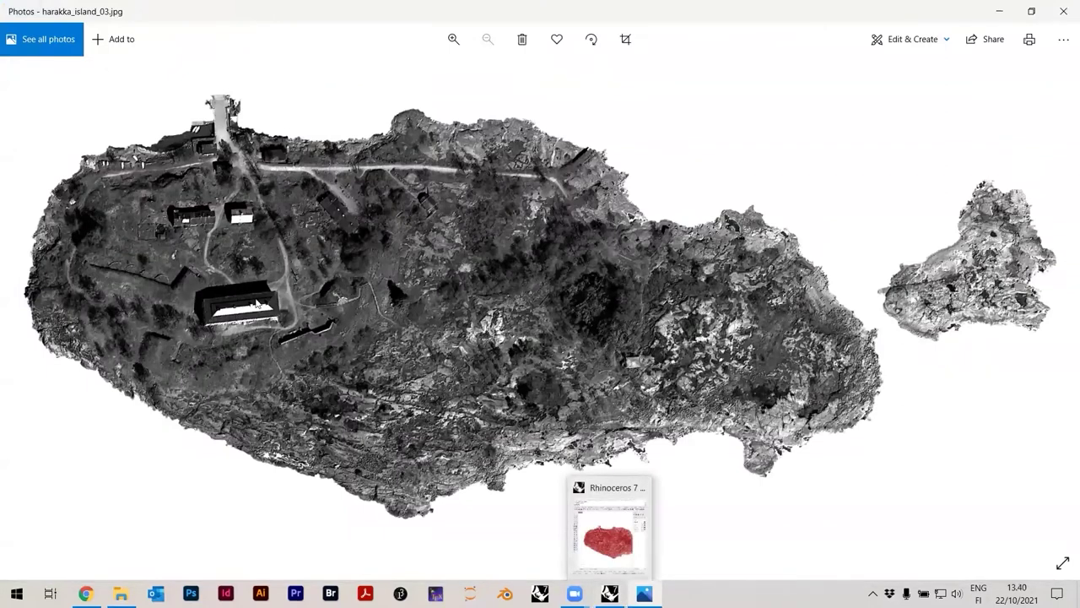
pyautogui.click(609, 593)
pyautogui.scroll(5, 211, 361)
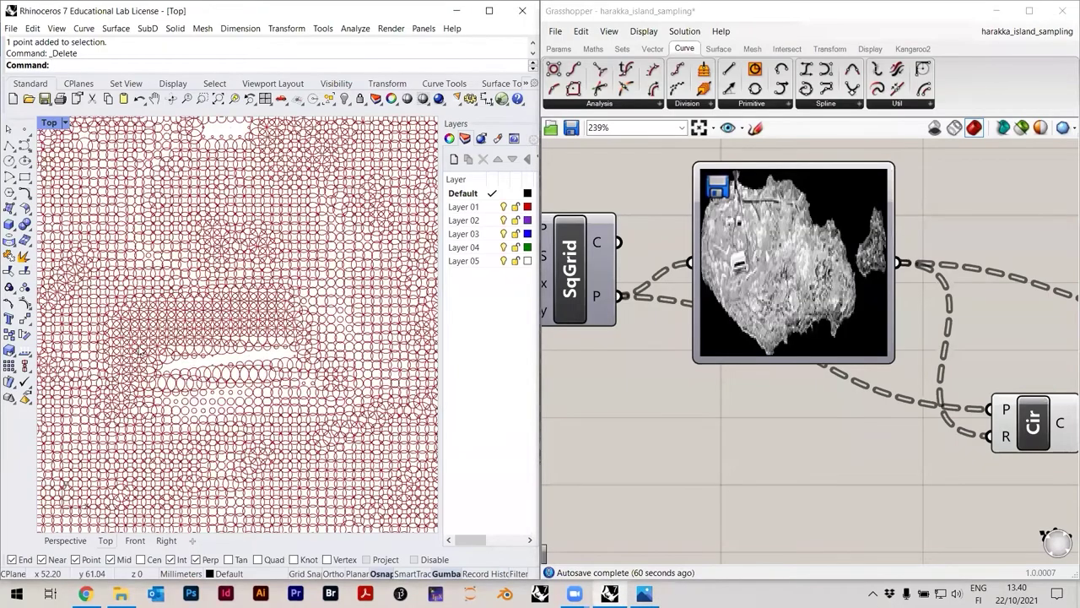
pyautogui.scroll(-1, 250, 321)
pyautogui.scroll(-8, 250, 321)
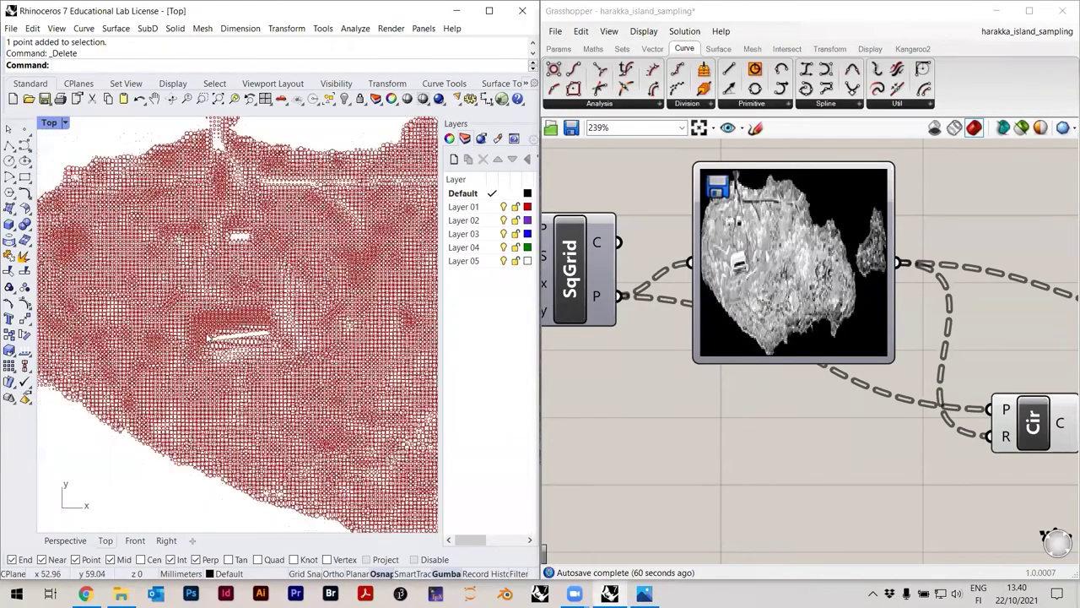
pyautogui.moveTo(255, 341); pyautogui.dragTo(206, 351, button='right')
pyautogui.moveTo(318, 489); pyautogui.dragTo(316, 442, button='right')
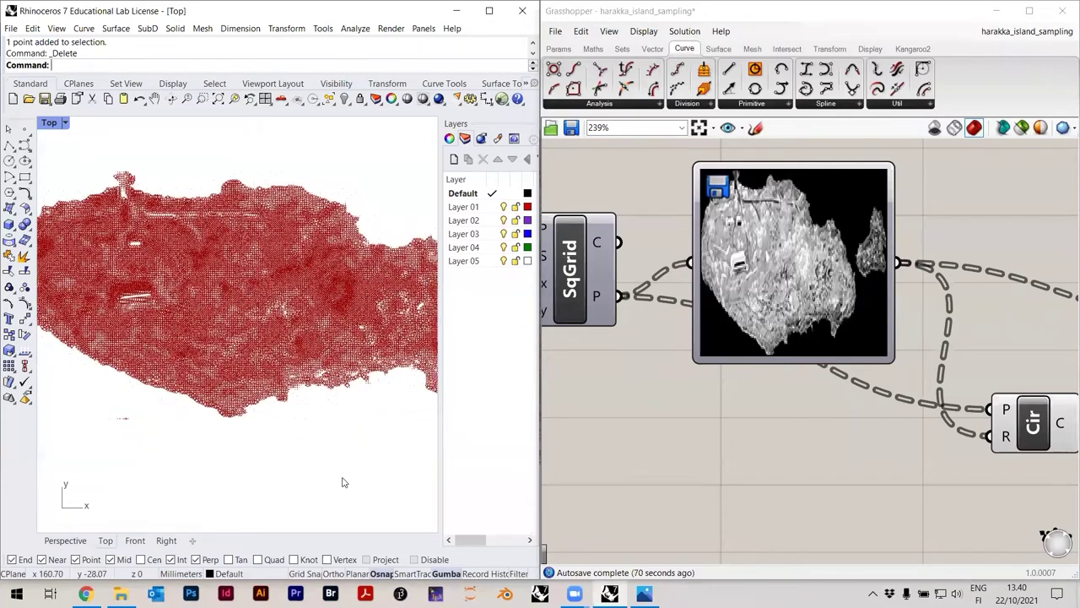
pyautogui.hotkey('alt', 'Tab')
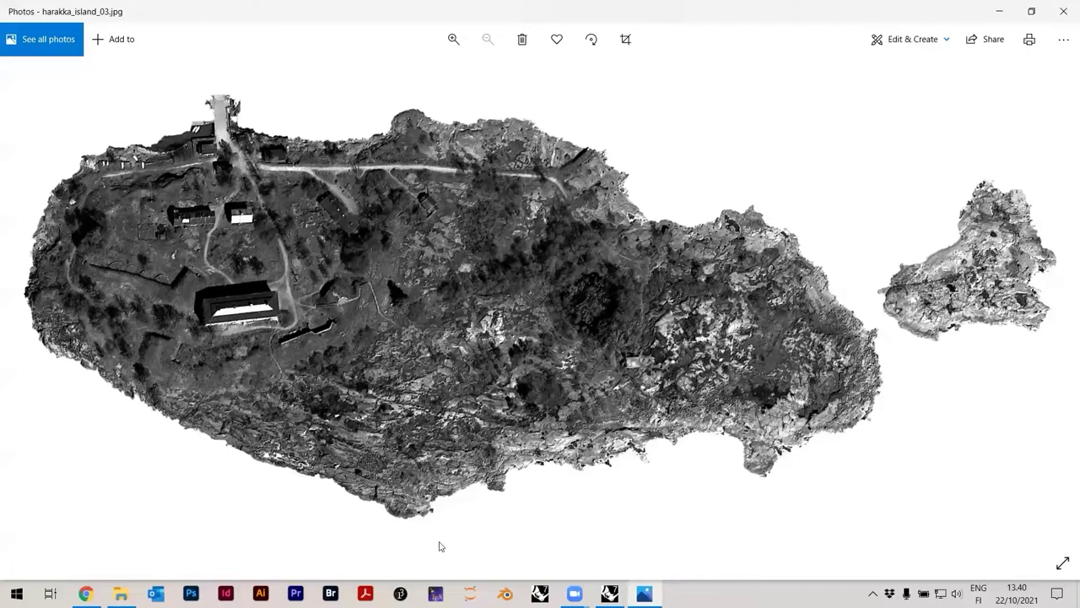
pyautogui.hotkey('alt', 'Tab')
# Inspect the circles along the southern shoreline and the outline of the whole island pattern
pyautogui.moveTo(315, 429); pyautogui.dragTo(282, 390, button='right')
pyautogui.scroll(5, 268, 361)
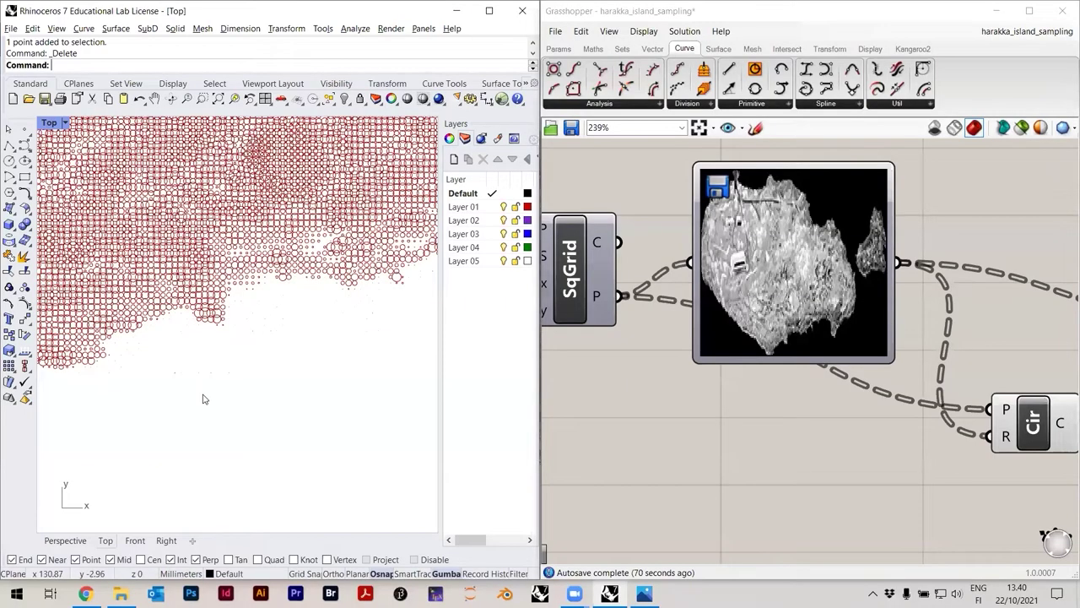
pyautogui.moveTo(203, 398); pyautogui.dragTo(340, 442, button='right')
pyautogui.scroll(-5, 199, 410)
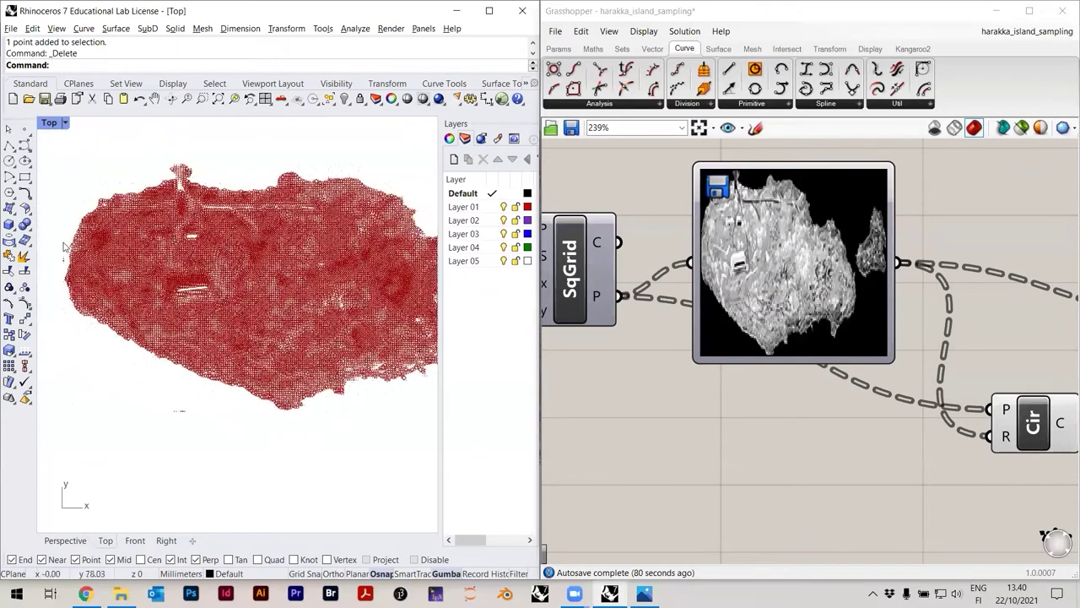
pyautogui.scroll(3, 357, 246)
pyautogui.scroll(2, 359, 246)
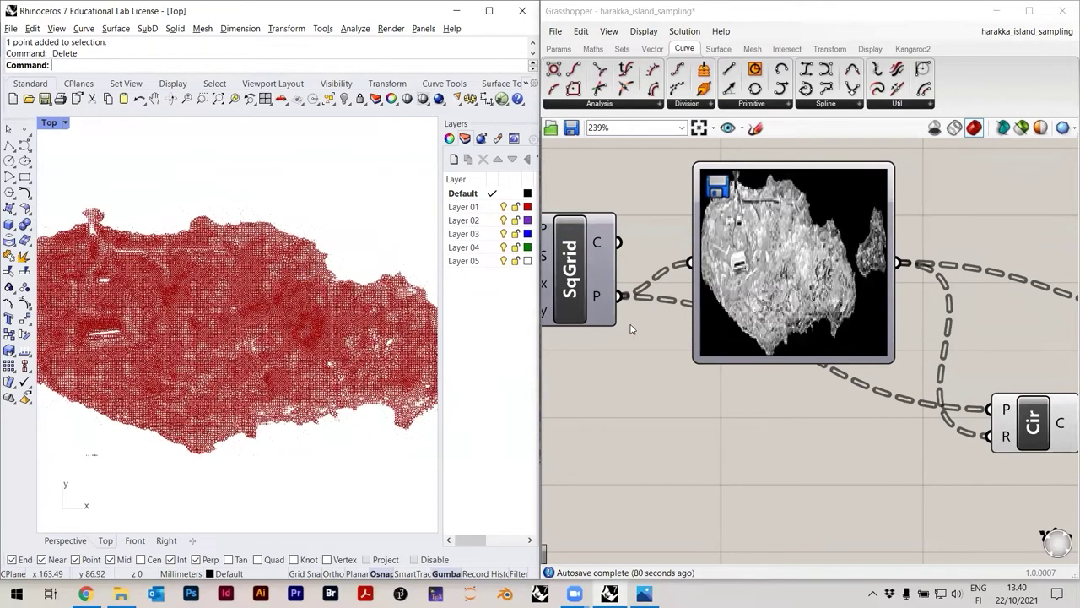
# Save the harakka_island_sampling Grasshopper definition
pyautogui.scroll(-3, 735, 325)
pyautogui.moveTo(720, 356); pyautogui.dragTo(720, 375, button='right')
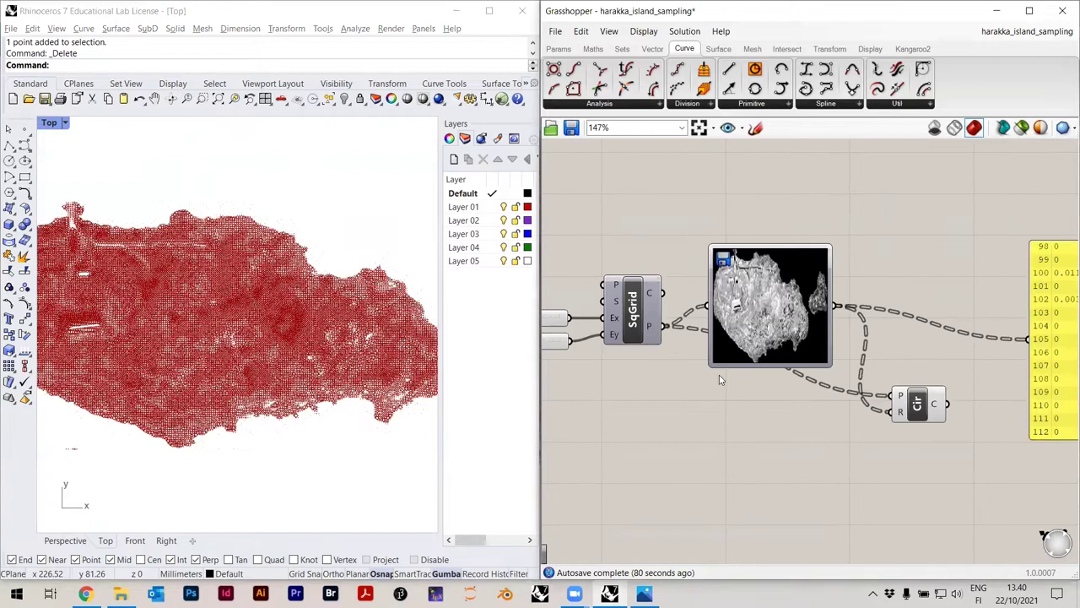
pyautogui.hotkey('ctrl', 's')
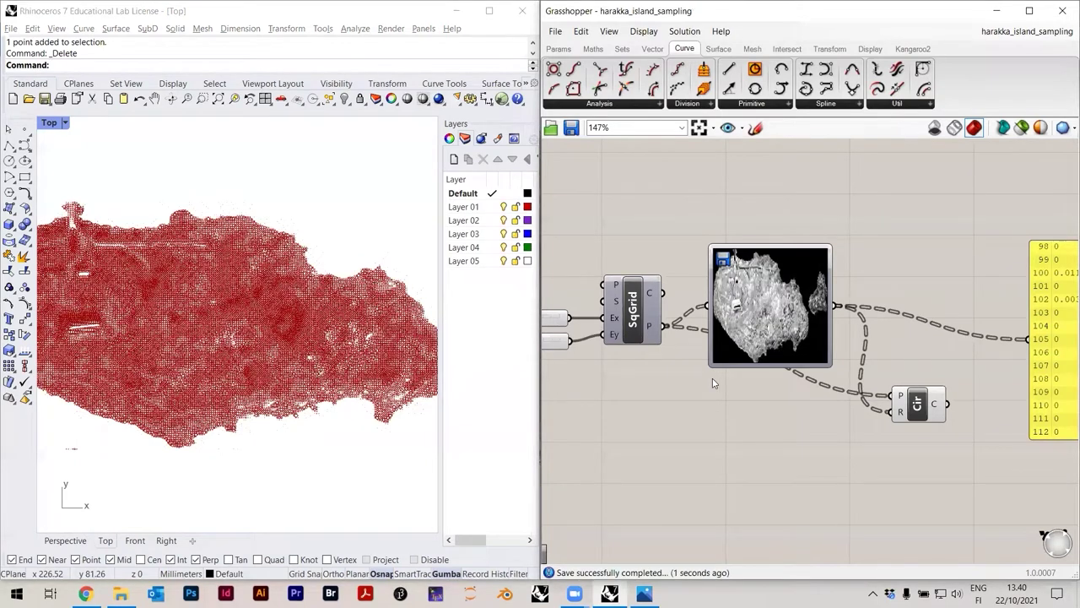
# Examine the overlapping circles in the dense area near the middle of the island
pyautogui.scroll(5, 325, 350)
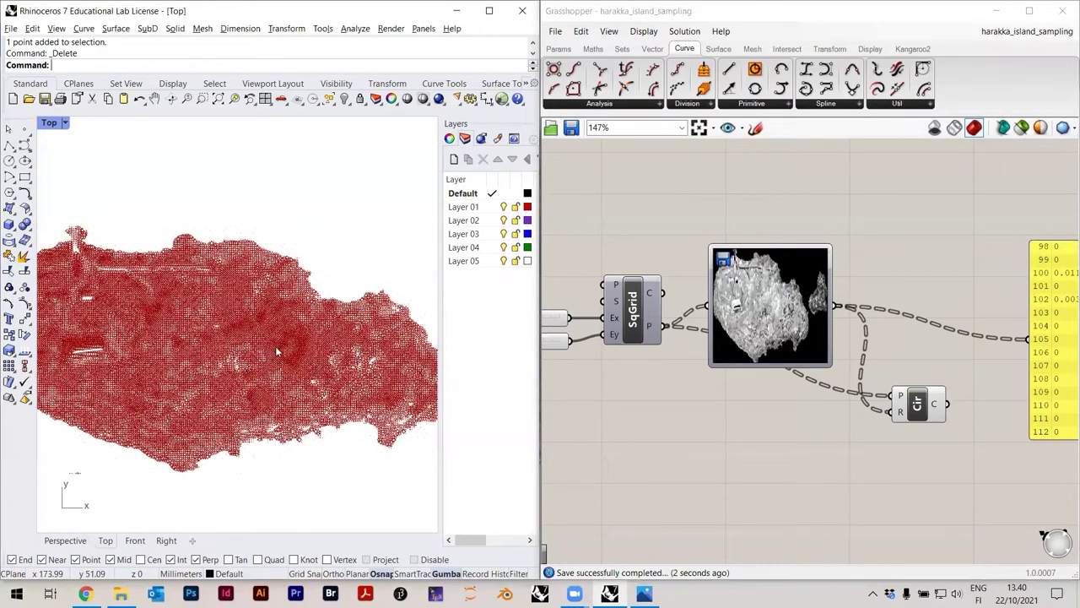
pyautogui.scroll(-2, 329, 351)
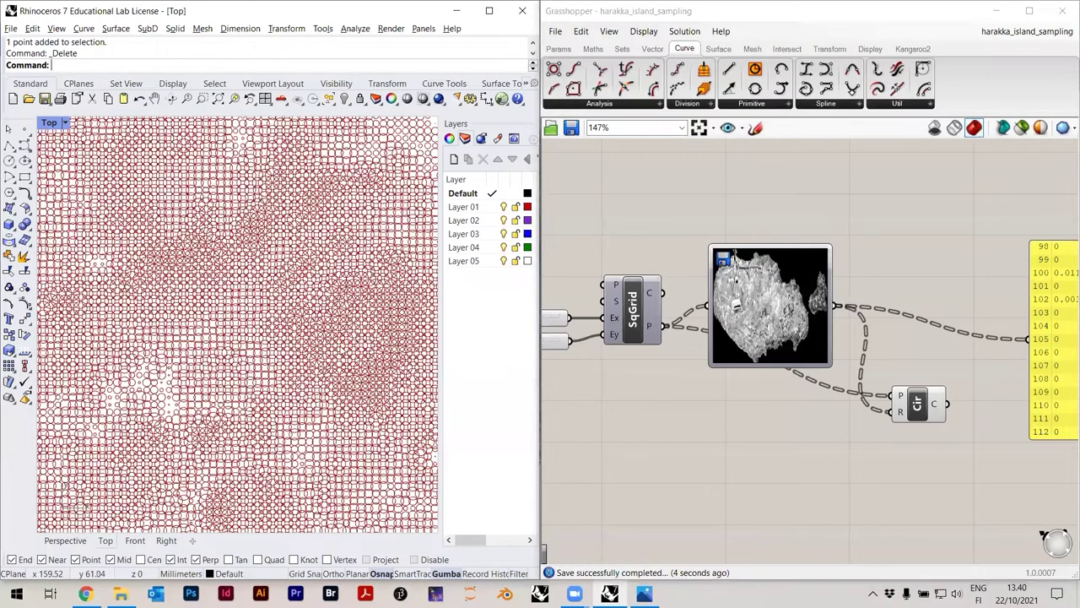
pyautogui.scroll(-1, 328, 325)
pyautogui.scroll(3, 334, 321)
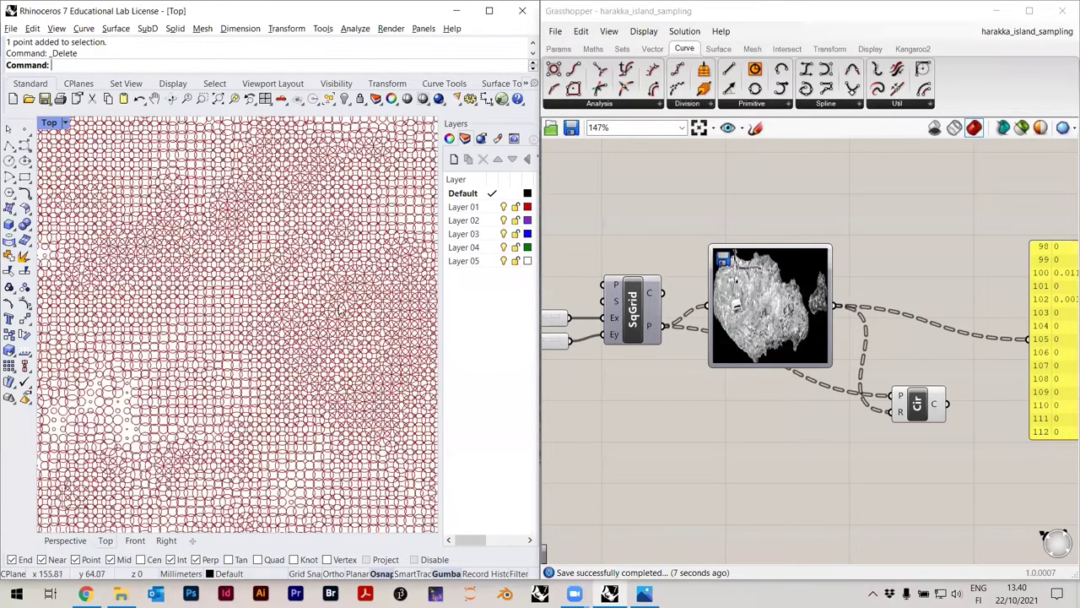
pyautogui.scroll(-2, 368, 316)
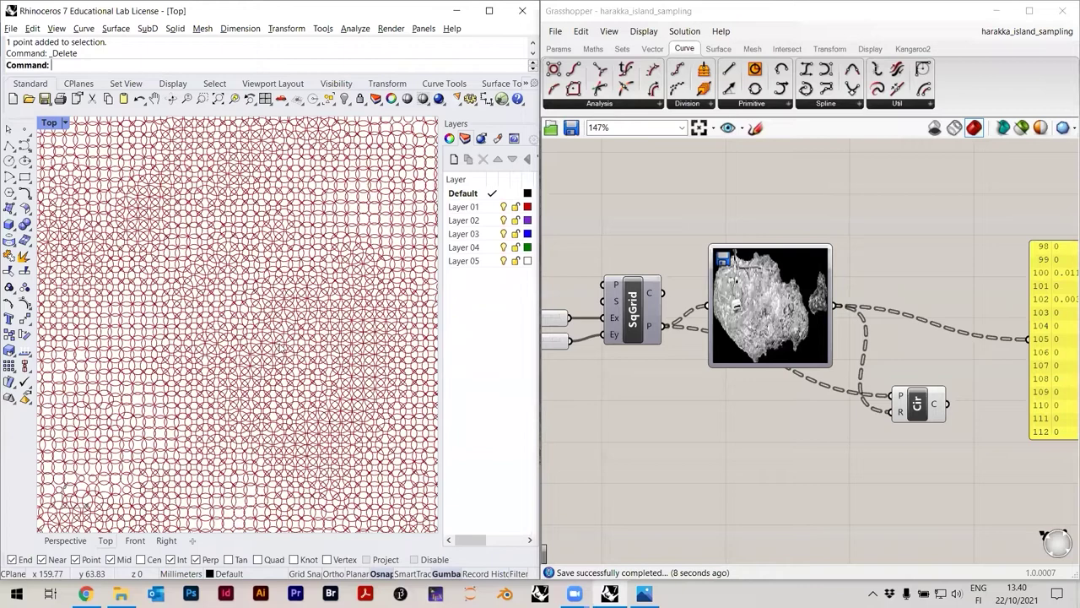
pyautogui.scroll(-2, 281, 346)
pyautogui.scroll(-4, 340, 268)
# Move the Circle component slightly lower beneath the Image Sampler's output and focus on its inputs
pyautogui.moveTo(765, 406); pyautogui.dragTo(737, 378, button='right')
pyautogui.click(886, 380)
pyautogui.click(888, 422)
pyautogui.scroll(4, 885, 371)
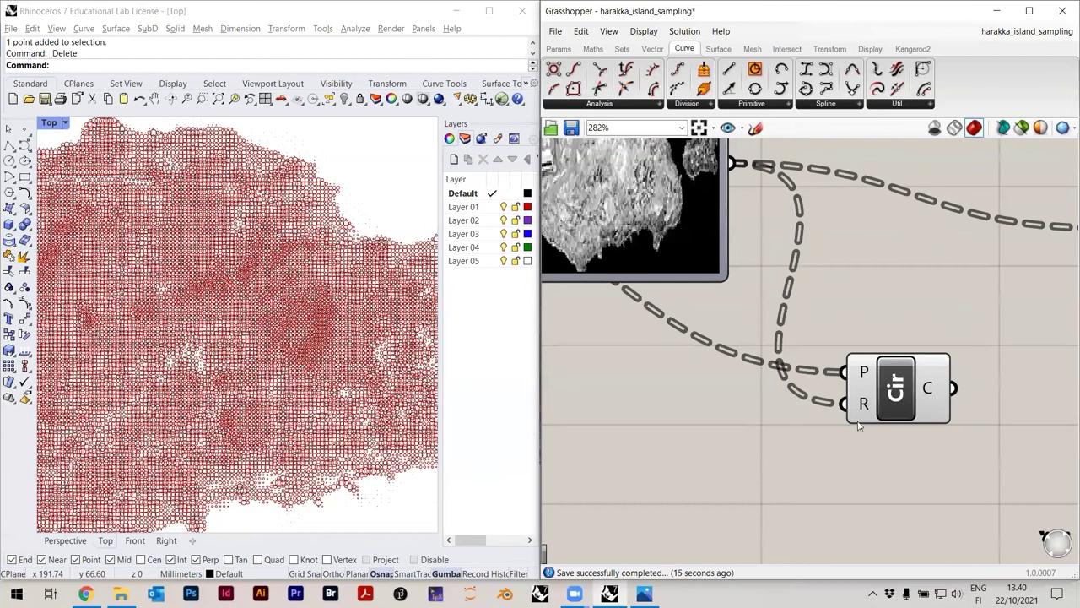
# Add a Multiplication component to the canvas below the Image Sampler, near the Circle component
pyautogui.scroll(-3, 661, 323)
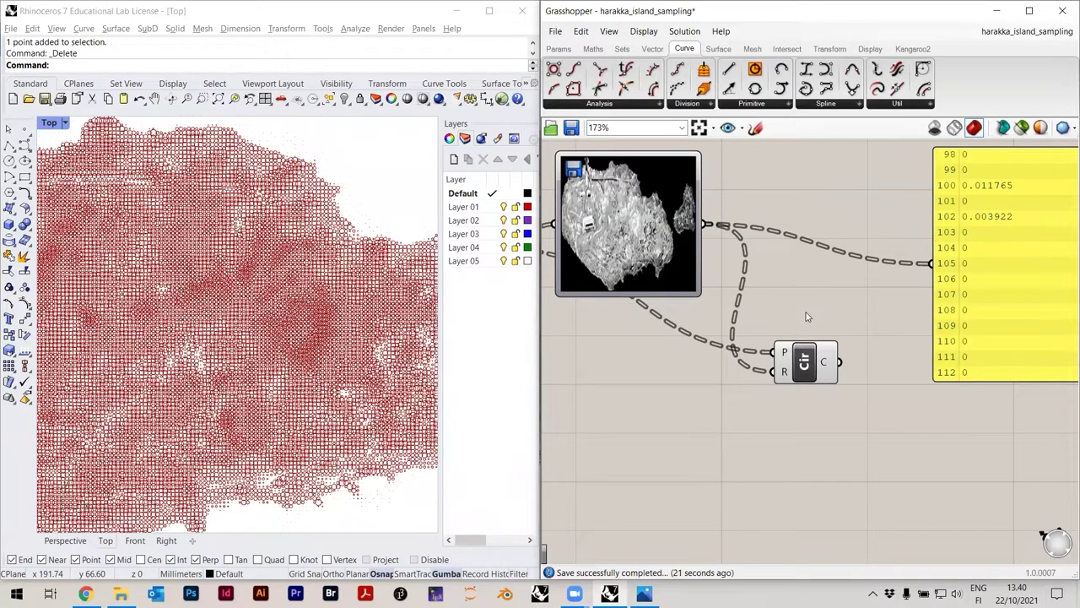
pyautogui.doubleClick(766, 433)
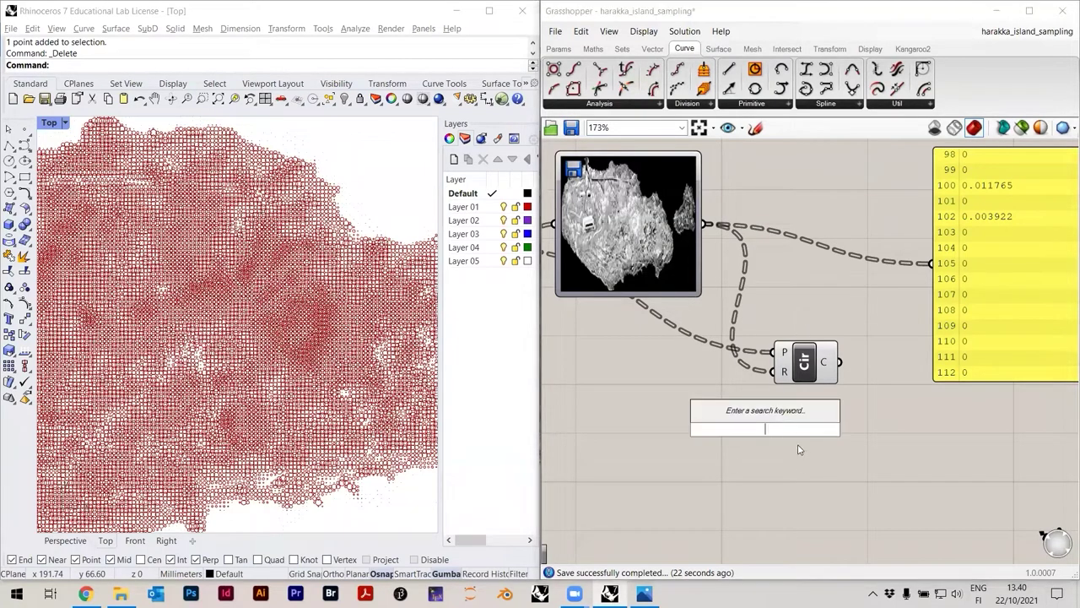
pyautogui.doubleClick(743, 450)
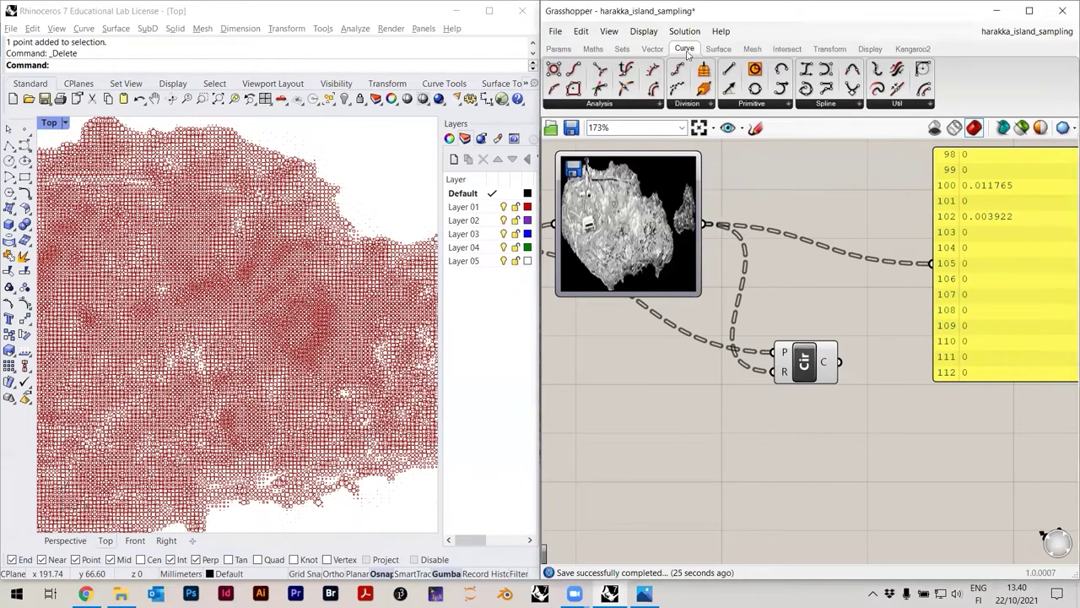
pyautogui.click(595, 50)
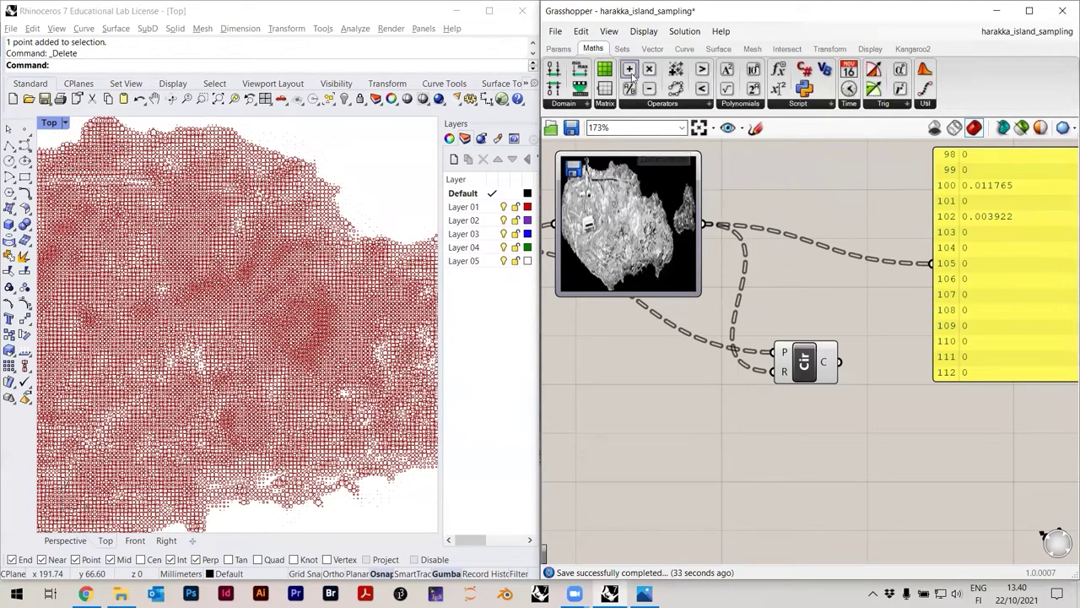
pyautogui.click(673, 104)
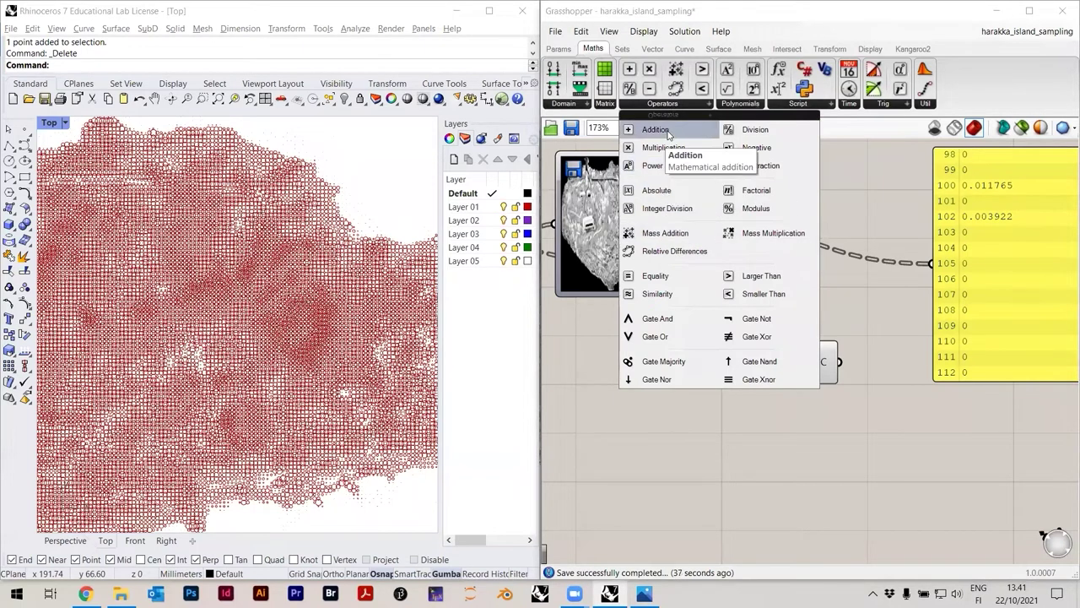
pyautogui.moveTo(665, 152); pyautogui.dragTo(699, 455)
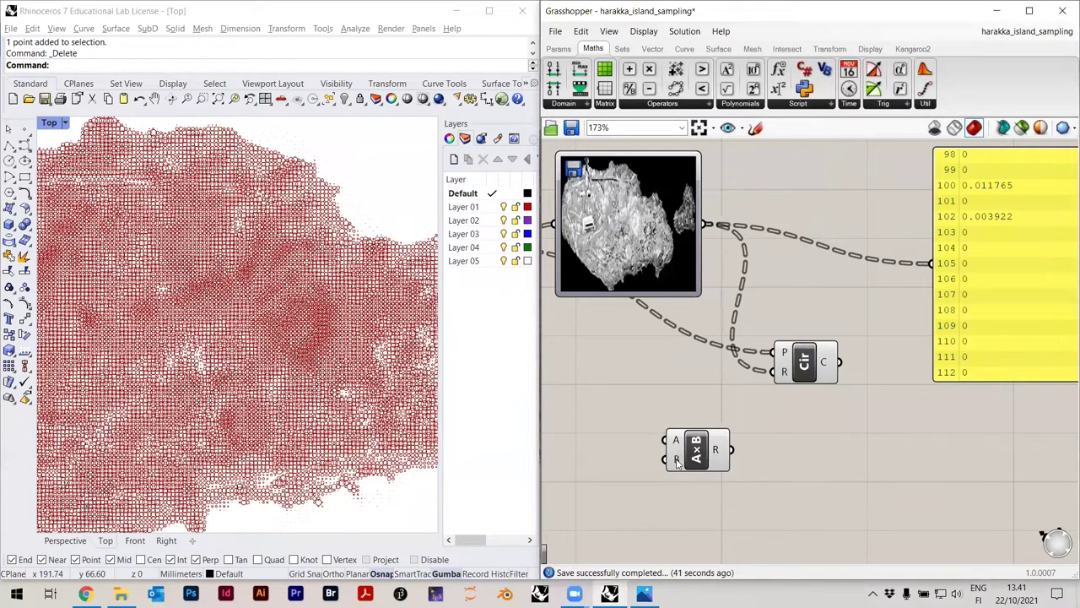
pyautogui.moveTo(706, 399); pyautogui.dragTo(790, 372, button='right')
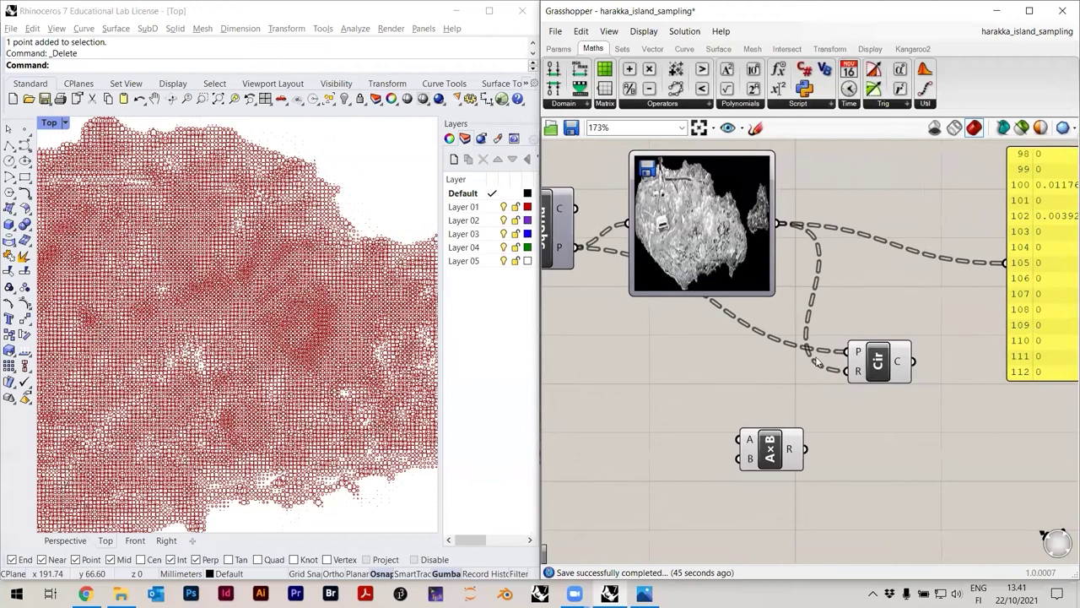
pyautogui.scroll(-2, 826, 365)
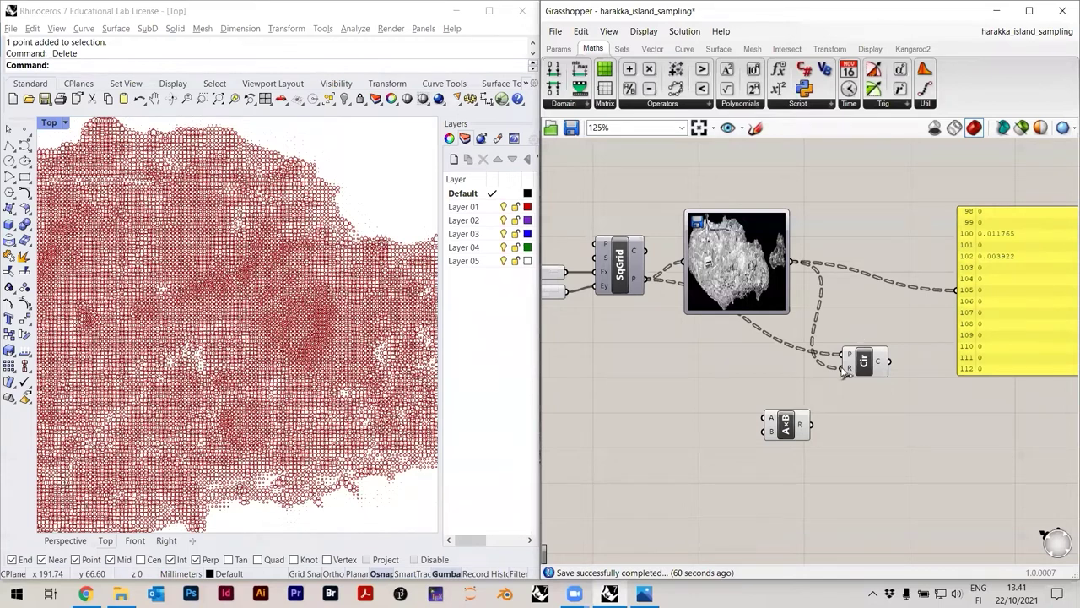
# Nudge the Image Sampler slightly up and the Circle component slightly down to space out the components
pyautogui.moveTo(756, 287); pyautogui.dragTo(767, 282)
pyautogui.click(790, 333)
pyautogui.moveTo(872, 365); pyautogui.dragTo(872, 375)
pyautogui.click(858, 295)
pyautogui.scroll(-1, 857, 305)
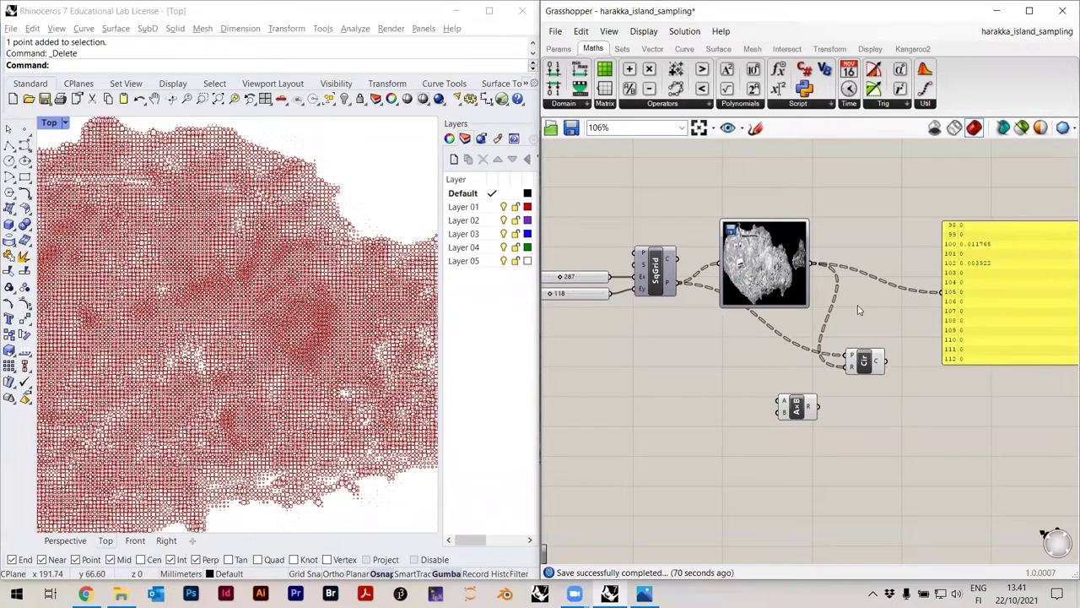
pyautogui.scroll(2, 857, 305)
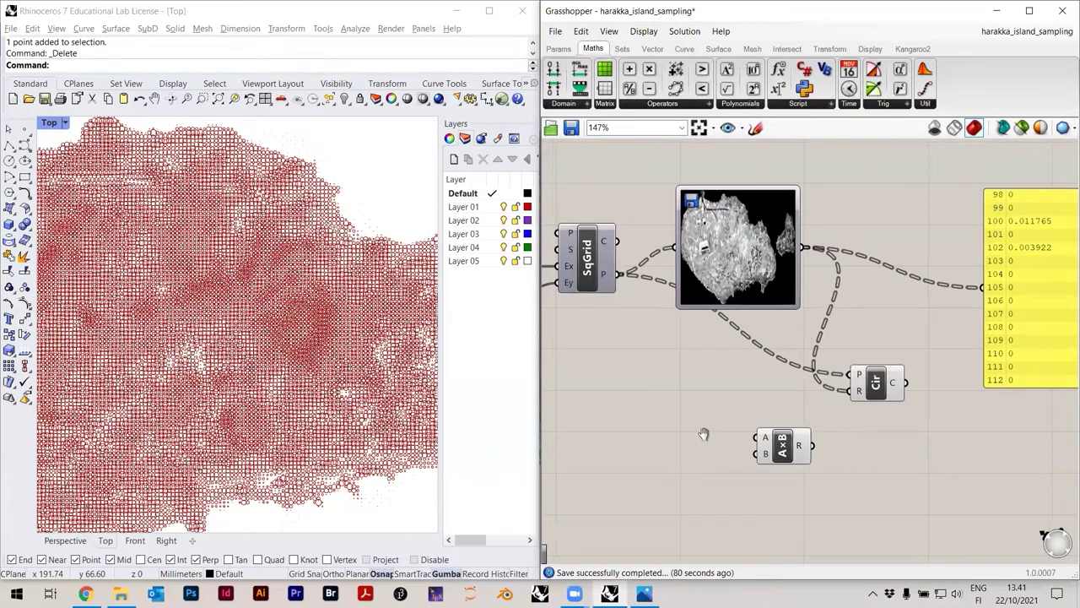
# Add a number slider with the value 1 beside the Multiplication component's inputs
pyautogui.moveTo(701, 436); pyautogui.dragTo(803, 432, button='right')
pyautogui.doubleClick(803, 431)
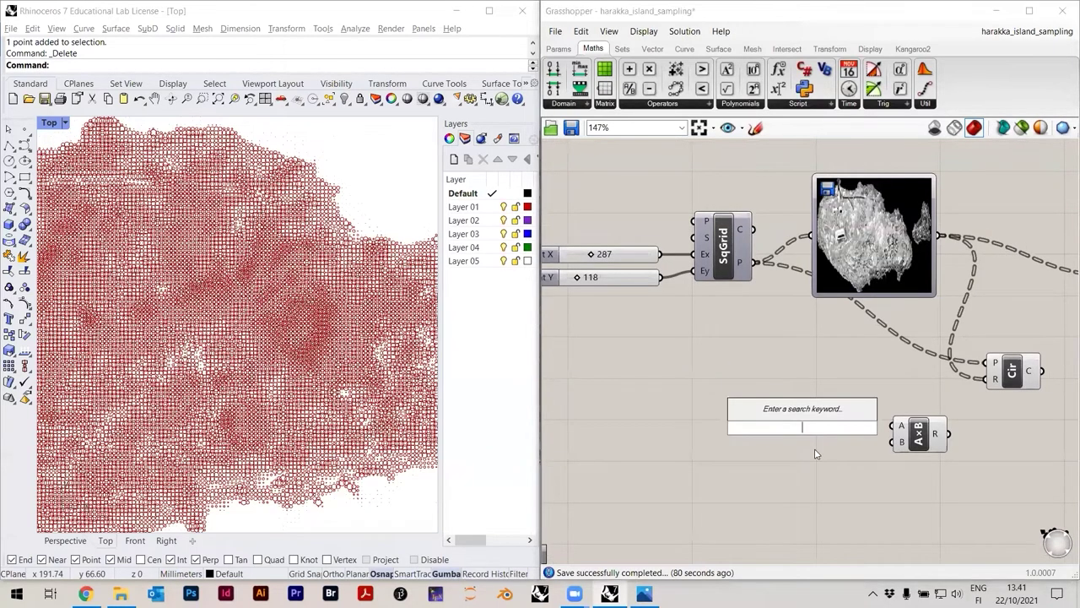
pyautogui.write('1')
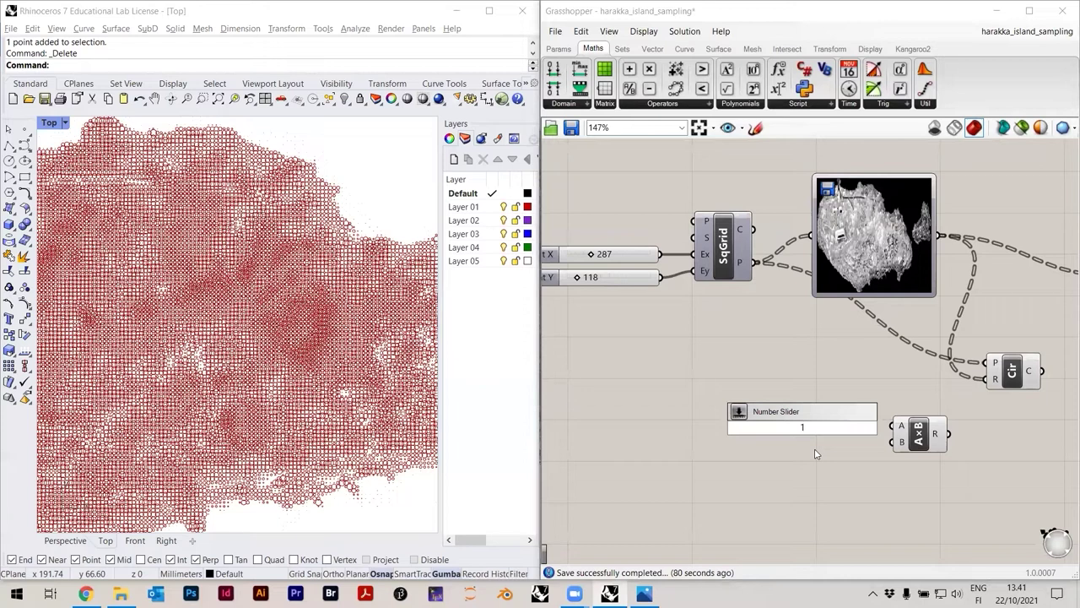
pyautogui.press('Return')
pyautogui.scroll(3, 819, 448)
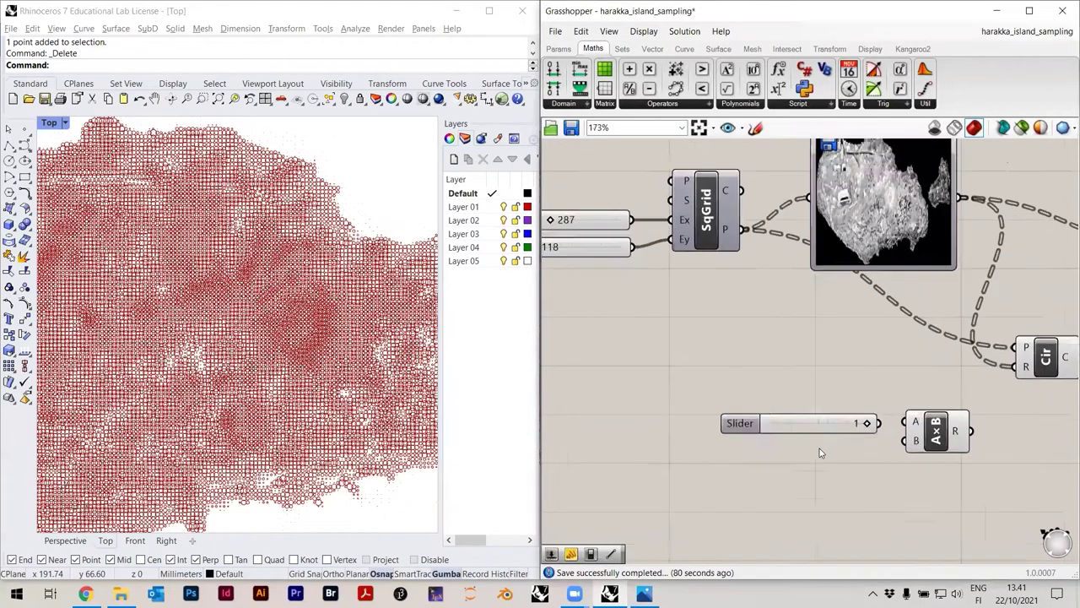
# Change the new slider's type to floating point and set its value to 1
pyautogui.rightClick(743, 438)
pyautogui.moveTo(813, 455)
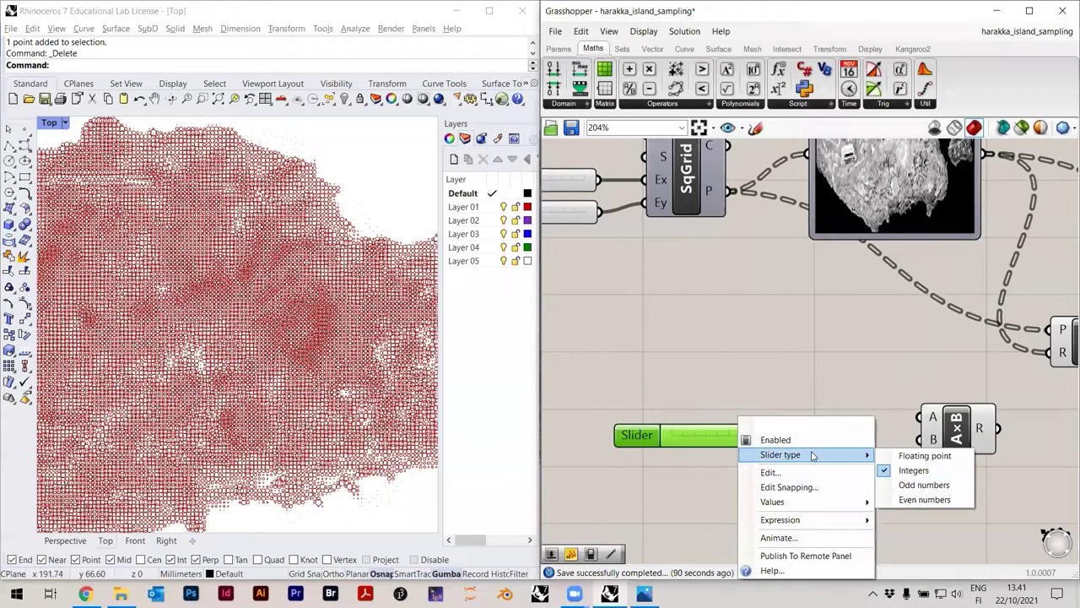
pyautogui.click(922, 456)
pyautogui.moveTo(793, 437); pyautogui.dragTo(762, 447)
pyautogui.doubleClick(789, 438)
pyautogui.write('1')
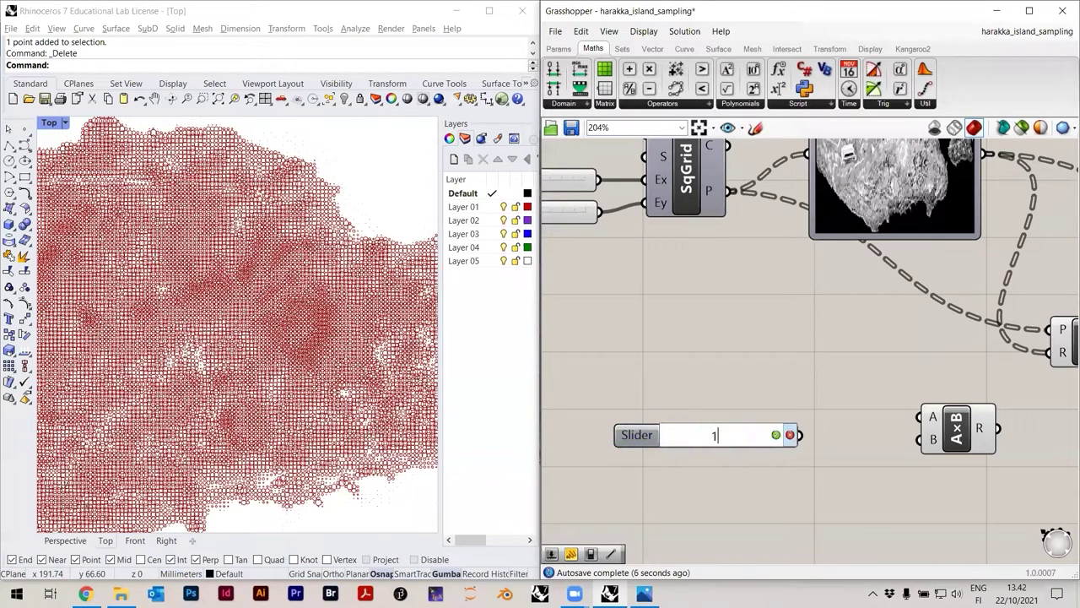
pyautogui.press('Return')
# Wire the Image Sampler output to input A and the slider to input B of the multiplication, and its result to the Circle's radius
pyautogui.moveTo(801, 435); pyautogui.dragTo(920, 439)
pyautogui.moveTo(876, 385); pyautogui.dragTo(808, 394, button='right')
pyautogui.moveTo(894, 182); pyautogui.dragTo(833, 445)
pyautogui.moveTo(912, 459); pyautogui.dragTo(952, 382)
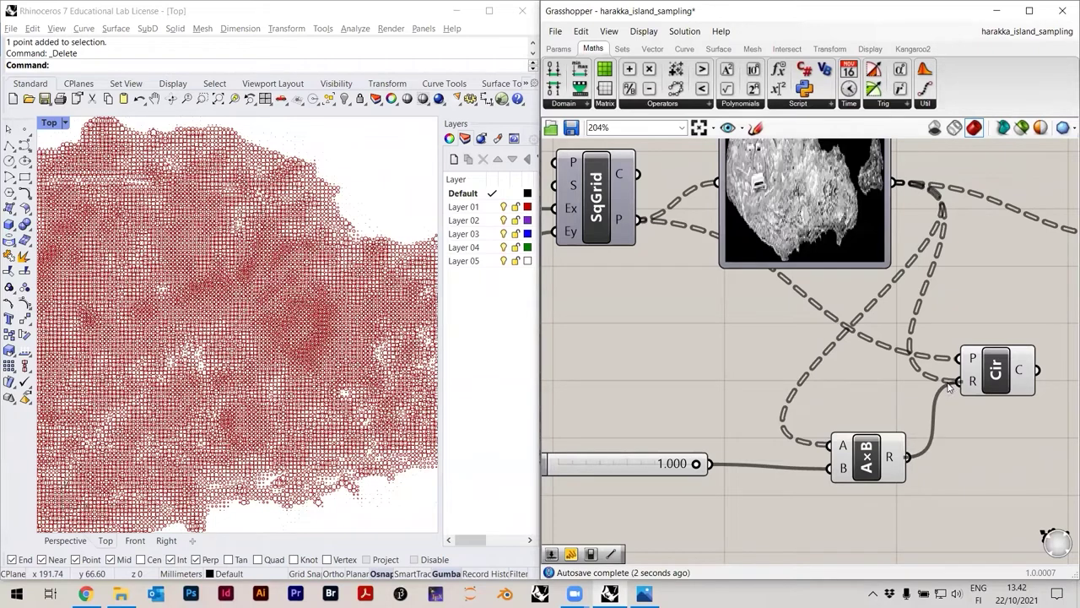
pyautogui.scroll(-3, 969, 441)
pyautogui.click(940, 379)
# Move the Multiplication component closer to the Circle and place its slider directly beneath the Extent Y slider
pyautogui.moveTo(866, 435); pyautogui.dragTo(912, 410)
pyautogui.moveTo(709, 440); pyautogui.dragTo(620, 368)
pyautogui.scroll(-1, 648, 343)
pyautogui.scroll(2, 648, 346)
pyautogui.moveTo(703, 390); pyautogui.dragTo(633, 353)
# Rename the multiplication's input slider to Scale
pyautogui.scroll(4, 632, 354)
pyautogui.scroll(1, 633, 351)
pyautogui.rightClick(631, 350)
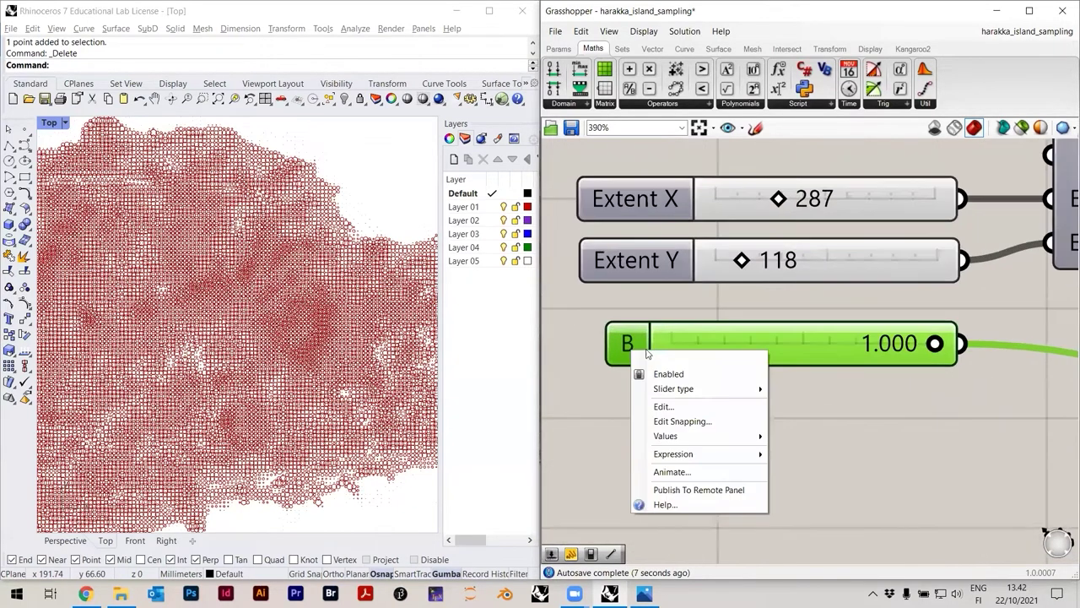
pyautogui.write('Scale')
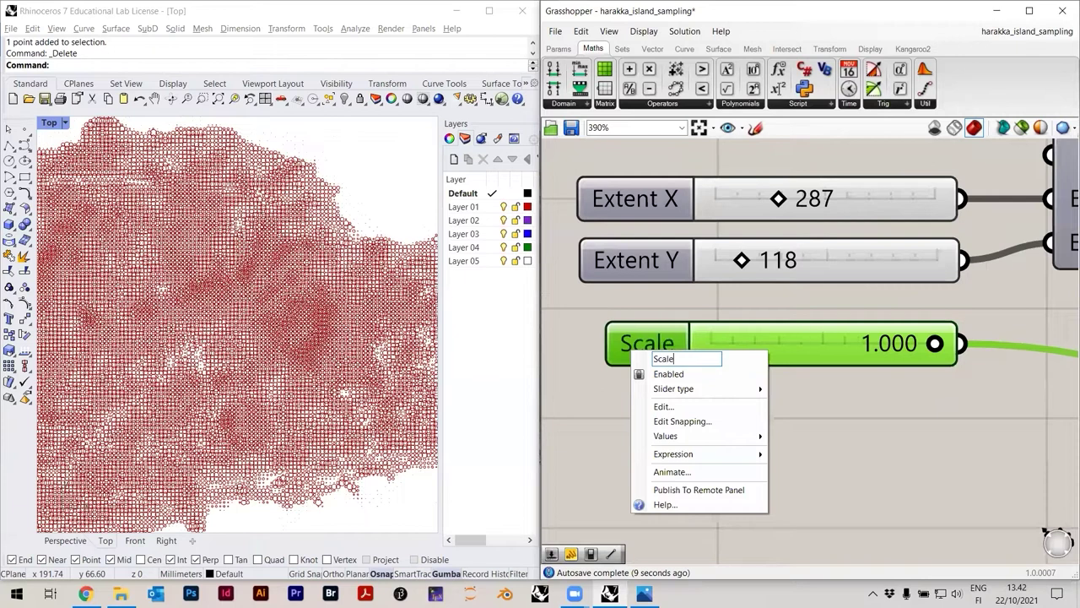
pyautogui.press('Return')
pyautogui.rightClick(669, 349)
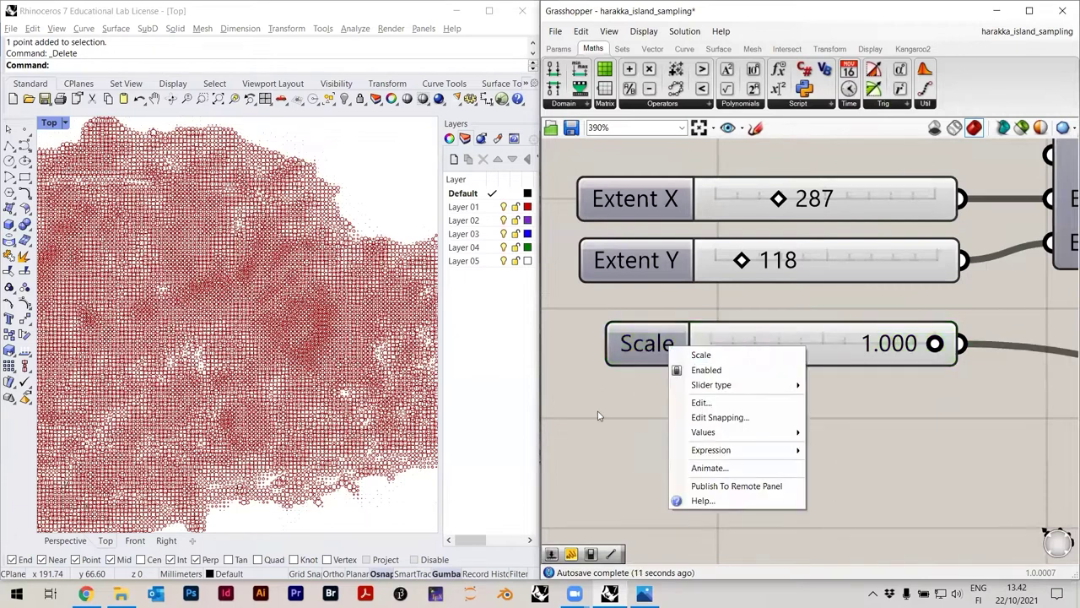
pyautogui.click(622, 391)
# Delete the yellow panel attached to the Image Sampler's output and save the definition
pyautogui.scroll(-5, 631, 392)
pyautogui.scroll(-2, 844, 391)
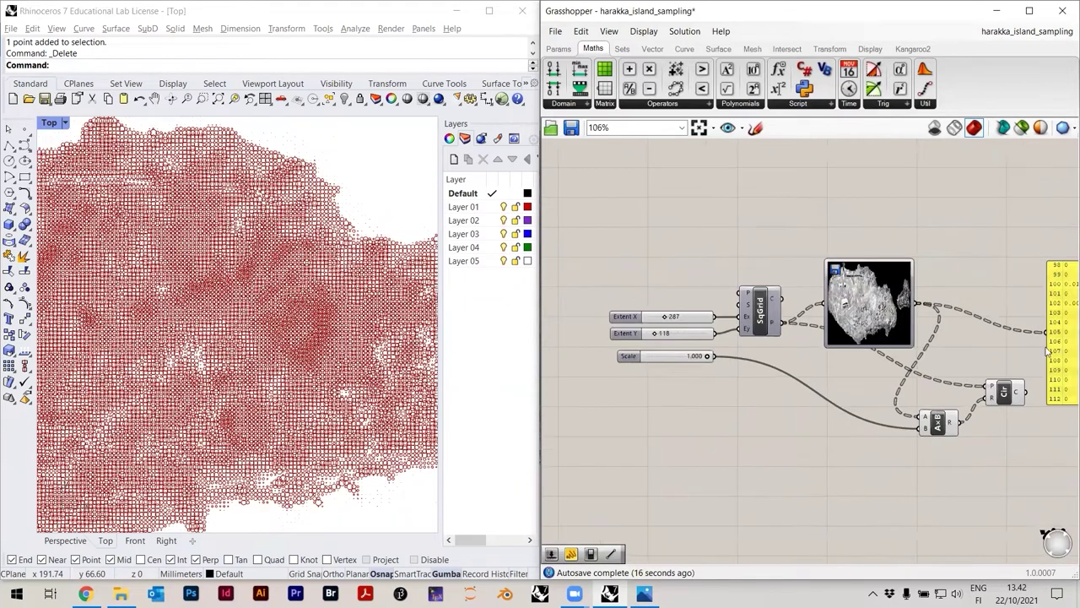
pyautogui.scroll(-1, 1018, 330)
pyautogui.scroll(1, 922, 335)
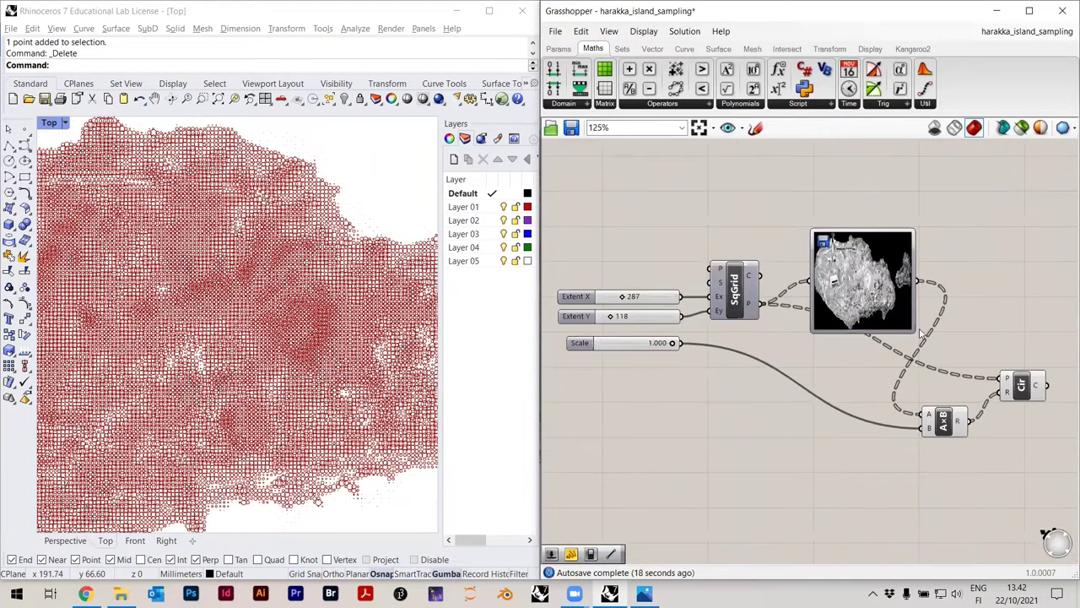
pyautogui.hotkey('ctrl', 's')
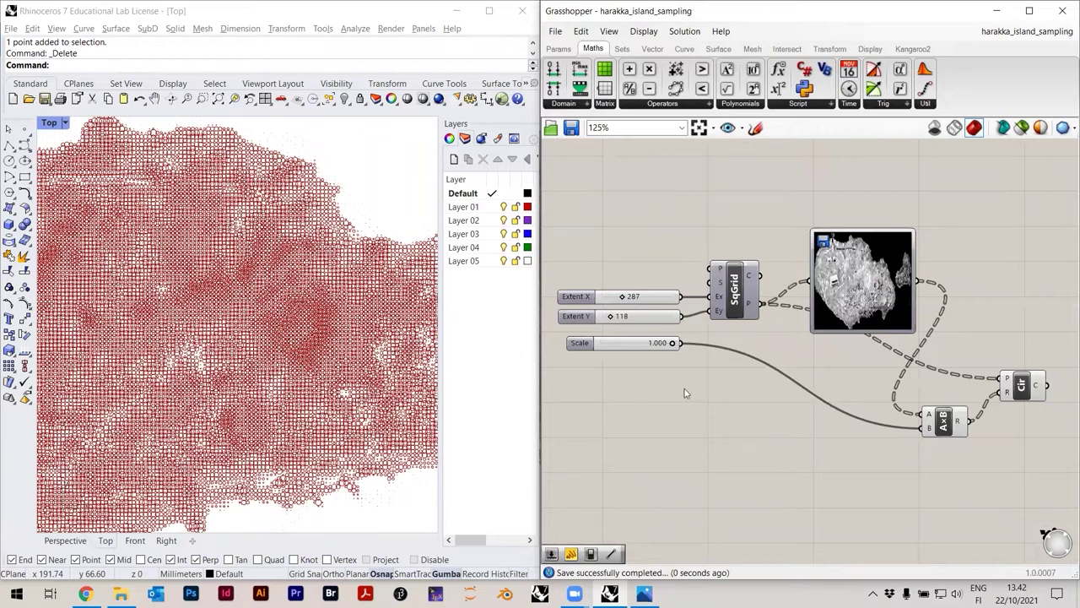
# Lower the Scale slider to 0.622 while viewing the circles up close in the Top viewport
pyautogui.moveTo(595, 336); pyautogui.dragTo(689, 354, button='right')
pyautogui.scroll(8, 689, 354)
pyautogui.click(372, 376)
pyautogui.scroll(5, 371, 376)
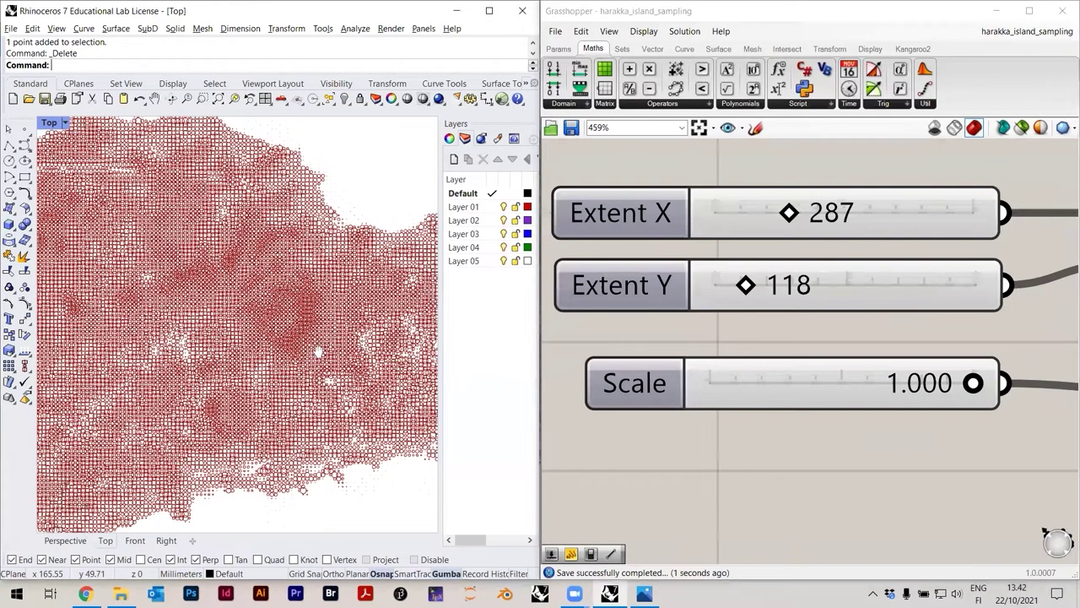
pyautogui.moveTo(973, 384); pyautogui.dragTo(935, 388)
# Set the Scale slider's maximum to 2 and commit the change
pyautogui.rightClick(936, 388)
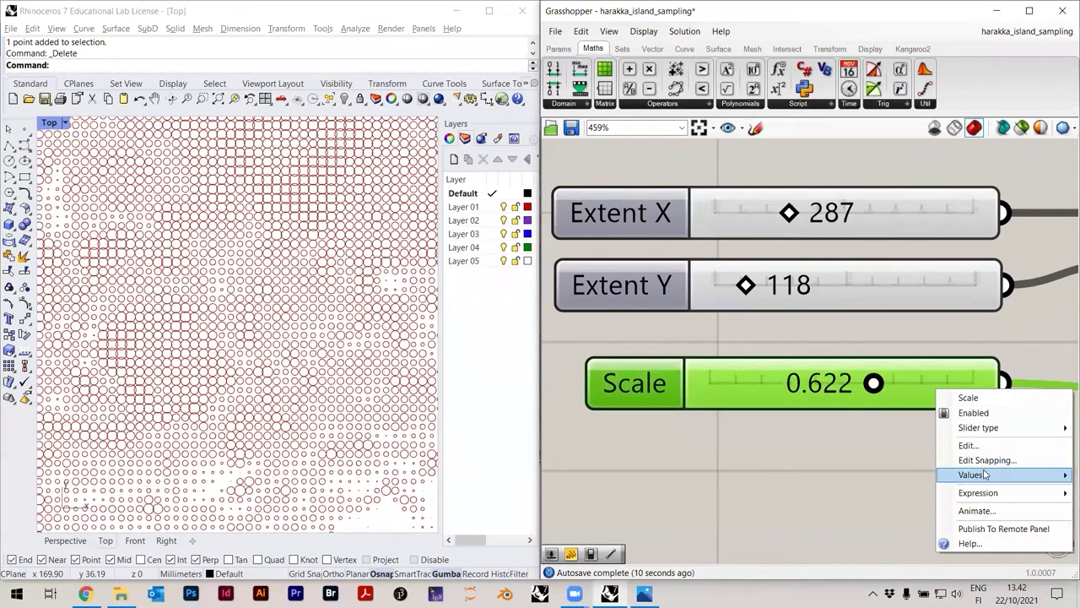
pyautogui.moveTo(984, 474)
pyautogui.click(883, 494)
pyautogui.write('2')
pyautogui.press('Return')
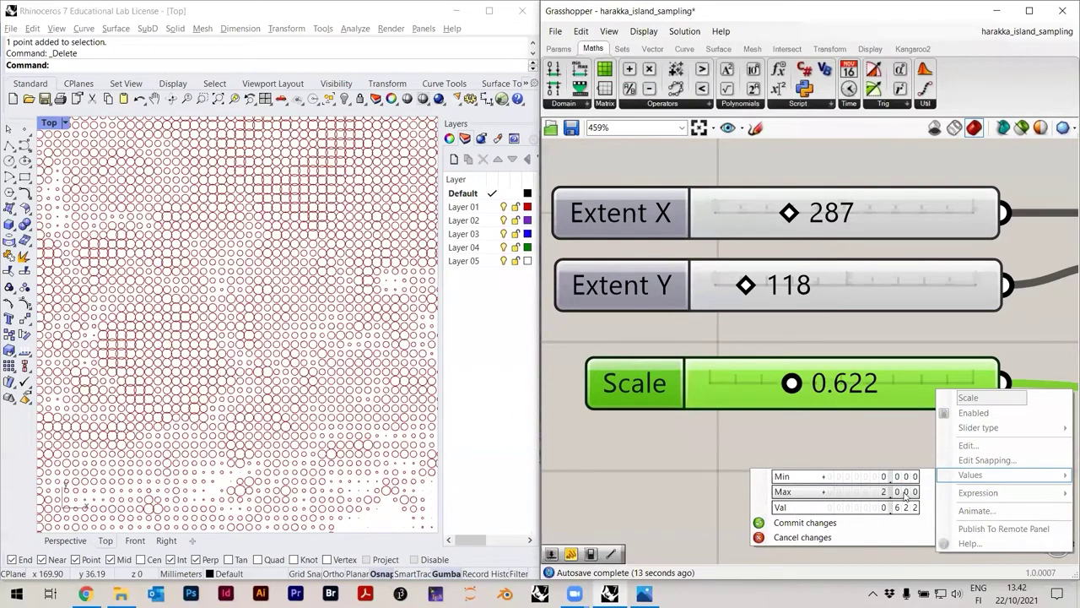
pyautogui.click(867, 527)
# Raise the Scale slider to 2.000 and inspect the overlapping circles across the island
pyautogui.moveTo(793, 384); pyautogui.dragTo(998, 395)
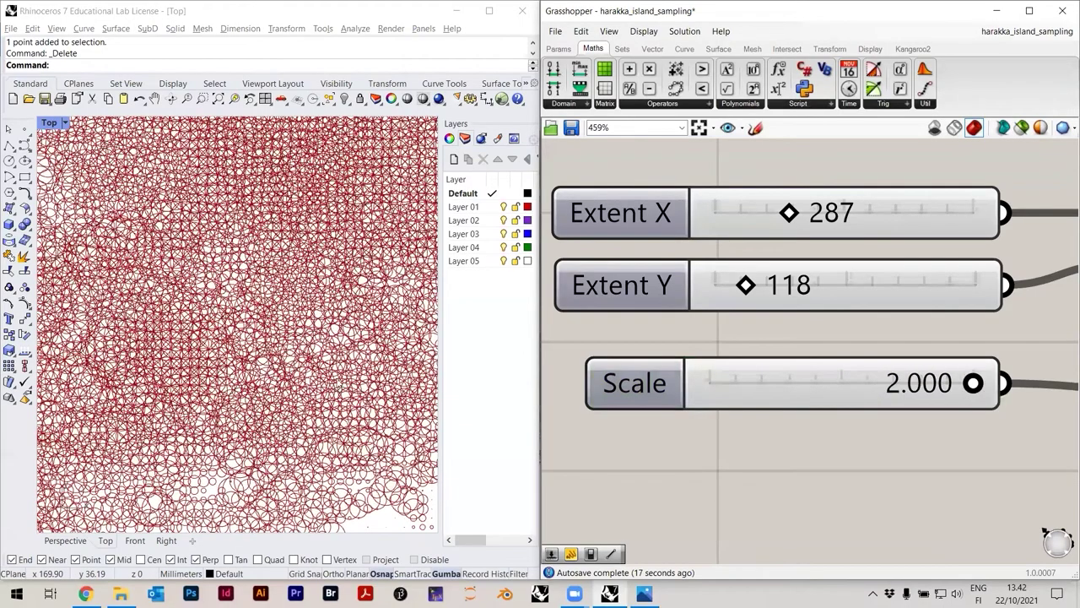
pyautogui.scroll(-6, 268, 368)
pyautogui.scroll(6, 223, 310)
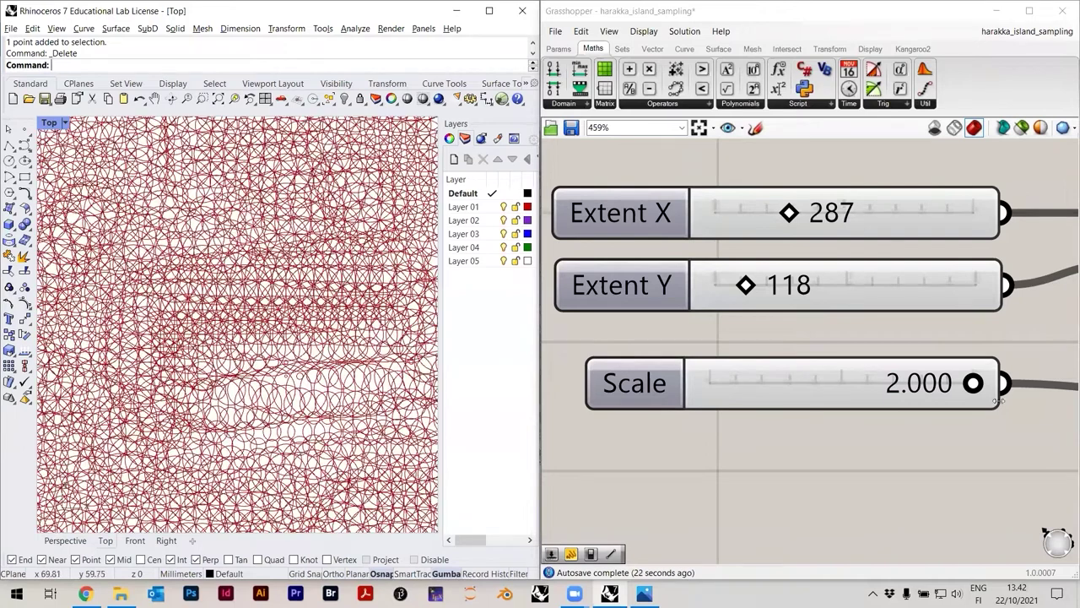
# Lower the Scale slider to 0.470, check the whole island pattern, and reduce the value further to 0.414
pyautogui.moveTo(979, 388); pyautogui.dragTo(772, 395)
pyautogui.scroll(-6, 204, 340)
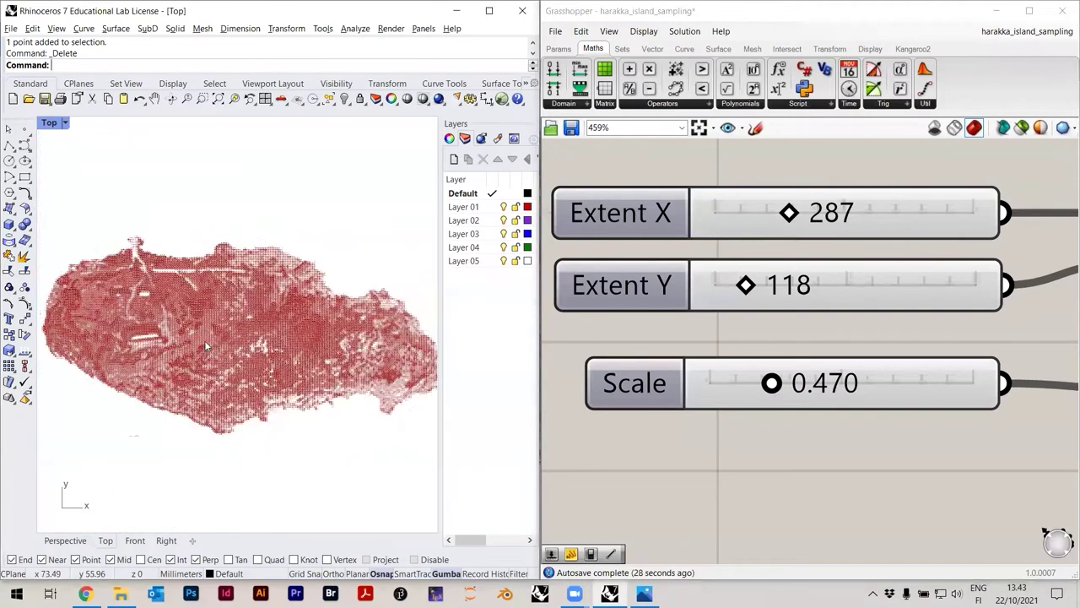
pyautogui.scroll(5, 204, 340)
pyautogui.moveTo(772, 383); pyautogui.dragTo(764, 384)
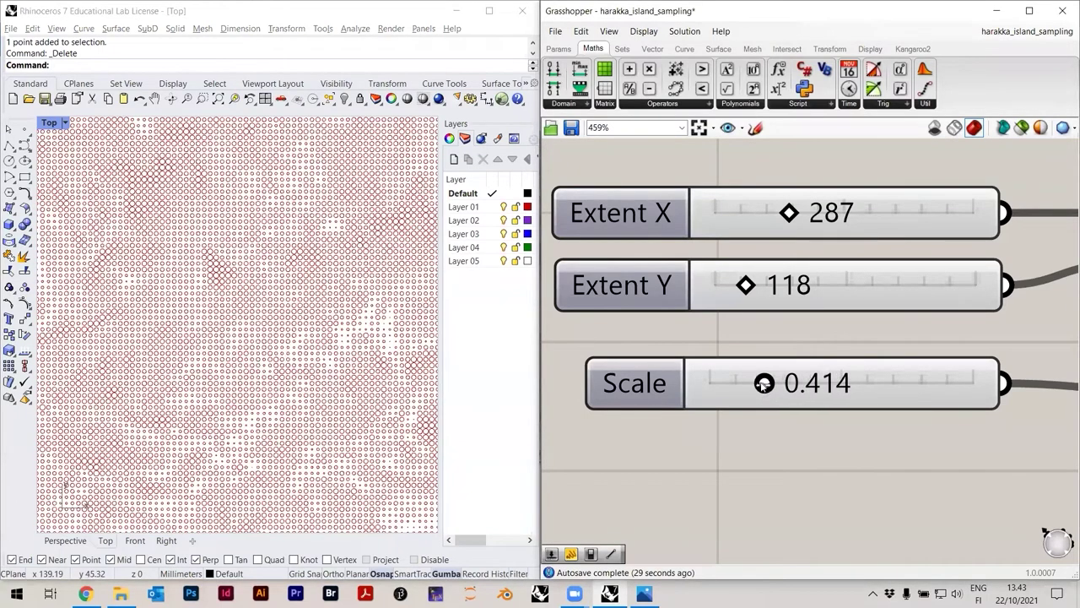
# Examine the spacing of the scaled circles across the island and close up along its southern shoreline
pyautogui.scroll(-5, 229, 318)
pyautogui.scroll(1, 229, 318)
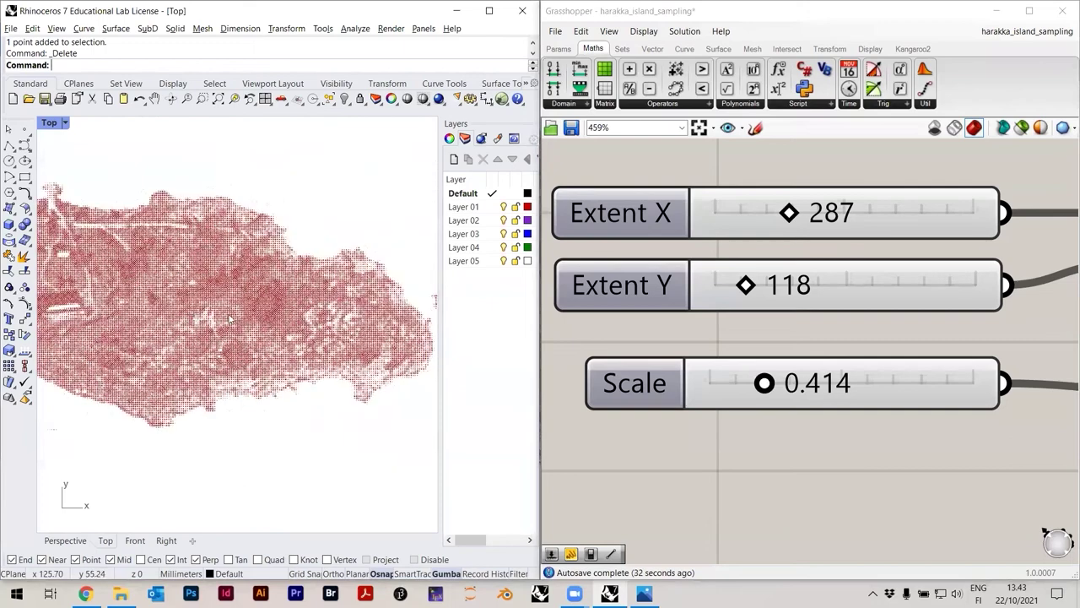
pyautogui.scroll(6, 229, 318)
pyautogui.scroll(-3, 294, 414)
pyautogui.scroll(3, 289, 422)
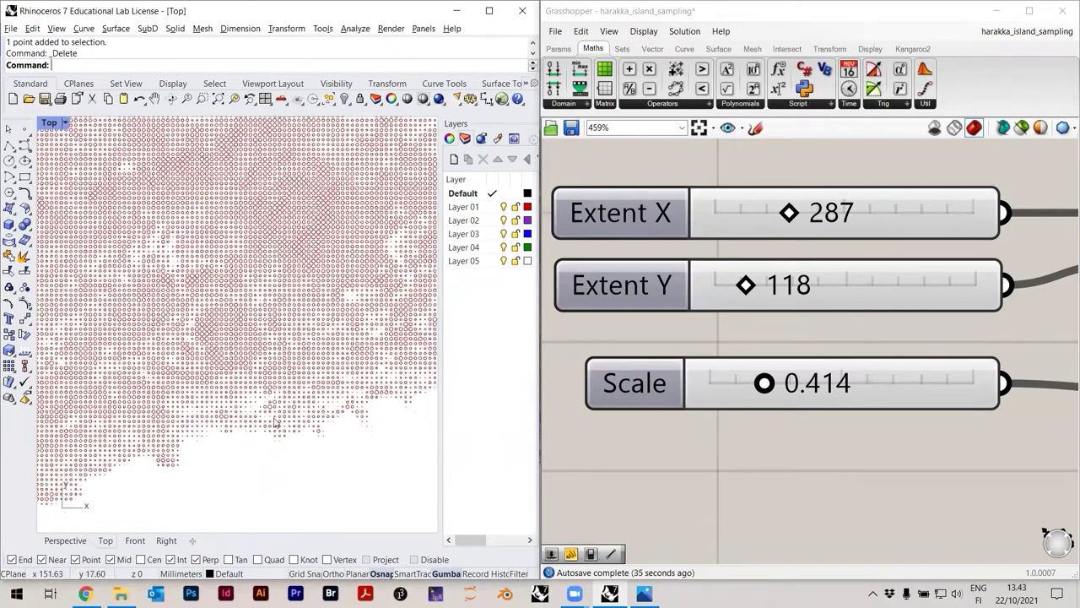
pyautogui.scroll(2, 229, 411)
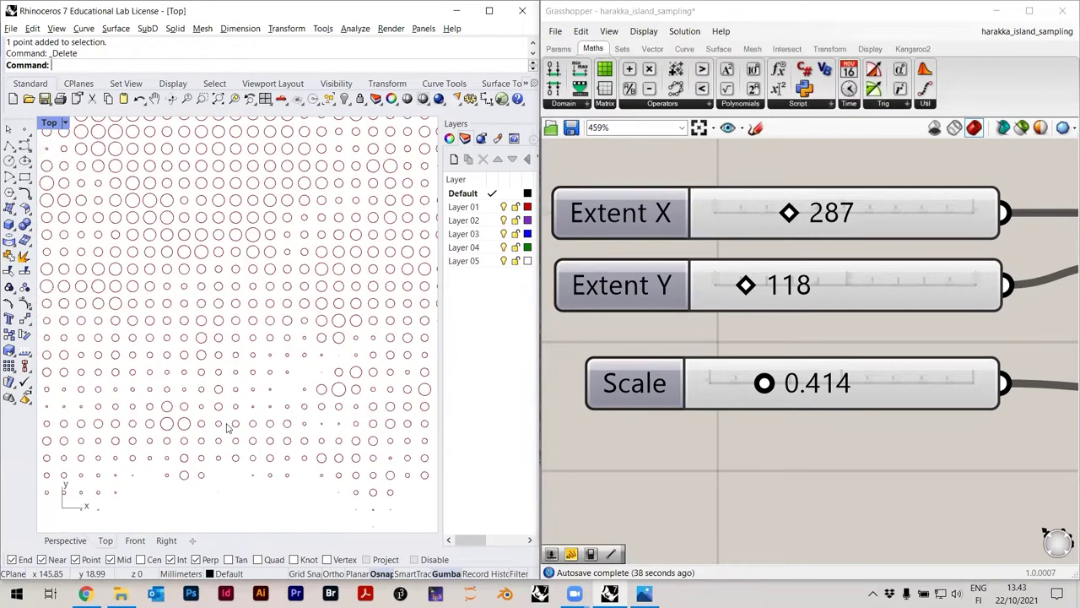
pyautogui.scroll(-2, 284, 414)
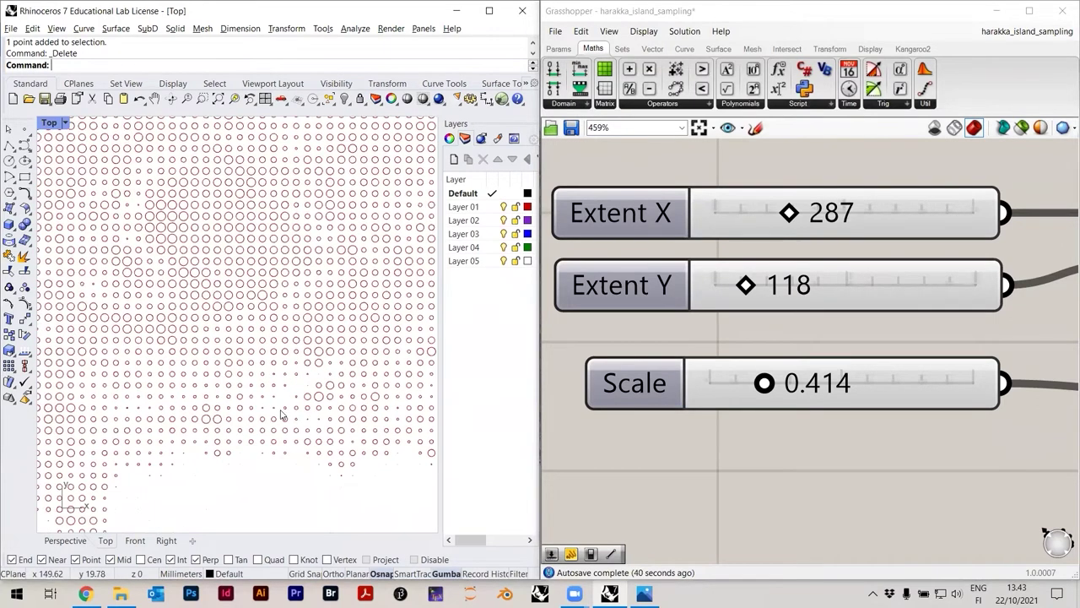
# Review the overall circle pattern and the building and path shapes in the island's western part
pyautogui.scroll(-5, 282, 414)
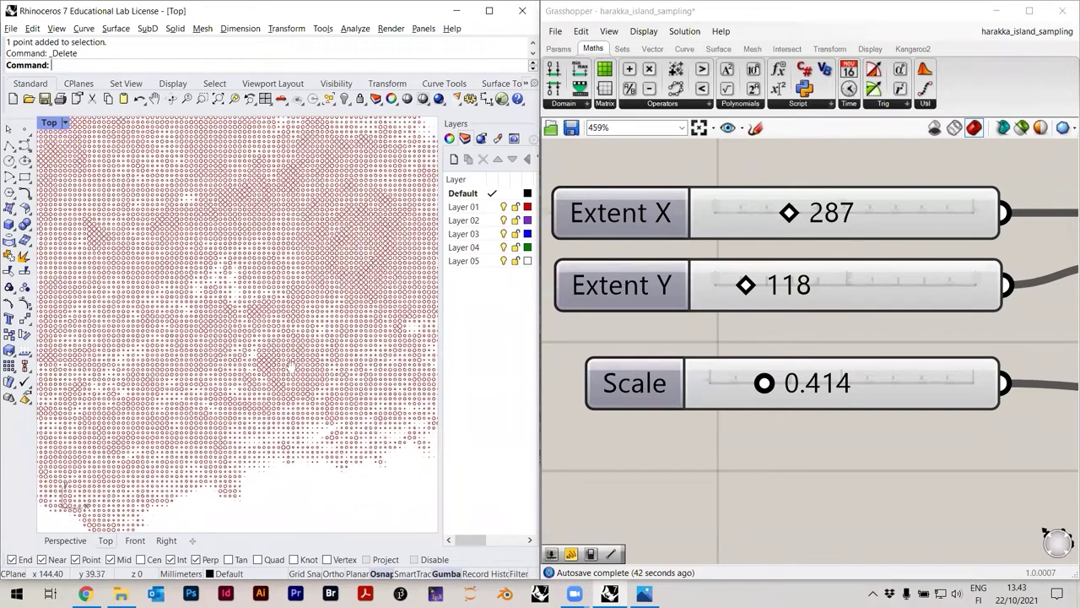
pyautogui.scroll(-2, 289, 365)
pyautogui.scroll(-2, 162, 304)
pyautogui.scroll(3, 202, 318)
pyautogui.scroll(-2, 202, 318)
pyautogui.scroll(5, 236, 328)
pyautogui.scroll(-4, 228, 319)
pyautogui.scroll(3, 325, 314)
pyautogui.scroll(-4, 237, 328)
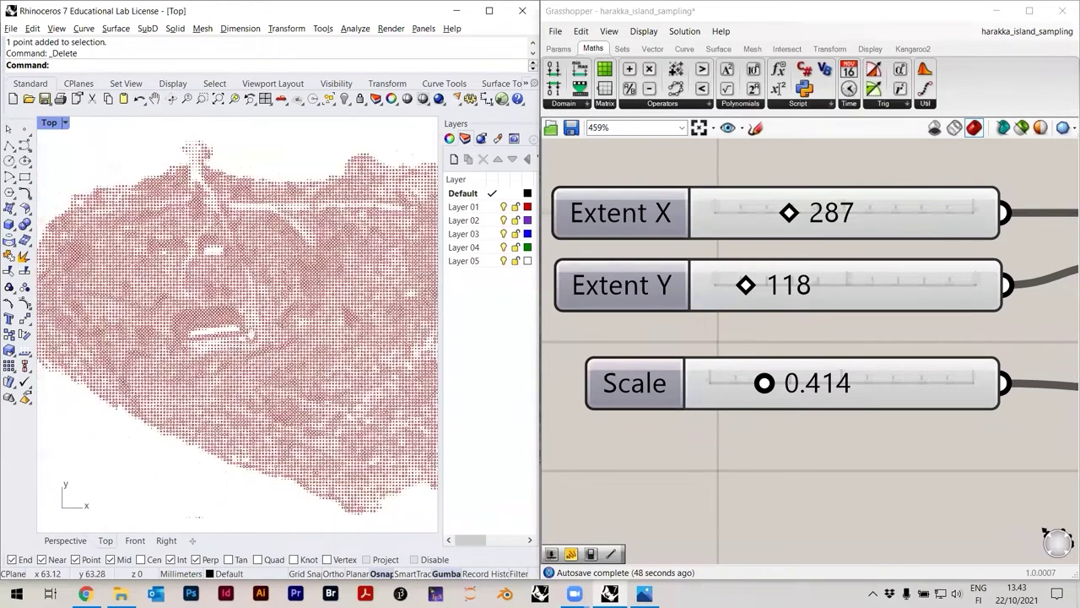
# Examine the circle pattern from the island's middle to its eastern tip, comparing circle sizes up close and from afar
pyautogui.scroll(-2, 251, 336)
pyautogui.scroll(1, 215, 341)
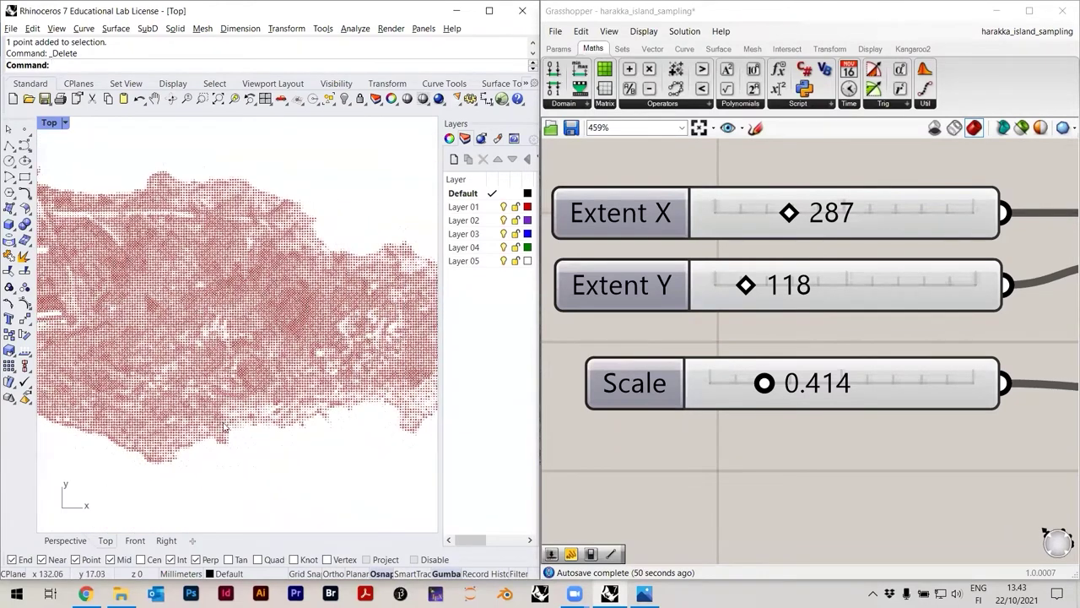
pyautogui.scroll(1, 317, 352)
pyautogui.scroll(2, 287, 366)
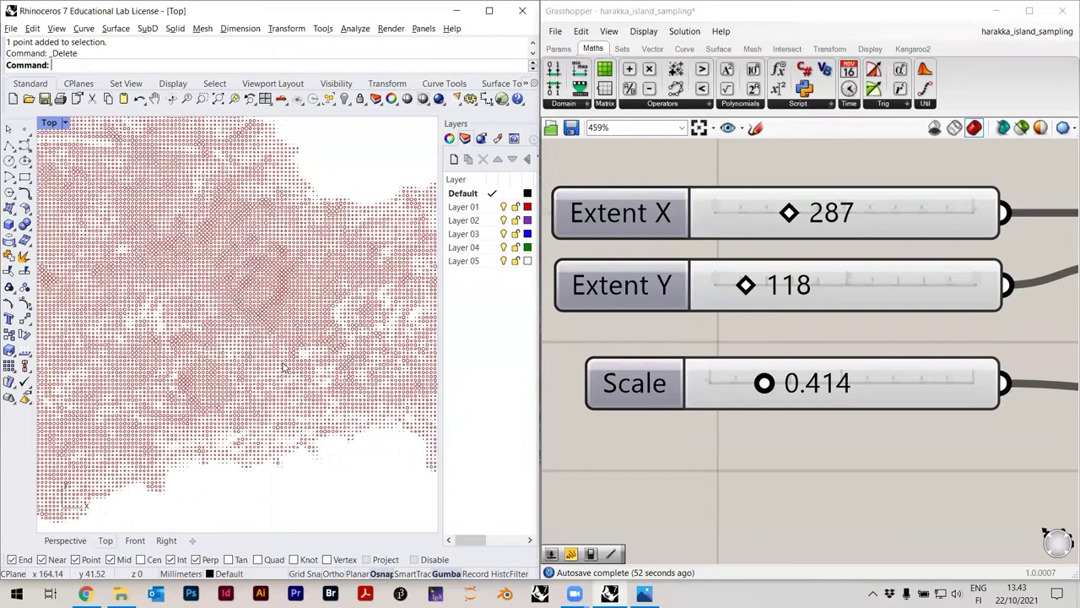
pyautogui.scroll(2, 285, 367)
pyautogui.scroll(2, 286, 368)
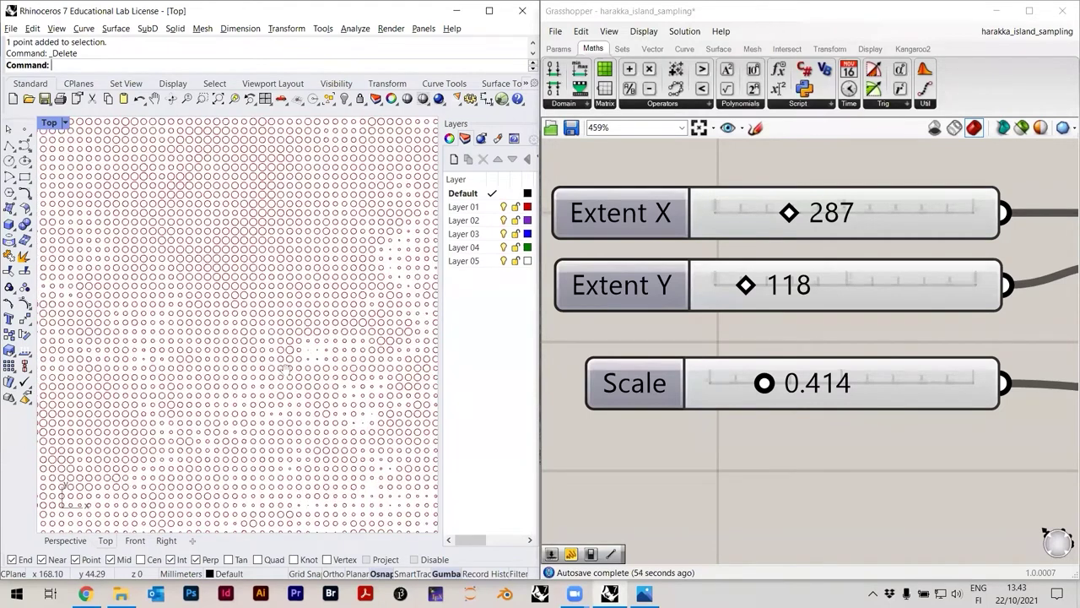
pyautogui.scroll(3, 285, 368)
pyautogui.scroll(4, 221, 354)
pyautogui.scroll(-4, 222, 353)
pyautogui.moveTo(258, 339); pyautogui.dragTo(240, 335, button='right')
pyautogui.scroll(-4, 241, 337)
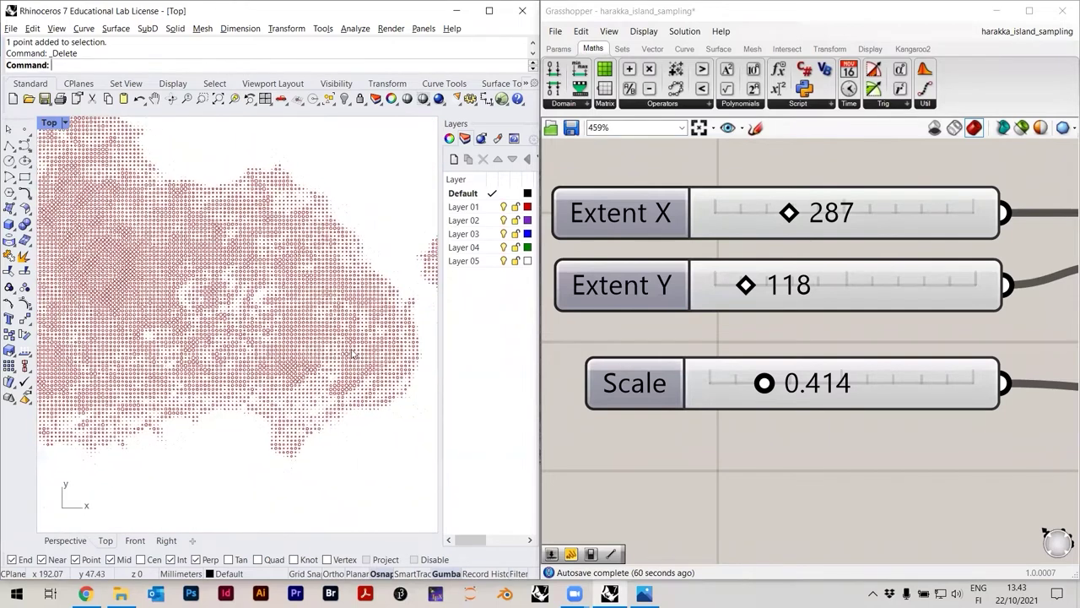
pyautogui.scroll(3, 354, 357)
pyautogui.scroll(-1, 321, 365)
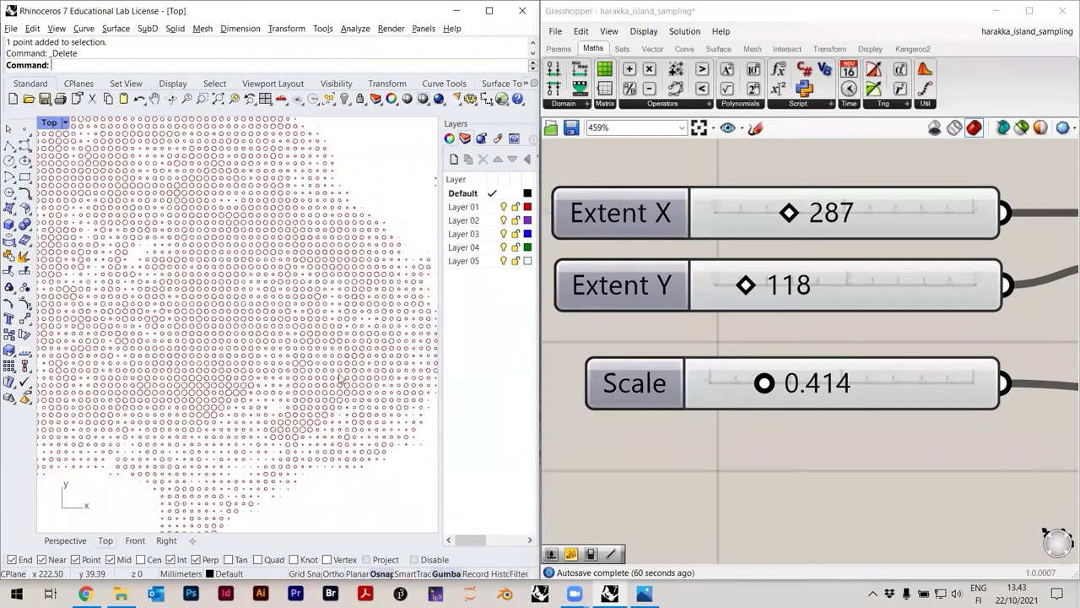
pyautogui.scroll(-5, 353, 334)
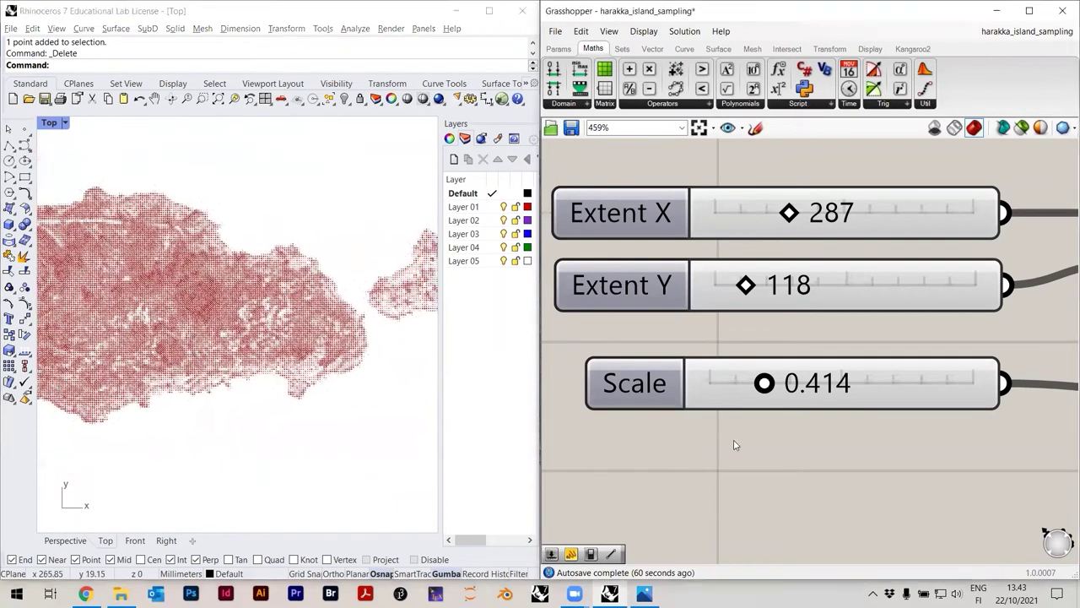
# Set the Scale slider to 0.5
pyautogui.doubleClick(865, 388)
pyautogui.write('0.5')
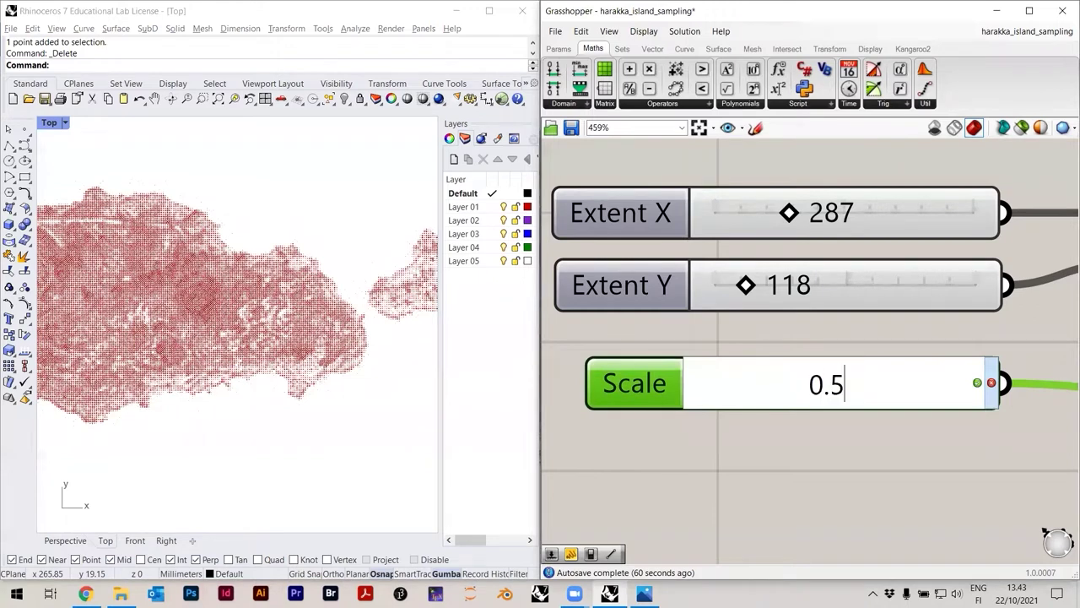
pyautogui.press('Return')
pyautogui.scroll(-3, 775, 311)
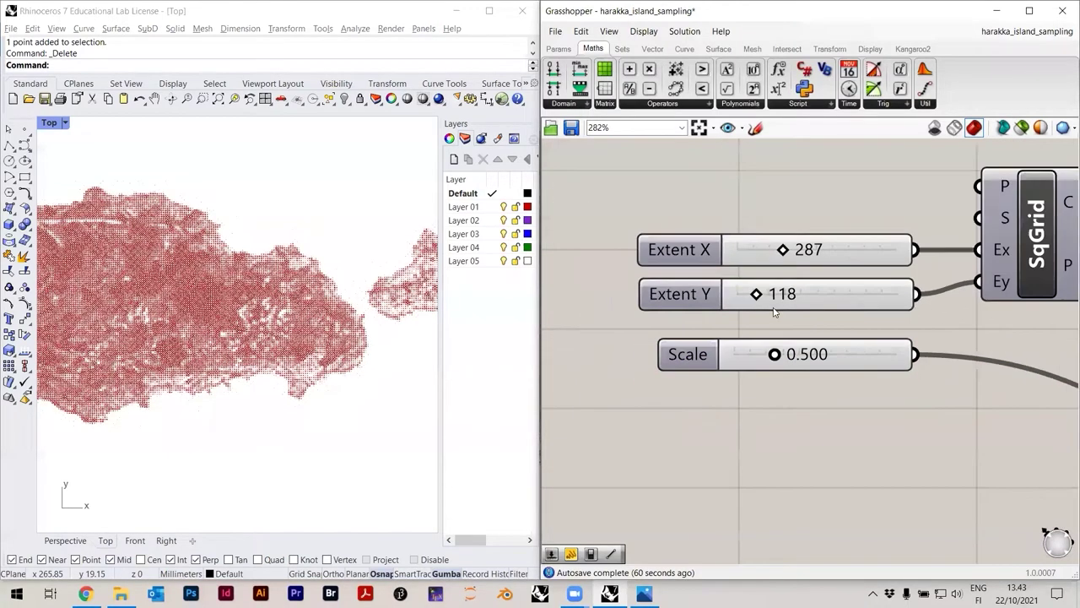
# Check the complete chain of components and save the harakka_island_sampling definition
pyautogui.scroll(-4, 850, 325)
pyautogui.moveTo(901, 341); pyautogui.dragTo(747, 325, button='right')
pyautogui.scroll(-2, 747, 324)
pyautogui.click(960, 388)
pyautogui.moveTo(960, 384); pyautogui.dragTo(1017, 353)
pyautogui.click(853, 363)
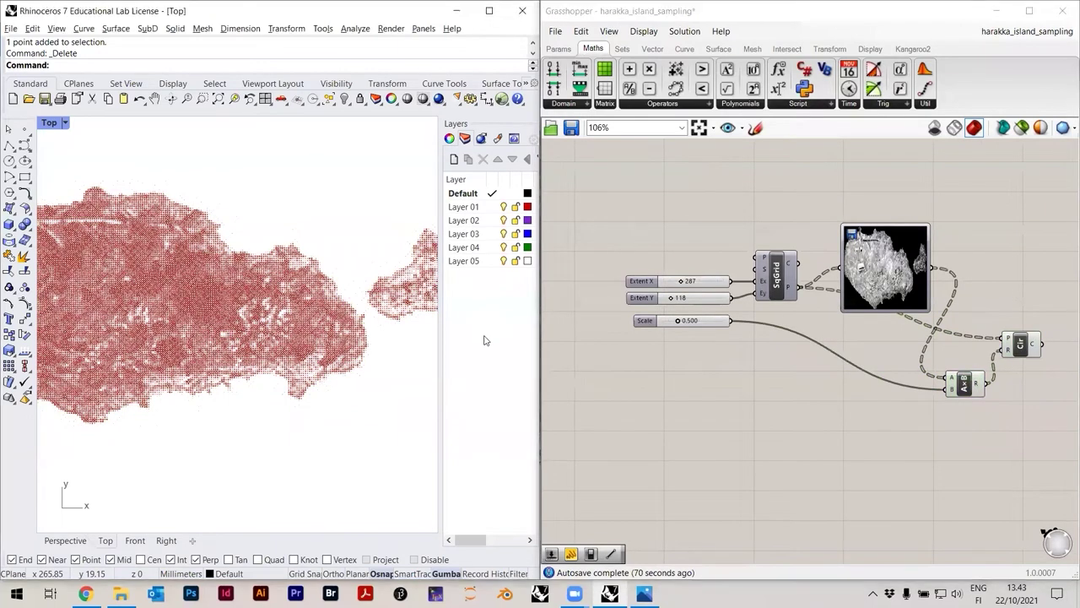
pyautogui.click(404, 407)
pyautogui.click(628, 401)
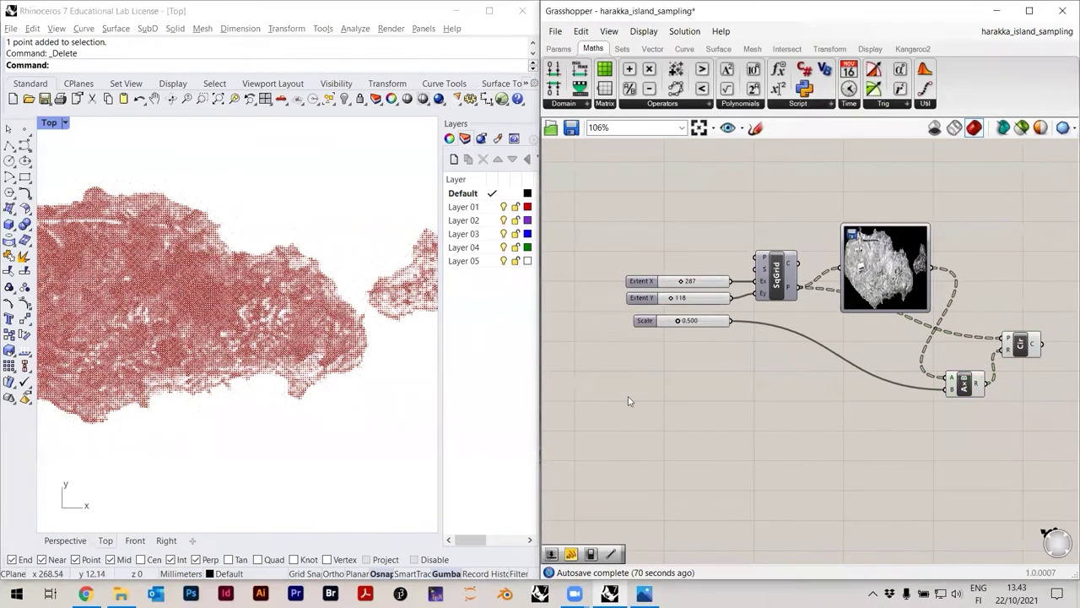
pyautogui.hotkey('ctrl', 's')
# Review the rescaled circles across the island and bake the Circle component's output into Rhino with colour by layer
pyautogui.click(268, 325)
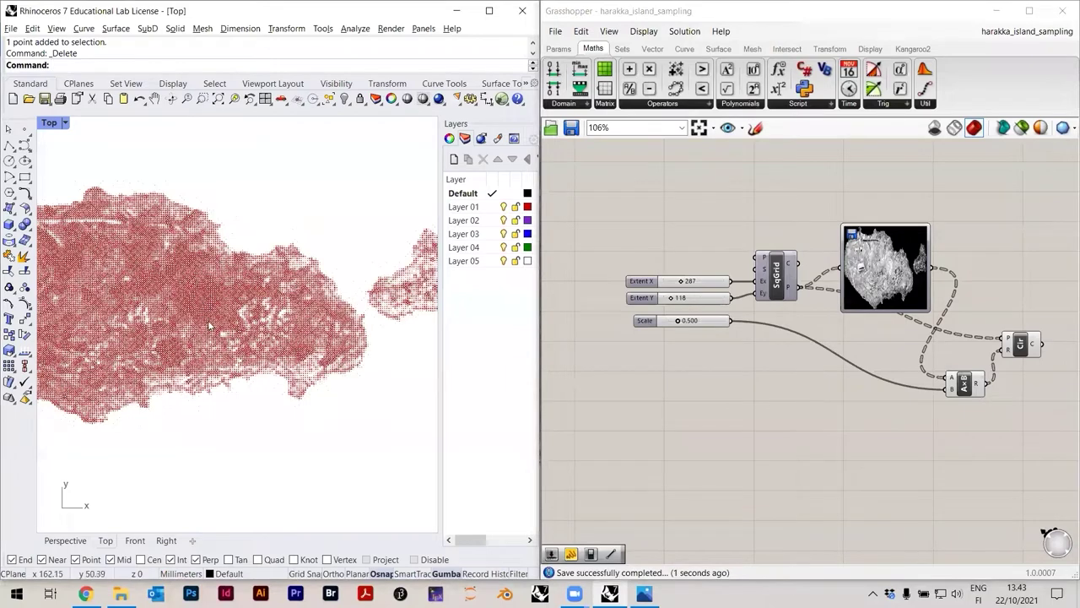
pyautogui.scroll(5, 160, 329)
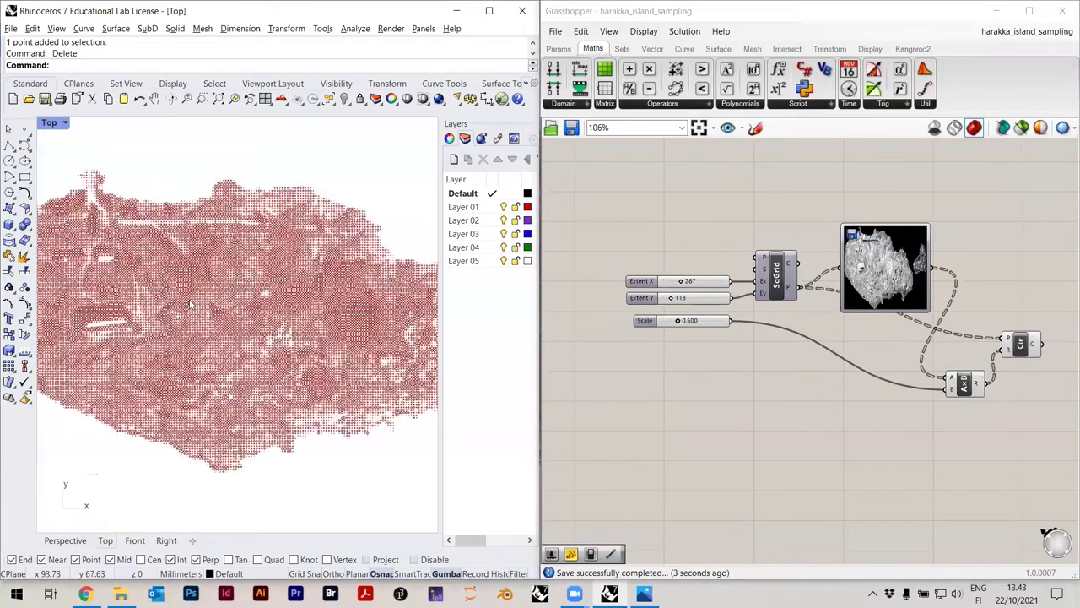
pyautogui.scroll(4, 249, 337)
pyautogui.scroll(-5, 272, 314)
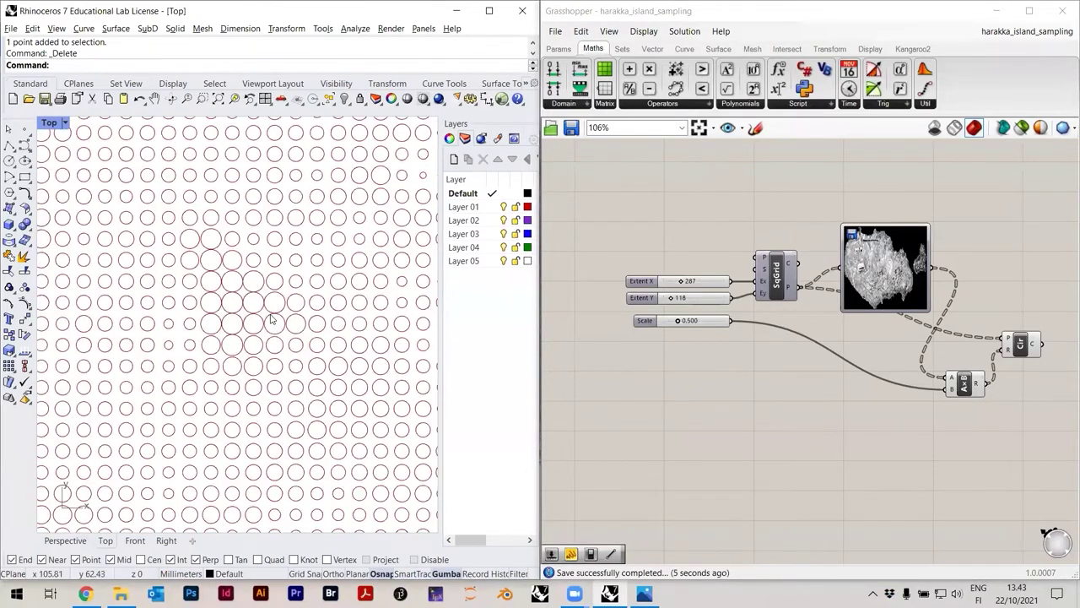
pyautogui.scroll(-6, 272, 316)
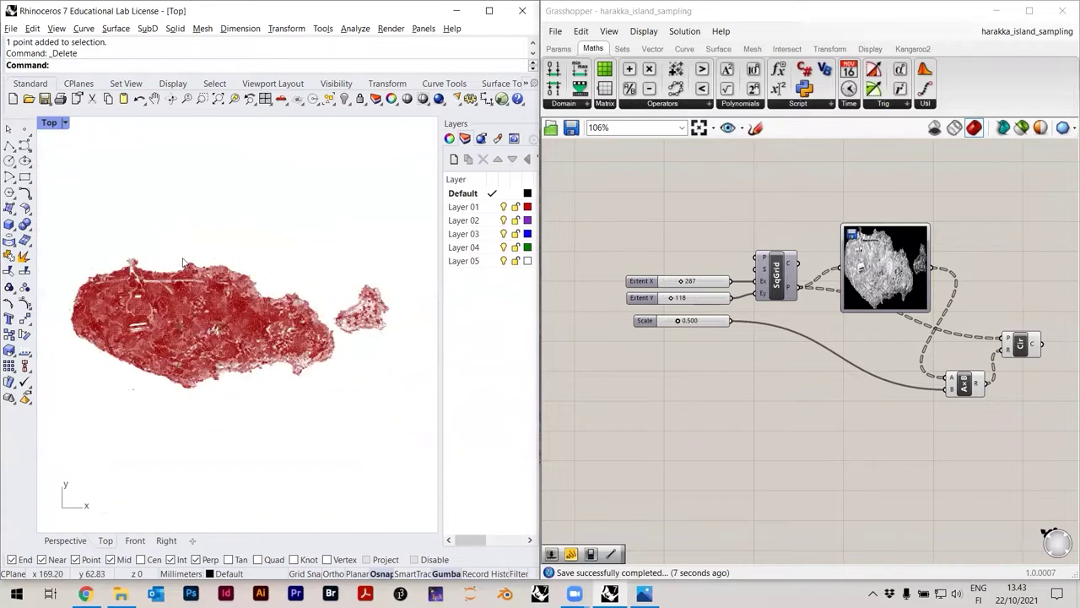
pyautogui.click(878, 417)
pyautogui.click(1021, 348)
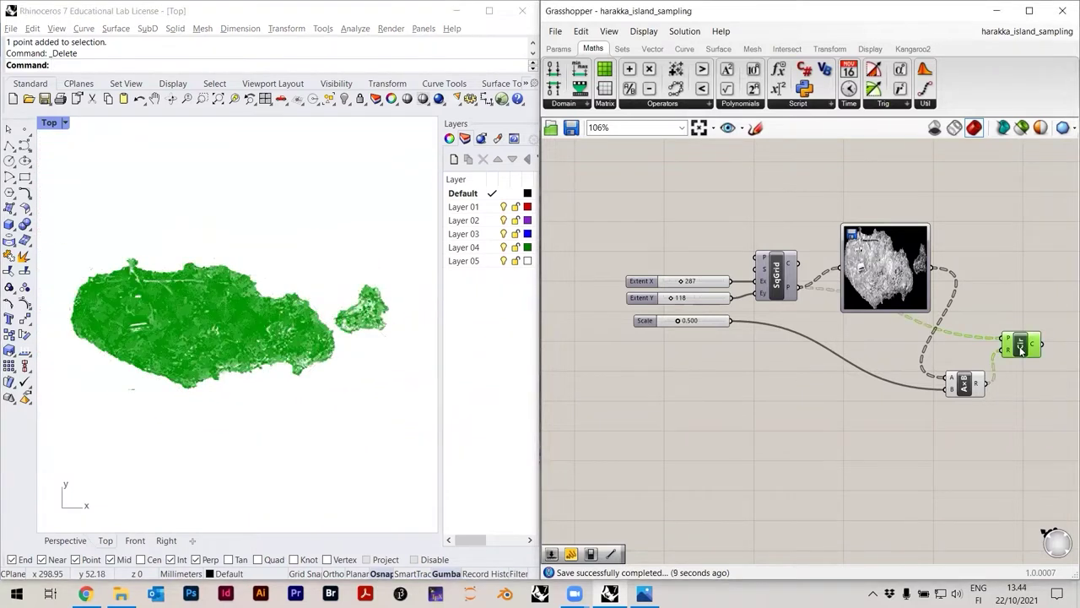
pyautogui.rightClick(1021, 346)
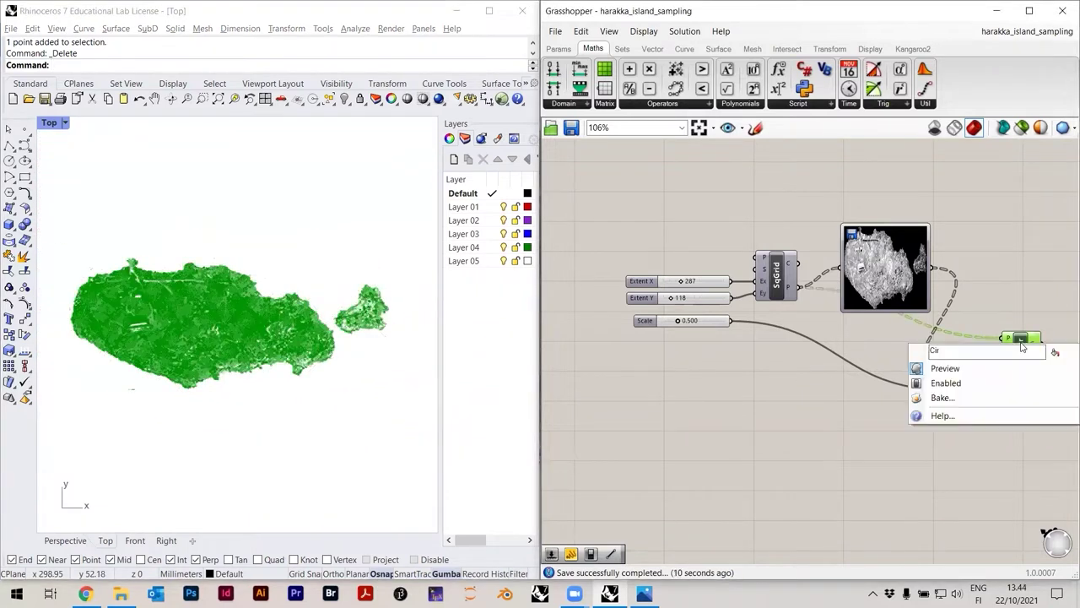
pyautogui.click(943, 399)
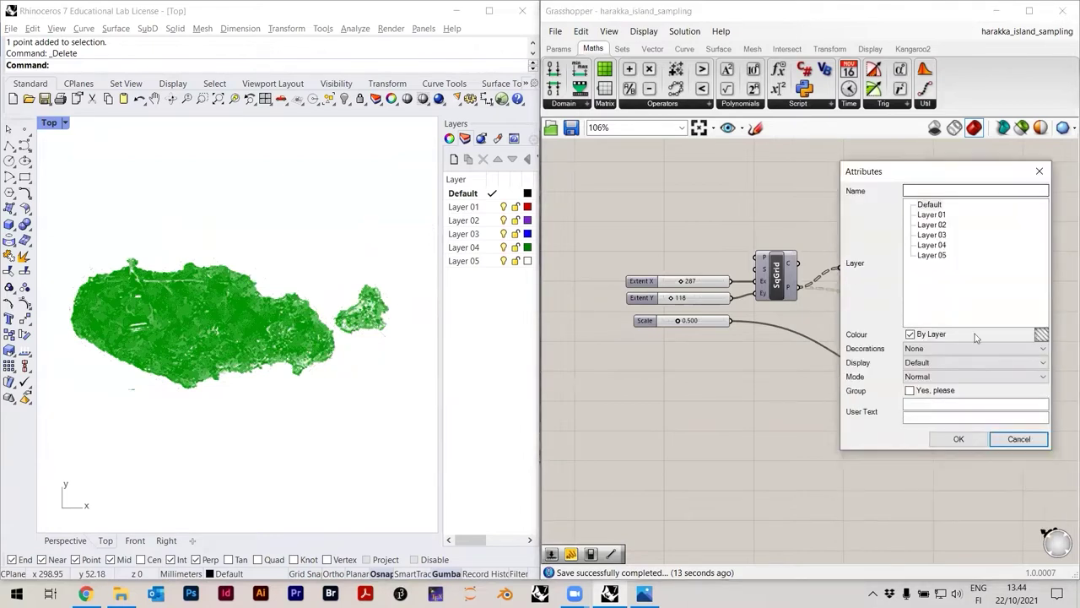
pyautogui.click(961, 440)
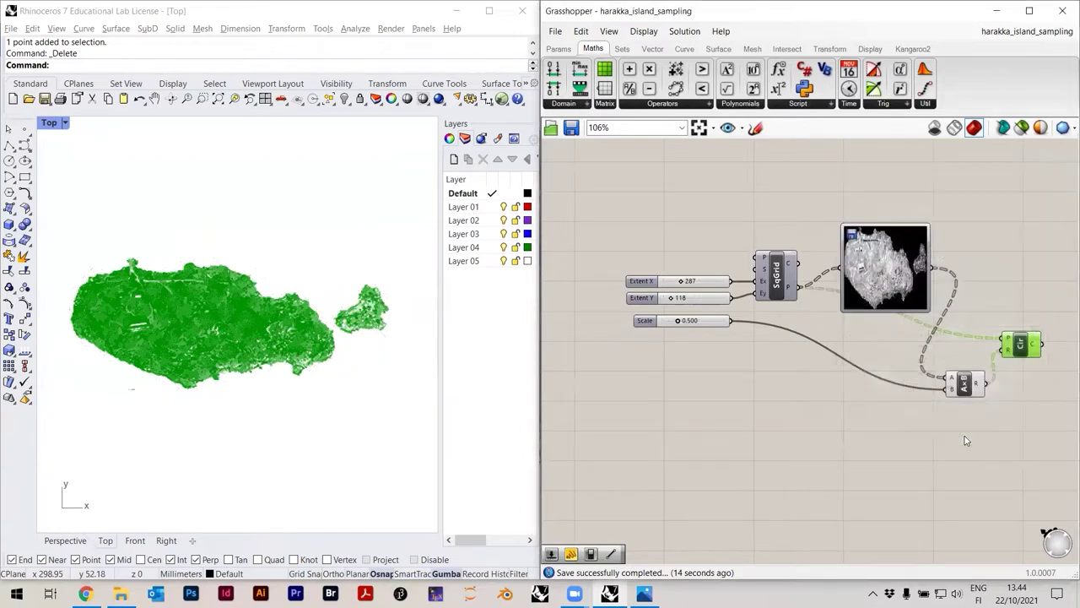
pyautogui.click(1012, 399)
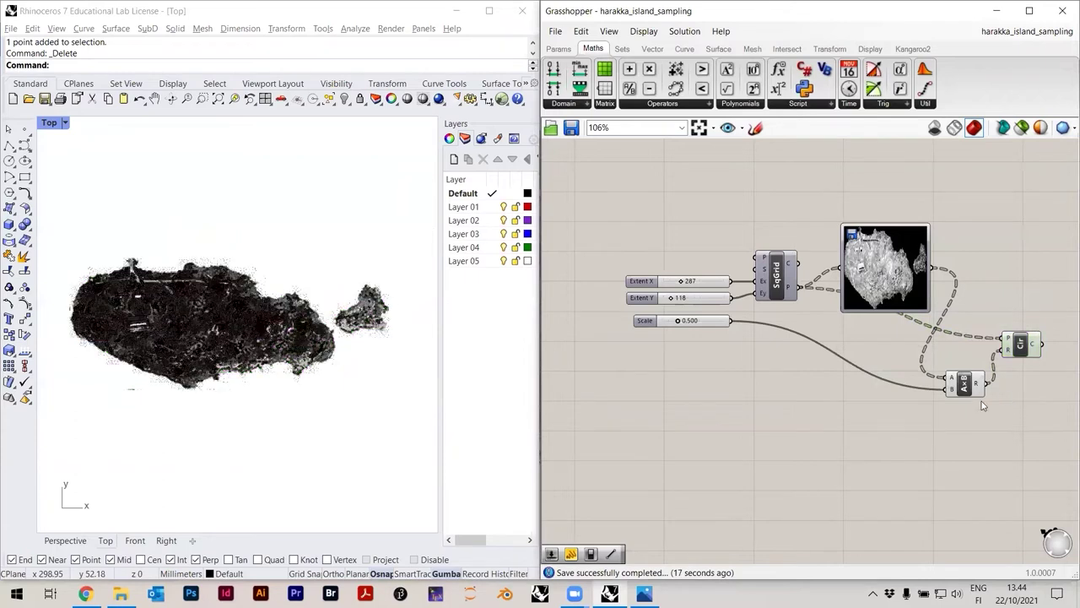
pyautogui.click(901, 287)
pyautogui.click(966, 388)
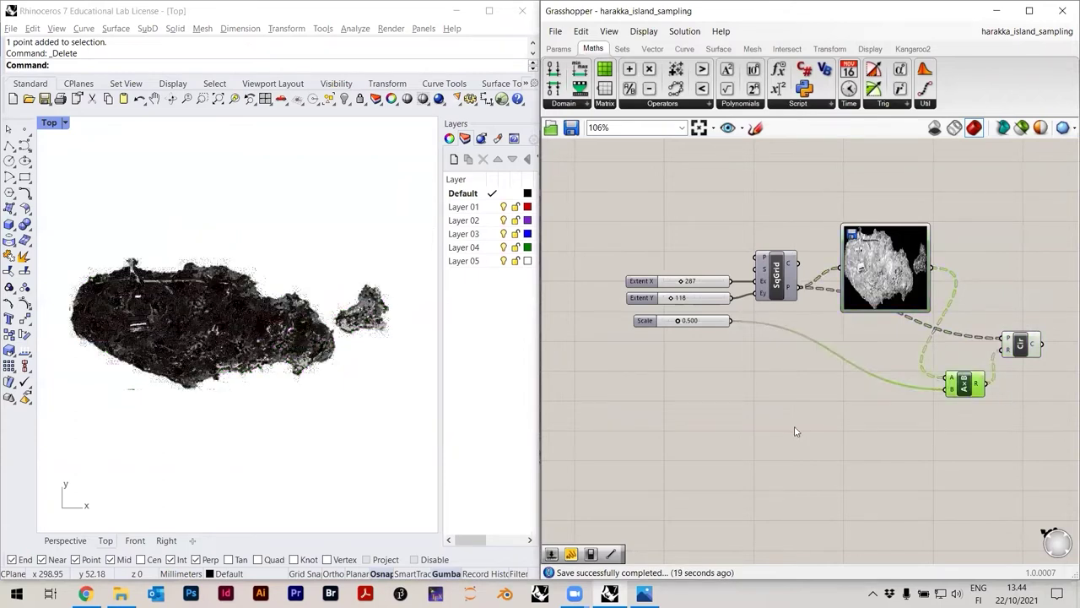
pyautogui.click(796, 431)
# Move one baked circle in the island's interior off its grid position and undo the move
pyautogui.scroll(10, 213, 330)
pyautogui.scroll(7, 218, 327)
pyautogui.click(235, 317)
pyautogui.scroll(6, 236, 314)
pyautogui.scroll(-15, 298, 336)
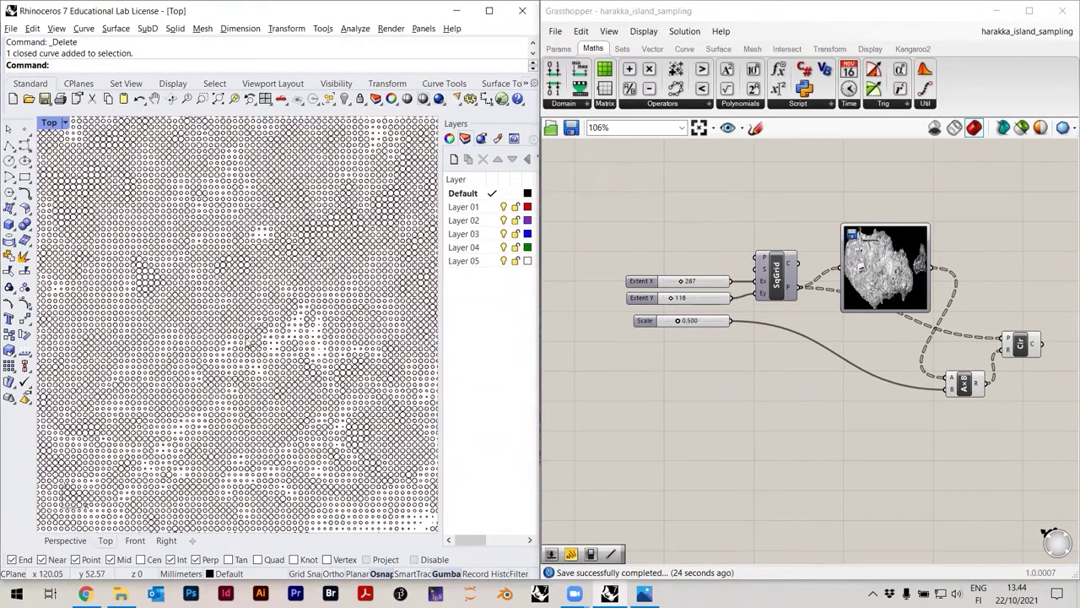
pyautogui.scroll(10, 264, 341)
pyautogui.click(287, 316)
pyautogui.scroll(2, 284, 314)
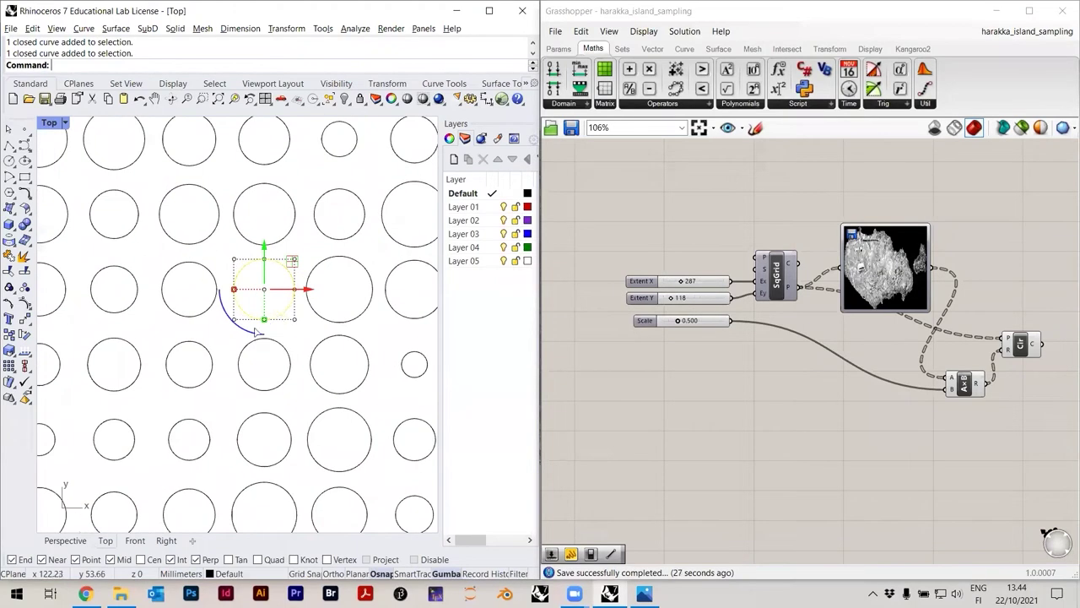
pyautogui.moveTo(256, 319); pyautogui.dragTo(185, 370)
pyautogui.click(306, 334)
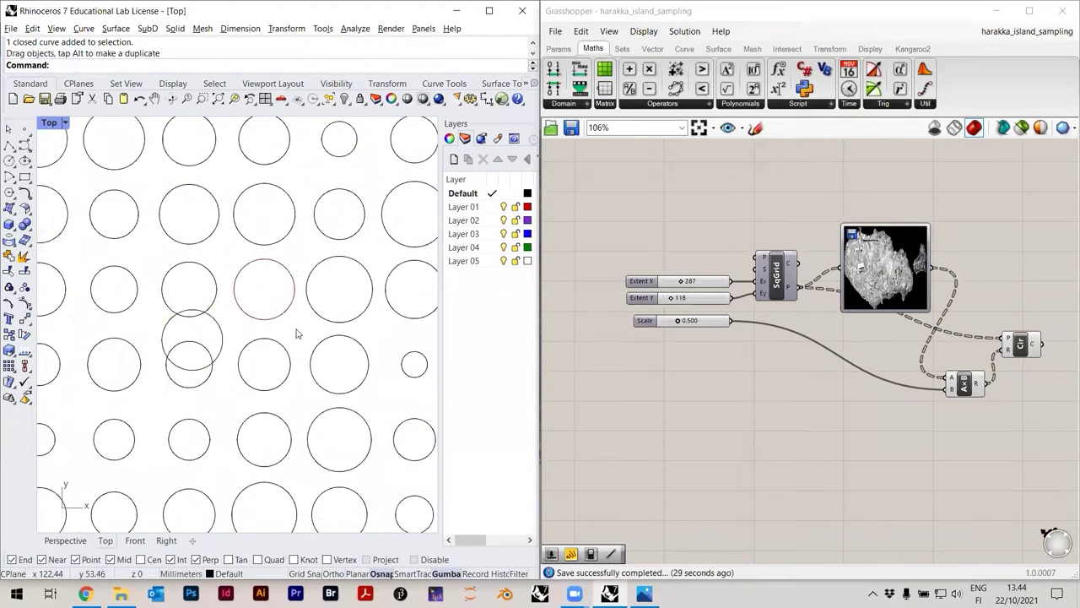
pyautogui.hotkey('ctrl', 'z')
pyautogui.click(310, 336)
# Delete a rectangular block of baked circles along the island's southern shore, then undo the deletion and clear the selection
pyautogui.scroll(-15, 310, 336)
pyautogui.moveTo(363, 498); pyautogui.dragTo(214, 294)
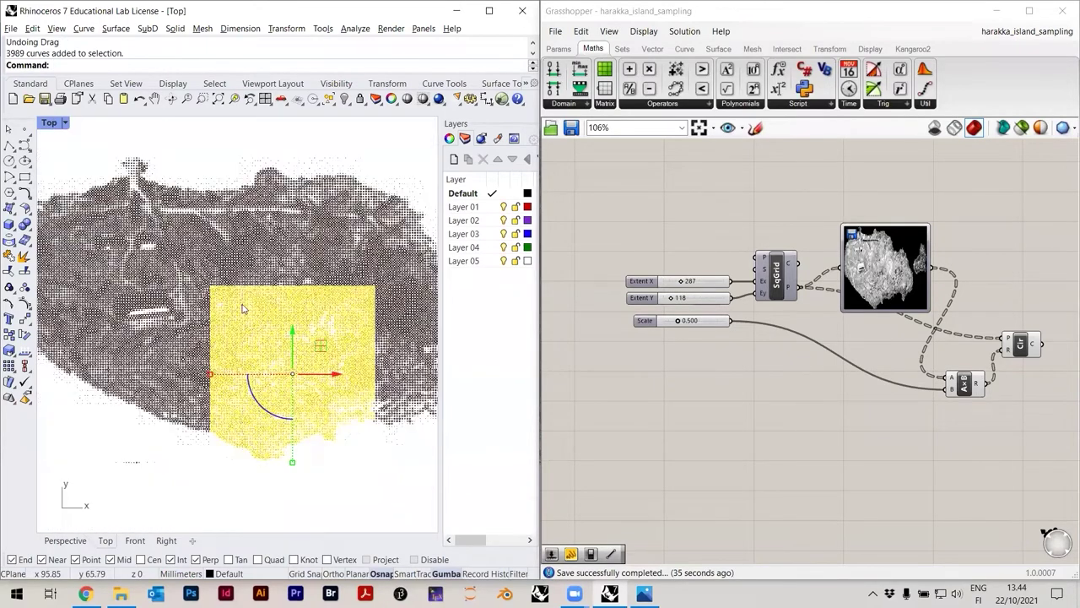
pyautogui.moveTo(355, 483); pyautogui.dragTo(214, 316)
pyautogui.press('Delete')
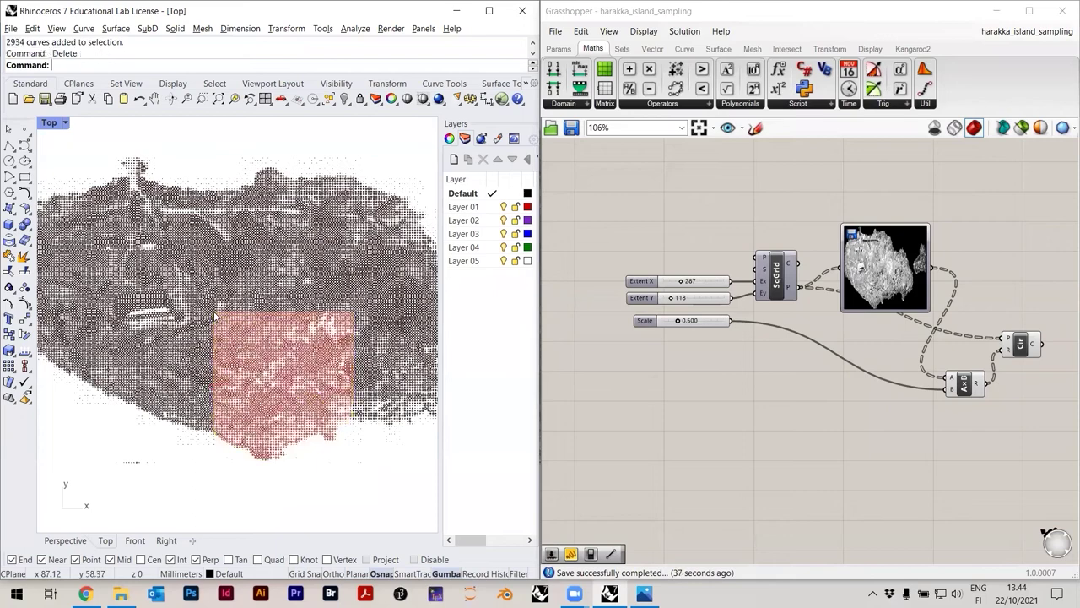
pyautogui.scroll(3, 228, 361)
pyautogui.hotkey('ctrl', 'z')
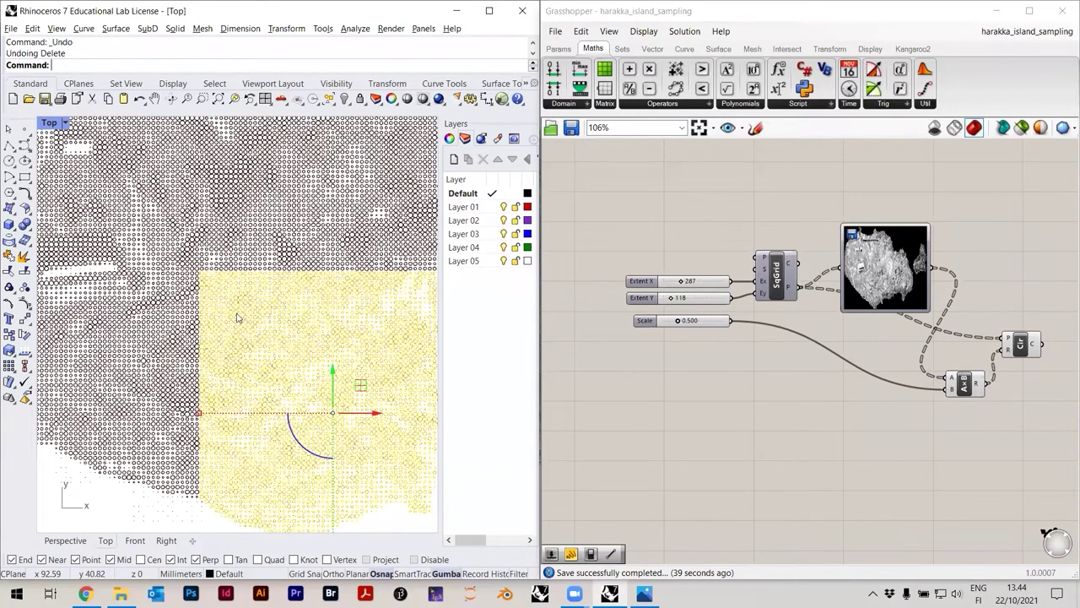
pyautogui.scroll(-5, 238, 346)
pyautogui.press('Escape')
pyautogui.scroll(-6, 230, 308)
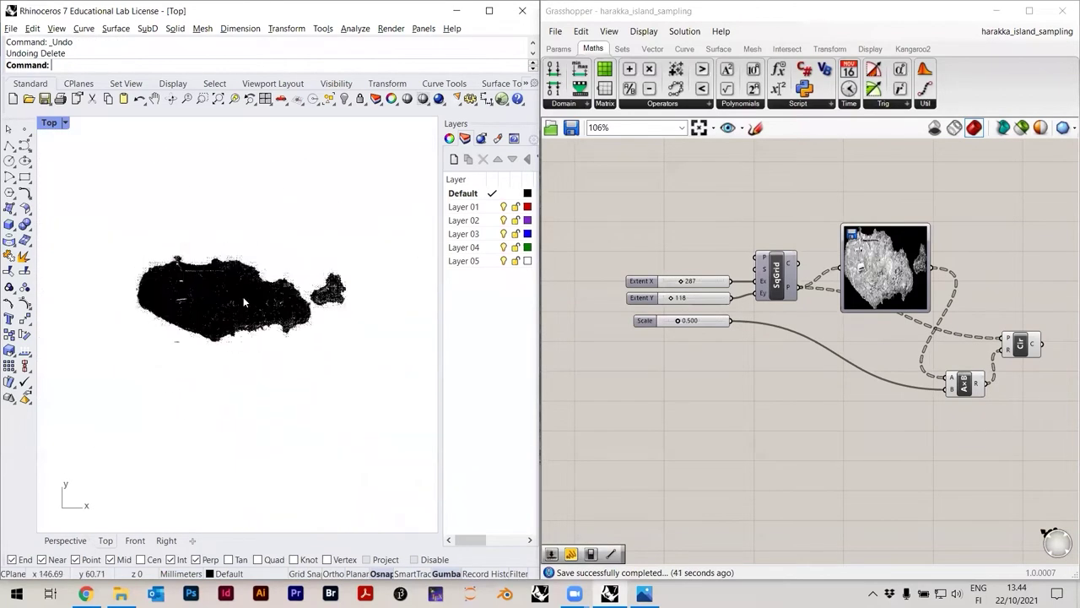
pyautogui.scroll(2, 253, 305)
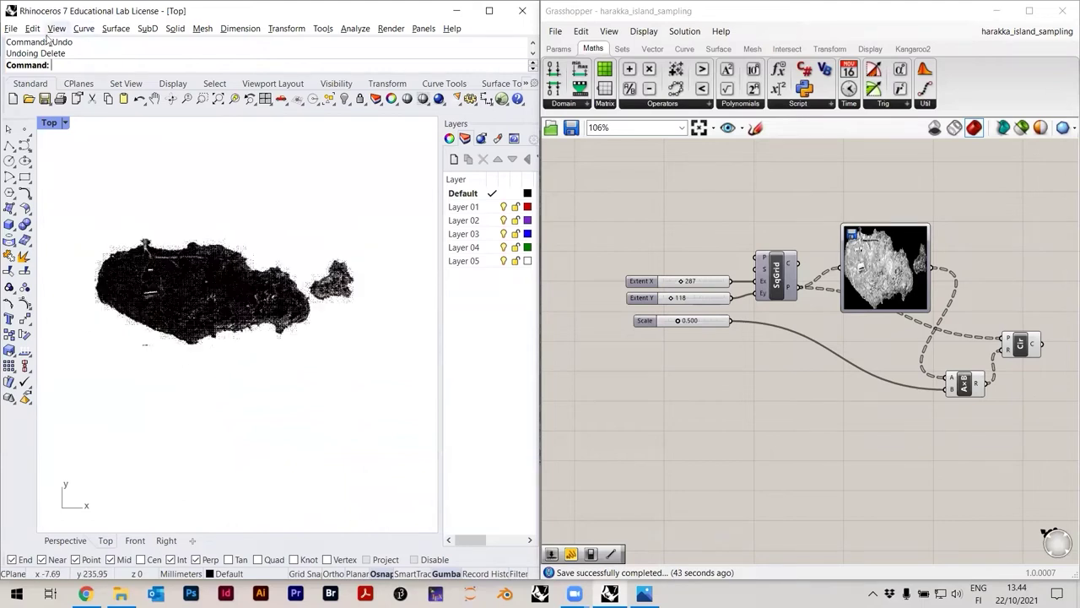
# Start saving the Rhino model under a new name, choosing 2021_BasicsDigitalStorytelling > TUTORIALS > 04_Modeling as the destination folder
pyautogui.click(11, 28)
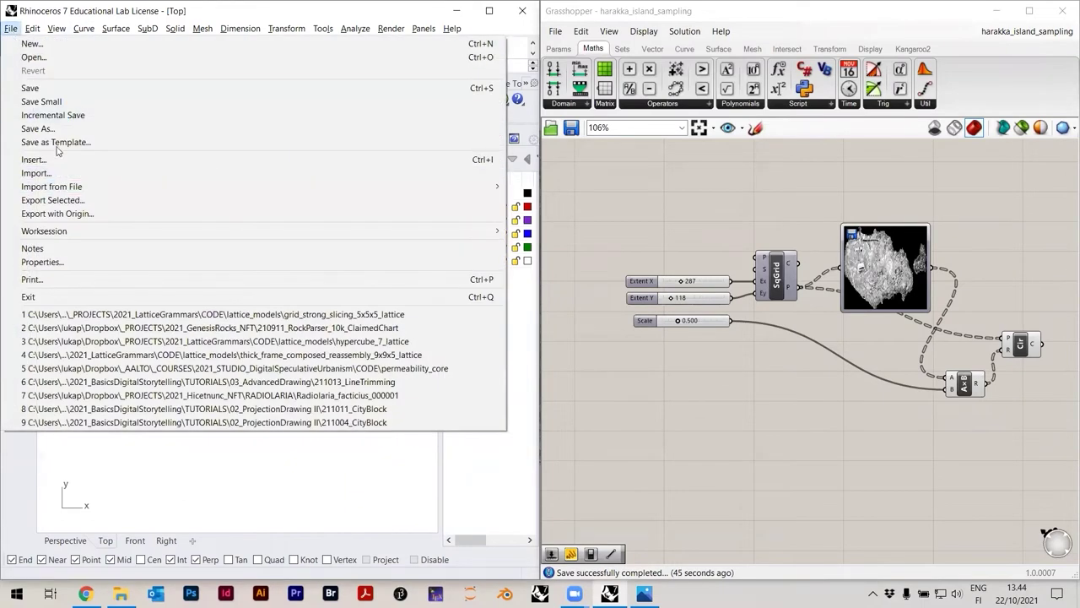
pyautogui.click(38, 128)
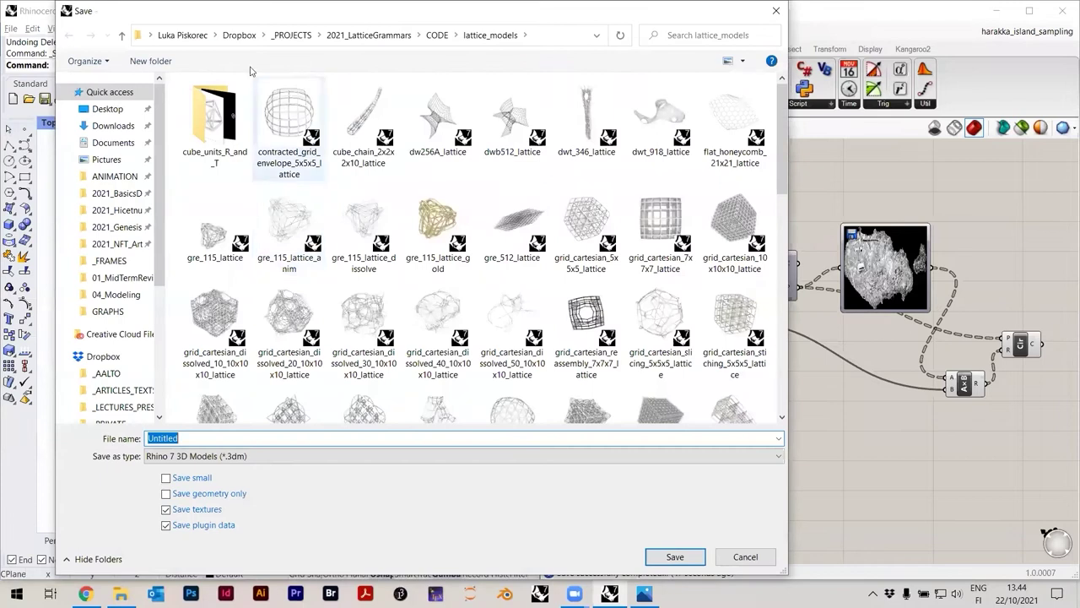
pyautogui.click(115, 175)
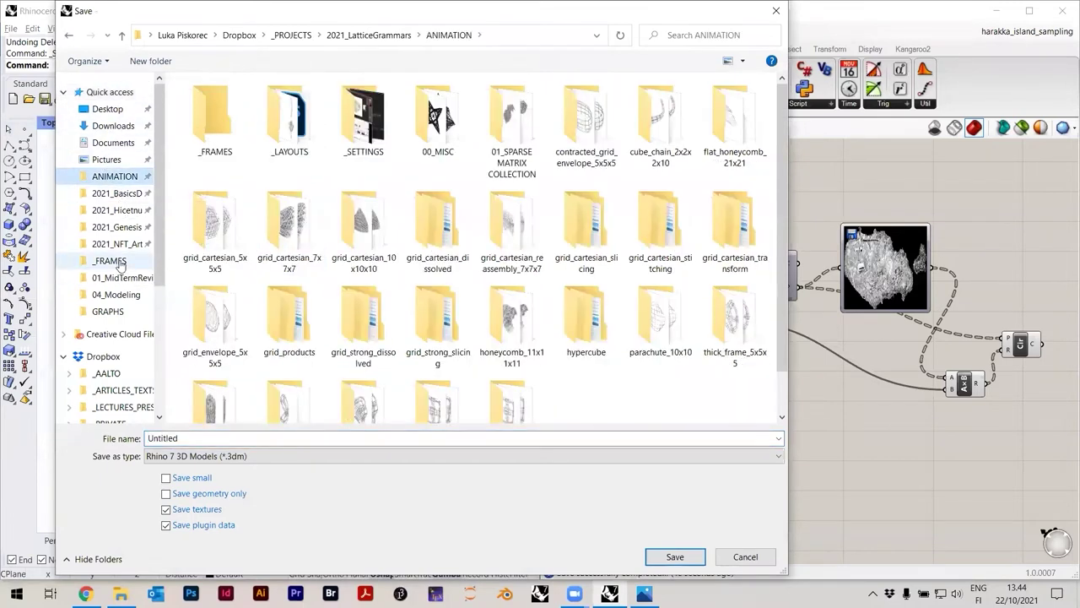
pyautogui.click(107, 374)
pyautogui.click(224, 150)
pyautogui.doubleClick(224, 149)
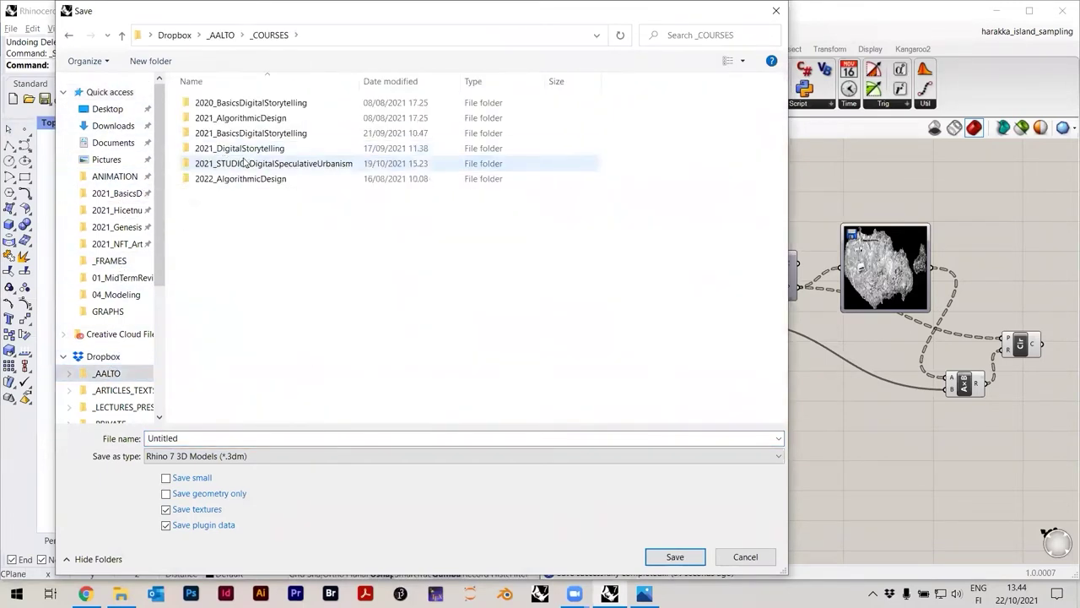
pyautogui.click(117, 193)
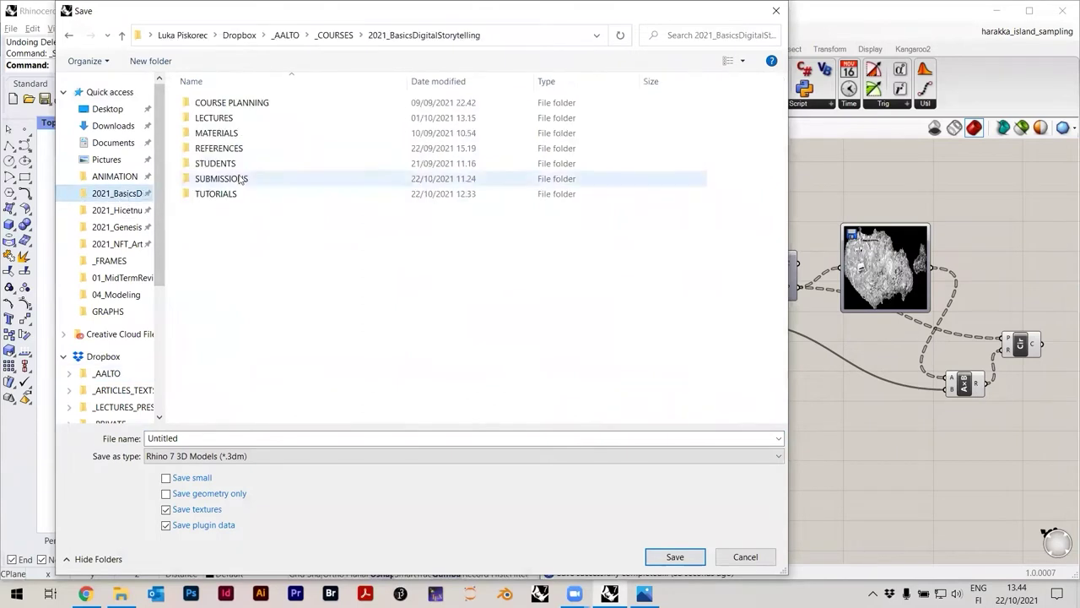
pyautogui.doubleClick(216, 194)
pyautogui.doubleClick(217, 164)
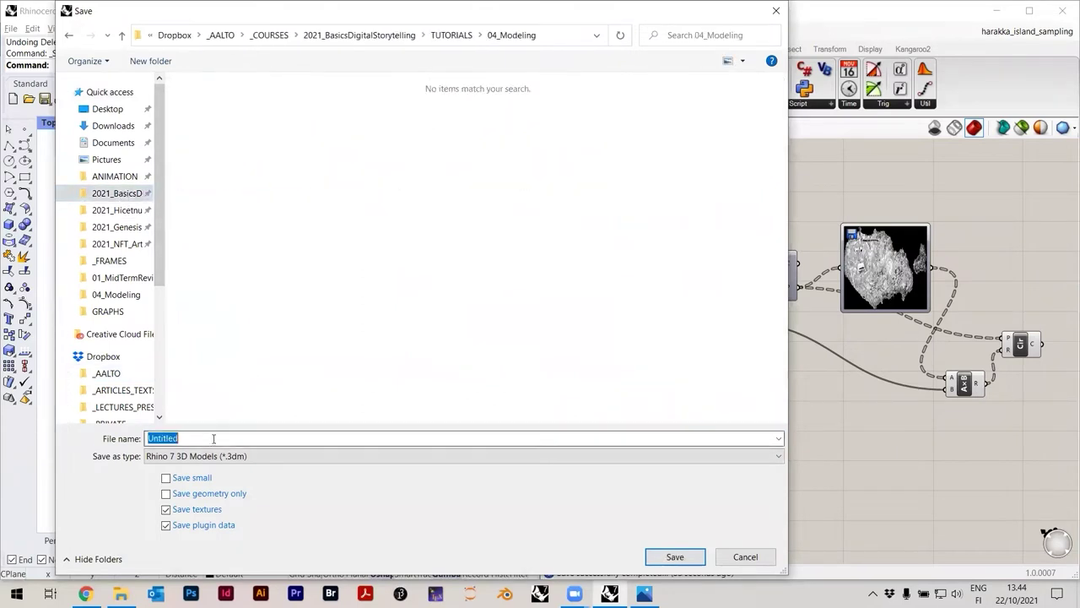
# Save the baked circles as harakka_island_01 in AutoCAD Drawing Exchange (*.dxf) format with the Default export scheme
pyautogui.write('har')
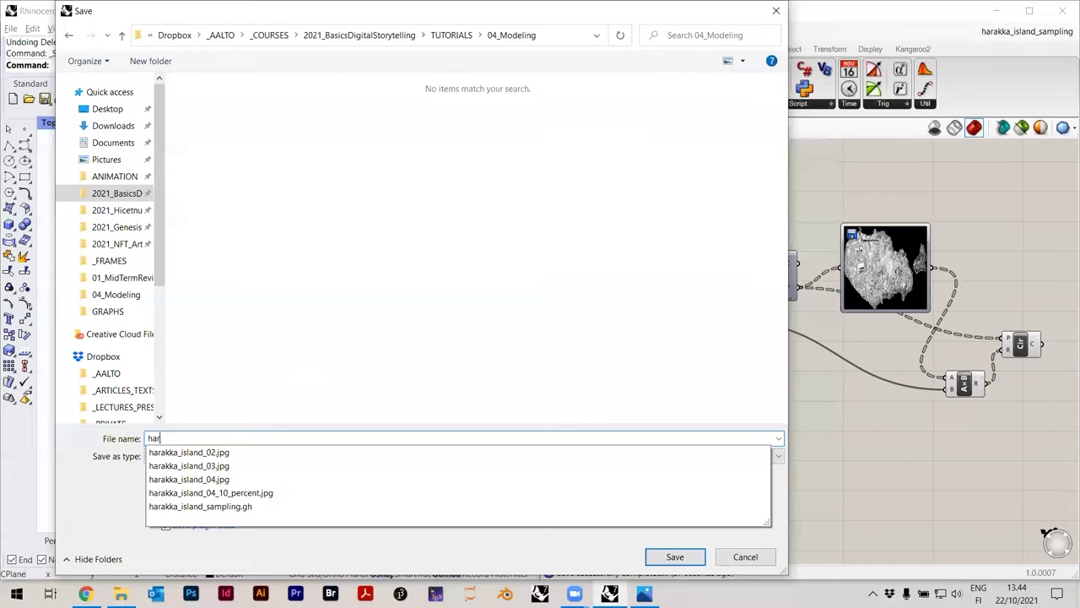
pyautogui.write('akka_island_01')
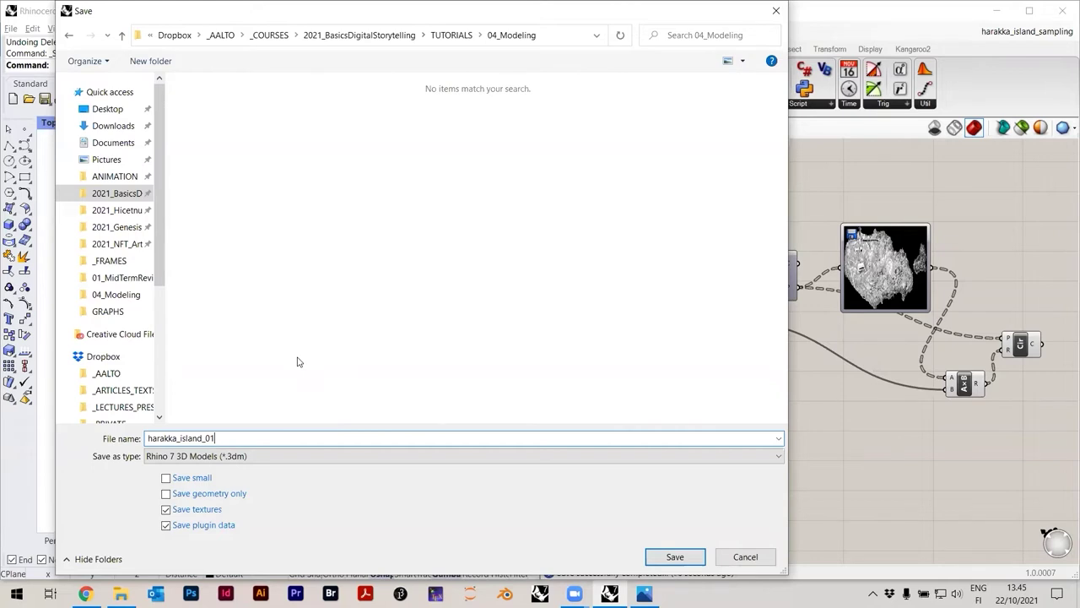
pyautogui.click(221, 456)
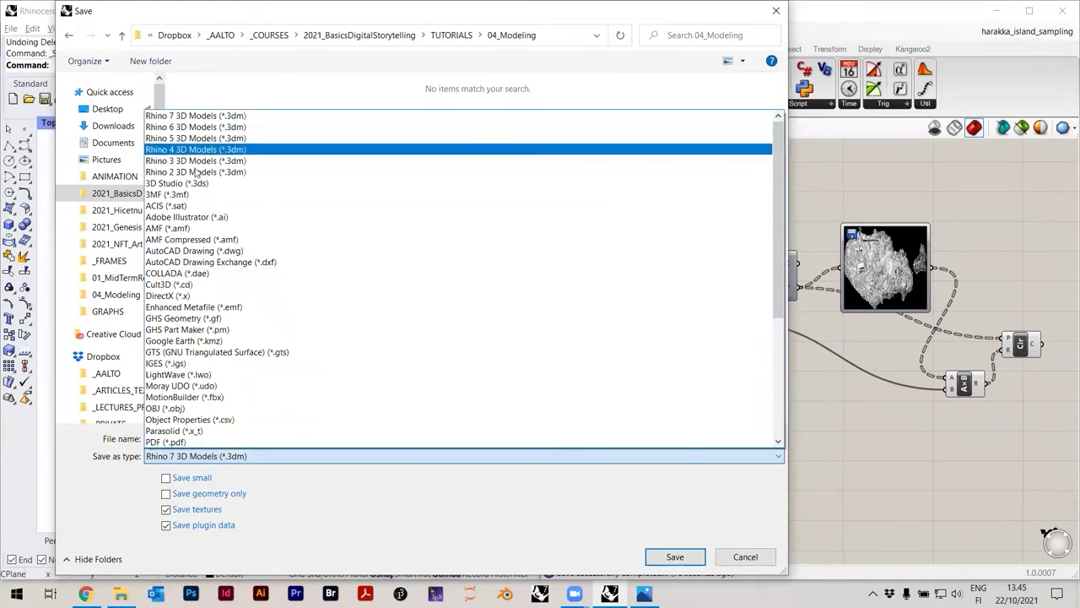
pyautogui.click(275, 262)
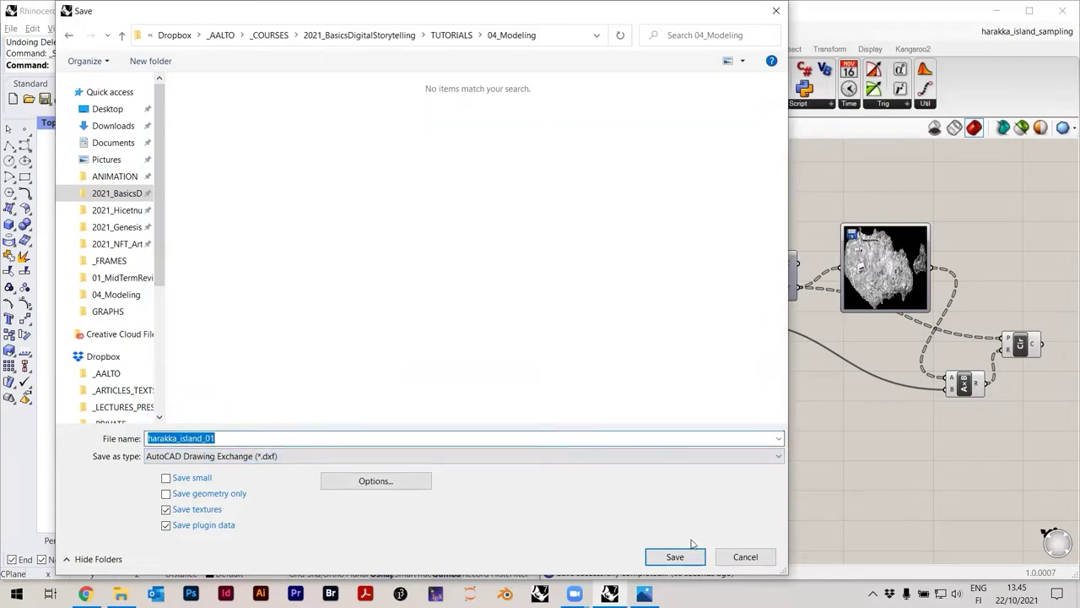
pyautogui.click(675, 558)
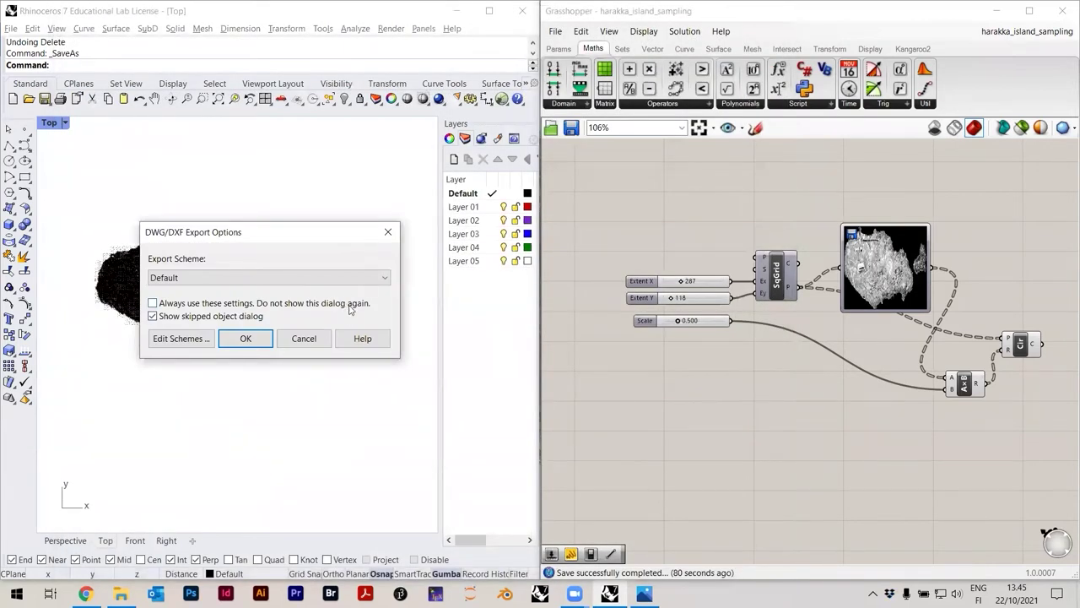
pyautogui.click(339, 280)
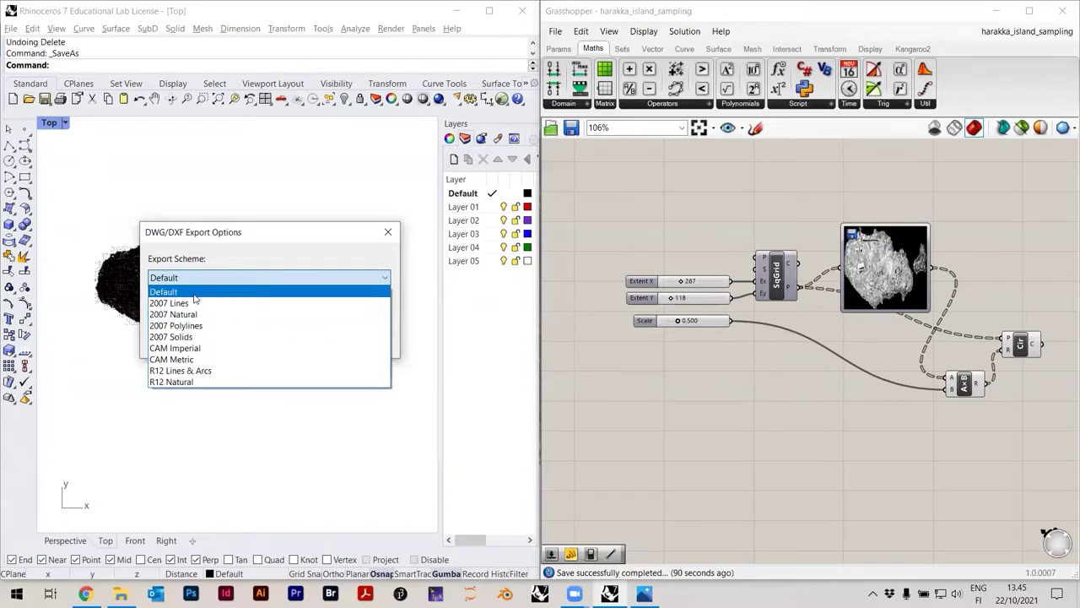
pyautogui.click(220, 275)
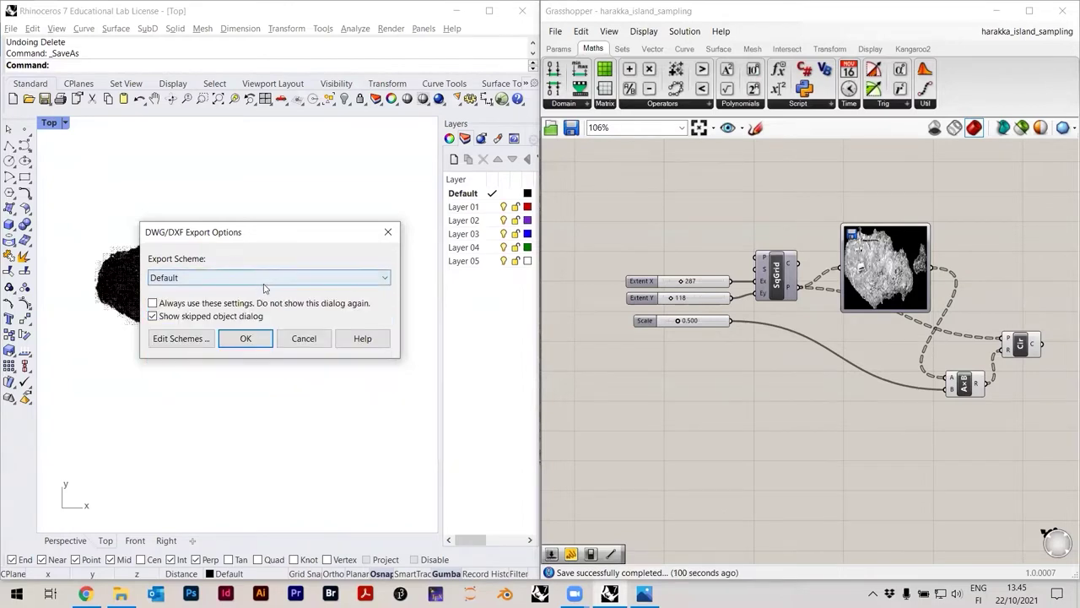
pyautogui.click(258, 339)
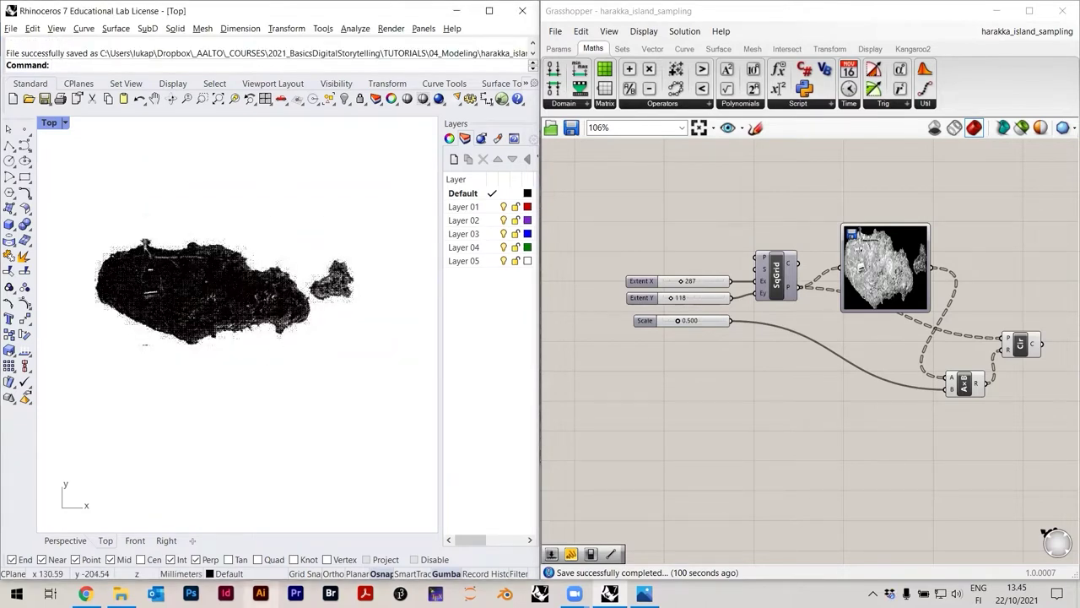
# Switch to Adobe Illustrator and maximise its window
pyautogui.click(260, 594)
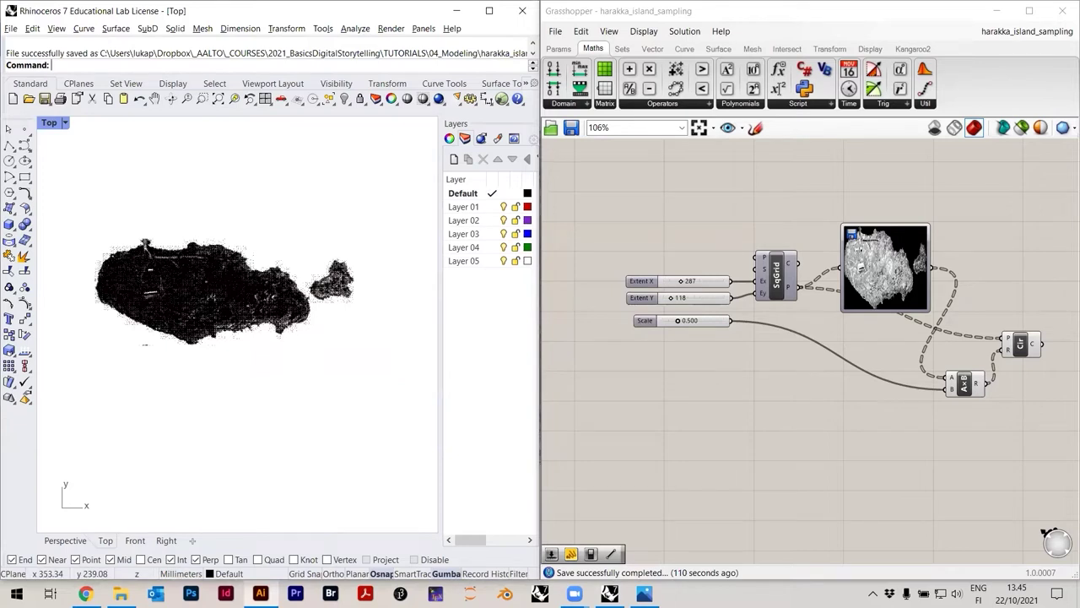
pyautogui.press('super+Up')
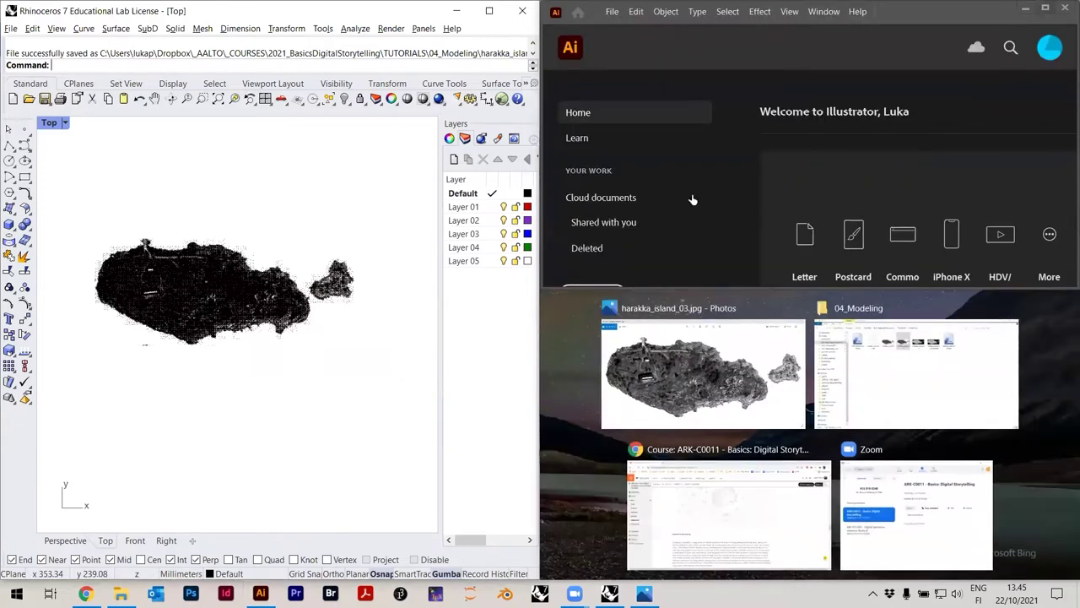
pyautogui.press('super+Up')
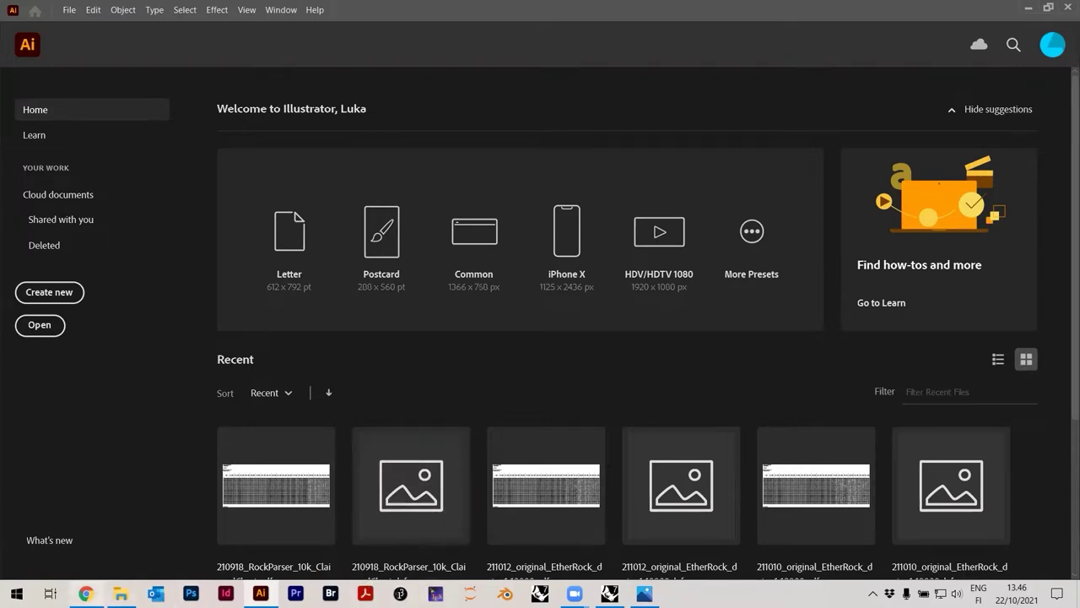
# Try to bring harakka_island_01.dxf from the 04_Modeling folder into Illustrator's home screen
pyautogui.click(121, 593)
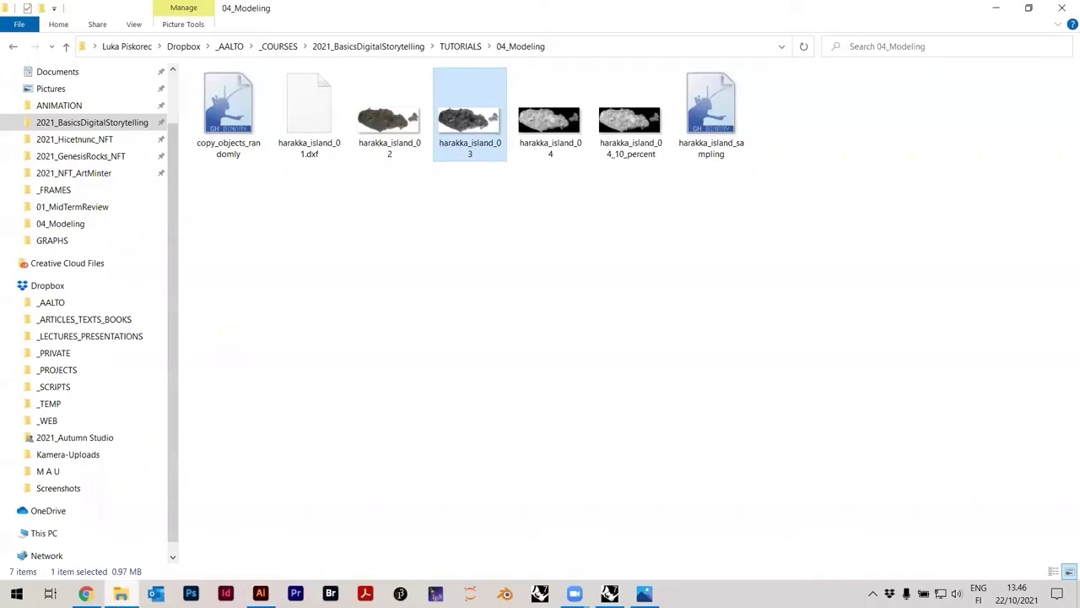
pyautogui.click(325, 357)
pyautogui.click(260, 594)
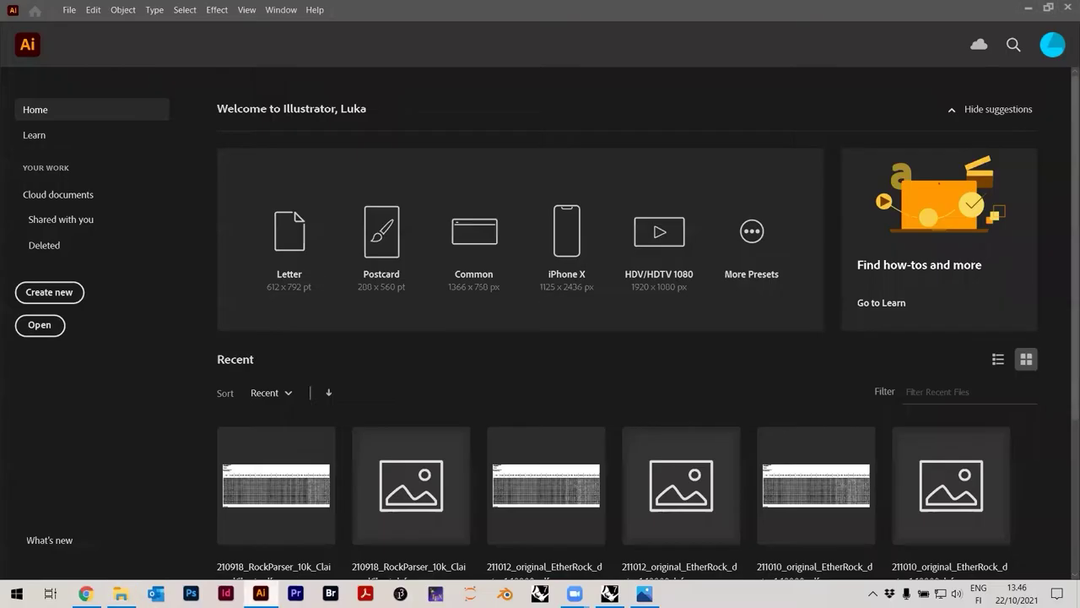
pyautogui.click(121, 594)
pyautogui.click(305, 120)
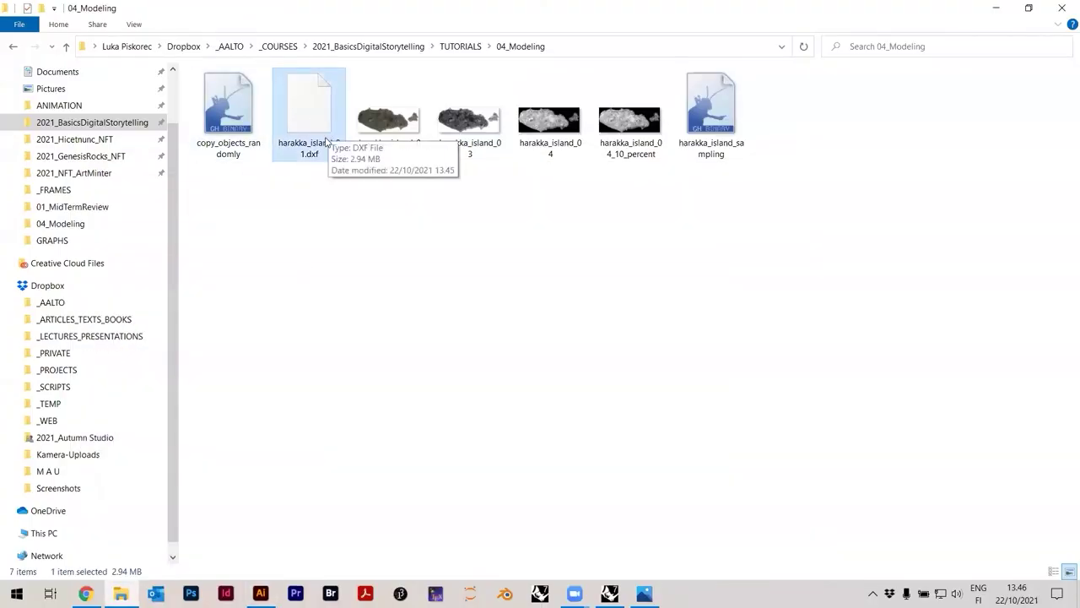
pyautogui.moveTo(315, 127); pyautogui.dragTo(377, 328)
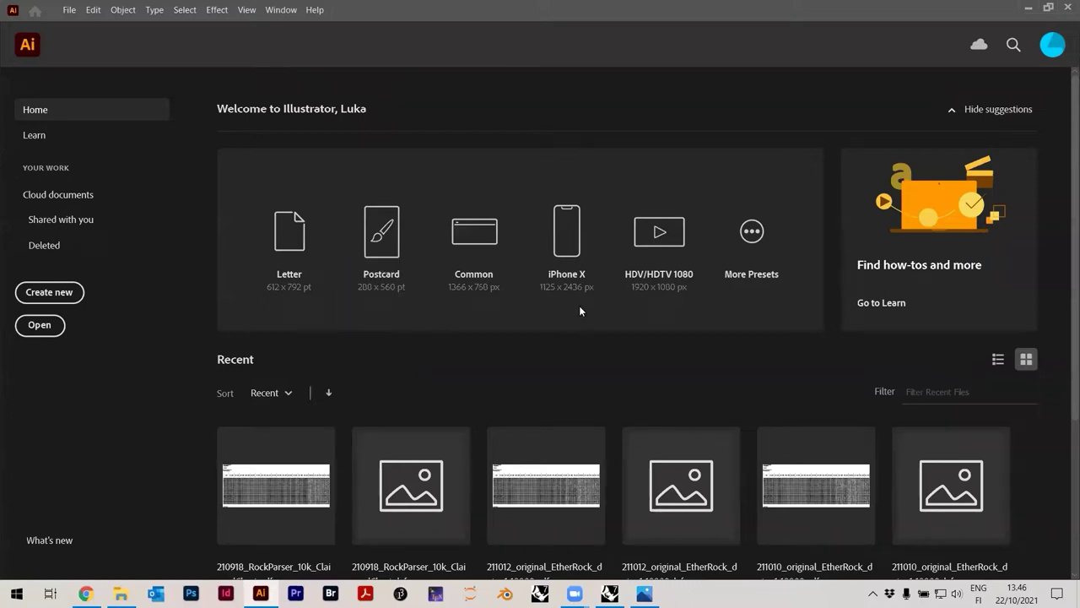
pyautogui.click(639, 405)
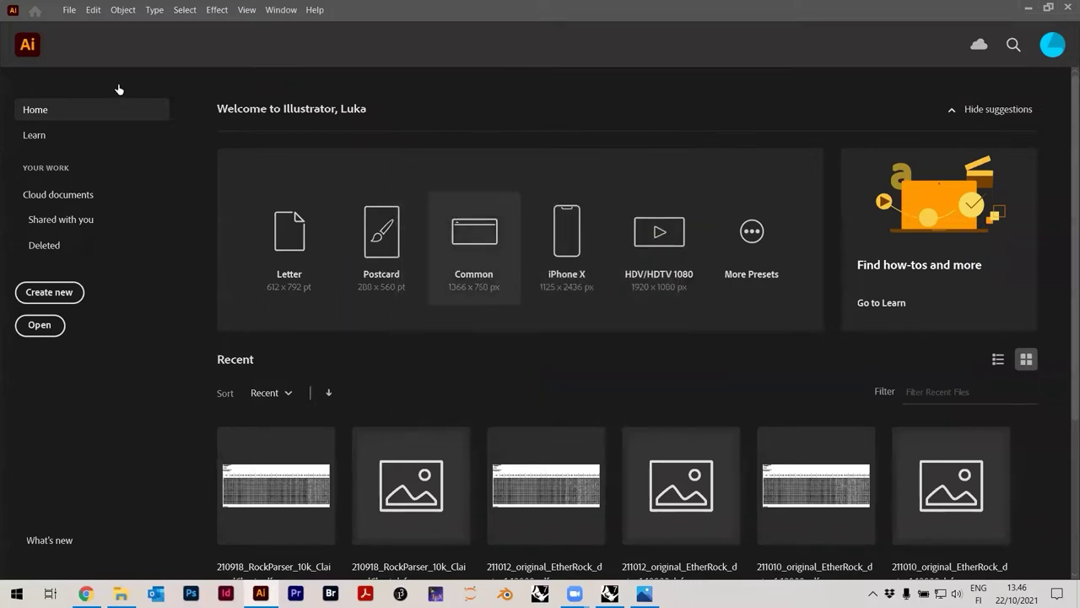
# Create a new print document from the A3 preset in landscape orientation
pyautogui.click(71, 10)
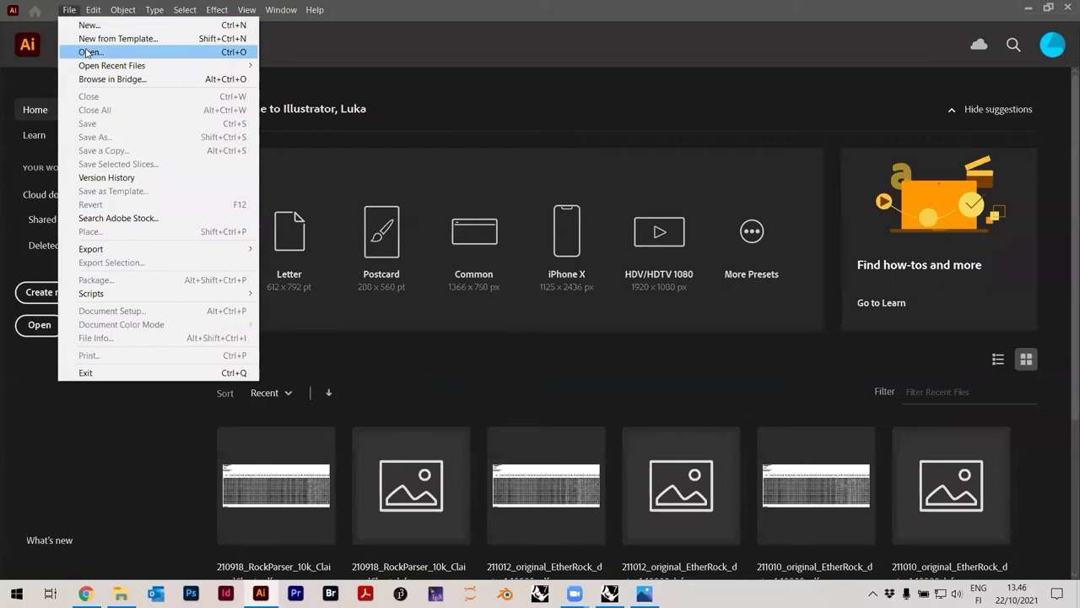
pyautogui.click(88, 25)
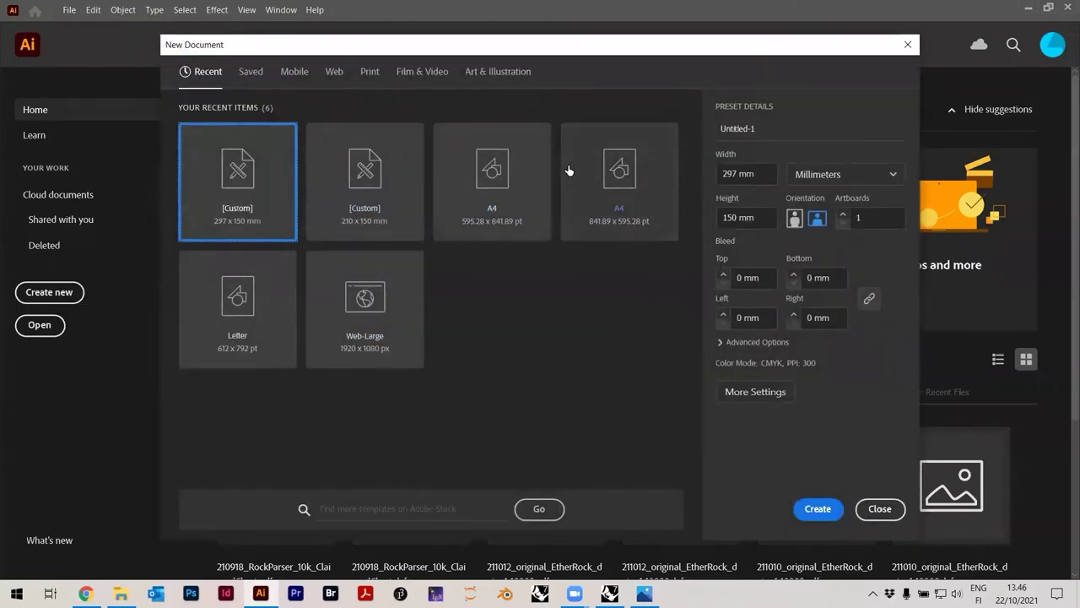
pyautogui.click(370, 72)
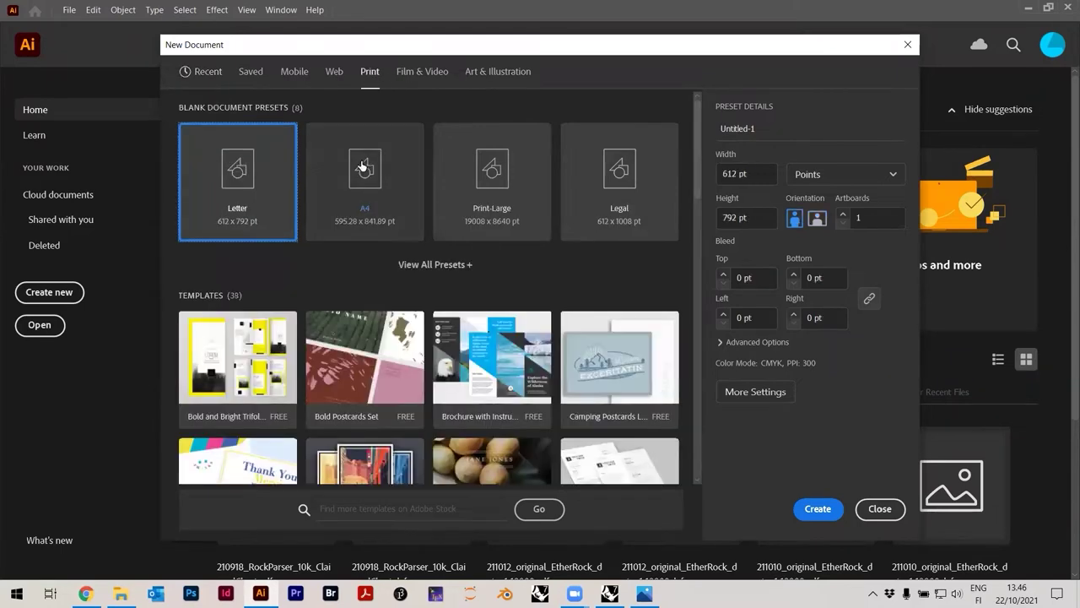
pyautogui.click(432, 265)
pyautogui.click(376, 302)
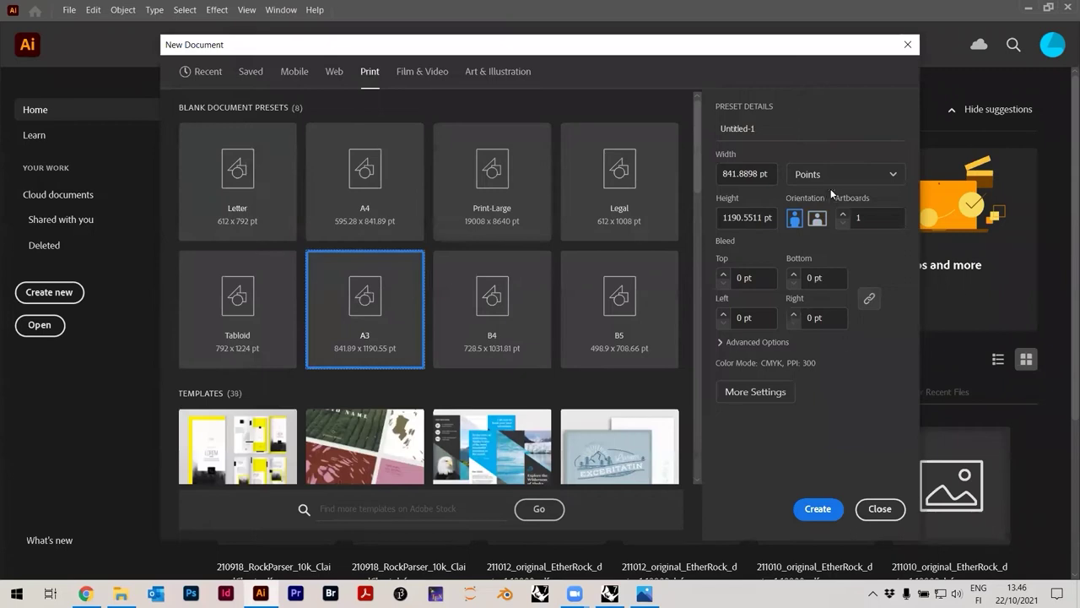
pyautogui.click(817, 217)
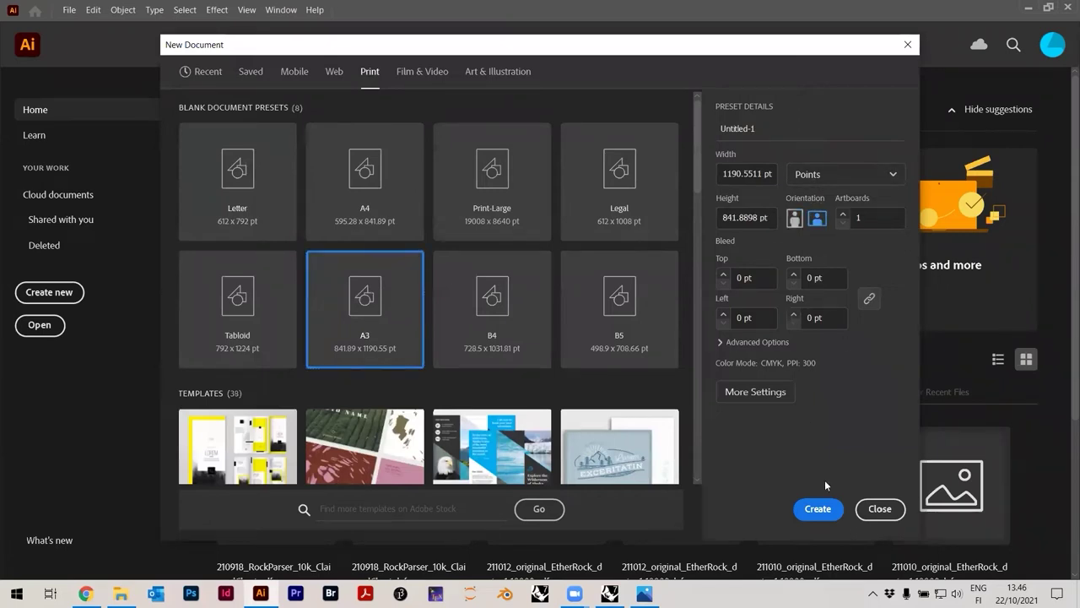
pyautogui.click(817, 508)
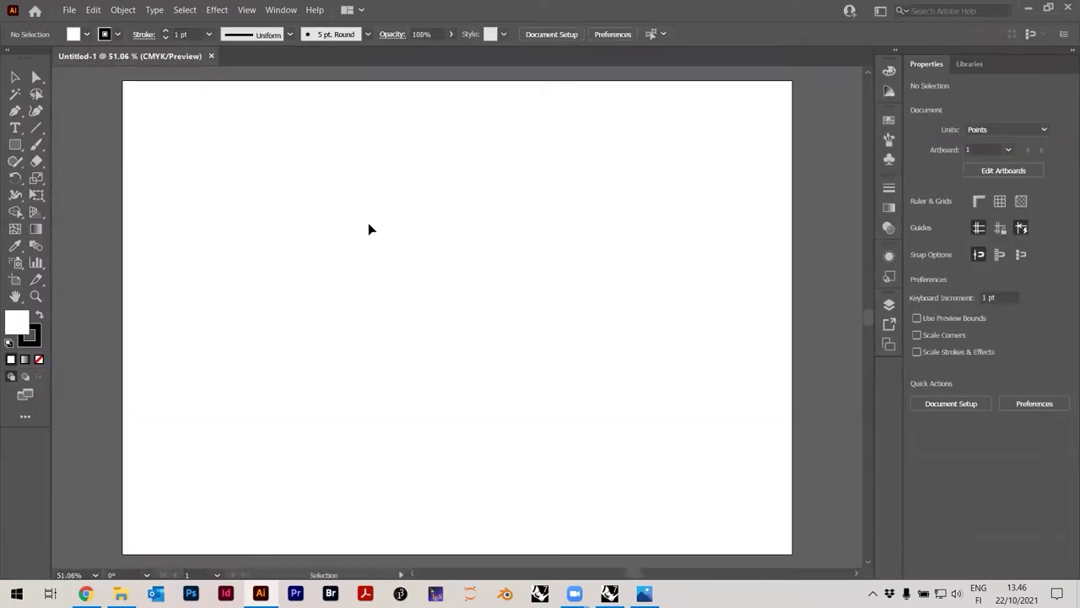
# Open harakka_island_01.dxf from the 04_Modeling folder in Illustrator, scaled to fit the artboard with the Model layout
pyautogui.keyDown('alt'); pyautogui.scroll(1, 406, 256); pyautogui.keyUp('alt')
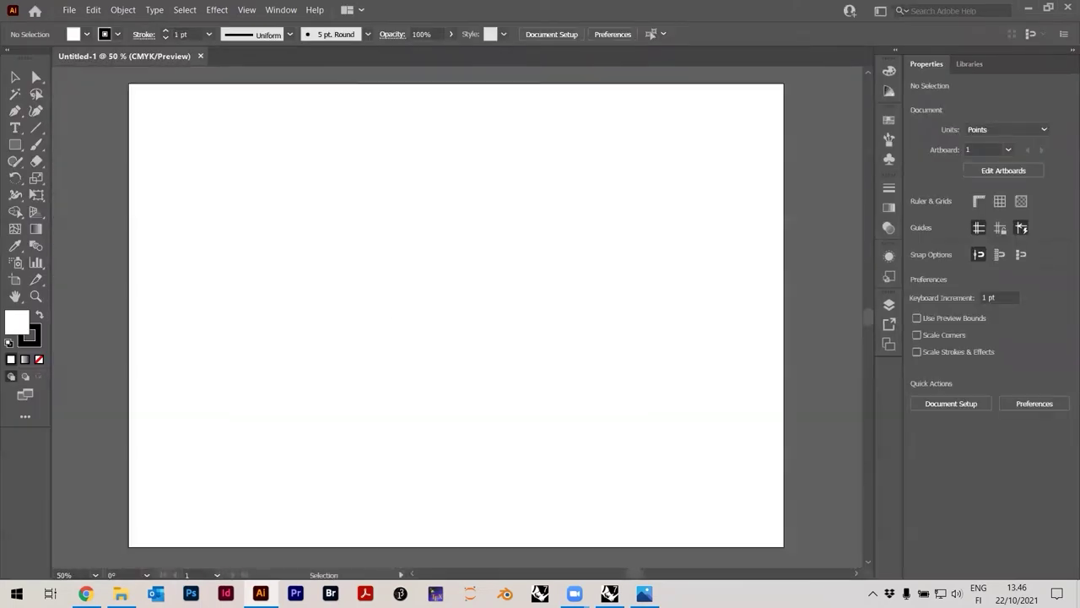
pyautogui.click(121, 594)
pyautogui.moveTo(326, 82); pyautogui.dragTo(337, 59)
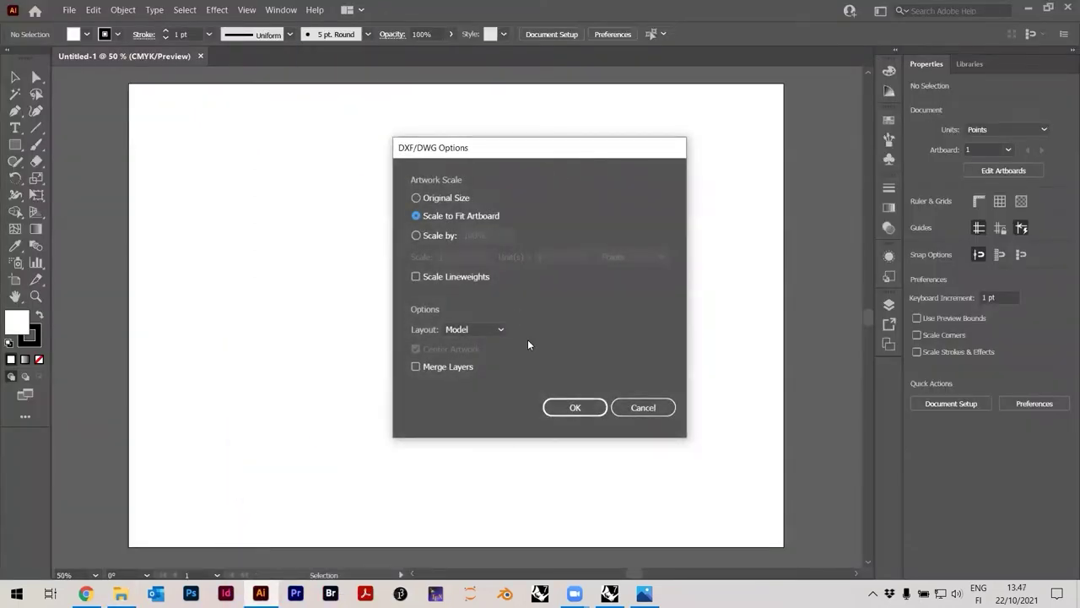
pyautogui.click(572, 408)
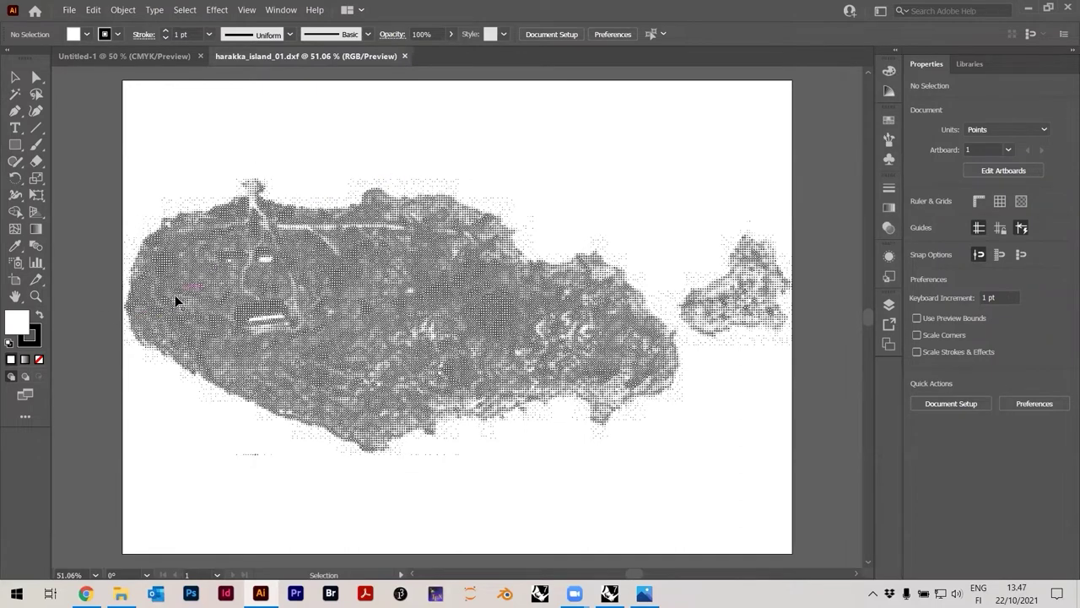
# Copy all the circle artwork from harakka_island_01.dxf and paste it in place into the untitled A3 document
pyautogui.keyDown('alt'); pyautogui.scroll(1, 200, 301); pyautogui.keyUp('alt')
pyautogui.keyDown('alt'); pyautogui.scroll(13, 335, 332); pyautogui.keyUp('alt')
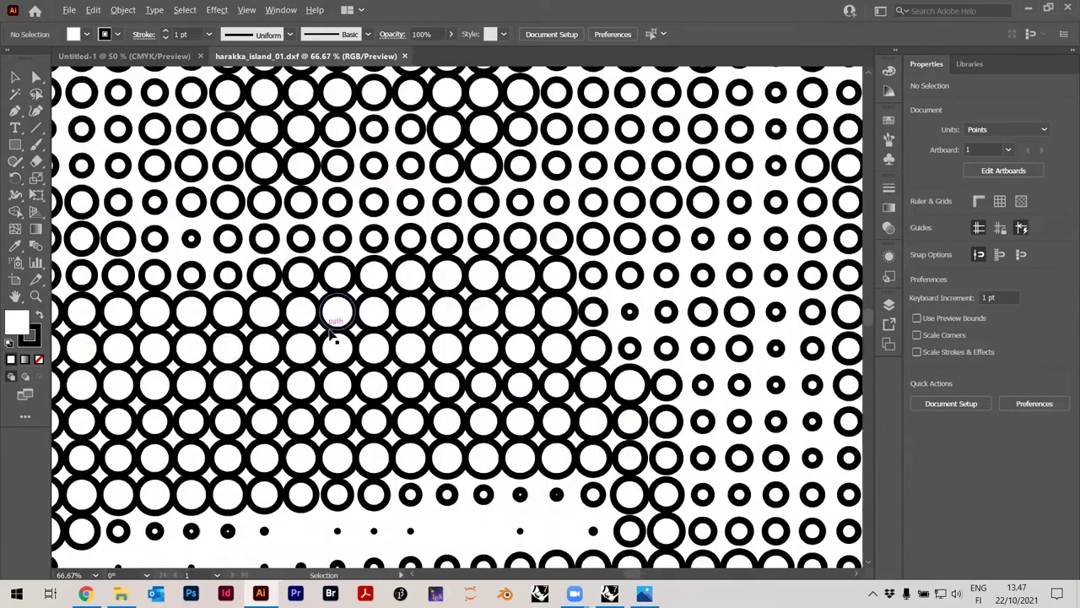
pyautogui.keyDown('alt'); pyautogui.scroll(-6, 330, 354); pyautogui.keyUp('alt')
pyautogui.keyDown('alt'); pyautogui.scroll(-5, 322, 300); pyautogui.keyUp('alt')
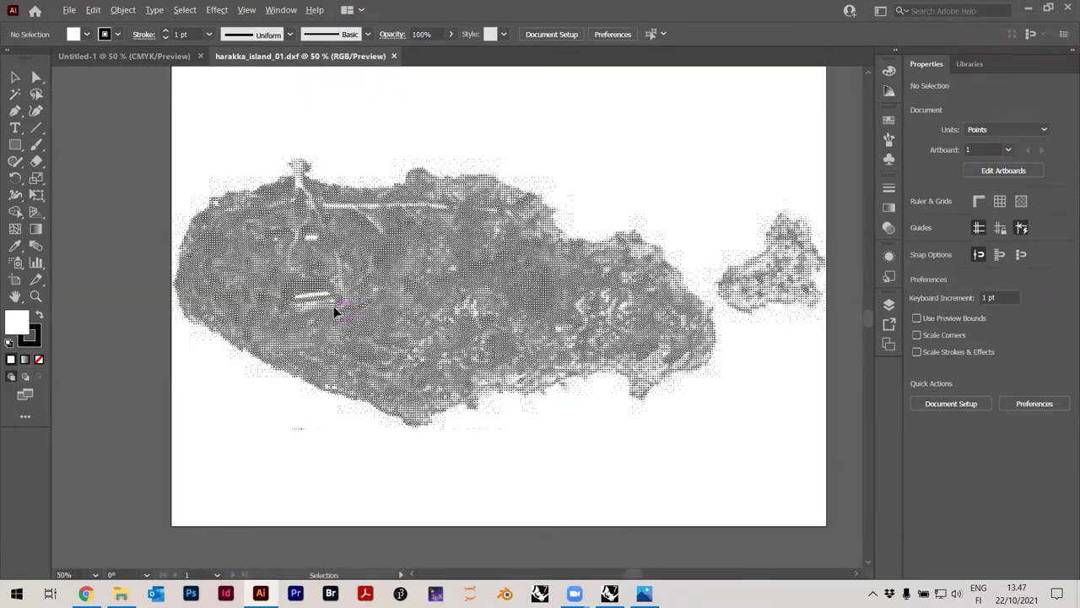
pyautogui.keyDown('alt'); pyautogui.scroll(-1, 335, 311); pyautogui.keyUp('alt')
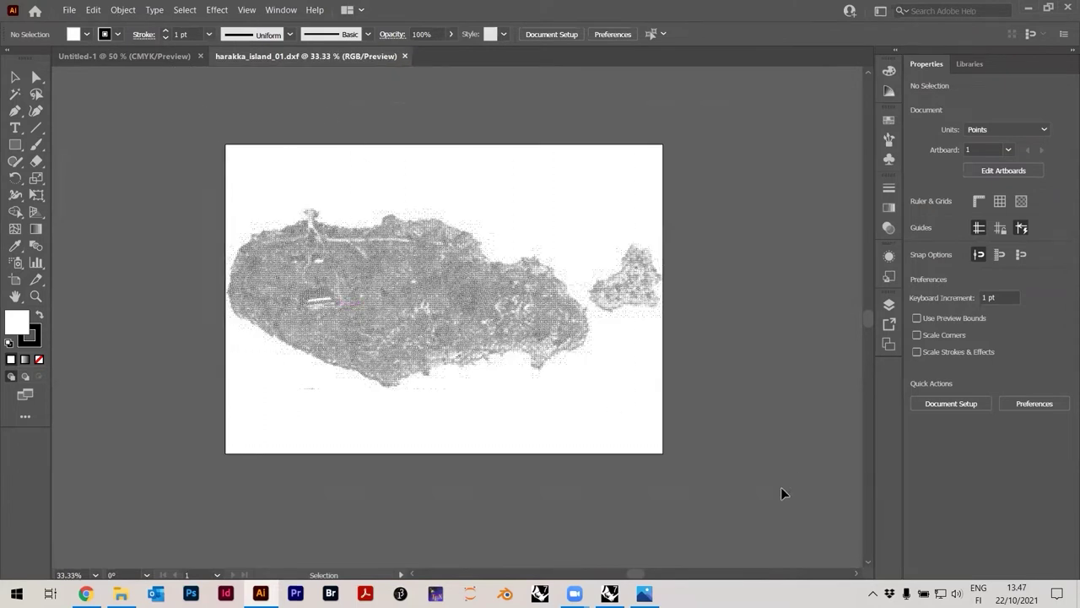
pyautogui.hotkey('ctrl', 'a')
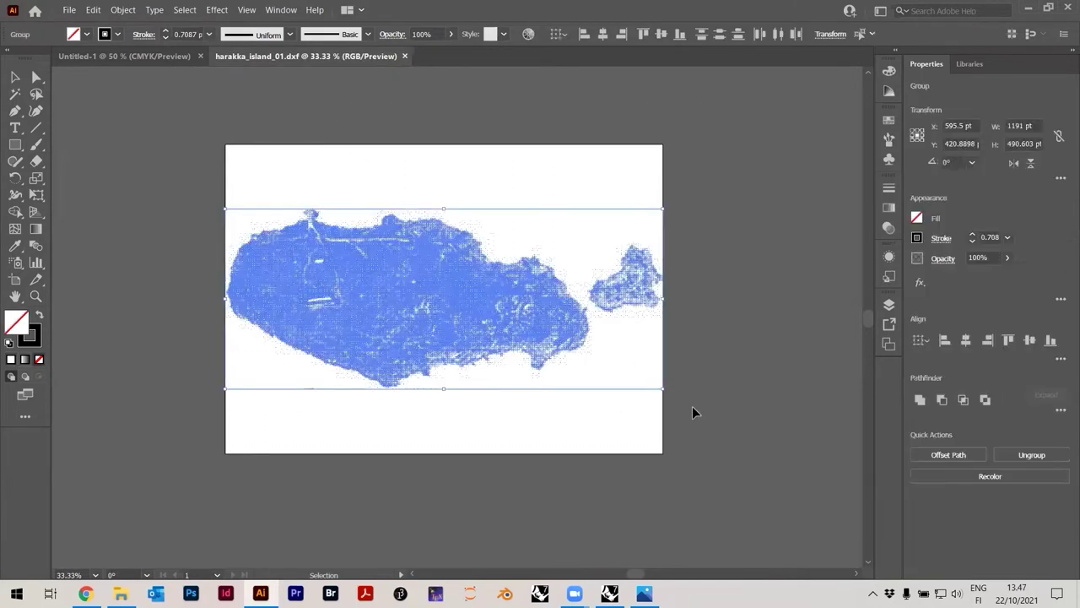
pyautogui.click(95, 11)
pyautogui.click(140, 65)
pyautogui.click(139, 58)
pyautogui.click(93, 9)
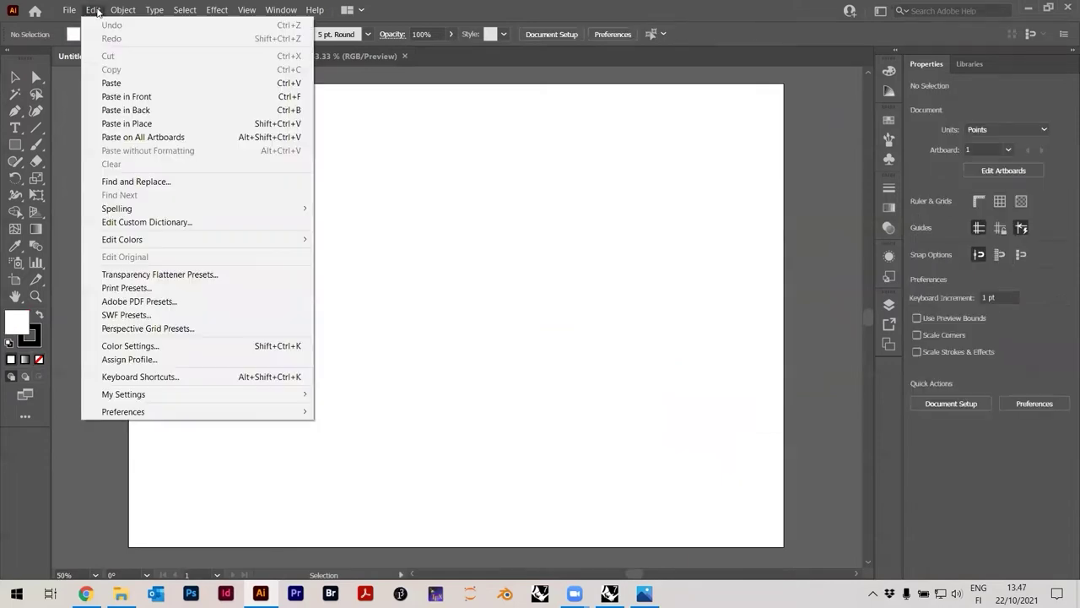
pyautogui.click(146, 124)
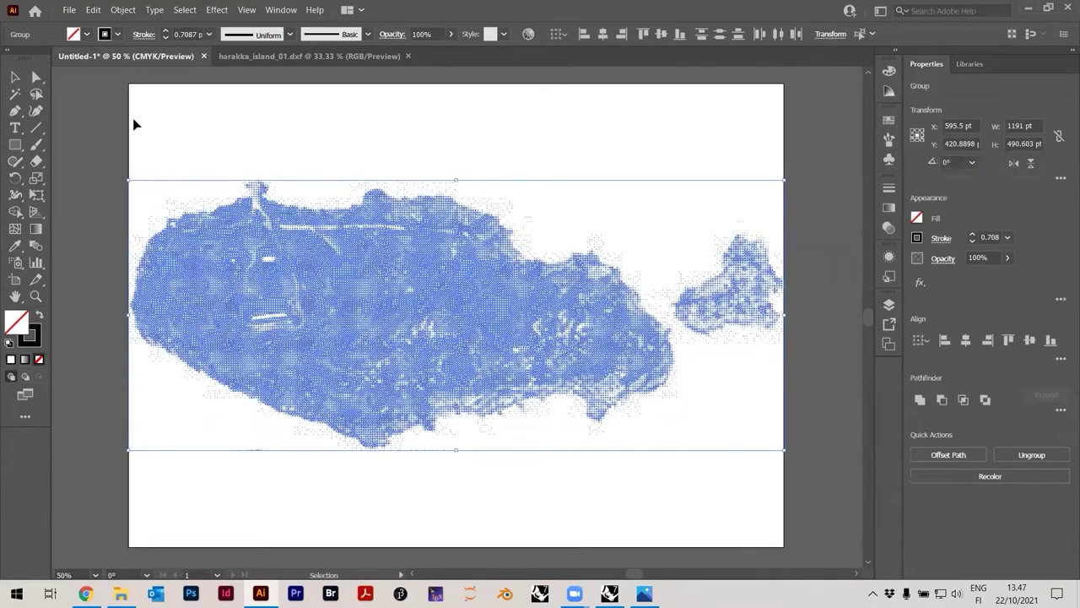
# Scale the pasted circle artwork uniformly to 80% and close the harakka_island_01.dxf document
pyautogui.click(122, 10)
pyautogui.moveTo(262, 25)
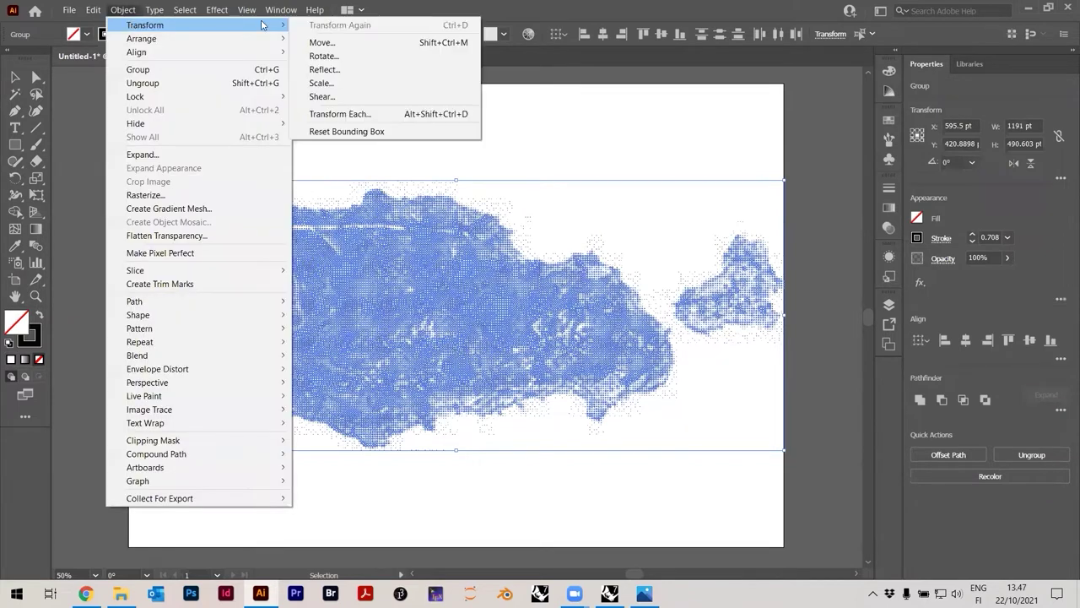
pyautogui.click(325, 83)
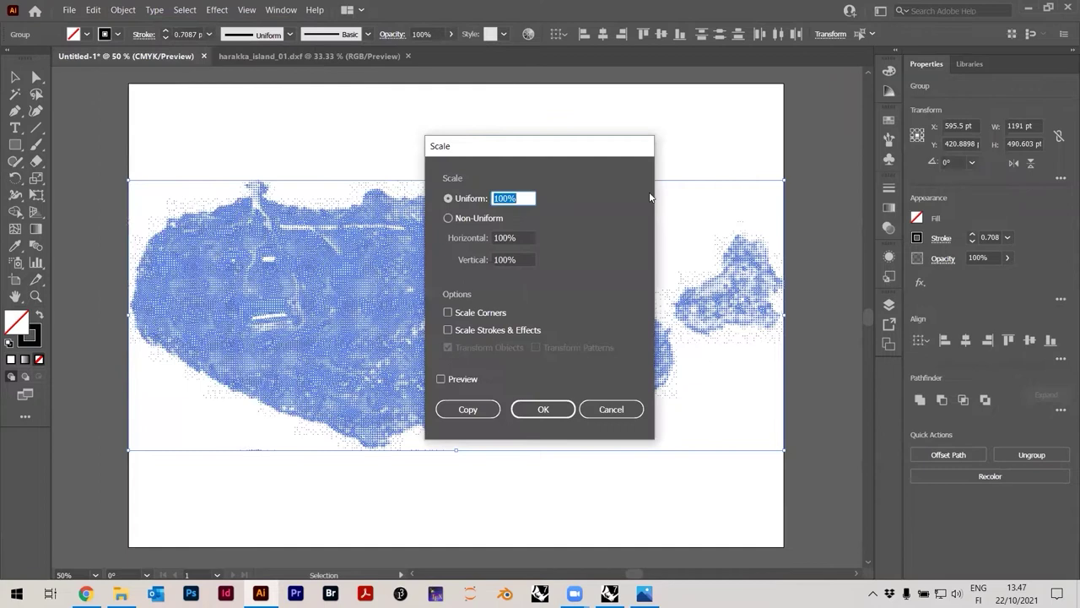
pyautogui.write('50')
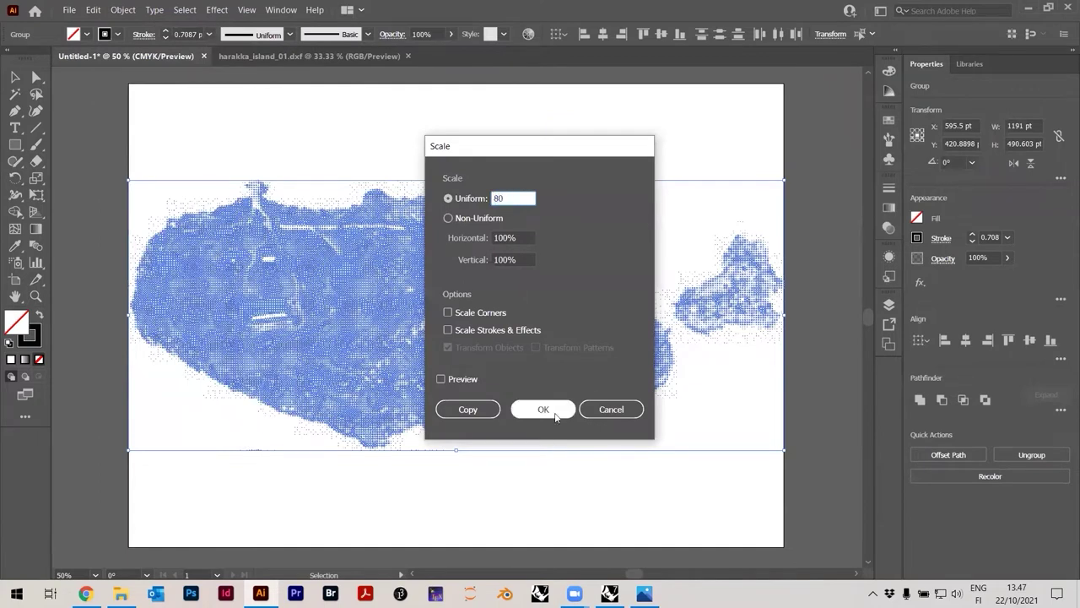
pyautogui.click(544, 408)
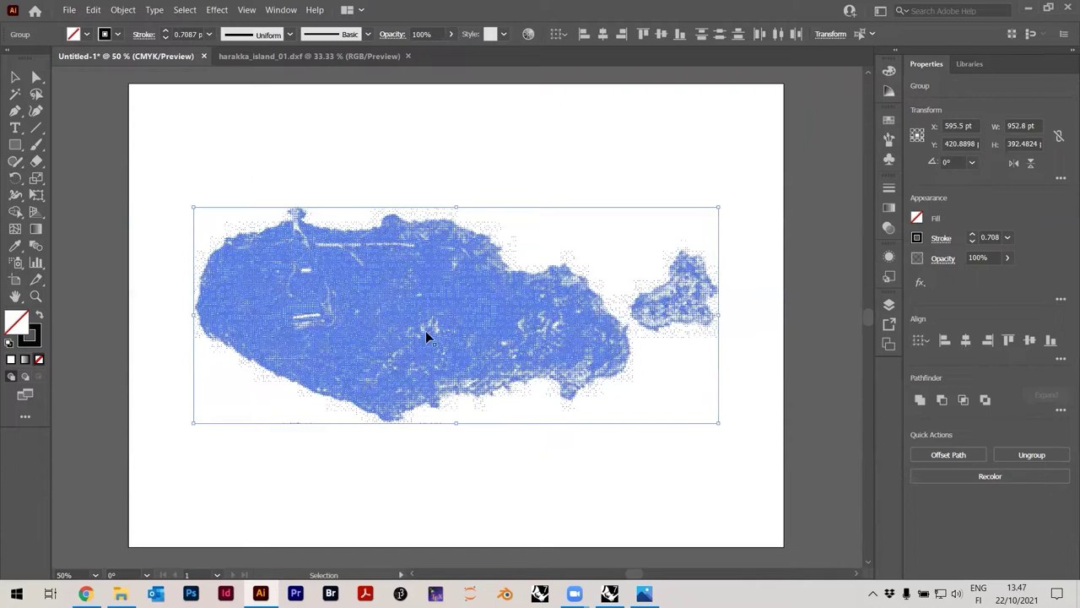
pyautogui.click(408, 57)
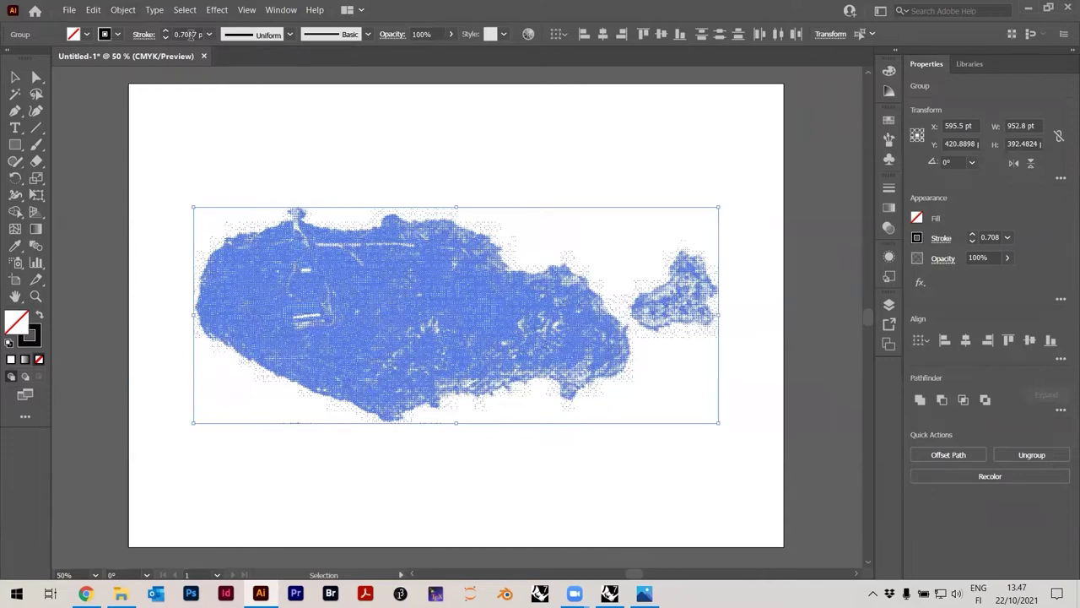
# Set the stroke weight of the selected circle group to 0.1 pt
pyautogui.scroll(3, 367, 355)
pyautogui.scroll(-4, 379, 363)
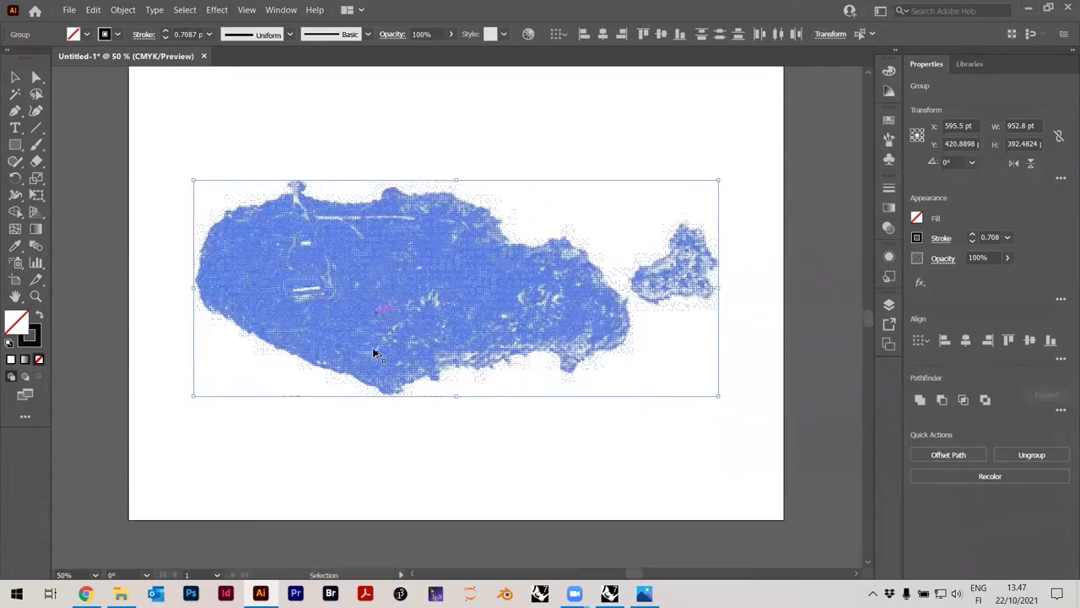
pyautogui.keyDown('alt'); pyautogui.scroll(5, 376, 353); pyautogui.keyUp('alt')
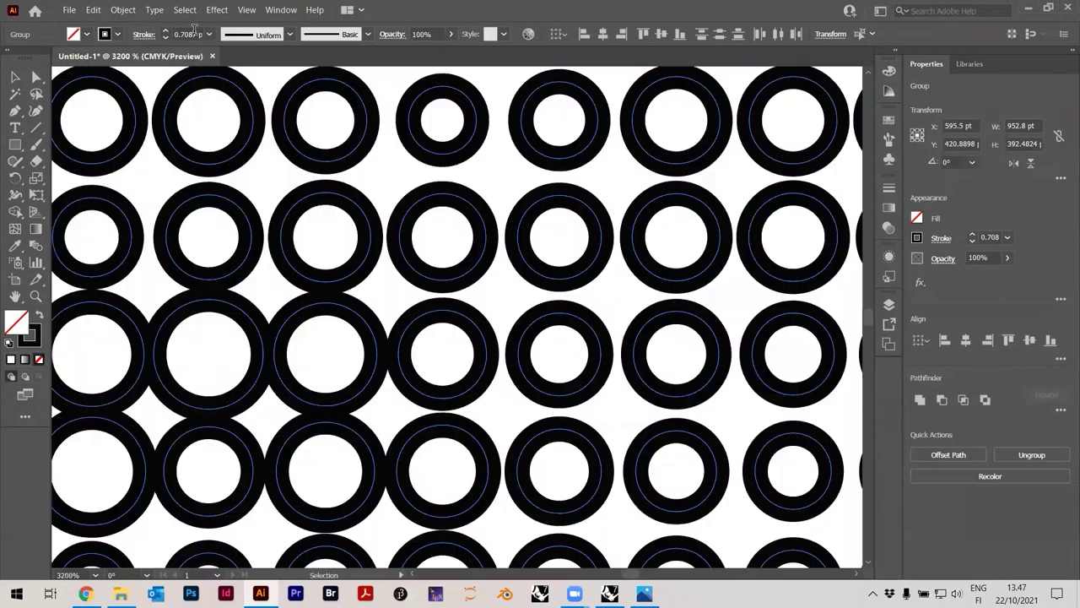
pyautogui.click(195, 32)
pyautogui.write('0.1')
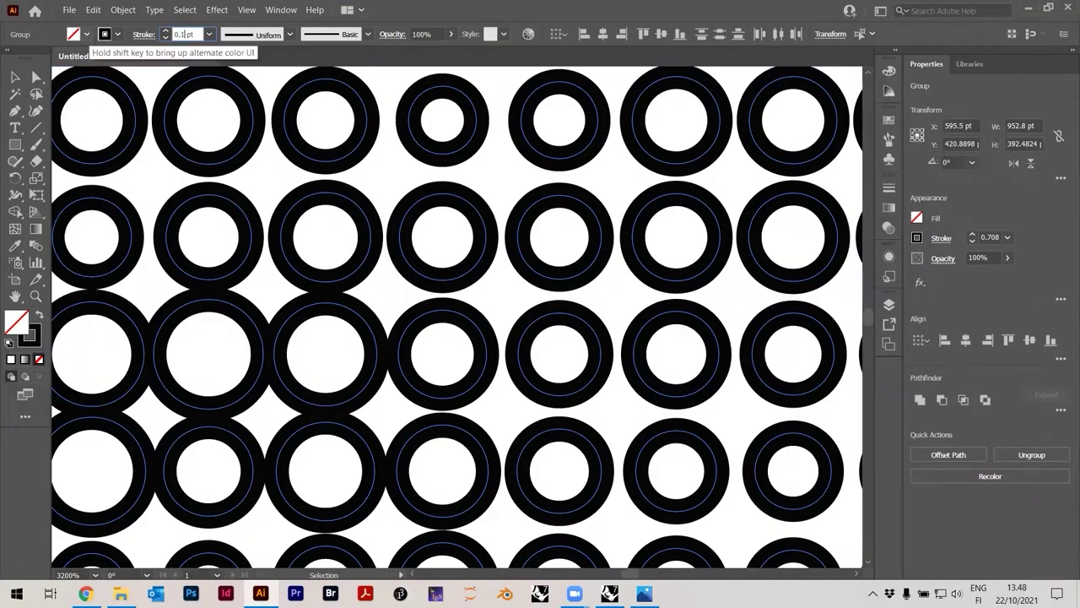
pyautogui.press('Return')
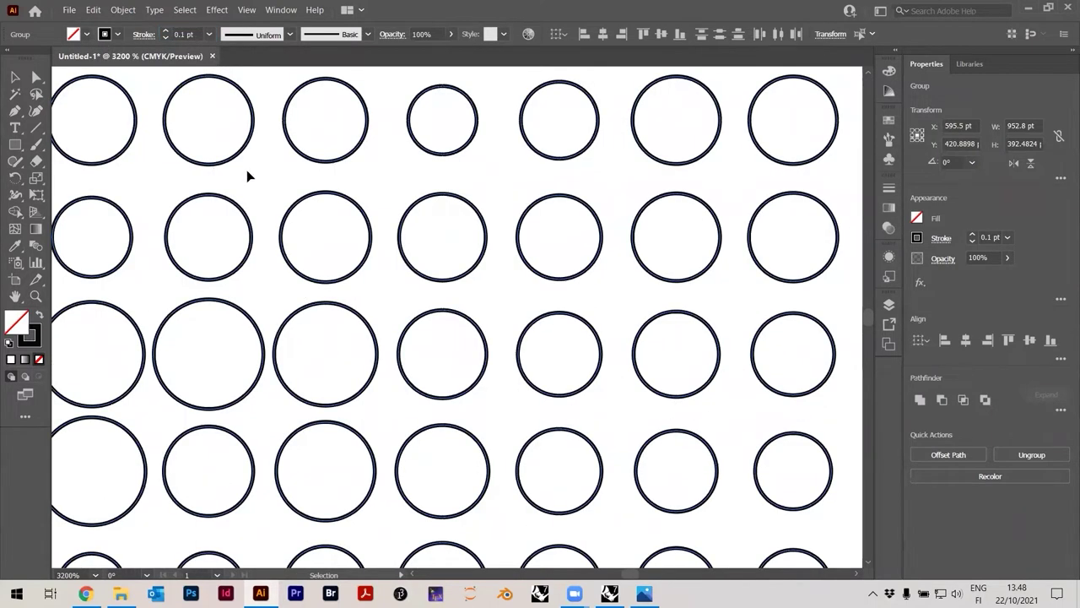
pyautogui.keyDown('alt'); pyautogui.scroll(-5, 247, 176); pyautogui.keyUp('alt')
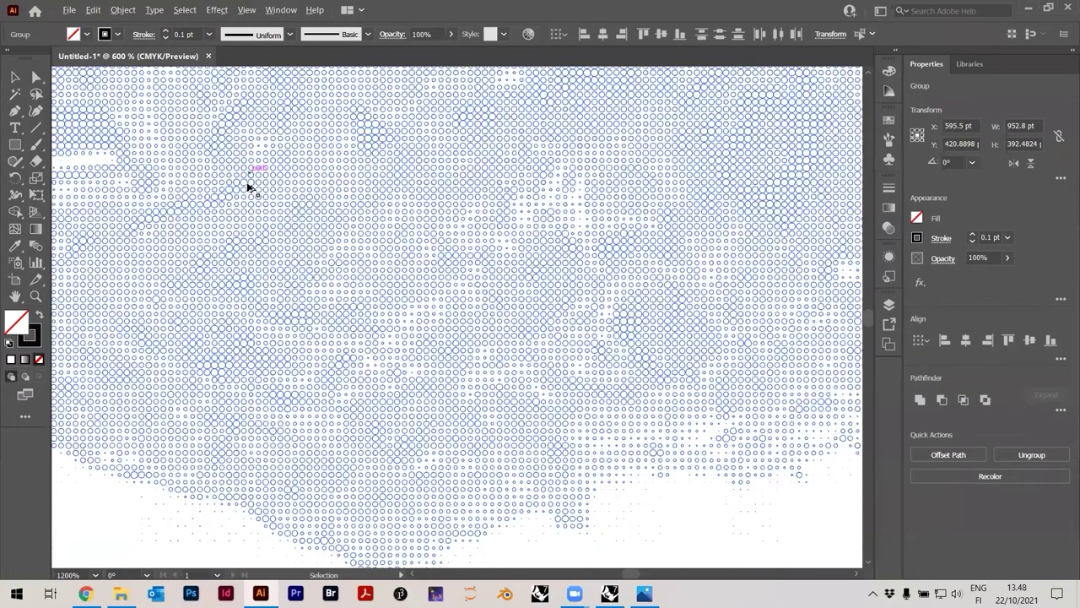
pyautogui.keyDown('alt'); pyautogui.scroll(-4, 249, 194); pyautogui.keyUp('alt')
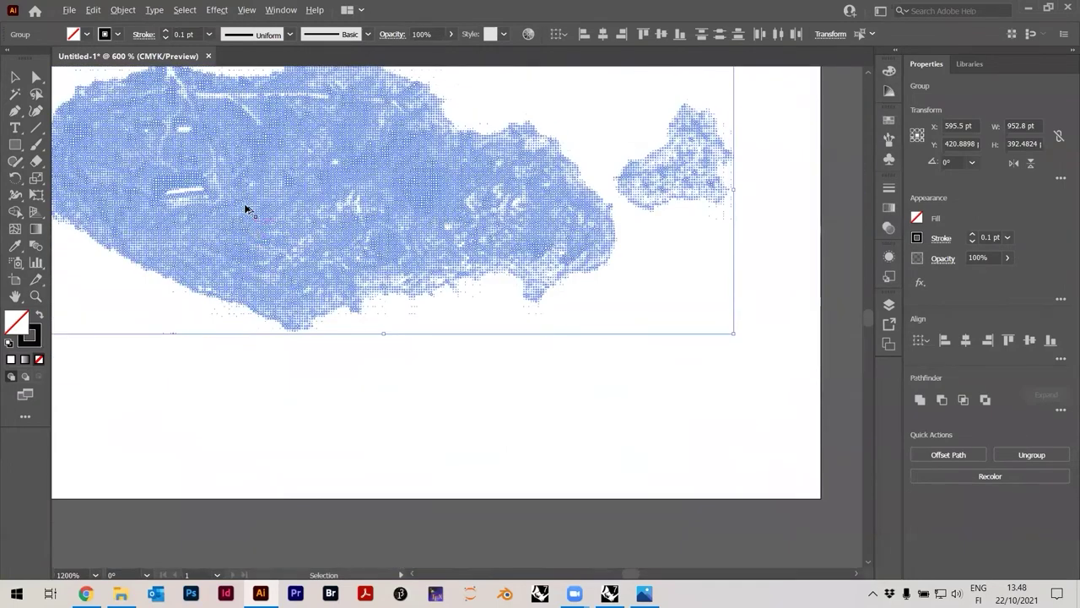
# Fill all the circles with the Black swatch and deselect the artwork
pyautogui.keyDown('alt'); pyautogui.scroll(6, 245, 210); pyautogui.keyUp('alt')
pyautogui.keyDown('alt'); pyautogui.scroll(2, 235, 224); pyautogui.keyUp('alt')
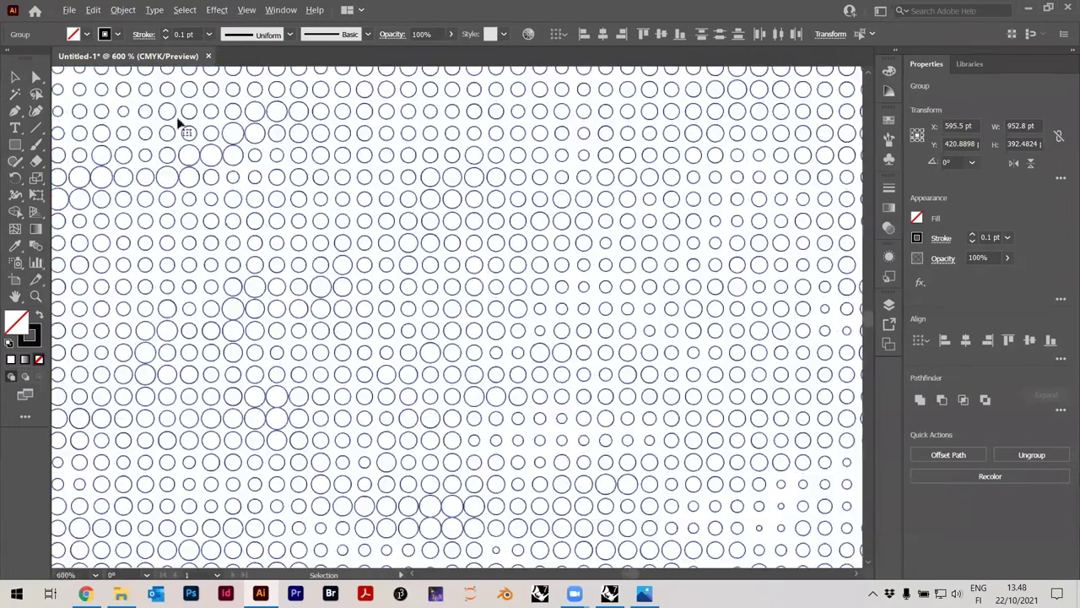
pyautogui.click(86, 34)
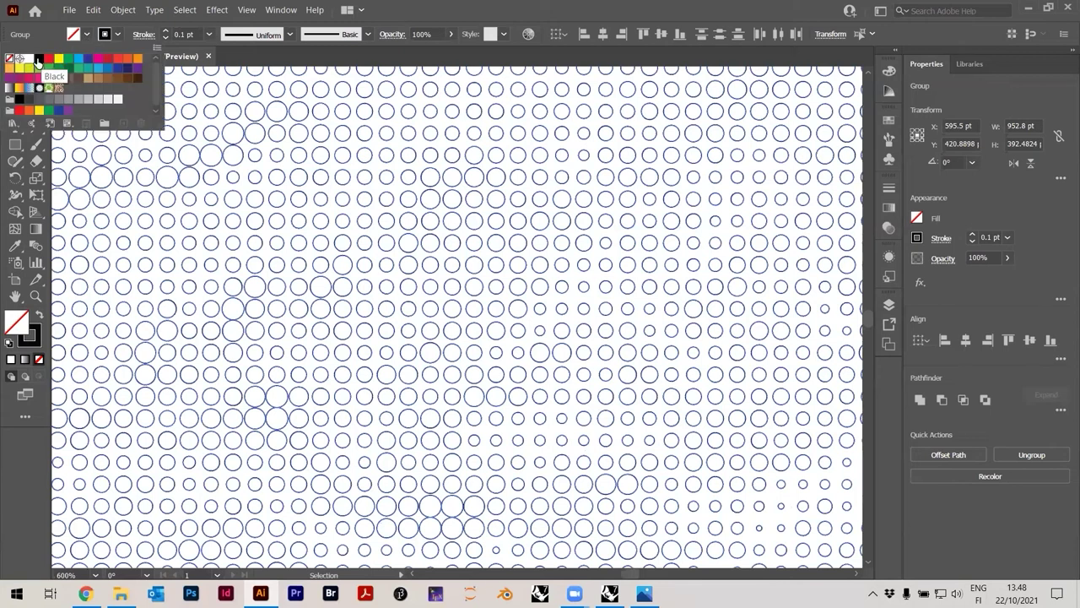
pyautogui.click(38, 61)
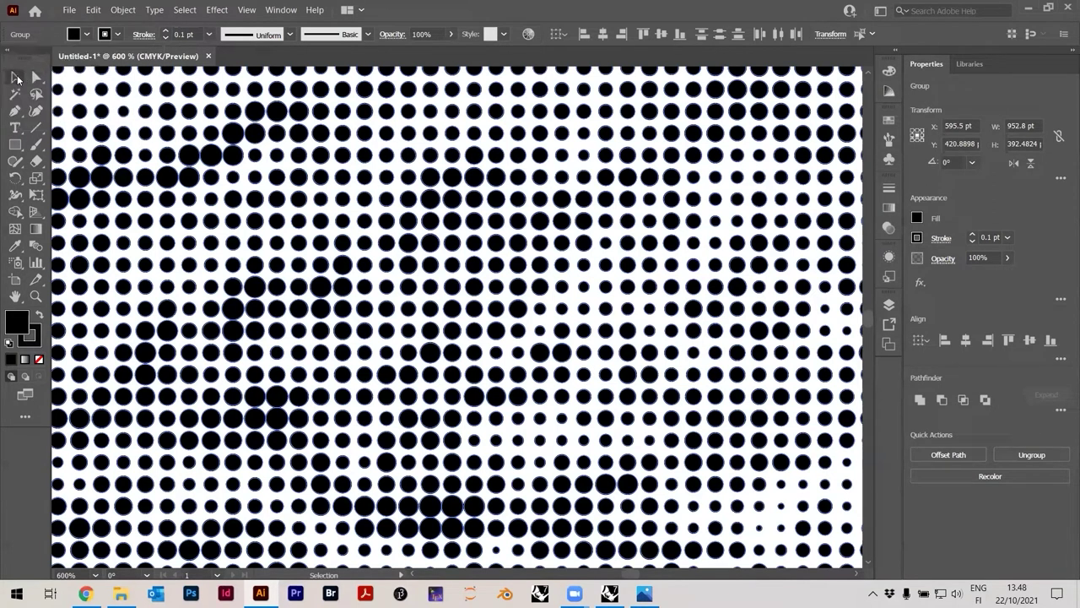
pyautogui.click(397, 171)
pyautogui.keyDown('alt'); pyautogui.scroll(-2, 406, 326); pyautogui.keyUp('alt')
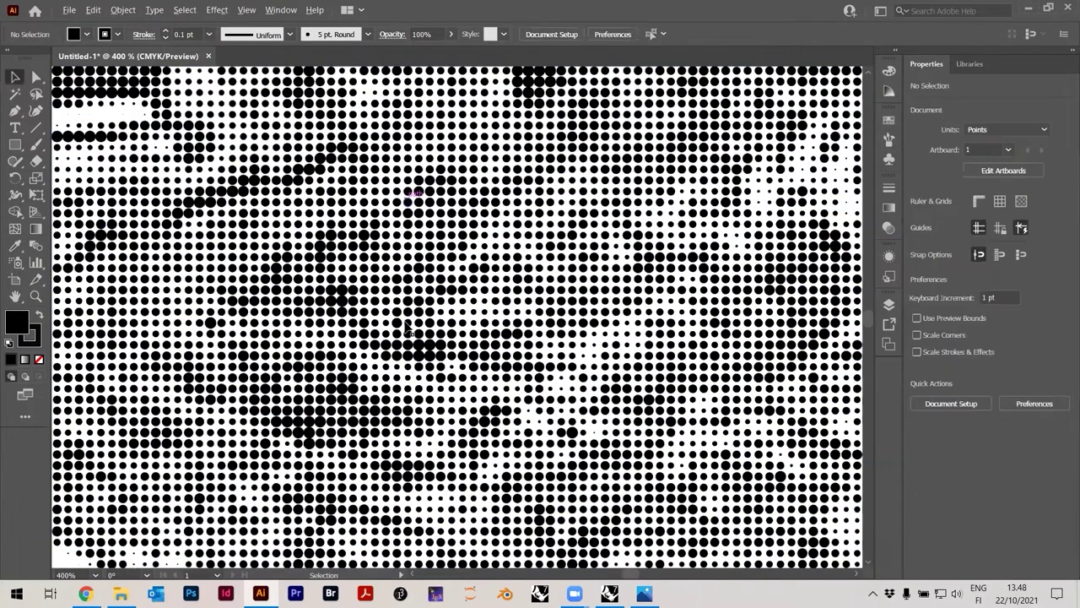
# Select the circle group and set its stroke weight to 0.05 pt
pyautogui.keyDown('alt'); pyautogui.scroll(-6, 407, 326); pyautogui.keyUp('alt')
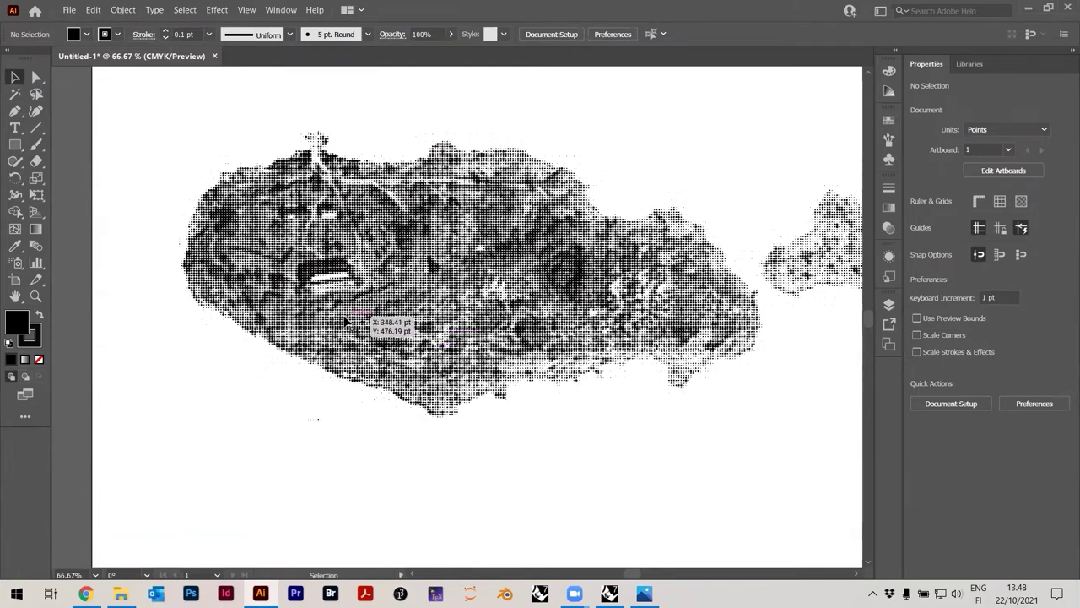
pyautogui.keyDown('alt'); pyautogui.scroll(1, 359, 283); pyautogui.keyUp('alt')
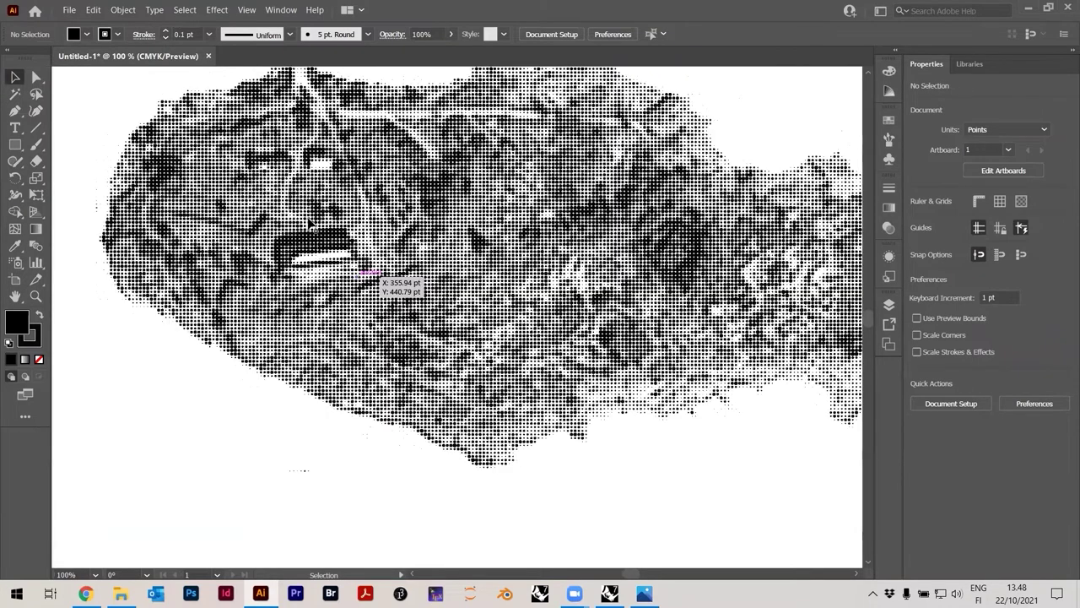
pyautogui.keyDown('alt'); pyautogui.scroll(3, 310, 259); pyautogui.keyUp('alt')
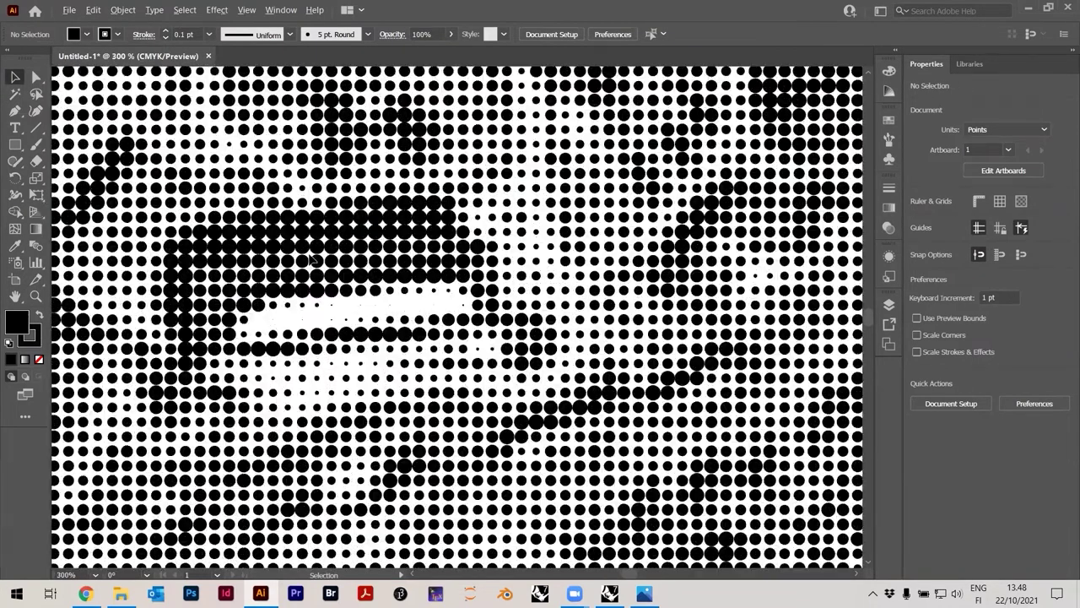
pyautogui.click(310, 259)
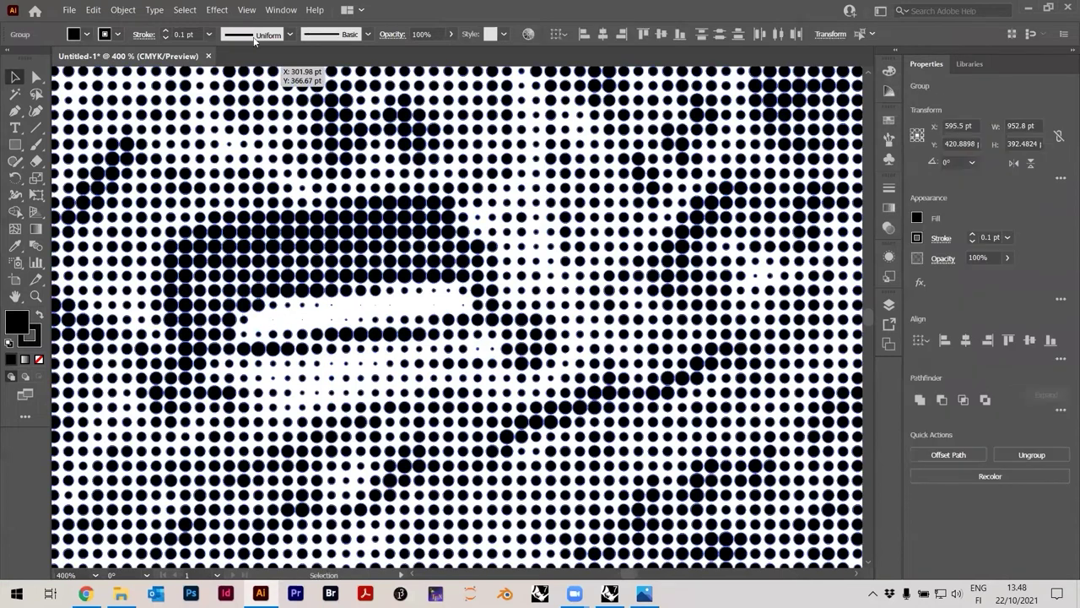
pyautogui.click(189, 34)
pyautogui.write('0.05')
pyautogui.press('Return')
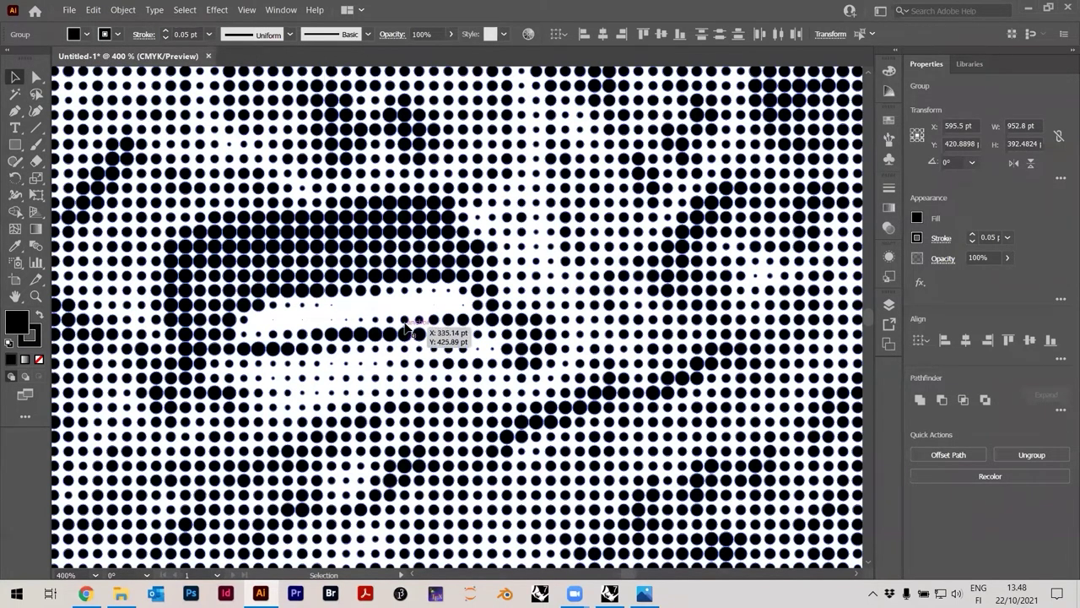
# Set the circle group's stroke weight back to 0.1 pt
pyautogui.click(117, 36)
pyautogui.click(117, 35)
pyautogui.moveTo(197, 34); pyautogui.dragTo(136, 32)
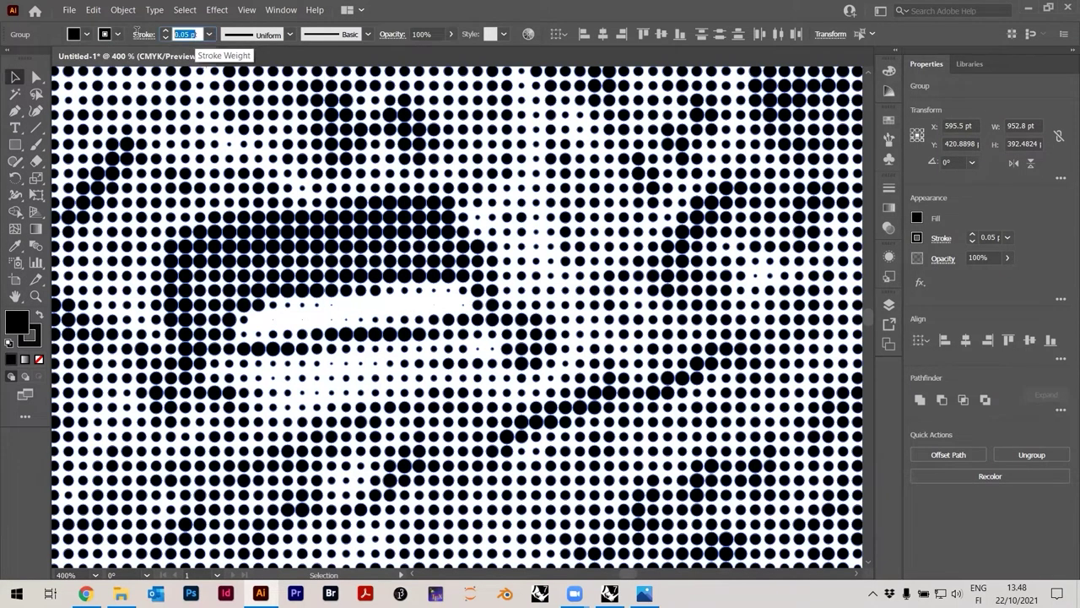
pyautogui.press('BackSpace')
pyautogui.write('0')
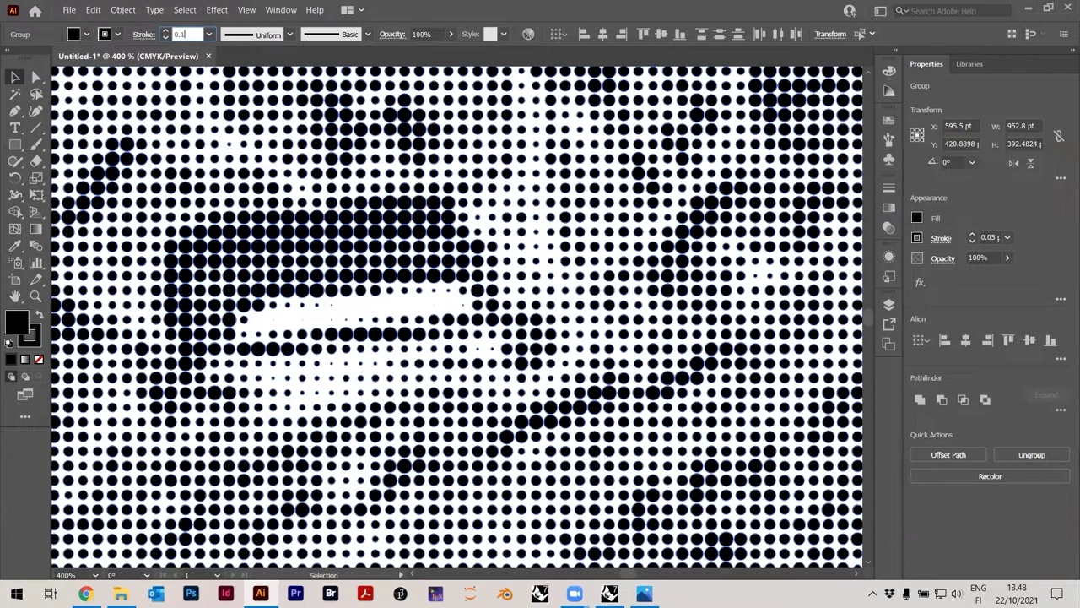
pyautogui.write('.1')
pyautogui.press('Return')
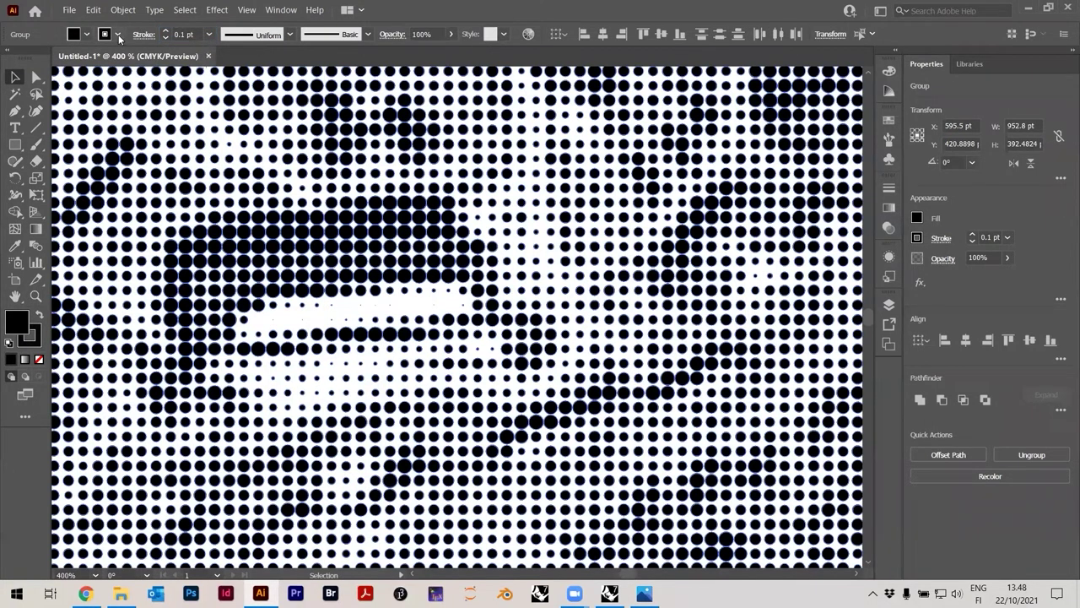
# Change the circle group's stroke colour to white and deselect the artwork
pyautogui.click(117, 34)
pyautogui.click(26, 61)
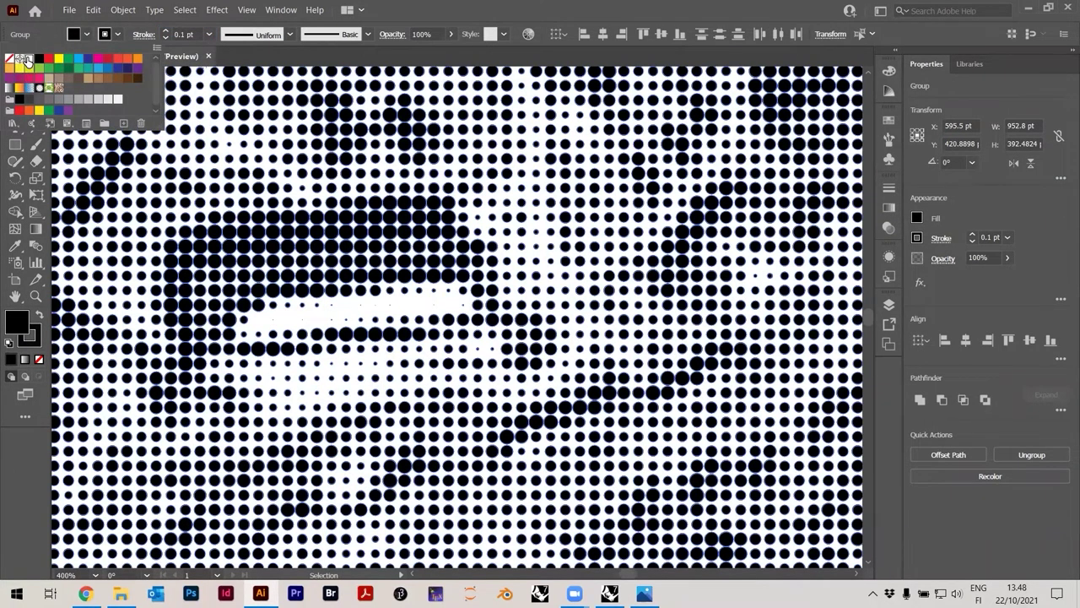
pyautogui.click(432, 307)
pyautogui.click(430, 310)
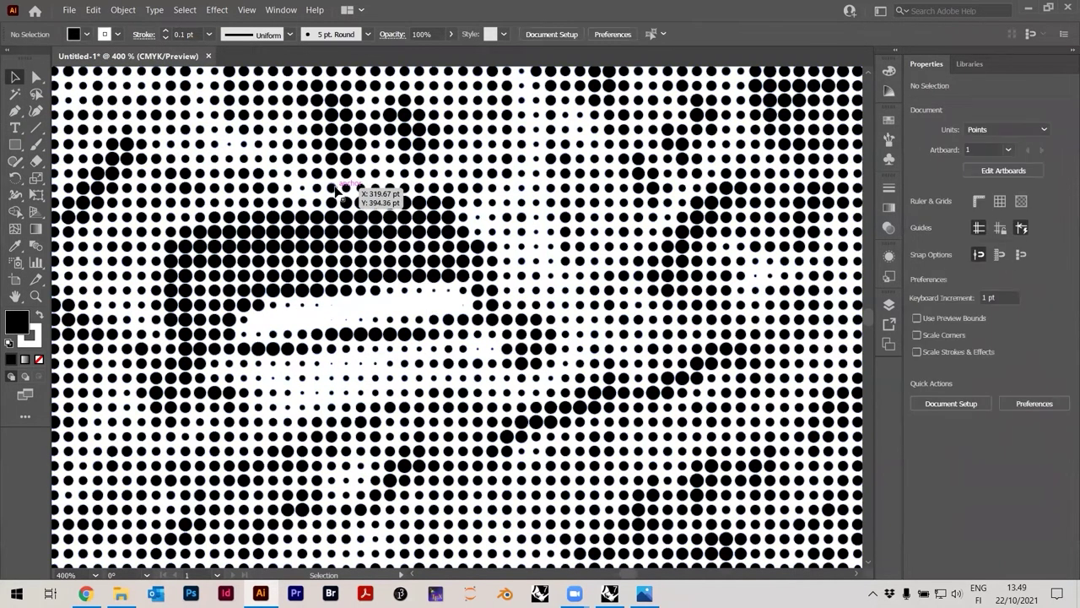
# Begin saving the island artwork as a new file in Adobe PDF format
pyautogui.keyDown('alt'); pyautogui.scroll(5, 314, 304); pyautogui.keyUp('alt')
pyautogui.keyDown('alt'); pyautogui.scroll(-1, 292, 392); pyautogui.keyUp('alt')
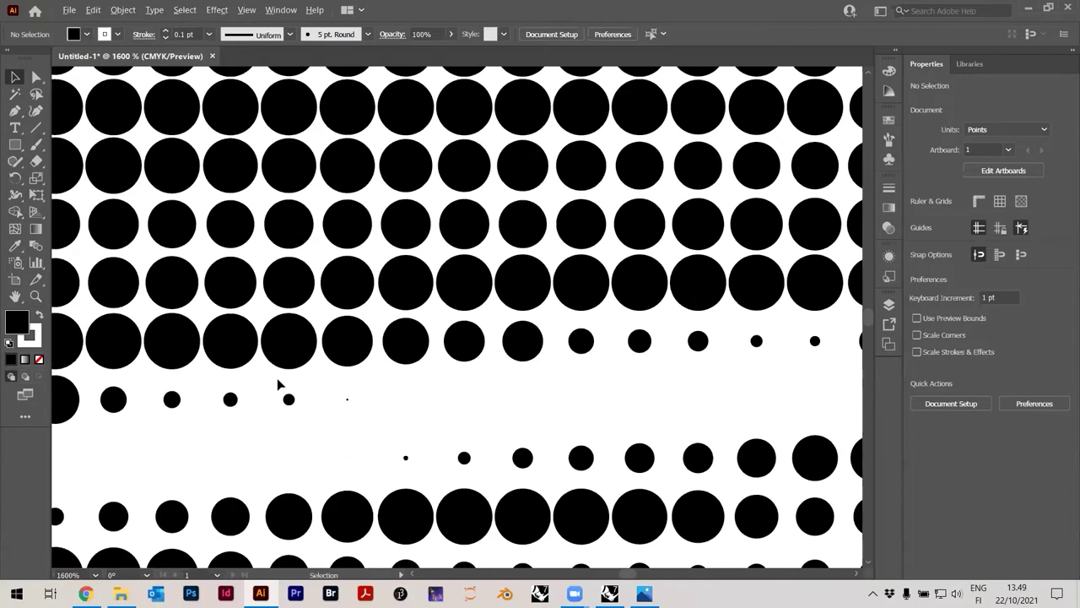
pyautogui.keyDown('alt'); pyautogui.scroll(-4, 213, 304); pyautogui.keyUp('alt')
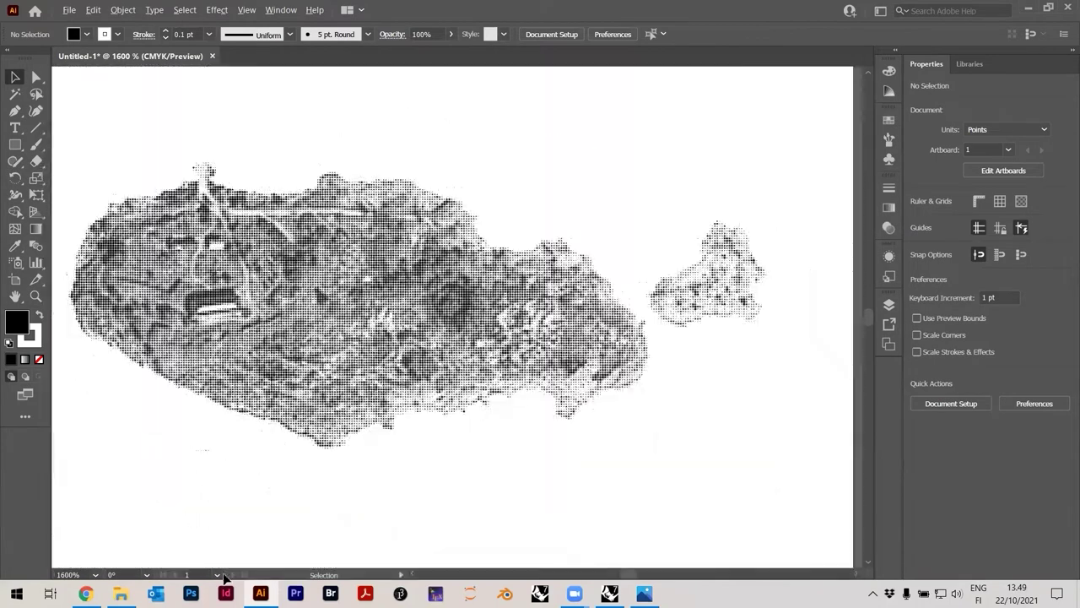
pyautogui.keyDown('alt'); pyautogui.scroll(-1, 179, 316); pyautogui.keyUp('alt')
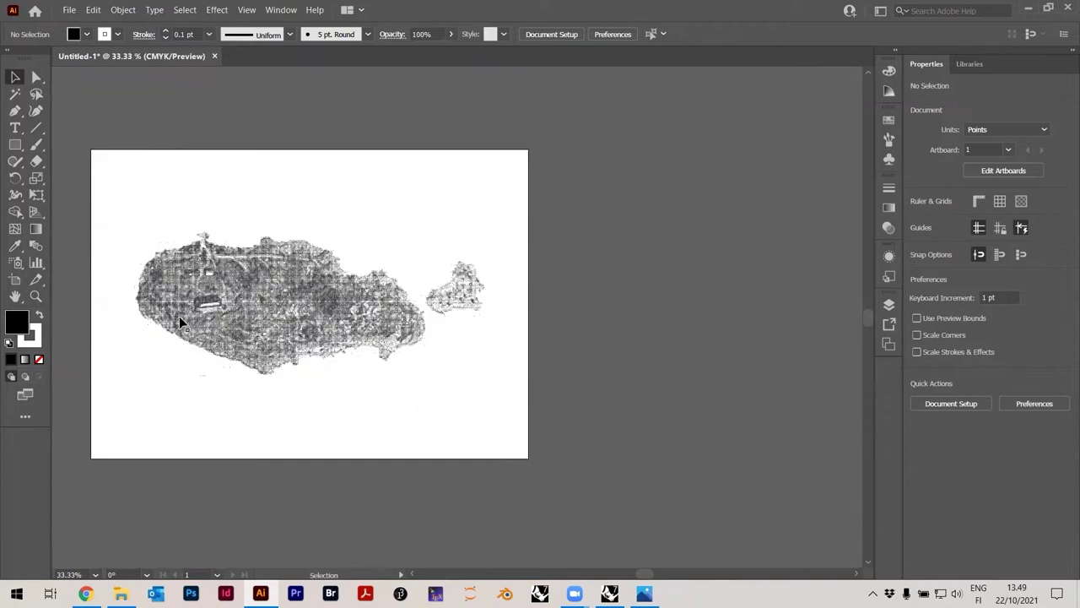
pyautogui.keyDown('alt'); pyautogui.scroll(1, 176, 316); pyautogui.keyUp('alt')
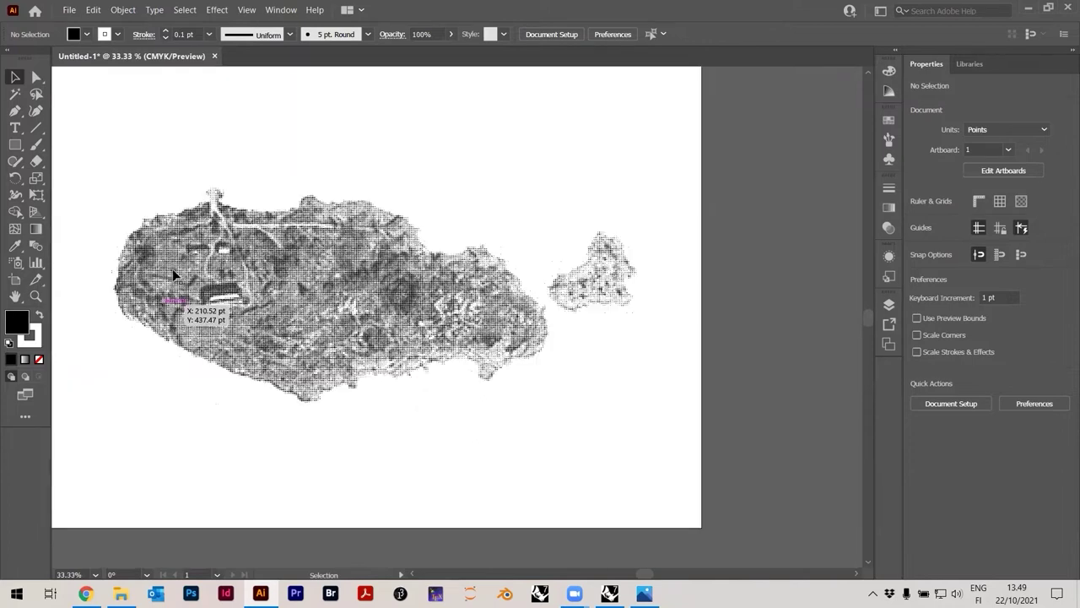
pyautogui.click(69, 10)
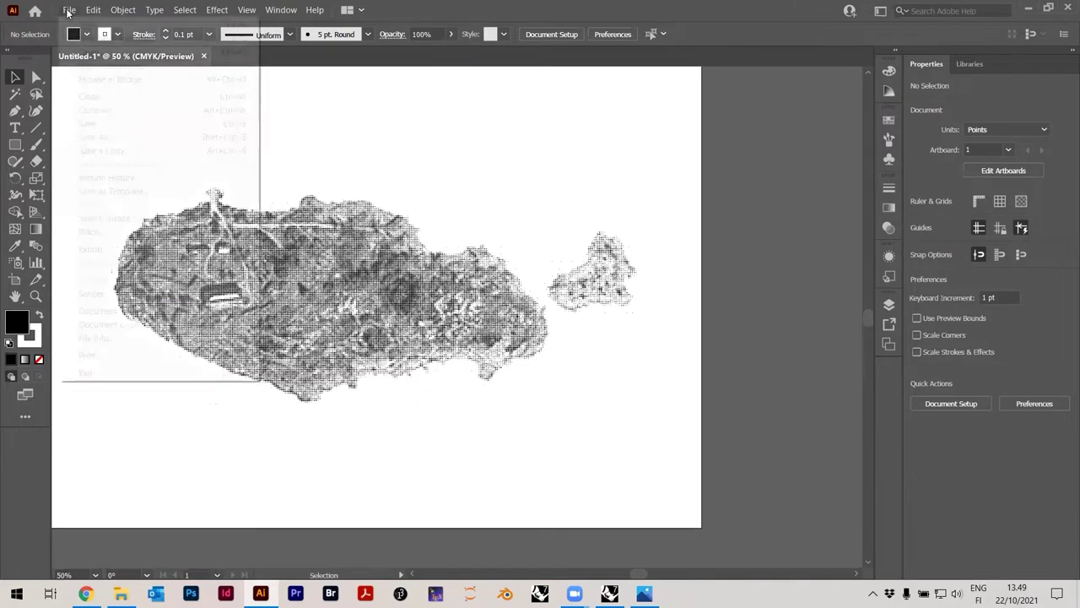
pyautogui.click(94, 137)
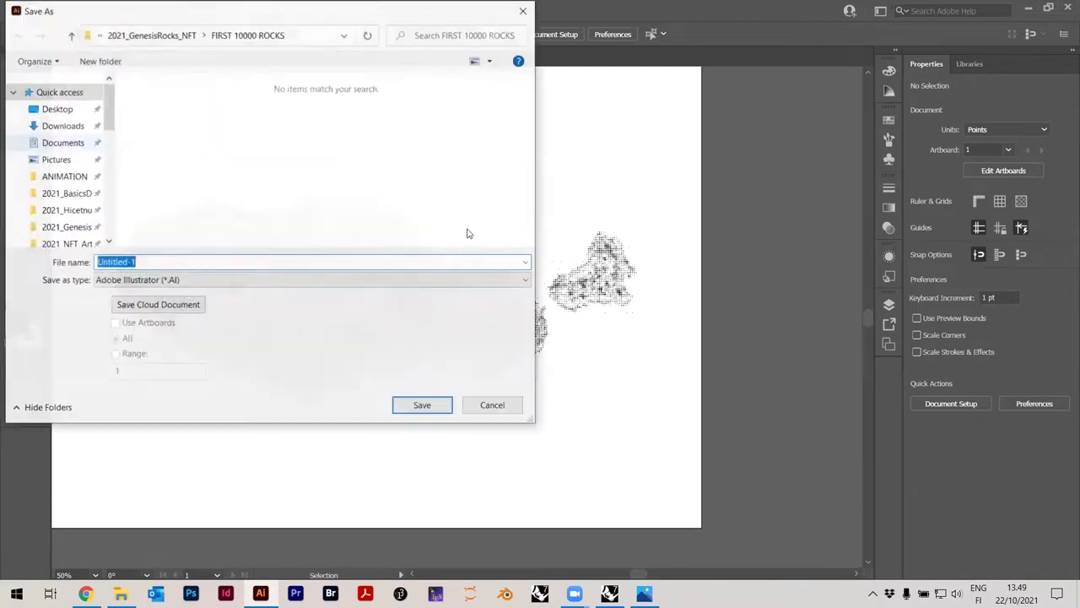
pyautogui.click(114, 280)
pyautogui.click(124, 305)
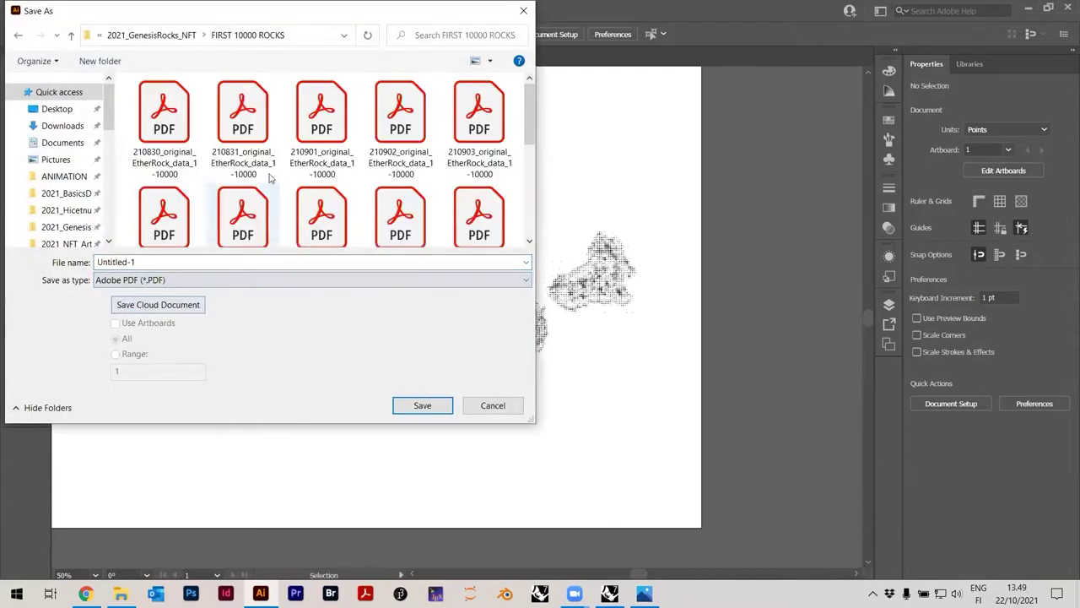
# Choose the 04_Modeling folder inside the TUTORIALS folder of 2021_BasicsDigitalStorytelling as the save location
pyautogui.click(66, 192)
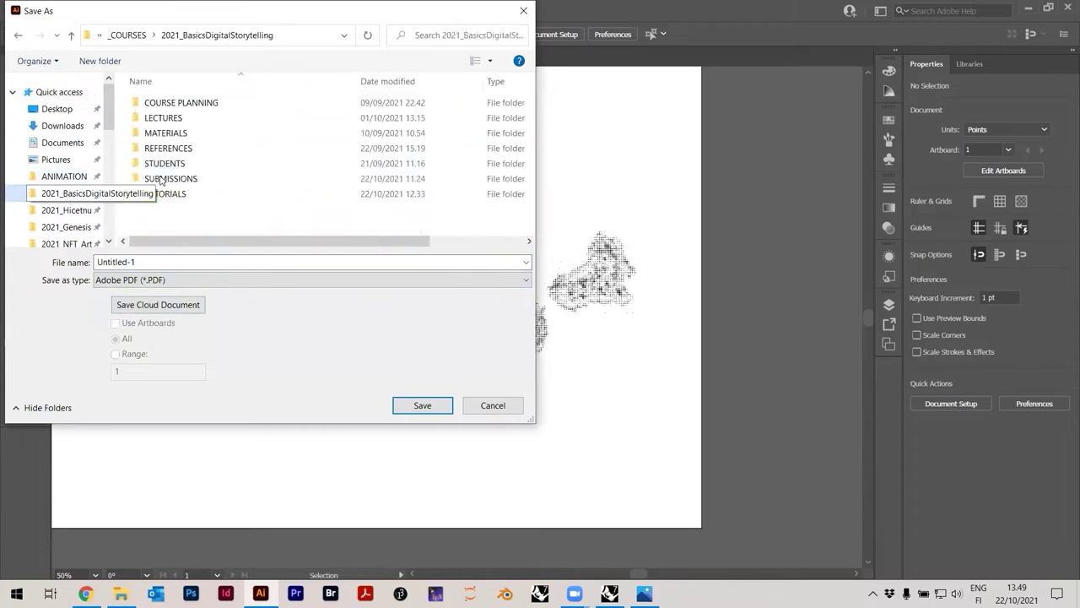
pyautogui.doubleClick(152, 194)
pyautogui.doubleClick(184, 164)
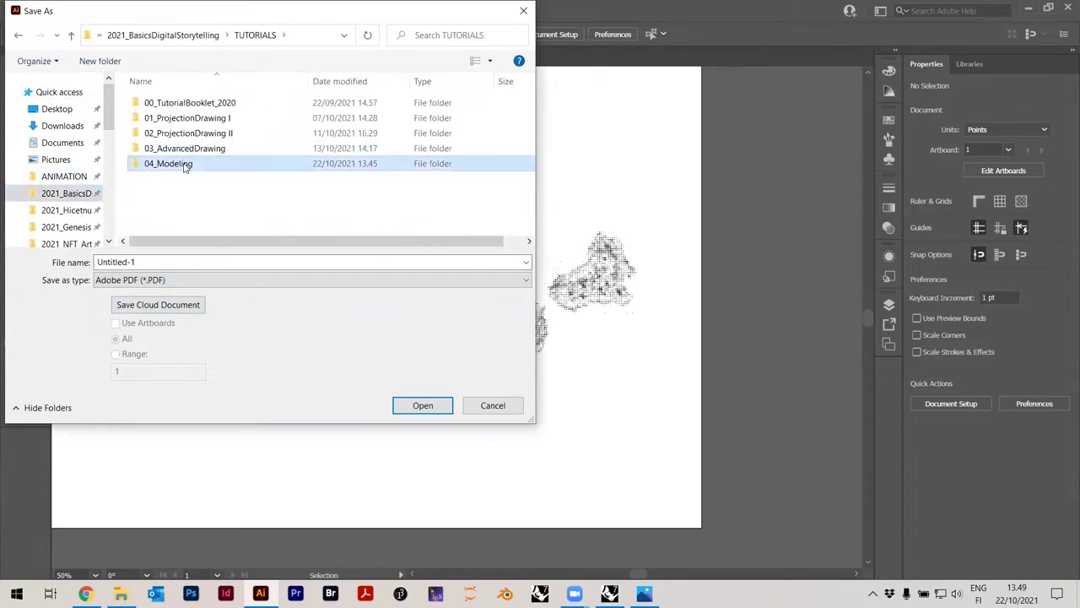
# Switch to File Explorer and copy the name of the harakka_island_sampling Grasshopper file
pyautogui.click(120, 593)
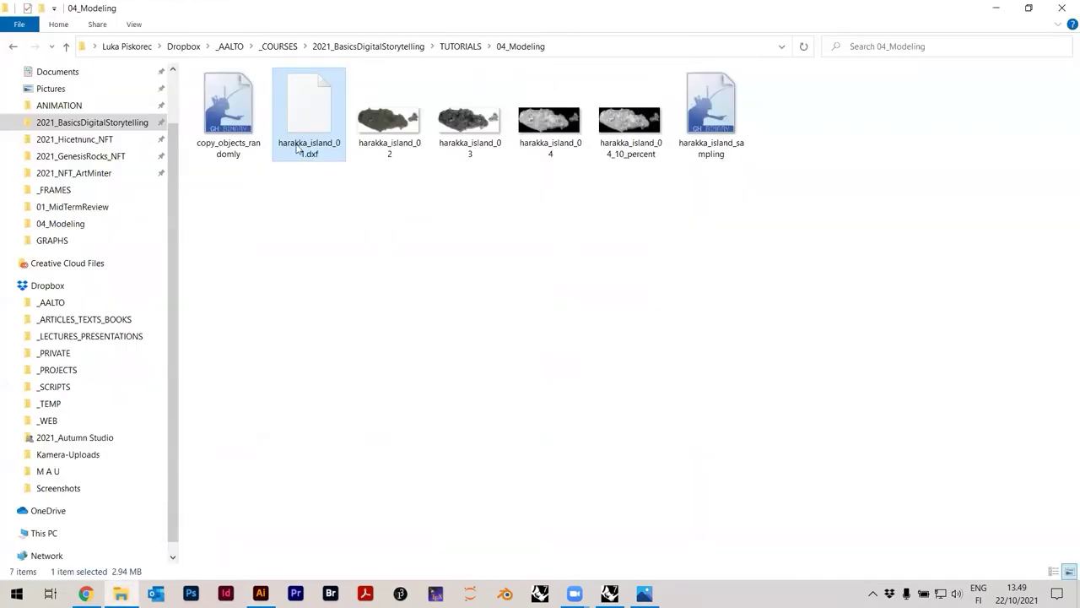
pyautogui.click(702, 159)
pyautogui.click(700, 154)
pyautogui.hotkey('ctrl', 'c')
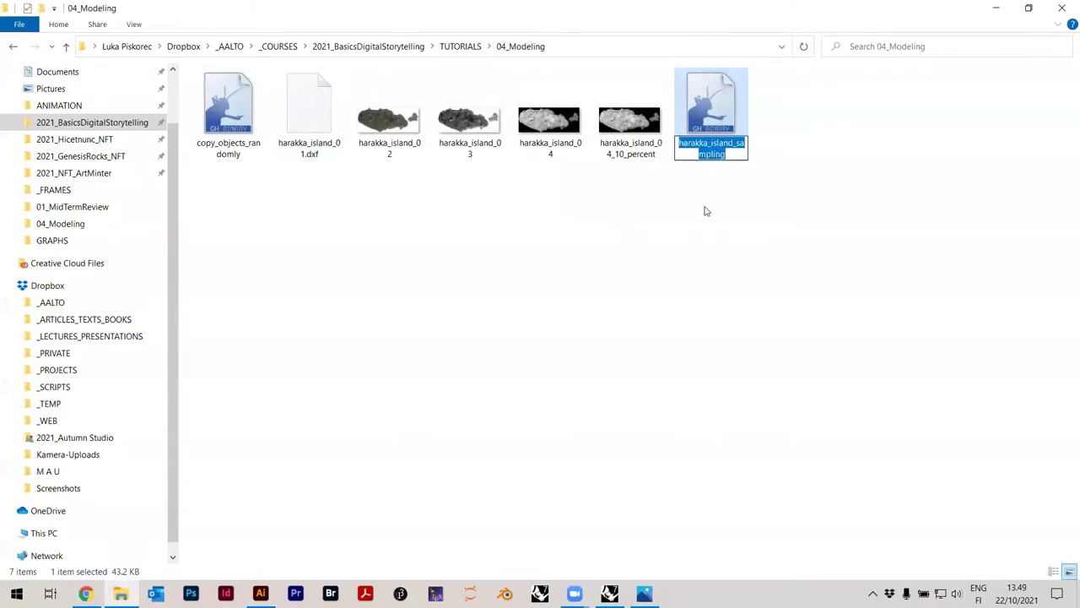
pyautogui.press('Return')
# Return to Illustrator and save the drawing as an Adobe PDF named harakka_island_sampling
pyautogui.hotkey('alt', 'Tab')
pyautogui.click(156, 262)
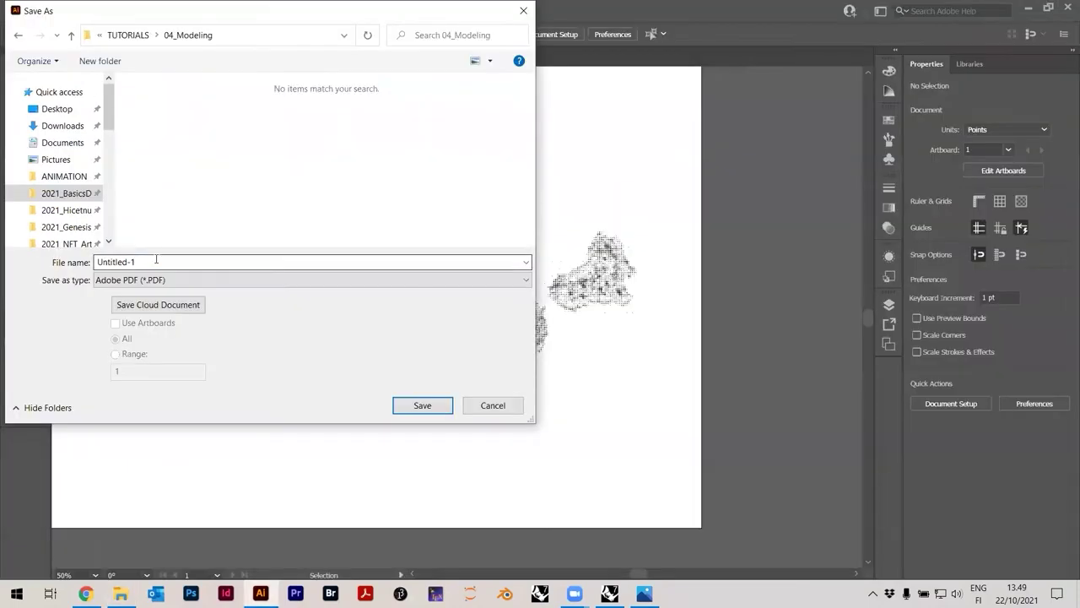
pyautogui.hotkey('ctrl', 'v')
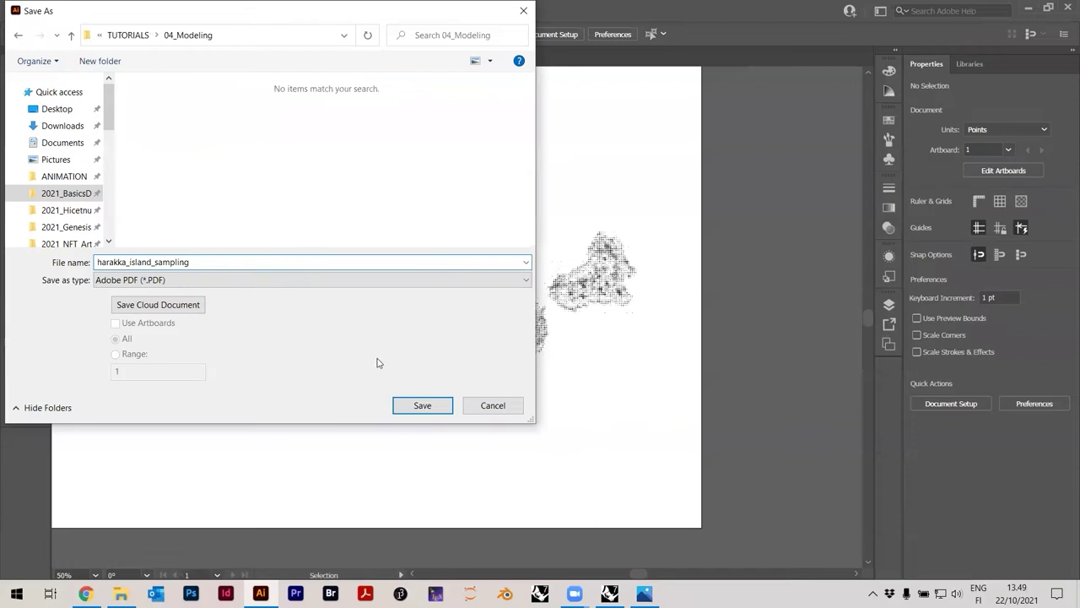
pyautogui.click(413, 406)
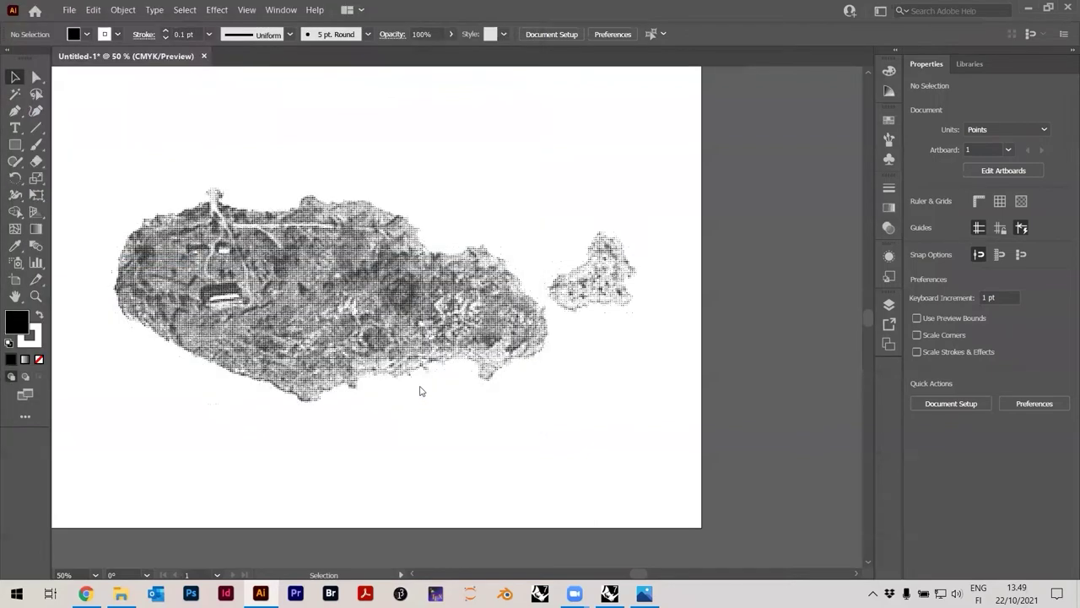
pyautogui.click(676, 479)
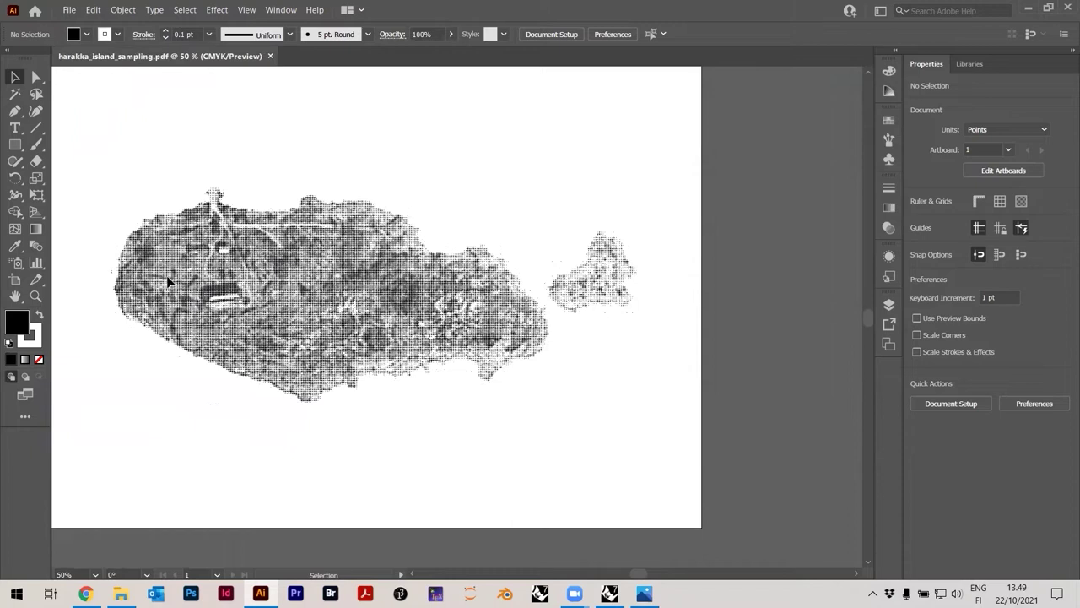
# Close the drawing in Illustrator and open the harakka_island_sampling PDF from the 04_Modeling folder in File Explorer
pyautogui.click(271, 57)
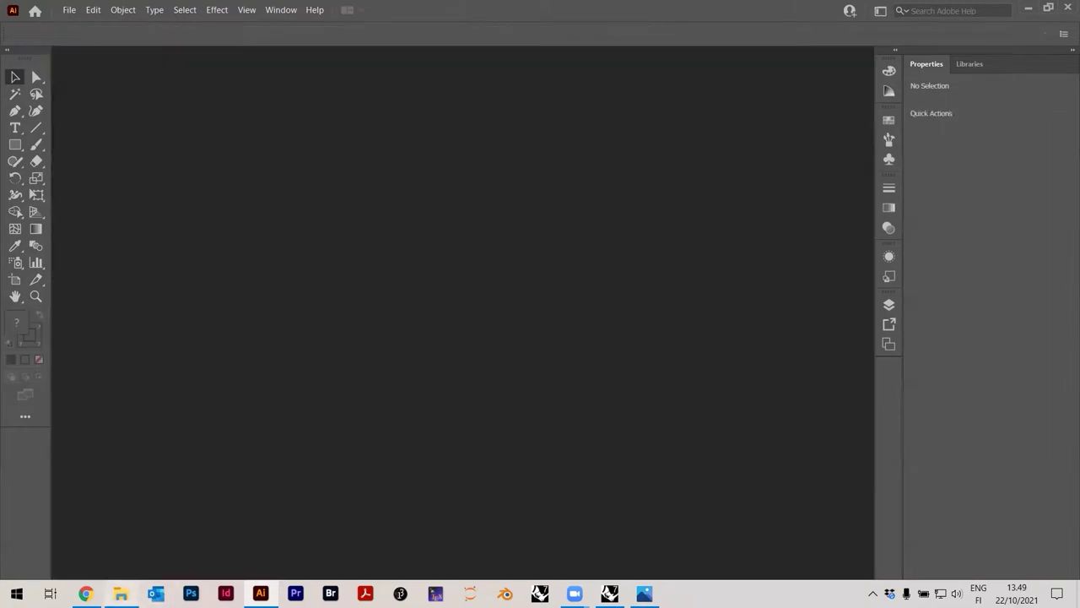
pyautogui.click(121, 593)
pyautogui.click(803, 84)
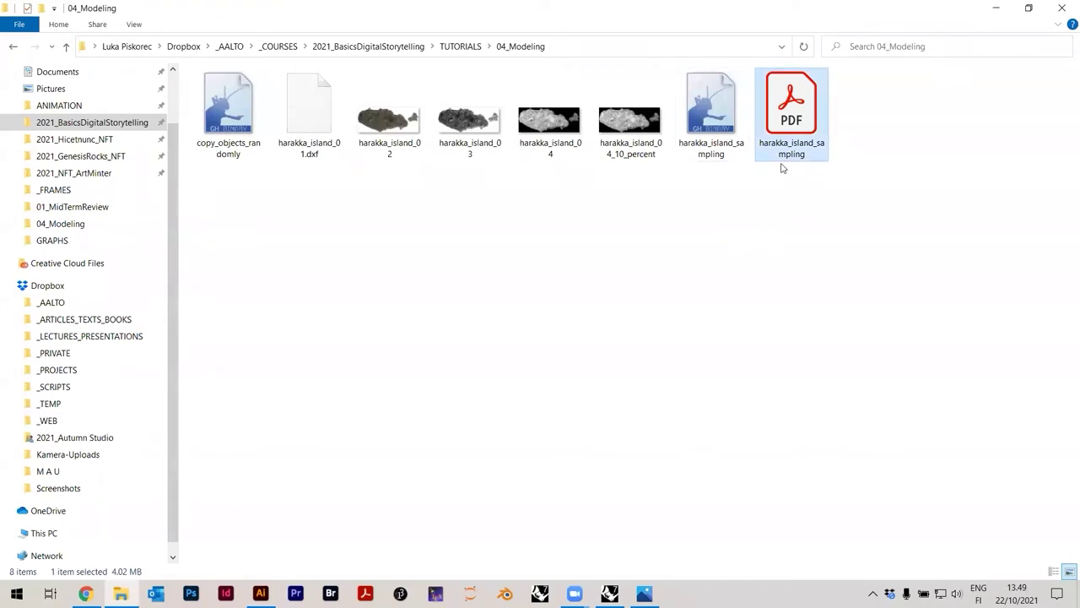
pyautogui.doubleClick(797, 140)
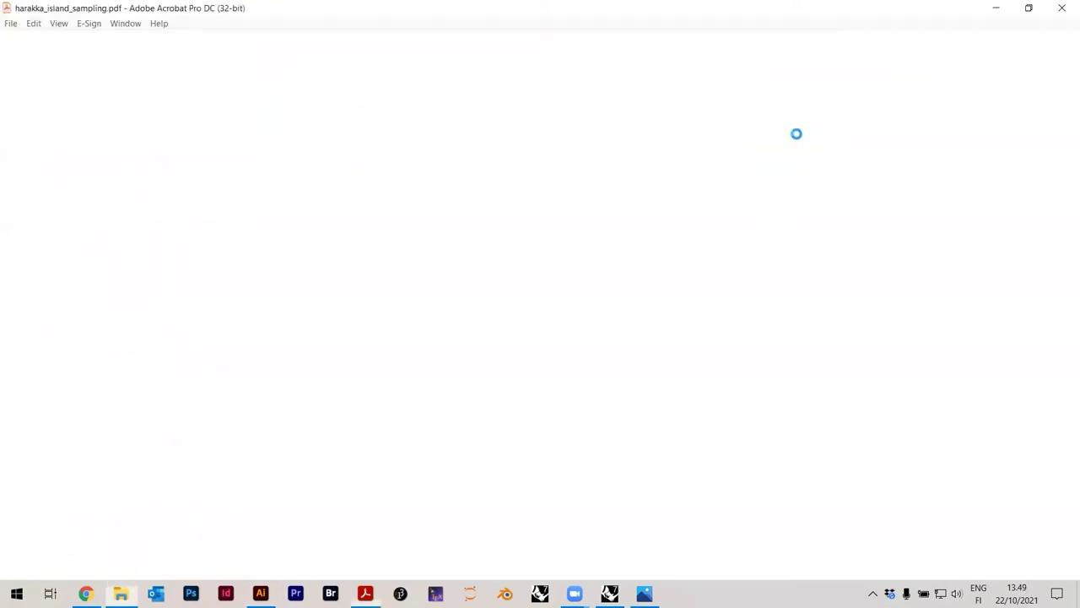
# Examine the island's dot pattern in the PDF at 200% magnification
pyautogui.click(504, 72)
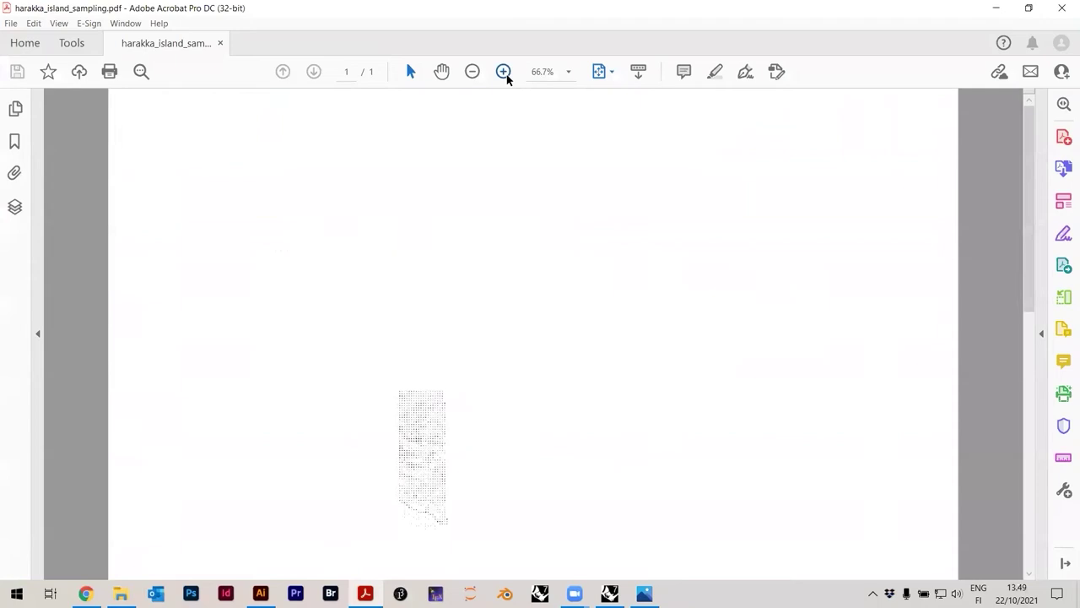
pyautogui.click(504, 72)
pyautogui.click(504, 72)
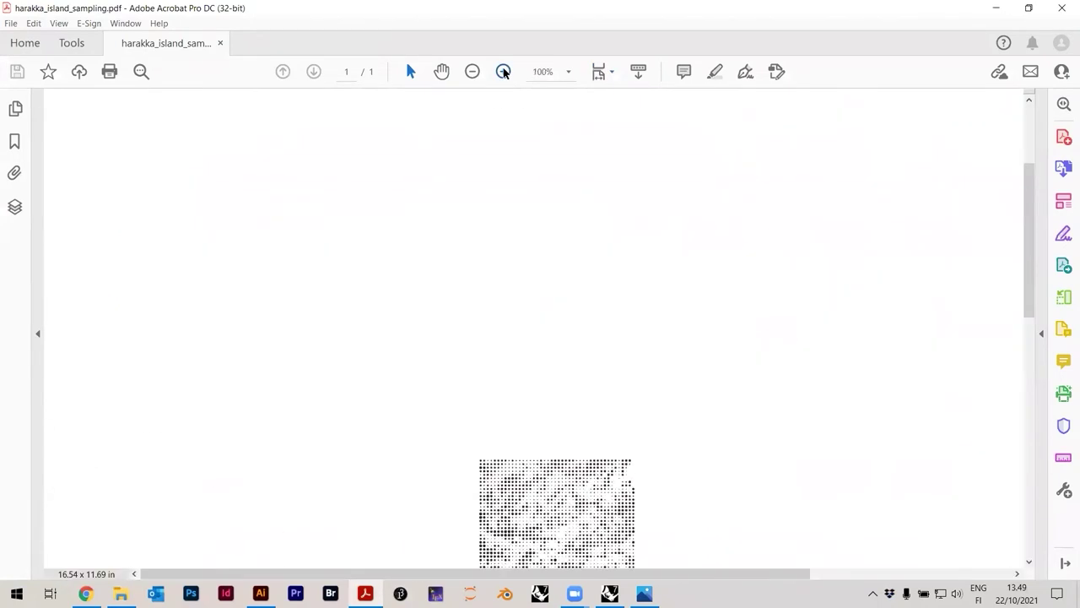
pyautogui.click(504, 72)
pyautogui.click(504, 74)
pyautogui.click(503, 75)
pyautogui.scroll(-1, 569, 357)
pyautogui.moveTo(1032, 275); pyautogui.dragTo(1027, 366)
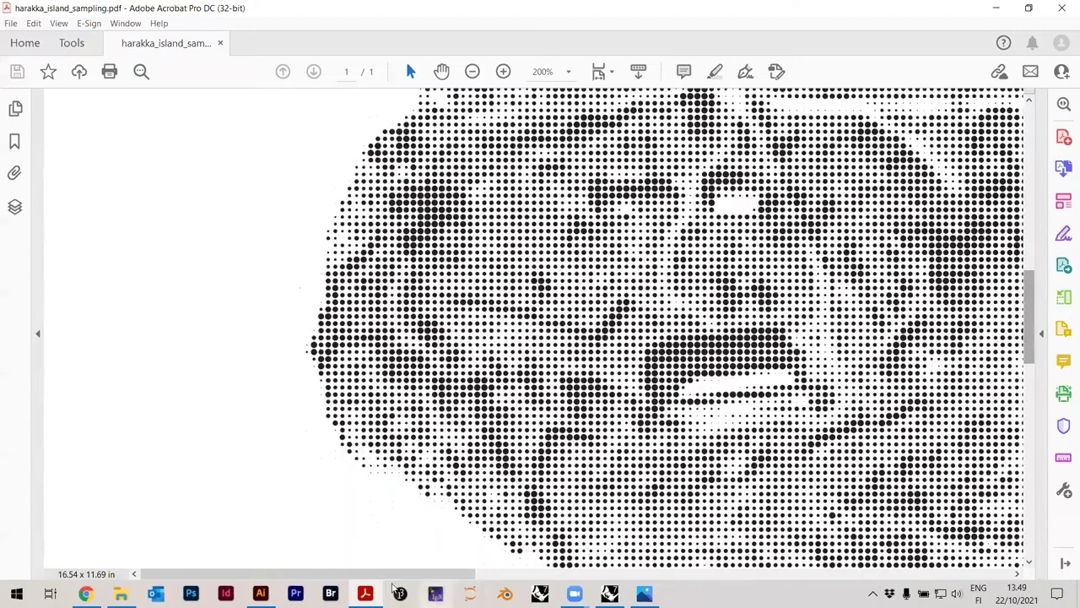
pyautogui.moveTo(416, 575); pyautogui.dragTo(539, 575)
# Inspect the individual circles around the large dark building shape, magnifying the PDF up to 1200%
pyautogui.click(504, 72)
pyautogui.click(504, 72)
pyautogui.scroll(-1, 778, 307)
pyautogui.moveTo(1028, 299); pyautogui.dragTo(1030, 329)
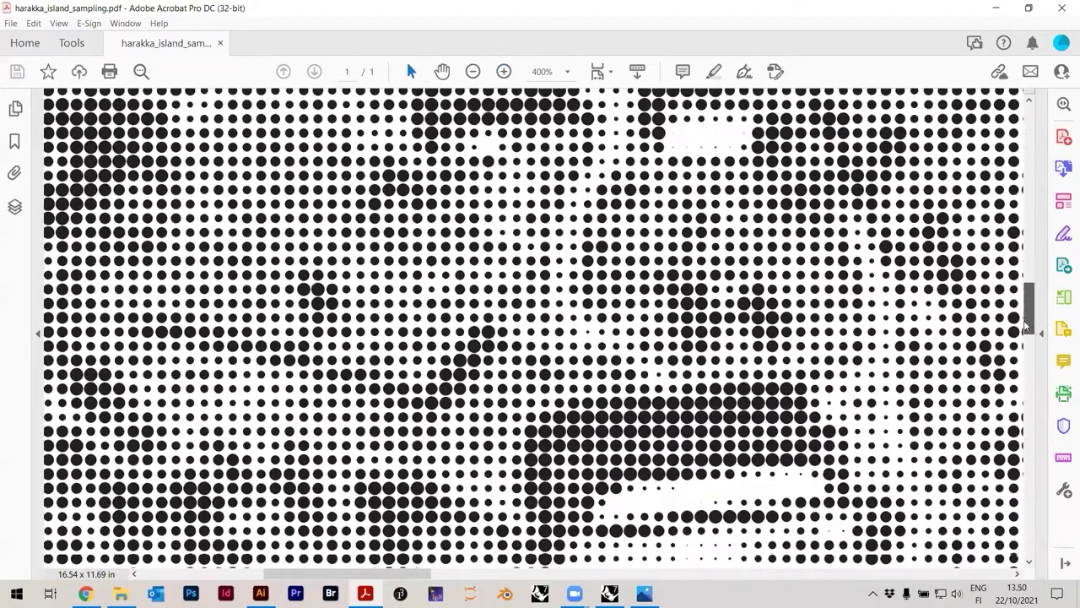
pyautogui.moveTo(375, 574); pyautogui.dragTo(409, 574)
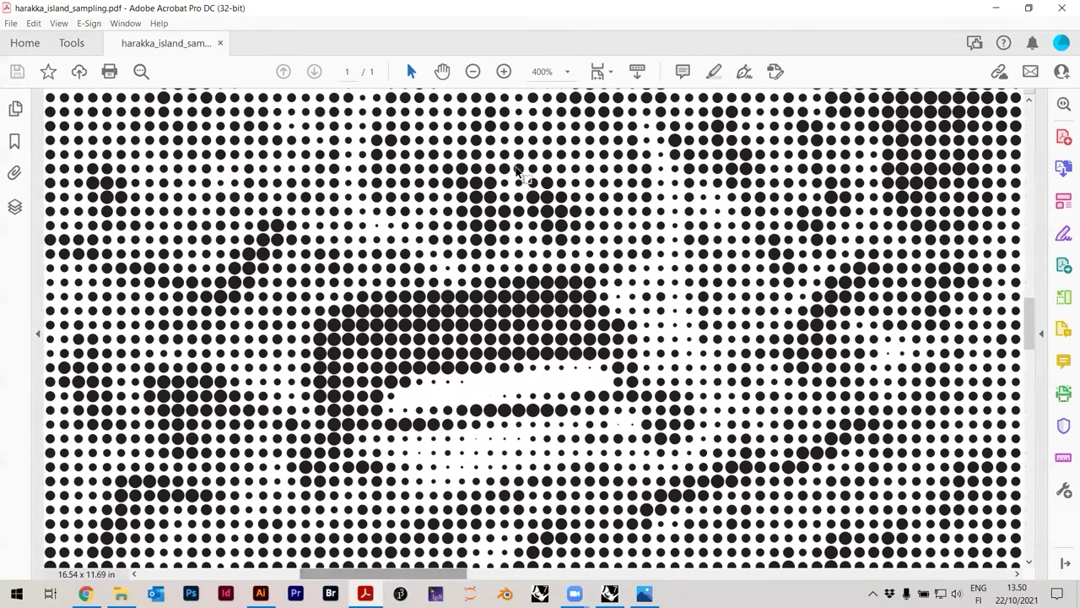
pyautogui.click(504, 72)
pyautogui.scroll(-1, 478, 495)
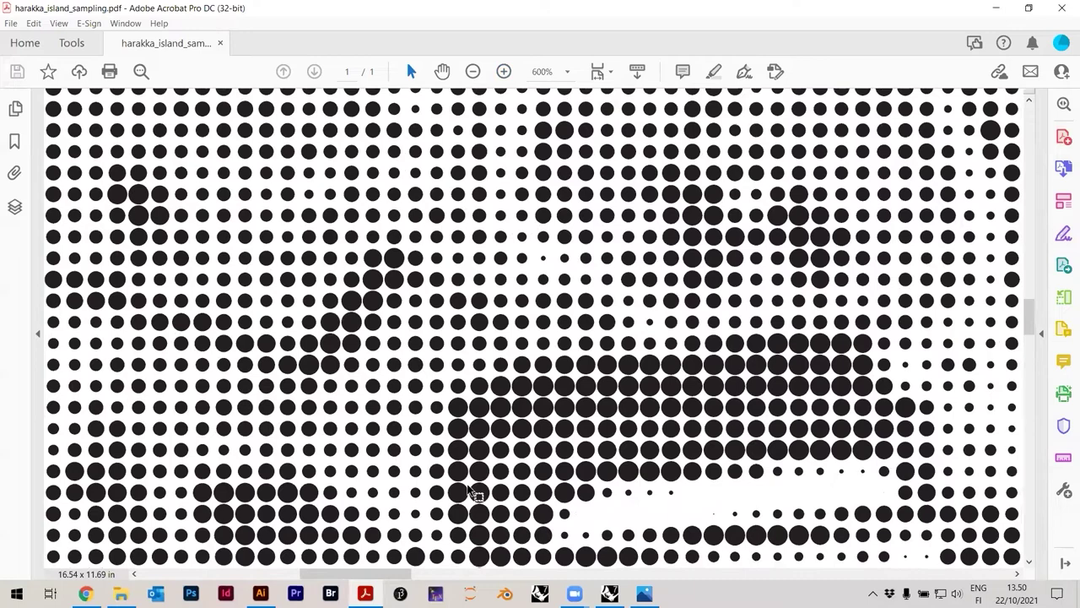
pyautogui.scroll(-1, 478, 494)
pyautogui.moveTo(376, 575); pyautogui.dragTo(409, 575)
pyautogui.scroll(-2, 445, 211)
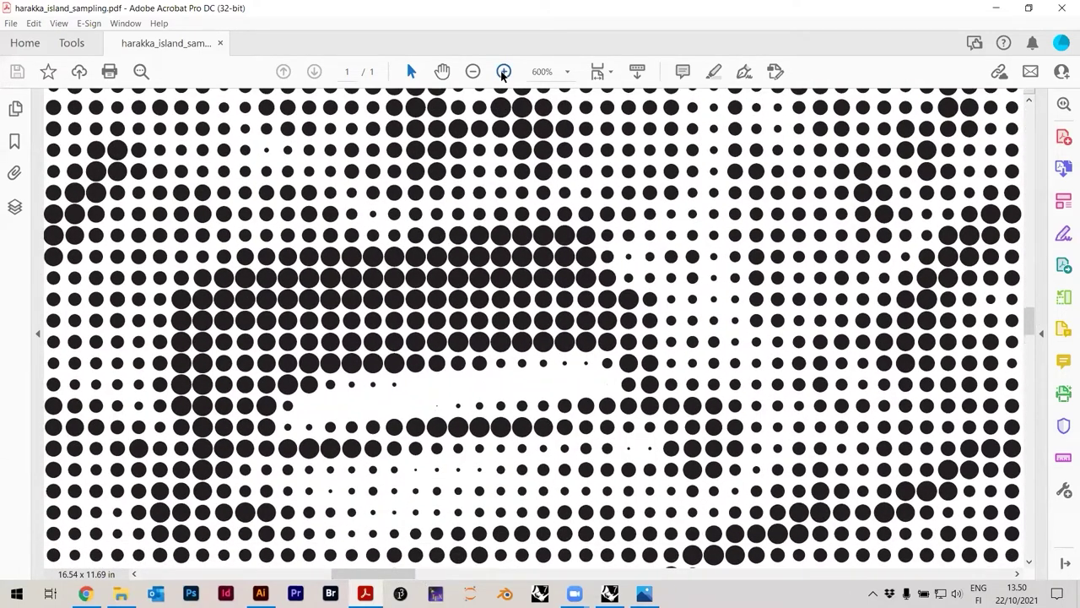
pyautogui.click(504, 71)
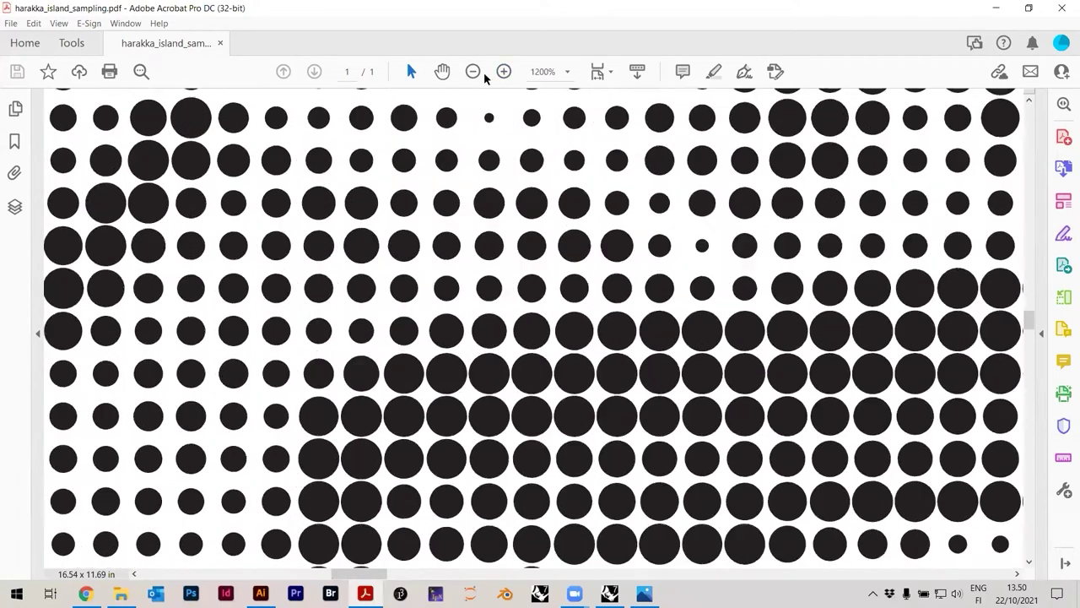
# View the whole island drawing on the full page, and close the PDF
pyautogui.click(473, 72)
pyautogui.click(472, 72)
pyautogui.click(472, 73)
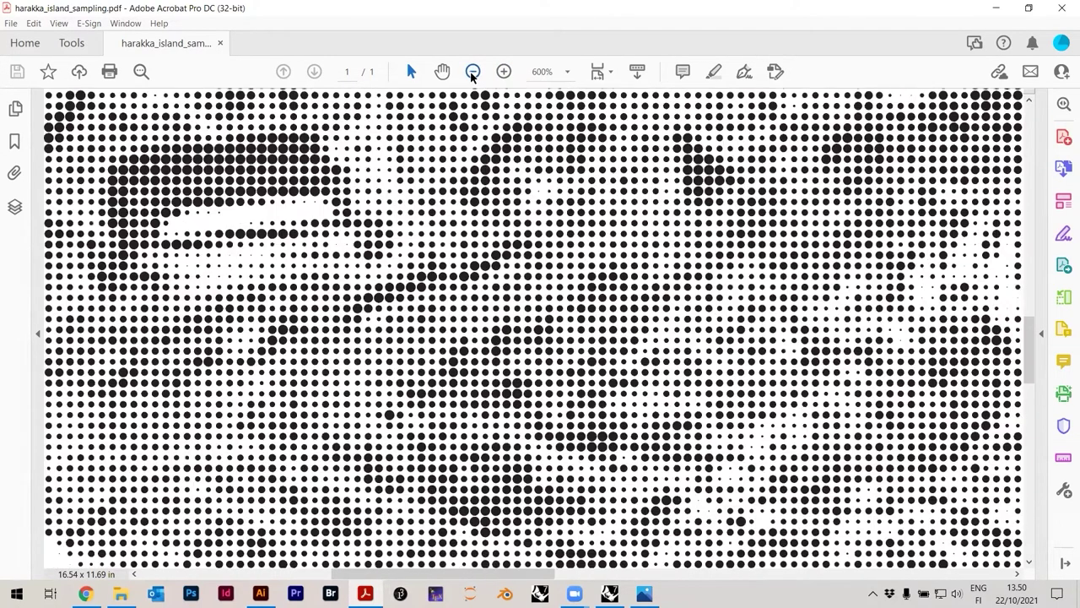
pyautogui.click(472, 73)
pyautogui.click(472, 73)
pyautogui.click(472, 72)
pyautogui.click(472, 73)
pyautogui.click(473, 72)
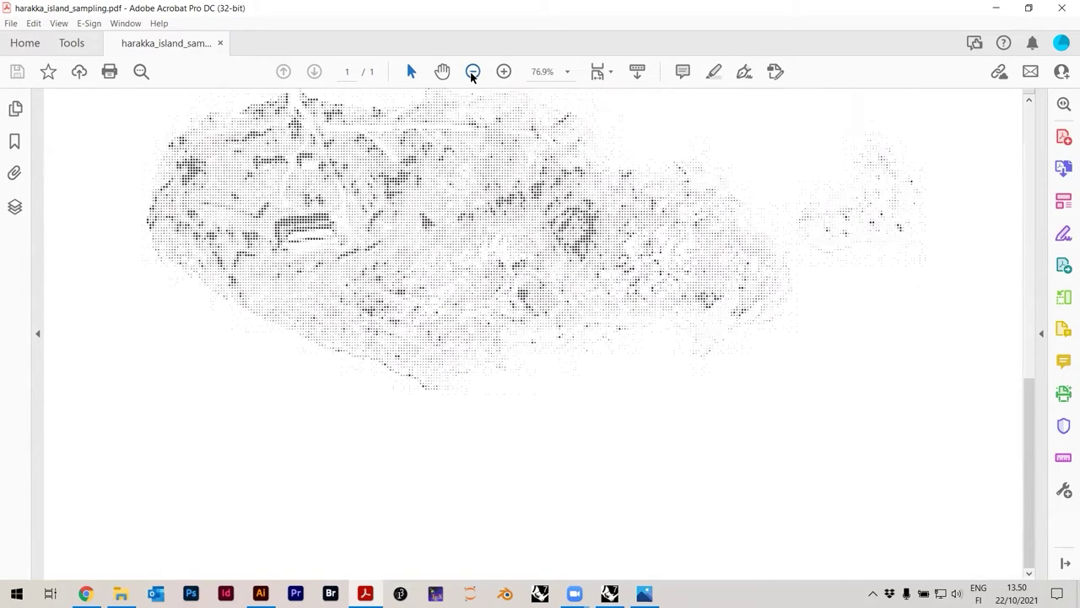
pyautogui.click(473, 72)
pyautogui.hotkey('ctrl', '0')
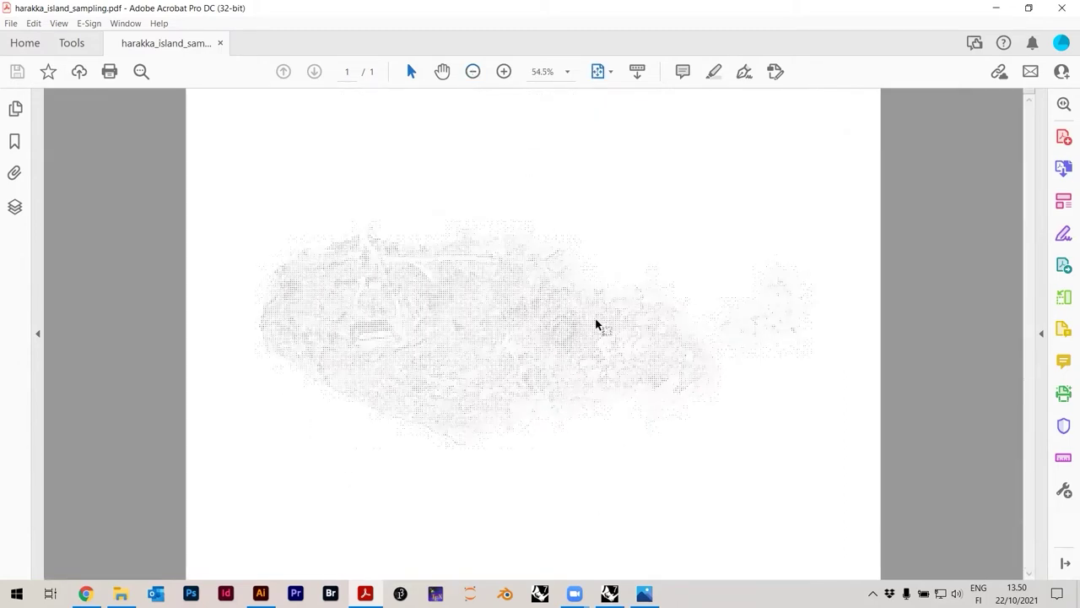
pyautogui.click(1060, 10)
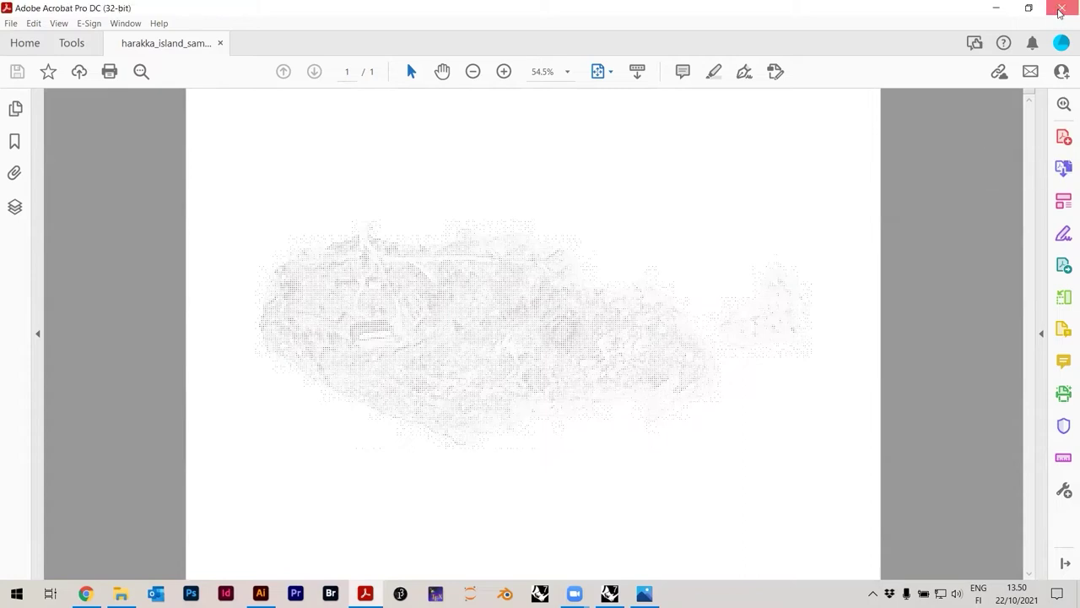
# Switch to Grasshopper and save the harakka_island_sampling definition
pyautogui.click(609, 594)
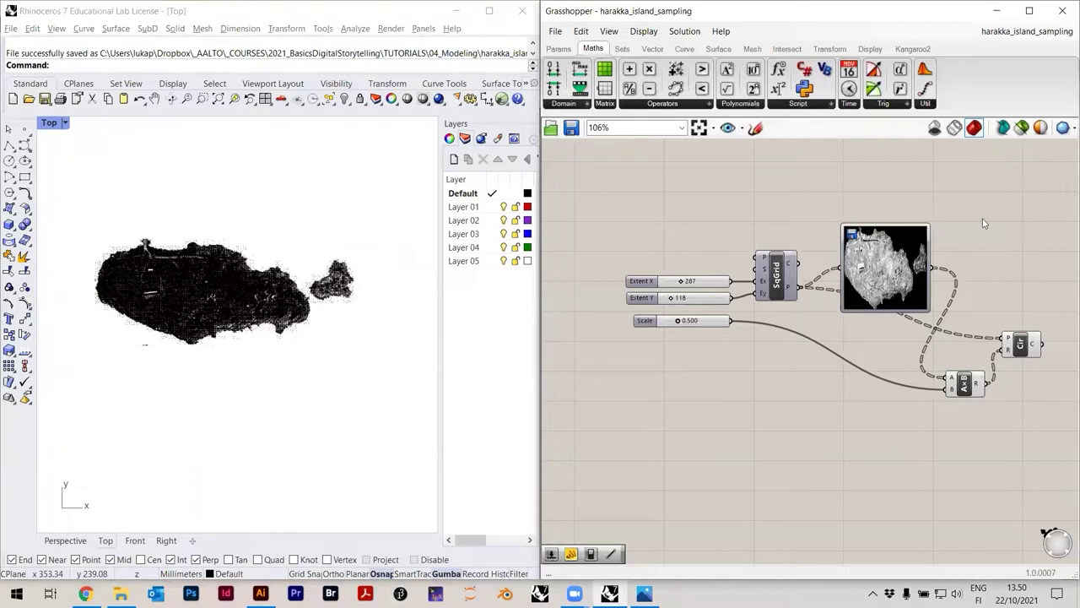
pyautogui.hotkey('ctrl', 's')
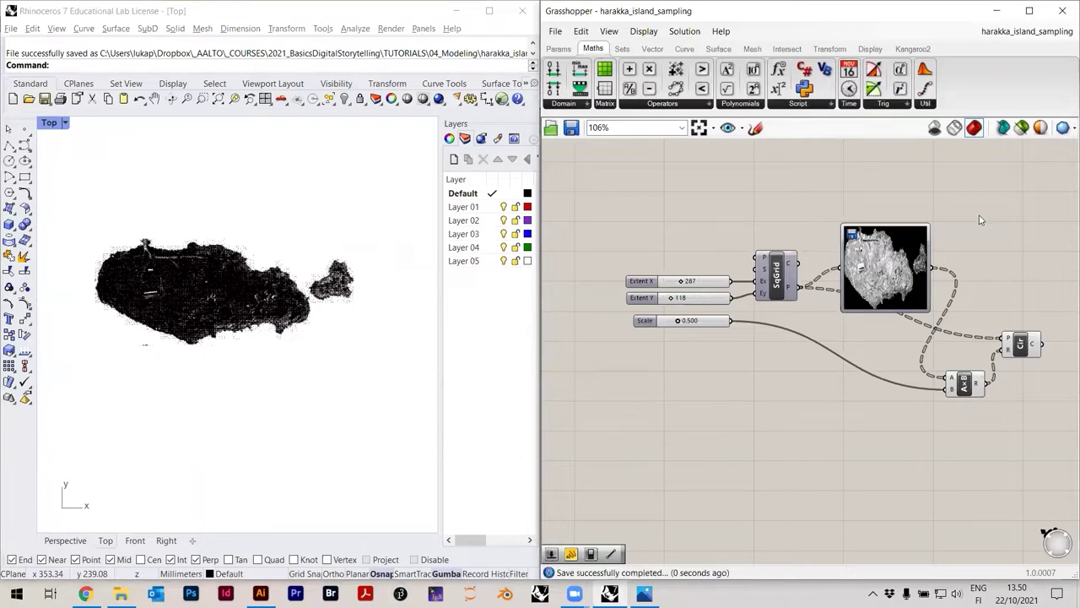
# Delete all baked curves in Rhino and close the harakka_island_sampling definition in Grasshopper
pyautogui.click(469, 43)
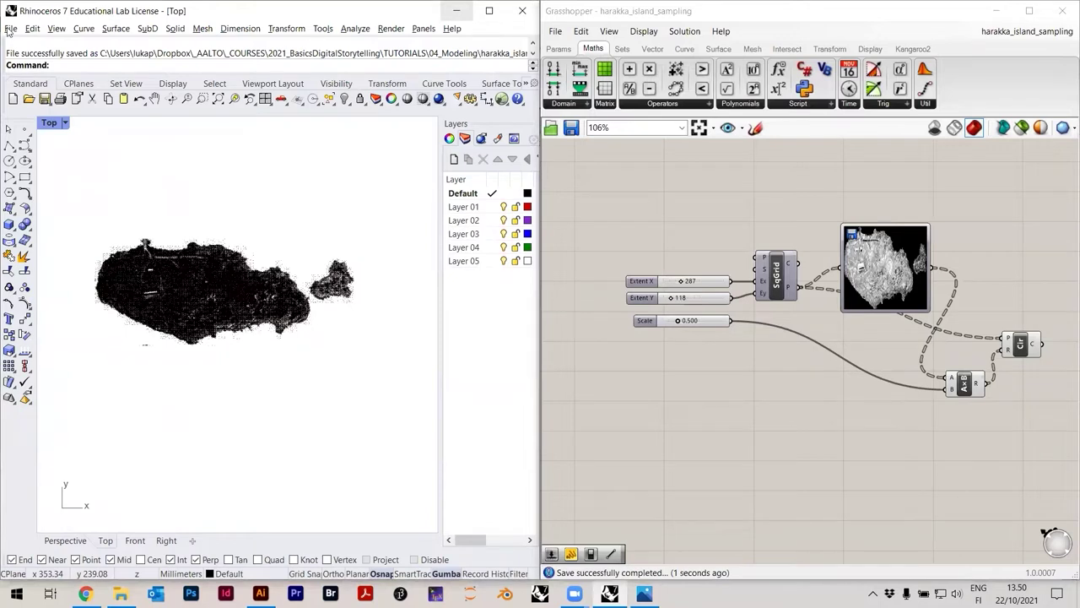
pyautogui.hotkey('ctrl', 'a')
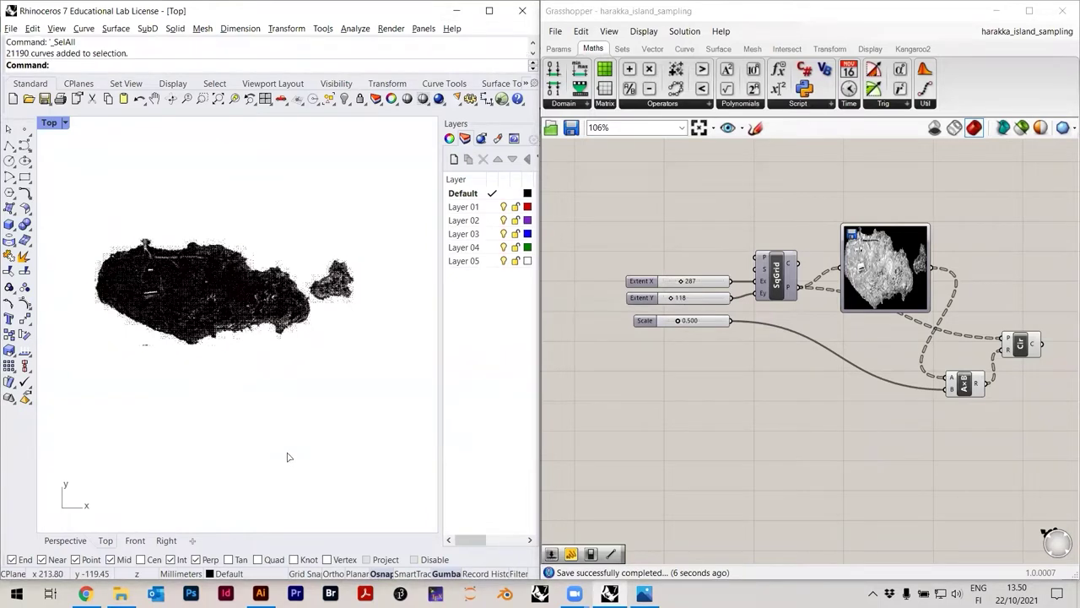
pyautogui.press('Delete')
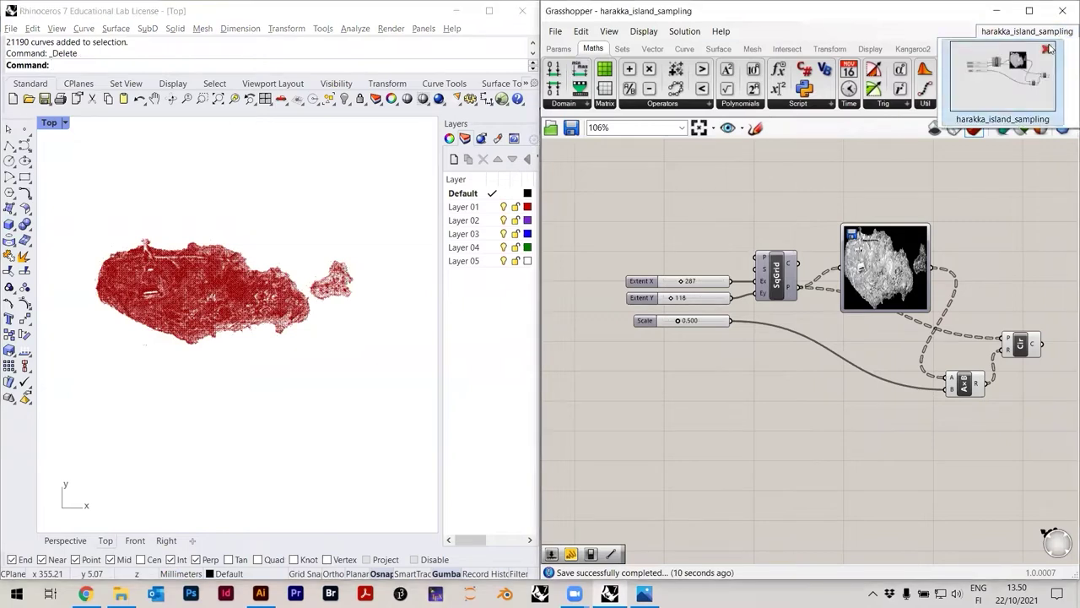
pyautogui.click(1051, 50)
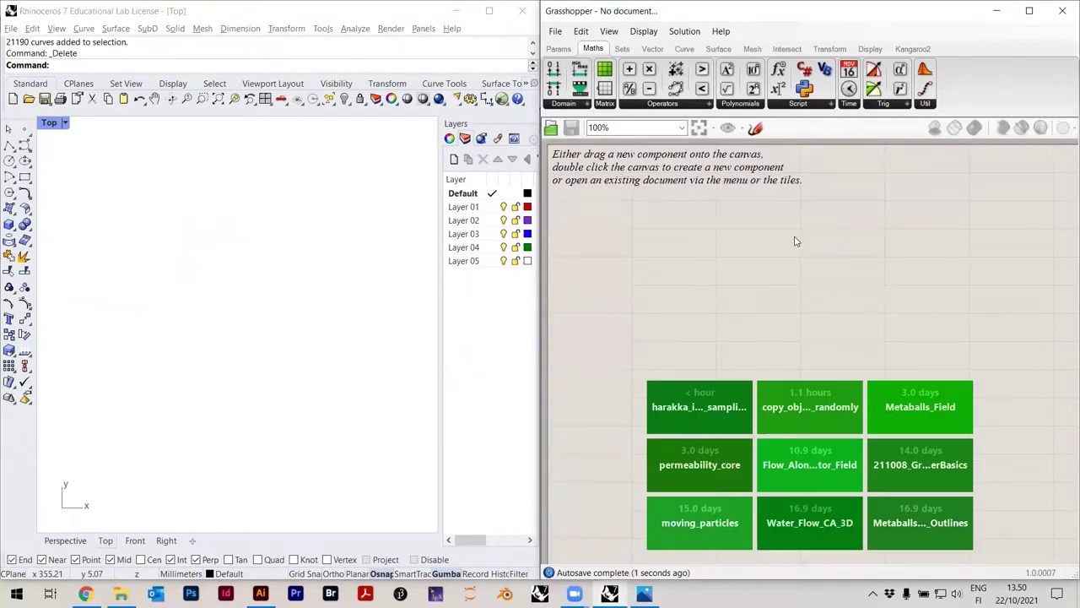
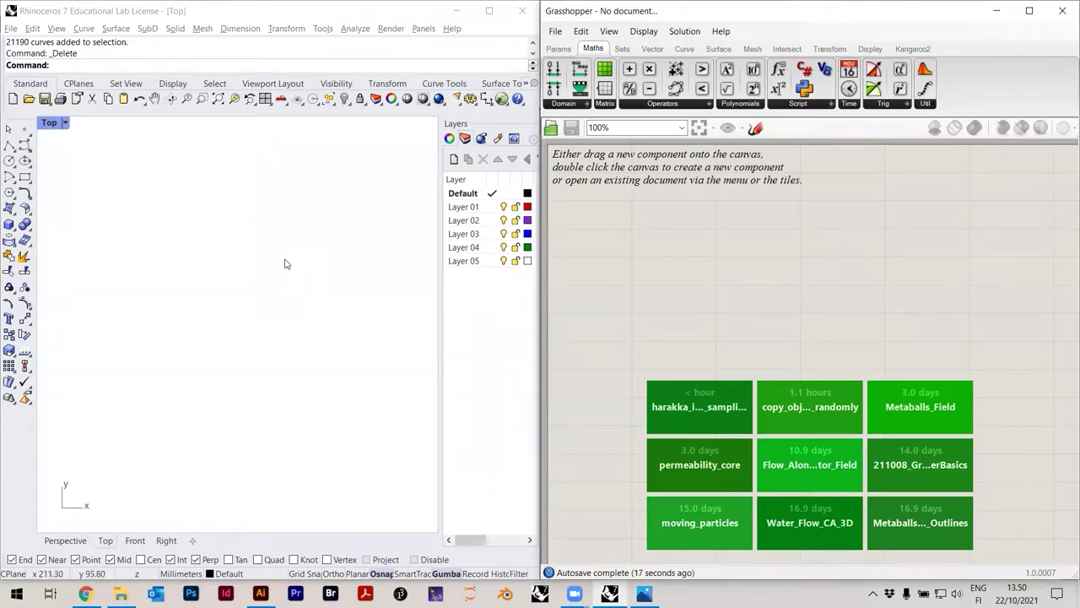
pyautogui.click(121, 594)
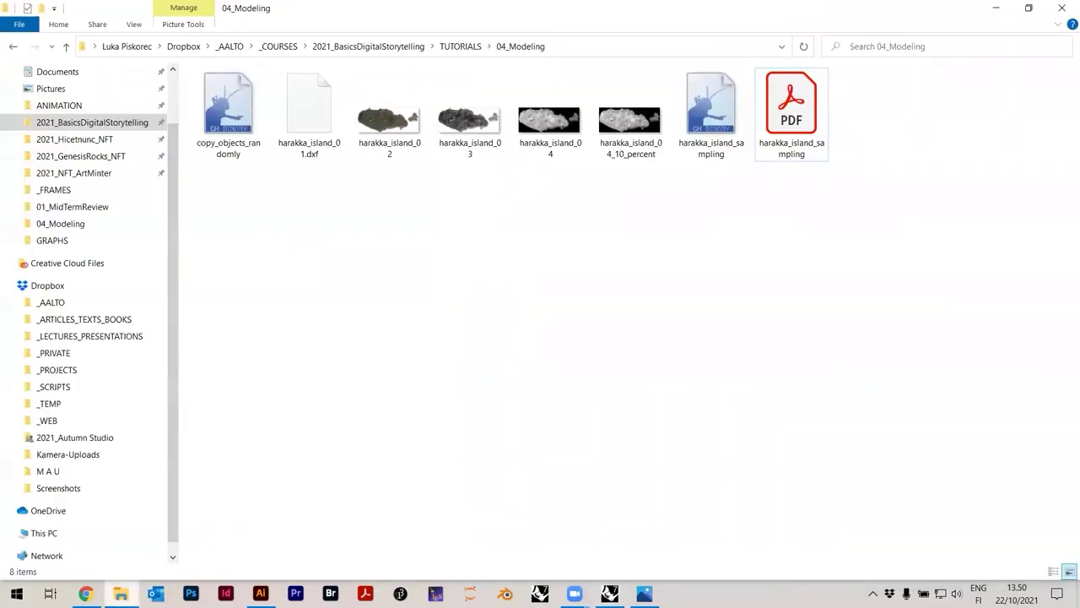
pyautogui.click(121, 593)
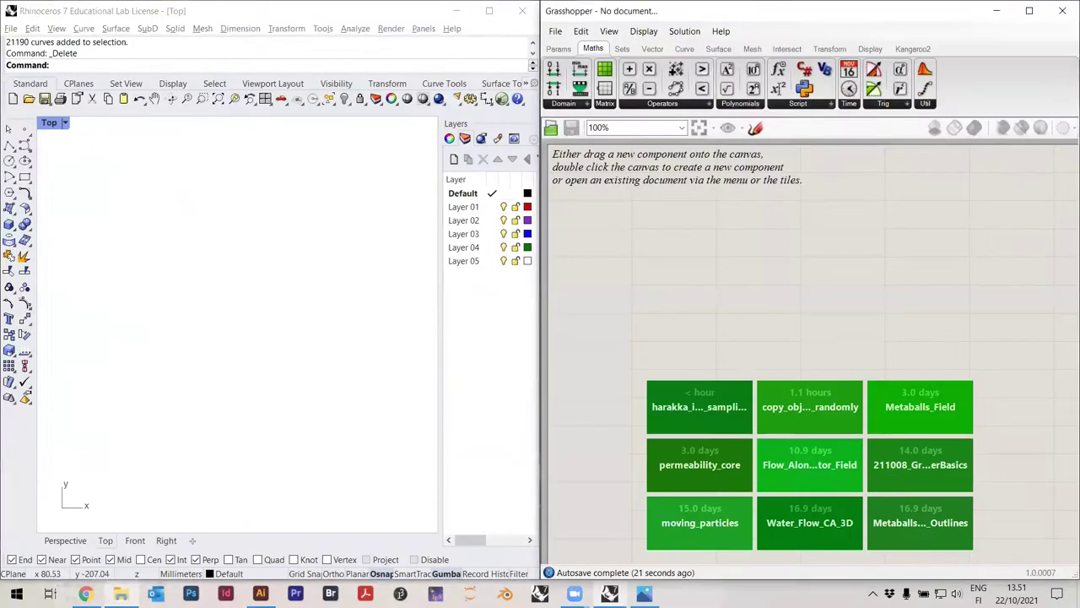
pyautogui.click(744, 317)
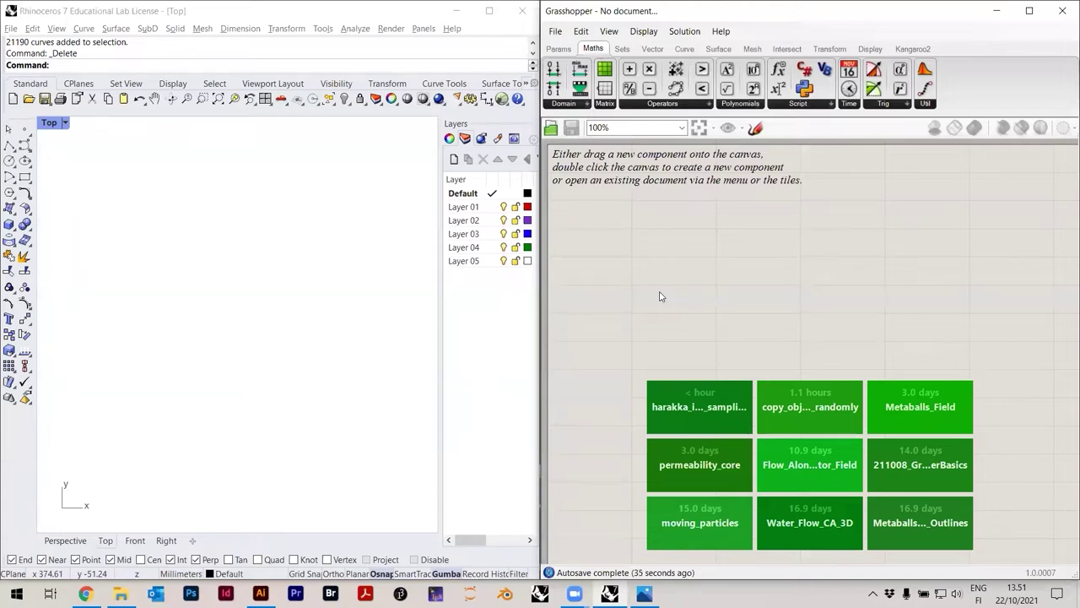
pyautogui.click(420, 254)
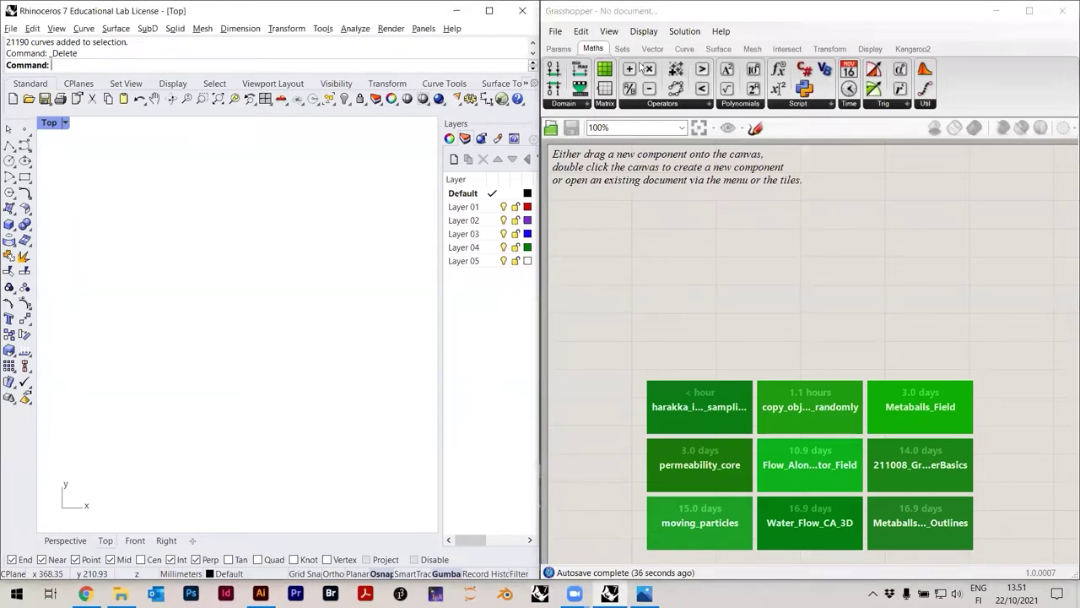
pyautogui.click(685, 48)
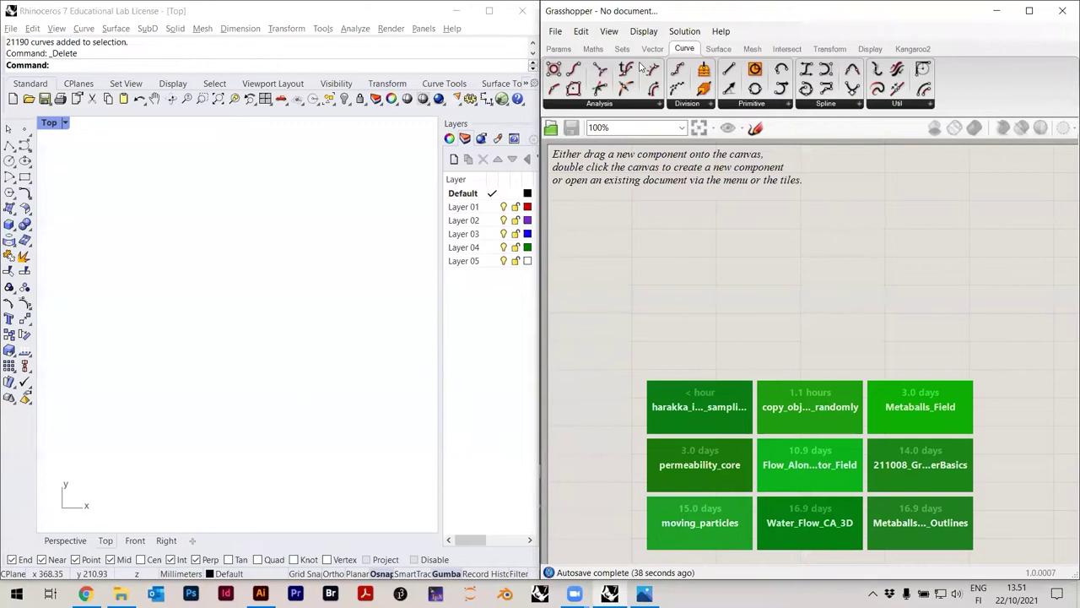
# Place a Populate 2D component on the empty Grasshopper canvas
pyautogui.scroll(1, 642, 68)
pyautogui.click(614, 103)
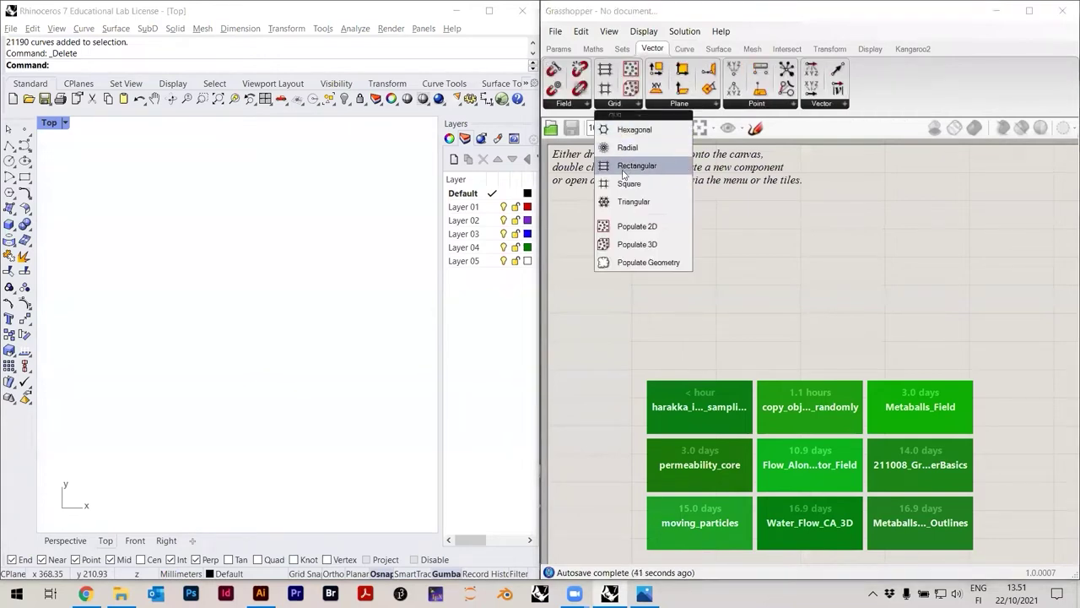
pyautogui.click(650, 234)
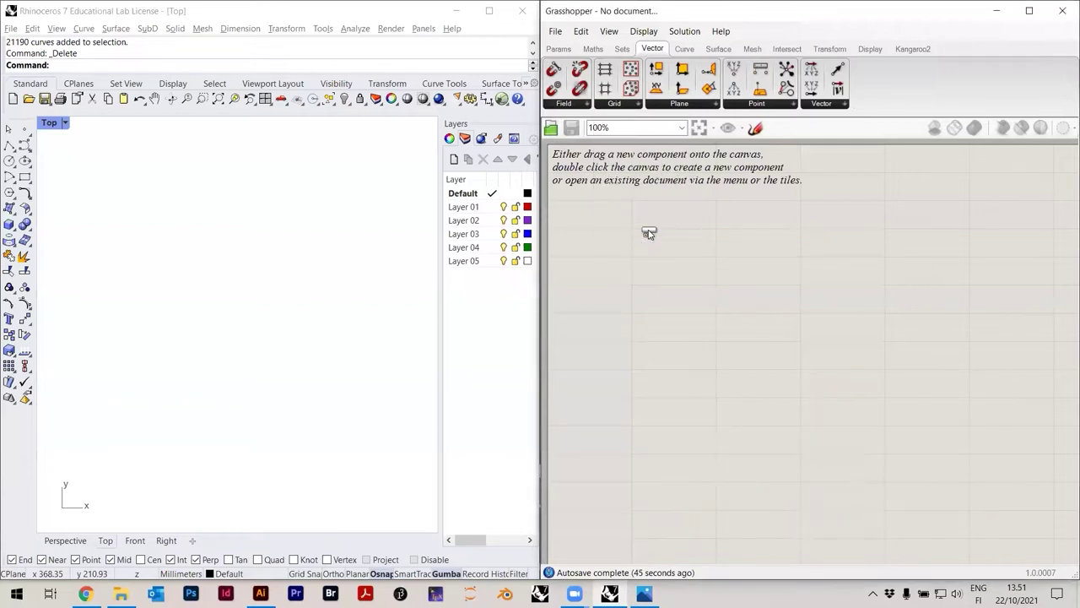
pyautogui.click(827, 354)
pyautogui.scroll(3, 828, 351)
pyautogui.scroll(5, 823, 390)
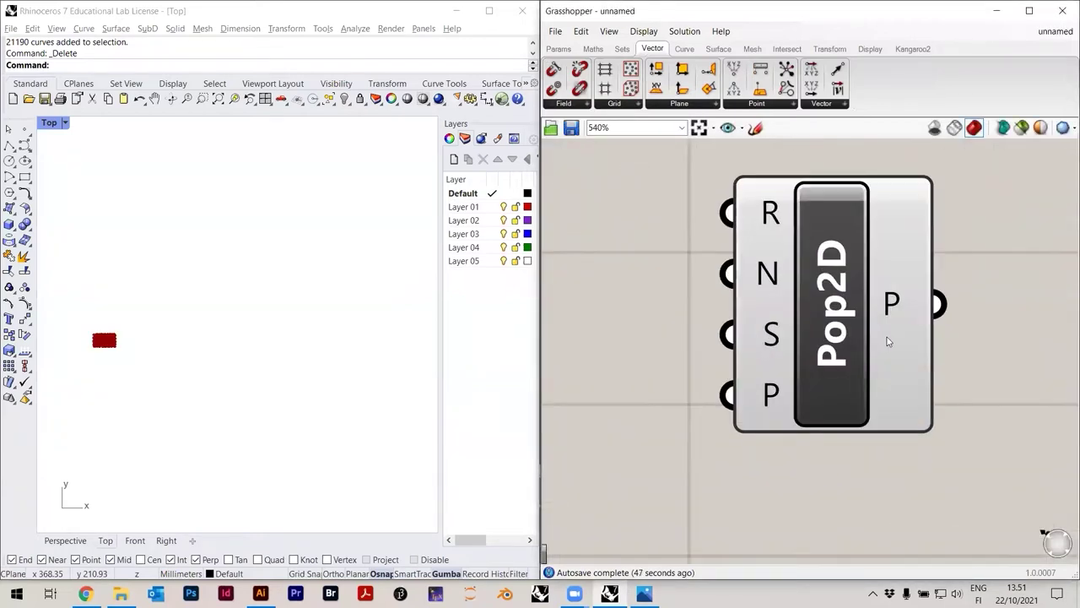
pyautogui.scroll(-3, 889, 338)
# Inspect how the Populate 2D points are distributed inside the default rectangle in Rhino's Top view, highlighting them through the component
pyautogui.moveTo(348, 315); pyautogui.dragTo(373, 319, button='right')
pyautogui.scroll(3, 193, 323)
pyautogui.scroll(4, 90, 351)
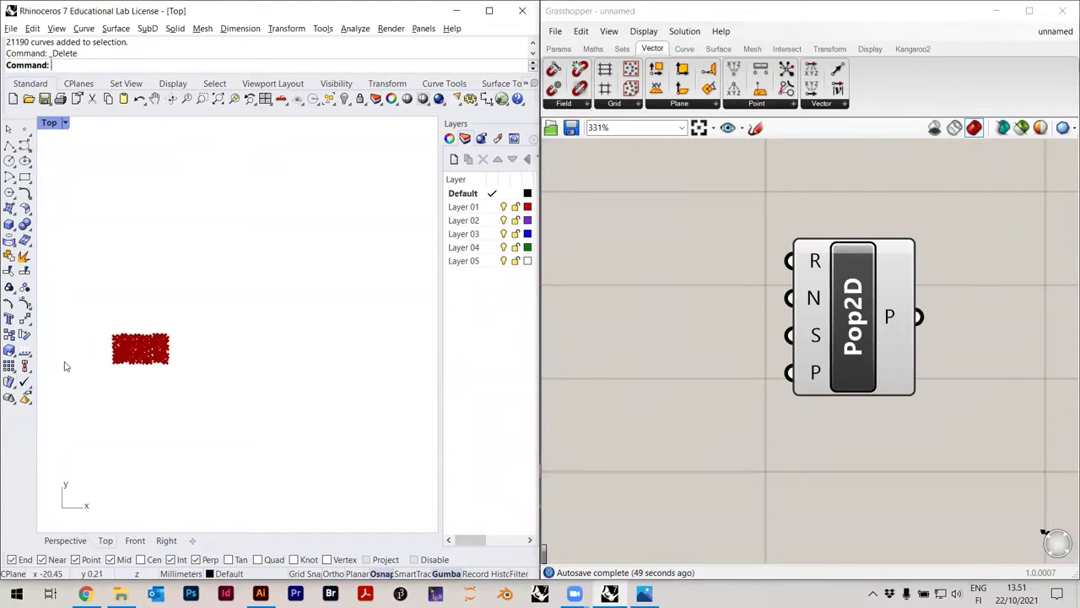
pyautogui.scroll(-1, 196, 309)
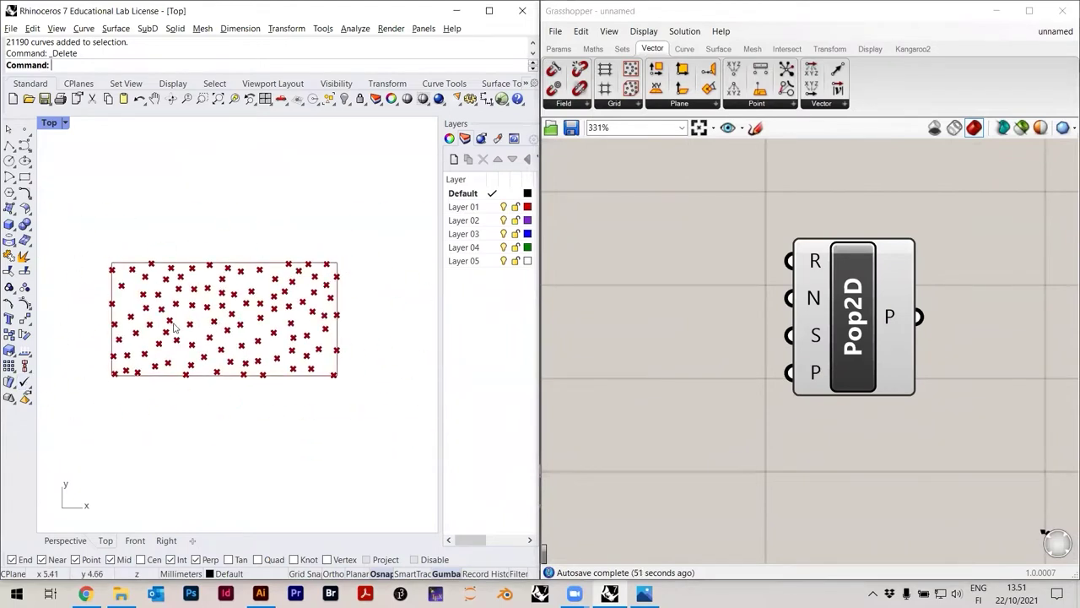
pyautogui.scroll(3, 173, 328)
pyautogui.scroll(-2, 190, 333)
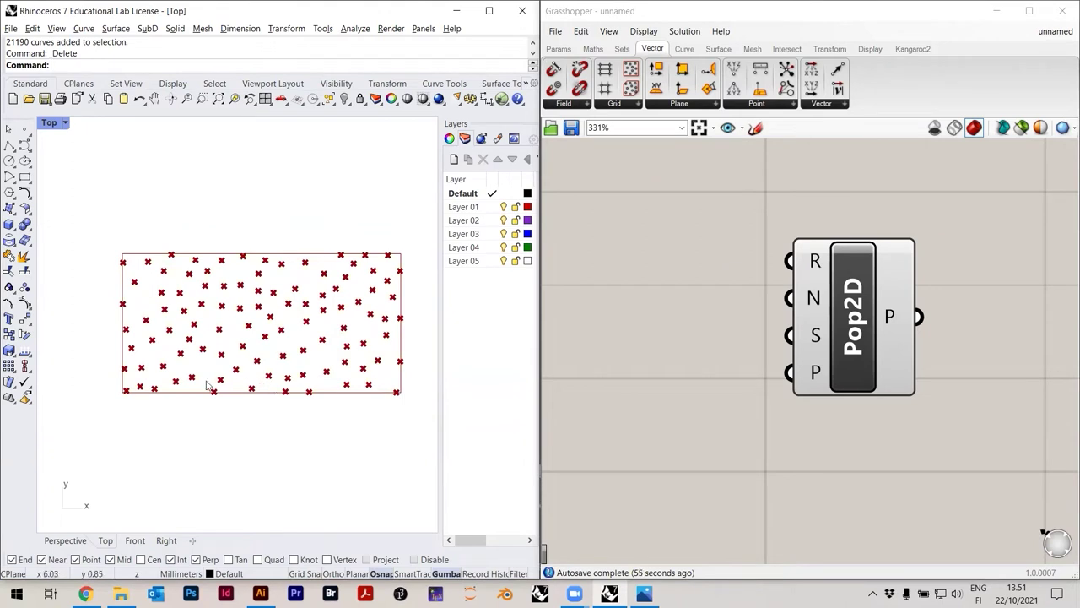
pyautogui.scroll(3, 263, 374)
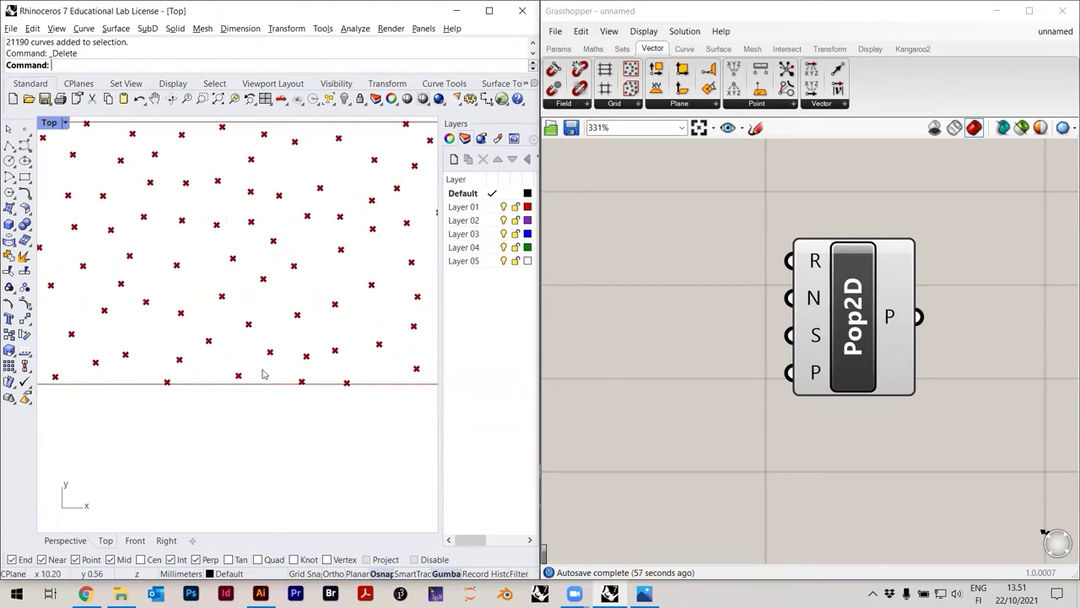
pyautogui.scroll(-6, 260, 368)
pyautogui.scroll(4, 207, 367)
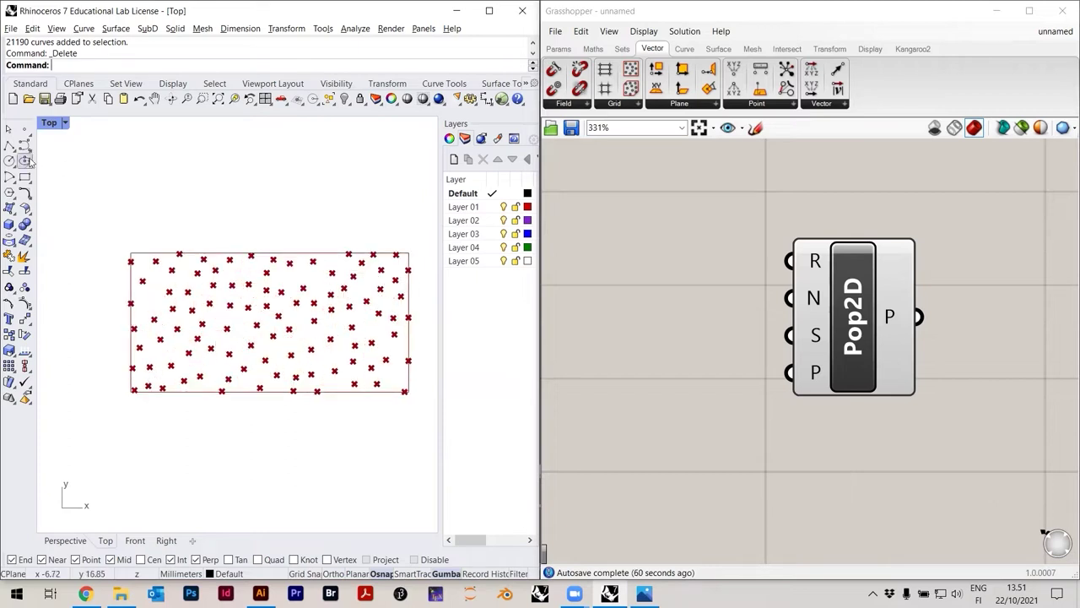
pyautogui.scroll(-1, 173, 296)
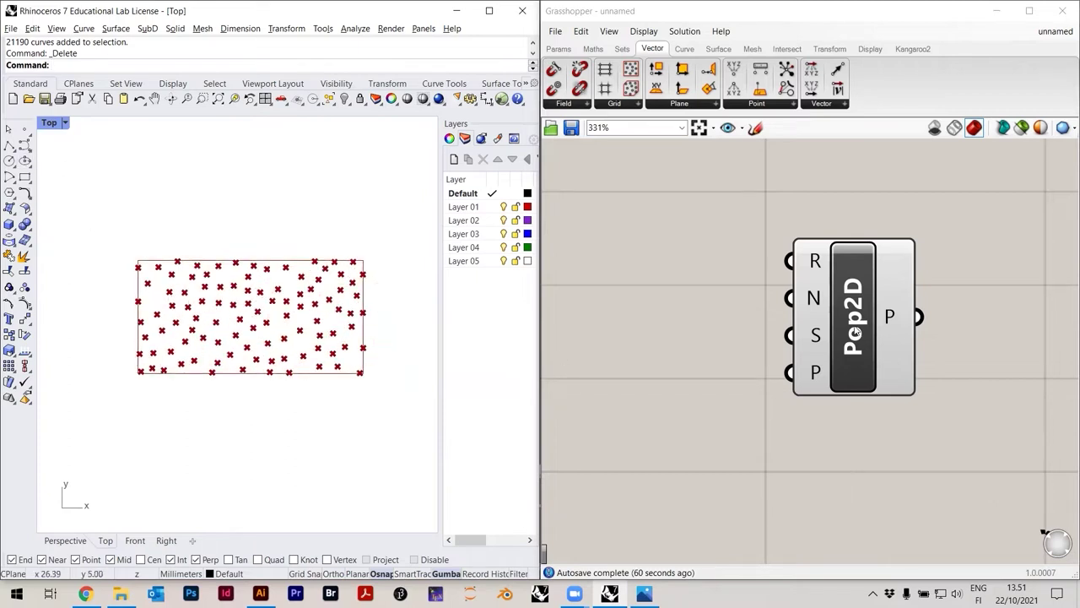
pyautogui.click(855, 331)
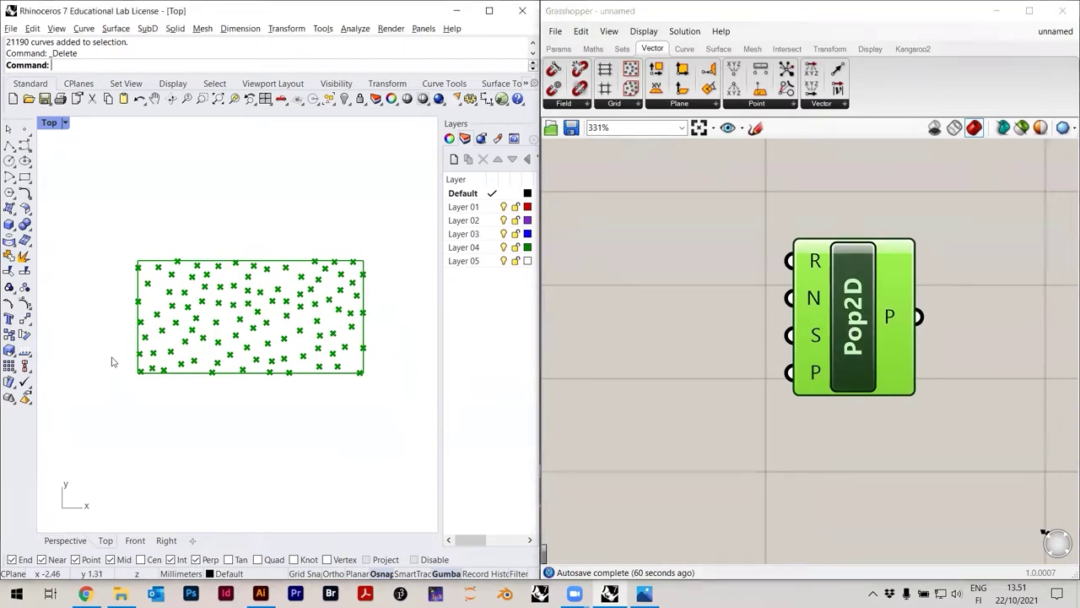
pyautogui.click(701, 334)
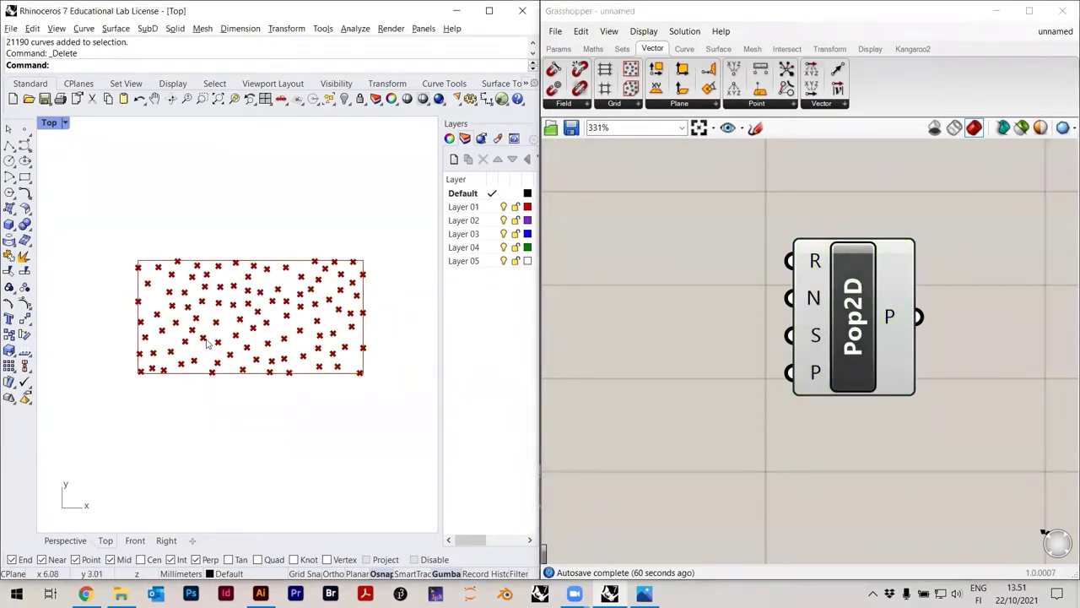
# Replace the Populate 2D component with a Populate Geometry component
pyautogui.click(835, 333)
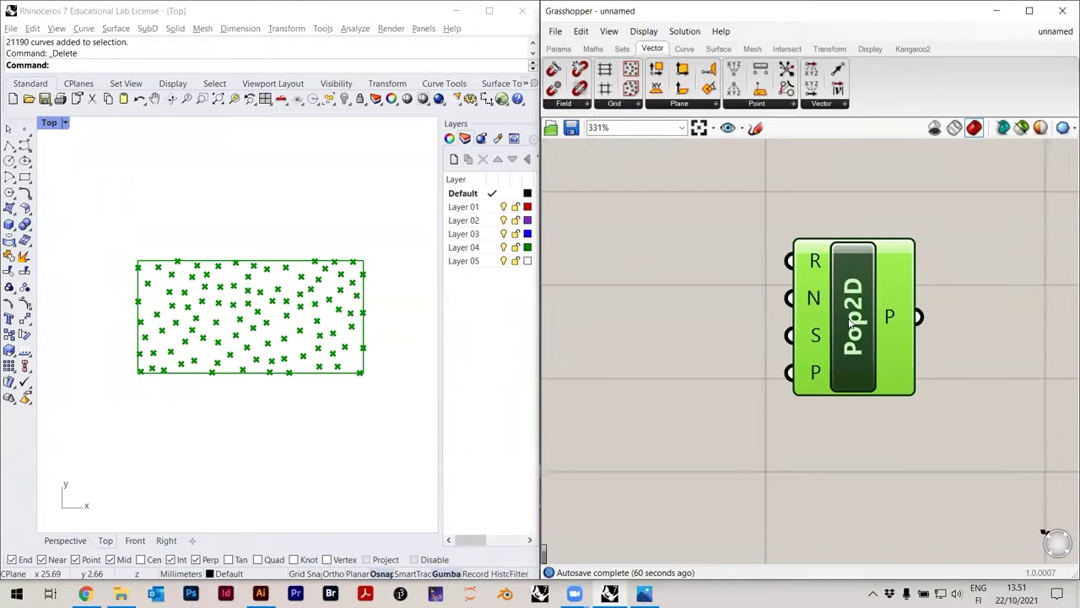
pyautogui.press('Delete')
pyautogui.click(613, 104)
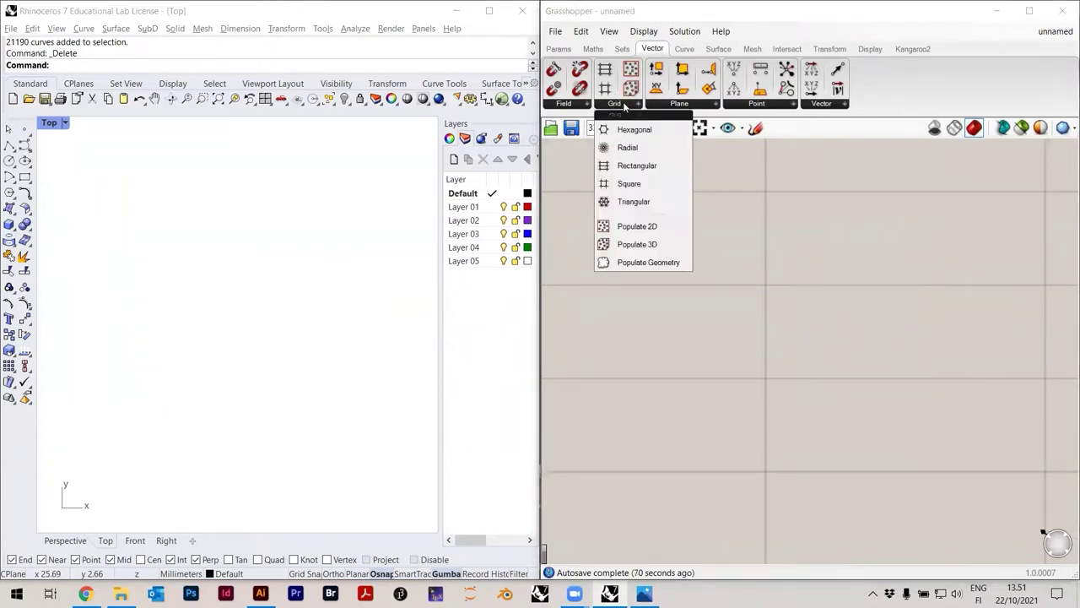
pyautogui.click(645, 266)
pyautogui.click(896, 337)
pyautogui.click(742, 246)
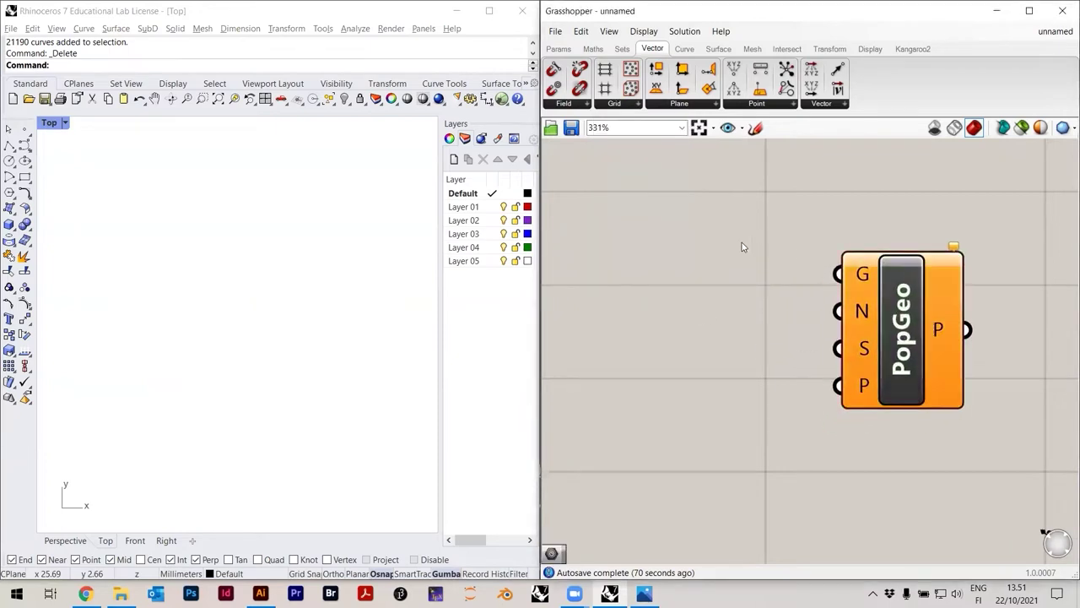
# Draw a closed, freeform control-point curve of degree 3 in Rhino's Top view, shaped like an irregular peanut with a narrowed middle
pyautogui.click(24, 145)
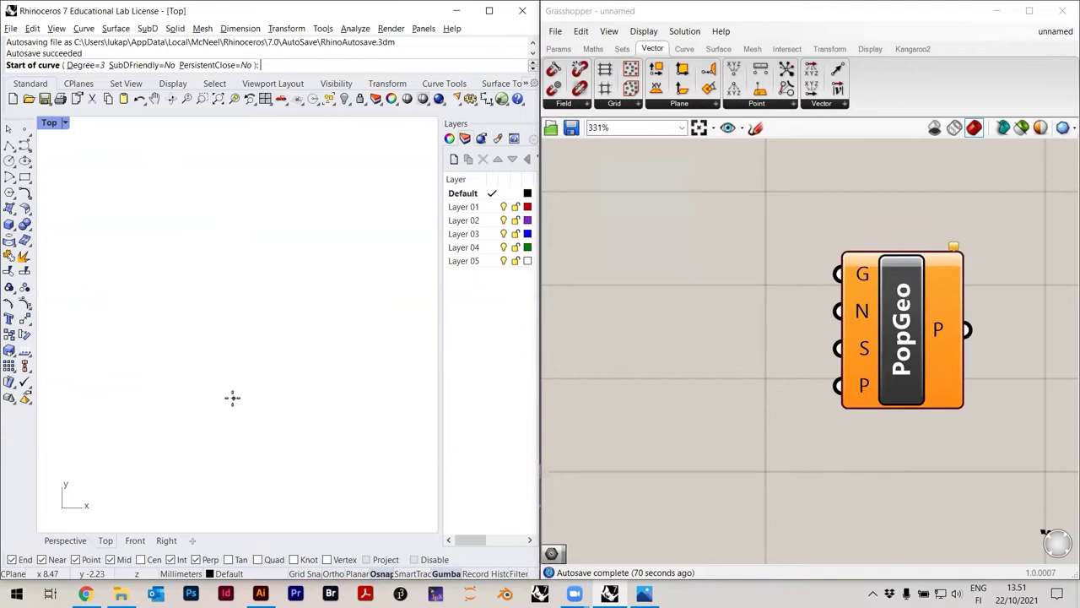
pyautogui.click(251, 392)
pyautogui.click(82, 335)
pyautogui.click(74, 182)
pyautogui.click(272, 292)
pyautogui.scroll(-5, 268, 282)
pyautogui.click(297, 217)
pyautogui.click(353, 249)
pyautogui.click(322, 336)
pyautogui.click(259, 287)
pyautogui.click(214, 322)
pyautogui.scroll(-2, 248, 302)
pyautogui.scroll(5, 212, 303)
pyautogui.scroll(-2, 208, 308)
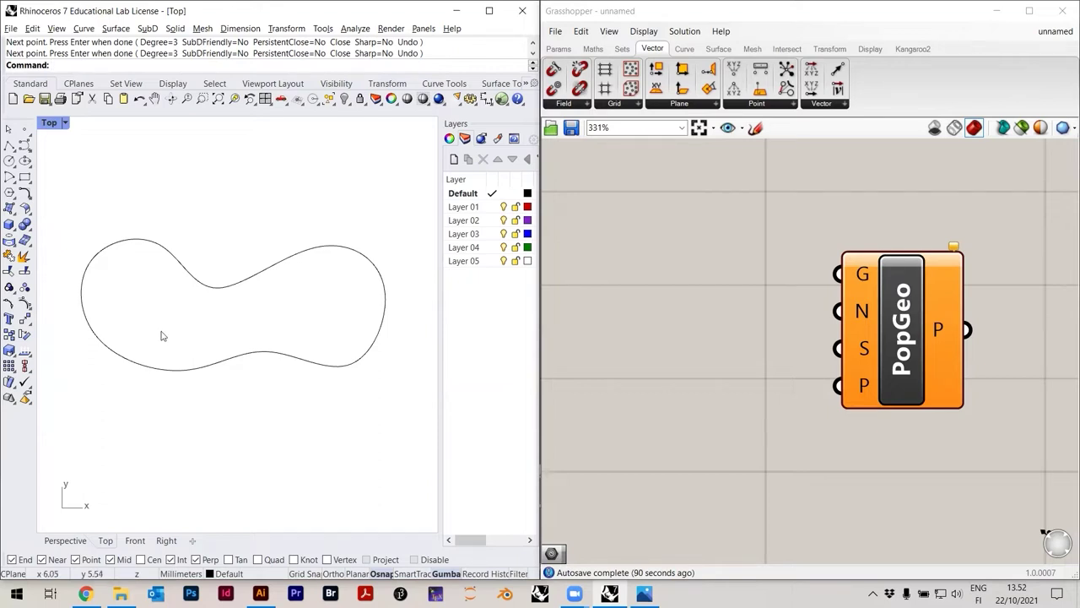
# Add a Curve parameter in front of the Populate Geometry component's geometry input
pyautogui.click(722, 254)
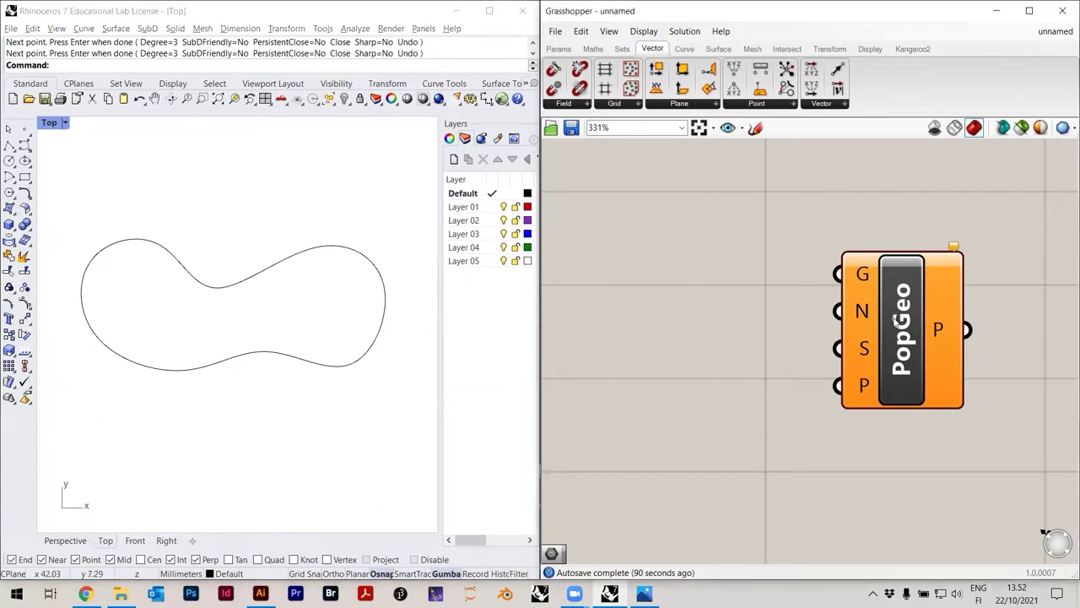
pyautogui.moveTo(895, 323); pyautogui.dragTo(901, 324)
pyautogui.doubleClick(695, 255)
pyautogui.click(715, 323)
pyautogui.click(205, 265)
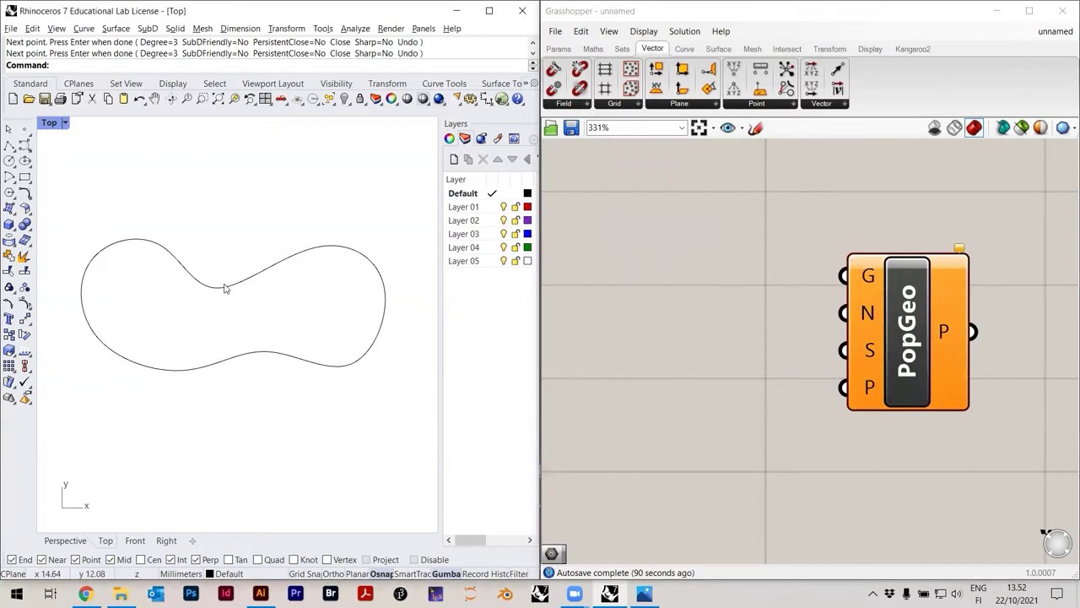
pyautogui.doubleClick(709, 298)
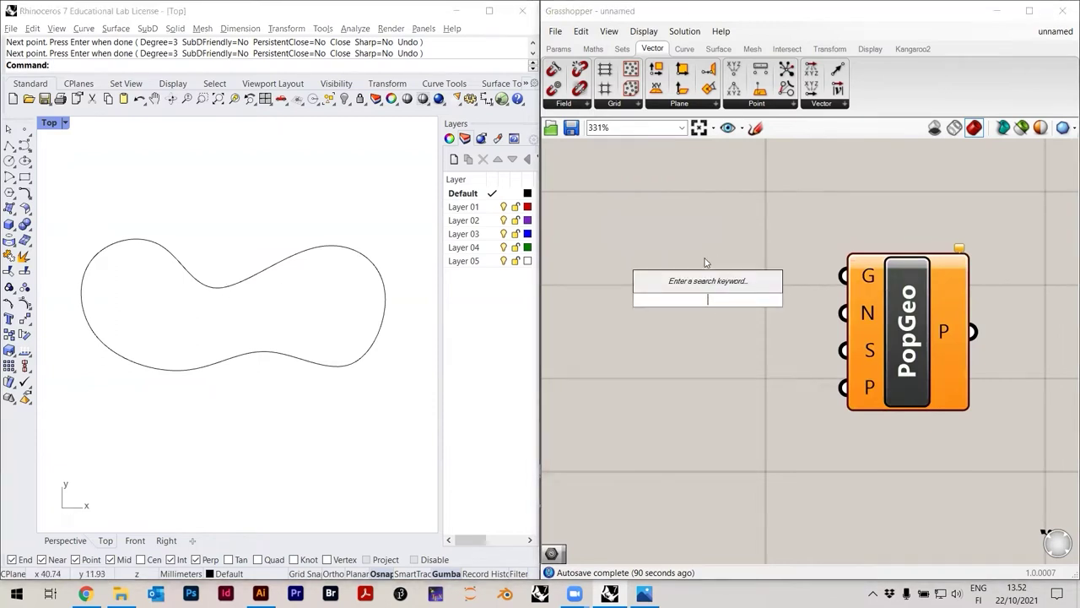
pyautogui.write('geome')
pyautogui.press('BackSpace')
pyautogui.press('BackSpace')
pyautogui.press('BackSpace')
pyautogui.press('BackSpace')
pyautogui.press('BackSpace')
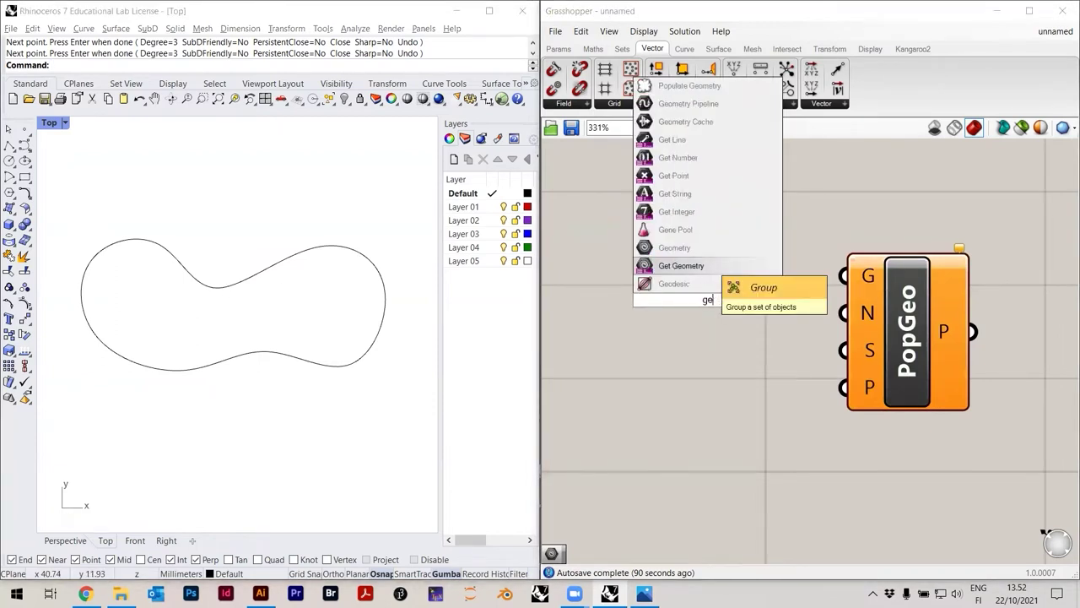
pyautogui.write('curve')
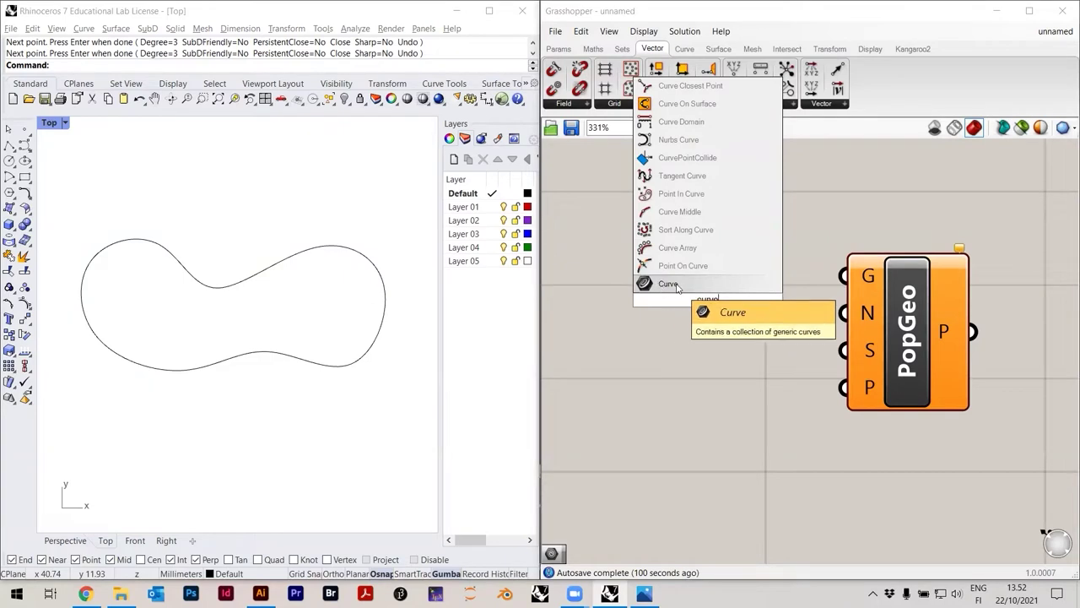
pyautogui.click(691, 287)
pyautogui.moveTo(691, 290); pyautogui.dragTo(676, 262)
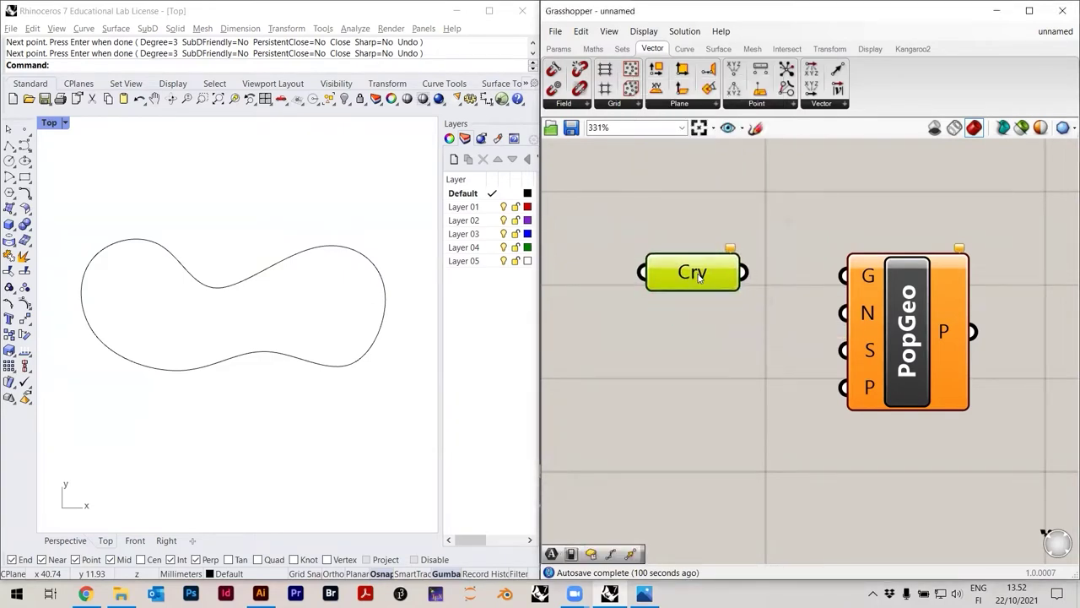
# Reference the closed Rhino curve in the Curve parameter and select both to check the link
pyautogui.rightClick(698, 276)
pyautogui.click(746, 456)
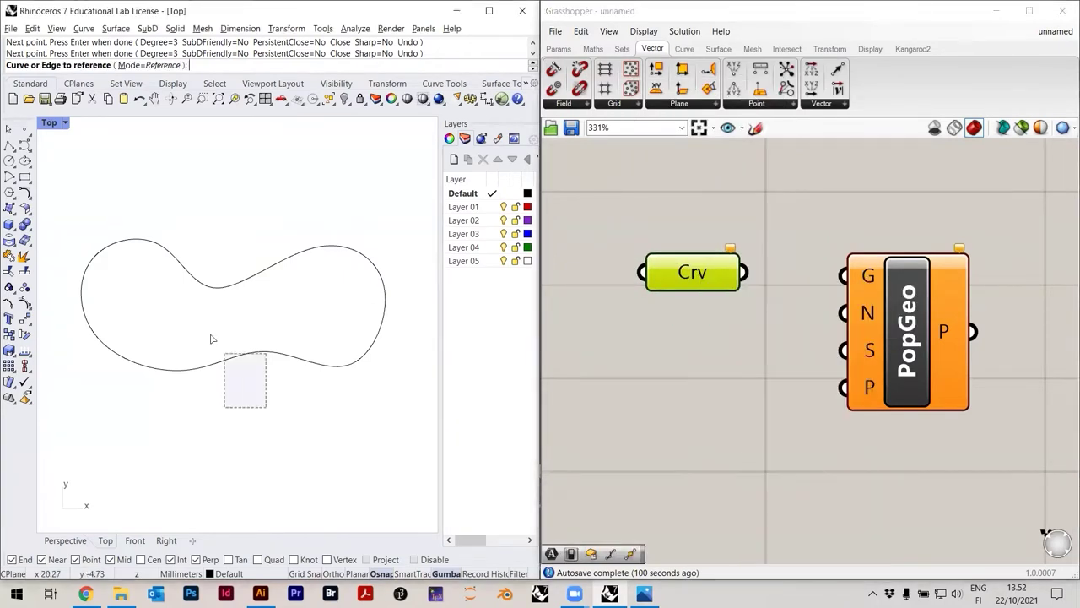
pyautogui.click(284, 250)
pyautogui.click(687, 385)
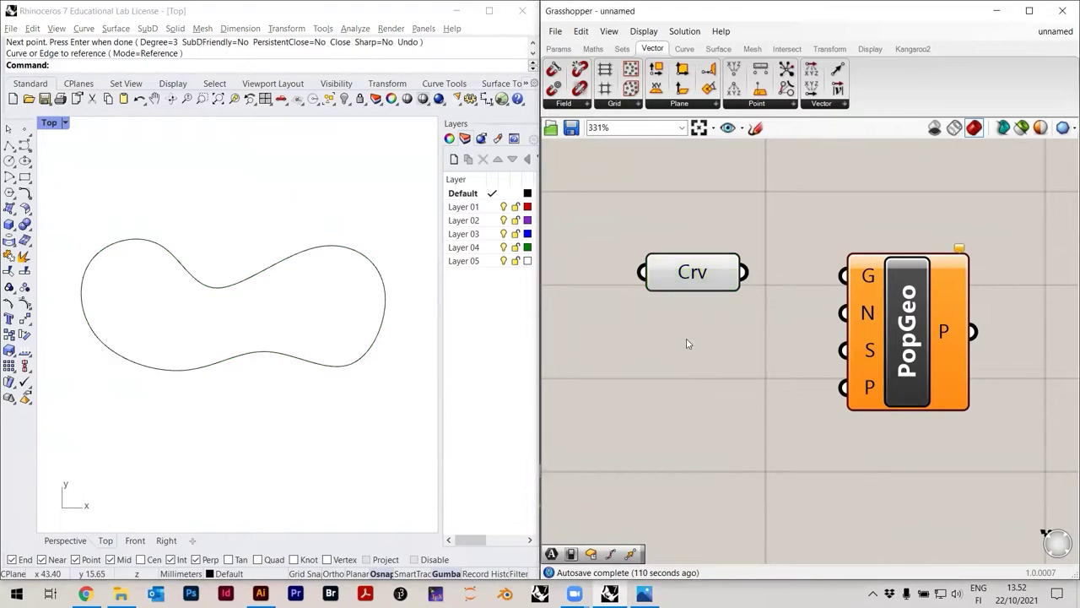
pyautogui.click(699, 272)
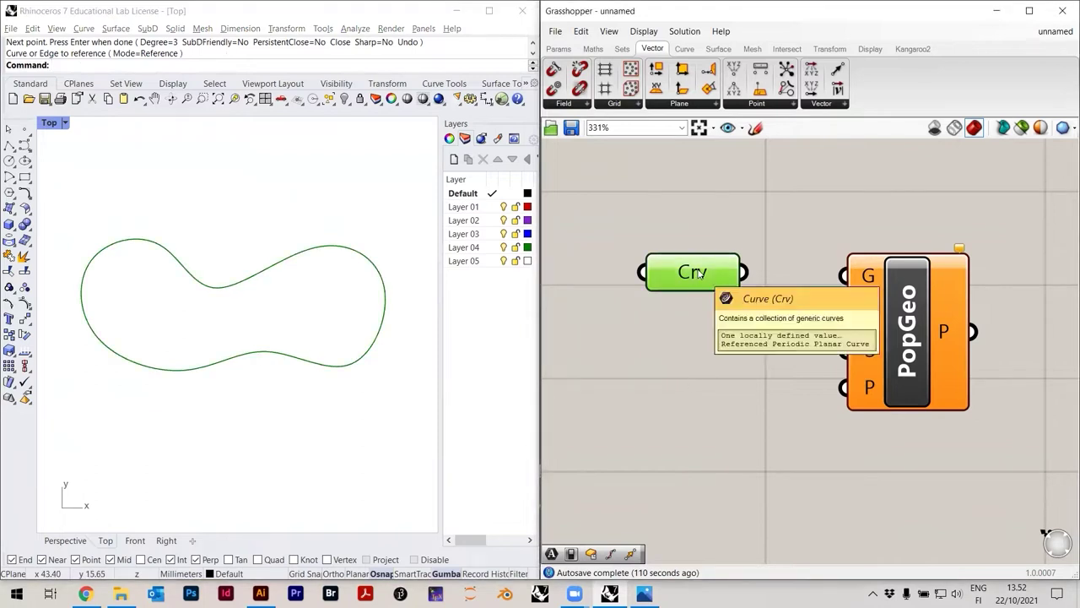
pyautogui.click(300, 252)
pyautogui.click(272, 212)
# Connect the Curve parameter to the Geometry (G) input of the Populate Geometry component
pyautogui.moveTo(743, 274); pyautogui.dragTo(745, 279)
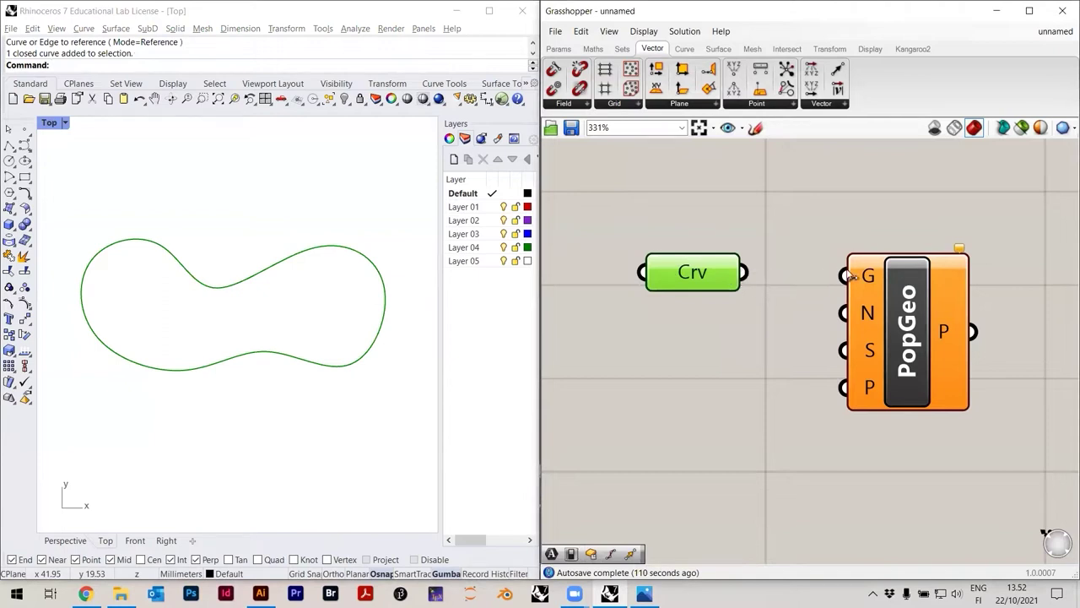
pyautogui.moveTo(873, 281)
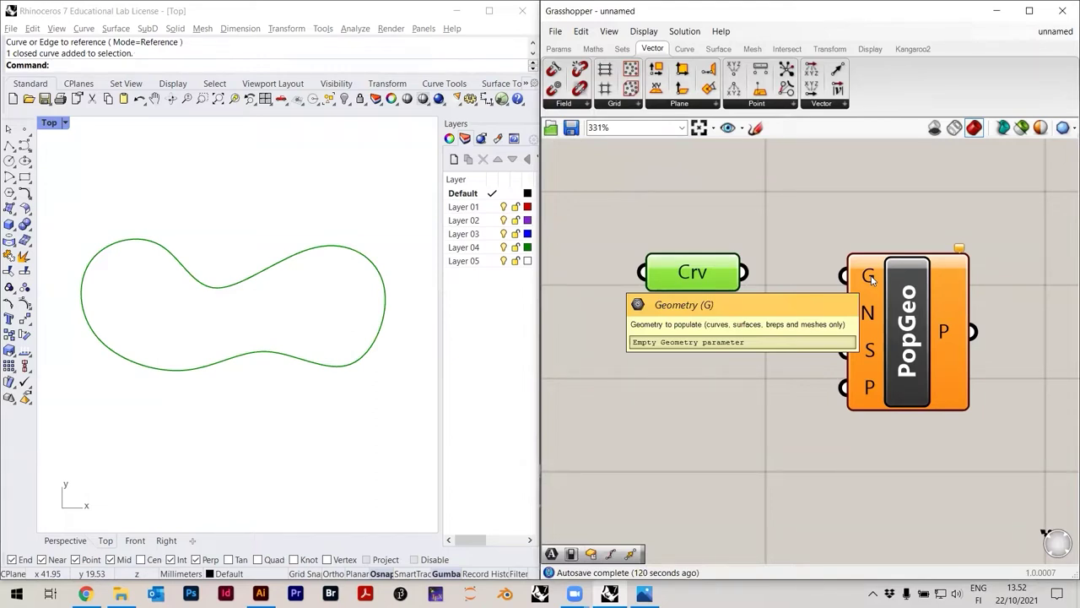
pyautogui.moveTo(745, 273); pyautogui.dragTo(835, 280)
pyautogui.click(743, 333)
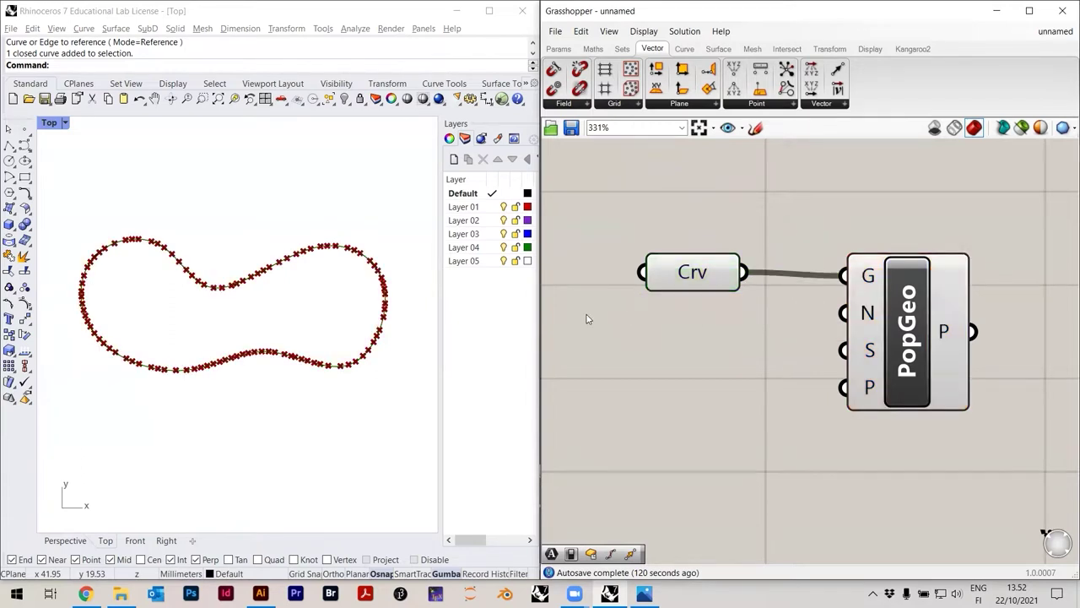
# Examine the spacing of the populated points along the closed curve in Rhino's Top view
pyautogui.moveTo(314, 292); pyautogui.dragTo(307, 287, button='right')
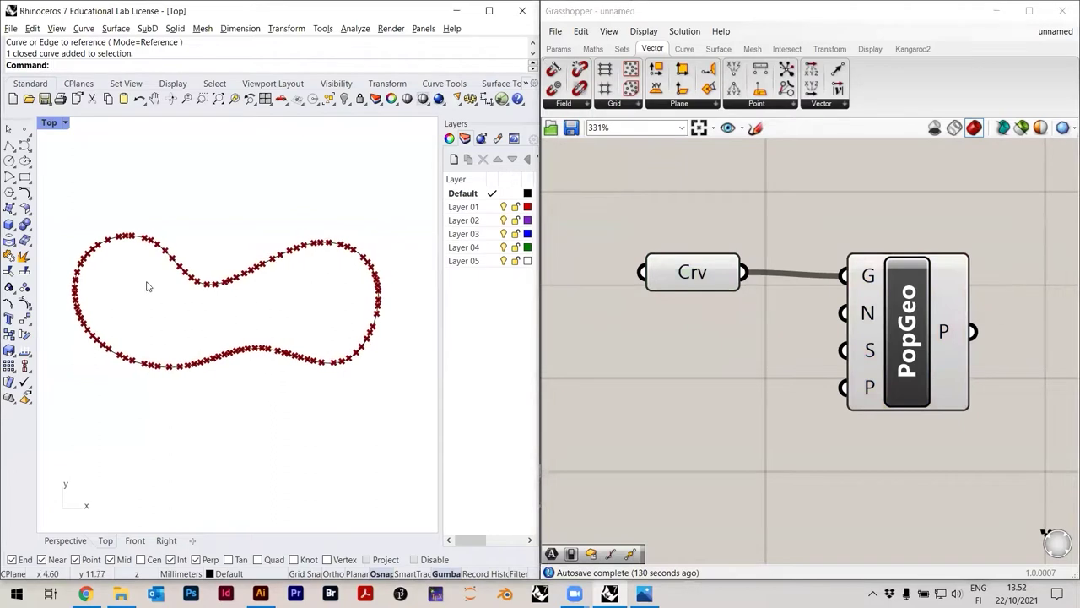
pyautogui.scroll(3, 152, 282)
pyautogui.scroll(-3, 161, 273)
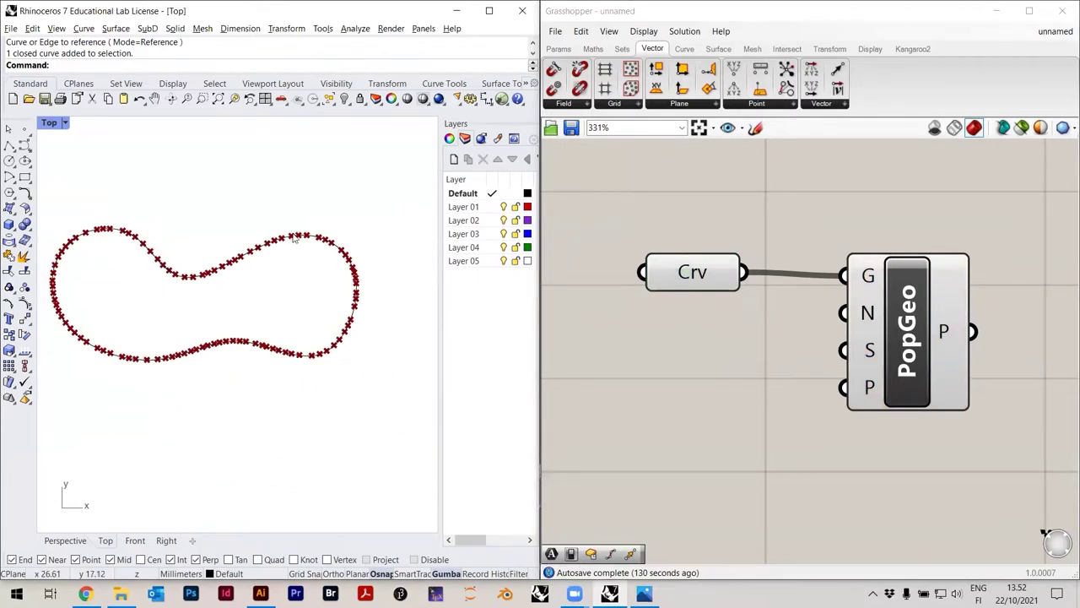
pyautogui.scroll(5, 186, 341)
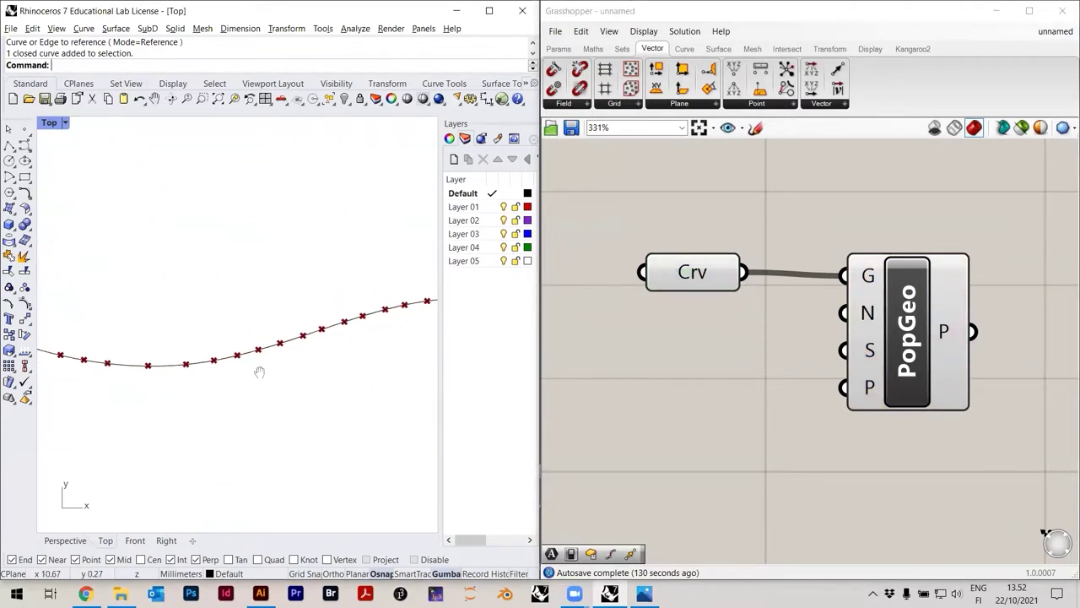
pyautogui.scroll(-5, 160, 392)
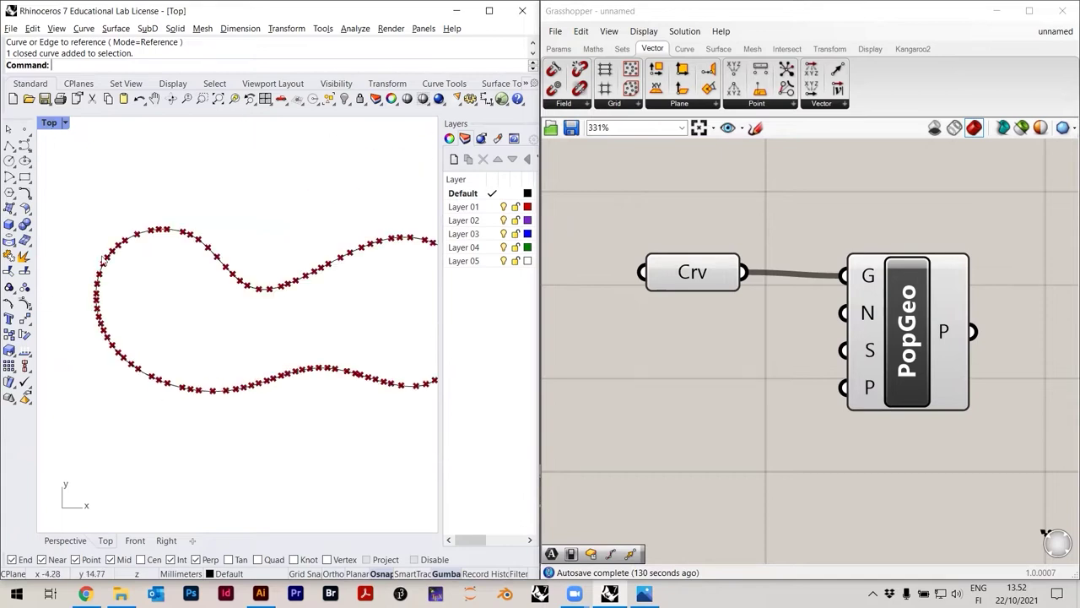
pyautogui.scroll(4, 140, 242)
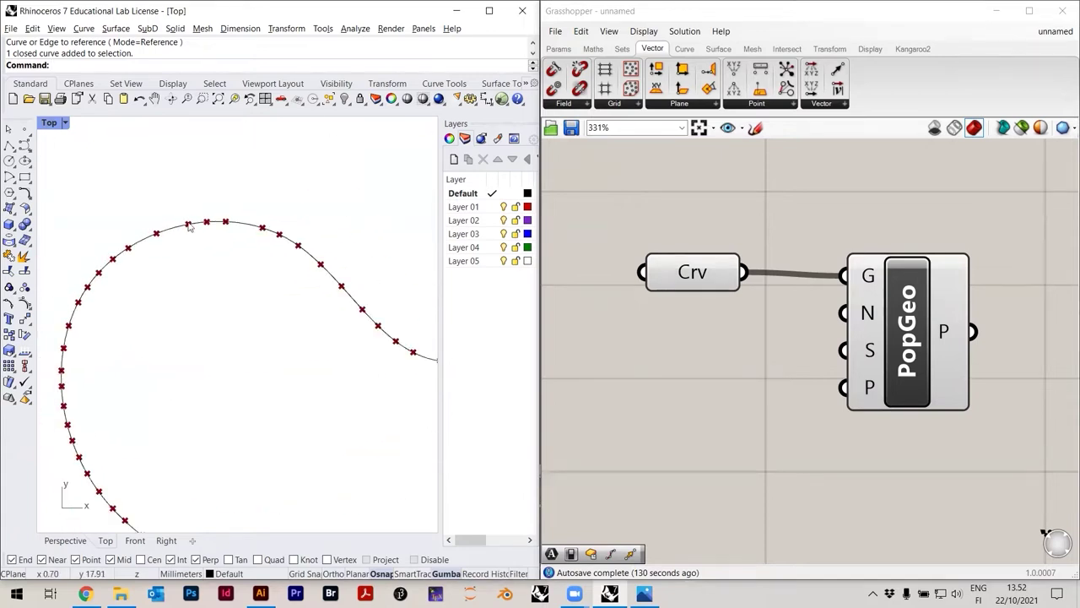
pyautogui.scroll(-5, 304, 262)
pyautogui.scroll(5, 249, 329)
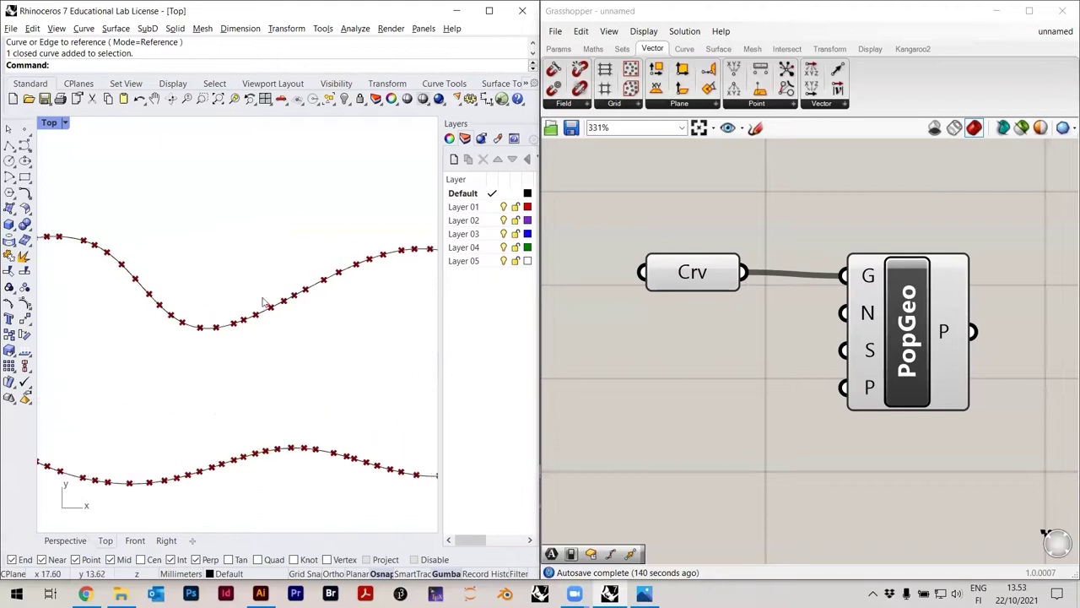
pyautogui.moveTo(422, 274); pyautogui.dragTo(301, 234, button='right')
pyautogui.moveTo(274, 445); pyautogui.dragTo(346, 408, button='right')
pyautogui.scroll(-2, 369, 353)
pyautogui.scroll(-2, 372, 342)
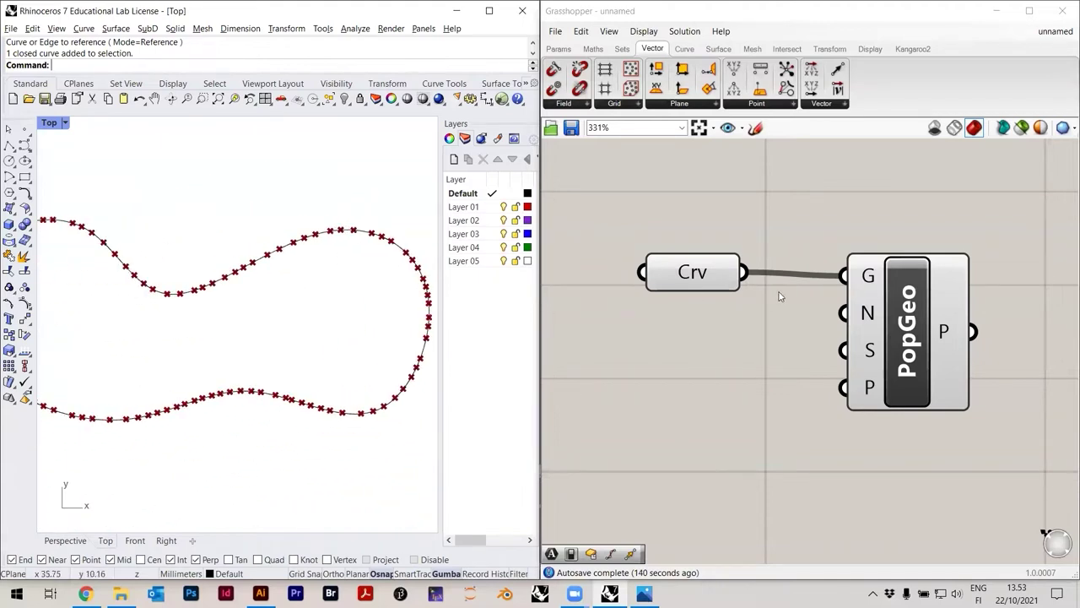
# Move the Curve parameter up and away from the Populate Geometry component and rename it Boundary
pyautogui.scroll(-2, 298, 326)
pyautogui.moveTo(693, 275); pyautogui.dragTo(700, 211)
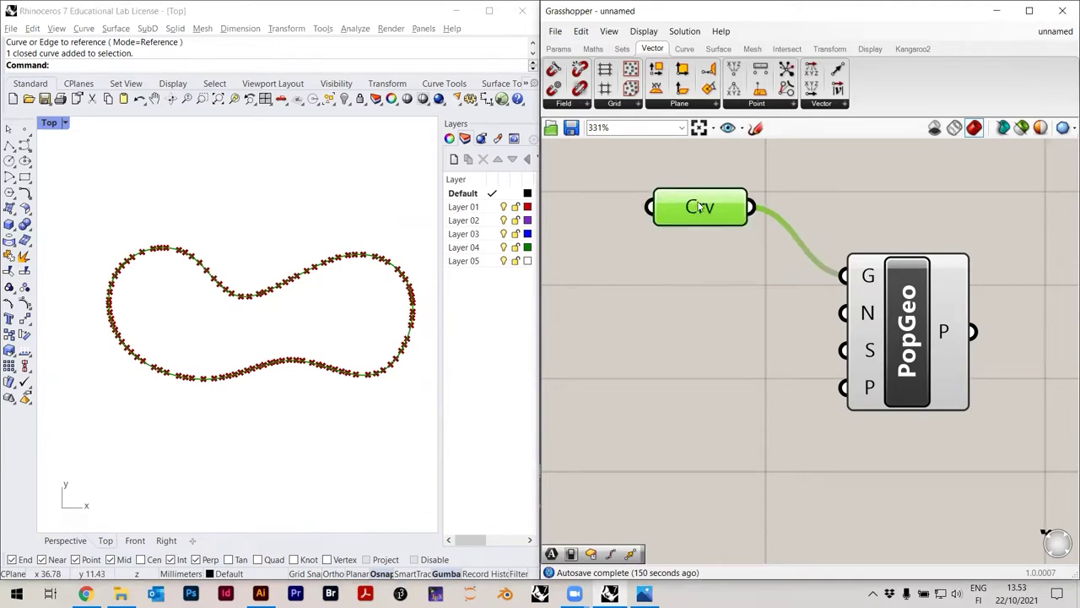
pyautogui.rightClick(703, 218)
pyautogui.write('B')
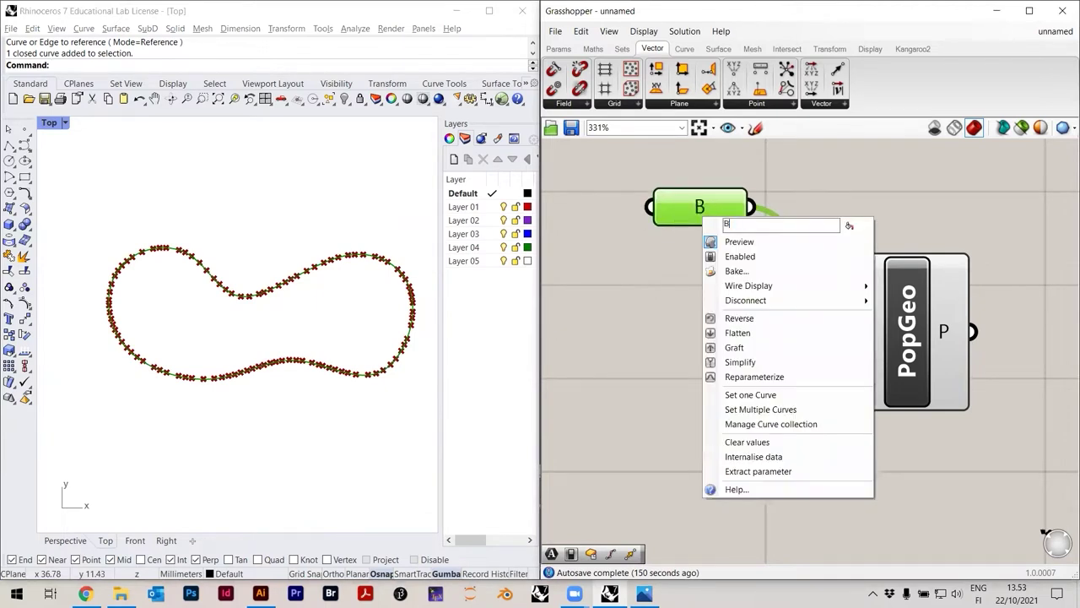
pyautogui.write('oundary')
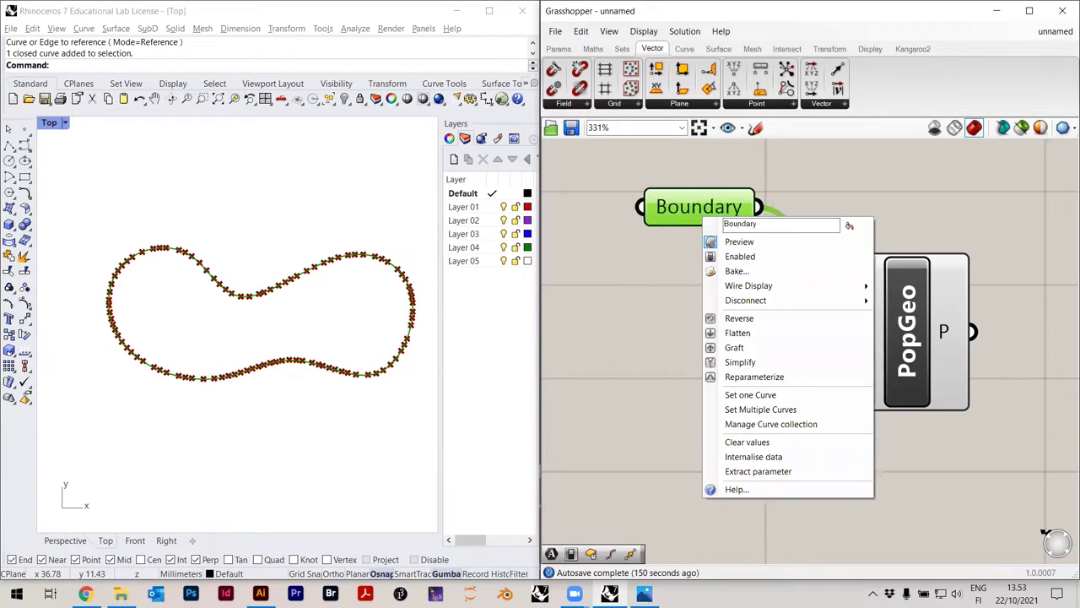
pyautogui.press('Return')
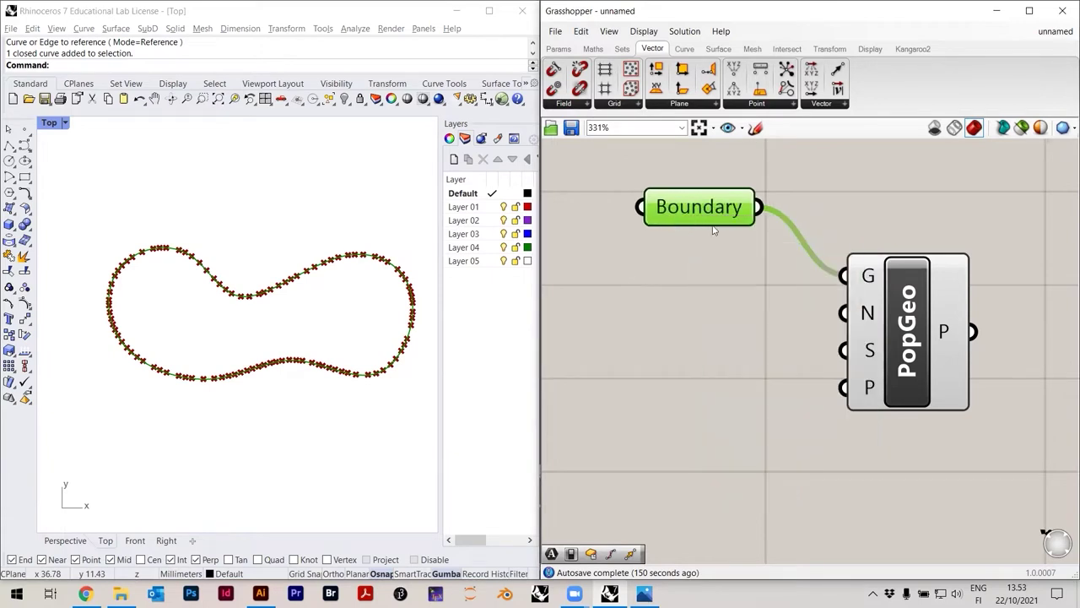
# Disconnect the Boundary parameter from the Geometry (G) input of the Populate Geometry component
pyautogui.rightClick(870, 283)
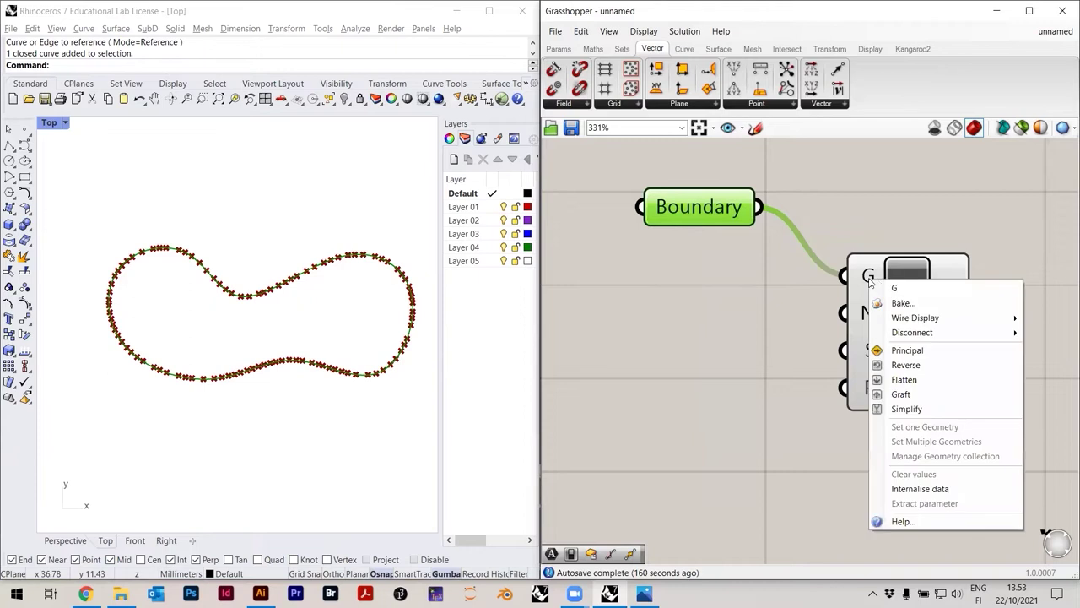
pyautogui.moveTo(910, 333)
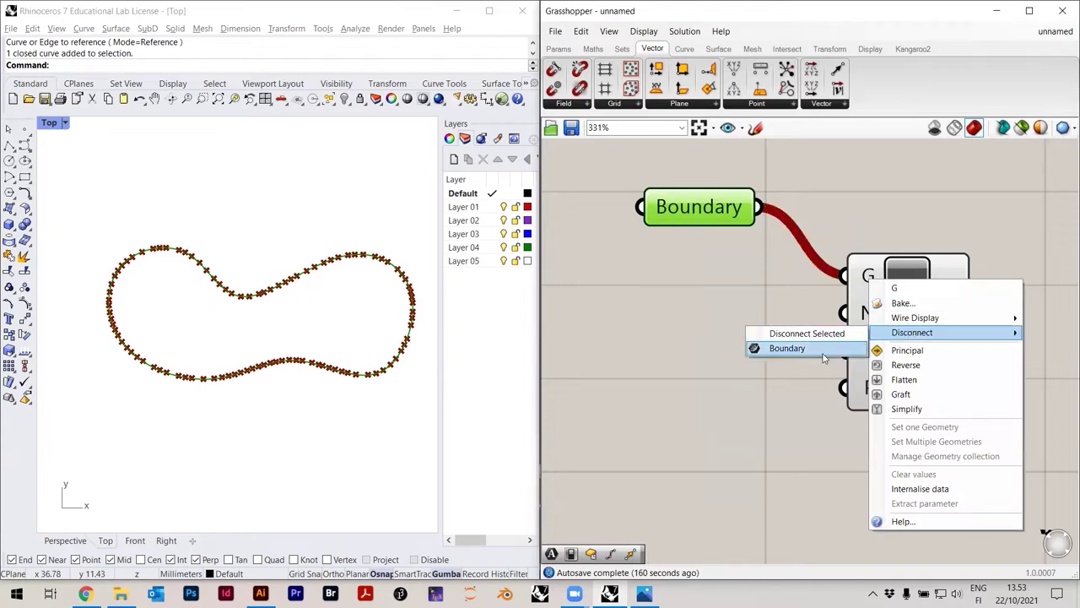
pyautogui.click(823, 356)
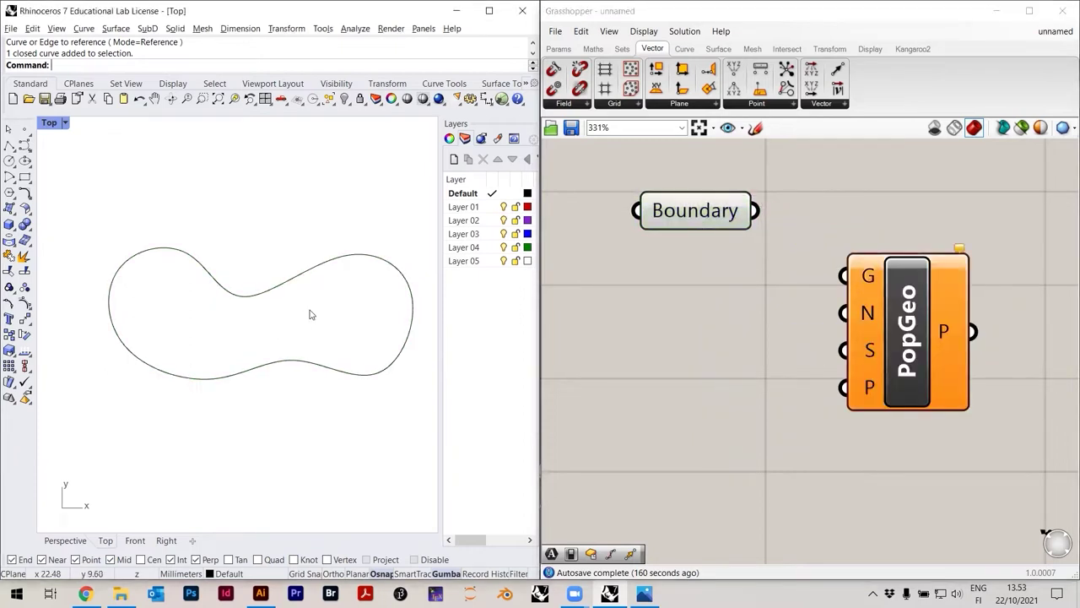
# Create a planar surface from the closed Rhino curve with Surface from planar curves
pyautogui.click(243, 296)
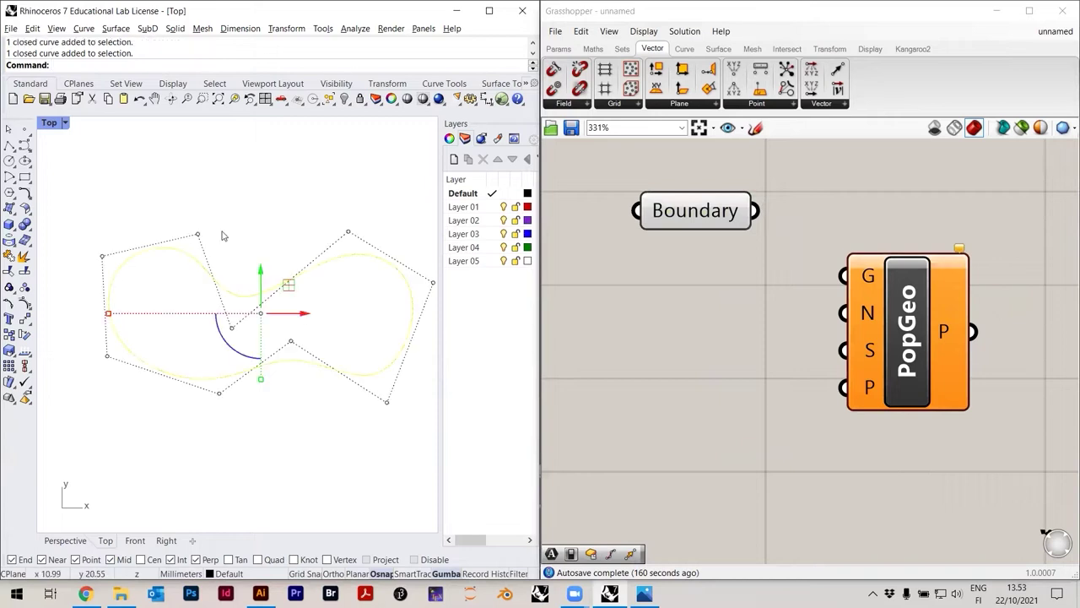
pyautogui.press('Escape')
pyautogui.press('Escape')
pyautogui.moveTo(213, 252); pyautogui.dragTo(196, 283)
pyautogui.click(13, 212)
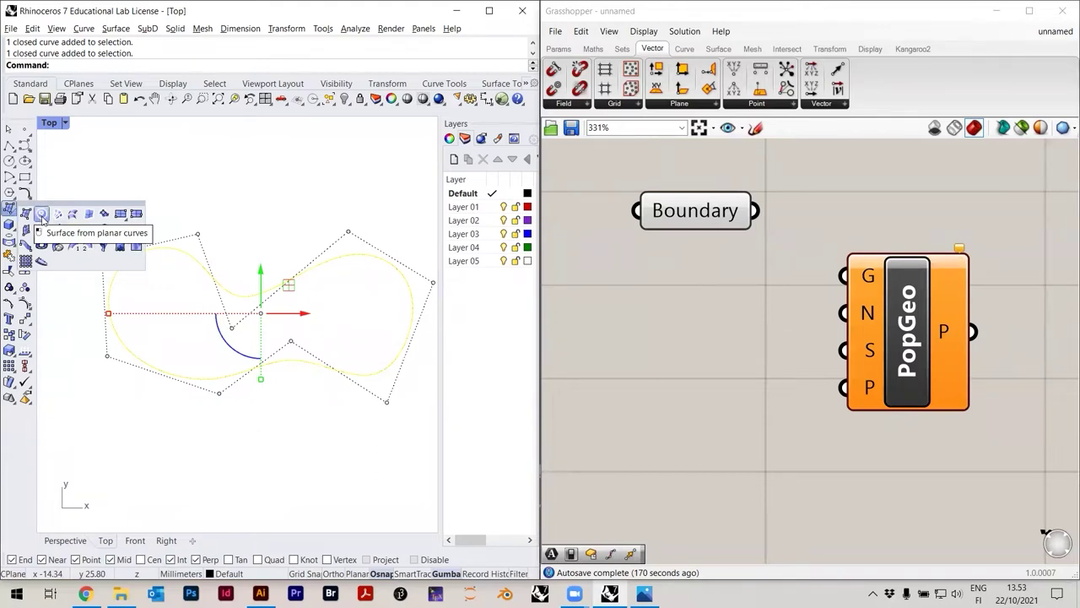
pyautogui.click(42, 217)
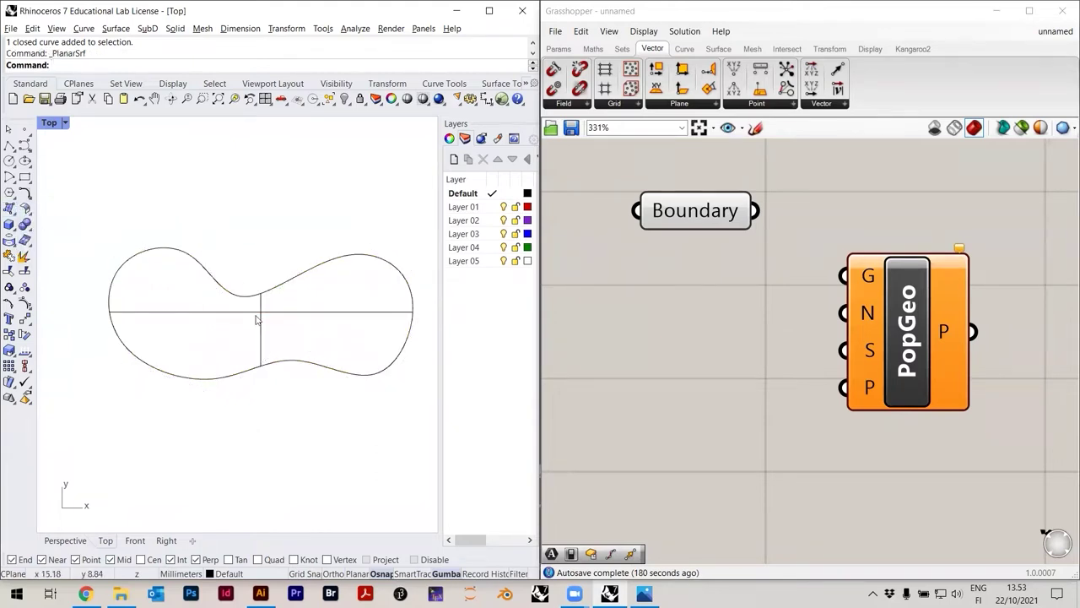
# Set Rhino's Top view to the Shaded display mode and select the new planar surface to check it
pyautogui.scroll(2, 257, 319)
pyautogui.scroll(-2, 259, 321)
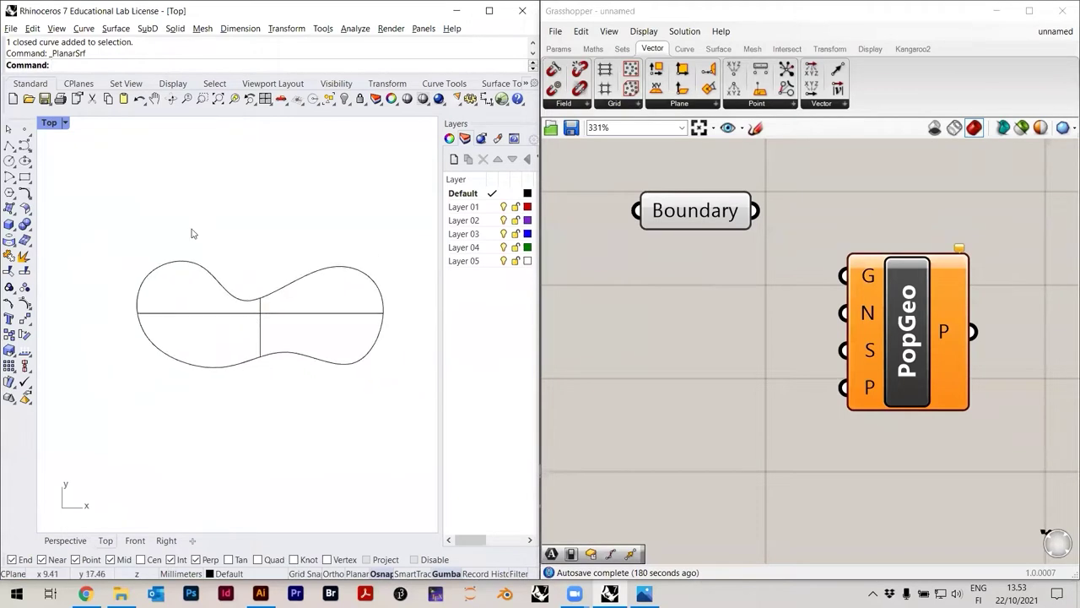
pyautogui.click(65, 123)
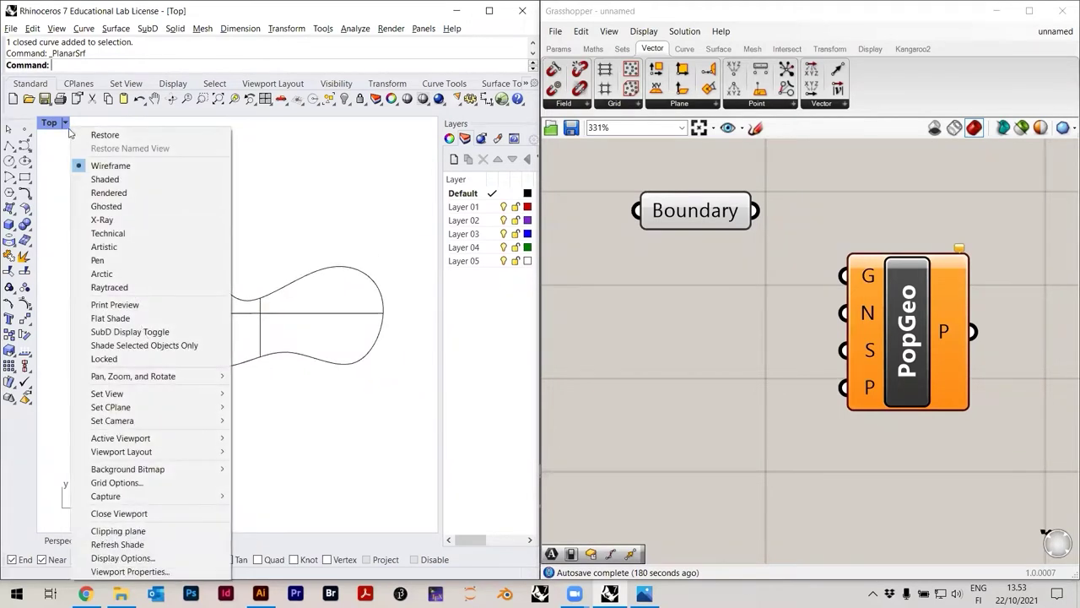
pyautogui.click(104, 179)
pyautogui.scroll(2, 284, 334)
pyautogui.scroll(4, 263, 310)
pyautogui.click(239, 294)
pyautogui.scroll(-6, 239, 292)
pyautogui.click(251, 237)
pyautogui.click(240, 285)
# Open the Perspective view, zoom to the selected curve and surface, and set the display mode to Shaded
pyautogui.doubleClick(48, 123)
pyautogui.doubleClick(279, 124)
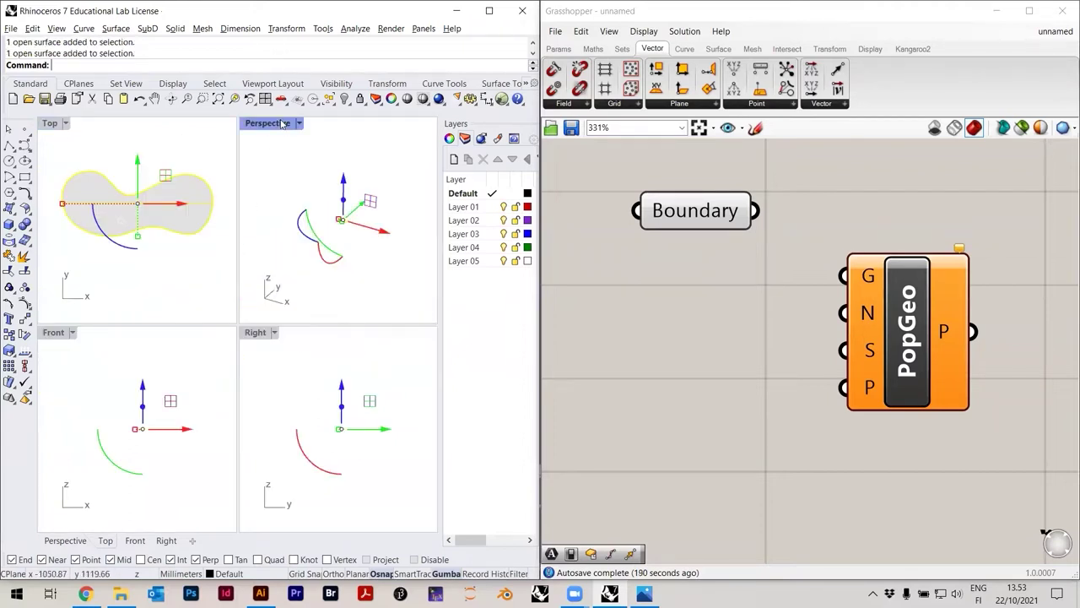
pyautogui.click(227, 236)
pyautogui.moveTo(296, 387); pyautogui.dragTo(224, 280)
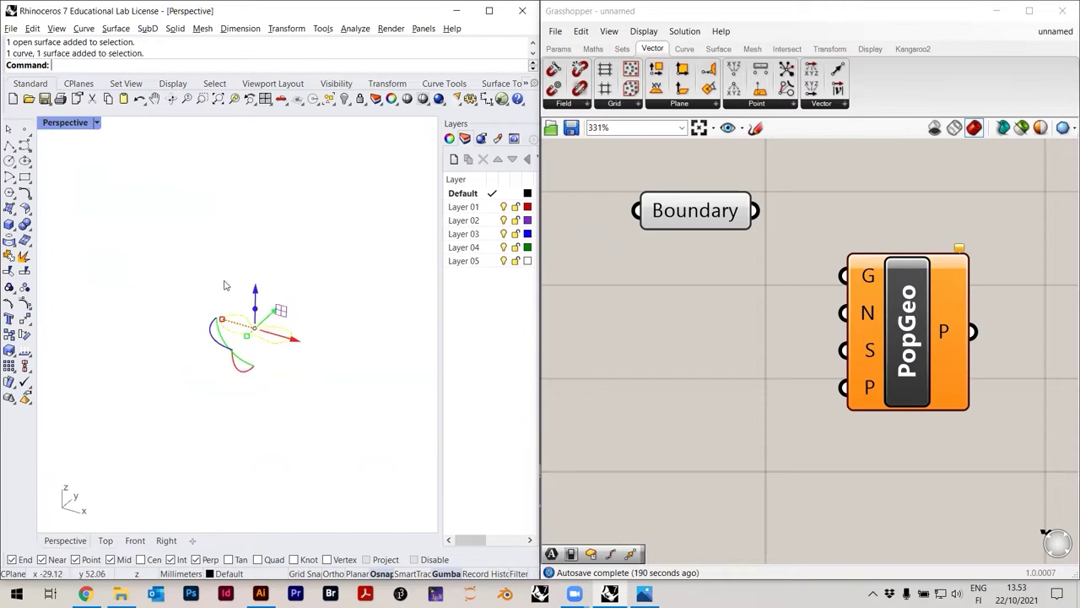
pyautogui.press('Return')
pyautogui.press('Escape')
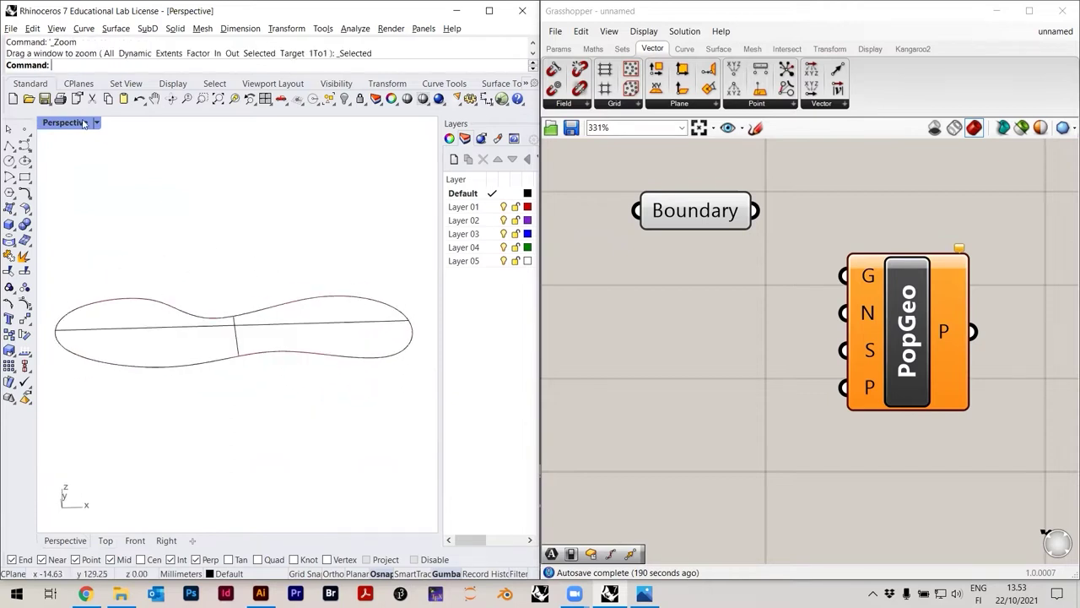
pyautogui.click(98, 122)
pyautogui.click(140, 178)
pyautogui.moveTo(96, 261)
pyautogui.mouseDown(button='right')
pyautogui.moveTo(297, 319)
pyautogui.moveTo(345, 270)
pyautogui.moveTo(362, 398)
pyautogui.moveTo(203, 279)
pyautogui.moveTo(208, 349)
pyautogui.moveTo(320, 242)
pyautogui.moveTo(221, 246)
pyautogui.mouseUp(button='right')
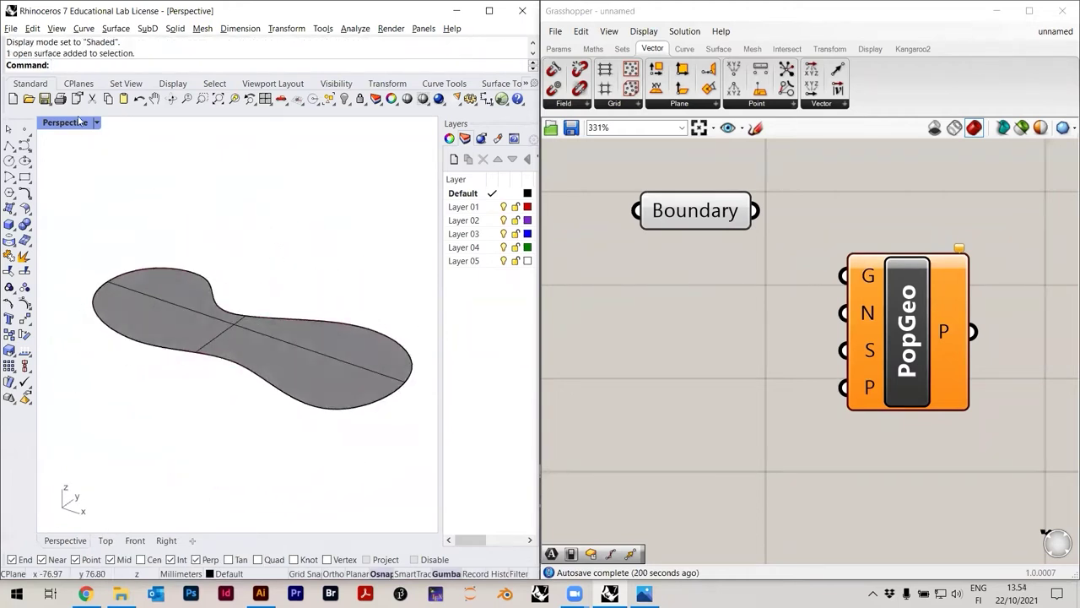
# Return to the Top view and turn off the isocurve display in the planar surface's object properties
pyautogui.doubleClick(67, 123)
pyautogui.doubleClick(56, 124)
pyautogui.click(261, 300)
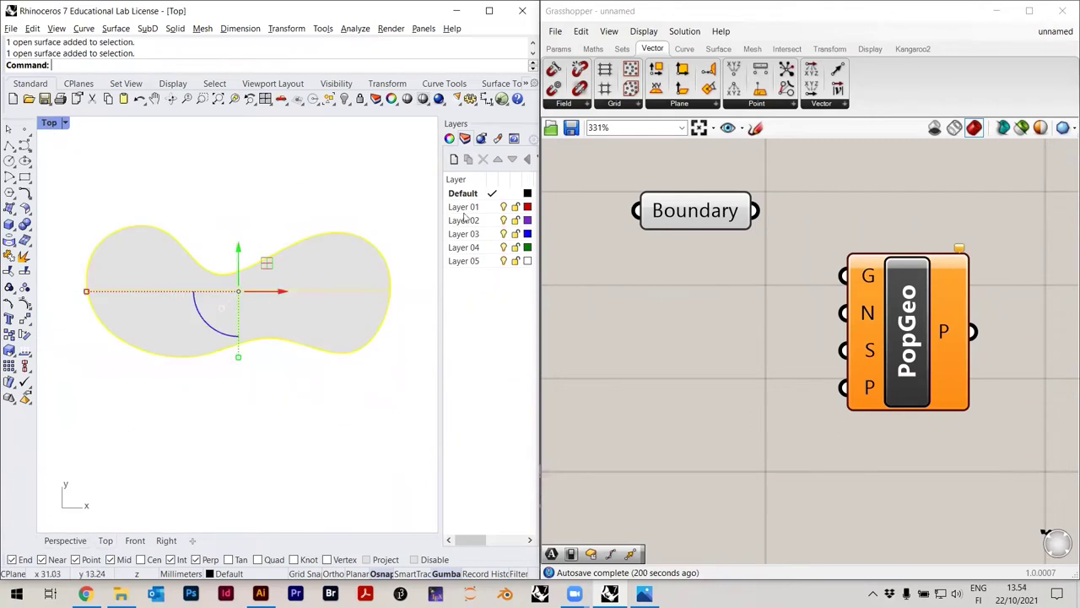
pyautogui.click(450, 139)
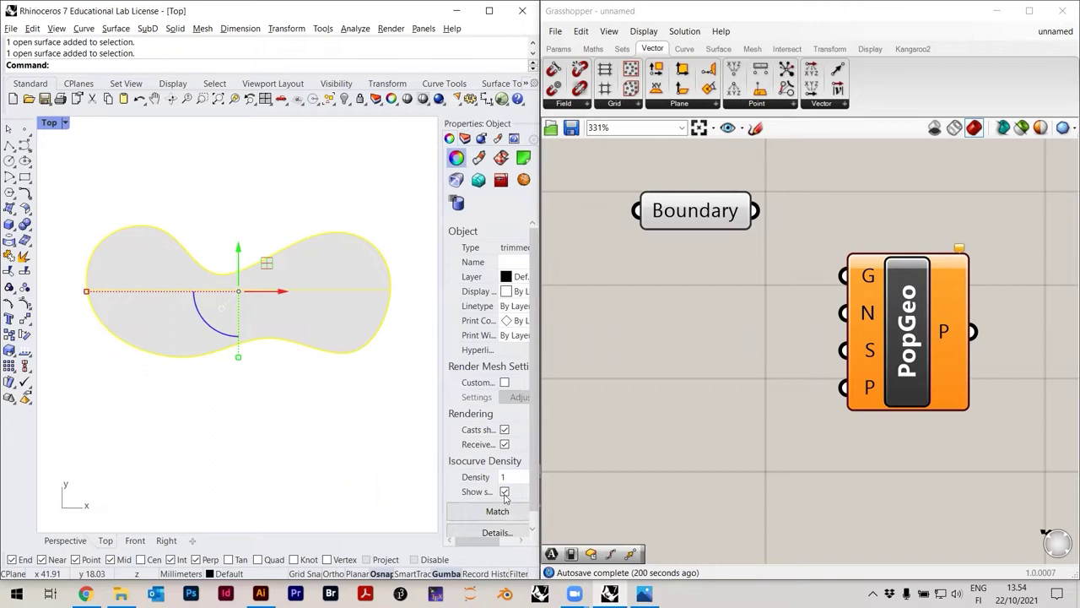
pyautogui.click(309, 369)
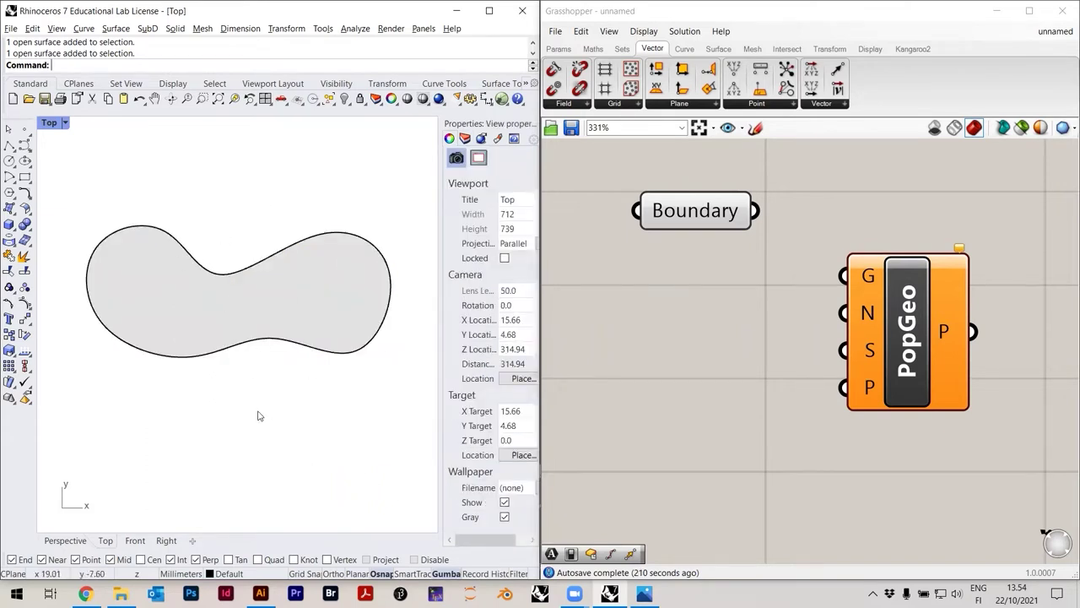
pyautogui.click(270, 316)
pyautogui.click(274, 211)
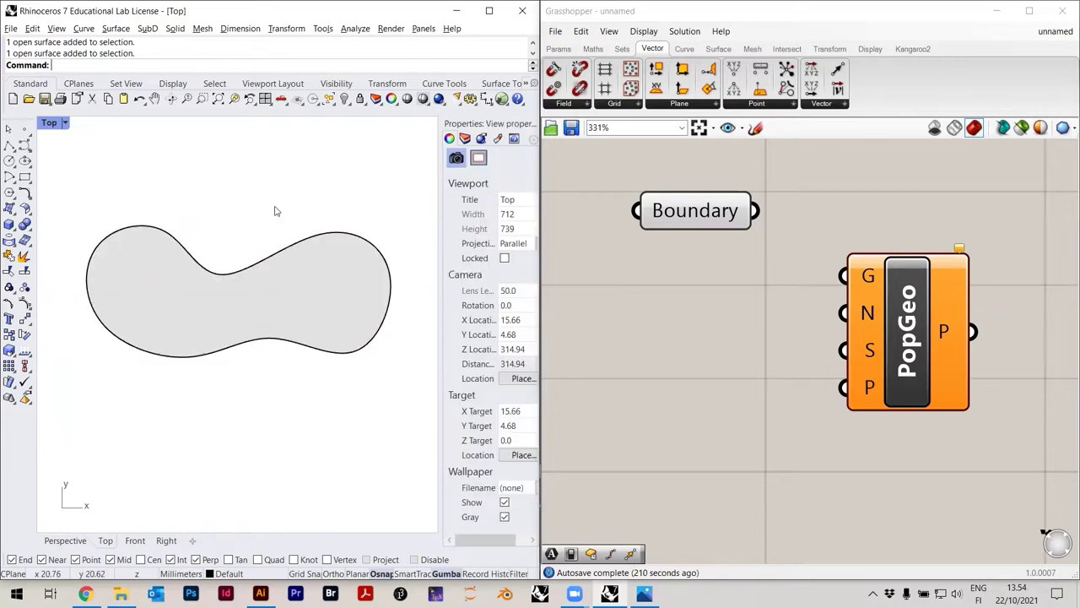
# Add a Surface parameter below the Boundary parameter and rename it Surface
pyautogui.doubleClick(700, 294)
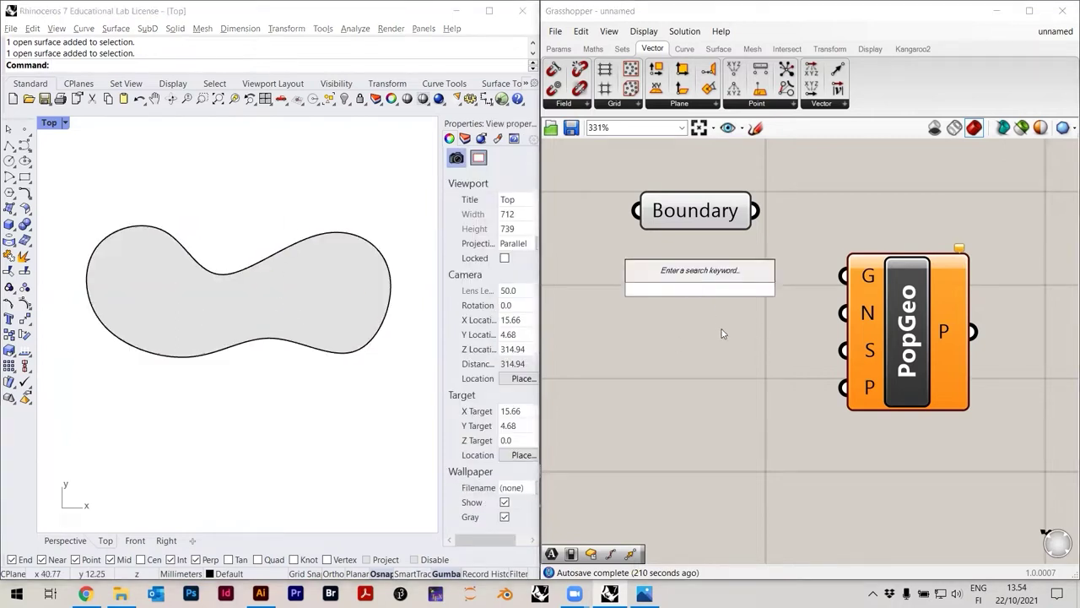
pyautogui.write('surface')
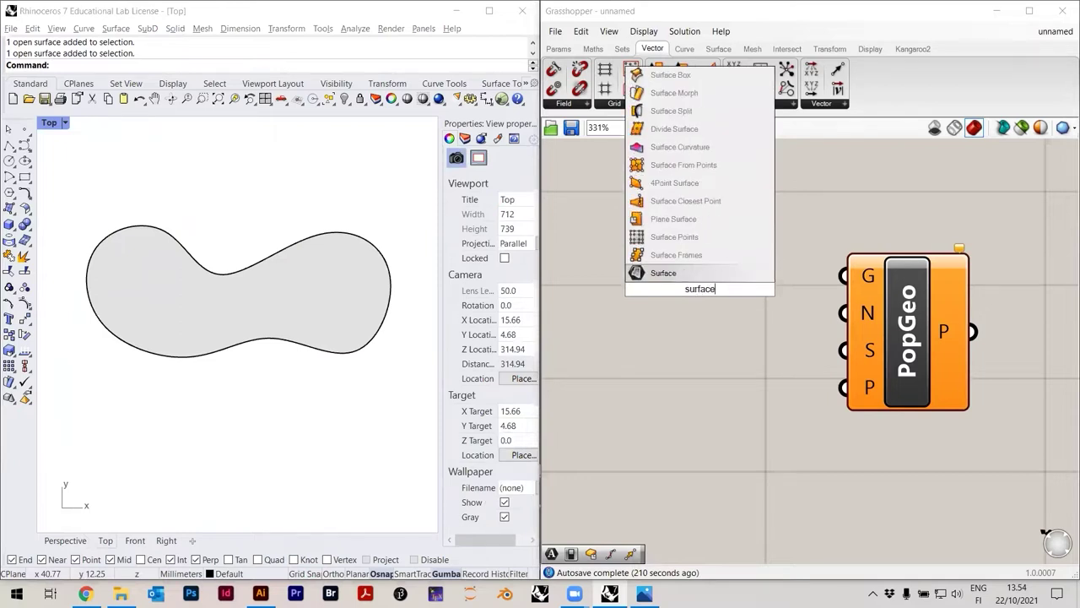
pyautogui.click(671, 274)
pyautogui.moveTo(720, 294); pyautogui.dragTo(714, 283)
pyautogui.rightClick(697, 282)
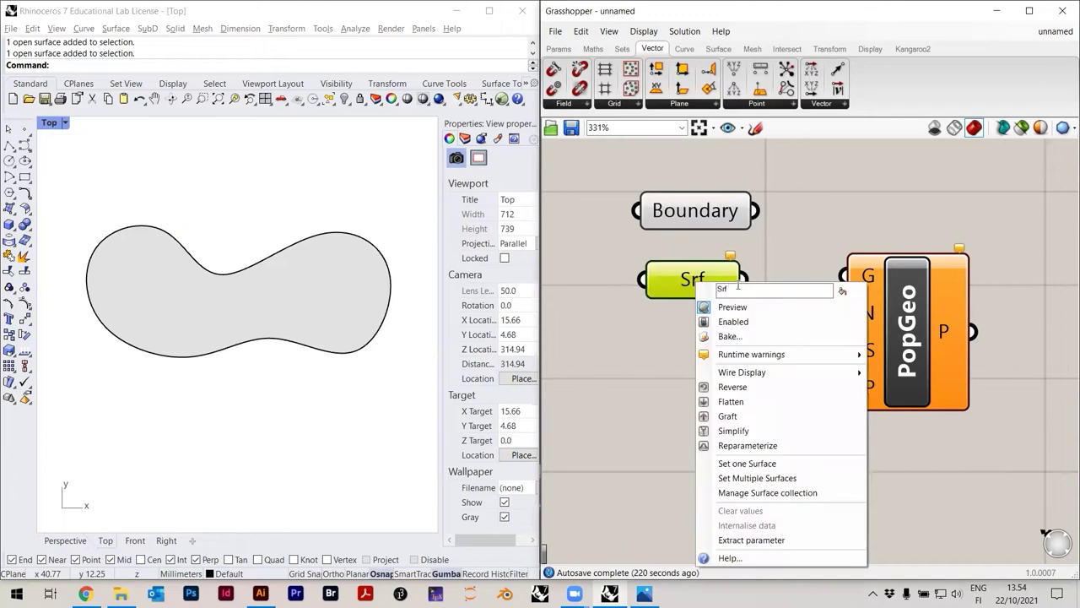
pyautogui.write('Surface')
pyautogui.press('Return')
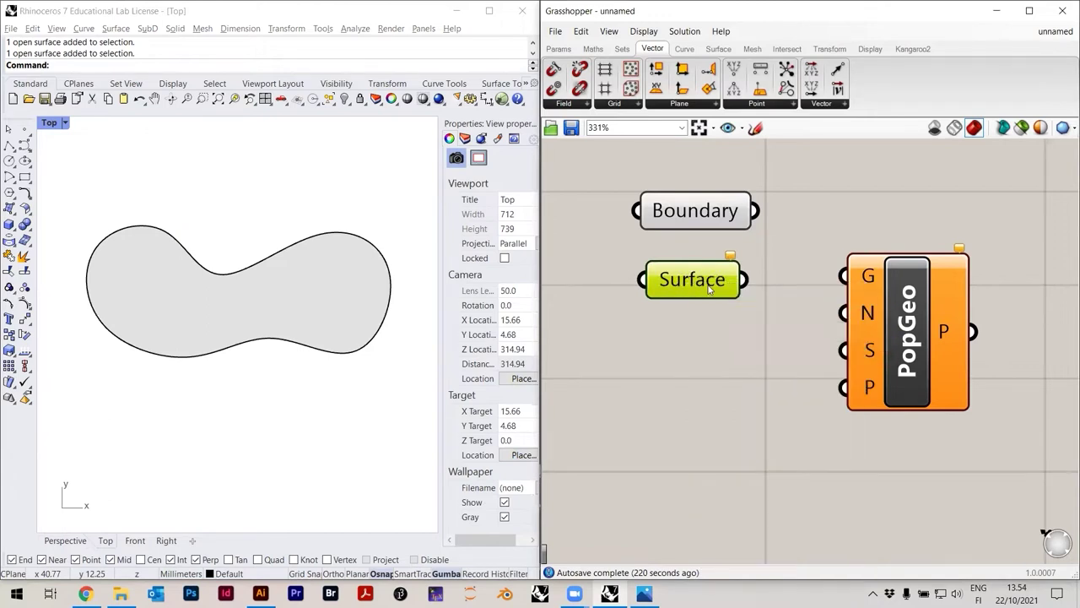
# Reference the planar Rhino surface in the Surface parameter and connect it to the Geometry (G) input of Populate Geometry
pyautogui.rightClick(711, 285)
pyautogui.click(760, 469)
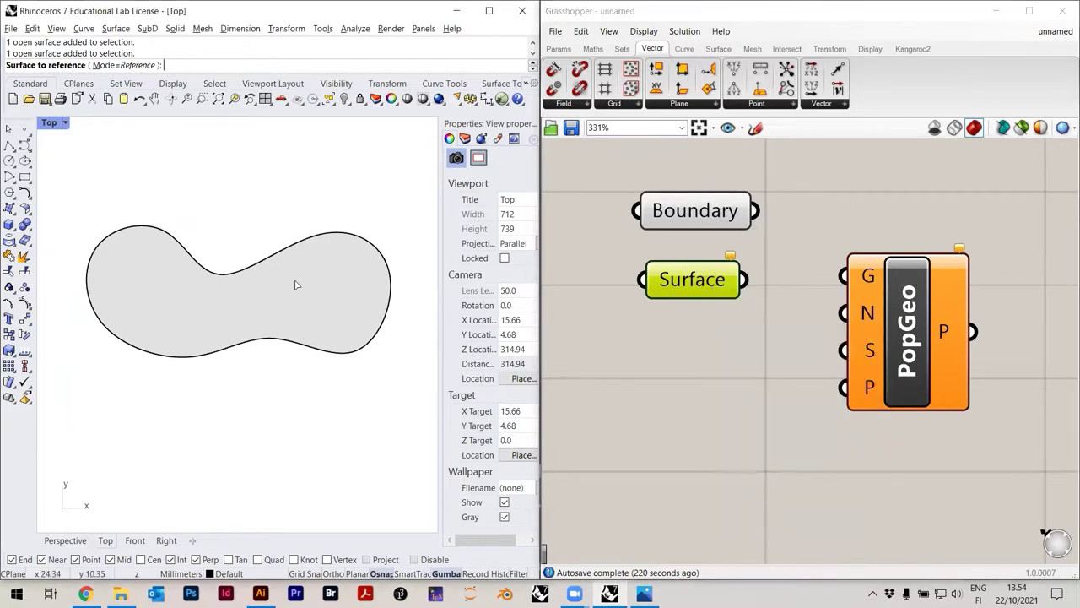
pyautogui.click(251, 309)
pyautogui.click(717, 357)
pyautogui.click(705, 289)
pyautogui.click(719, 329)
pyautogui.moveTo(752, 288); pyautogui.dragTo(789, 287)
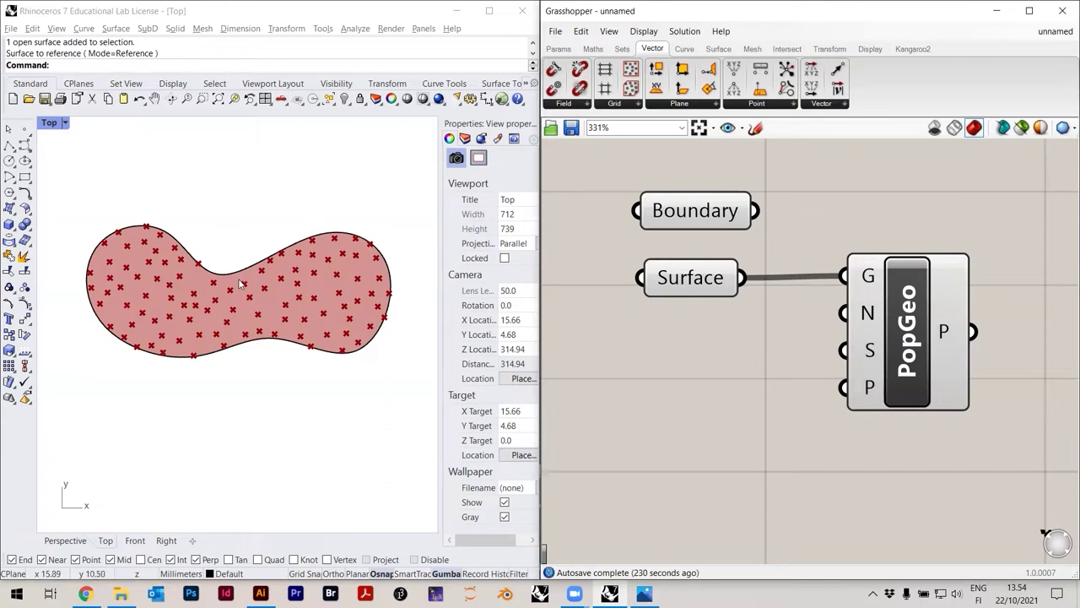
# Examine how the populated points are spread across the planar surface in Rhino's Top view
pyautogui.scroll(5, 240, 279)
pyautogui.scroll(-4, 237, 295)
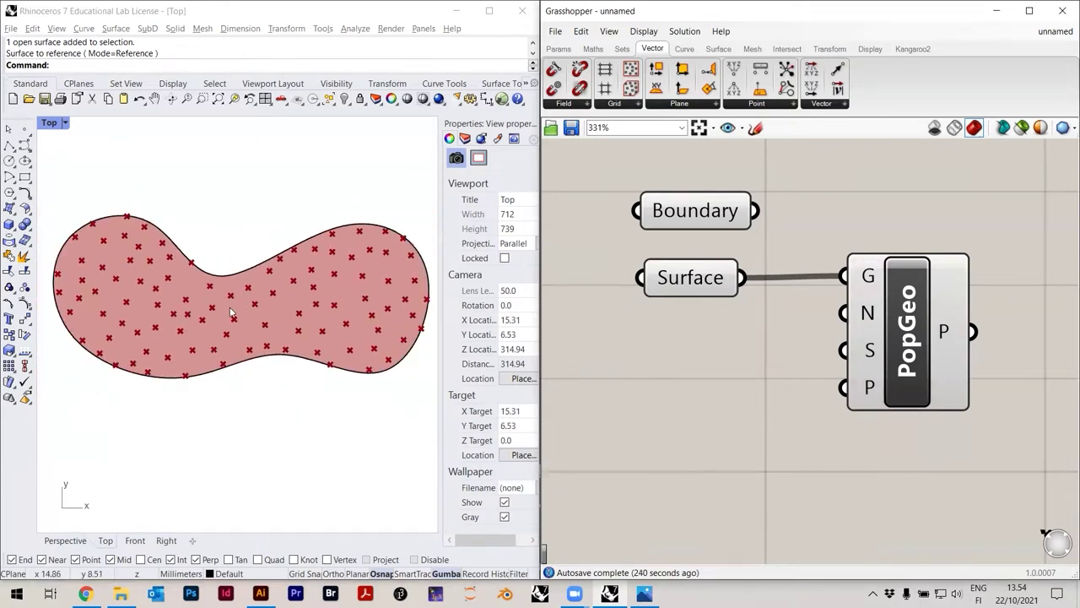
pyautogui.click(230, 316)
pyautogui.click(243, 211)
pyautogui.scroll(3, 202, 314)
pyautogui.scroll(-1, 203, 314)
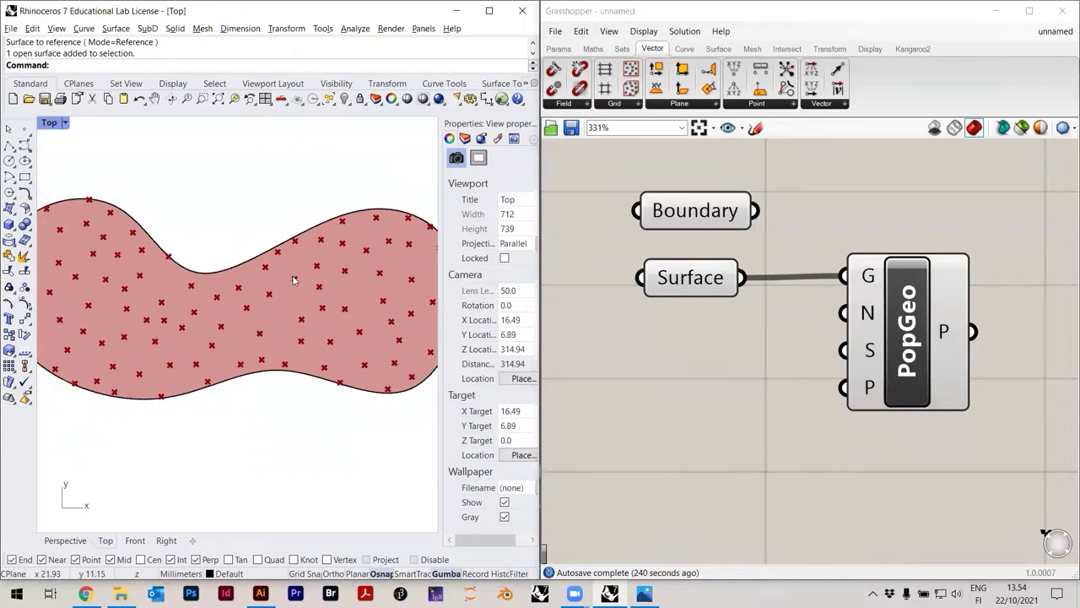
pyautogui.moveTo(205, 302); pyautogui.dragTo(203, 310, button='right')
pyautogui.click(217, 313)
pyautogui.click(214, 235)
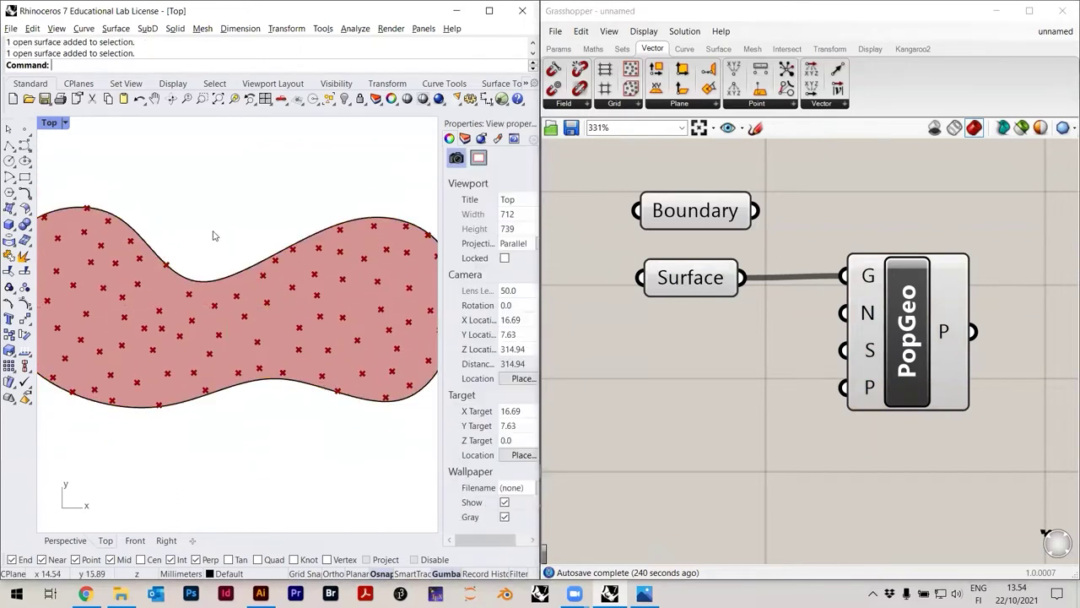
# Save the Grasshopper definition as copy_objects_randomly in the 04_Modeling folder, using the existing file's name
pyautogui.click(556, 31)
pyautogui.click(589, 105)
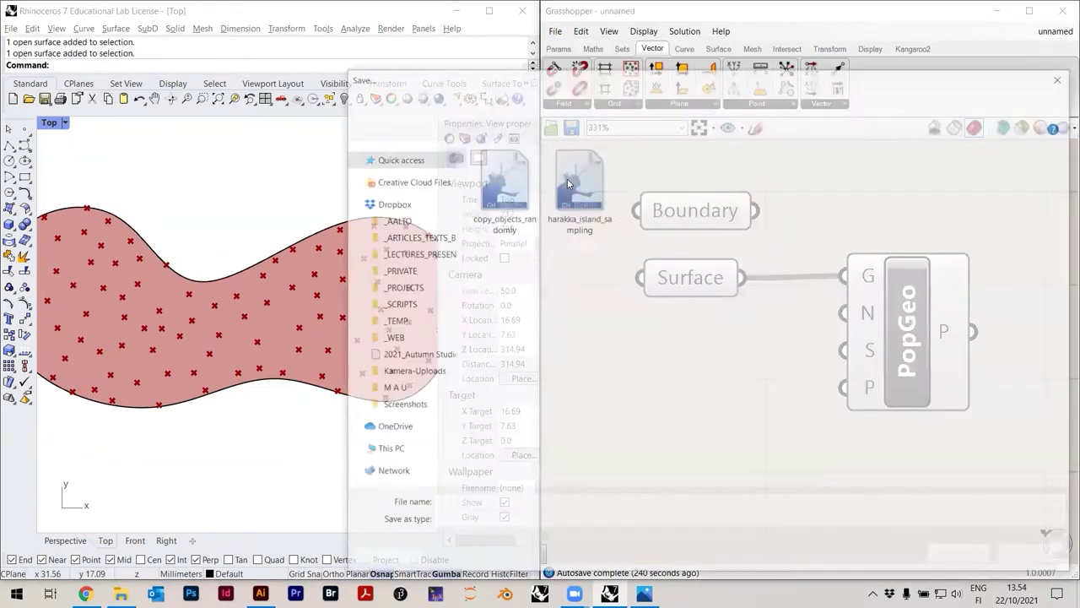
pyautogui.click(522, 205)
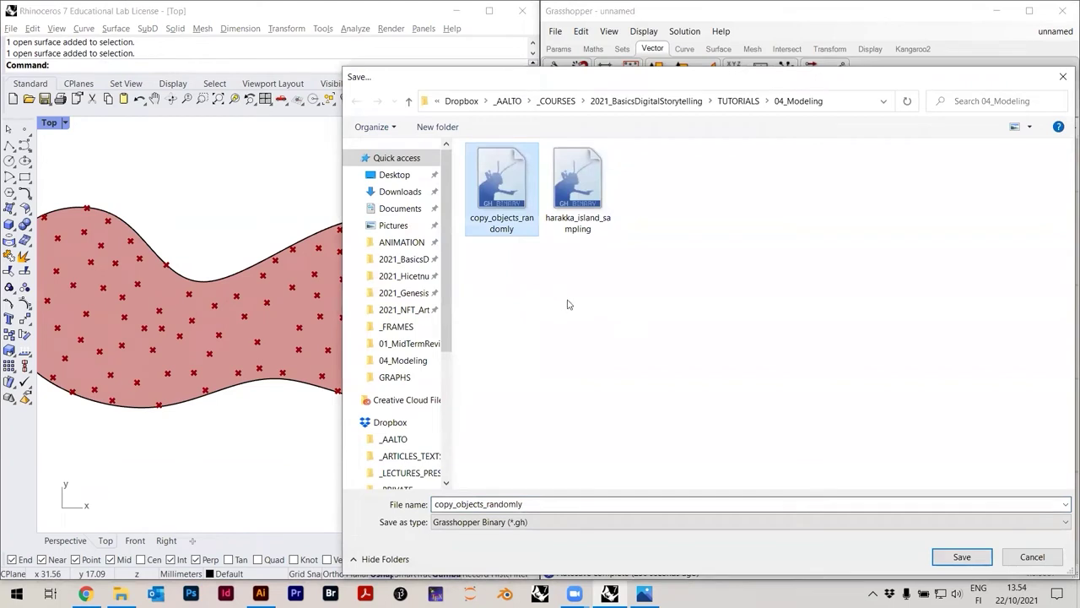
pyautogui.press('Return')
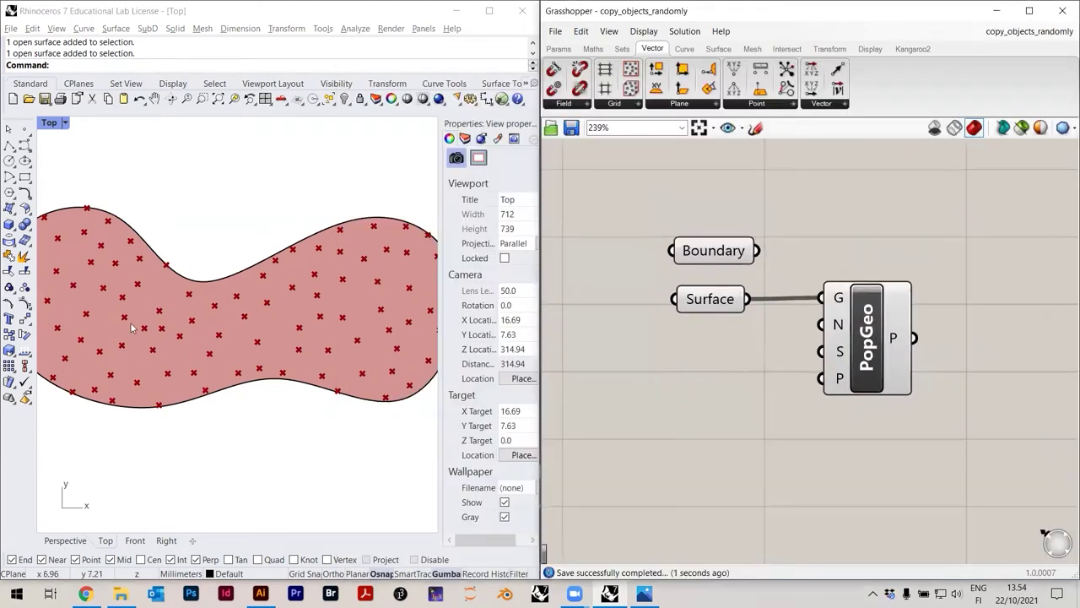
# Select the closed boundary curve and move the control point above its right-hand bulge upward to reshape it
pyautogui.click(195, 285)
pyautogui.click(228, 317)
pyautogui.scroll(-2, 217, 278)
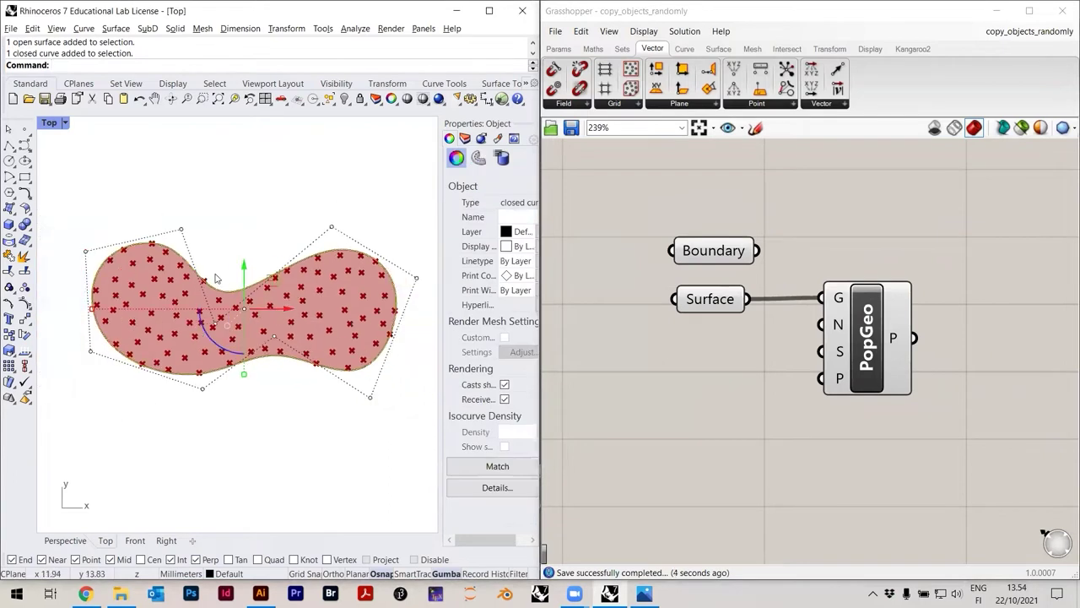
pyautogui.click(180, 232)
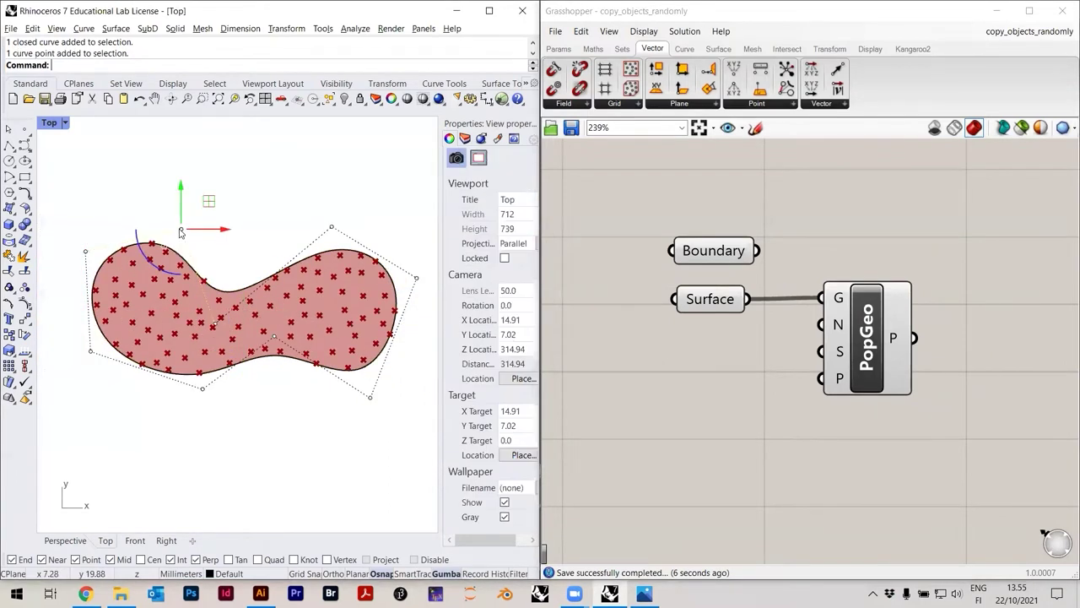
pyautogui.moveTo(334, 229); pyautogui.dragTo(332, 148)
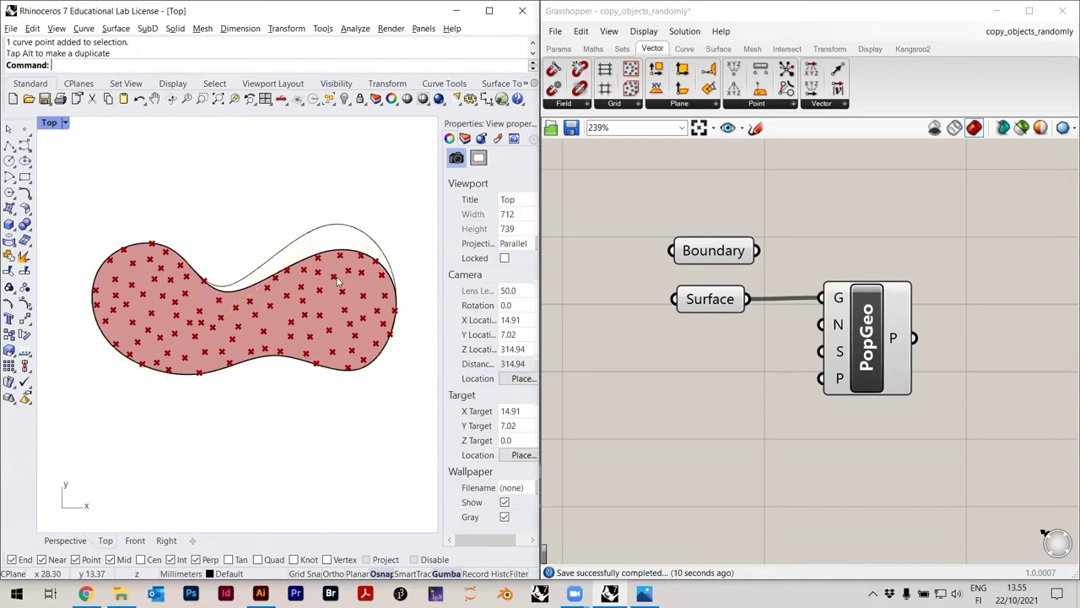
# Undo the last control-point move on the boundary curve so it matches the planar surface's edge again
pyautogui.scroll(2, 325, 243)
pyautogui.scroll(-3, 326, 243)
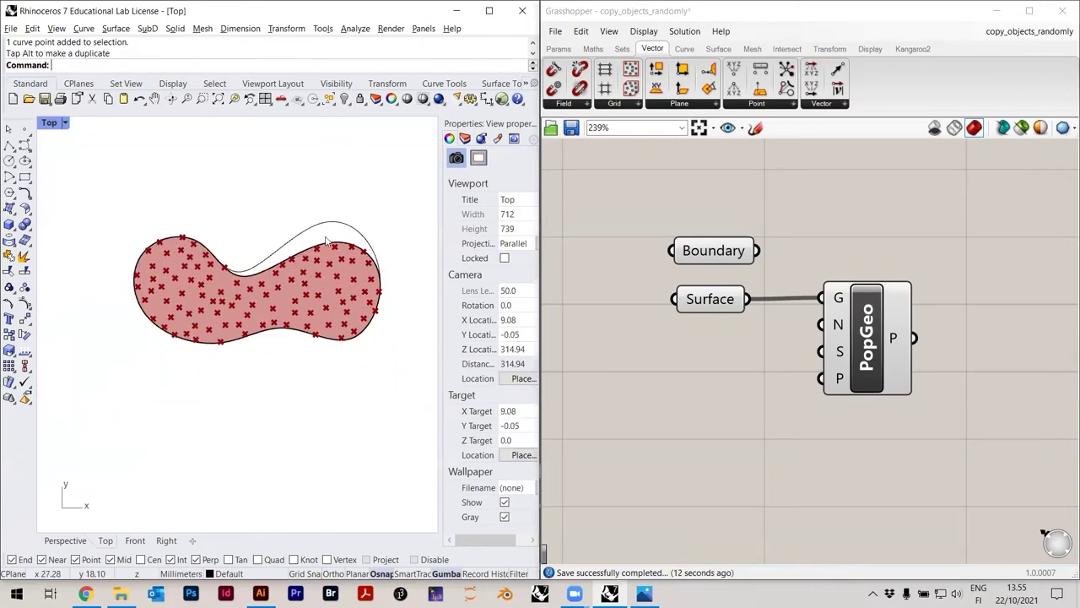
pyautogui.scroll(3, 299, 253)
pyautogui.scroll(-1, 309, 267)
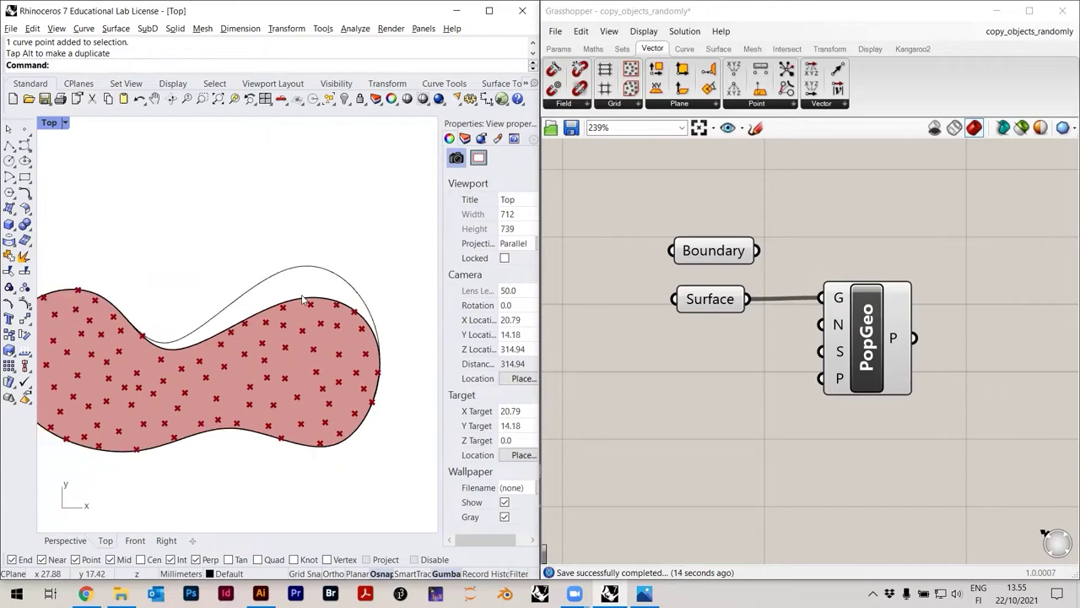
pyautogui.click(302, 307)
pyautogui.click(377, 262)
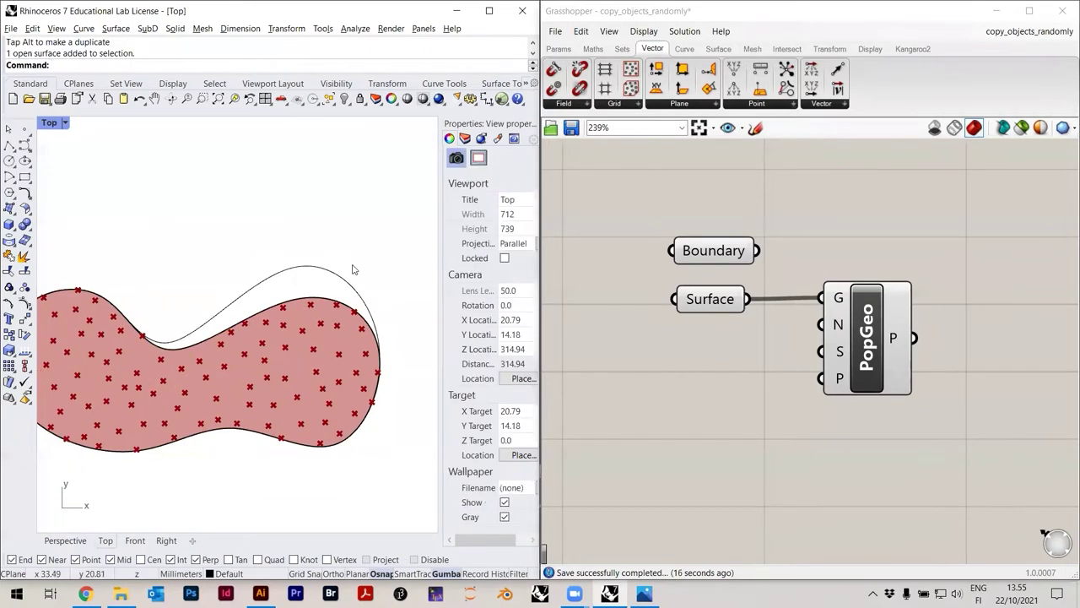
pyautogui.hotkey('ctrl', 'z')
pyautogui.press('Escape')
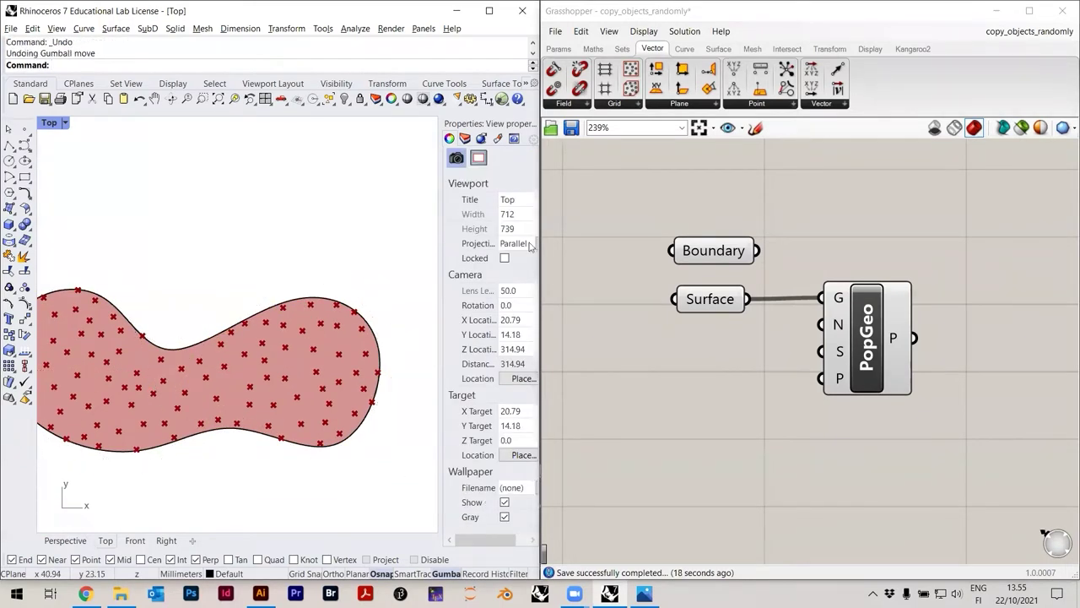
pyautogui.click(728, 303)
pyautogui.click(693, 351)
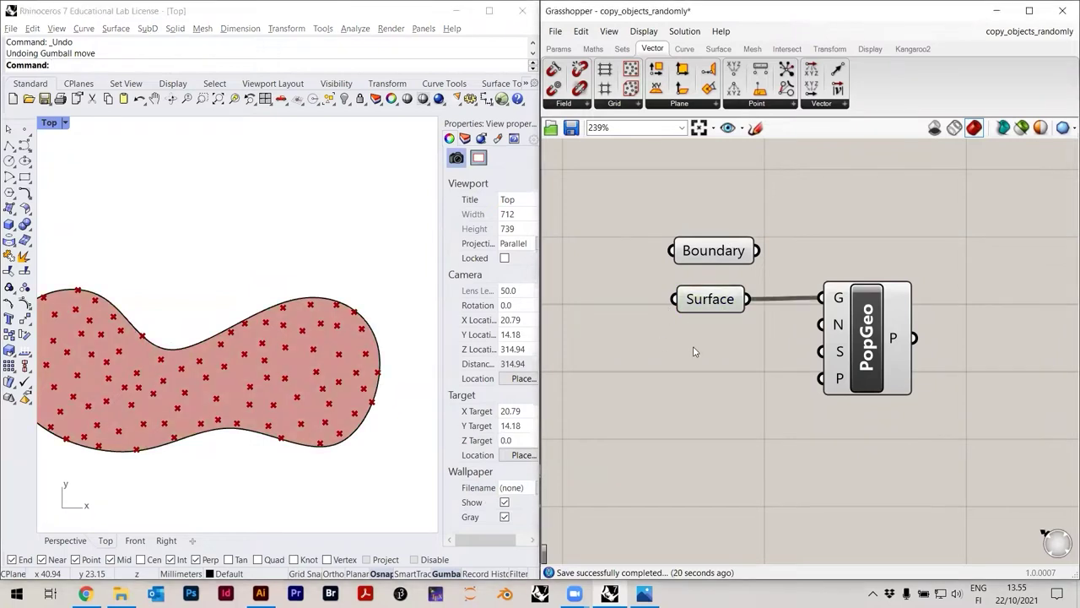
pyautogui.click(254, 318)
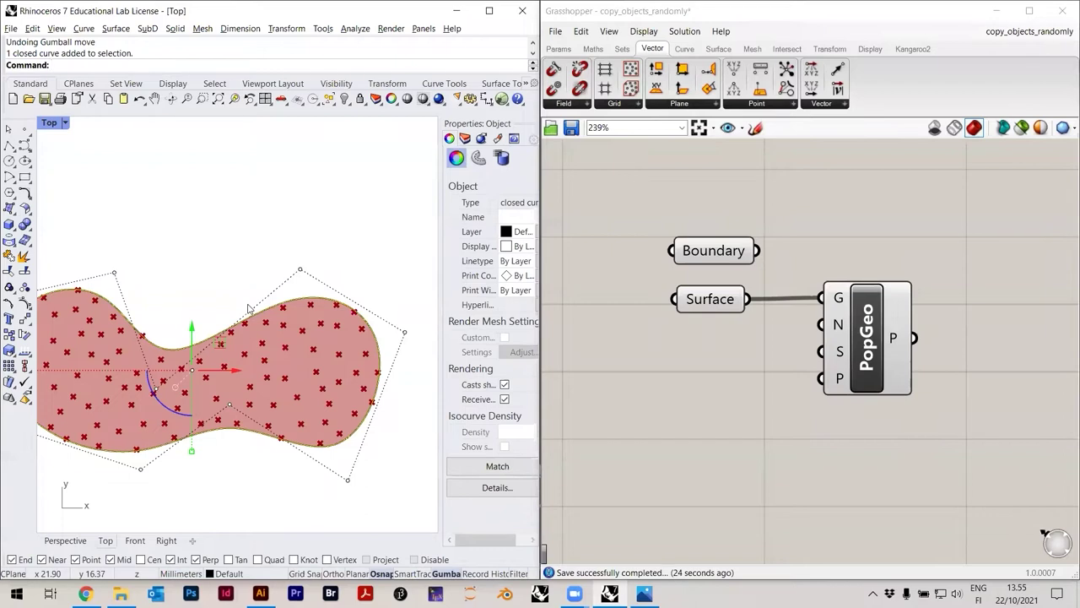
pyautogui.click(293, 271)
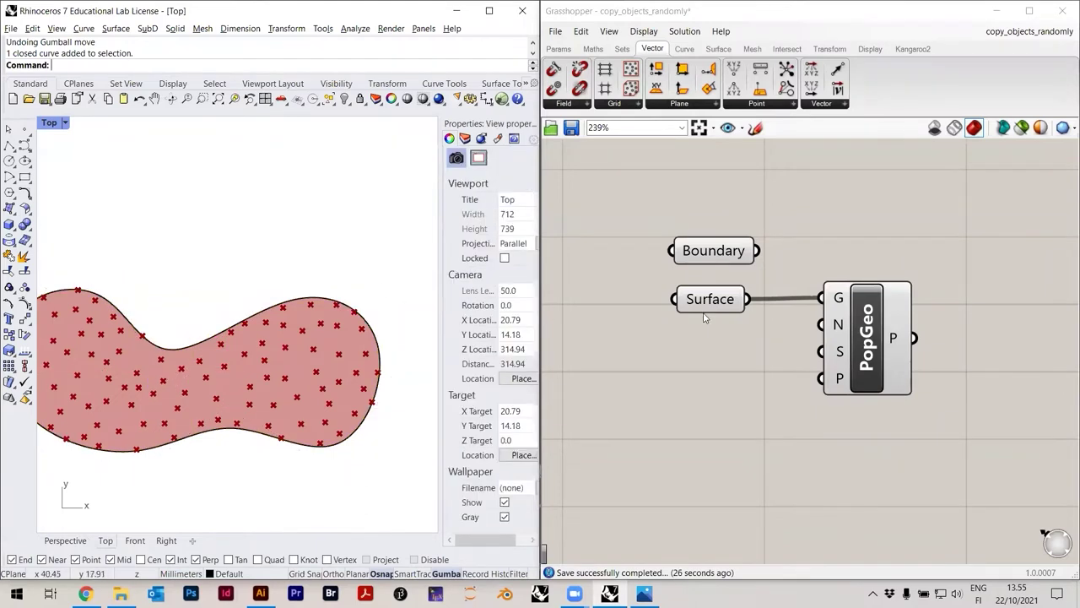
# Move the Populate Geometry component farther from the Boundary and Surface parameters to make room for another component between them
pyautogui.moveTo(886, 354); pyautogui.dragTo(1012, 354)
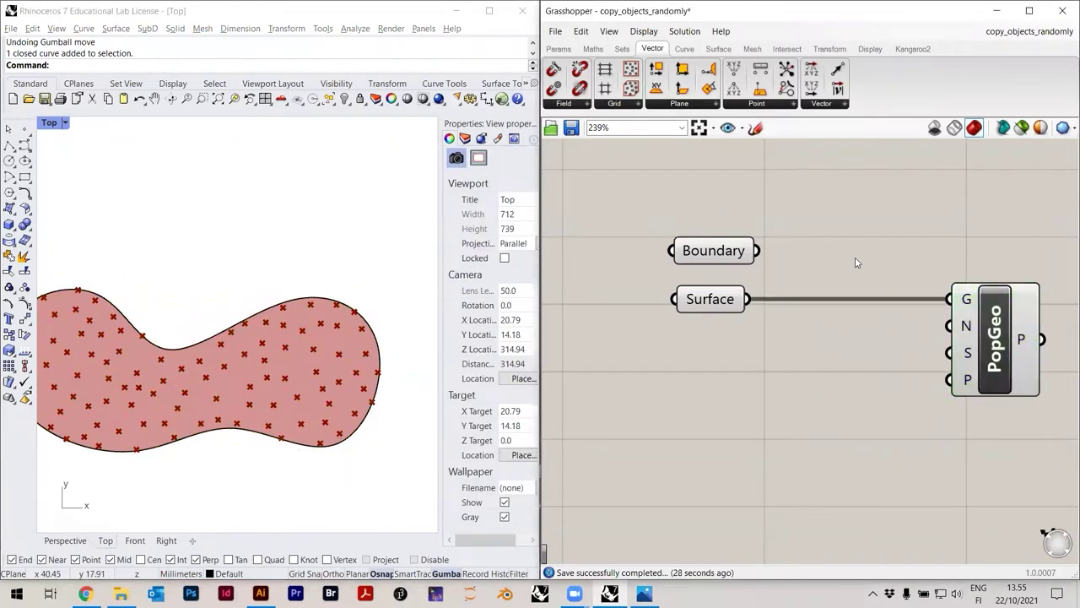
pyautogui.scroll(-3, 824, 290)
pyautogui.scroll(3, 824, 290)
pyautogui.click(719, 267)
pyautogui.click(825, 262)
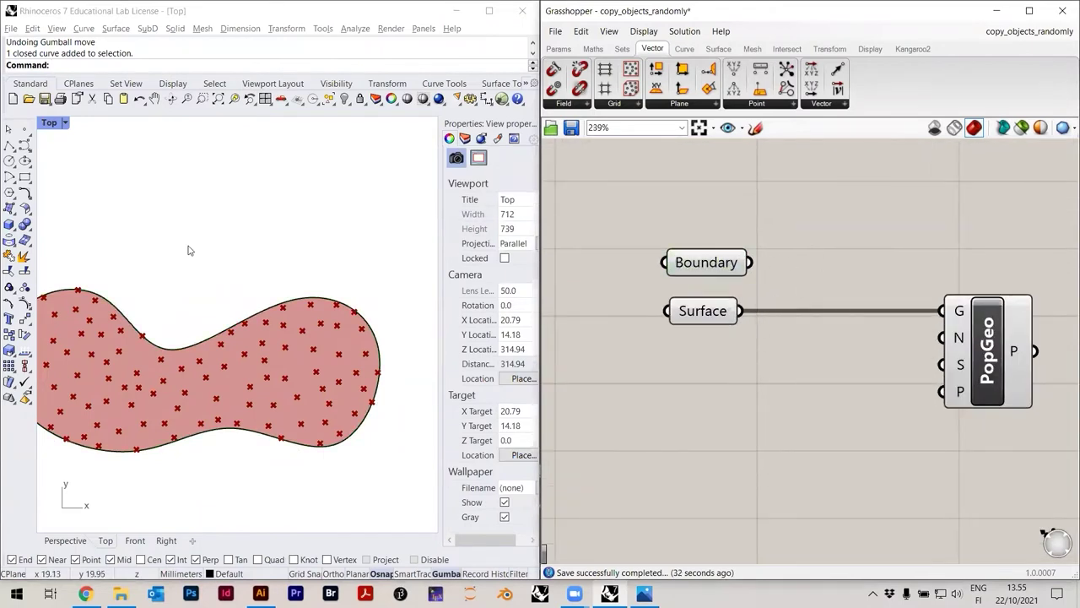
# Browse the Grasshopper component categories for an equivalent of Rhino's Surface from planar curves tool
pyautogui.click(10, 211)
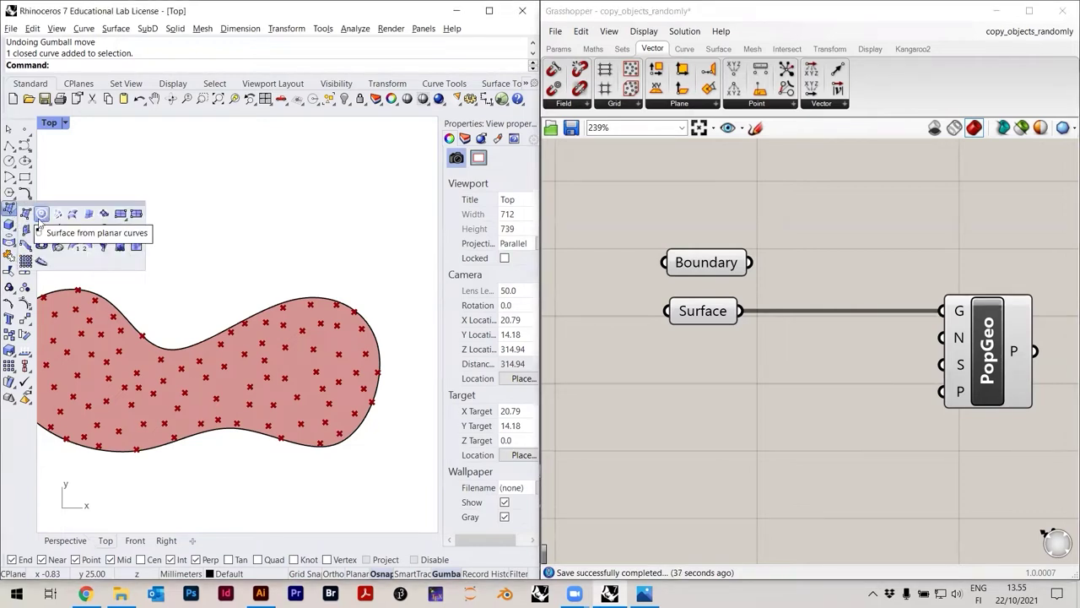
pyautogui.click(813, 237)
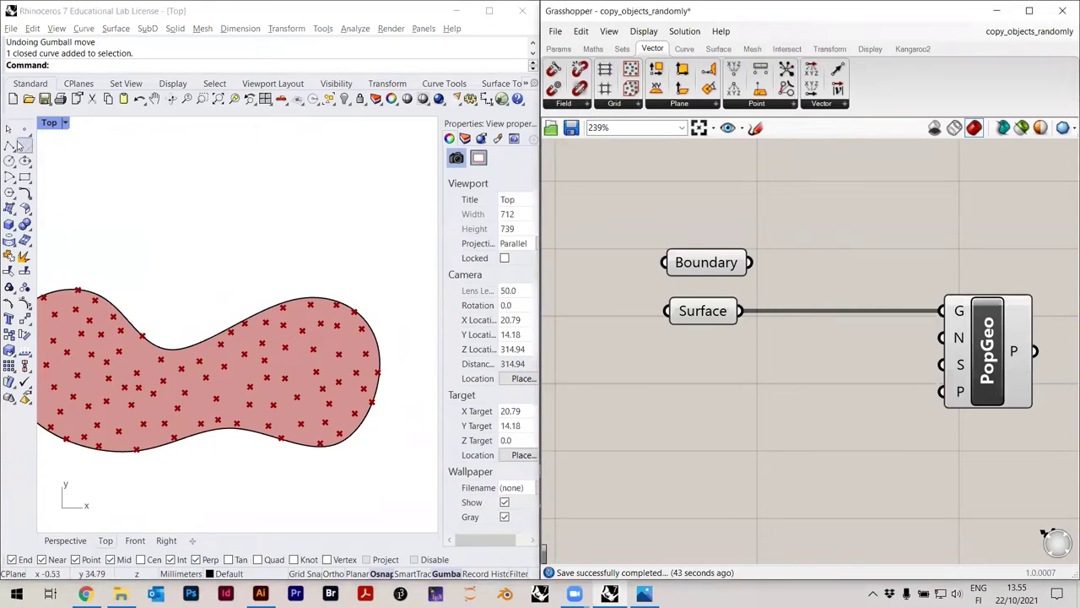
pyautogui.click(560, 50)
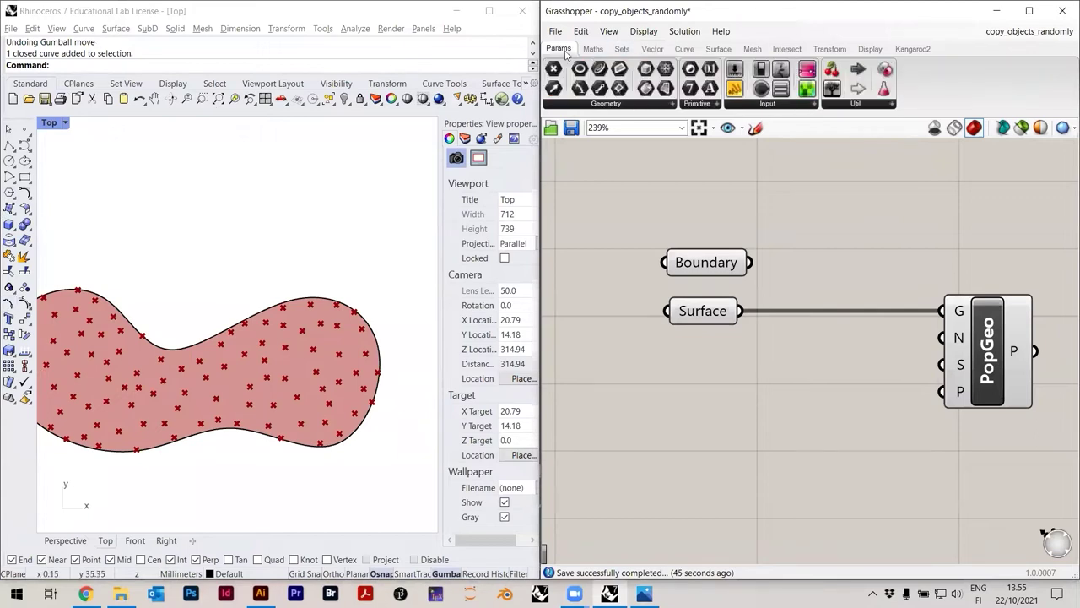
pyautogui.click(594, 50)
pyautogui.click(624, 50)
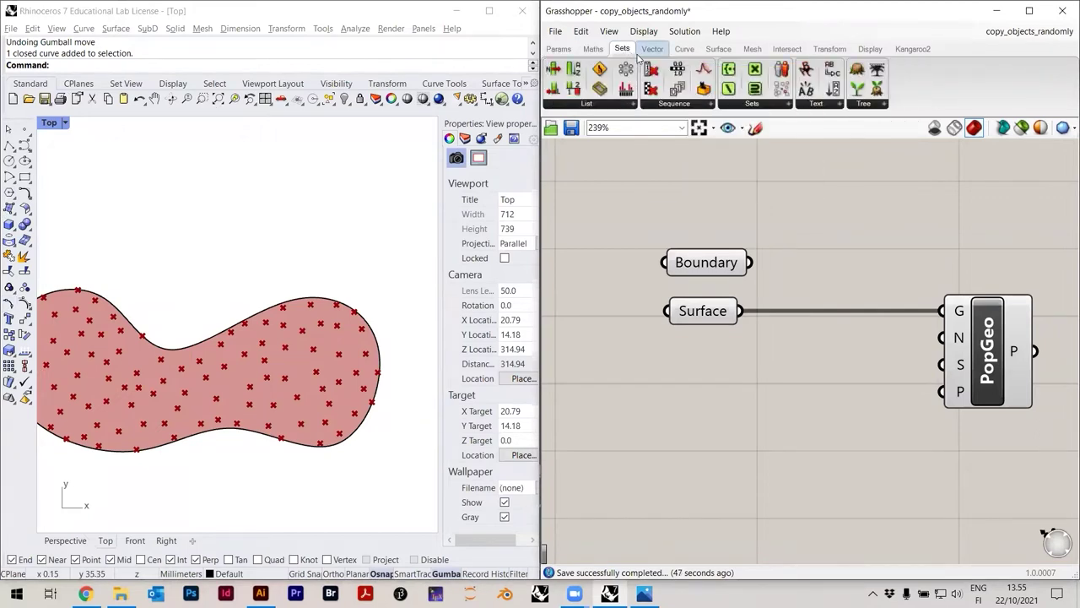
pyautogui.click(650, 50)
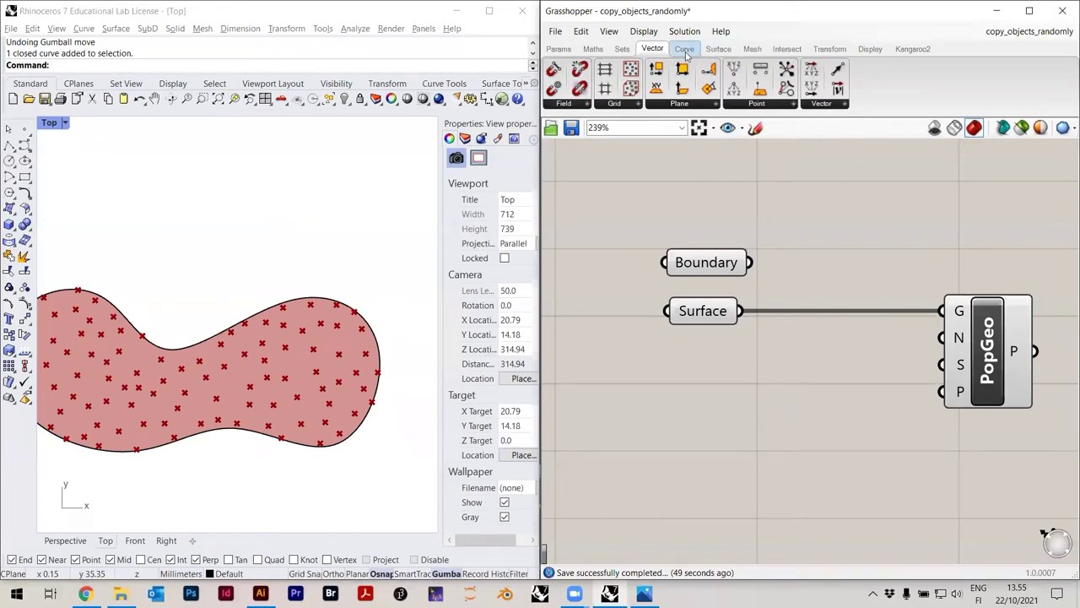
pyautogui.click(685, 49)
pyautogui.click(719, 51)
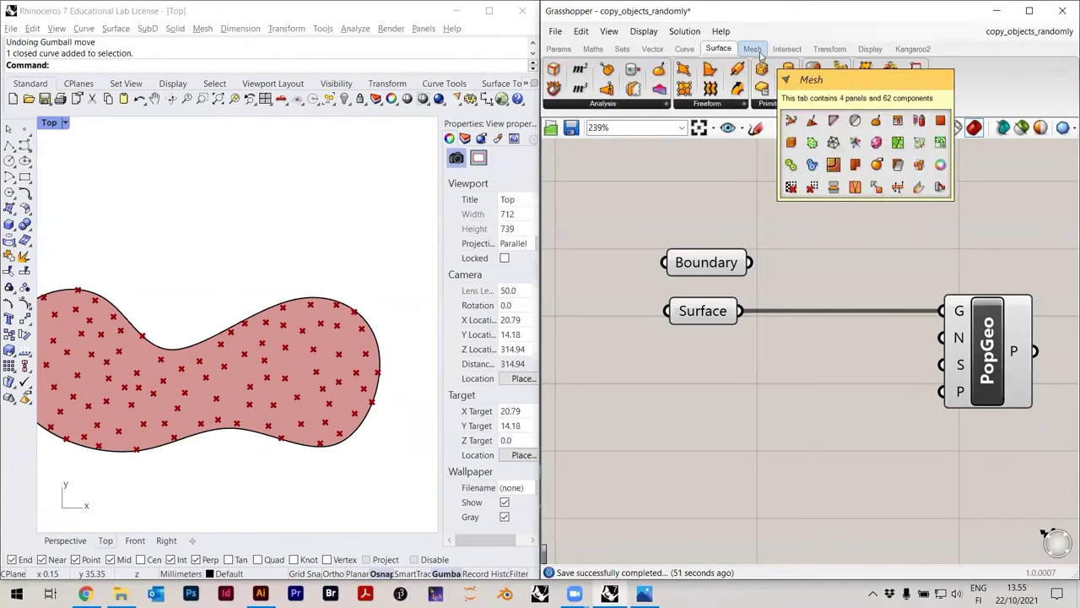
pyautogui.click(752, 50)
pyautogui.scroll(-3, 774, 52)
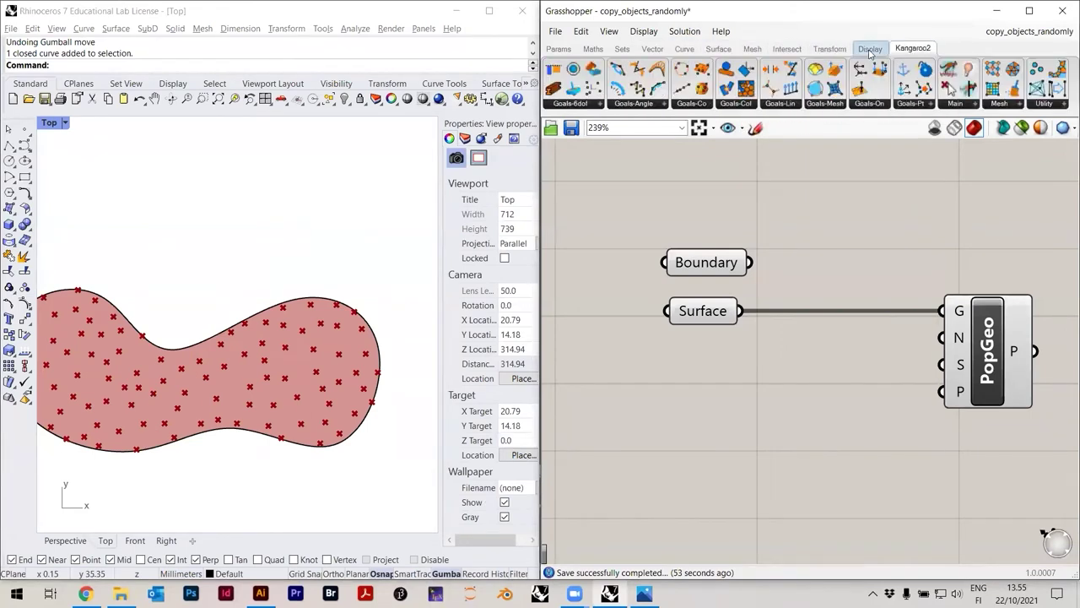
# Place a Boundary Surfaces component on the canvas between the parameters and Populate Geometry
pyautogui.click(654, 52)
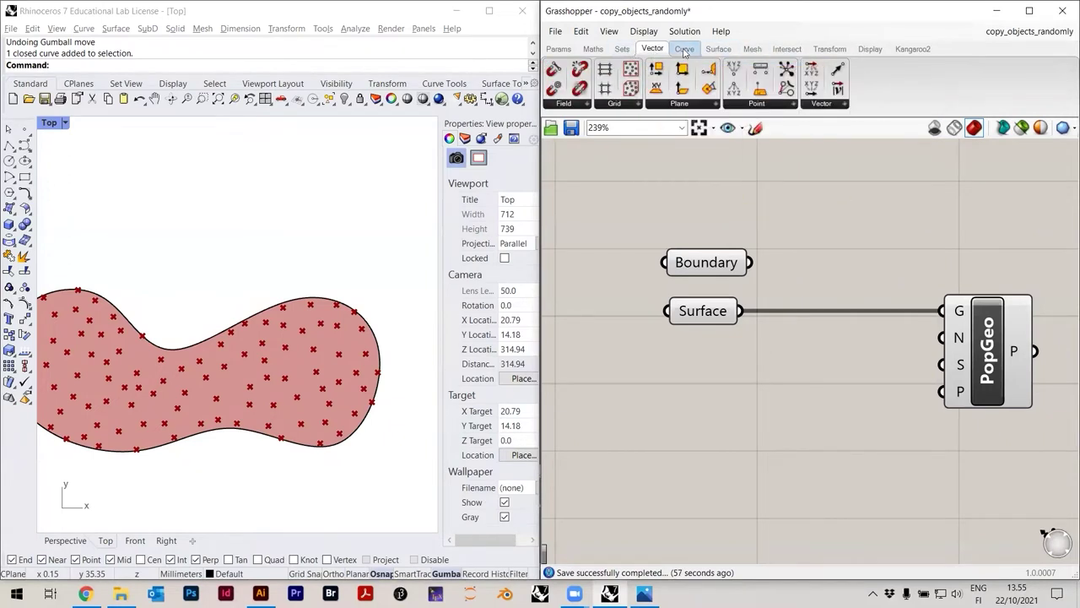
pyautogui.click(684, 52)
pyautogui.click(722, 49)
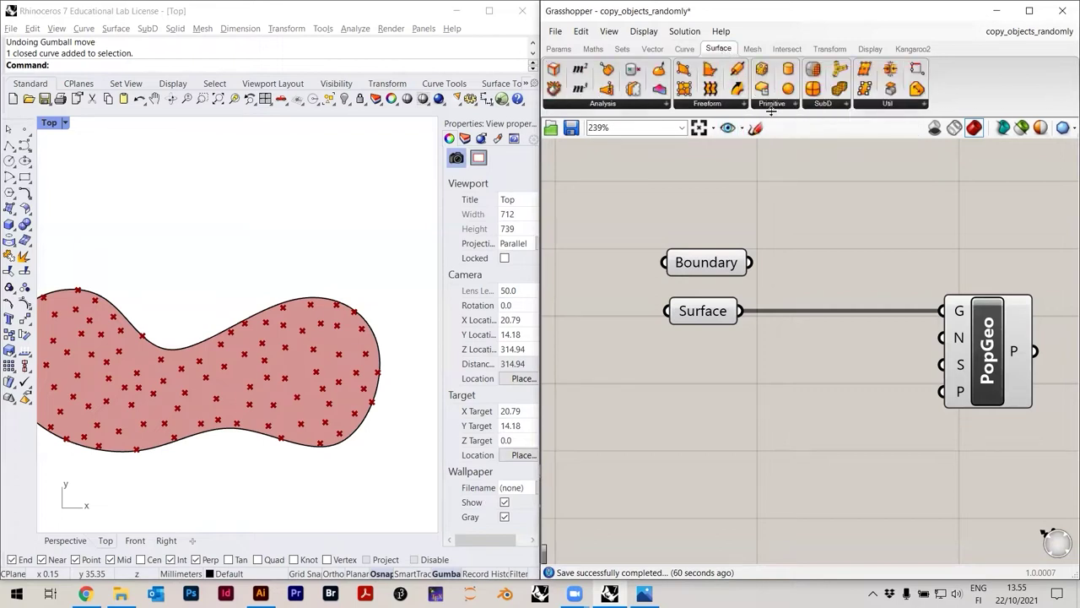
pyautogui.click(716, 107)
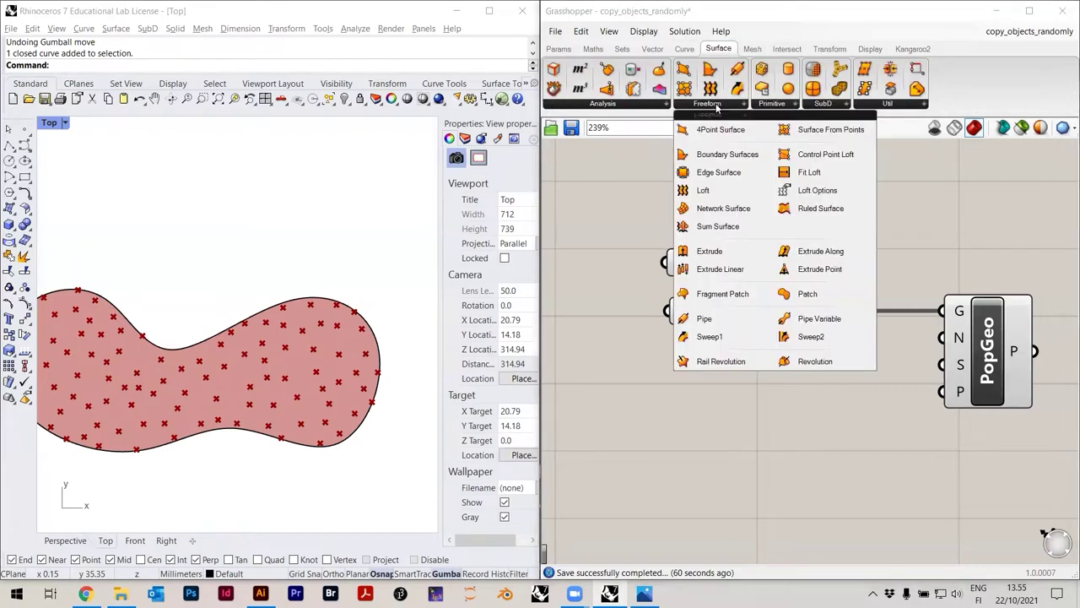
pyautogui.click(727, 155)
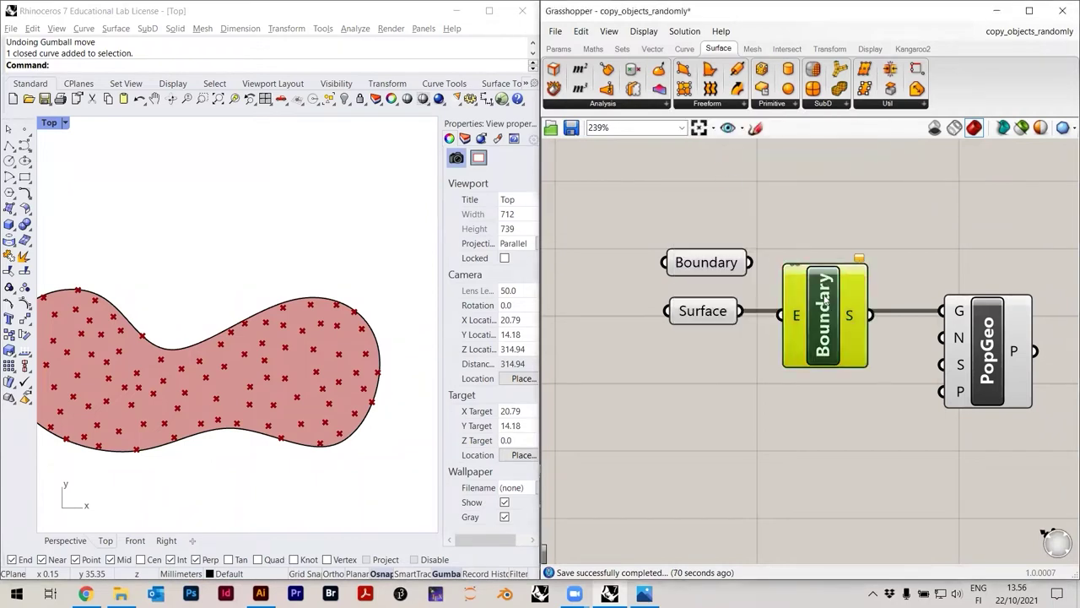
# Move Boundary Surfaces above the Surface wire and connect the Boundary curve parameter to its E input
pyautogui.click(834, 236)
pyautogui.click(712, 188)
pyautogui.moveTo(750, 262); pyautogui.dragTo(790, 237)
pyautogui.click(844, 245)
pyautogui.click(776, 361)
# Delete the Surface parameter and align the Boundary Surfaces component with the Boundary parameter
pyautogui.click(708, 319)
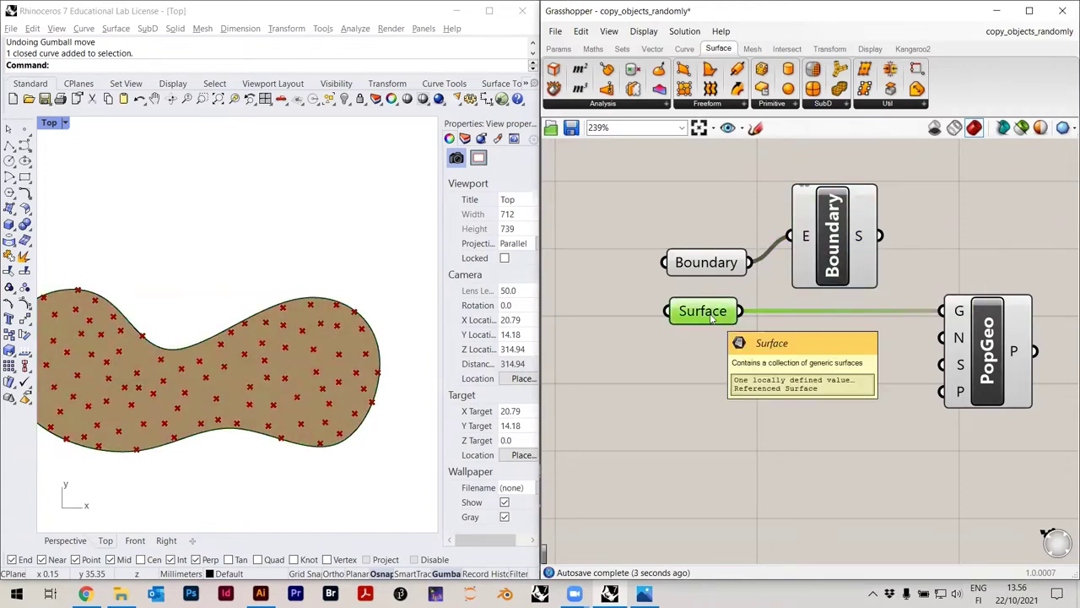
pyautogui.press('Delete')
pyautogui.moveTo(853, 228); pyautogui.dragTo(847, 255)
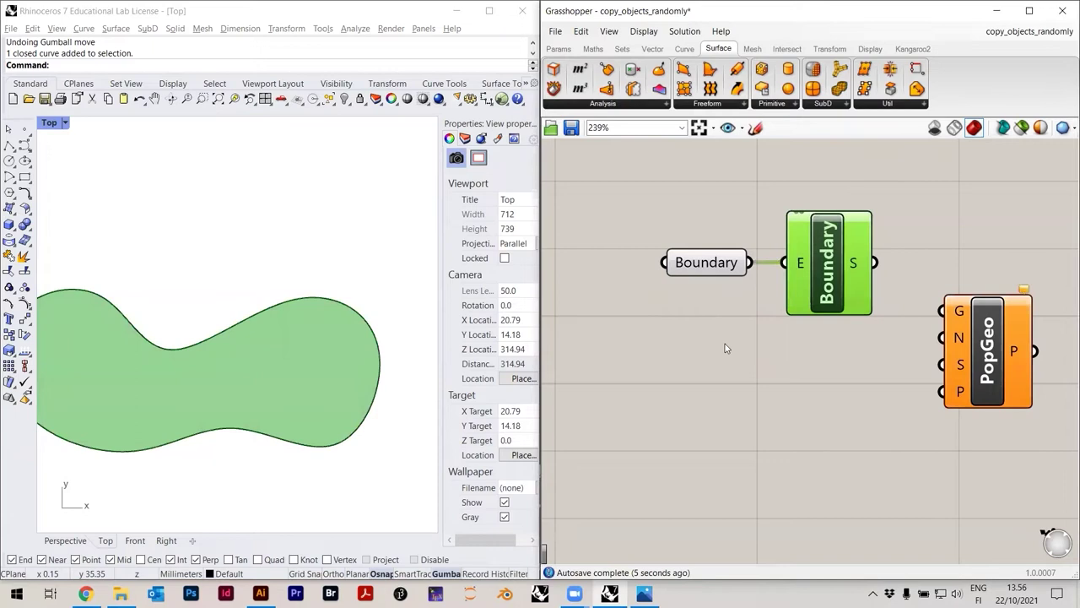
pyautogui.click(725, 344)
pyautogui.click(831, 260)
pyautogui.click(754, 215)
pyautogui.click(836, 263)
pyautogui.click(612, 336)
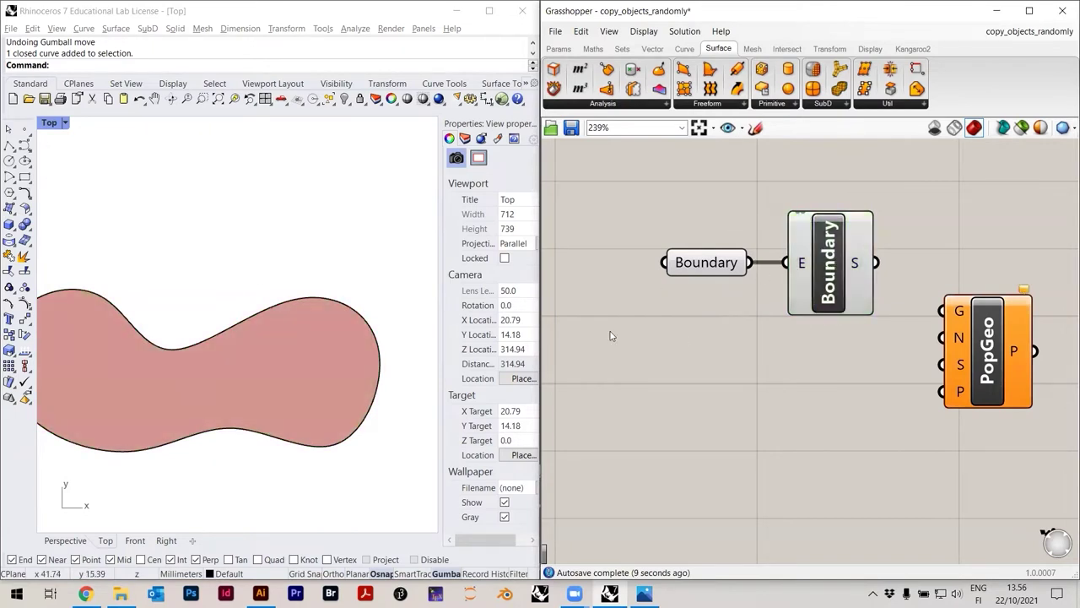
# Delete the planar surface from the Rhino model, keeping the closed boundary curve
pyautogui.click(251, 317)
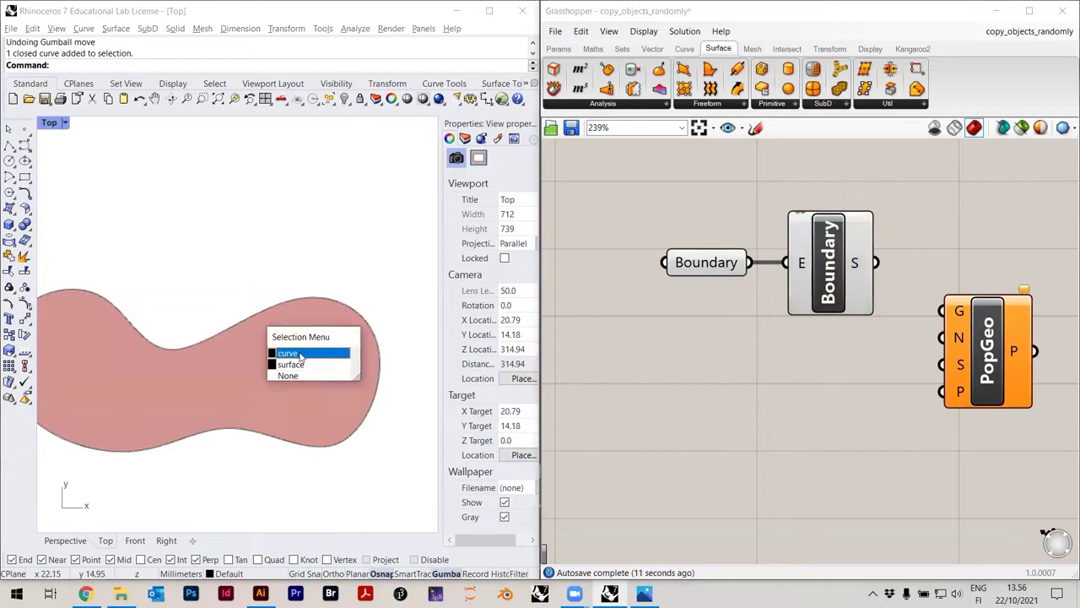
pyautogui.click(296, 365)
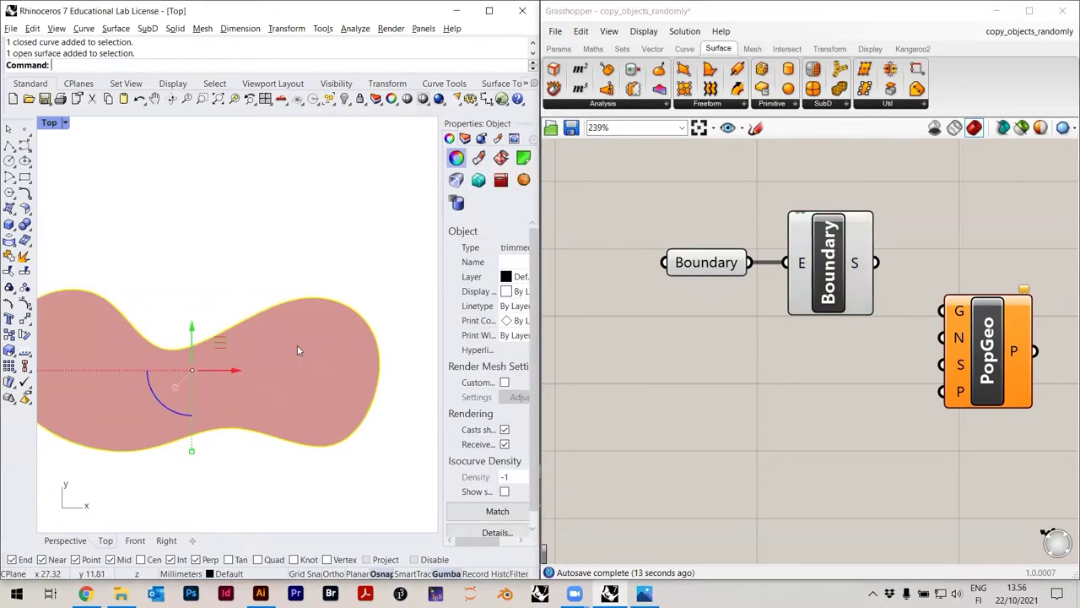
pyautogui.press('Delete')
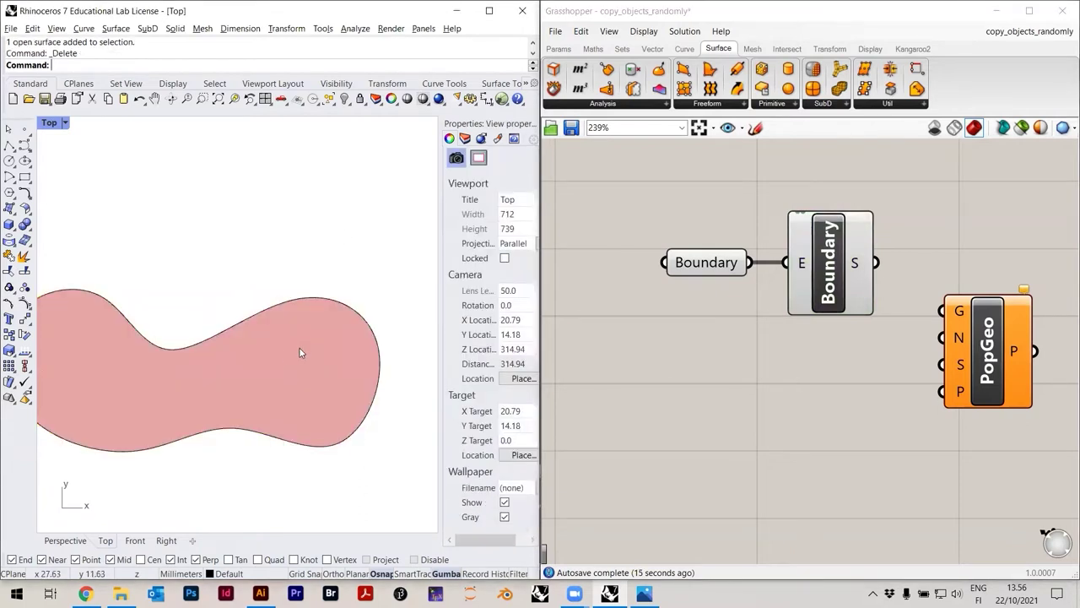
# Select the boundary curve and move the control point above its right-hand bulge slightly downward to test the parametric surface
pyautogui.click(237, 331)
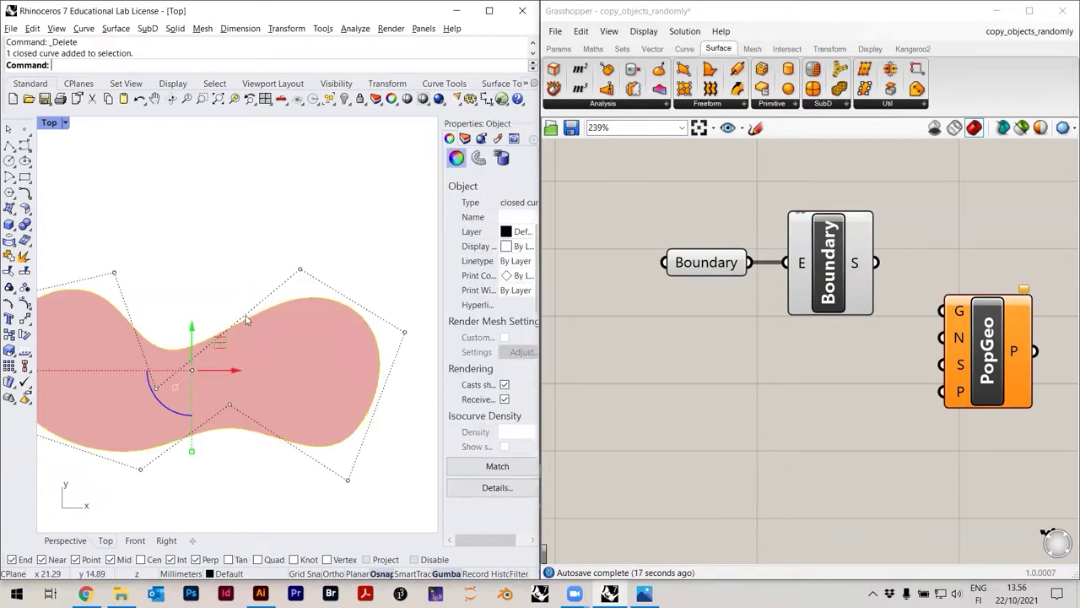
pyautogui.click(299, 272)
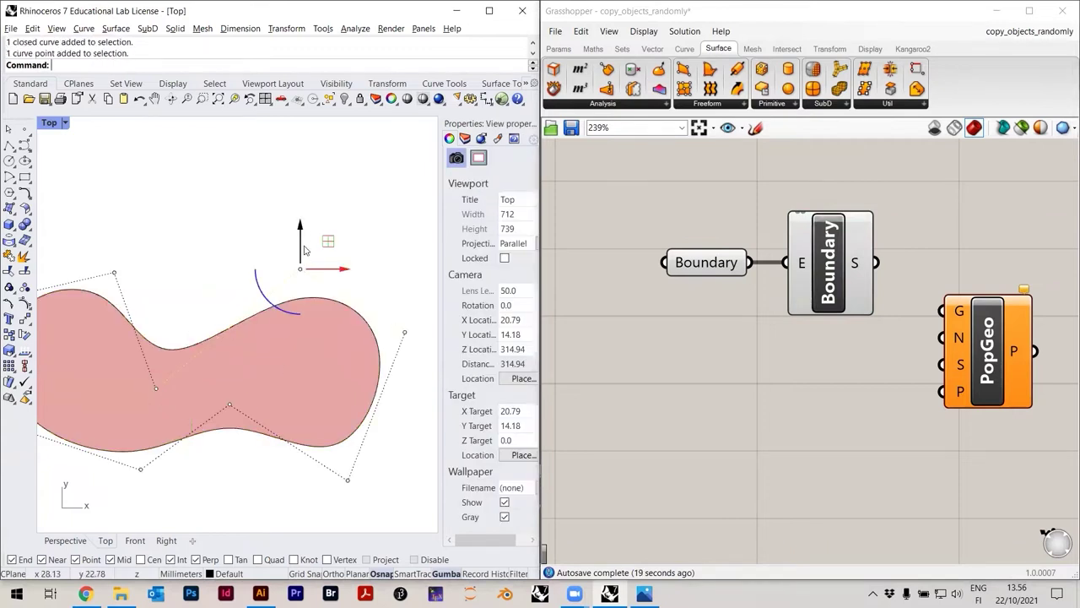
pyautogui.moveTo(301, 226); pyautogui.dragTo(314, 250)
pyautogui.scroll(2, 310, 276)
pyautogui.scroll(-4, 346, 263)
pyautogui.click(342, 217)
# Highlight the Boundary Surfaces component to examine the surface it generates from the reshaped curve
pyautogui.click(711, 264)
pyautogui.click(830, 253)
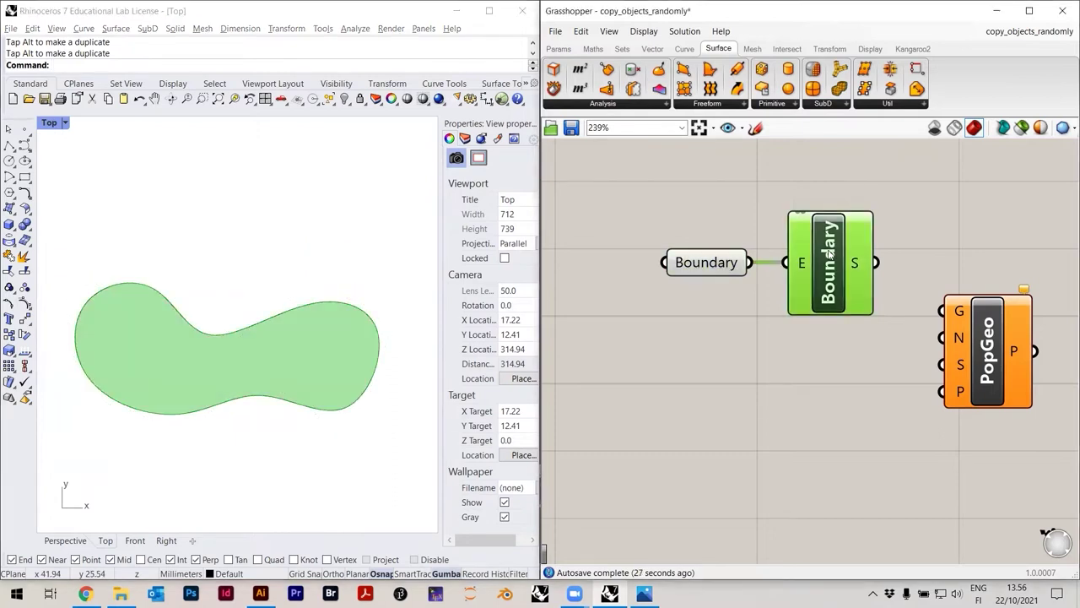
pyautogui.click(803, 339)
pyautogui.click(819, 253)
pyautogui.click(821, 361)
# Select the boundary curve and move the control point above its left-hand bulge up, and back down again
pyautogui.scroll(2, 240, 338)
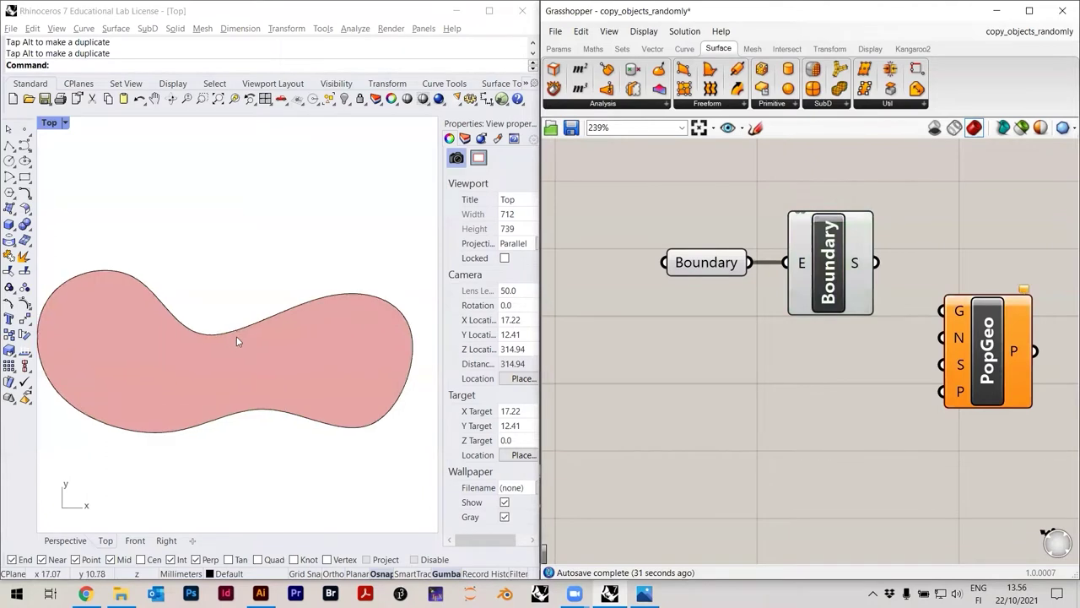
pyautogui.click(238, 331)
pyautogui.click(191, 372)
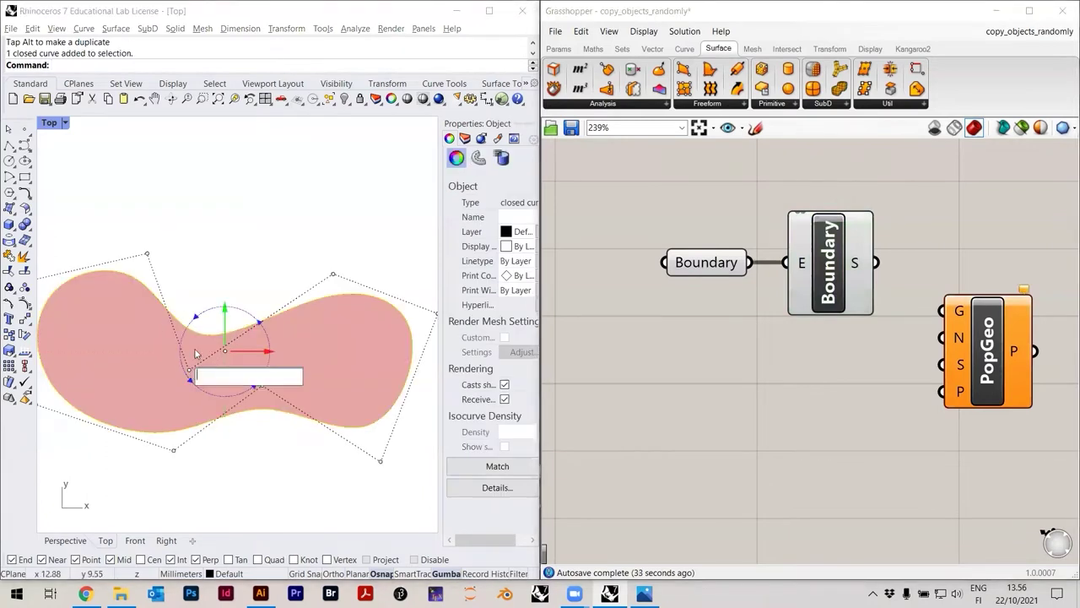
pyautogui.click(147, 254)
pyautogui.moveTo(151, 219); pyautogui.dragTo(157, 185)
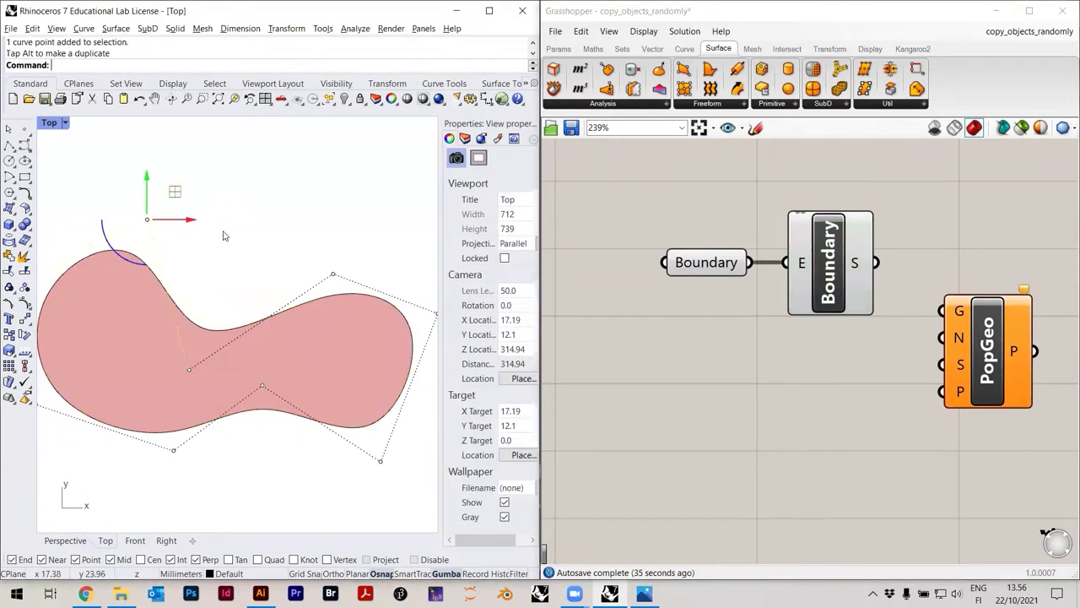
pyautogui.moveTo(225, 237); pyautogui.dragTo(367, 263, button='right')
pyautogui.moveTo(290, 210); pyautogui.dragTo(290, 252)
pyautogui.click(244, 235)
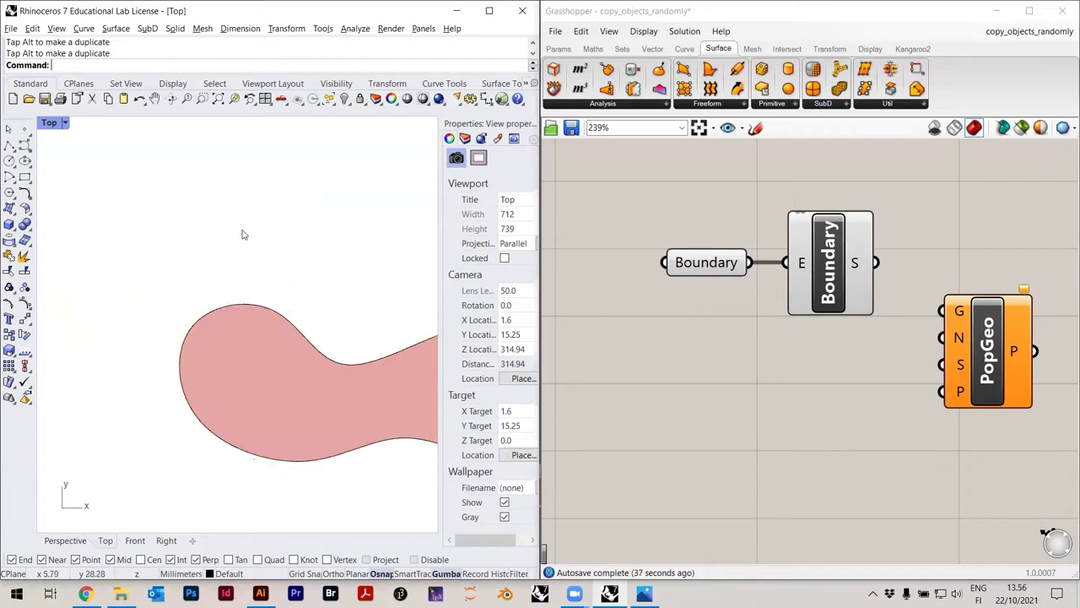
# Reposition the control point at the curve's upper-left end vertically and horizontally, widening the left-hand bulge slightly outward
pyautogui.scroll(-2, 205, 259)
pyautogui.click(209, 306)
pyautogui.click(177, 300)
pyautogui.moveTo(177, 260); pyautogui.dragTo(178, 278)
pyautogui.scroll(2, 219, 323)
pyautogui.moveTo(216, 321); pyautogui.dragTo(230, 322)
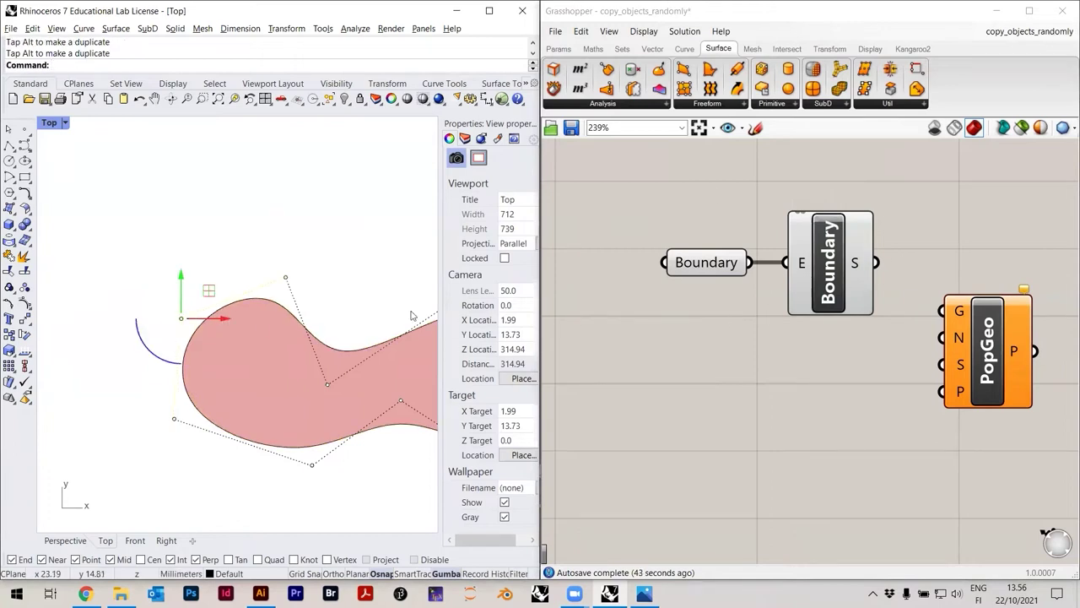
pyautogui.moveTo(319, 300); pyautogui.dragTo(295, 268, button='right')
pyautogui.moveTo(192, 287); pyautogui.dragTo(178, 286)
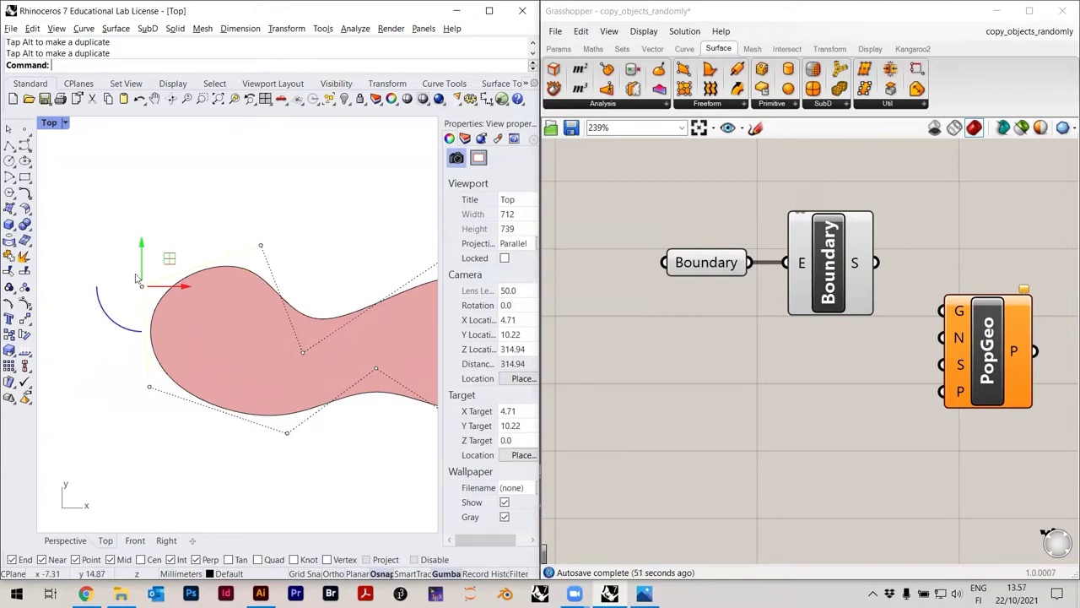
# Raise the control point at the curve's upper-left end slightly and hide the curve's control points
pyautogui.moveTo(141, 250)
pyautogui.mouseDown()
pyautogui.moveTo(143, 227)
pyautogui.moveTo(143, 258)
pyautogui.moveTo(144, 243)
pyautogui.mouseUp()
pyautogui.click(175, 198)
pyautogui.click(164, 303)
pyautogui.click(142, 290)
pyautogui.press('Escape')
pyautogui.press('Escape')
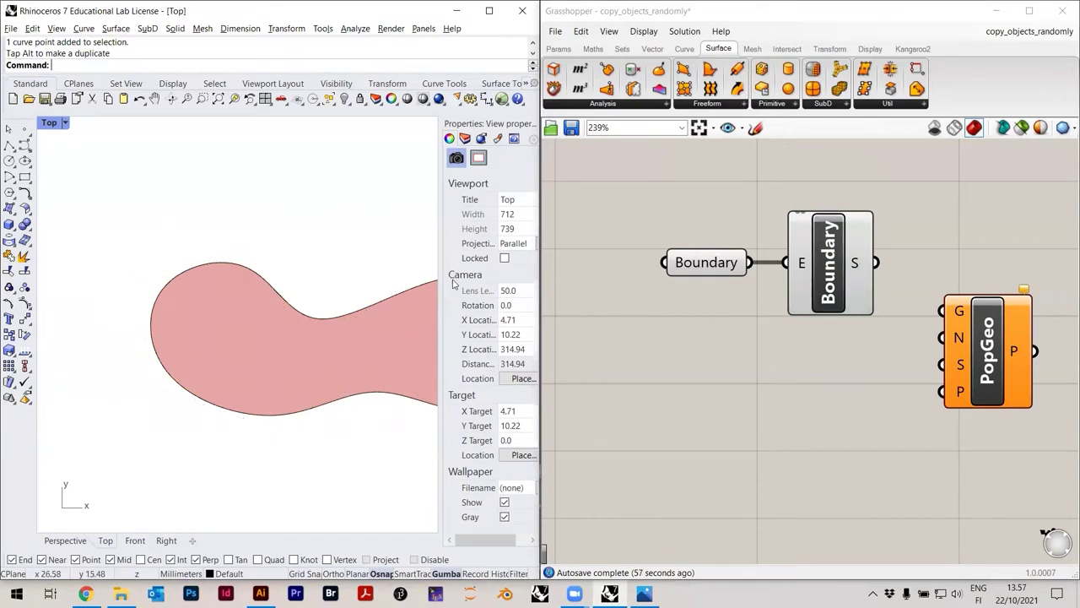
pyautogui.moveTo(322, 322); pyautogui.dragTo(238, 318, button='right')
pyautogui.scroll(-2, 246, 317)
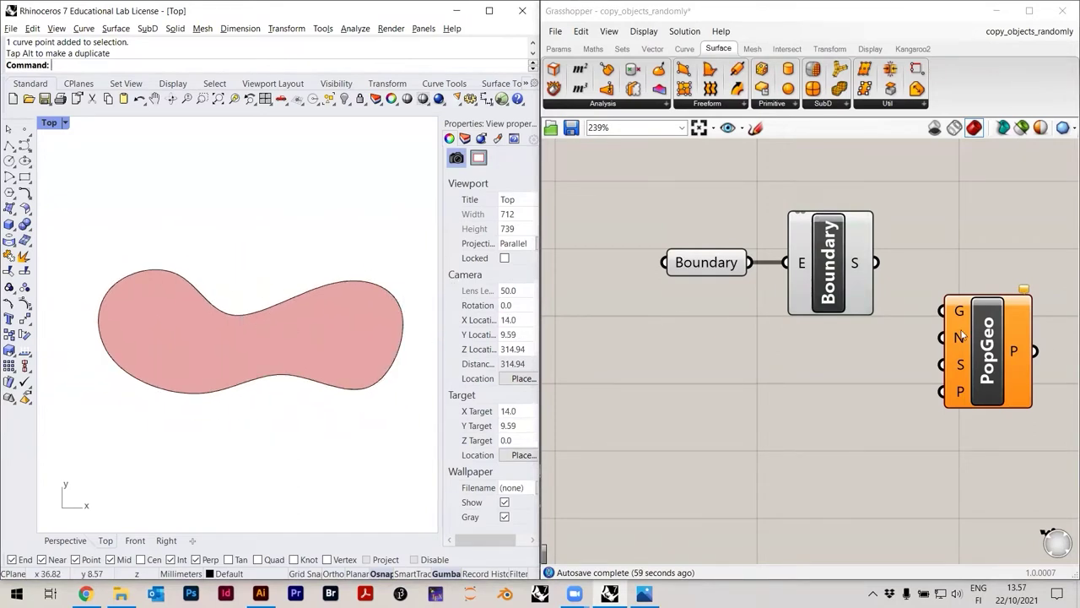
# Connect the Boundary Surfaces output to the Geometry input of Populate Geometry and align the Boundary parameter with the surface component
pyautogui.moveTo(861, 267)
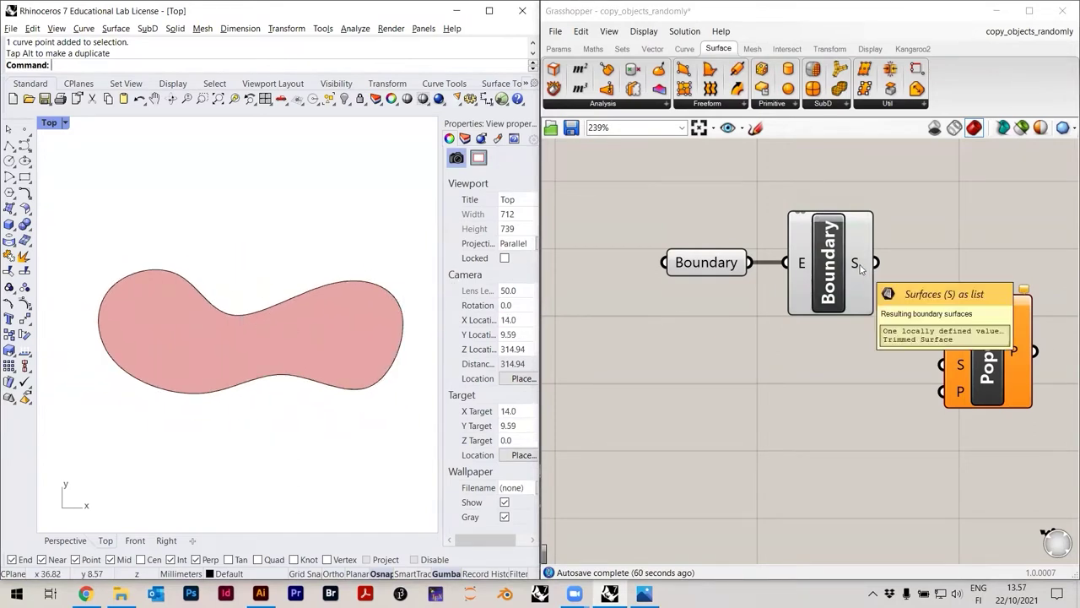
pyautogui.moveTo(876, 263); pyautogui.dragTo(945, 310)
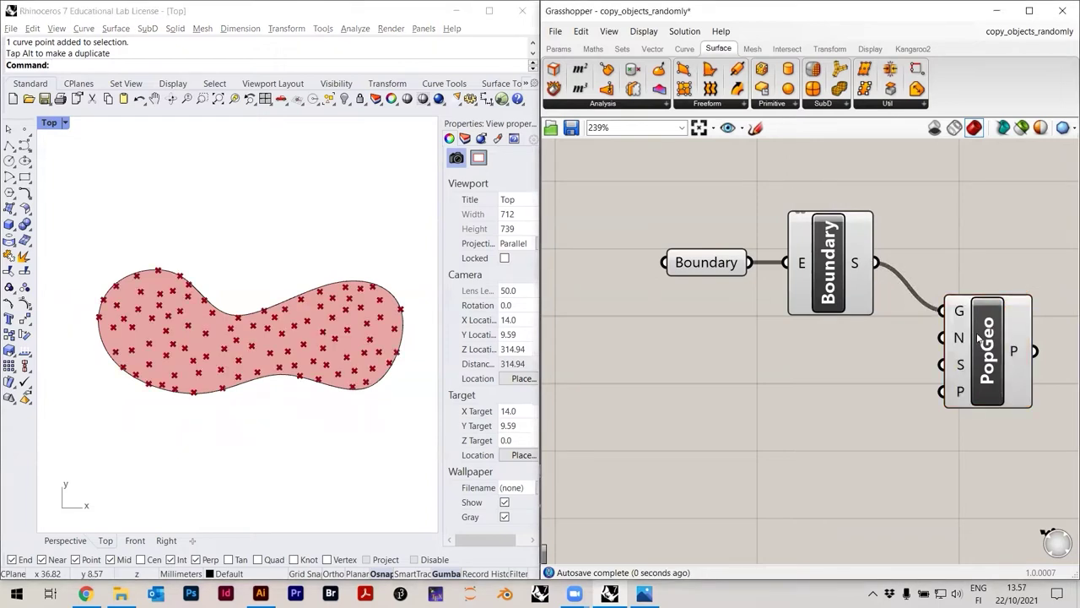
pyautogui.click(845, 278)
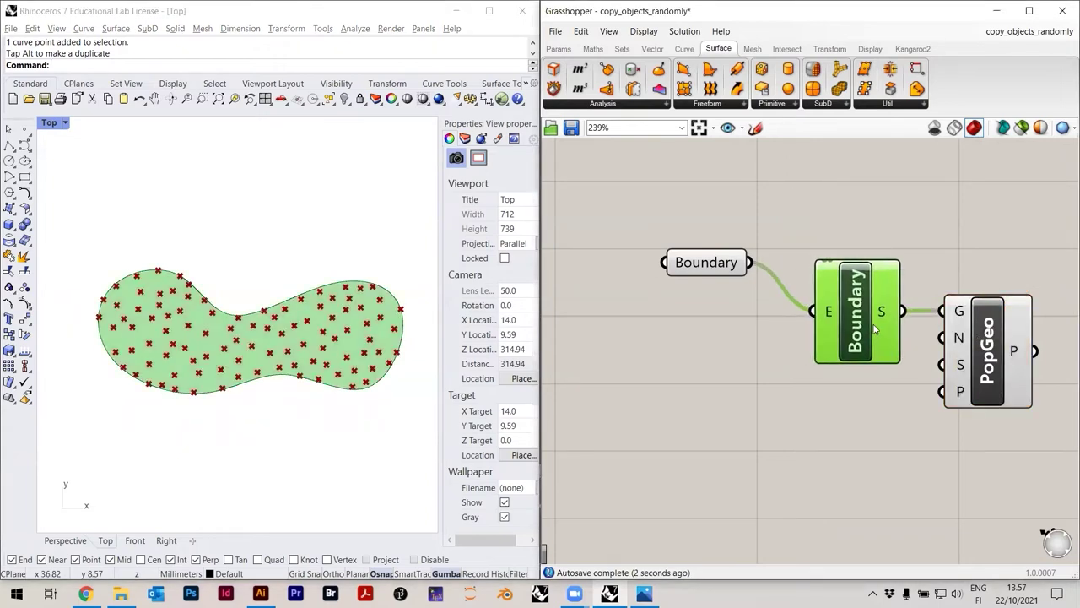
pyautogui.moveTo(846, 278); pyautogui.dragTo(861, 268)
pyautogui.moveTo(748, 263); pyautogui.dragTo(763, 253)
pyautogui.click(699, 309)
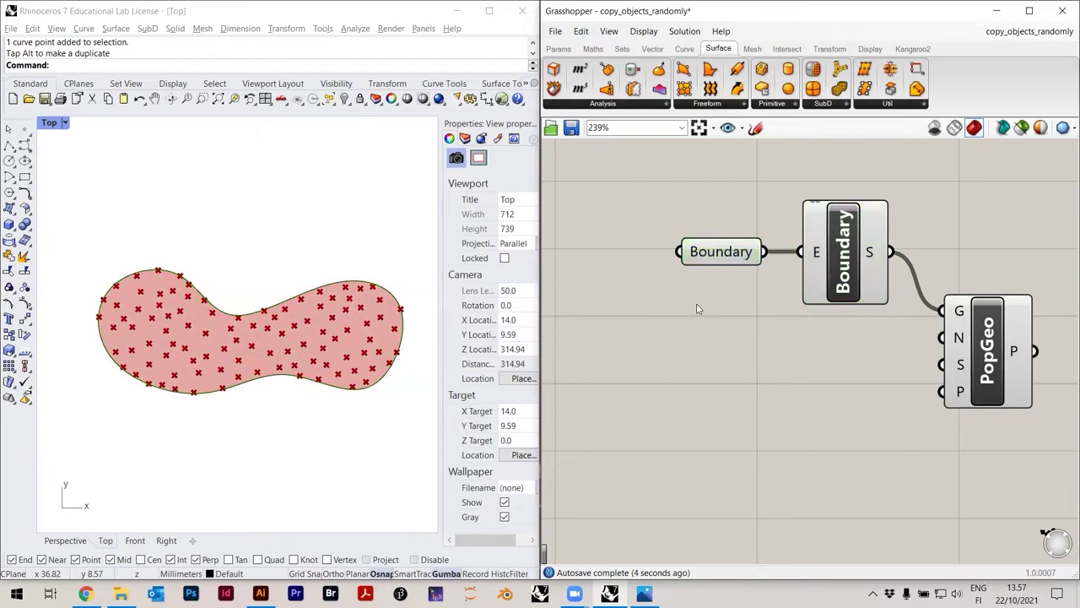
# Move the control point above the curve's left-hand bulge slightly down to test the populated points, and hide the control points
pyautogui.click(256, 312)
pyautogui.click(187, 256)
pyautogui.moveTo(188, 211); pyautogui.dragTo(187, 234)
pyautogui.press('Escape')
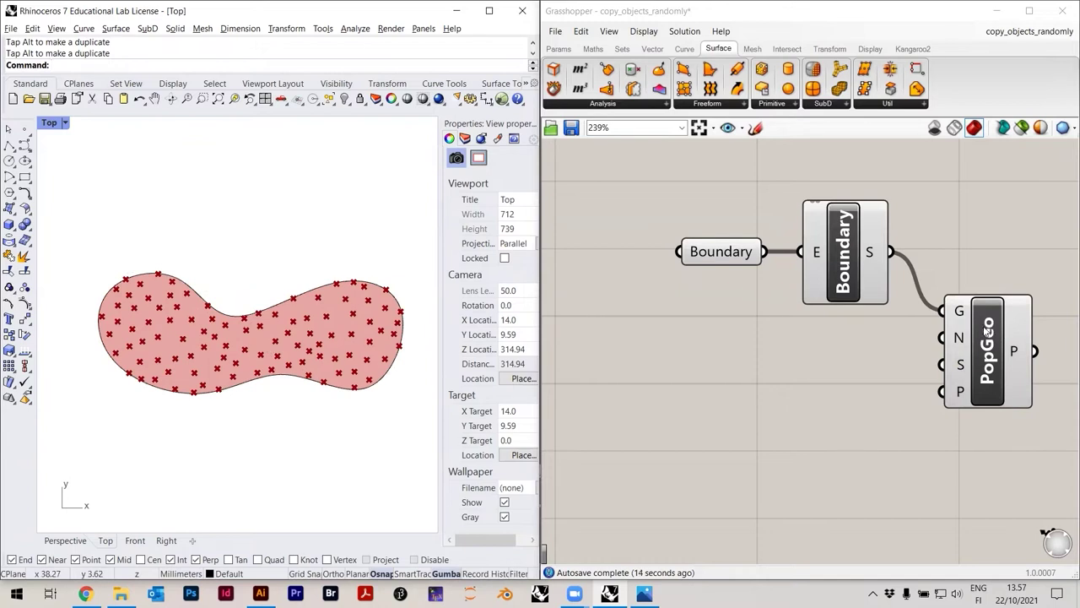
# Add a number slider with value 1000 and connect it to the Count input of Populate Geometry
pyautogui.moveTo(958, 397)
pyautogui.moveTo(965, 363)
pyautogui.moveTo(963, 341)
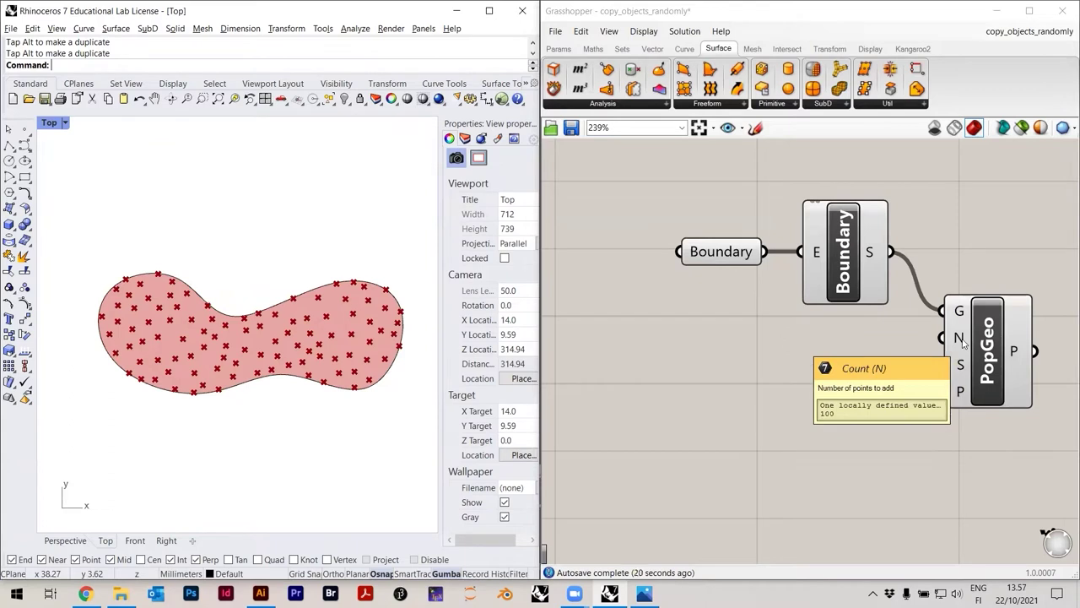
pyautogui.doubleClick(817, 399)
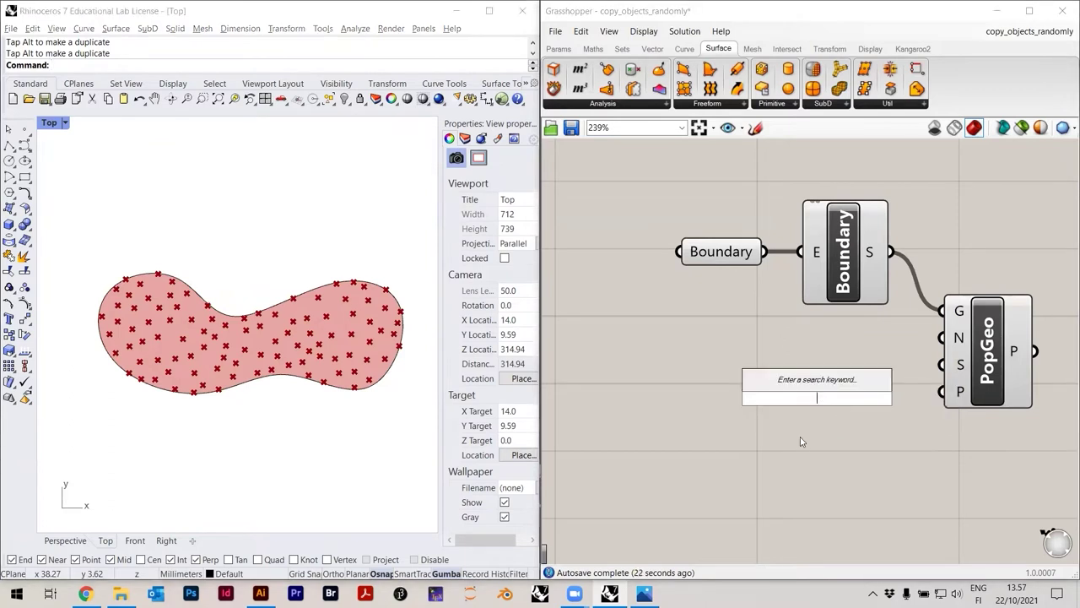
pyautogui.write('1000')
pyautogui.press('Return')
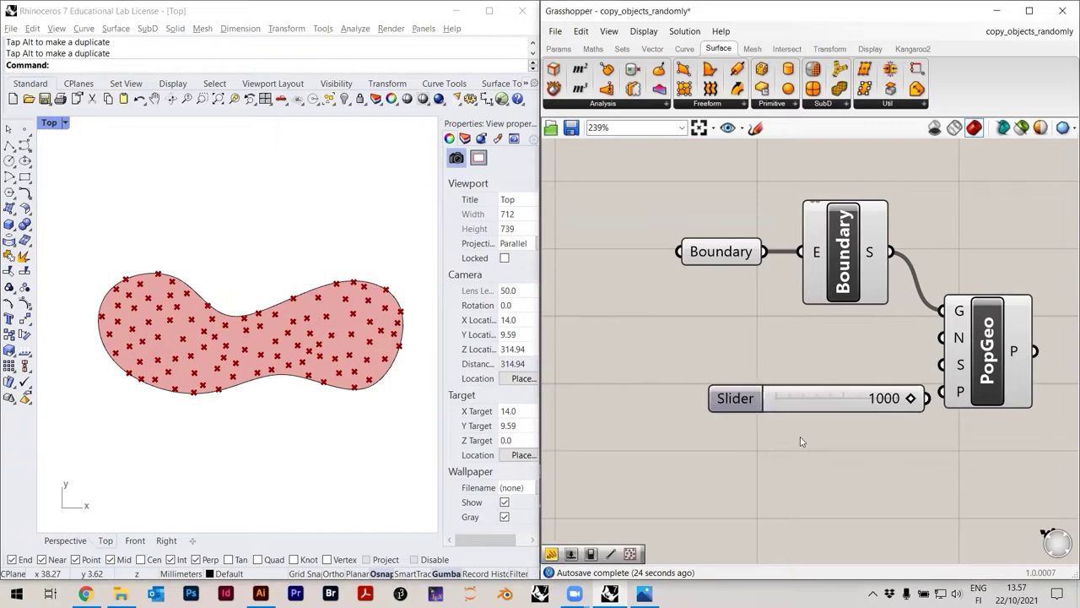
pyautogui.moveTo(819, 393); pyautogui.dragTo(735, 365)
pyautogui.moveTo(843, 370); pyautogui.dragTo(940, 337)
pyautogui.click(839, 418)
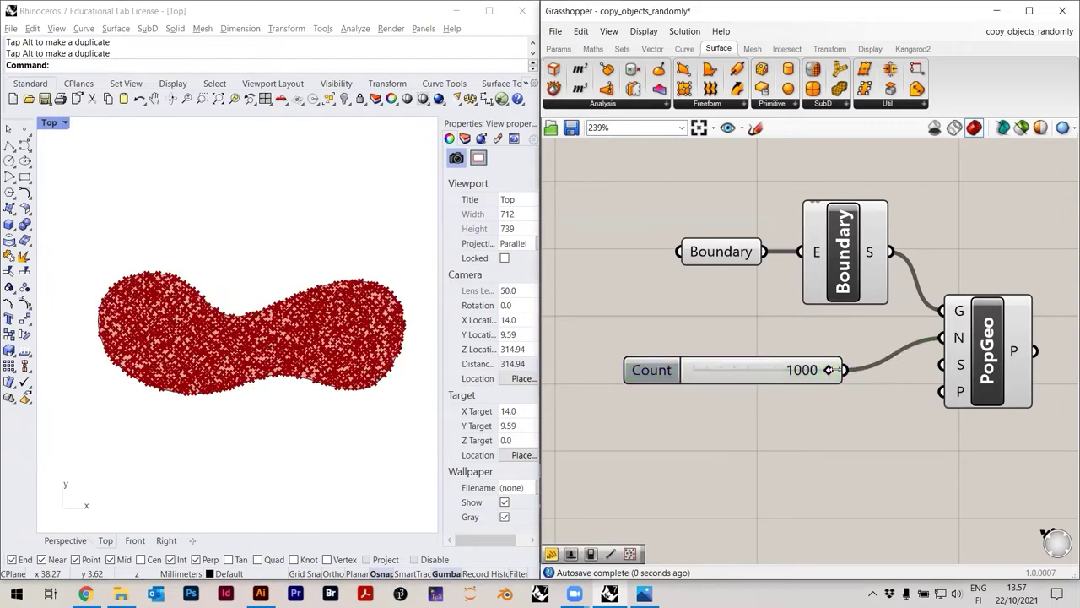
# Lower the Count slider to 262 and arrange the slider and Populate Geometry neatly beside the Boundary Surfaces component
pyautogui.moveTo(831, 370); pyautogui.dragTo(729, 383)
pyautogui.moveTo(665, 375); pyautogui.dragTo(714, 343)
pyautogui.click(836, 418)
pyautogui.moveTo(1011, 347); pyautogui.dragTo(1018, 340)
pyautogui.click(809, 438)
pyautogui.scroll(2, 706, 342)
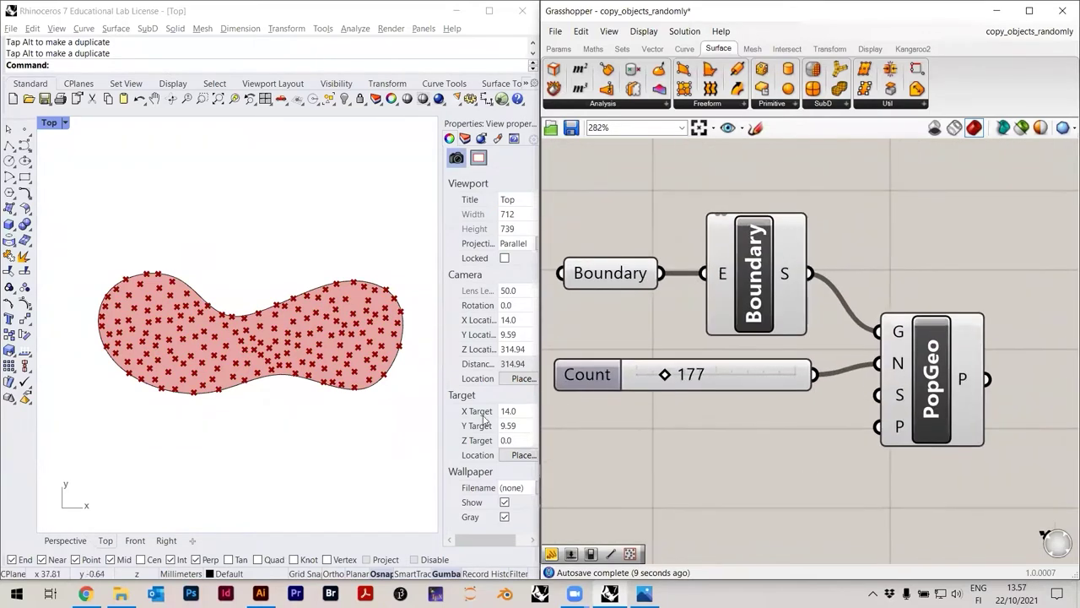
pyautogui.moveTo(683, 398); pyautogui.dragTo(706, 401, button='right')
pyautogui.moveTo(691, 377)
pyautogui.mouseDown()
pyautogui.moveTo(723, 378)
pyautogui.moveTo(697, 377)
pyautogui.mouseUp()
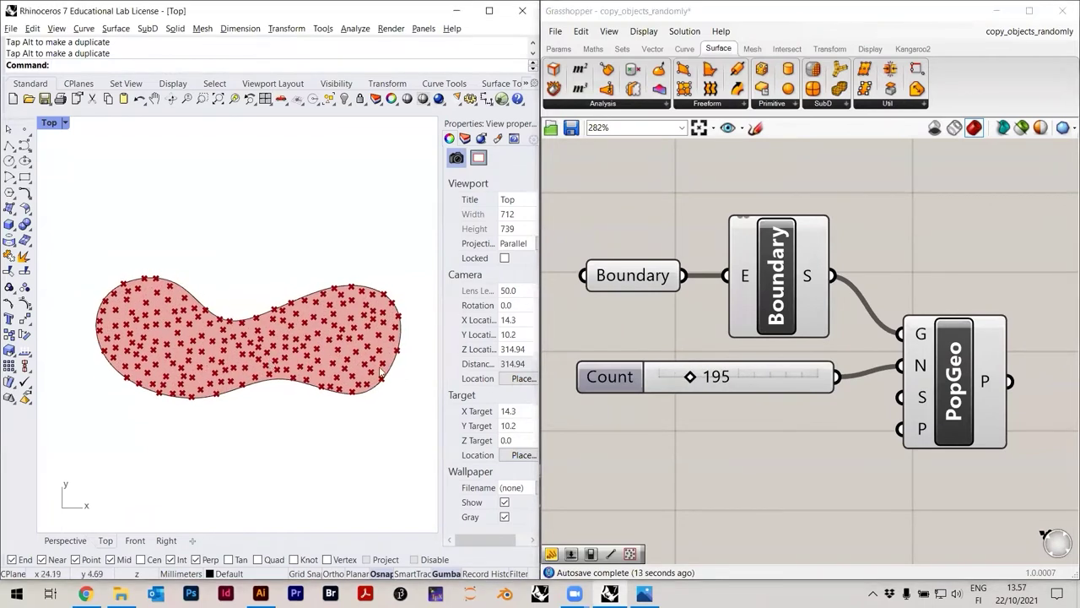
pyautogui.moveTo(692, 378)
pyautogui.mouseDown()
pyautogui.moveTo(760, 385)
pyautogui.moveTo(681, 386)
pyautogui.moveTo(701, 384)
pyautogui.mouseUp()
# Examine how the random points are distributed across the surface, both close up and over the whole shape
pyautogui.click(299, 371)
pyautogui.scroll(6, 299, 371)
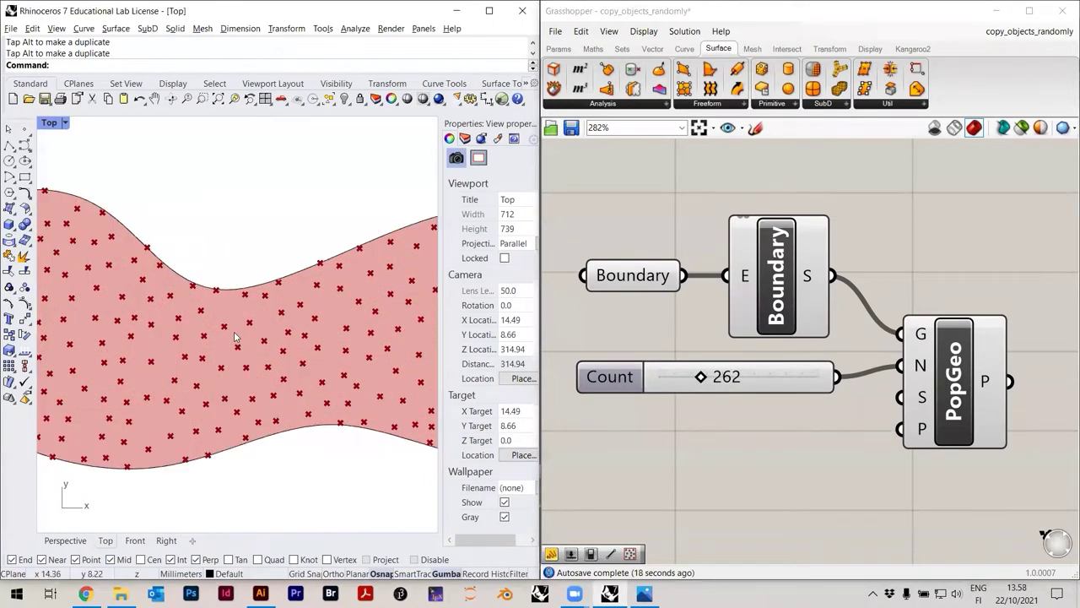
pyautogui.scroll(-3, 253, 355)
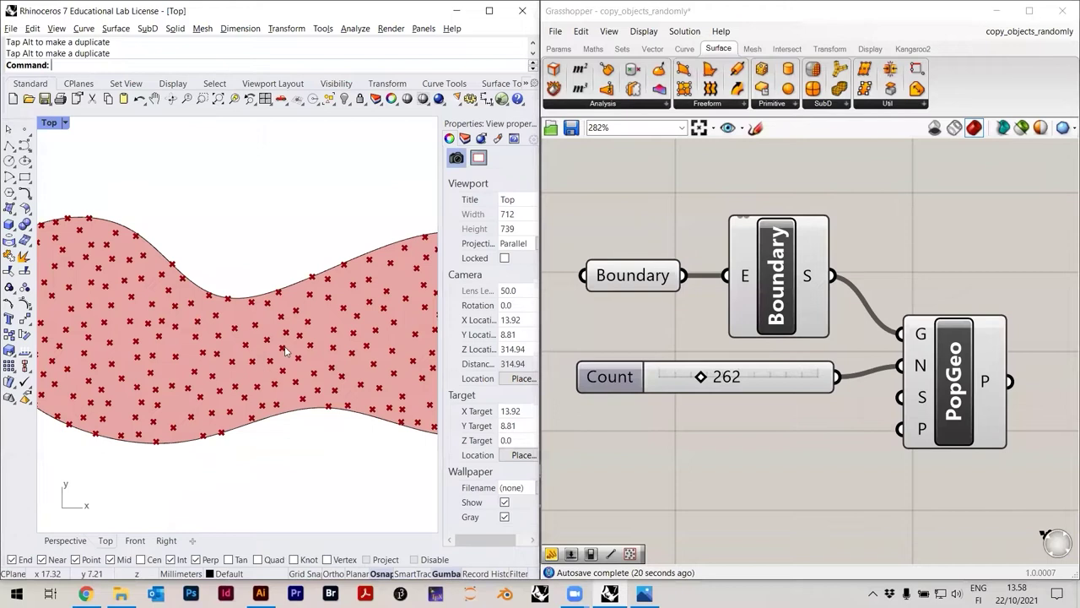
pyautogui.scroll(-3, 340, 323)
pyautogui.scroll(-4, 334, 333)
pyautogui.moveTo(315, 342); pyautogui.dragTo(247, 334, button='right')
pyautogui.scroll(2, 222, 338)
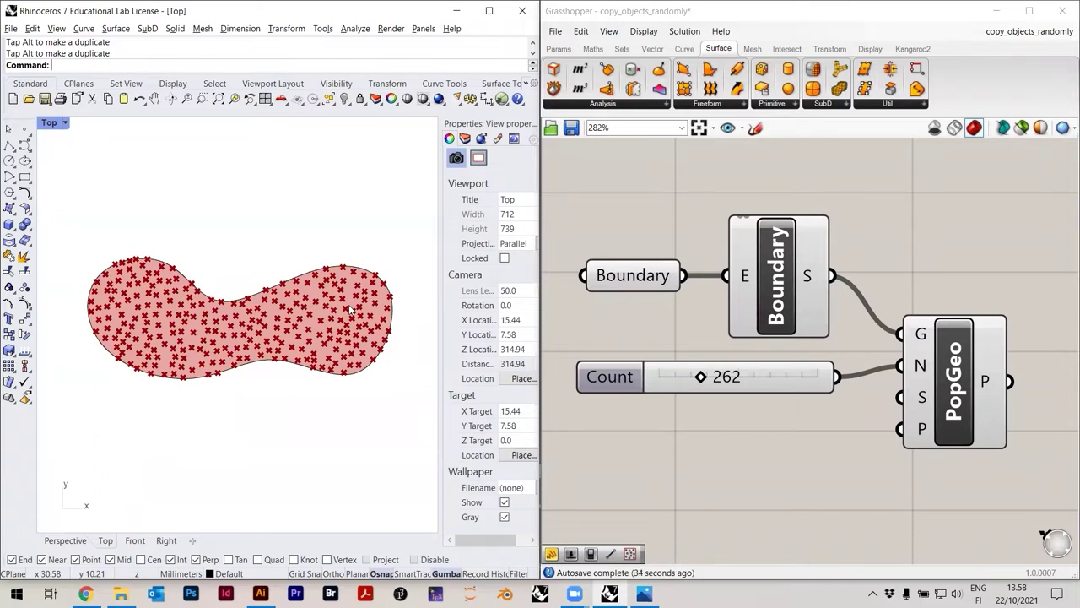
pyautogui.scroll(5, 194, 381)
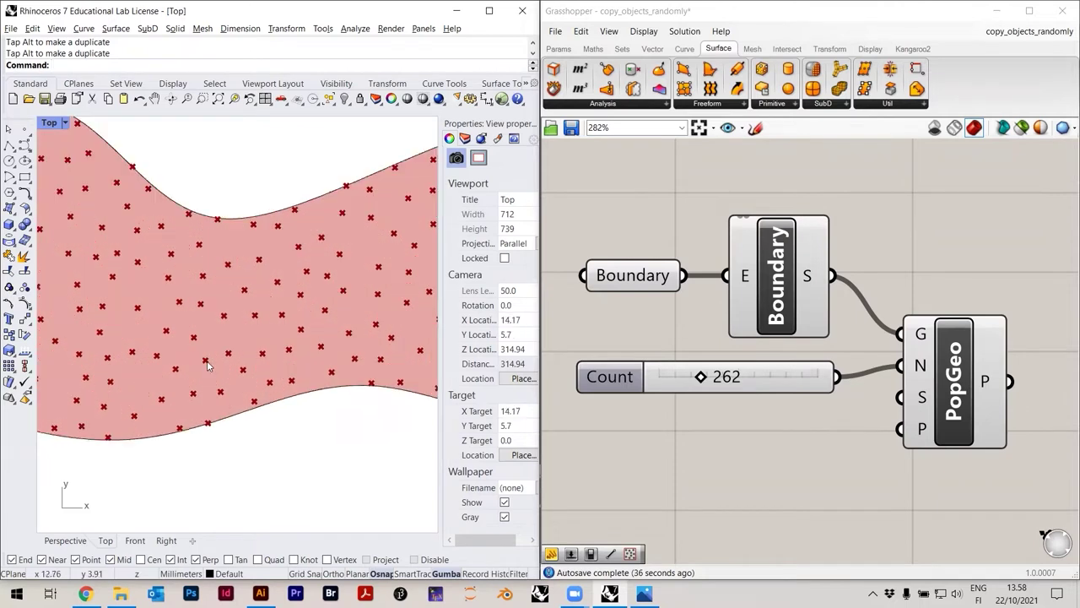
pyautogui.scroll(-5, 223, 372)
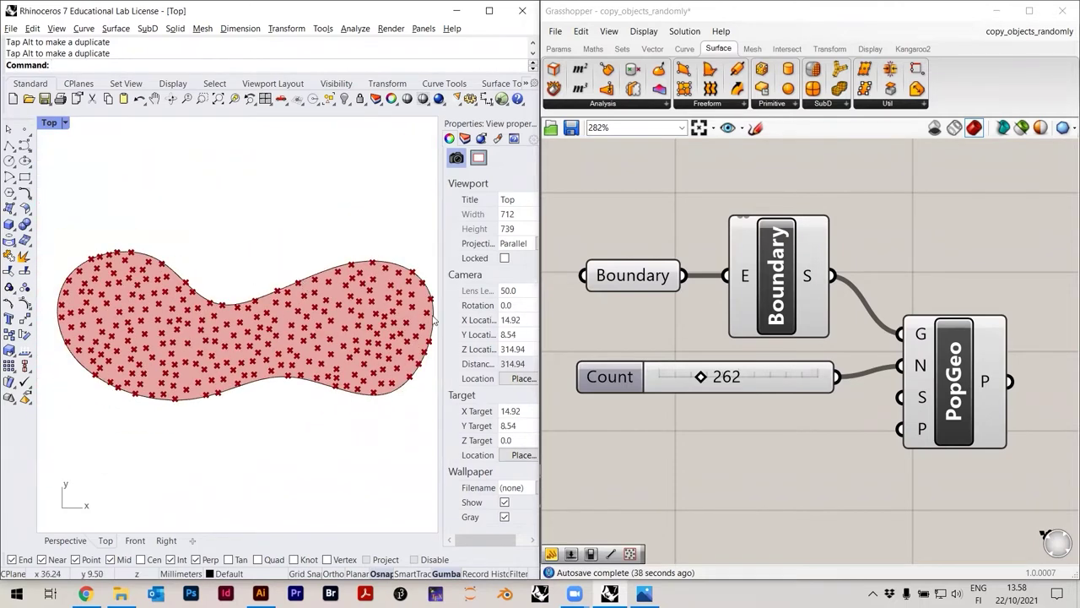
# Set the Count slider to 234 and save the Grasshopper definition
pyautogui.moveTo(718, 381); pyautogui.dragTo(696, 384)
pyautogui.moveTo(334, 345); pyautogui.dragTo(326, 349, button='right')
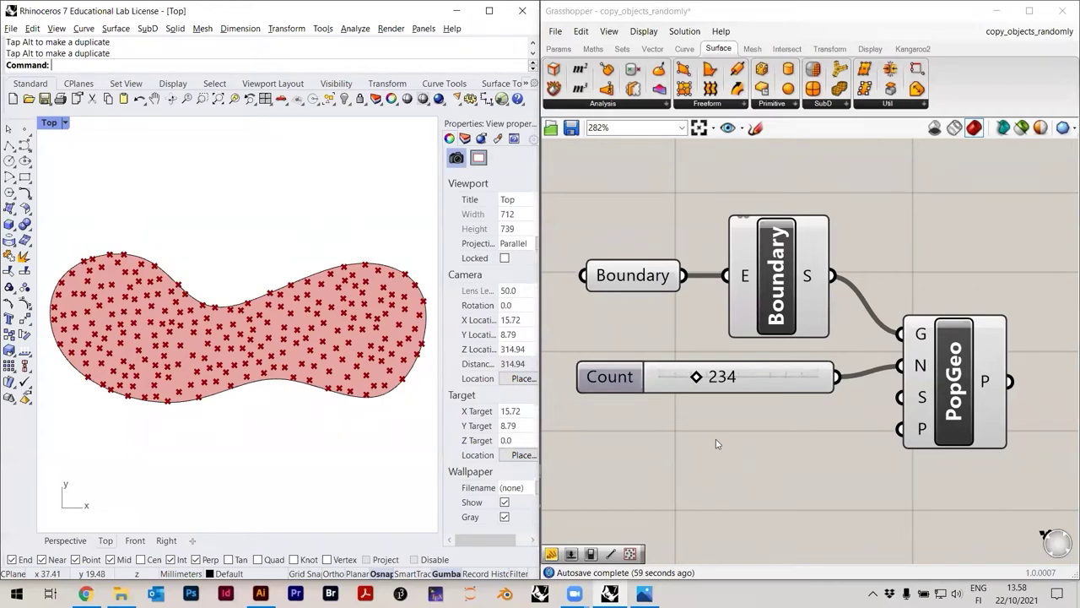
pyautogui.hotkey('ctrl', 's')
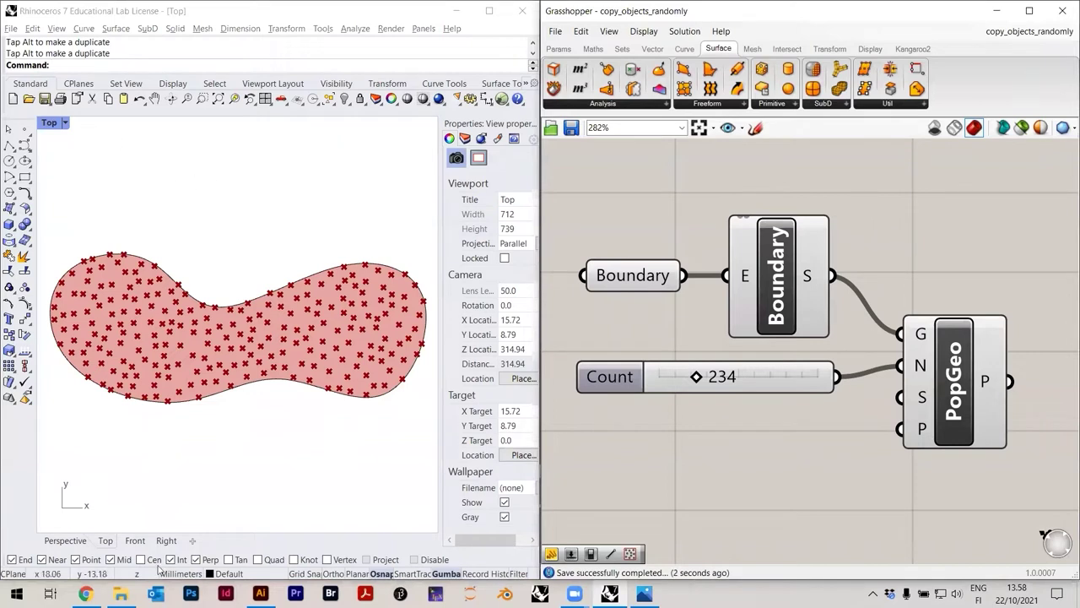
# Switch to File Explorer and copy the name of the copy_objects_randomly file in the 04_Modeling folder
pyautogui.click(120, 593)
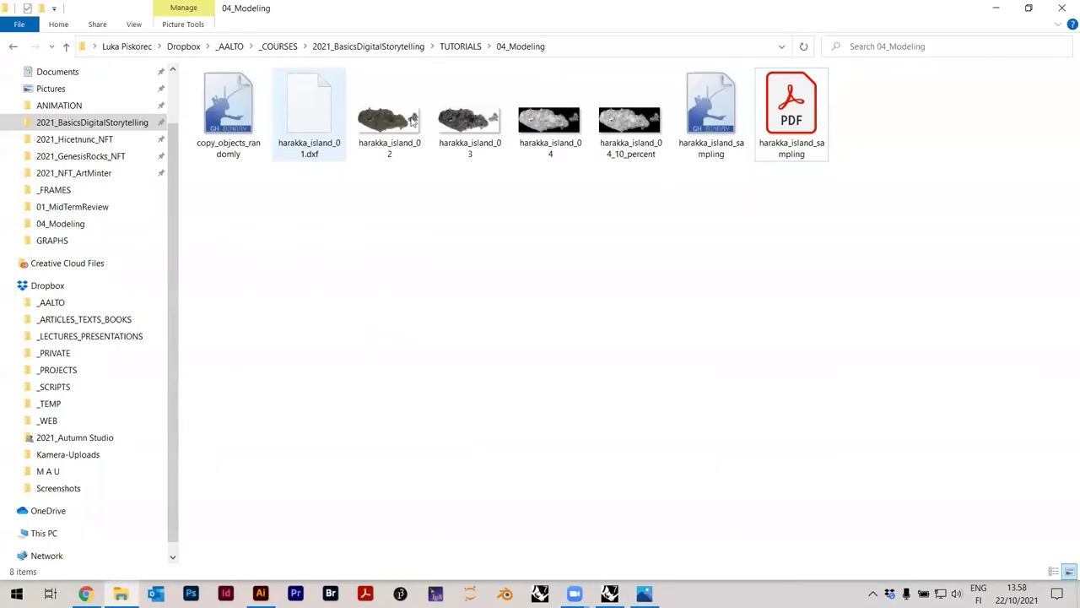
pyautogui.click(794, 131)
pyautogui.click(631, 135)
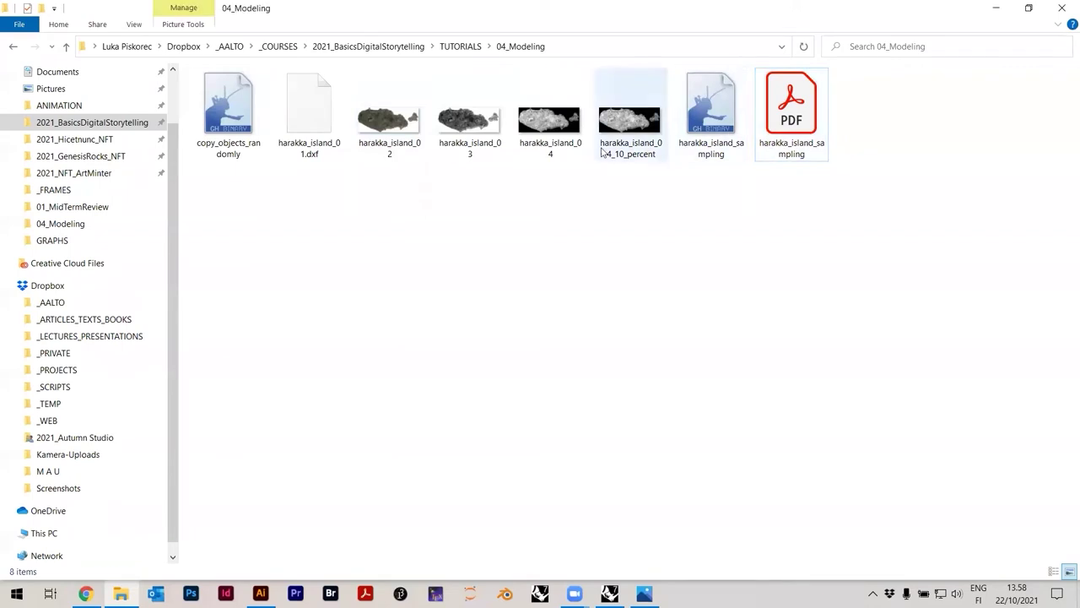
pyautogui.click(238, 155)
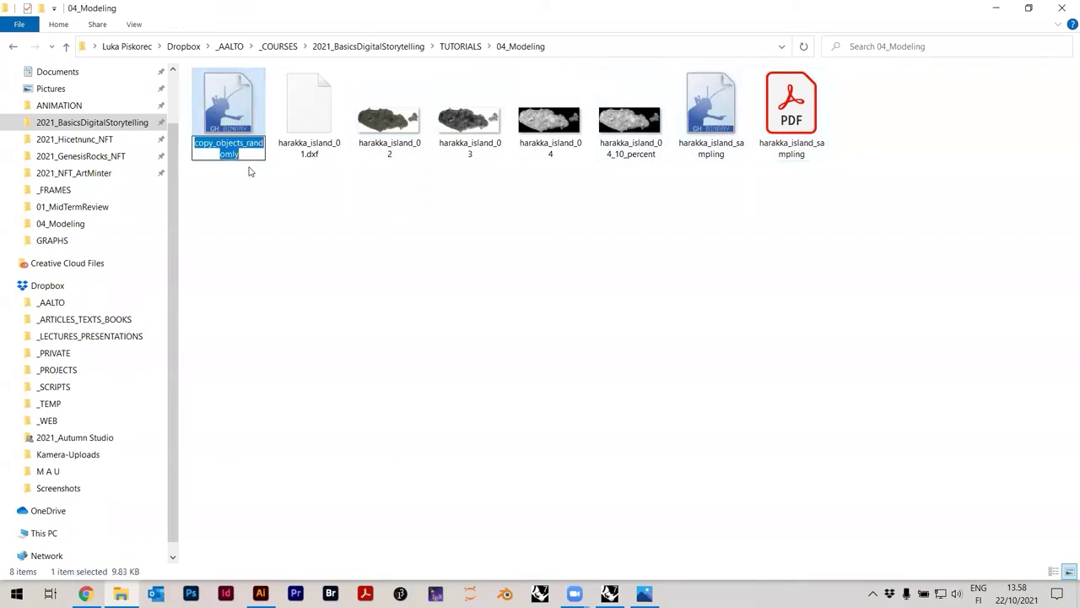
pyautogui.click(422, 264)
pyautogui.click(996, 7)
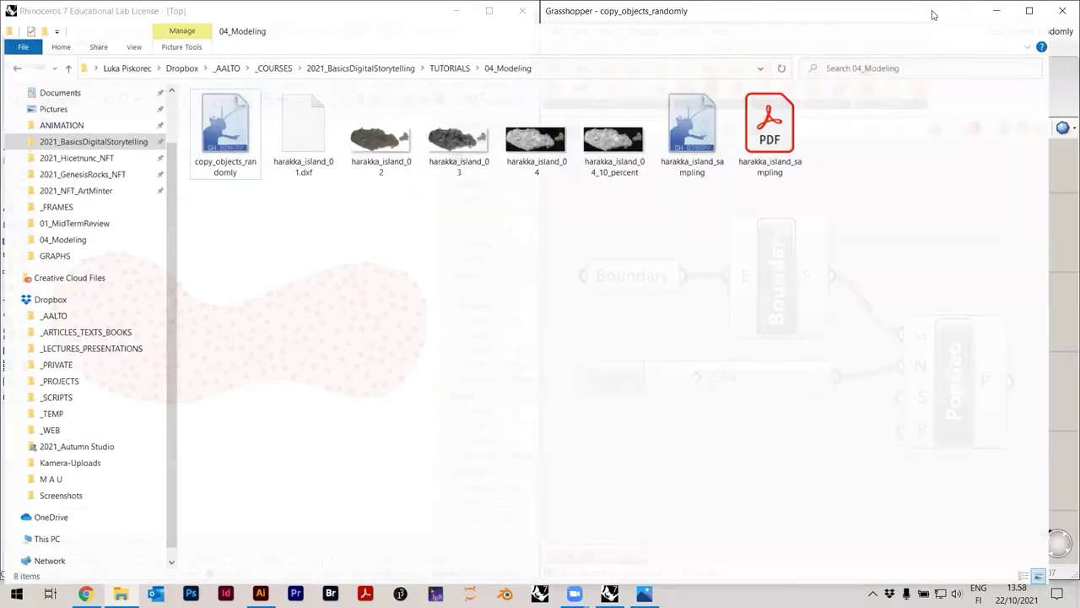
# Start saving the Rhino model in the 04_Modeling folder with the file type Rhino 7 3D Models (*.3dm)
pyautogui.click(12, 25)
pyautogui.click(46, 125)
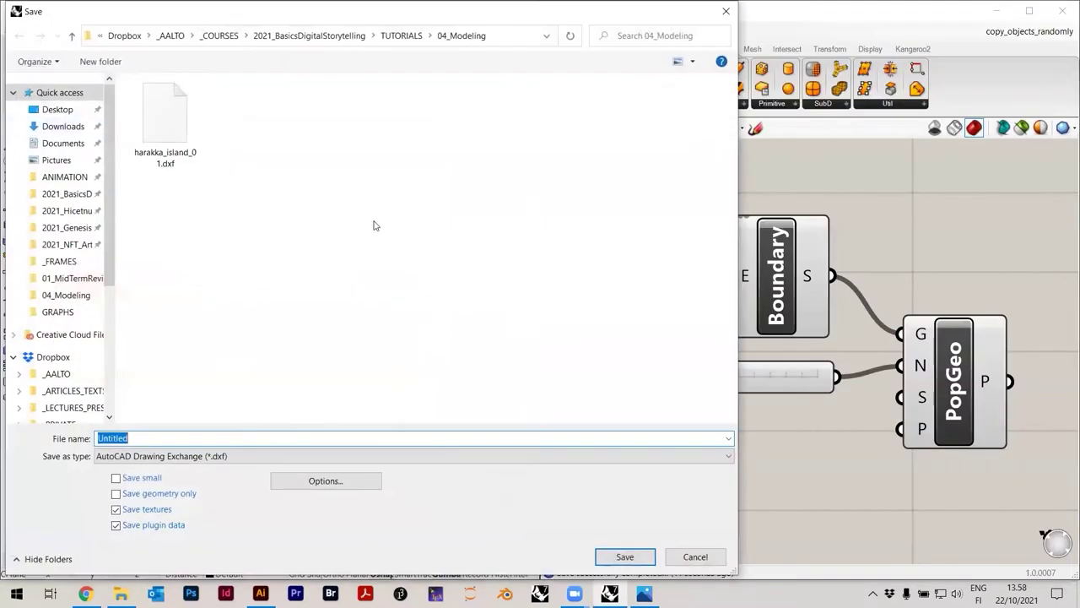
pyautogui.click(158, 460)
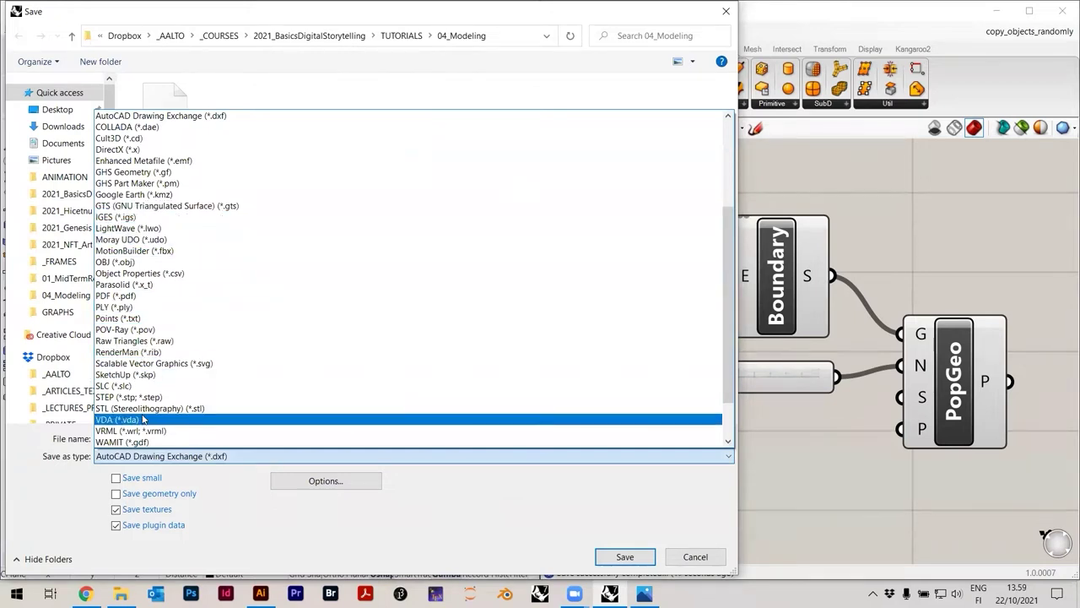
pyautogui.scroll(5, 152, 279)
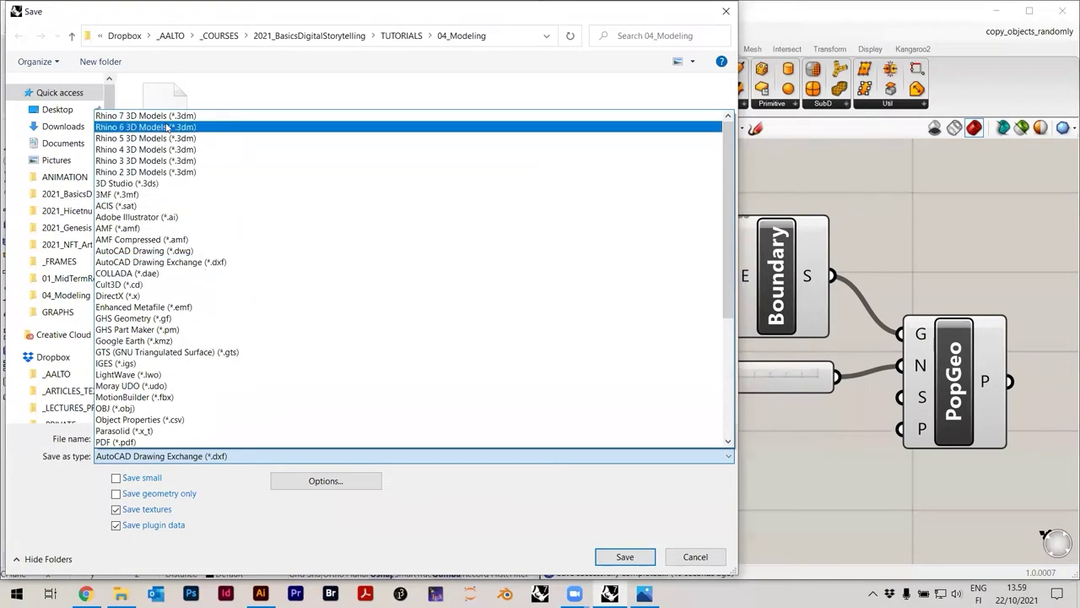
pyautogui.click(143, 116)
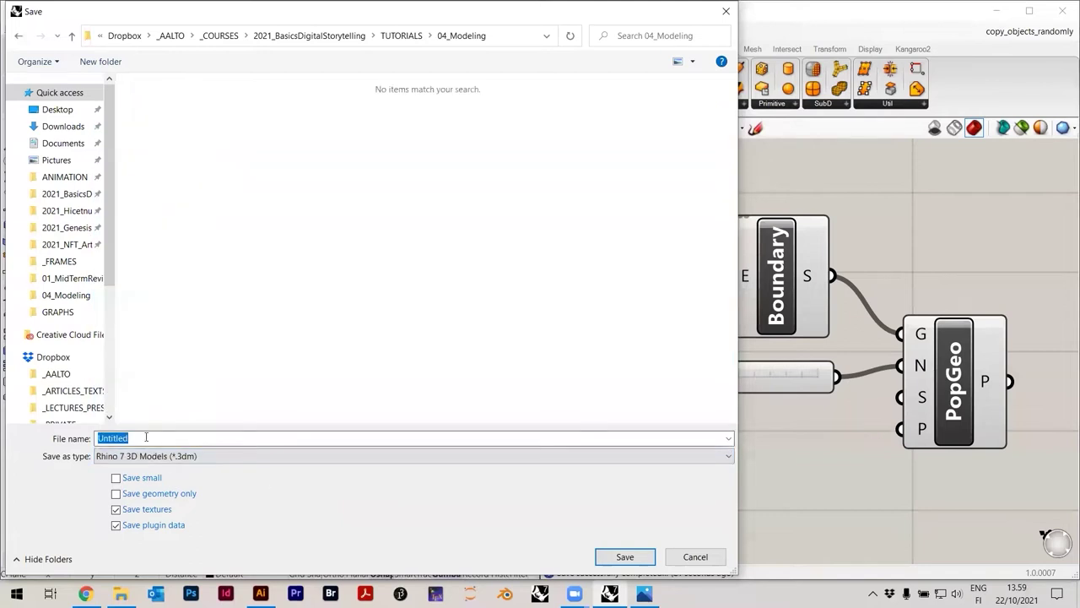
# Try to paste the copied name as the Rhino model's file name, copying it again from the Grasshopper file in the folder
pyautogui.hotkey('ctrl', 'v')
pyautogui.click(169, 455)
pyautogui.scroll(10, 186, 128)
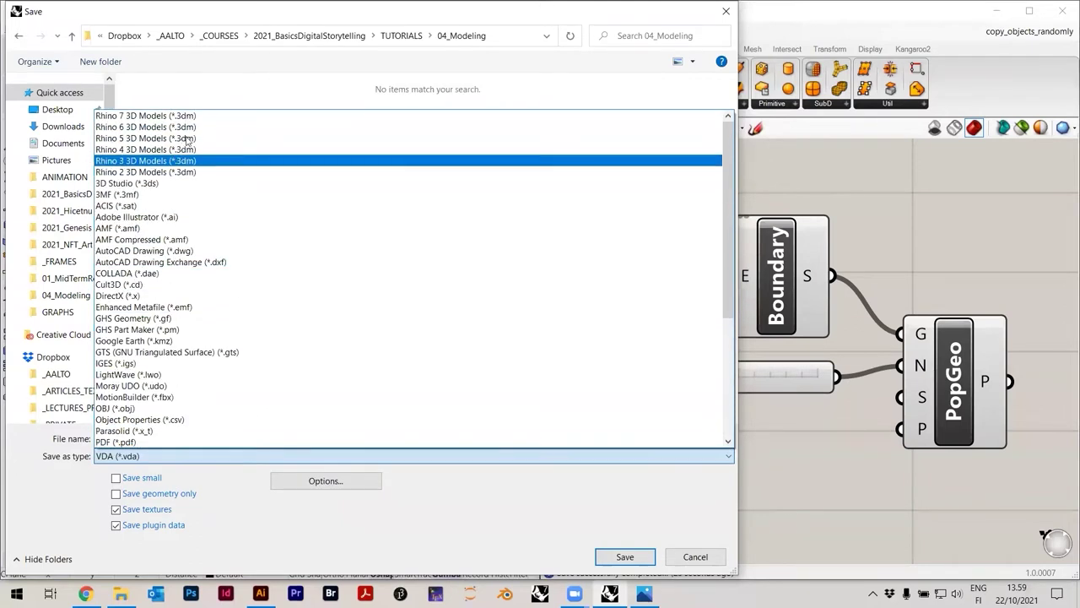
pyautogui.click(186, 138)
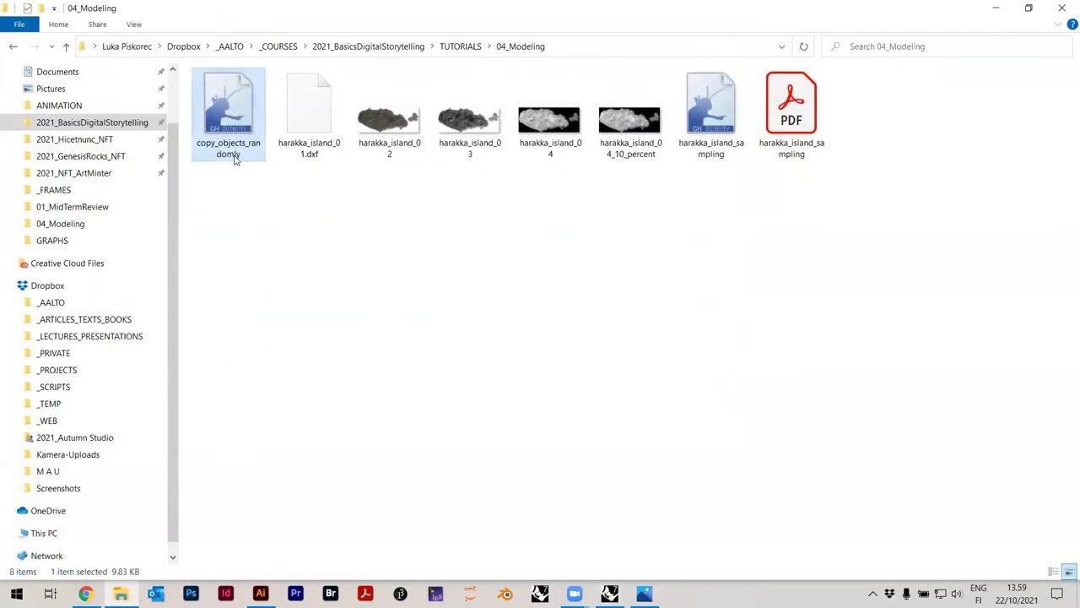
pyautogui.click(235, 157)
pyautogui.click(292, 233)
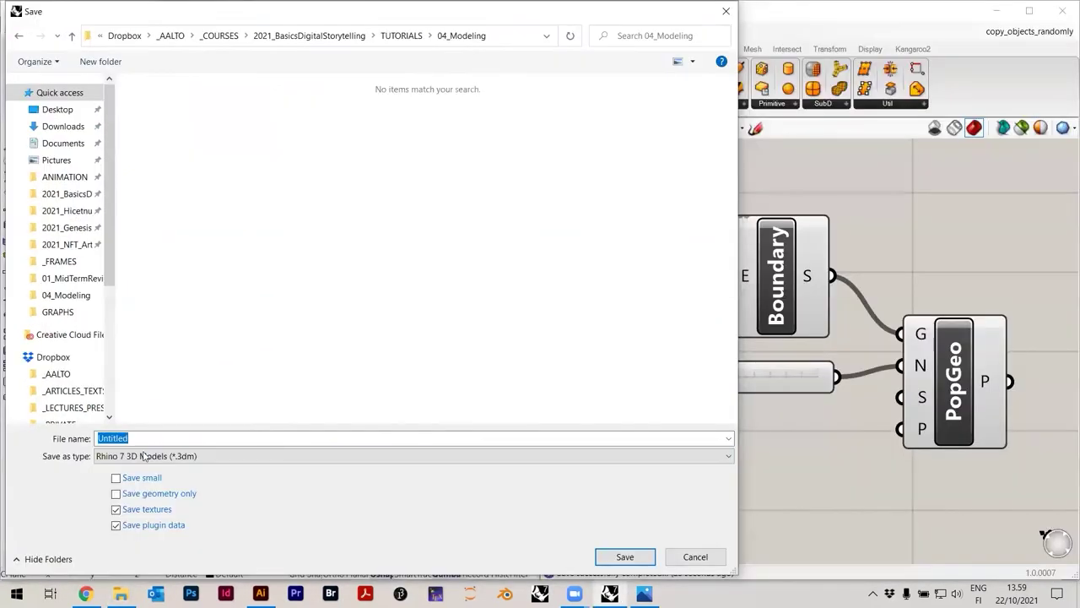
pyautogui.scroll(-10, 145, 456)
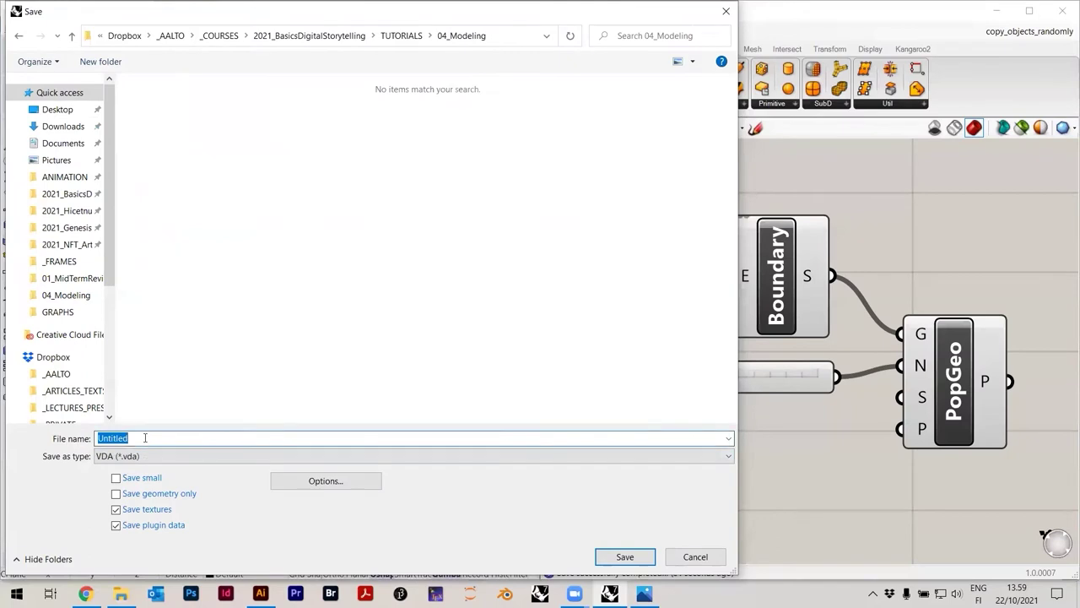
# Save the Rhino model as copy_objects_randomly in the 04_Modeling folder with the file type Rhino 7 3D Models (*.3dm)
pyautogui.click(118, 454)
pyautogui.scroll(6, 125, 290)
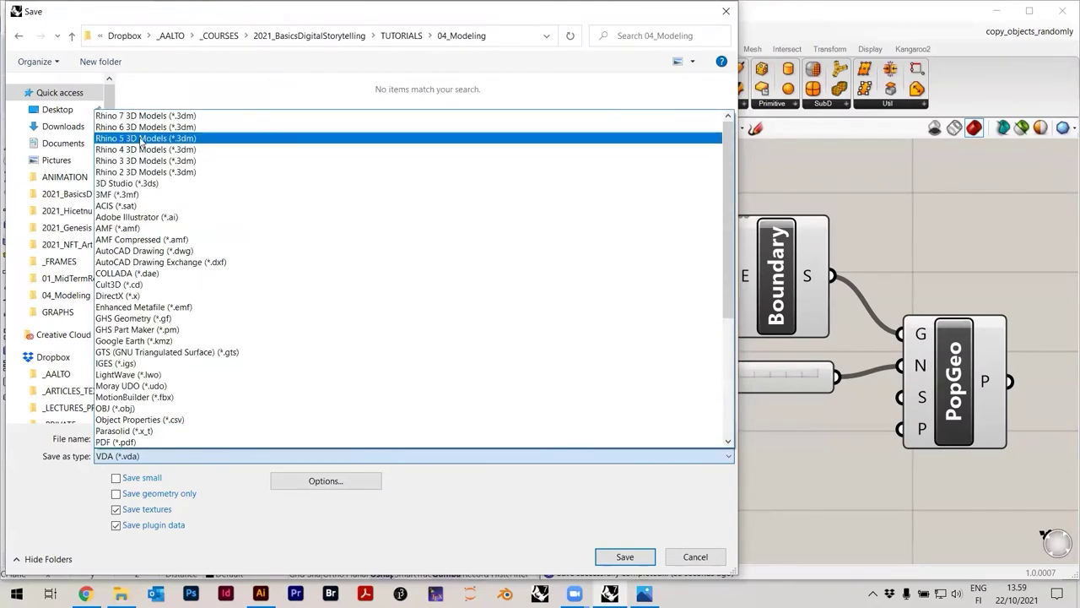
pyautogui.click(150, 114)
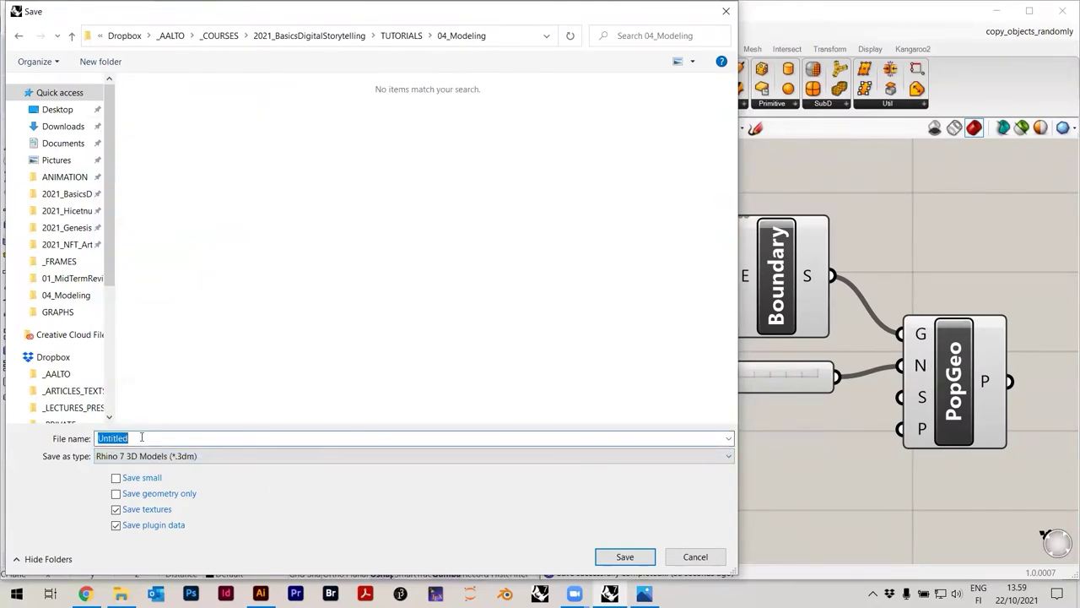
pyautogui.write('copy_objects_randomly')
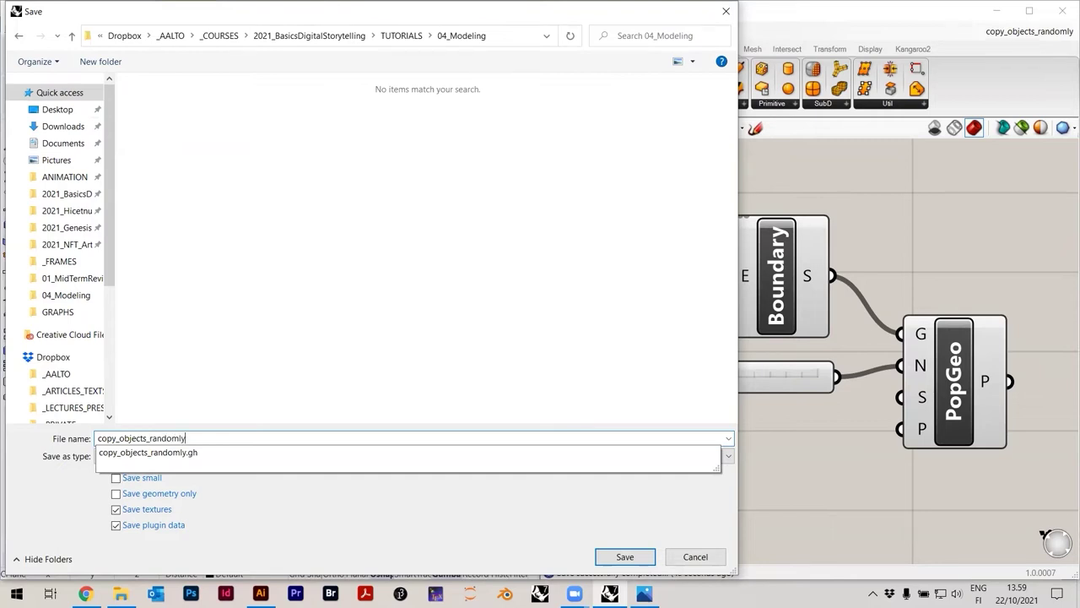
pyautogui.click(277, 398)
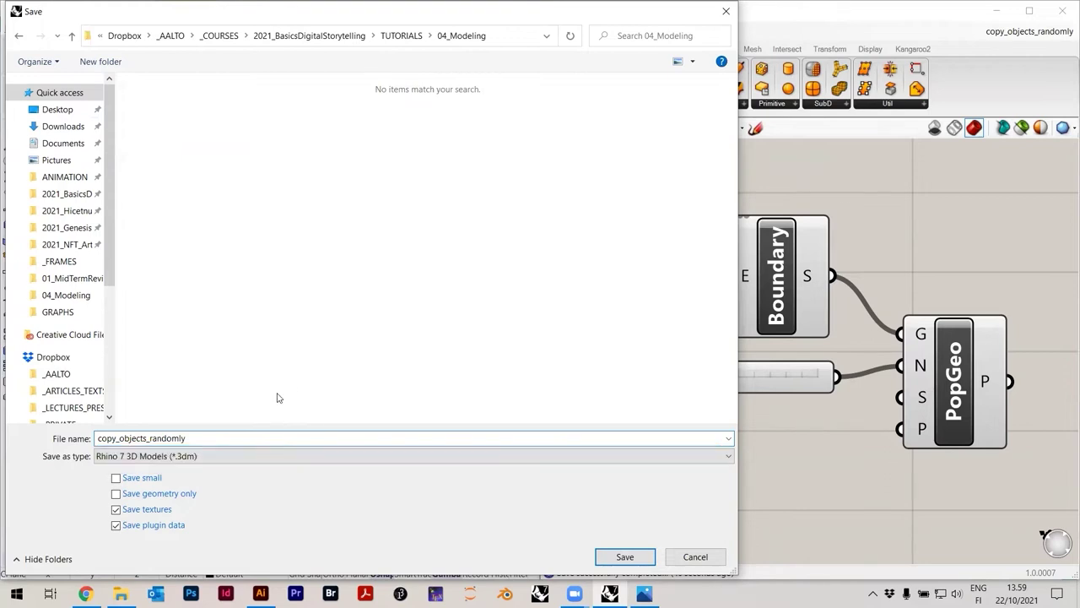
pyautogui.click(615, 558)
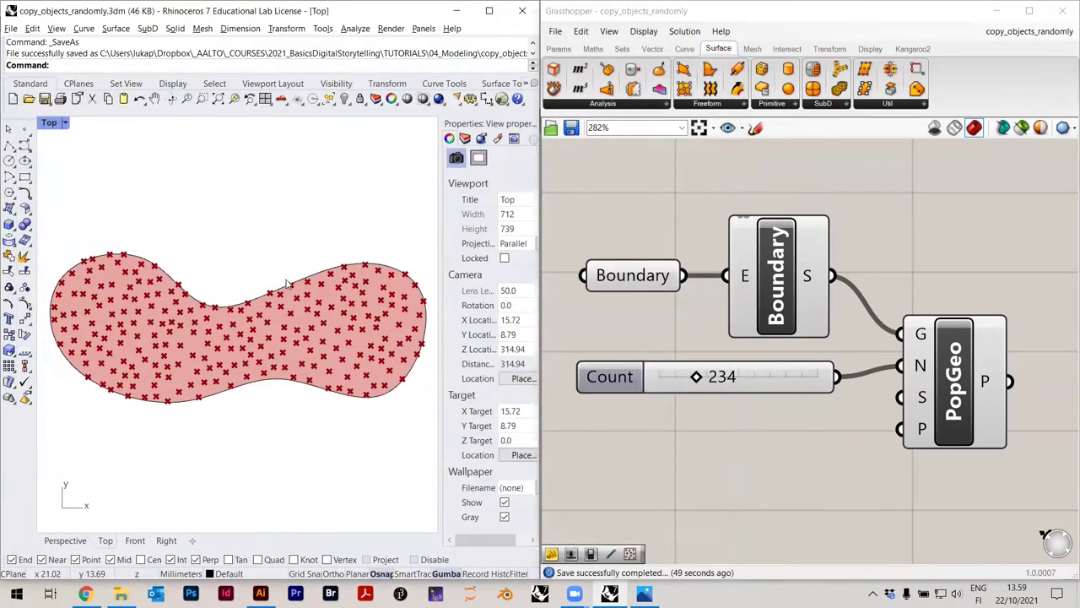
# Start a polyline of a grass tuft below and left of the populated surface, sketching its short pointed left blade
pyautogui.click(777, 439)
pyautogui.scroll(-2, 722, 408)
pyautogui.scroll(-3, 251, 334)
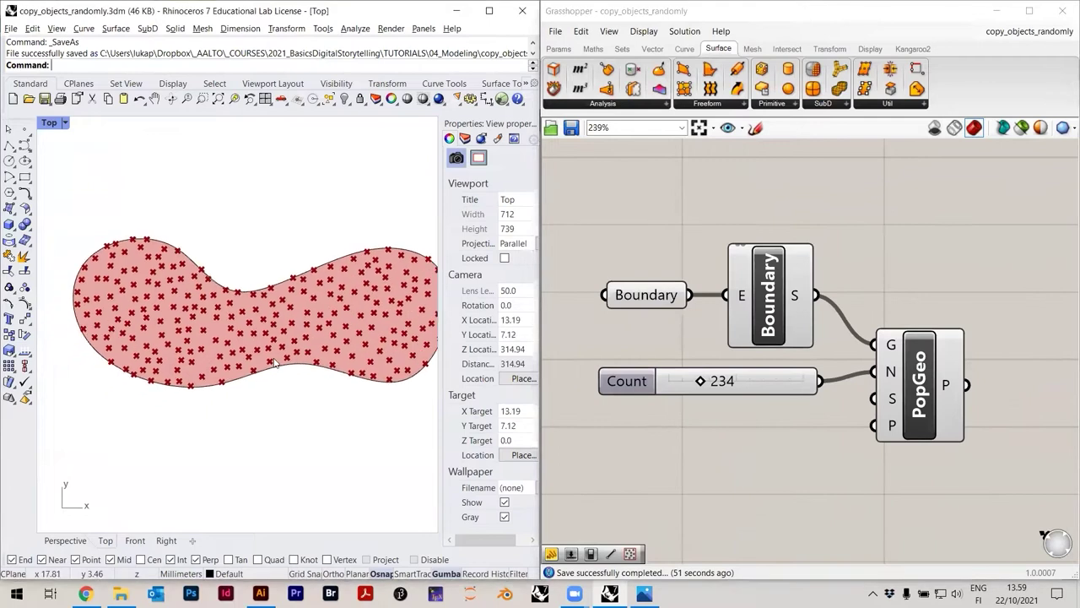
pyautogui.scroll(5, 155, 380)
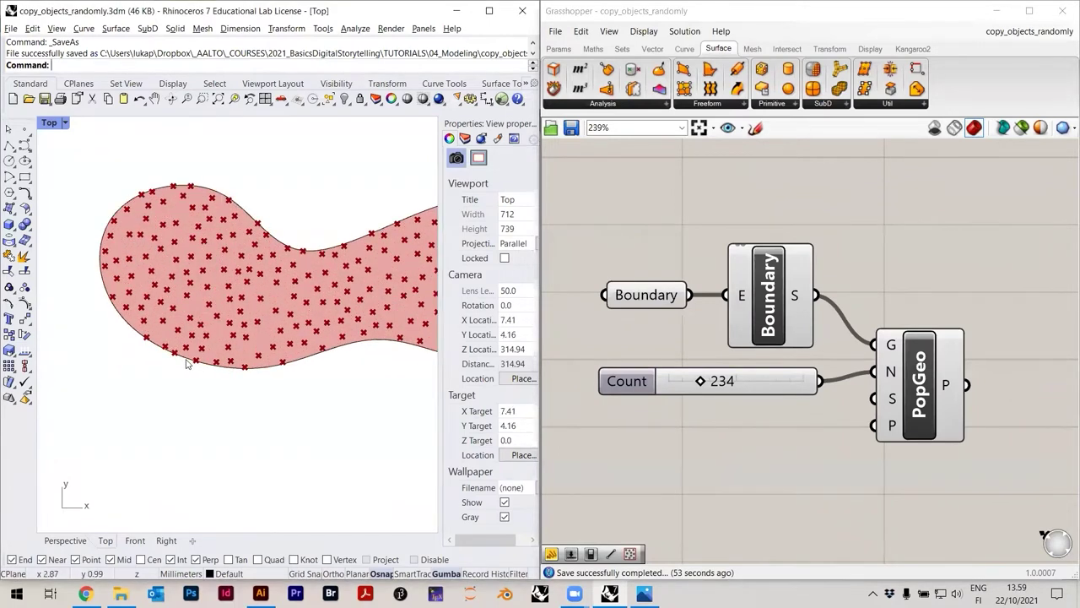
pyautogui.scroll(6, 135, 369)
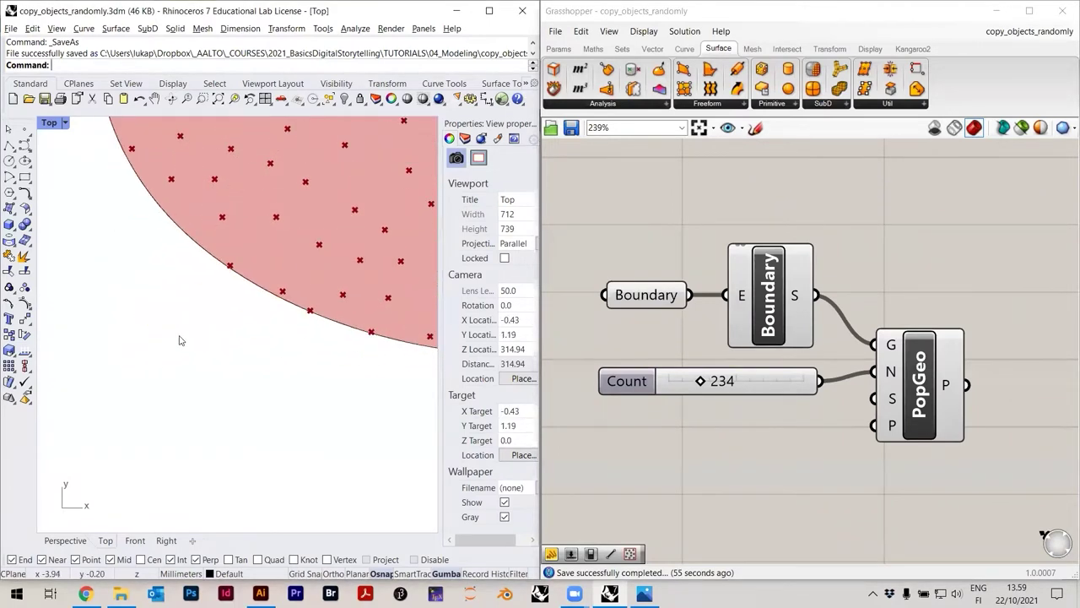
pyautogui.scroll(-4, 177, 371)
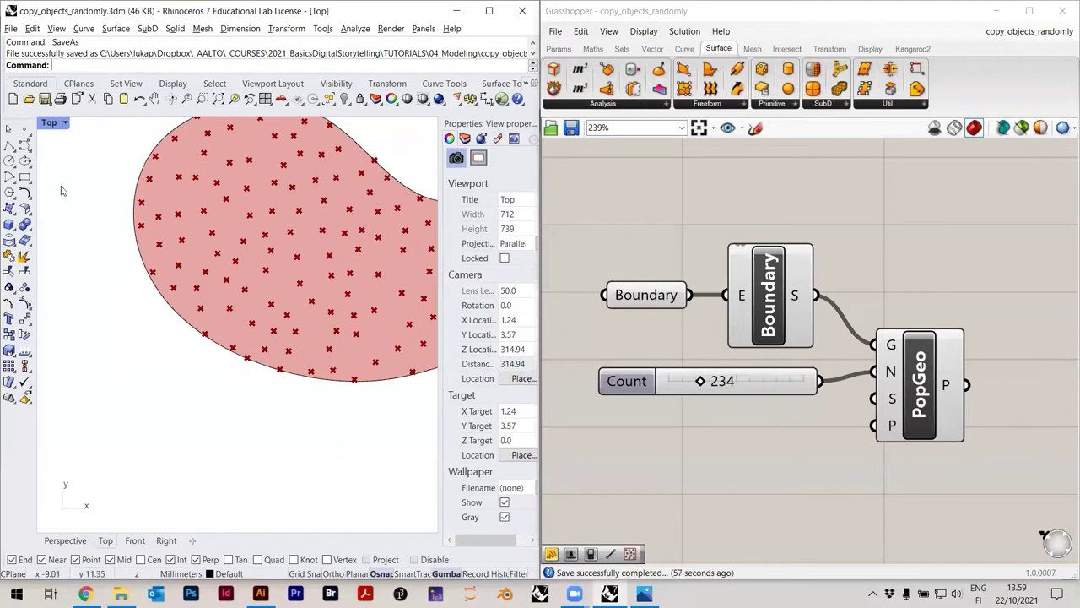
pyautogui.click(9, 145)
pyautogui.scroll(3, 143, 422)
pyautogui.click(188, 424)
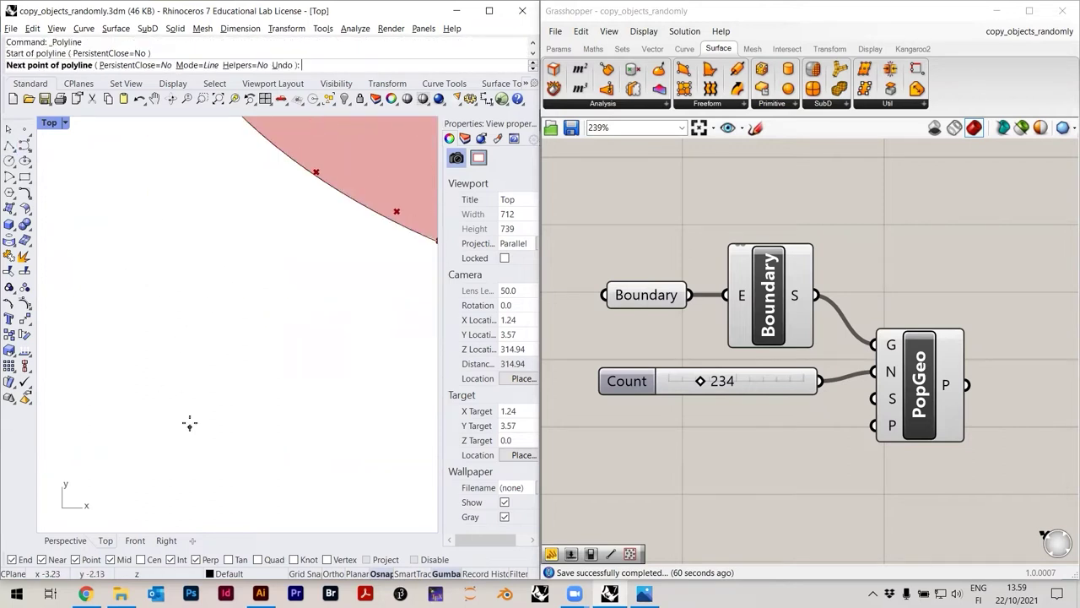
pyautogui.scroll(2, 181, 381)
pyautogui.click(175, 336)
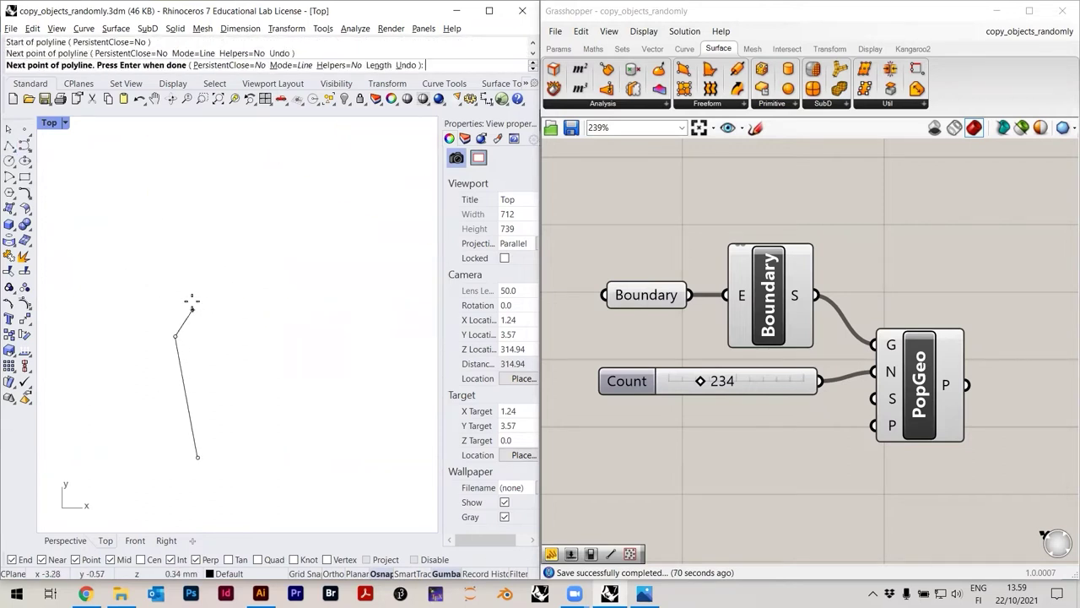
pyautogui.click(190, 289)
pyautogui.scroll(3, 205, 439)
pyautogui.click(197, 446)
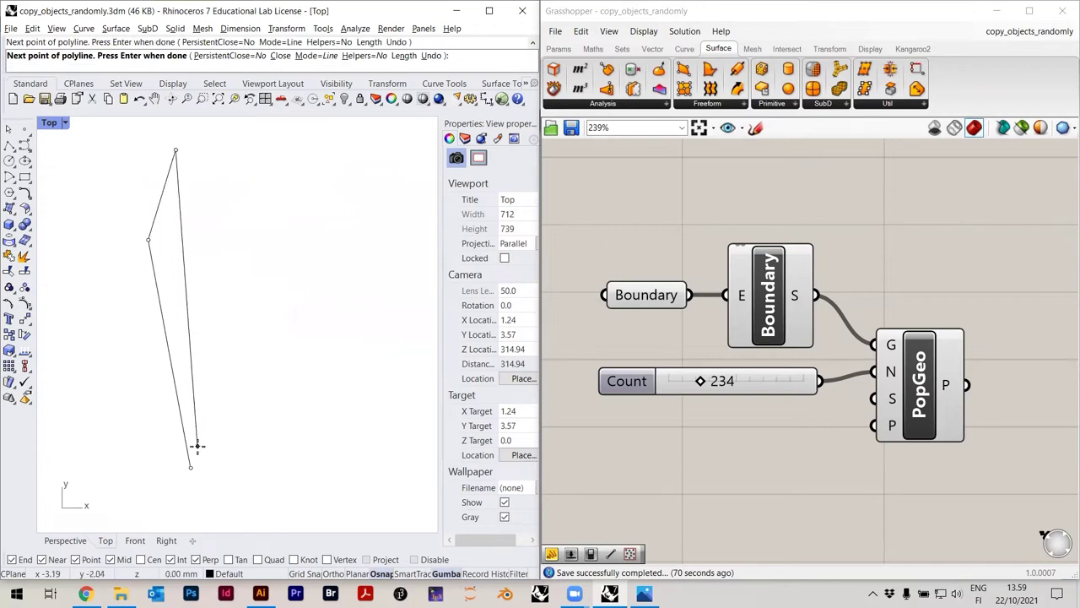
pyautogui.scroll(-4, 202, 203)
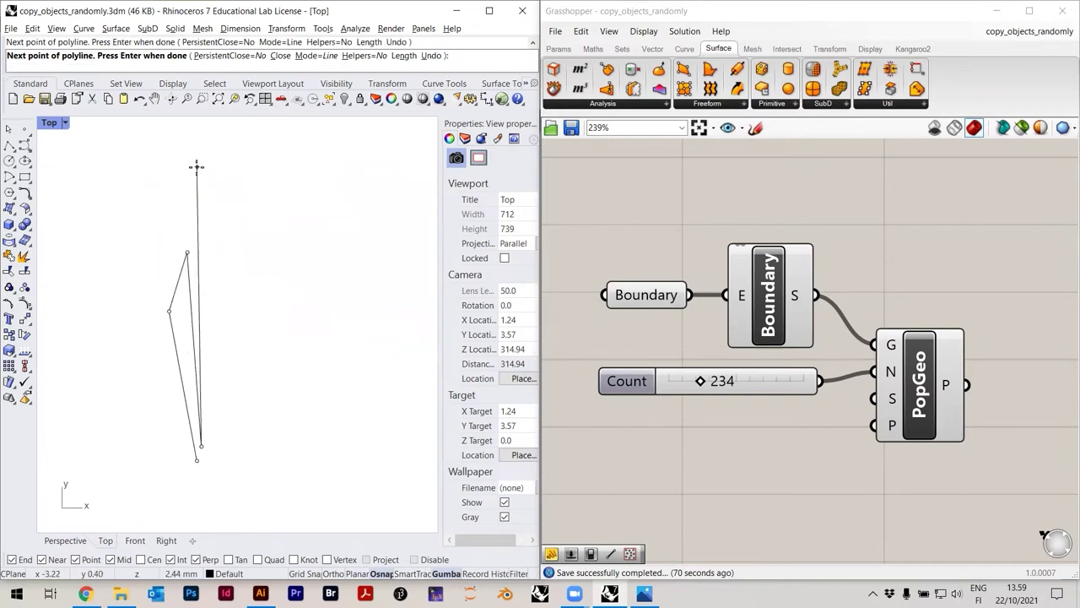
# Continue the grass polyline with a tall, narrow central blade that bends near its tip and returns to the base
pyautogui.click(219, 260)
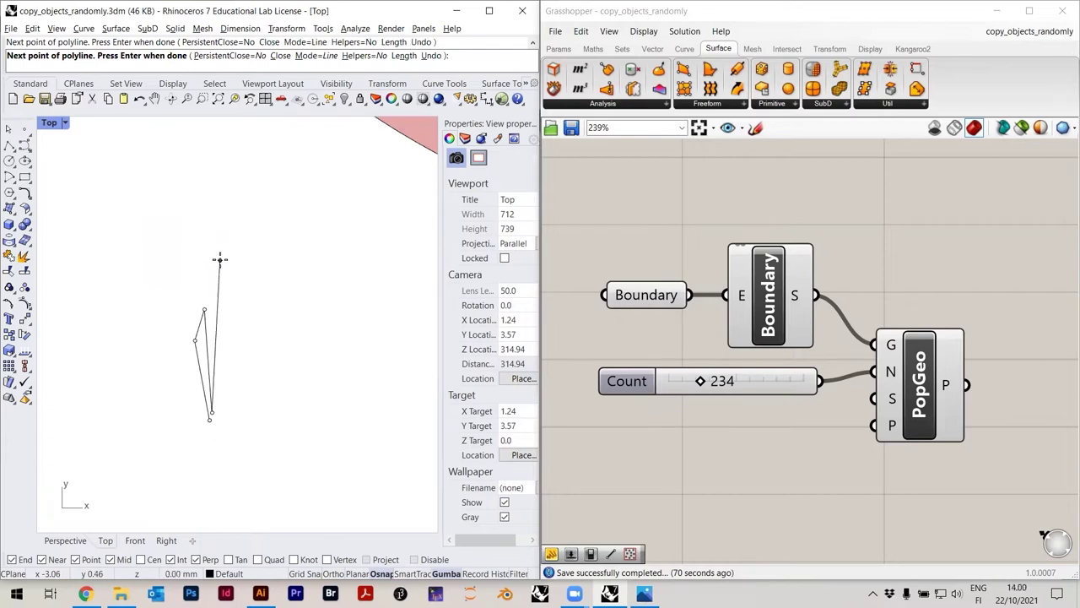
pyautogui.scroll(2, 214, 224)
pyautogui.click(214, 202)
pyautogui.scroll(6, 230, 277)
pyautogui.click(229, 268)
pyautogui.scroll(-6, 230, 285)
pyautogui.scroll(4, 231, 406)
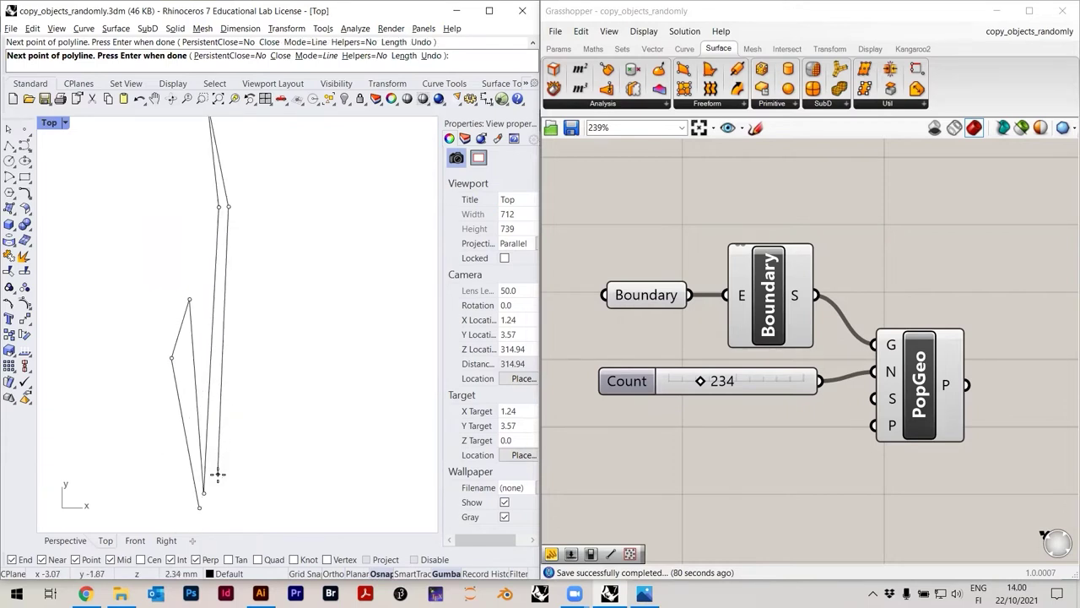
pyautogui.scroll(2, 214, 428)
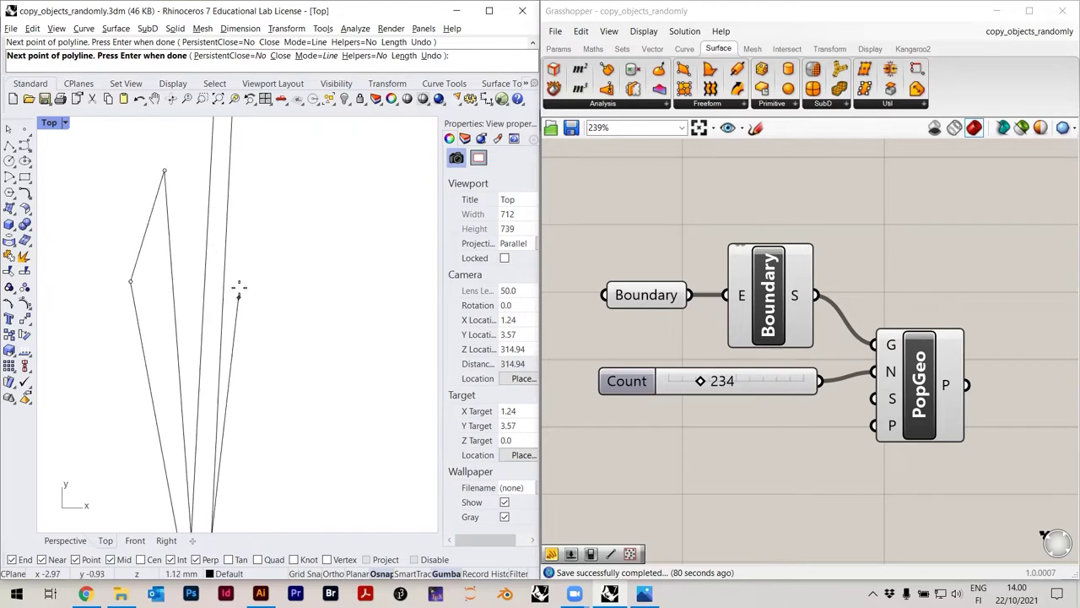
# Add a medium blade and a small low blade on the tuft's right side and finish the open grass polyline
pyautogui.click(241, 243)
pyautogui.scroll(-1, 265, 309)
pyautogui.click(260, 340)
pyautogui.click(232, 511)
pyautogui.click(270, 448)
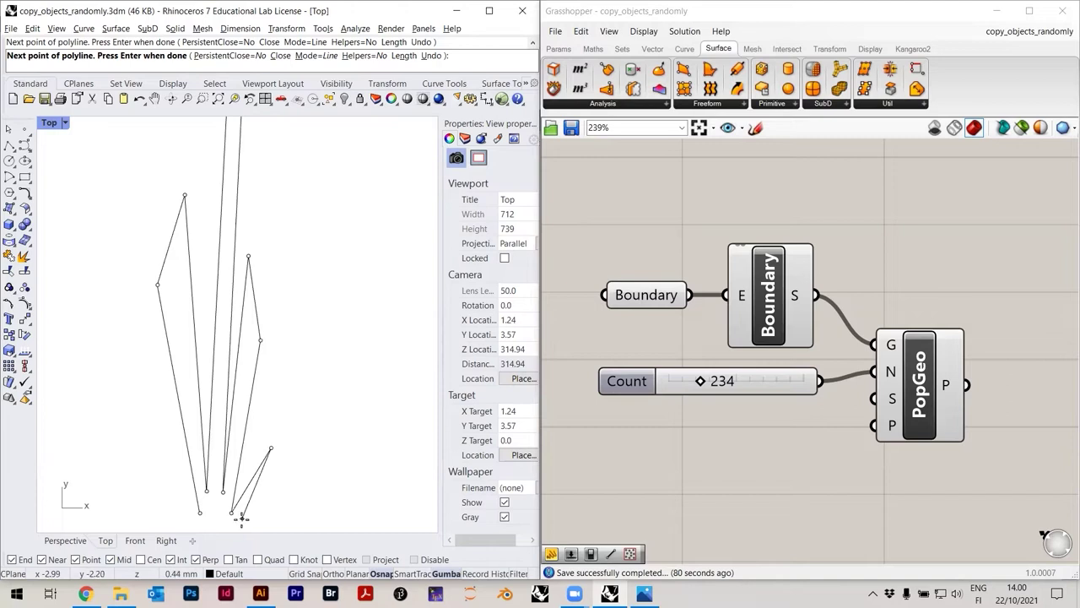
pyautogui.click(239, 523)
pyautogui.press('Return')
pyautogui.scroll(-14, 274, 262)
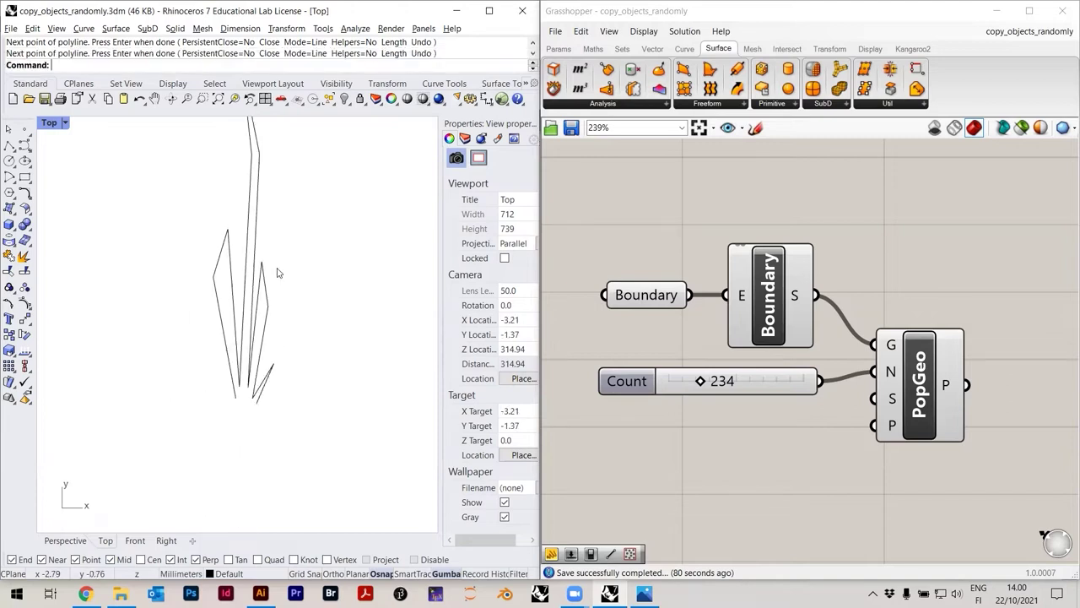
# Scale the grass polyline down slightly with Scale, using its lower-left end as the base point
pyautogui.moveTo(283, 304); pyautogui.dragTo(255, 357, button='right')
pyautogui.scroll(-3, 176, 336)
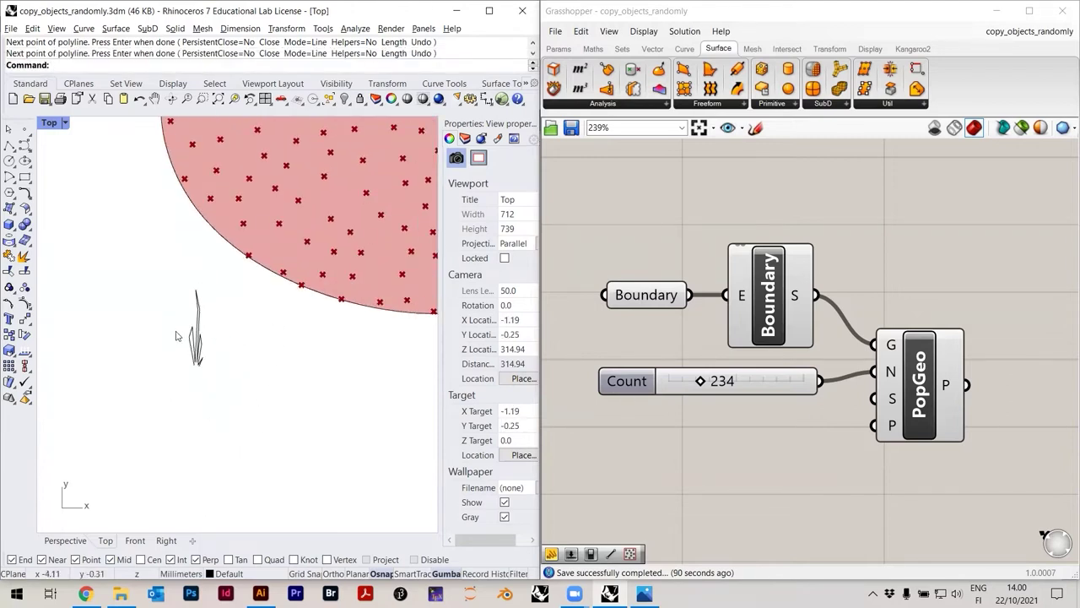
pyautogui.scroll(2, 195, 325)
pyautogui.moveTo(195, 337); pyautogui.dragTo(189, 418, button='right')
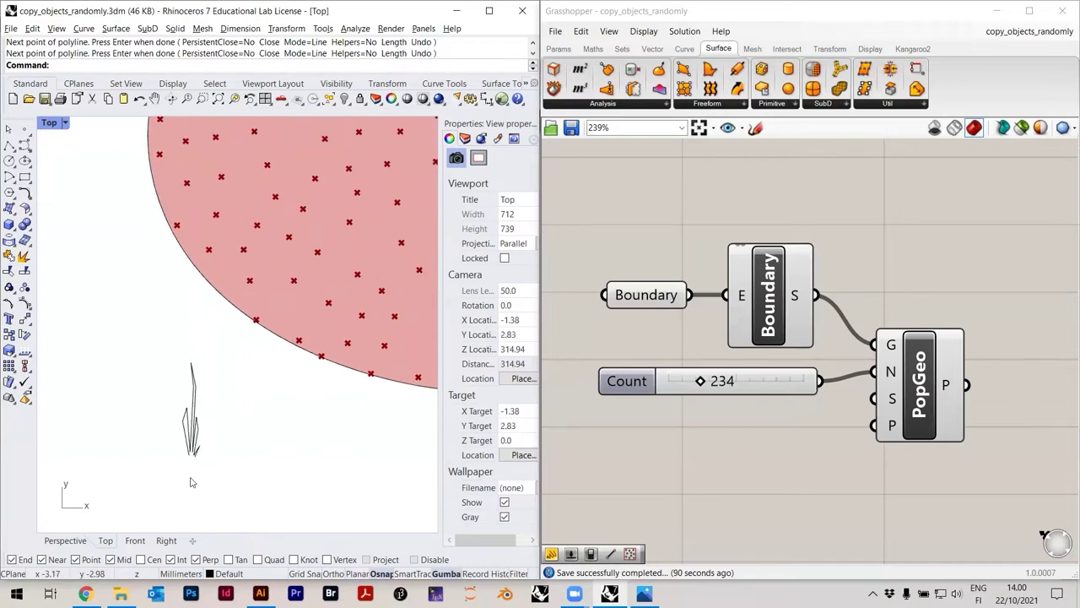
pyautogui.scroll(-2, 191, 482)
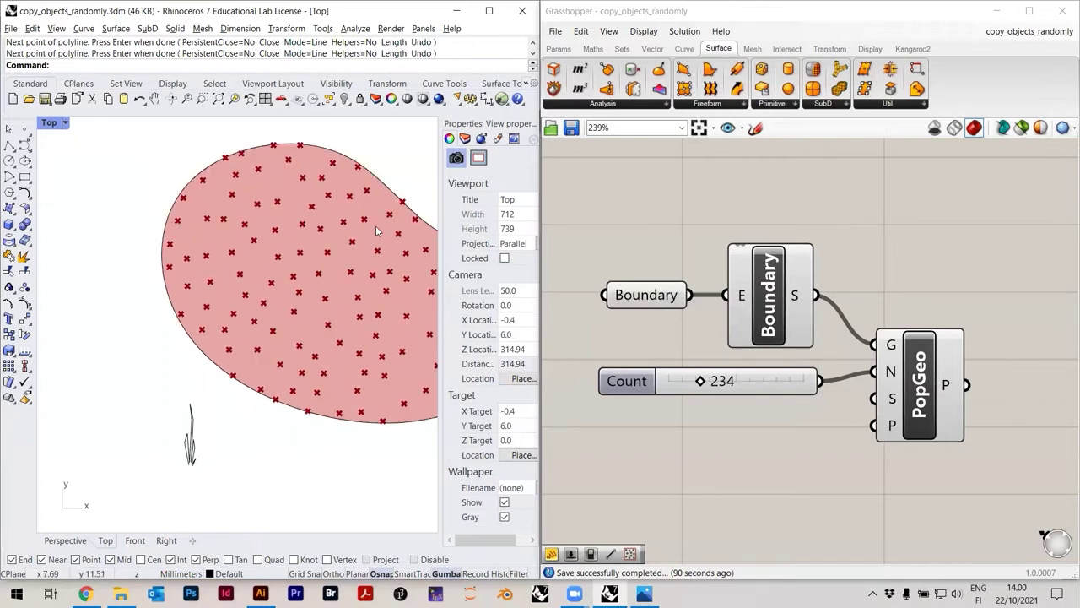
pyautogui.scroll(5, 190, 460)
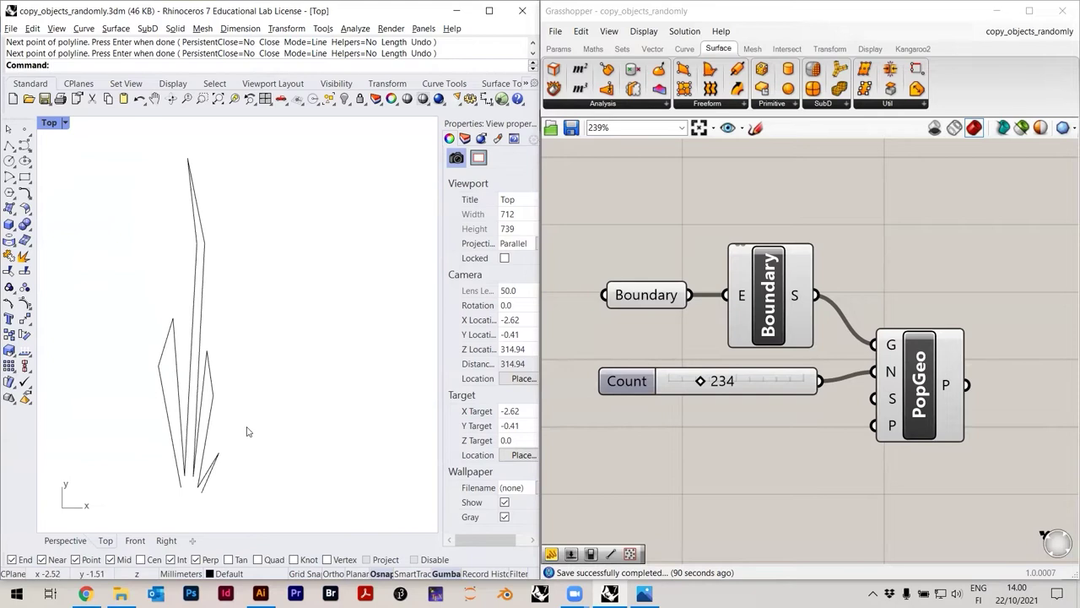
pyautogui.click(221, 415)
pyautogui.write('Scale')
pyautogui.press('Return')
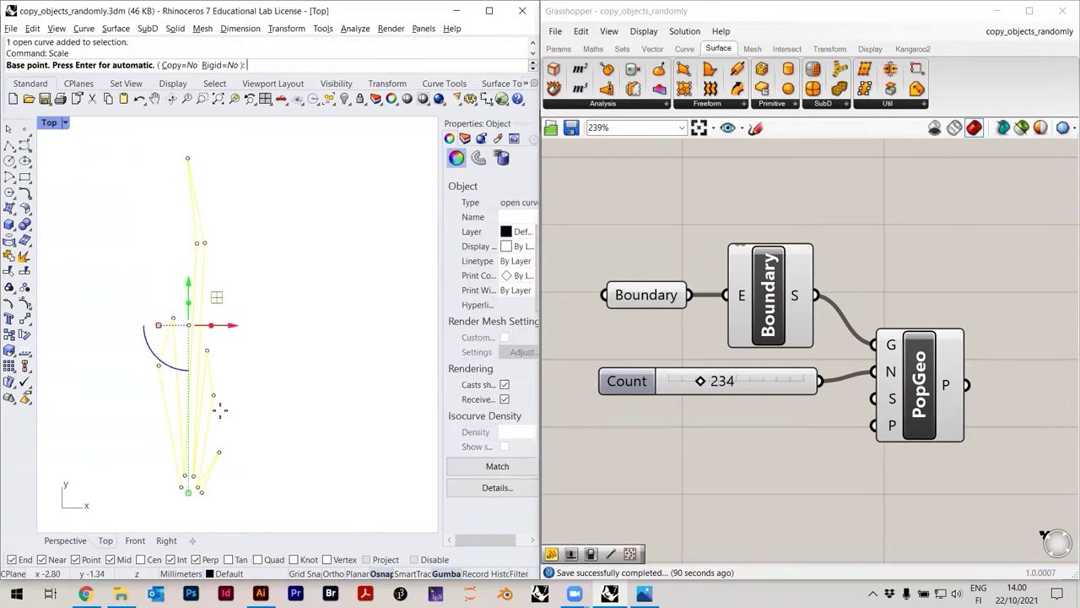
pyautogui.click(182, 487)
pyautogui.click(279, 249)
pyautogui.click(256, 305)
pyautogui.click(330, 305)
pyautogui.scroll(-6, 329, 310)
pyautogui.scroll(-2, 947, 373)
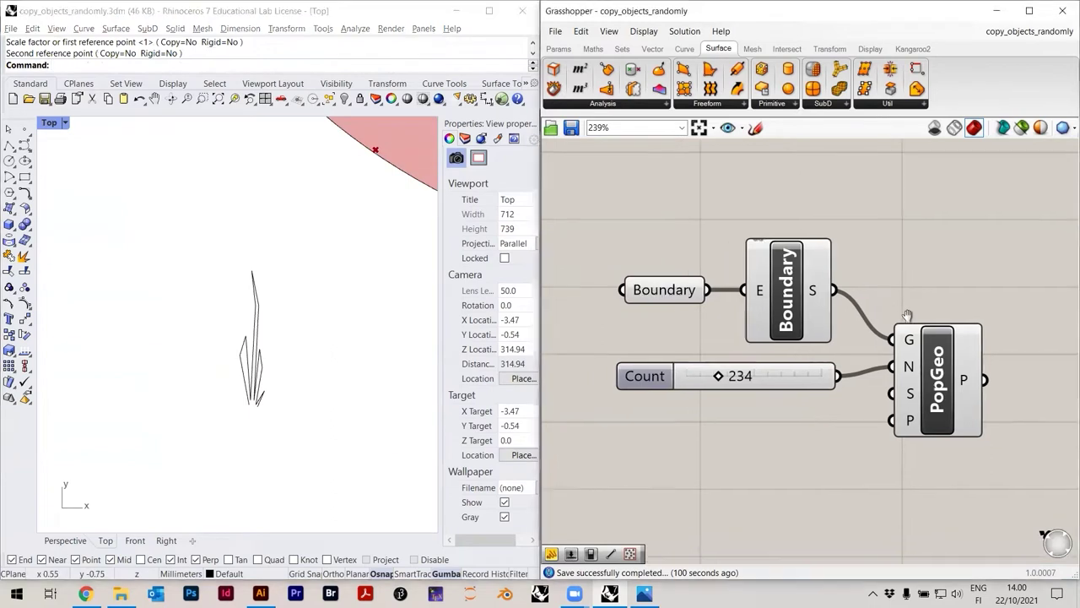
# Add a Curve parameter below the Count slider in Grasshopper and rename it "blade of grass"
pyautogui.moveTo(859, 413); pyautogui.dragTo(859, 350, button='right')
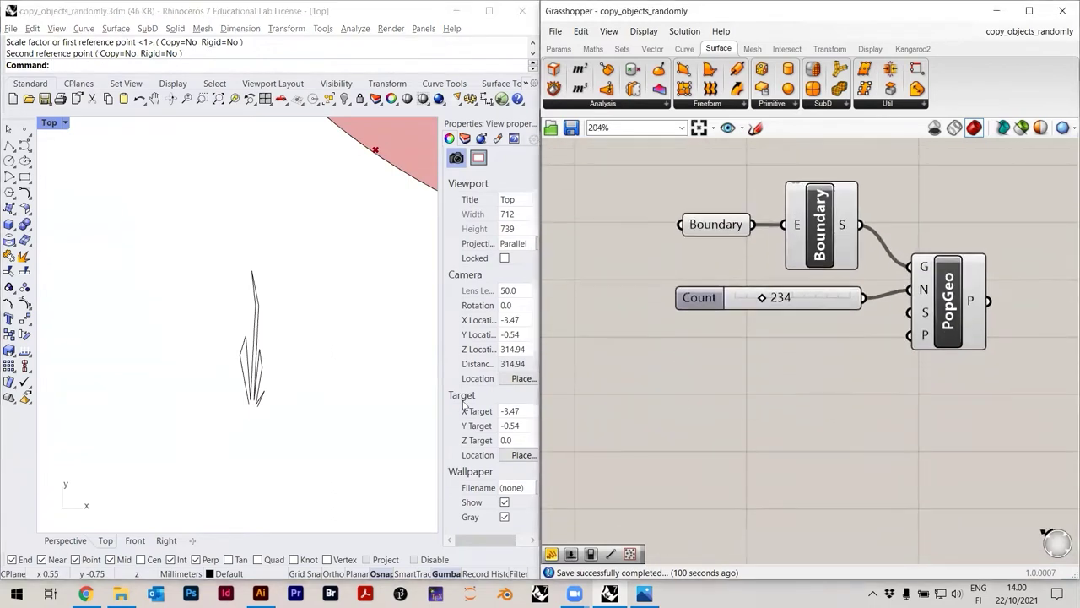
pyautogui.moveTo(315, 349); pyautogui.dragTo(287, 371, button='right')
pyautogui.doubleClick(764, 409)
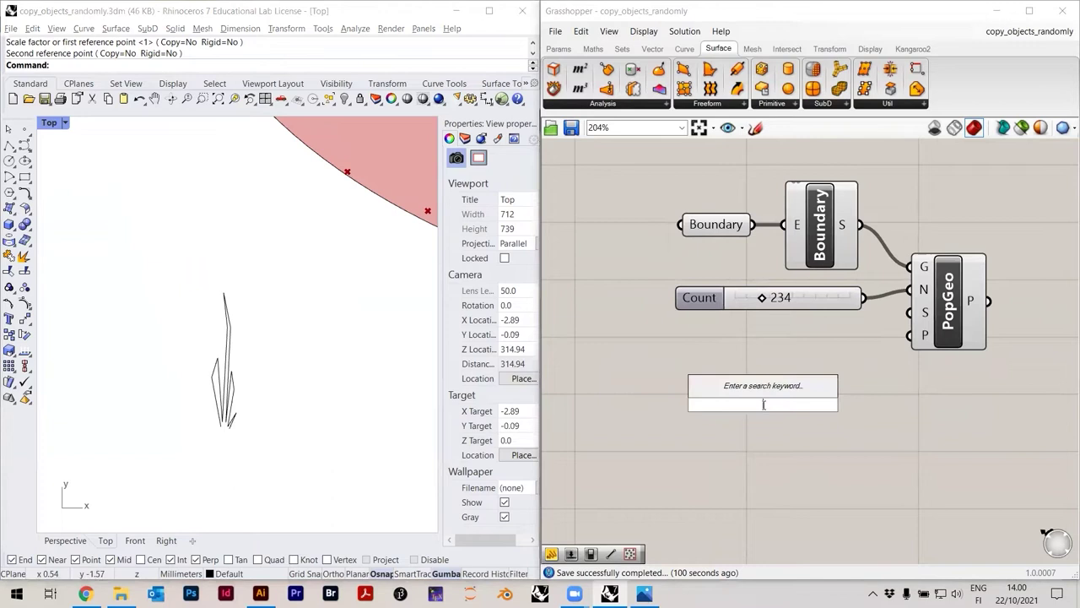
pyautogui.write('cur')
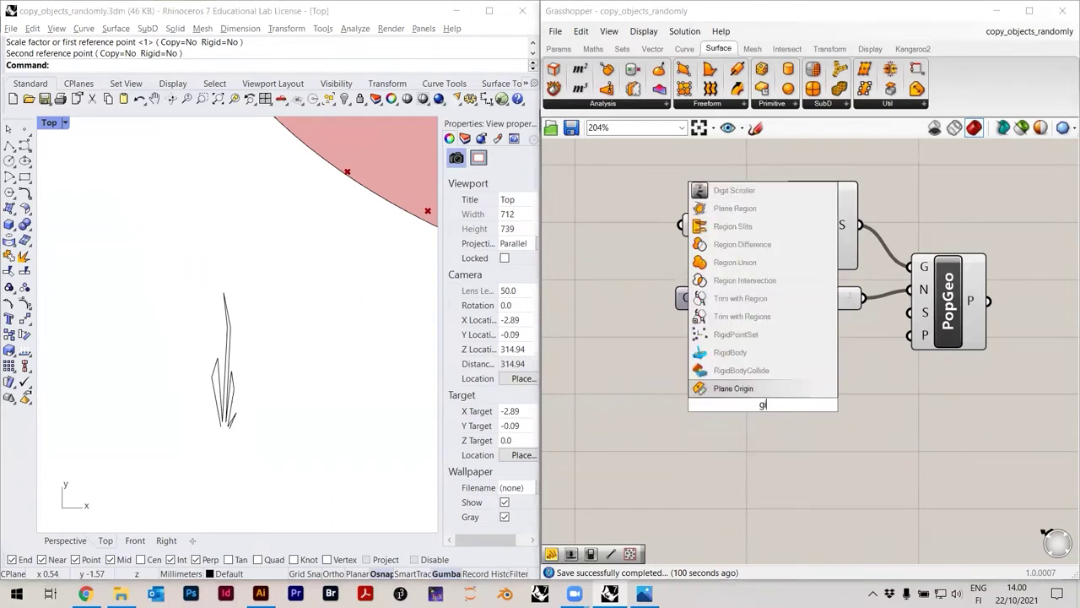
pyautogui.write('ve')
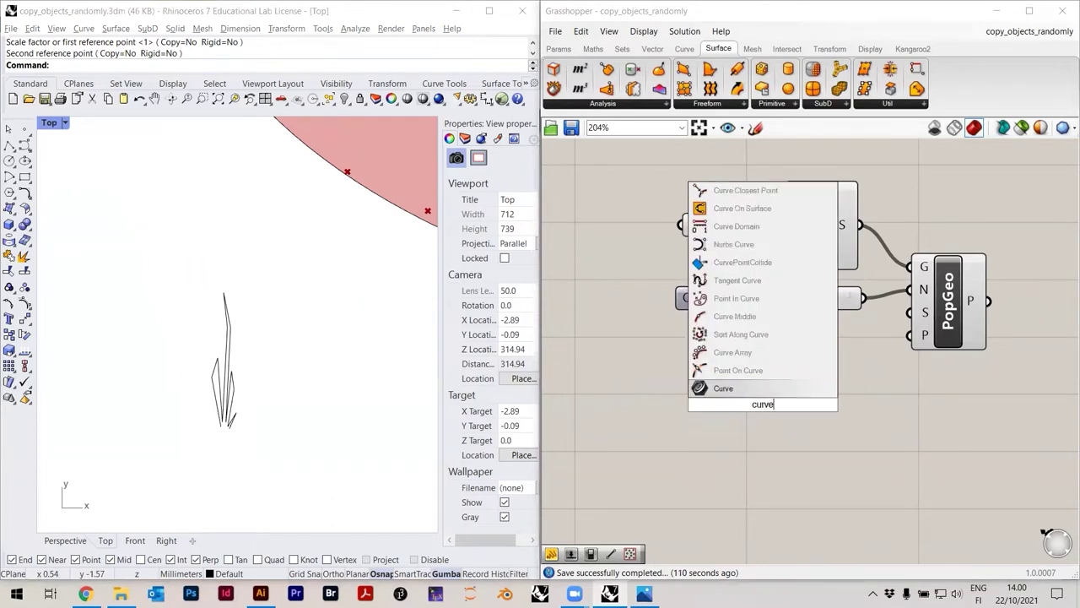
pyautogui.press('Return')
pyautogui.rightClick(760, 404)
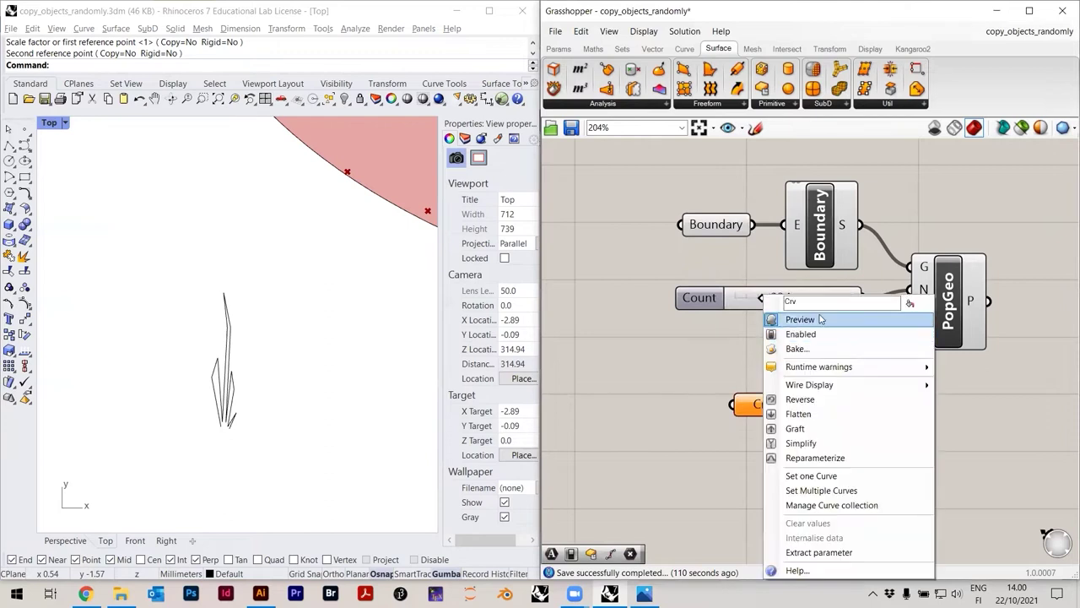
pyautogui.write('b')
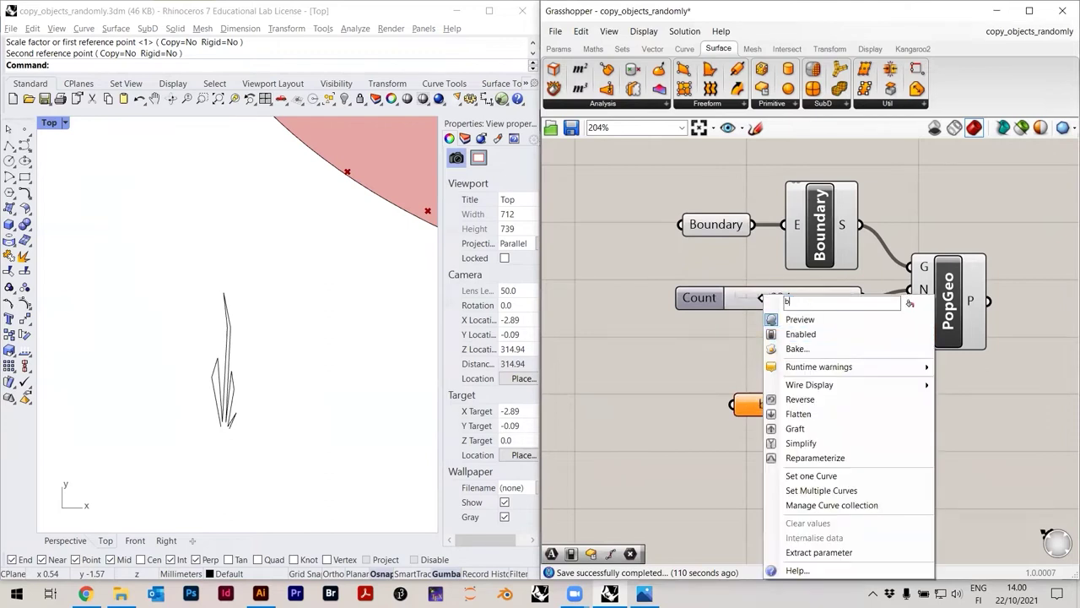
pyautogui.write('lade of grass')
pyautogui.press('Return')
# Reference the grass polyline in the blade of grass parameter and move the parameter further below the Count slider
pyautogui.rightClick(759, 412)
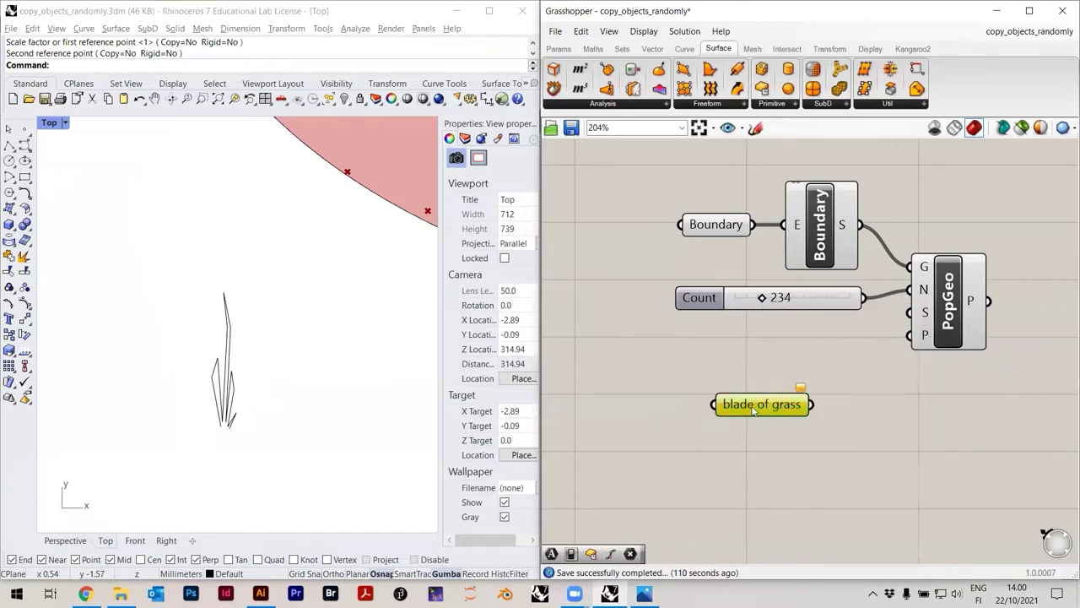
pyautogui.click(802, 475)
pyautogui.click(230, 397)
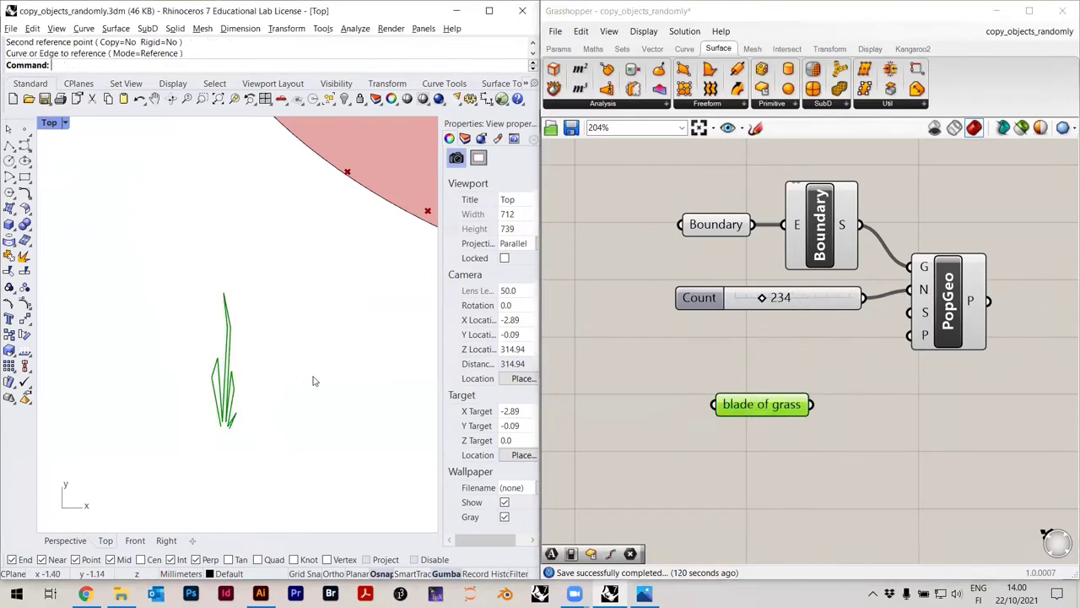
pyautogui.moveTo(771, 408); pyautogui.dragTo(732, 441)
pyautogui.click(733, 386)
# Place a point object in the Rhino Top view just below the middle of the grass tuft's base
pyautogui.scroll(5, 181, 465)
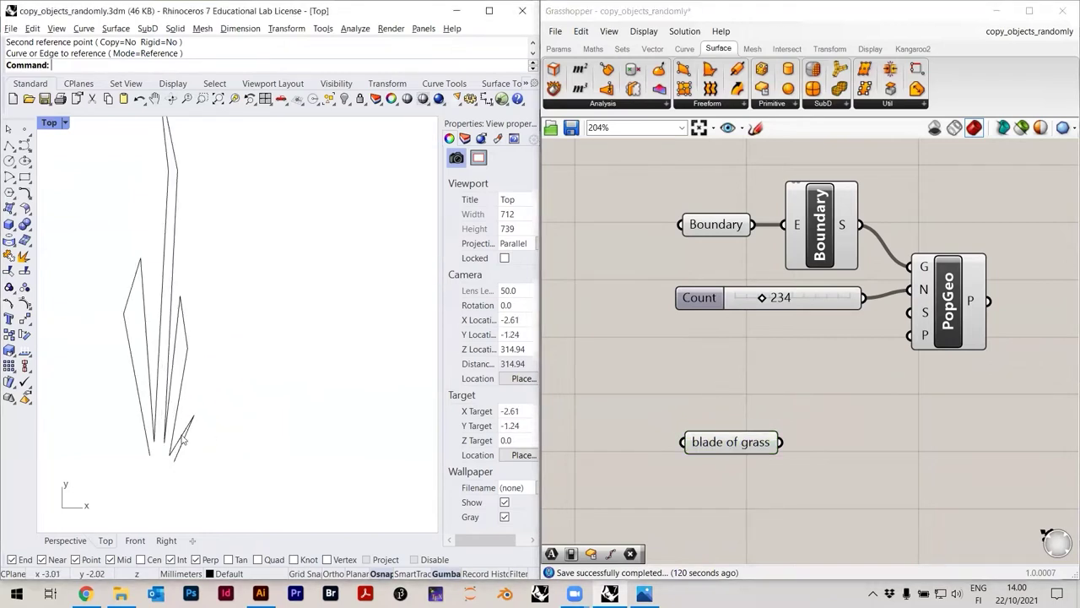
pyautogui.moveTo(221, 354); pyautogui.dragTo(216, 334, button='right')
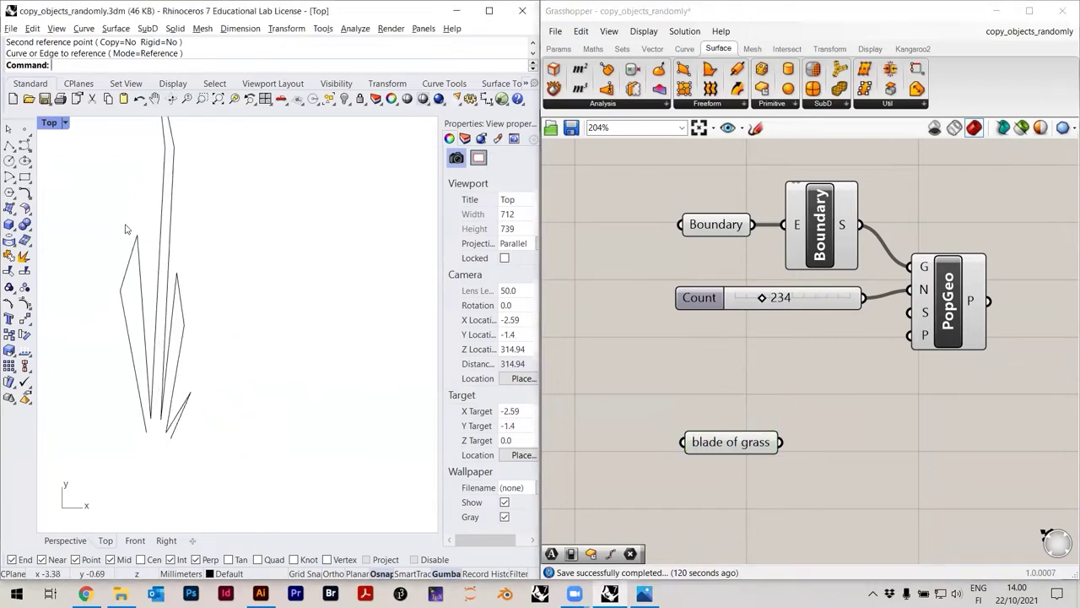
pyautogui.click(24, 131)
pyautogui.scroll(4, 174, 309)
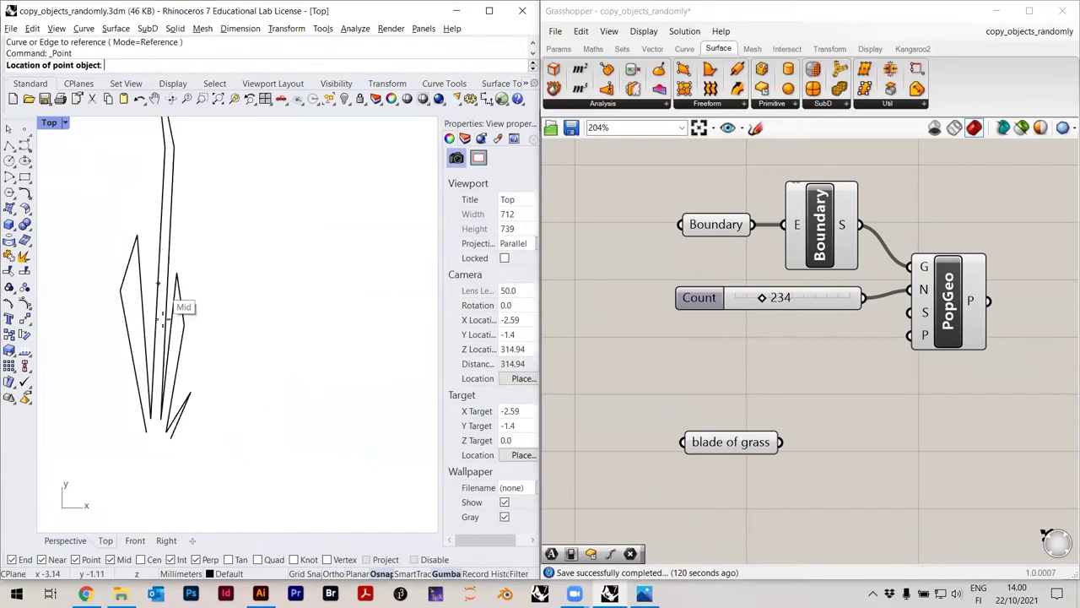
pyautogui.click(161, 483)
pyautogui.scroll(-4, 189, 449)
pyautogui.scroll(-2, 193, 464)
pyautogui.scroll(5, 181, 460)
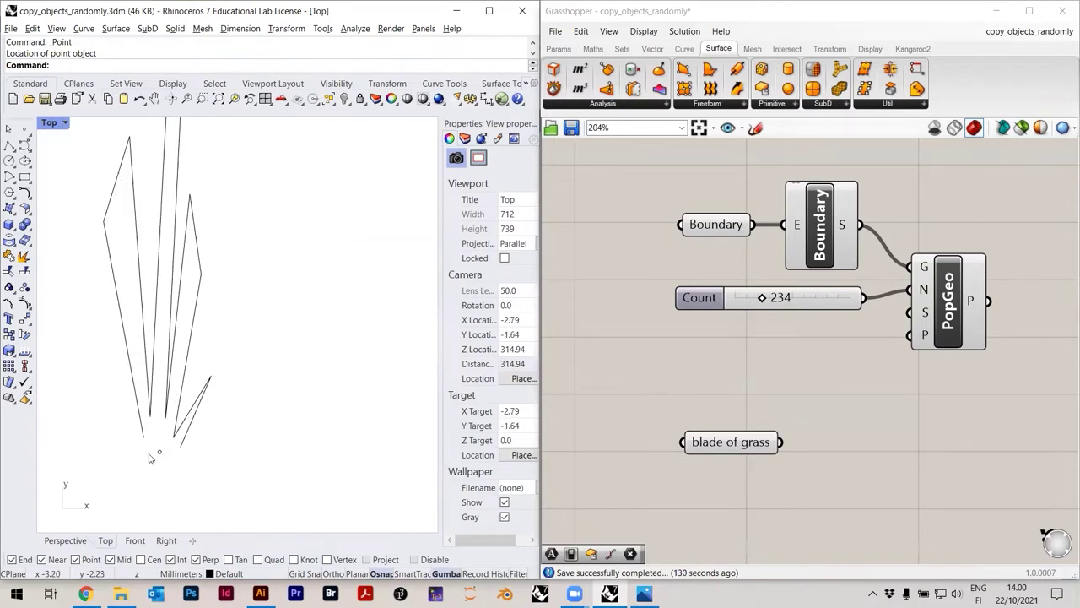
# Add a Point parameter below the blade of grass parameter in Grasshopper and rename it "origin"
pyautogui.doubleClick(726, 475)
pyautogui.write('poin')
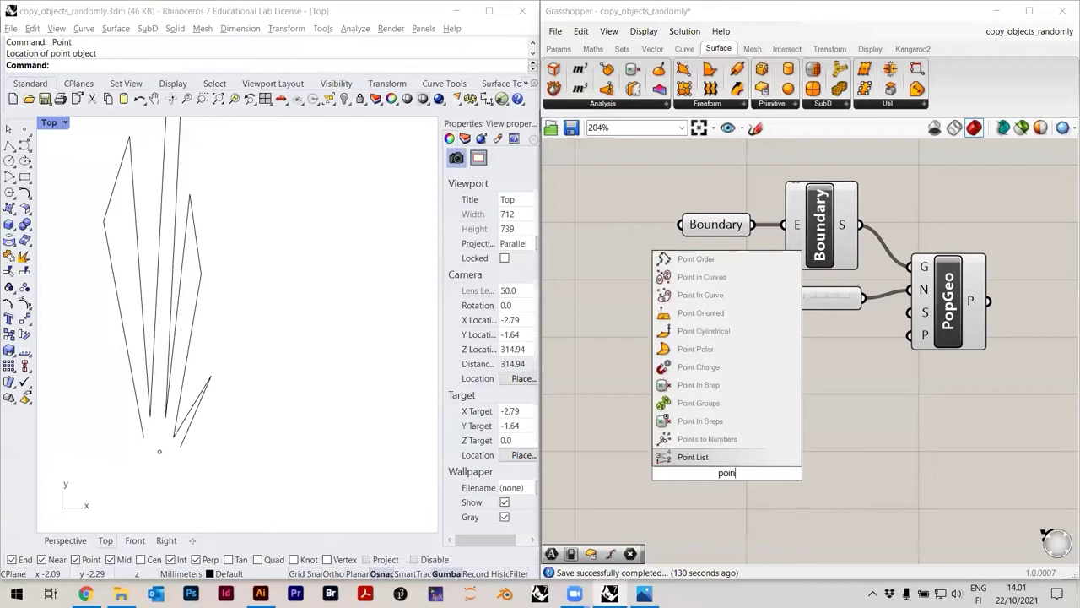
pyautogui.write('t')
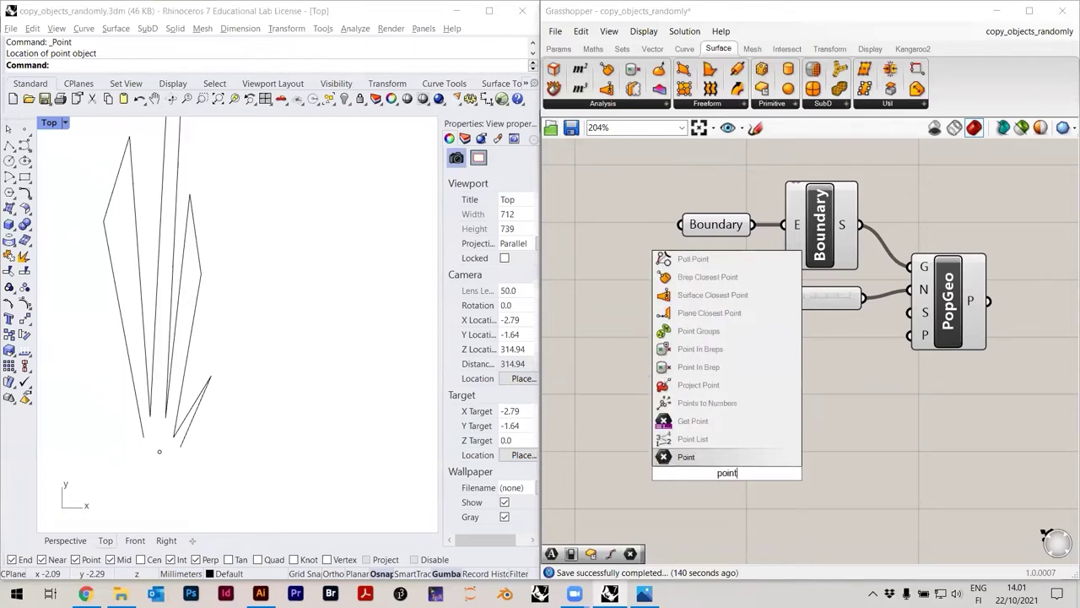
pyautogui.click(742, 457)
pyautogui.rightClick(726, 473)
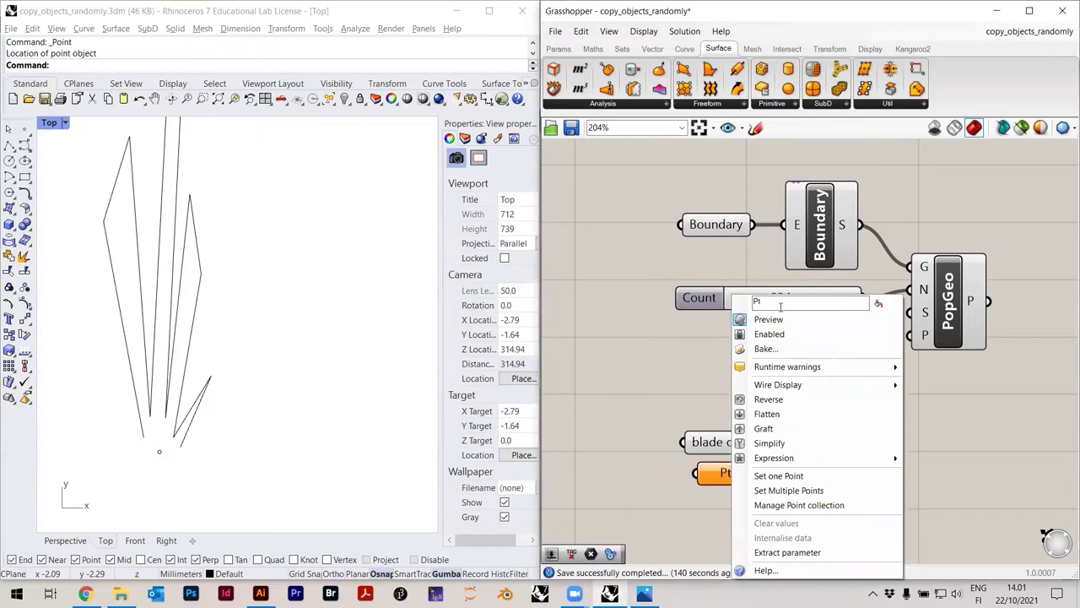
pyautogui.write('origin')
pyautogui.press('Return')
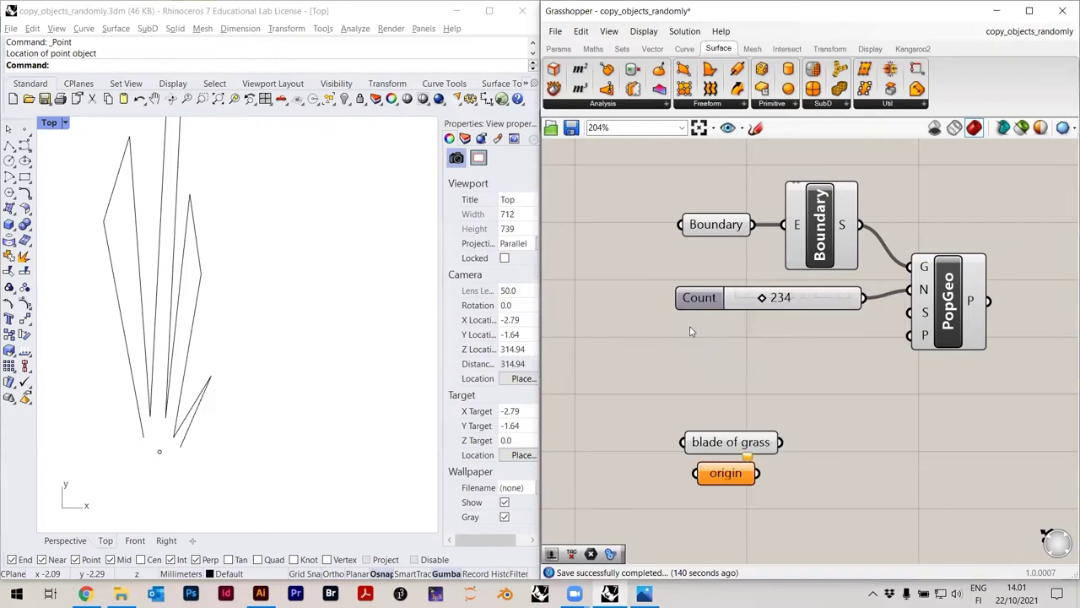
# Align the origin parameter under blade of grass and reference the point object below the grass tuft in it
pyautogui.moveTo(711, 483); pyautogui.dragTo(701, 490)
pyautogui.rightClick(702, 488)
pyautogui.click(733, 475)
pyautogui.click(158, 453)
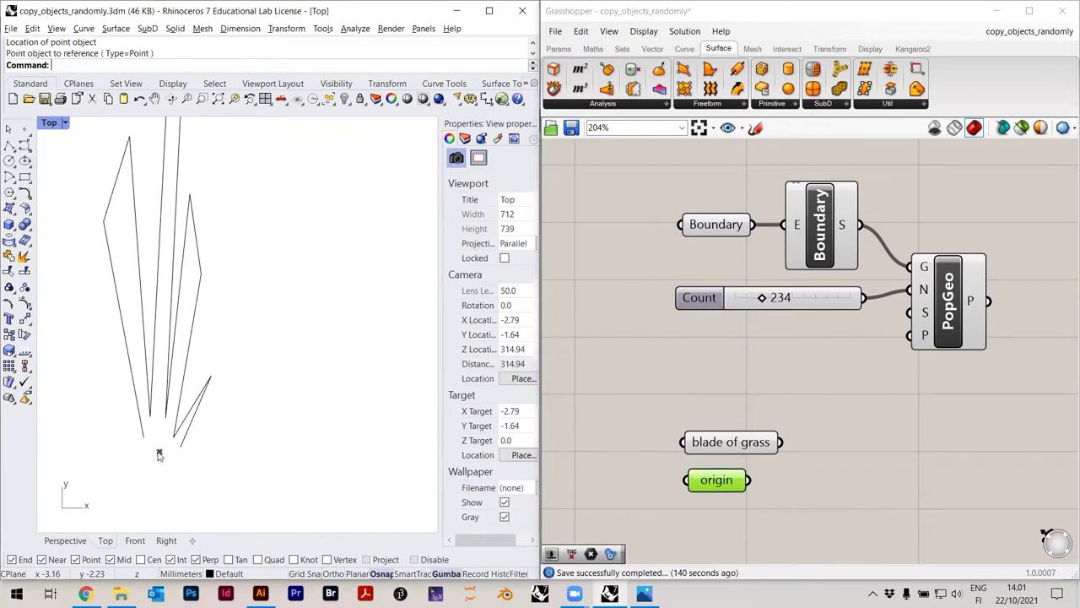
pyautogui.click(664, 475)
# Save the Rhino model
pyautogui.scroll(3, 715, 419)
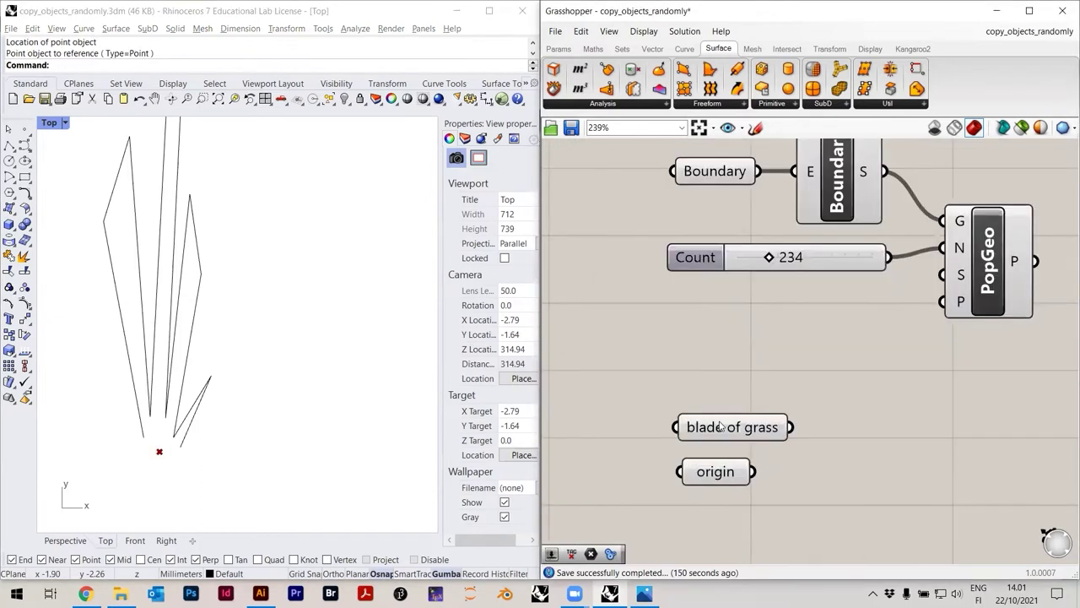
pyautogui.scroll(-4, 219, 405)
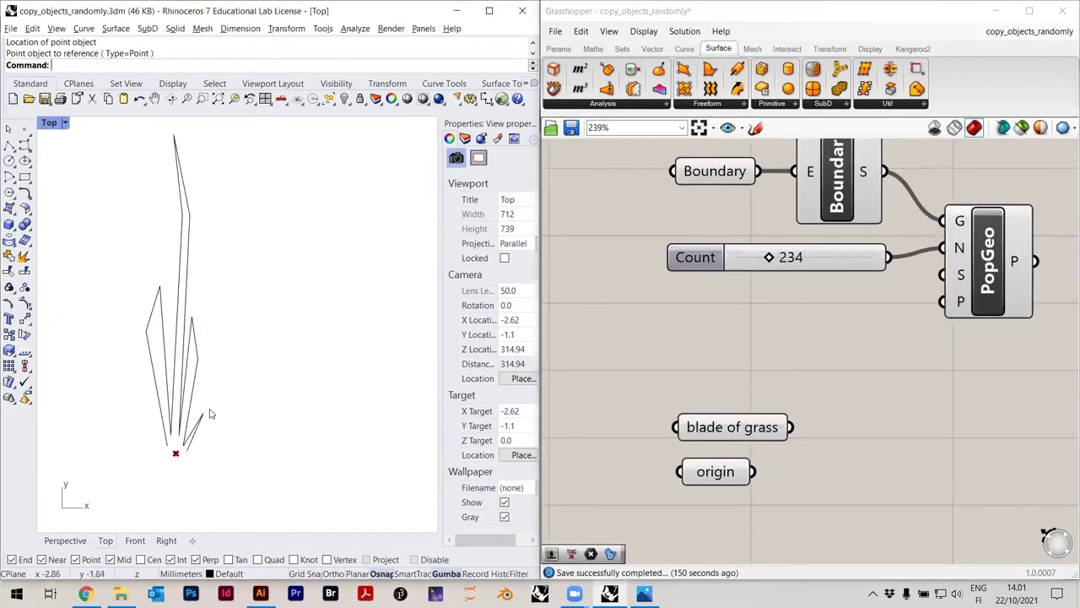
pyautogui.scroll(-4, 631, 363)
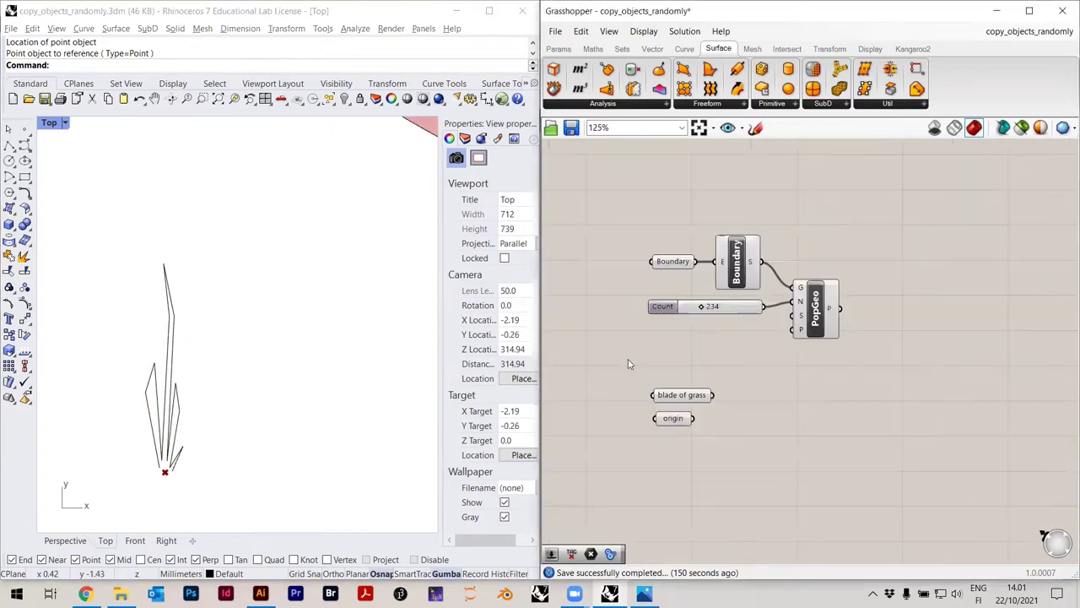
pyautogui.hotkey('ctrl', 's')
pyautogui.scroll(-5, 265, 366)
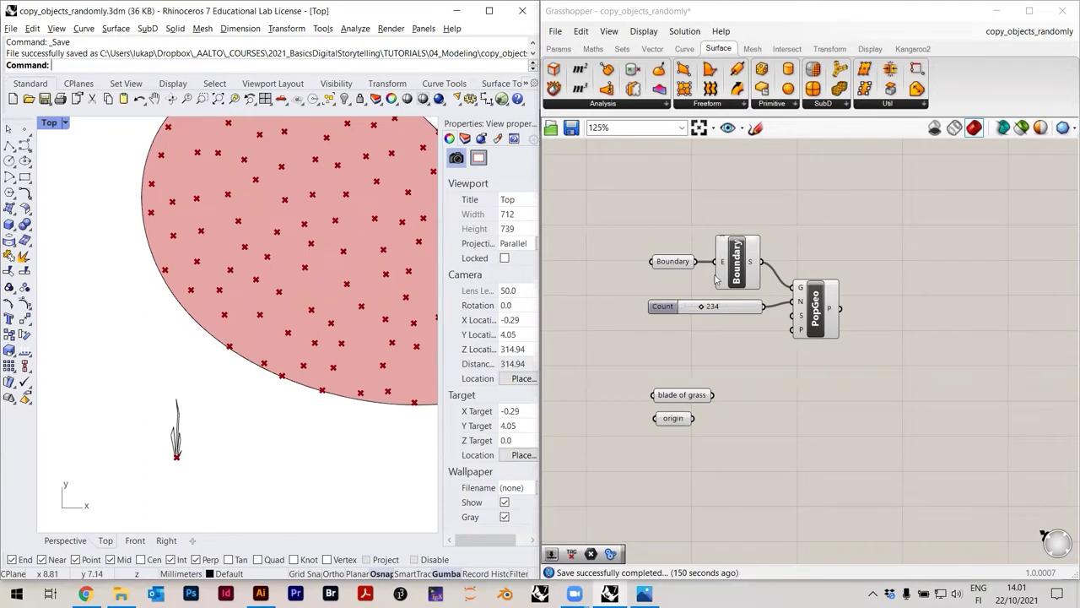
# Add a Euclidean Move component to the canvas and position it beside the blade of grass and origin parameters
pyautogui.scroll(1, 768, 405)
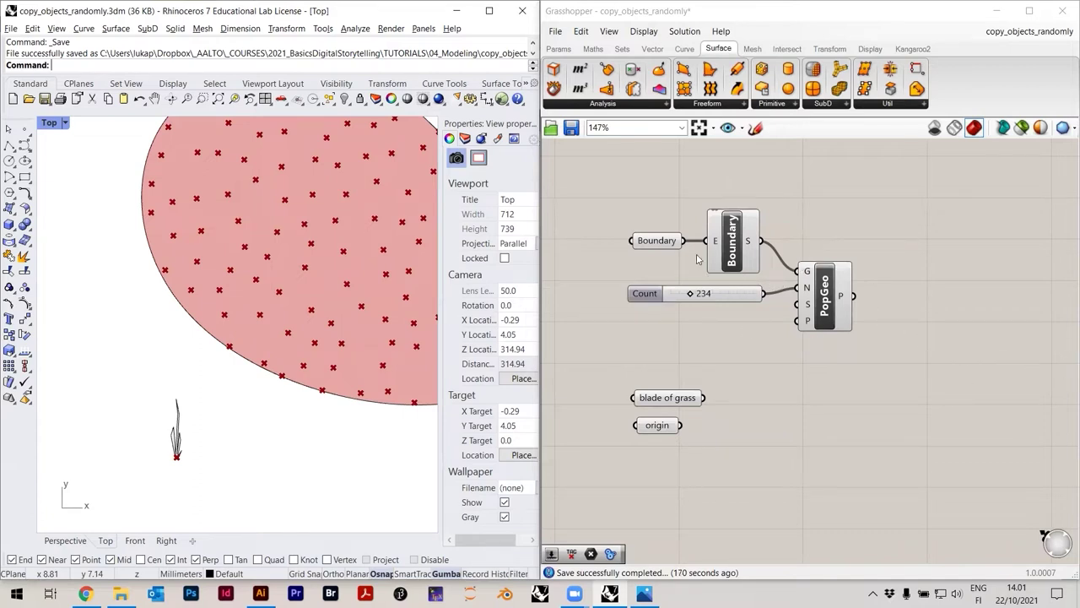
pyautogui.click(830, 104)
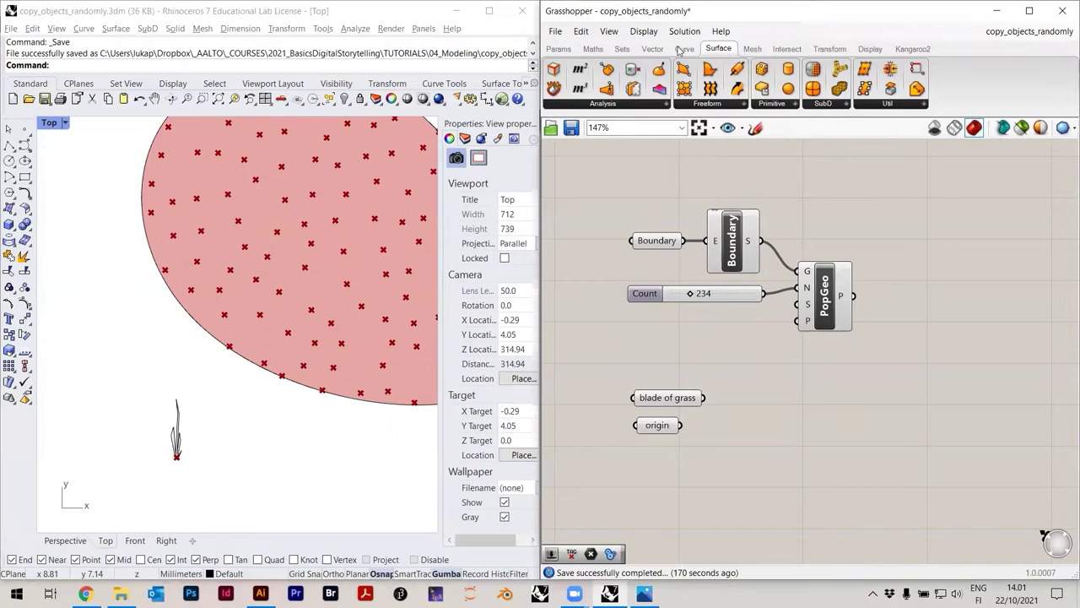
pyautogui.click(653, 48)
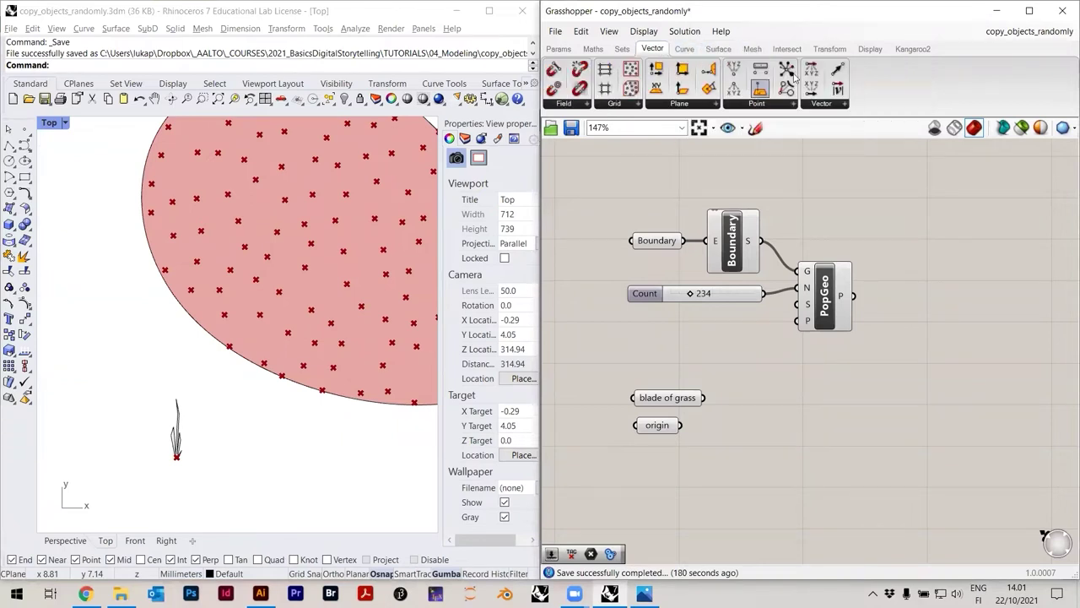
pyautogui.click(829, 49)
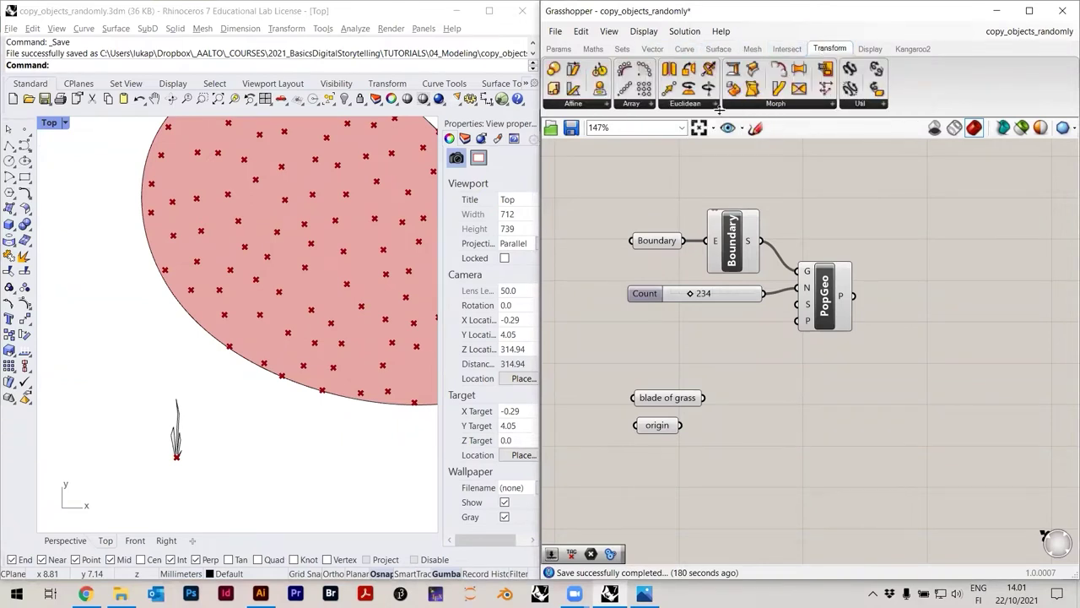
pyautogui.click(698, 105)
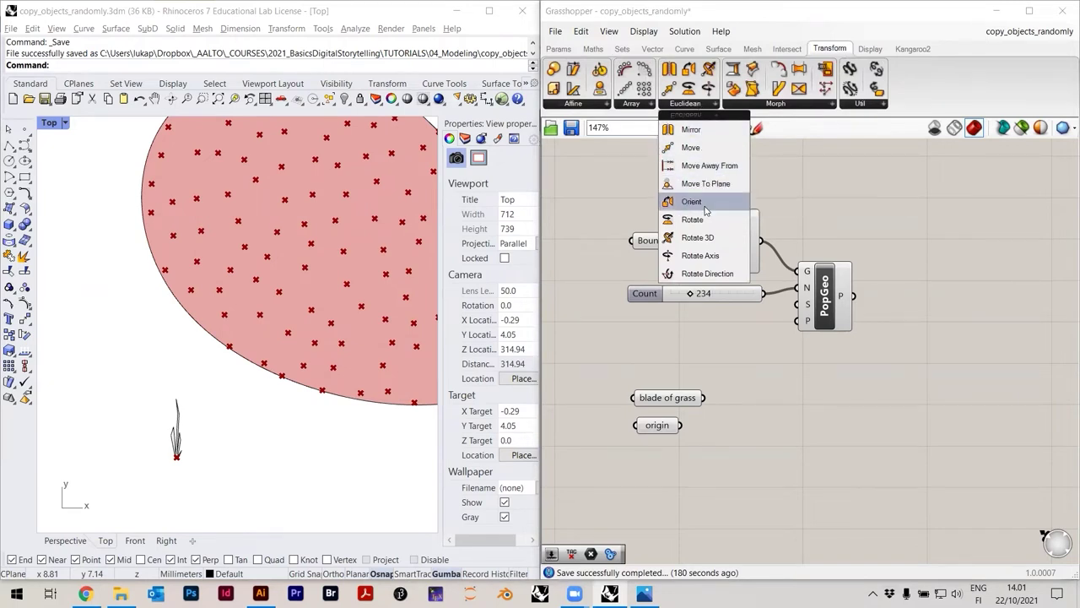
pyautogui.click(692, 148)
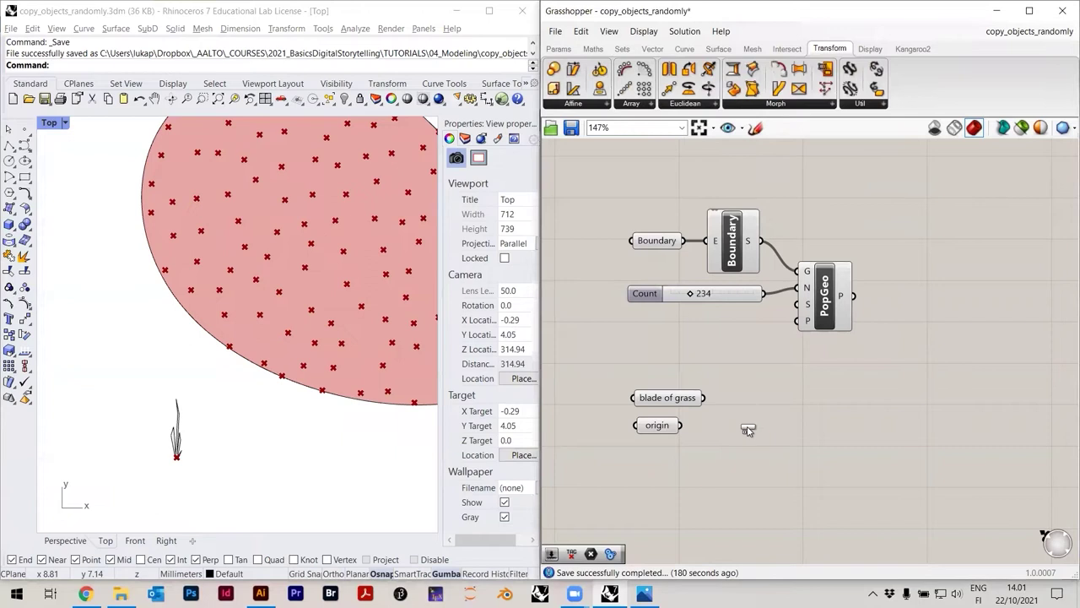
pyautogui.click(784, 412)
pyautogui.scroll(4, 785, 406)
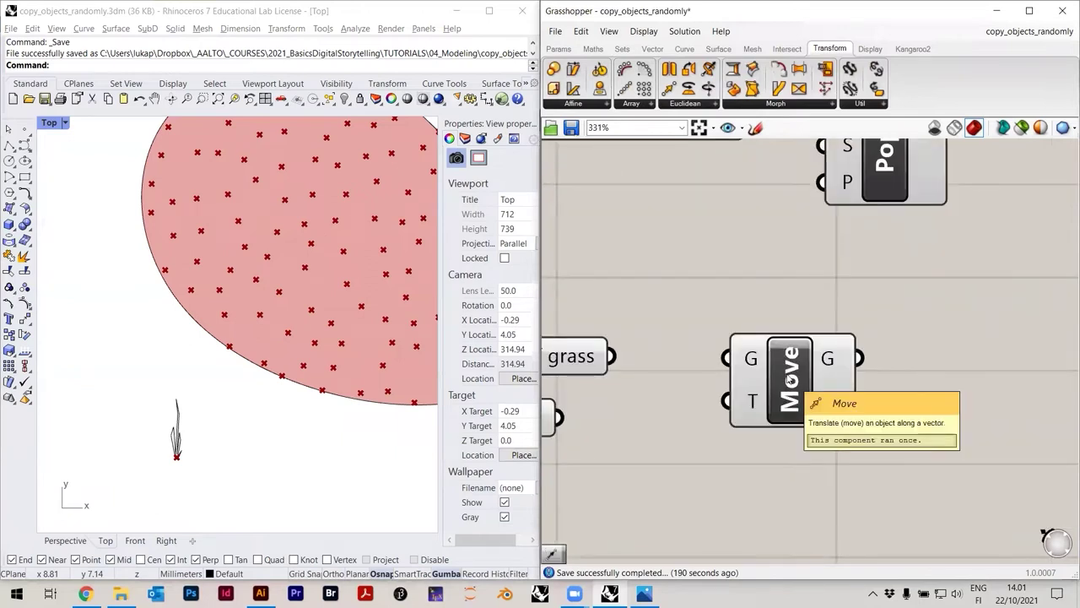
pyautogui.scroll(-2, 793, 300)
pyautogui.click(785, 372)
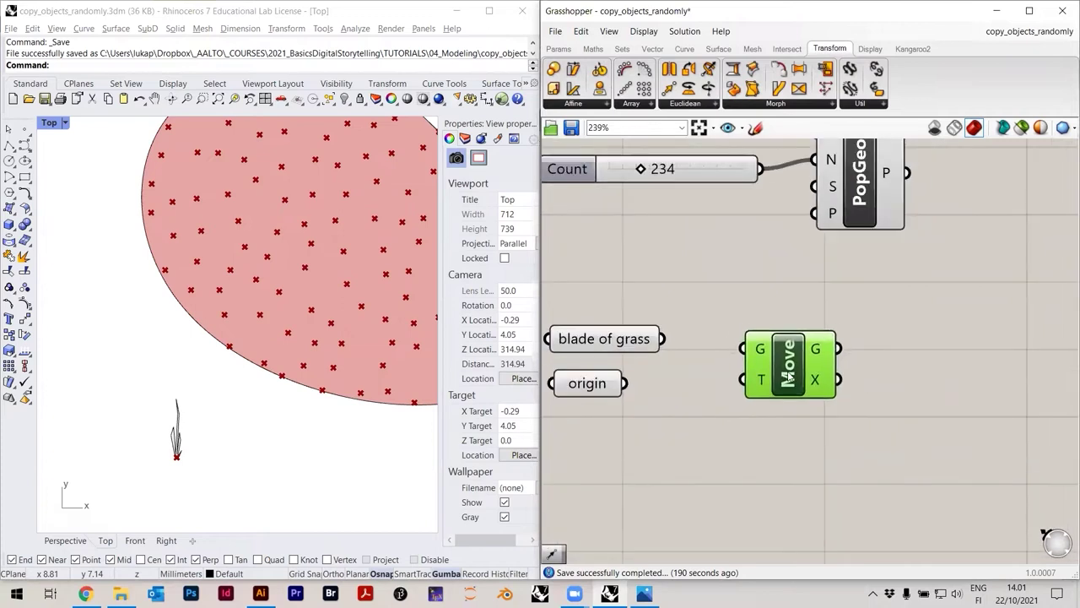
pyautogui.click(792, 302)
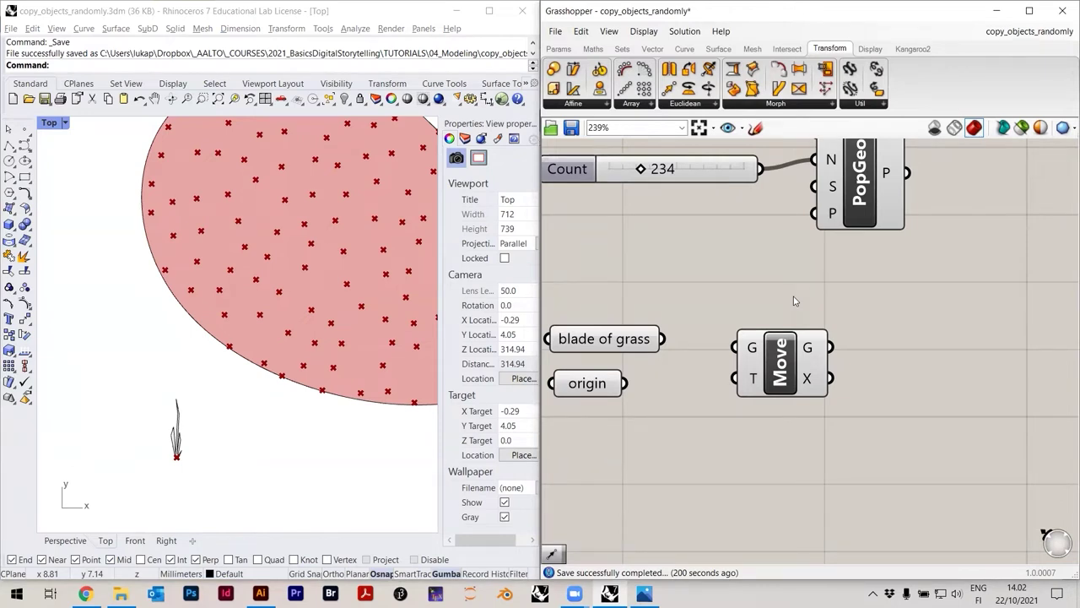
pyautogui.moveTo(774, 354); pyautogui.dragTo(783, 351)
pyautogui.click(772, 280)
# Connect the blade of grass parameter to the Move component's geometry input and check what its motion input expects
pyautogui.scroll(-4, 772, 284)
pyautogui.scroll(3, 768, 319)
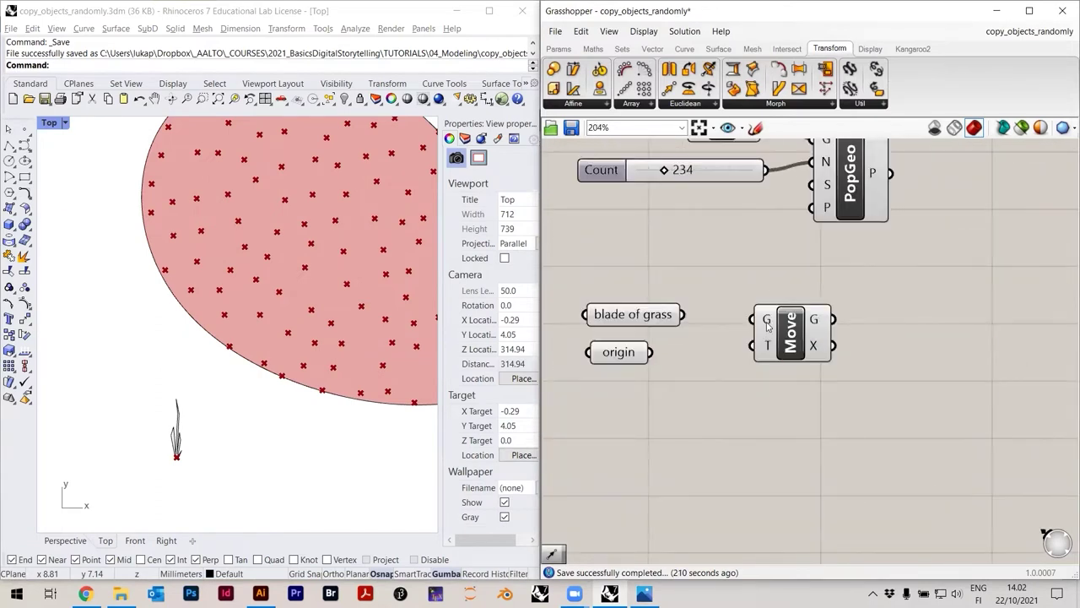
pyautogui.click(661, 317)
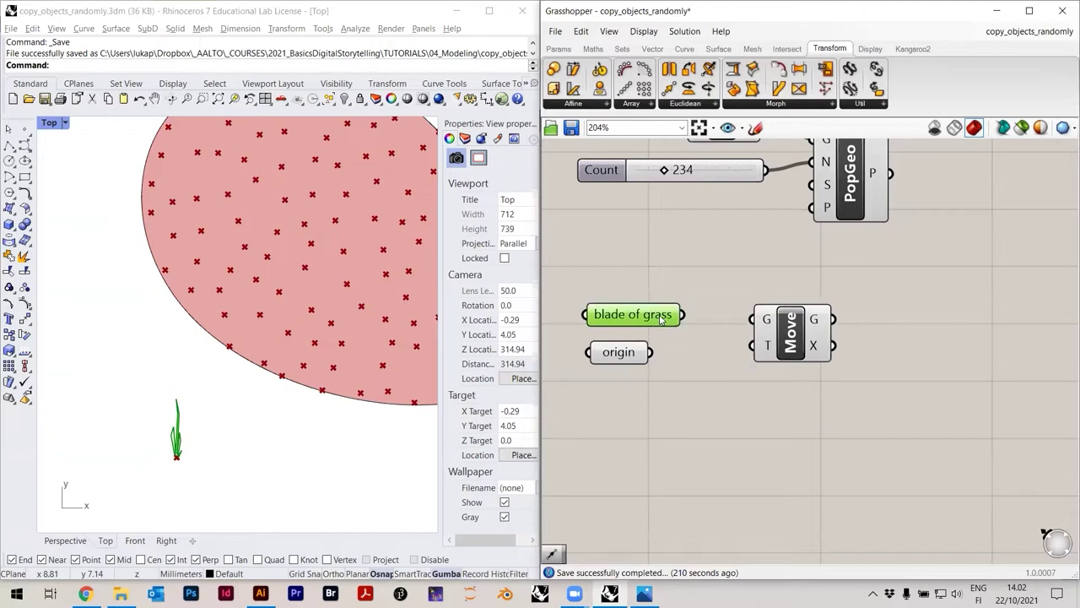
pyautogui.moveTo(685, 319); pyautogui.dragTo(751, 320)
pyautogui.click(757, 271)
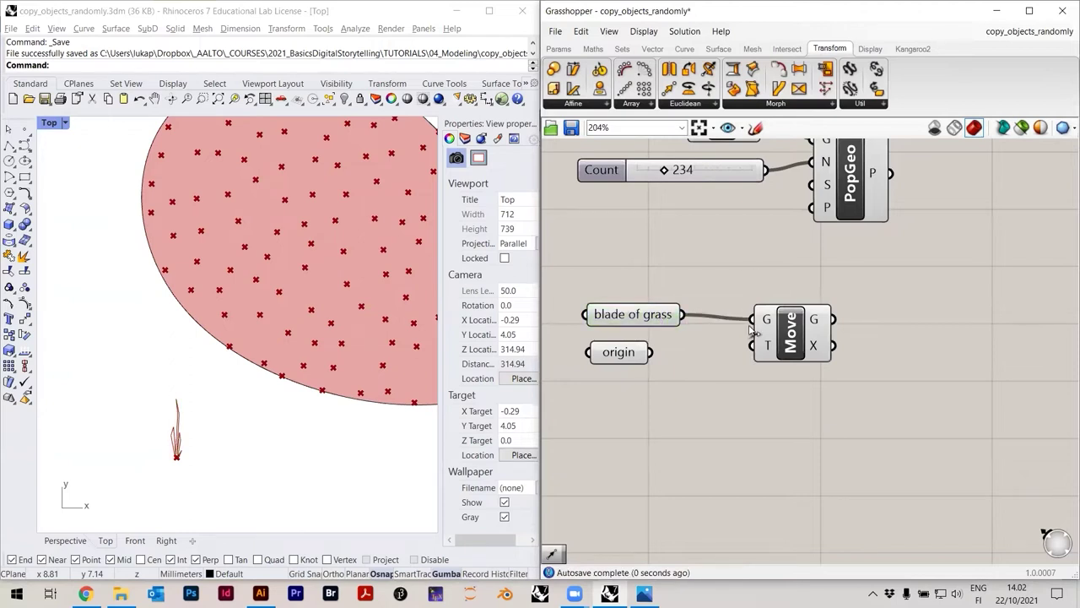
pyautogui.scroll(5, 749, 329)
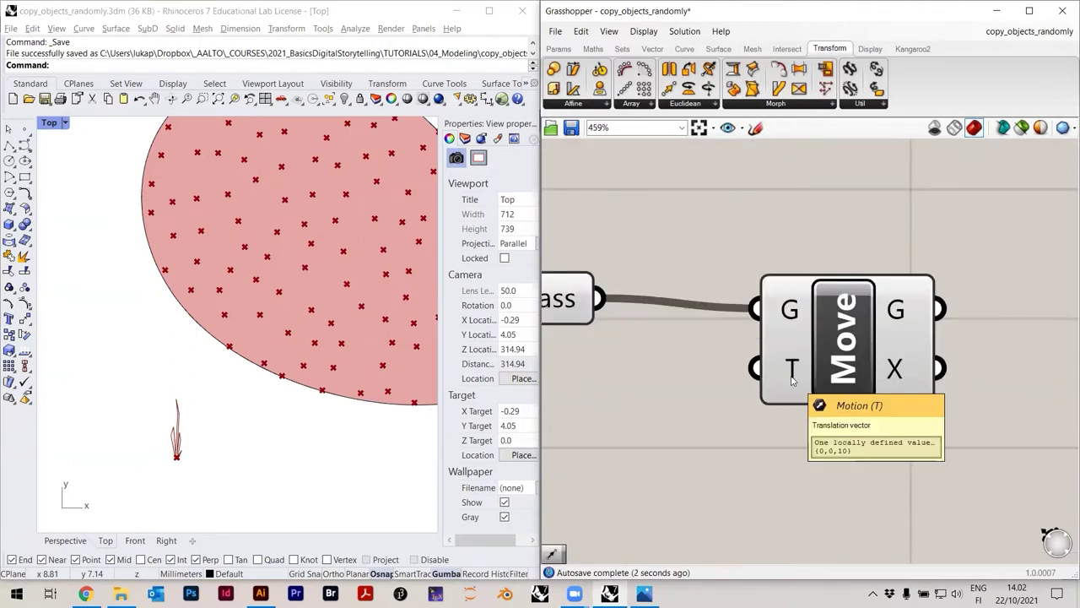
pyautogui.scroll(-5, 792, 380)
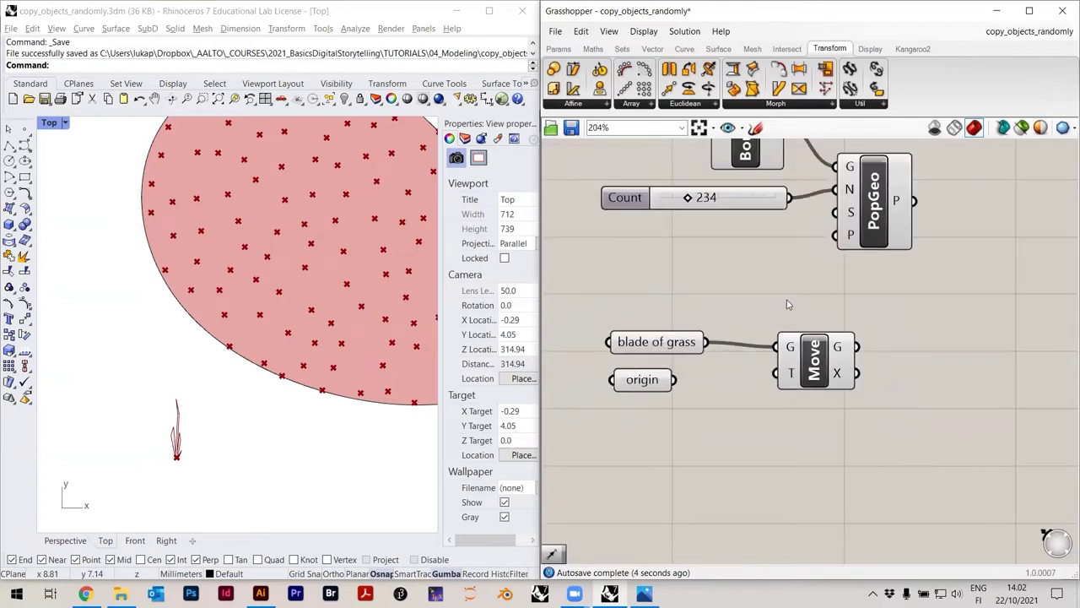
pyautogui.scroll(-3, 844, 287)
pyautogui.click(865, 287)
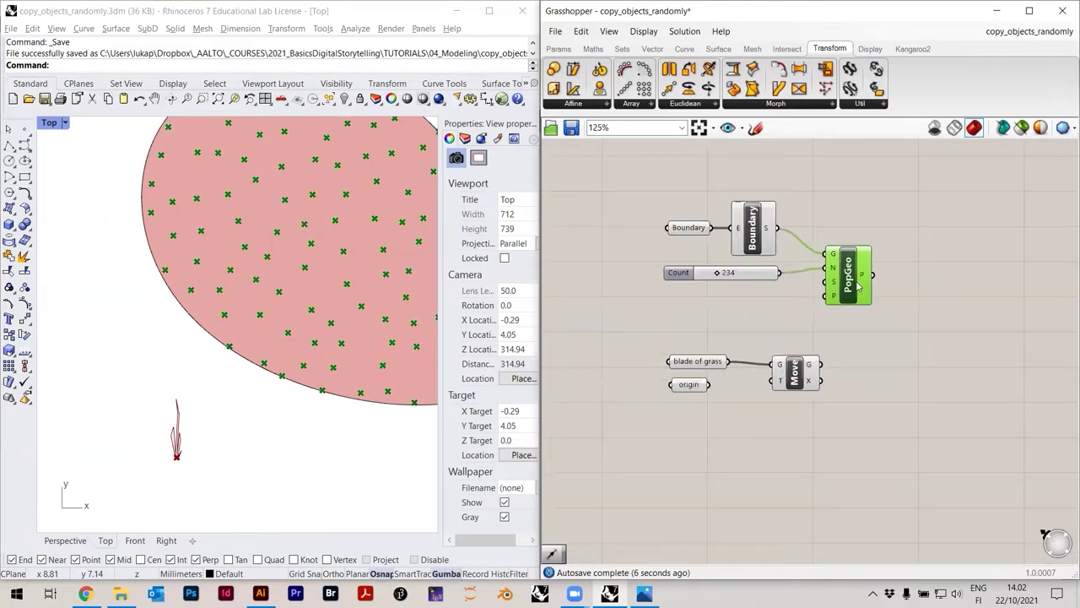
pyautogui.click(786, 410)
pyautogui.scroll(4, 786, 406)
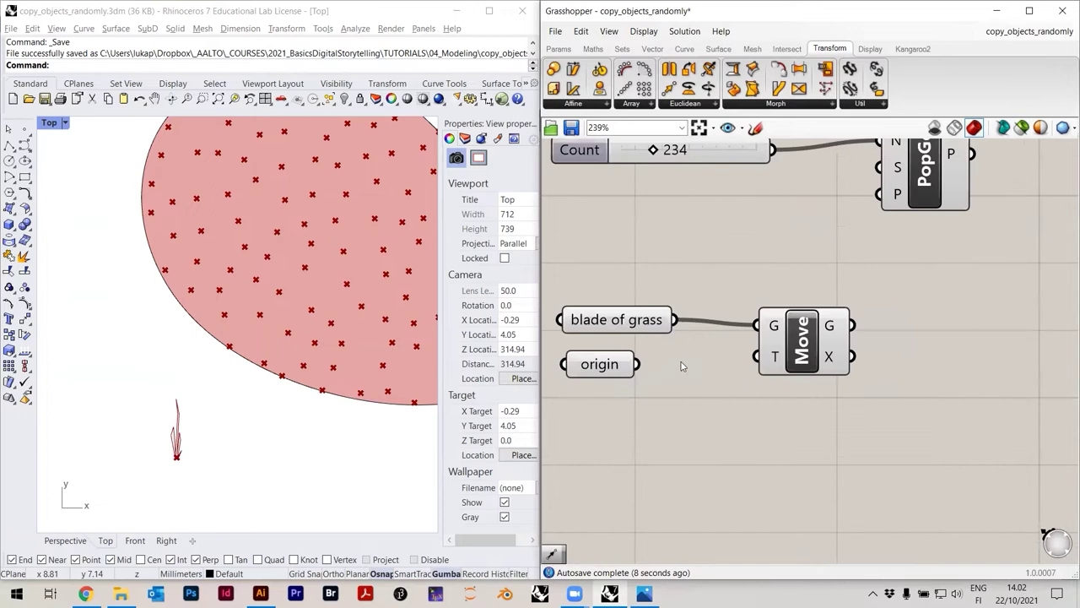
# Draw two straight lines from the origin point below the grass tuft to random points near the surface's lower edge
pyautogui.scroll(6, 253, 456)
pyautogui.write('l')
pyautogui.press('Return')
pyautogui.scroll(3, 180, 448)
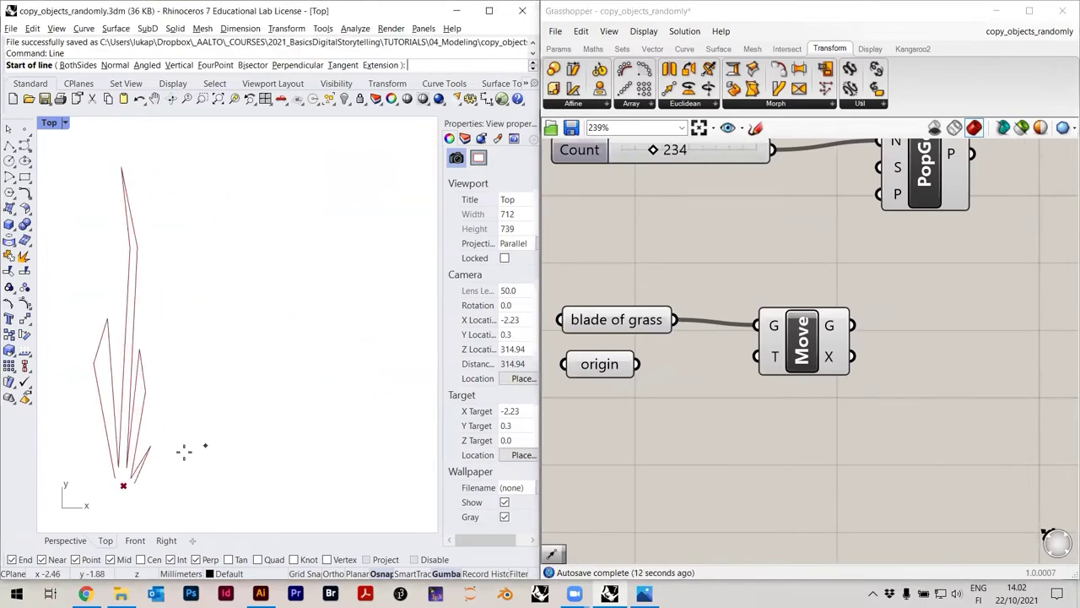
pyautogui.click(123, 485)
pyautogui.scroll(-4, 165, 488)
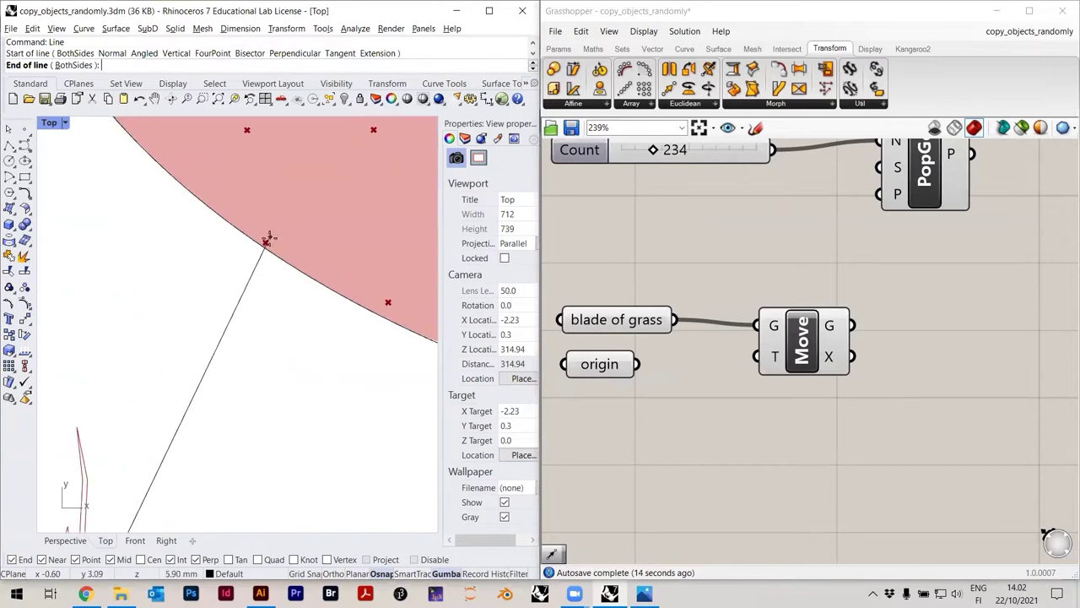
pyautogui.click(266, 245)
pyautogui.press('Return')
pyautogui.click(169, 454)
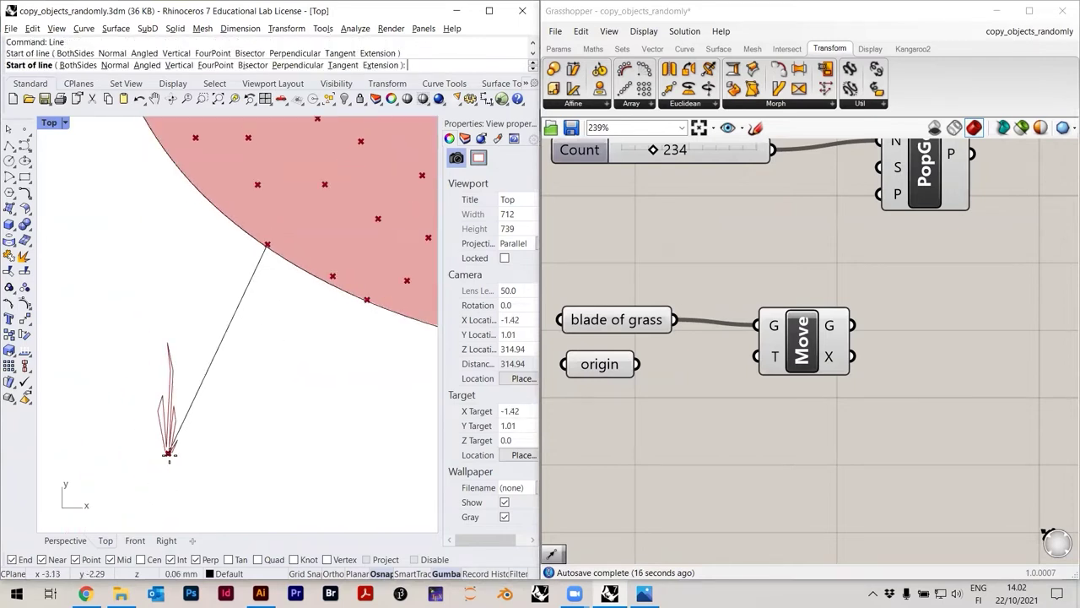
pyautogui.click(378, 220)
pyautogui.press('Return')
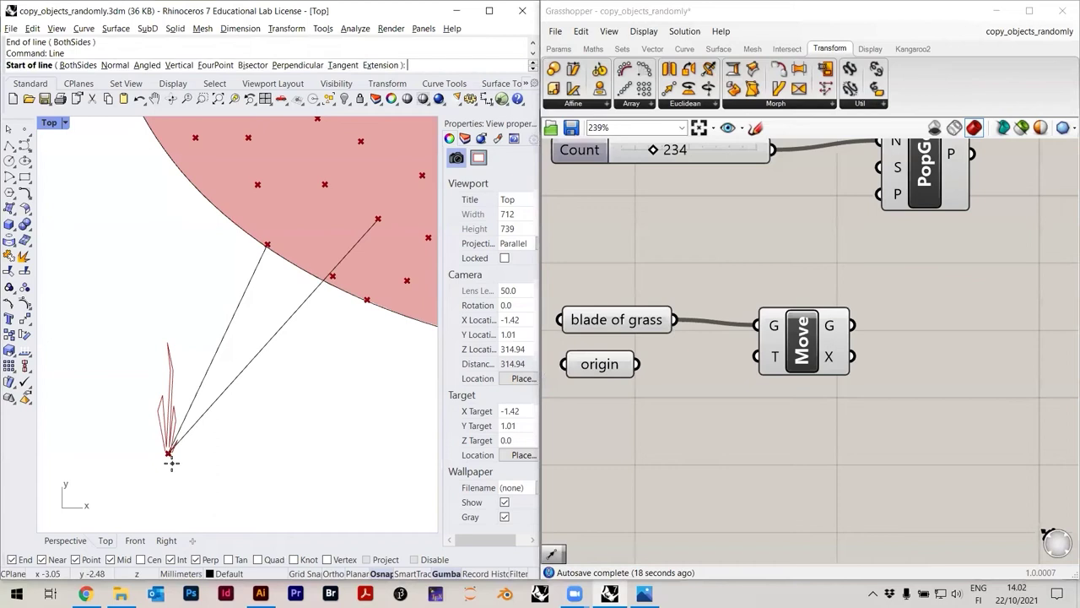
# Draw three more straight lines from the origin point to other random points on the surface
pyautogui.click(169, 453)
pyautogui.click(325, 184)
pyautogui.press('Return')
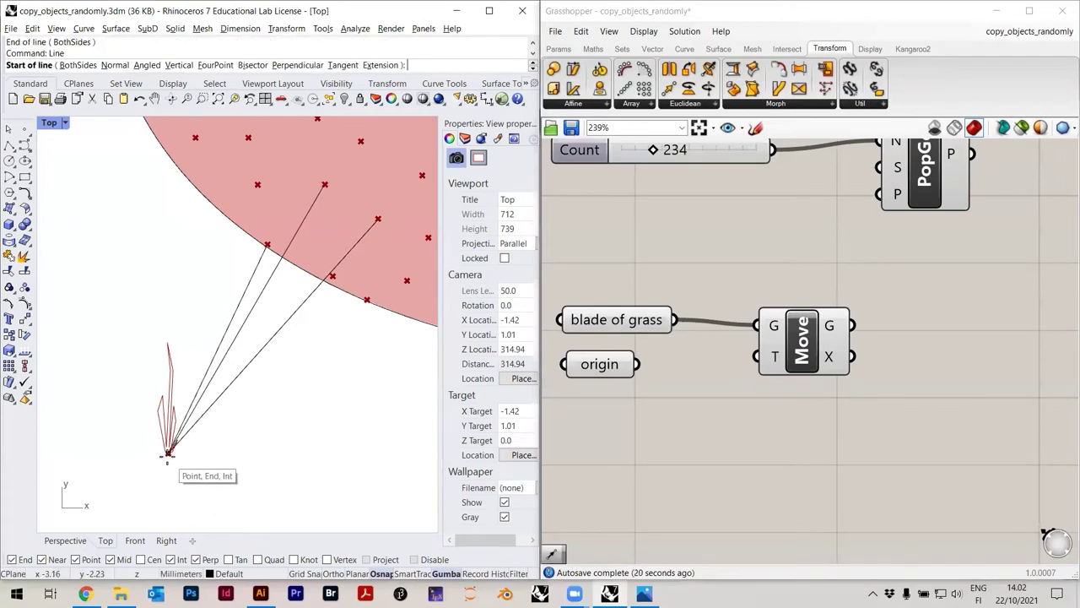
pyautogui.click(169, 453)
pyautogui.click(249, 138)
pyautogui.press('Return')
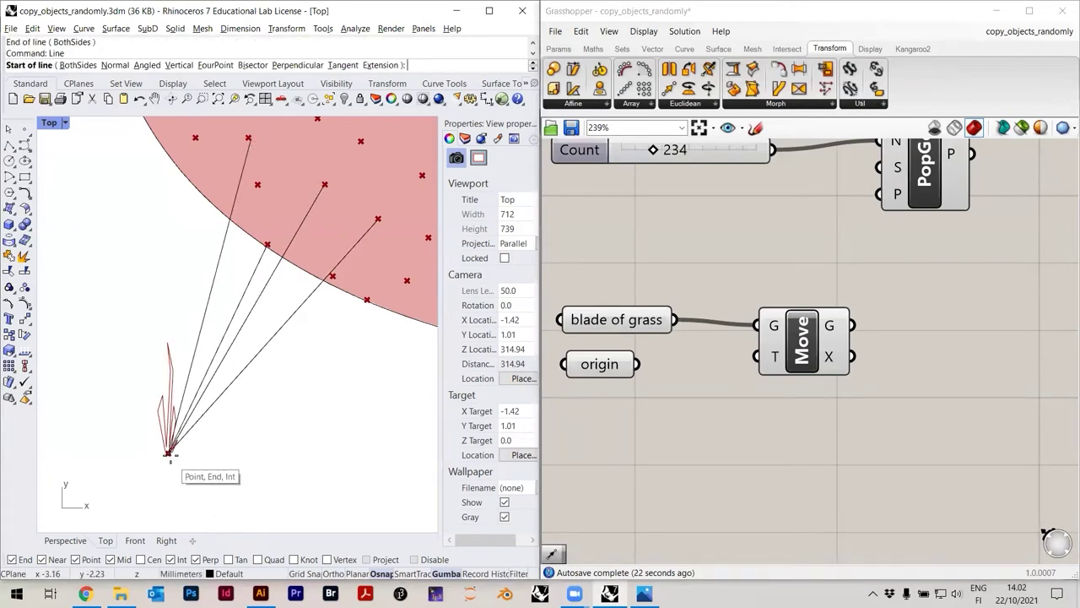
pyautogui.click(169, 453)
pyautogui.click(360, 142)
pyautogui.press('Return')
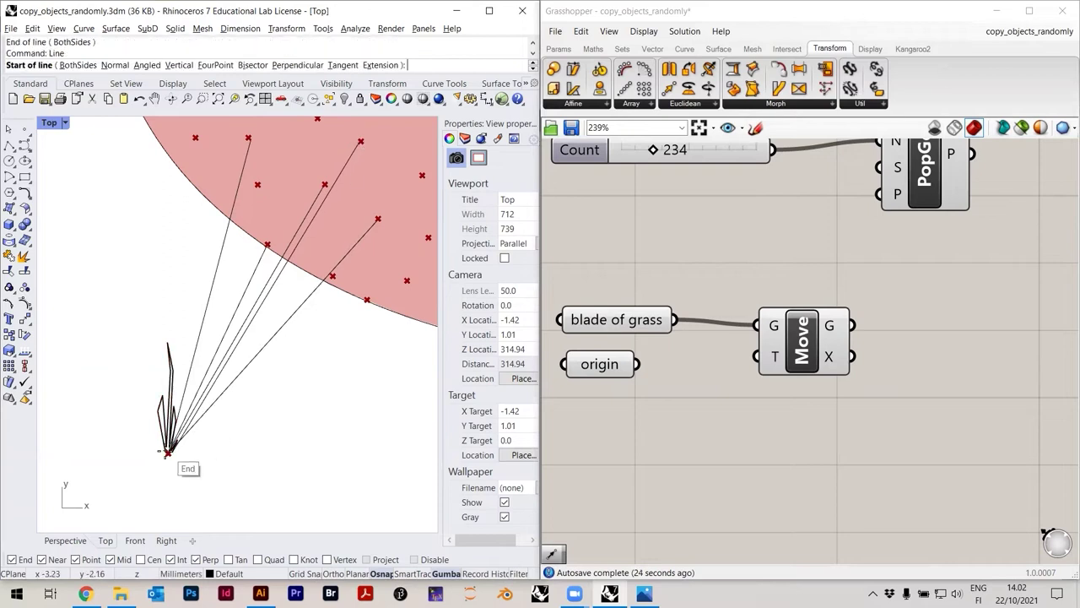
# Draw three longer lines from the origin point to random points farther inside the surface
pyautogui.click(170, 453)
pyautogui.scroll(-4, 173, 450)
pyautogui.scroll(5, 207, 316)
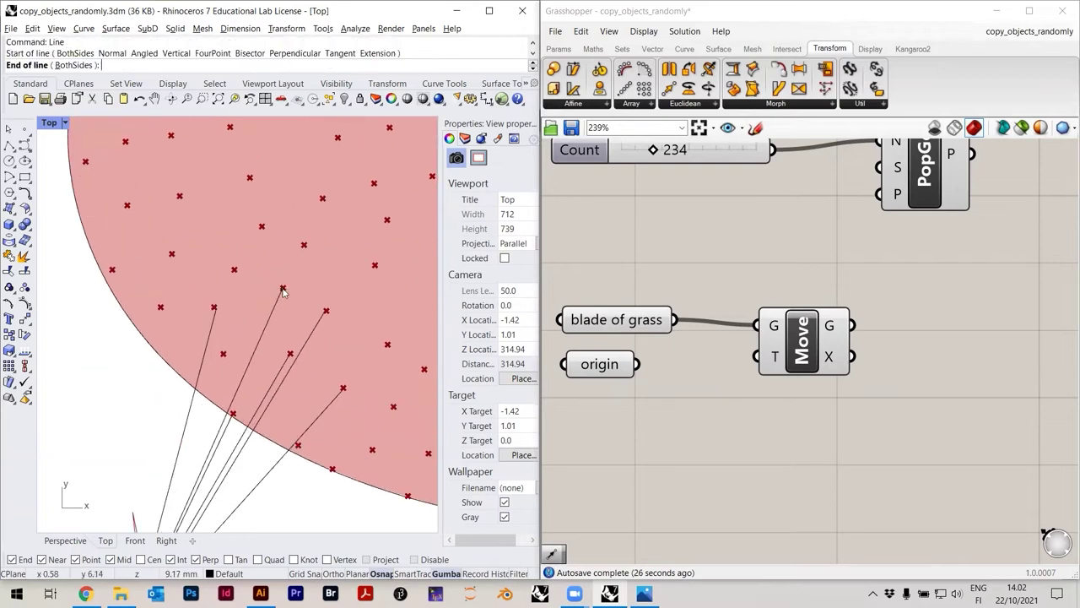
pyautogui.click(282, 287)
pyautogui.scroll(-5, 279, 262)
pyautogui.scroll(7, 215, 449)
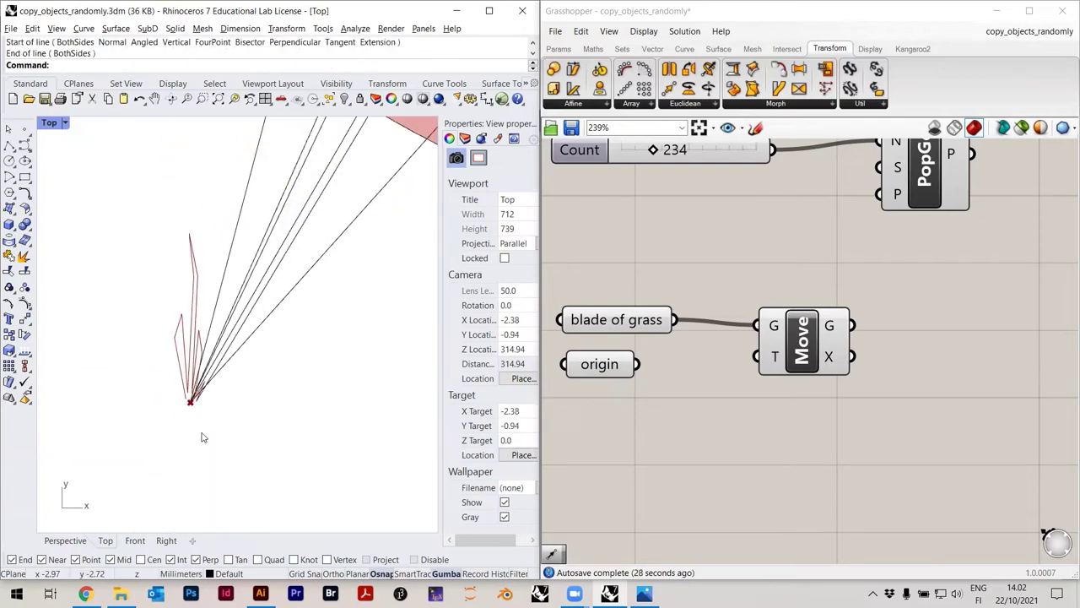
pyautogui.press('Return')
pyautogui.click(192, 404)
pyautogui.scroll(-3, 203, 430)
pyautogui.scroll(2, 230, 255)
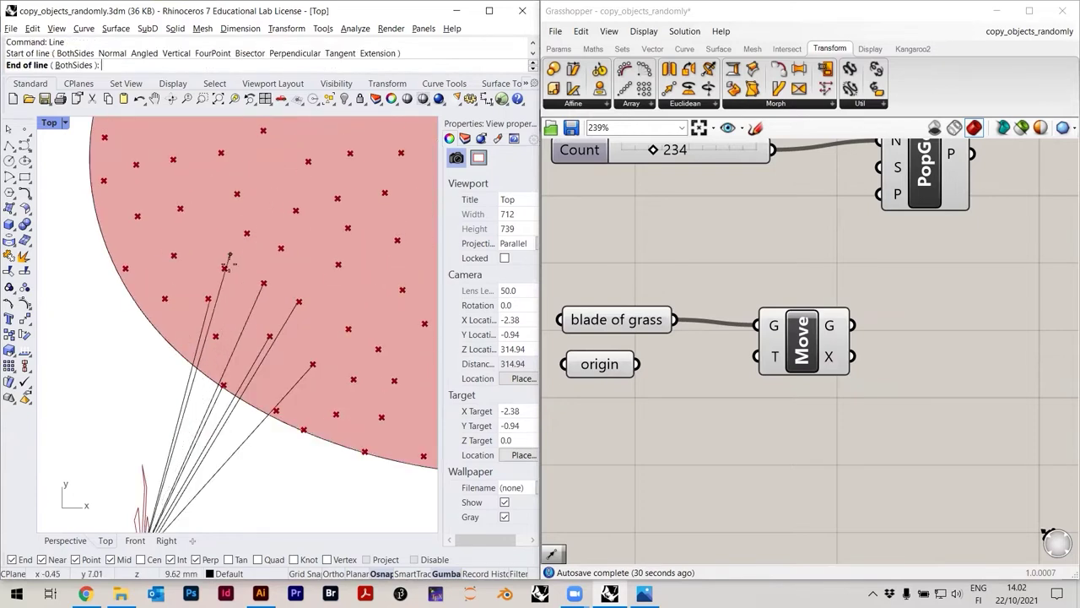
pyautogui.click(225, 268)
pyautogui.scroll(-6, 284, 211)
pyautogui.scroll(6, 211, 384)
pyautogui.press('Return')
pyautogui.click(225, 382)
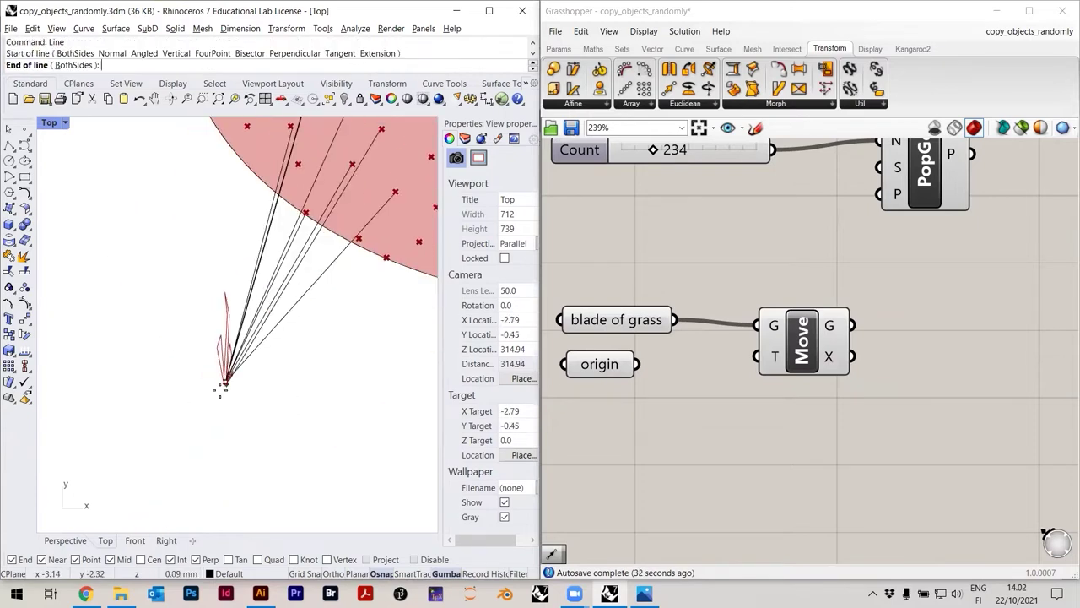
pyautogui.scroll(-3, 222, 386)
pyautogui.scroll(2, 330, 205)
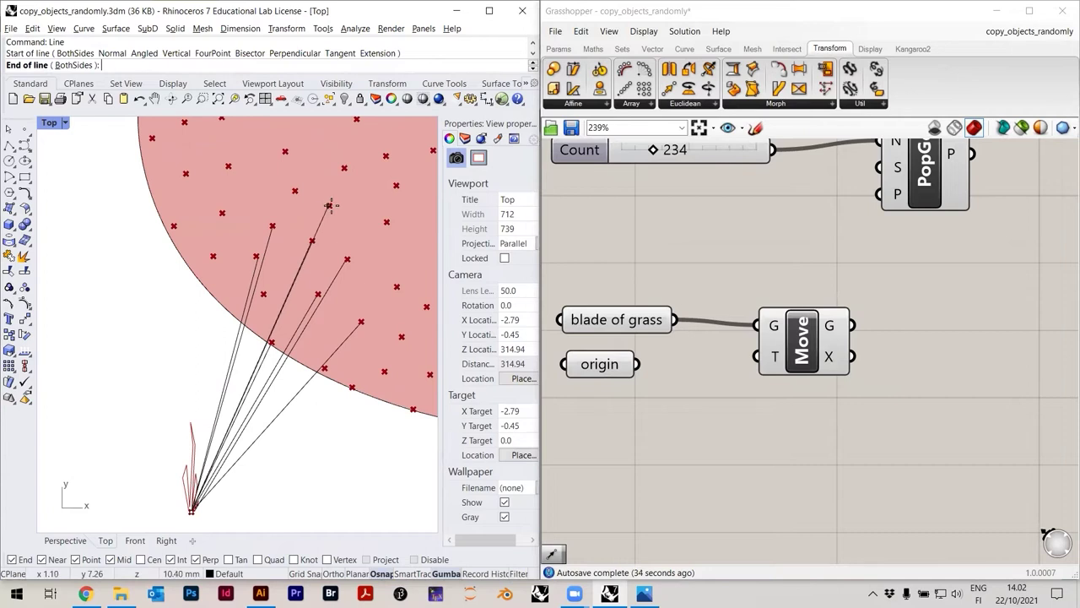
pyautogui.click(386, 156)
# Display the directions of the eight drawn lines with the Dir command, and delete the lines
pyautogui.moveTo(280, 453); pyautogui.dragTo(224, 384)
pyautogui.write('Dir')
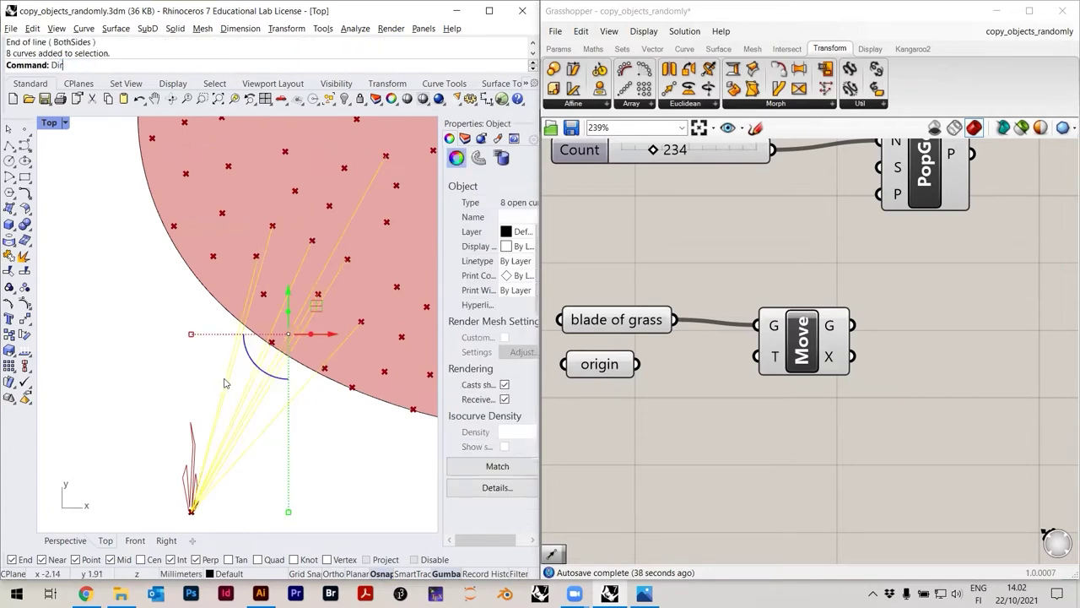
pyautogui.press('Return')
pyautogui.scroll(-2, 224, 383)
pyautogui.scroll(3, 251, 300)
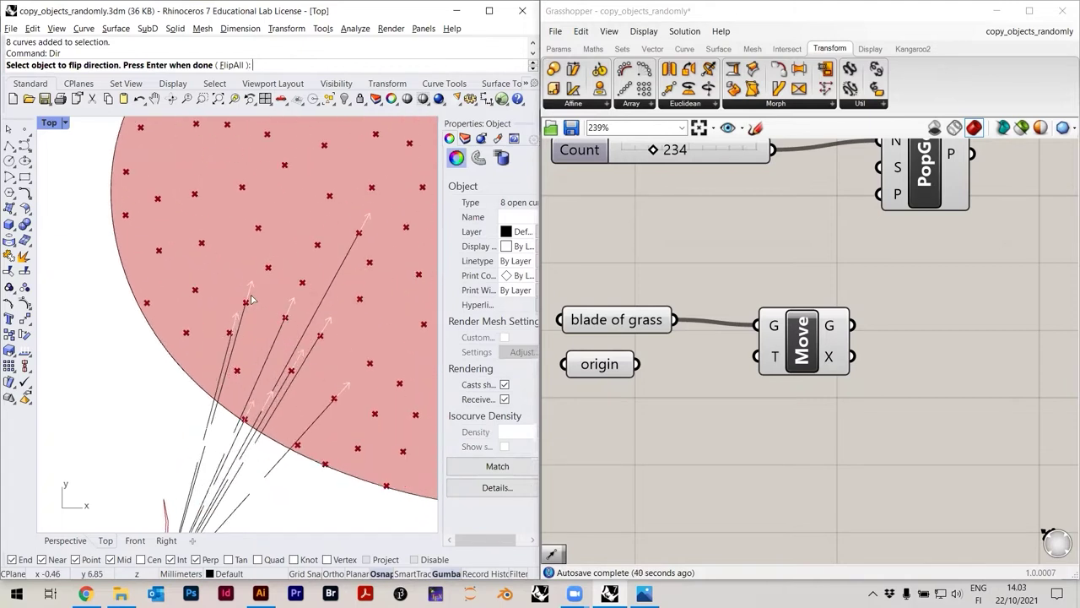
pyautogui.scroll(-2, 299, 307)
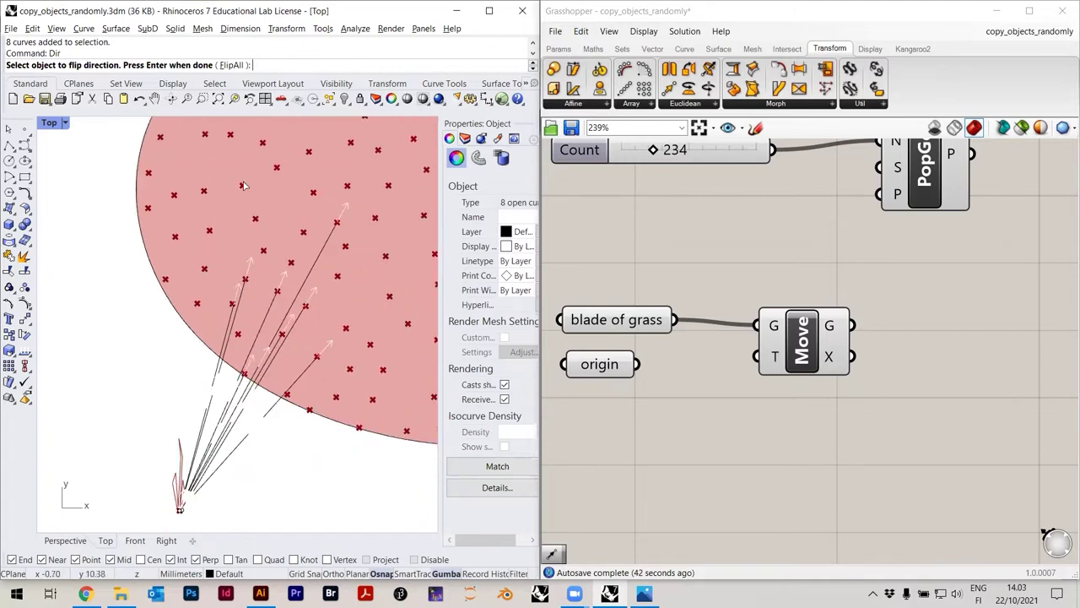
pyautogui.scroll(-2, 235, 391)
pyautogui.scroll(3, 214, 439)
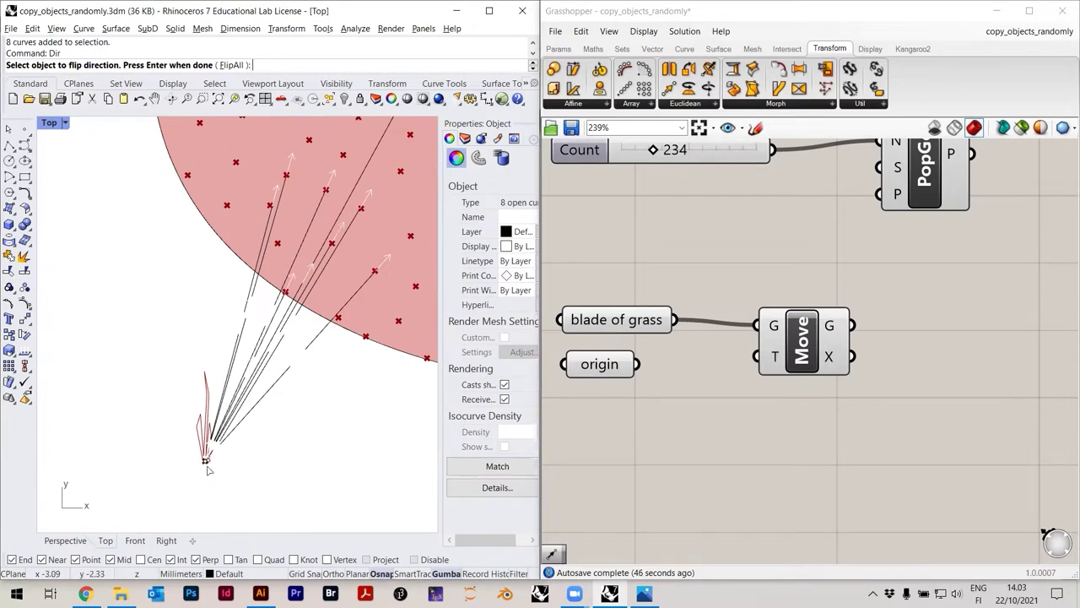
pyautogui.scroll(-1, 208, 470)
pyautogui.press('Return')
pyautogui.moveTo(287, 405); pyautogui.dragTo(233, 349)
pyautogui.press('Delete')
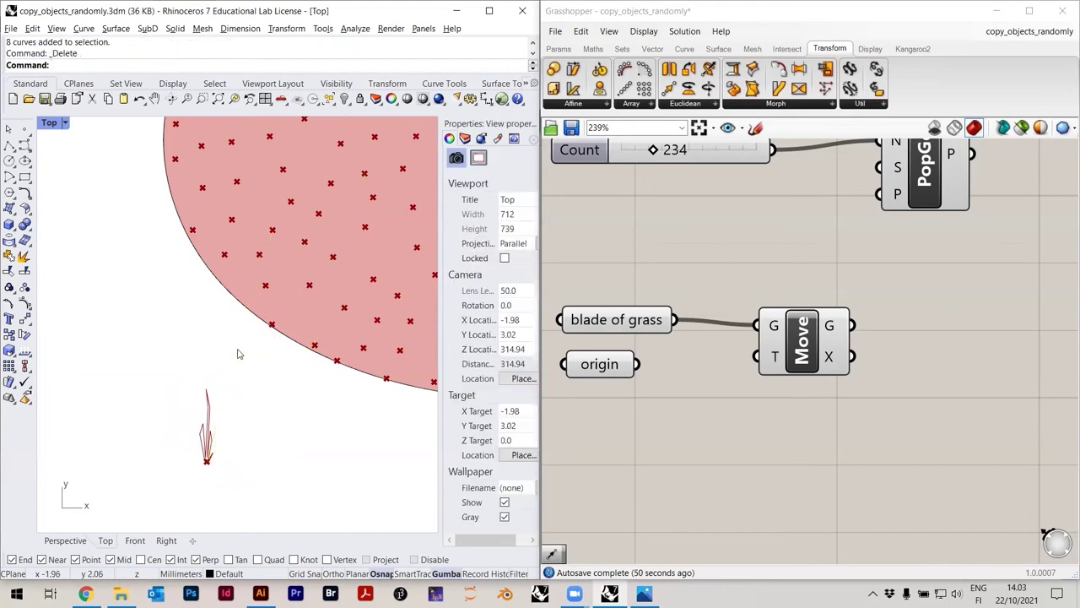
# Move the grass tuft and its point from the origin point to a random surface point, and undo the move
pyautogui.moveTo(219, 472); pyautogui.dragTo(188, 445)
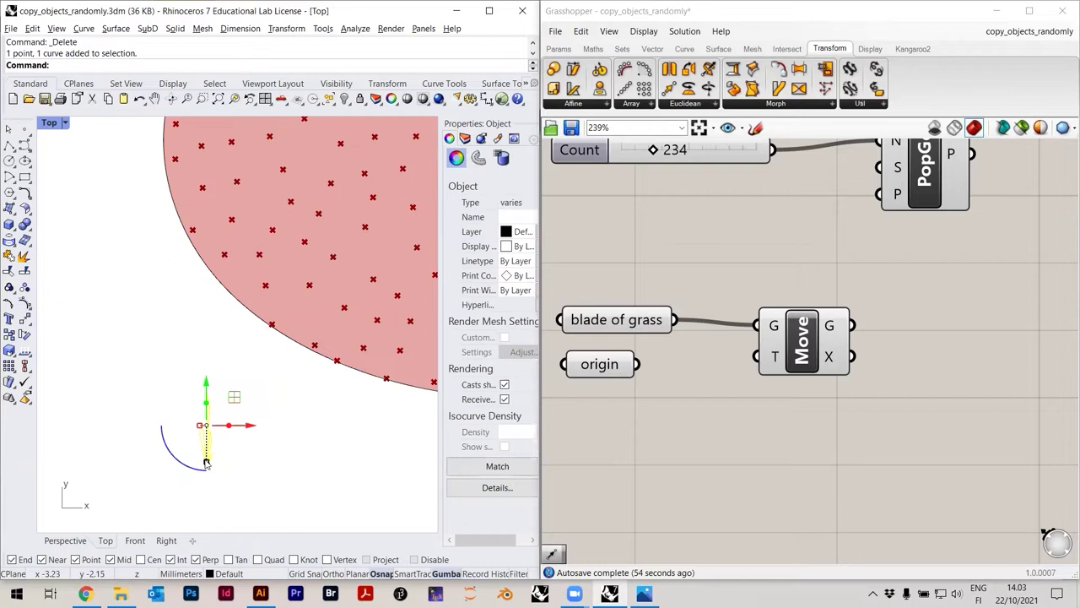
pyautogui.scroll(6, 204, 476)
pyautogui.click(251, 473)
pyautogui.moveTo(242, 478); pyautogui.dragTo(190, 400)
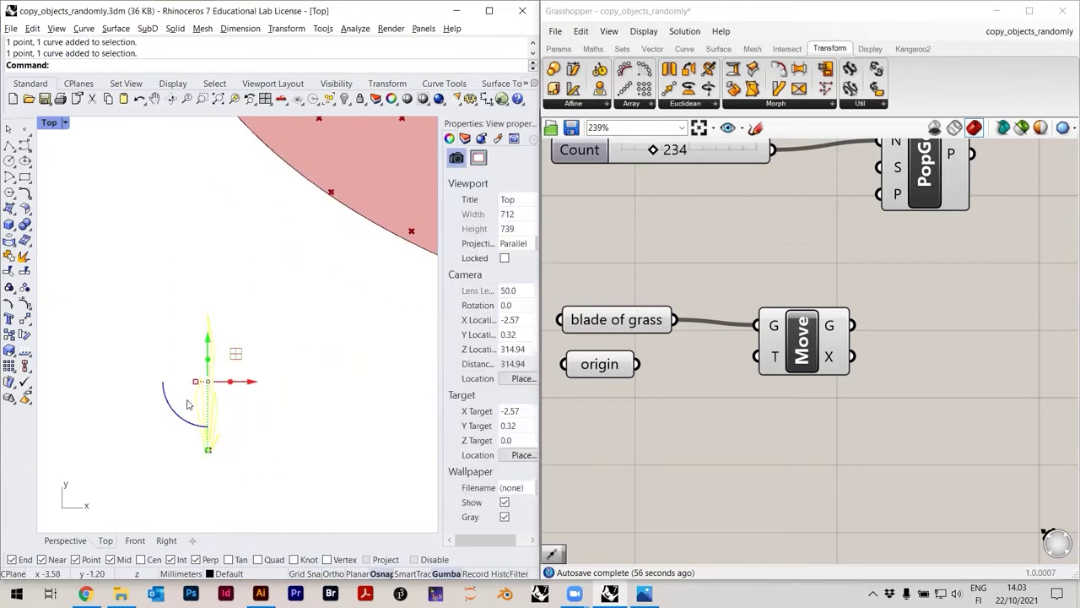
pyautogui.write('Move')
pyautogui.press('Return')
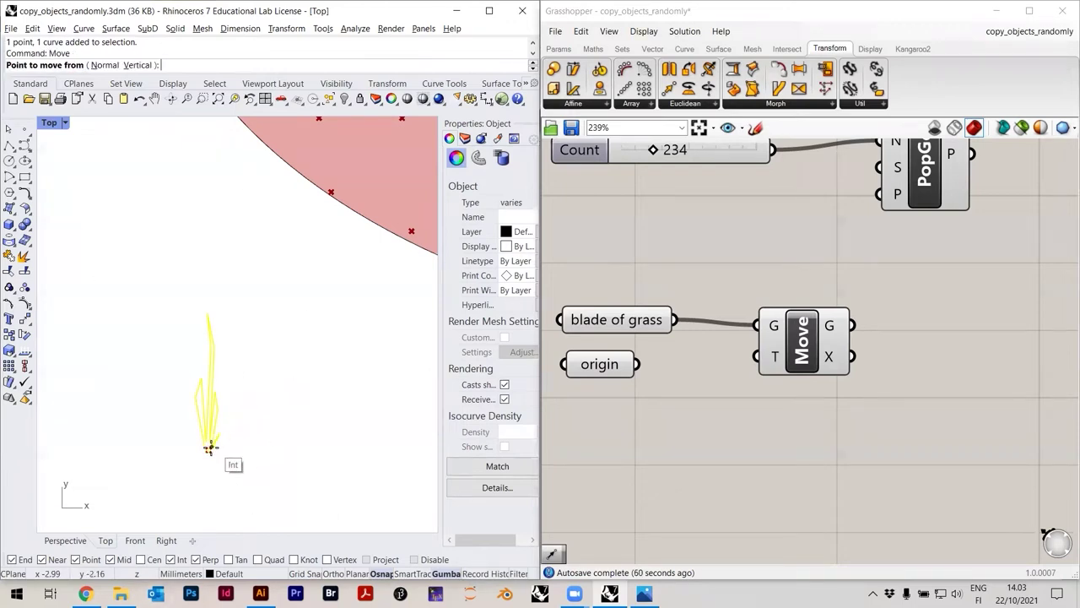
pyautogui.click(207, 451)
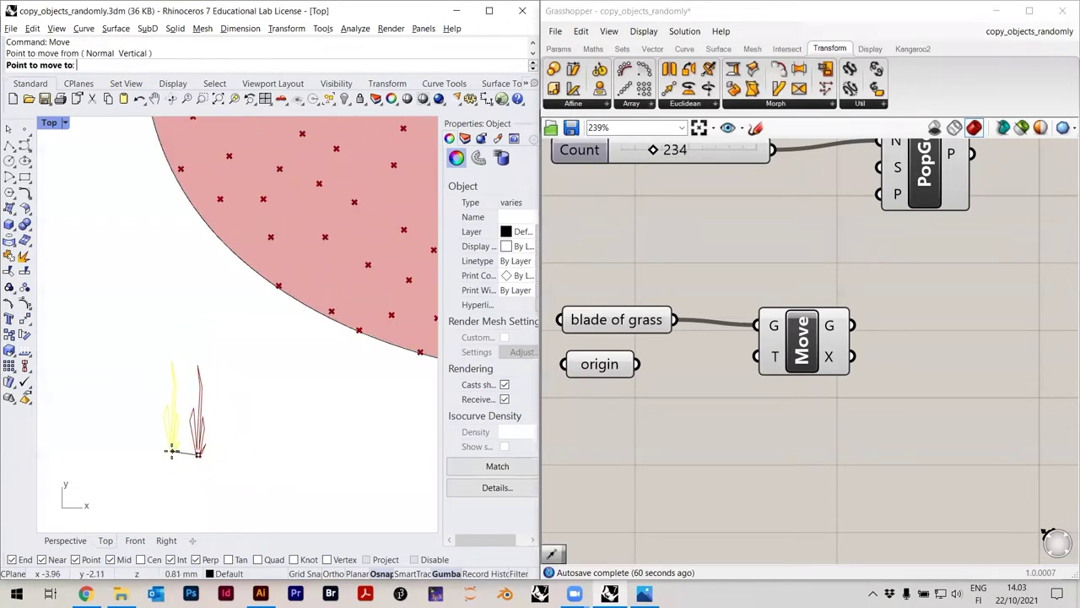
pyautogui.scroll(8, 170, 455)
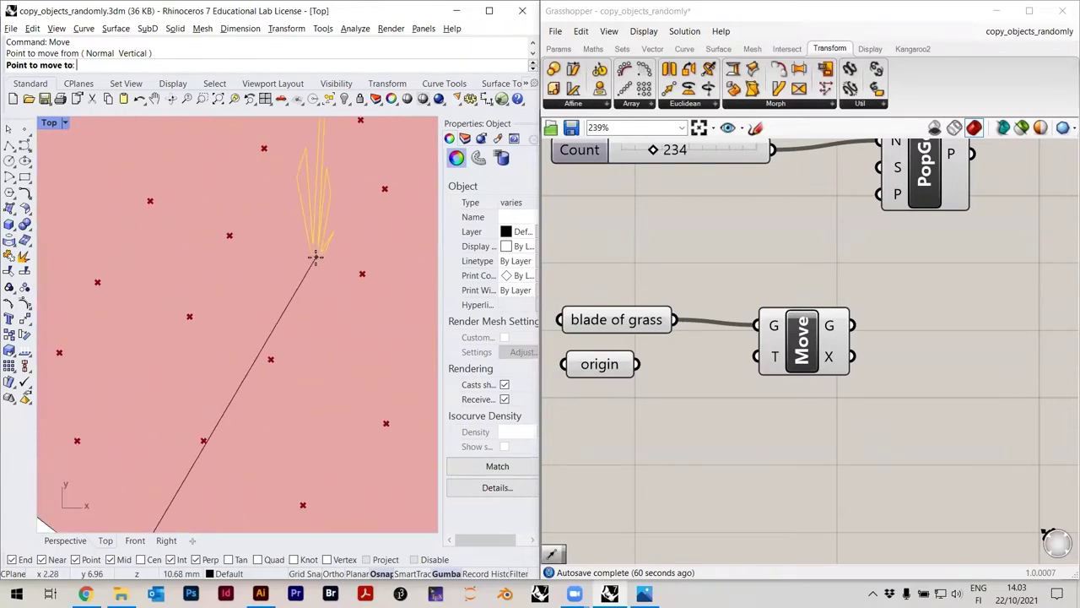
pyautogui.click(362, 272)
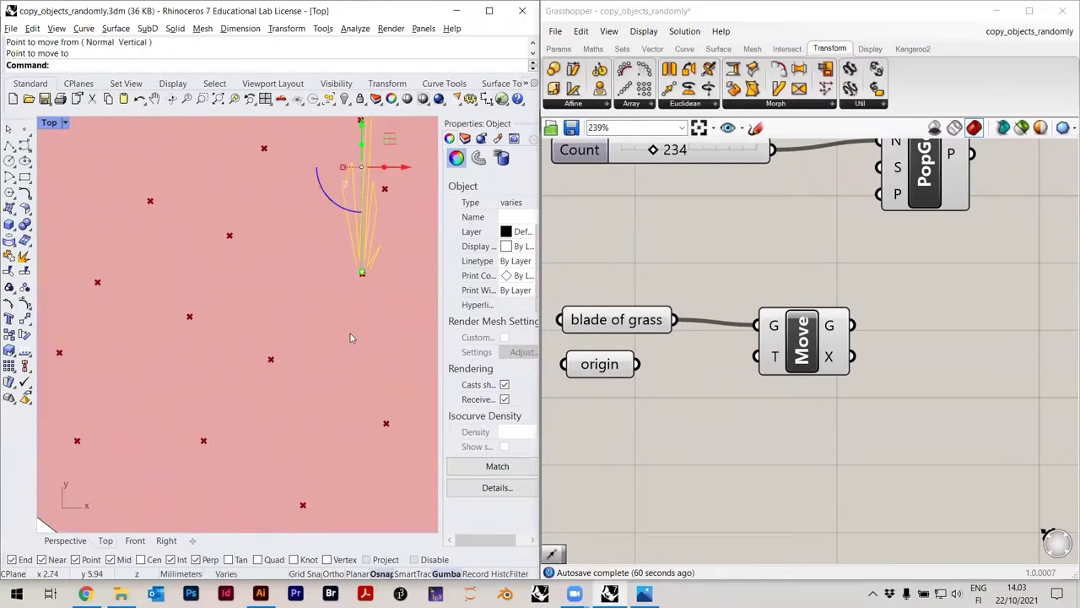
pyautogui.press('Escape')
pyautogui.scroll(-5, 347, 336)
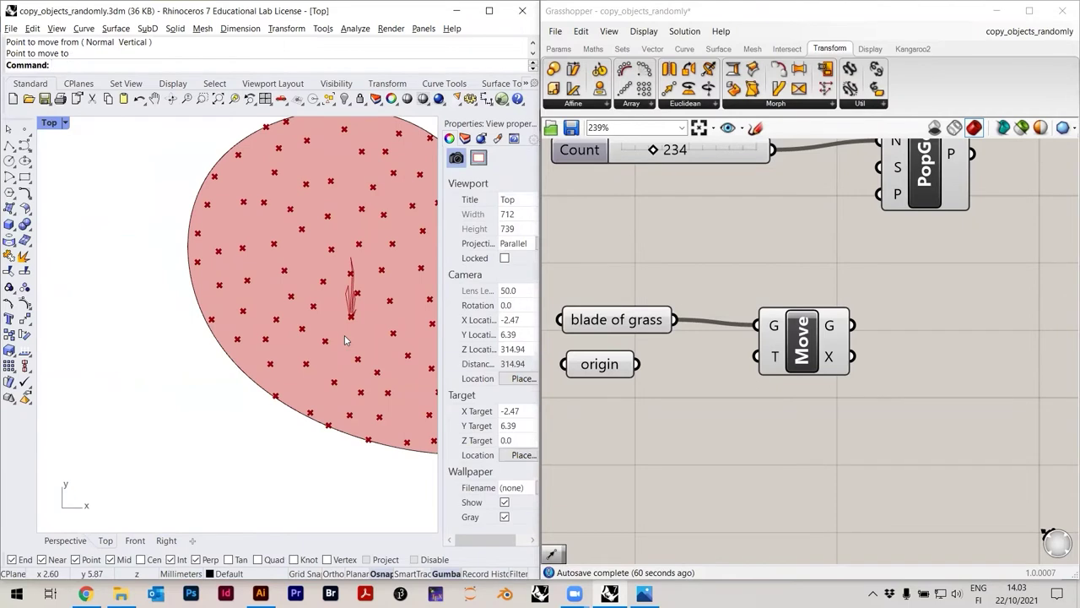
pyautogui.hotkey('ctrl', 'z')
pyautogui.press('Escape')
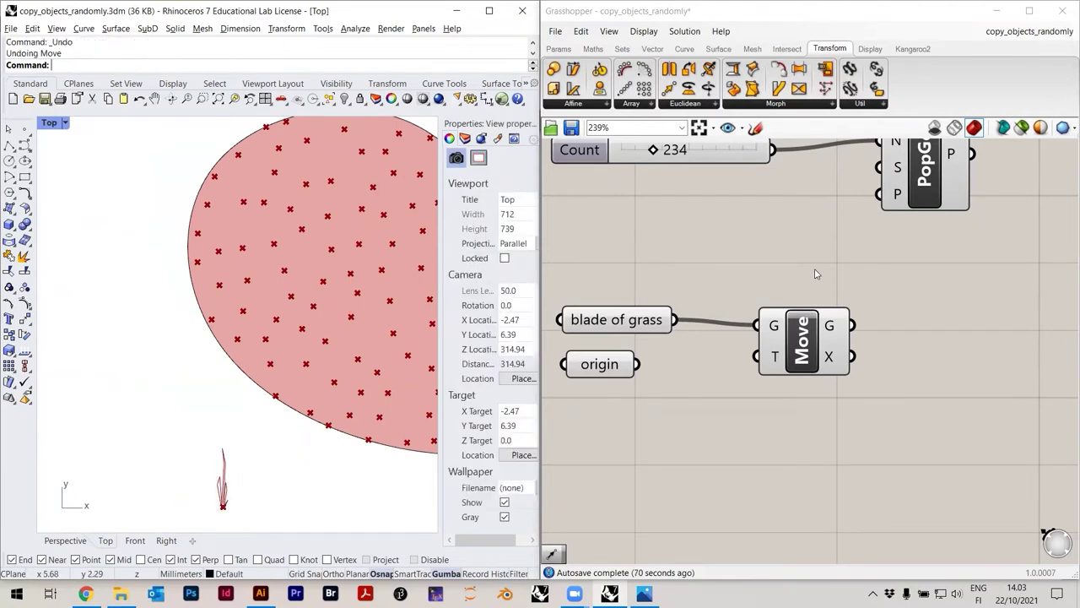
# Add a Vector 2Pt component to the Grasshopper canvas below the Move component
pyautogui.scroll(-3, 880, 247)
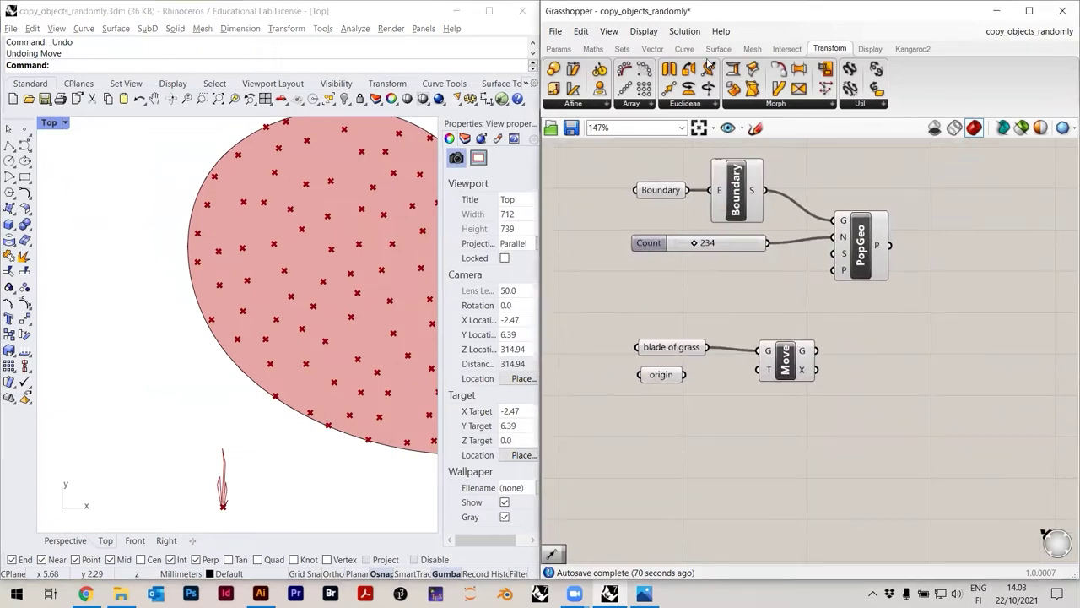
pyautogui.click(658, 50)
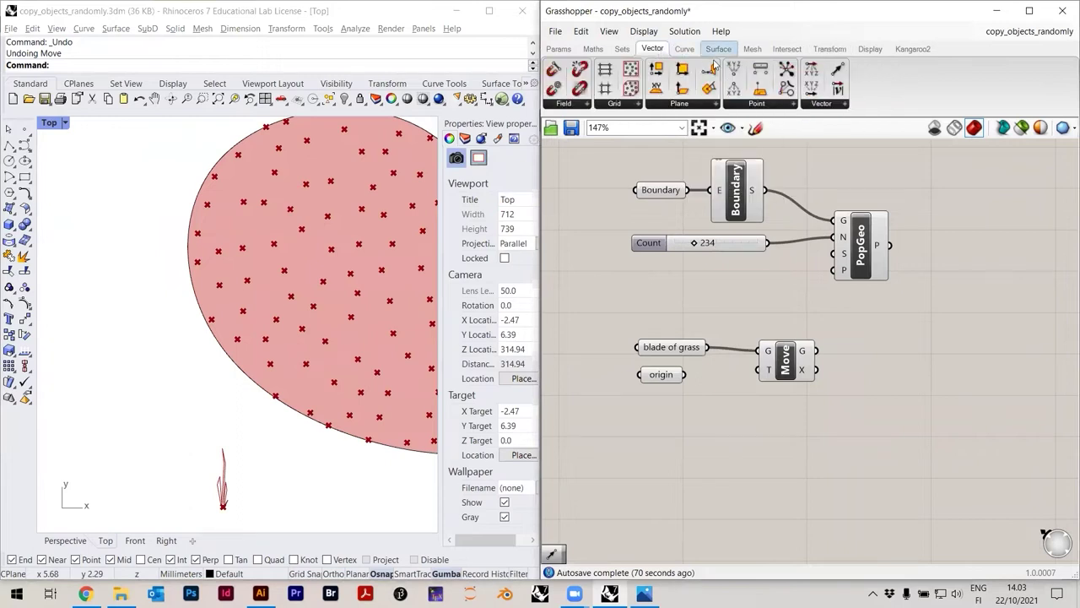
pyautogui.click(780, 103)
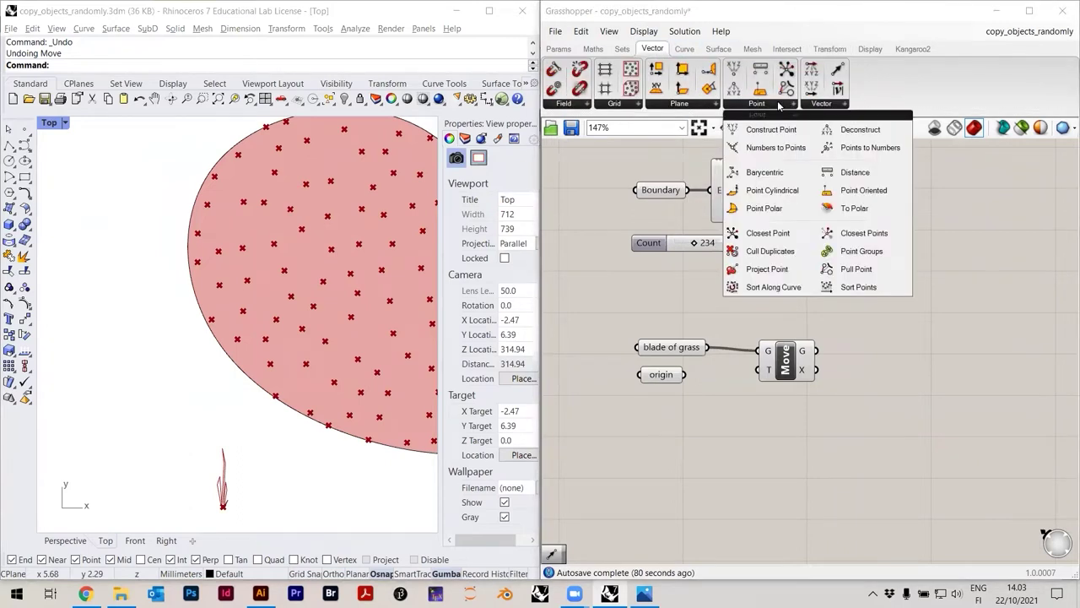
pyautogui.click(831, 104)
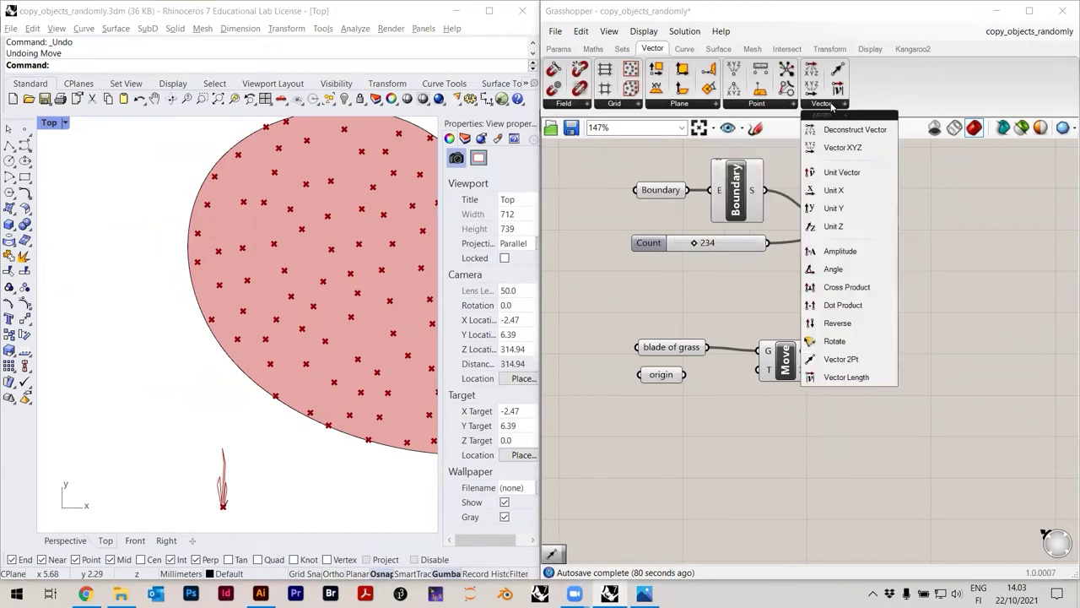
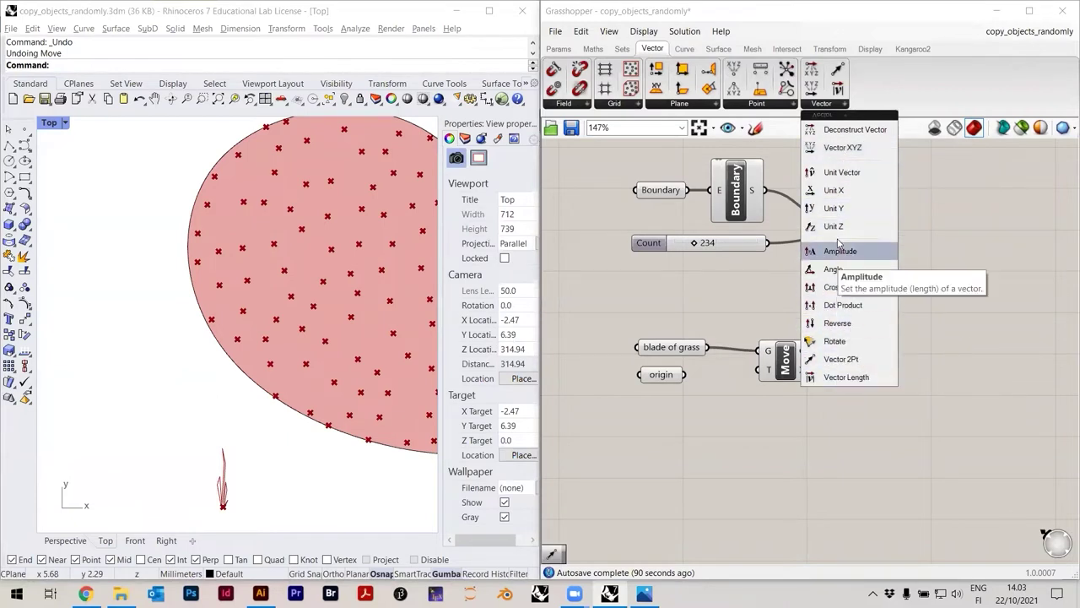
pyautogui.click(838, 360)
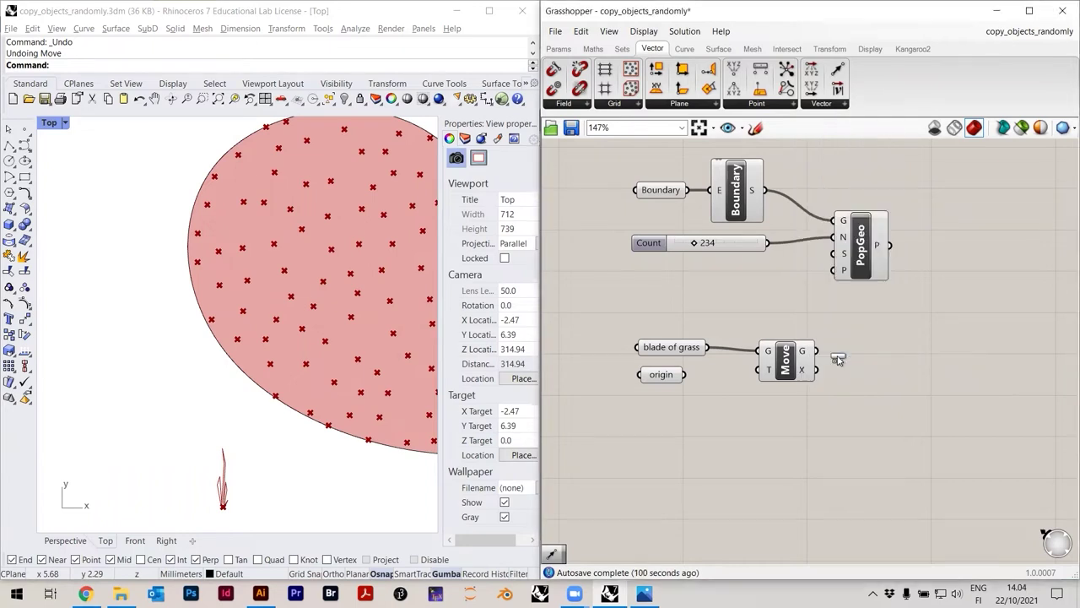
pyautogui.click(763, 432)
pyautogui.scroll(1, 795, 363)
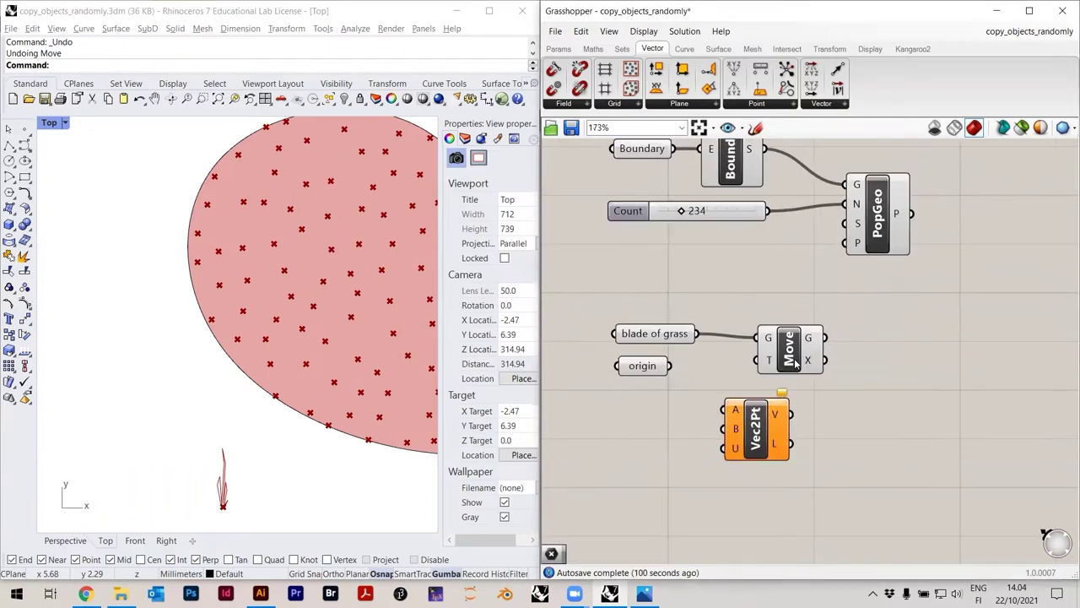
# Connect the origin parameter to the Vec2Pt component's A input and arrange Vec2Pt and Move with more space between them
pyautogui.scroll(2, 796, 363)
pyautogui.moveTo(634, 339); pyautogui.dragTo(722, 378)
pyautogui.moveTo(827, 328); pyautogui.dragTo(891, 325)
pyautogui.moveTo(731, 380); pyautogui.dragTo(761, 364)
pyautogui.click(826, 399)
# Check the population points output by PopGeo and highlight them in the viewport
pyautogui.scroll(-2, 720, 398)
pyautogui.moveTo(772, 328); pyautogui.dragTo(746, 391, button='right')
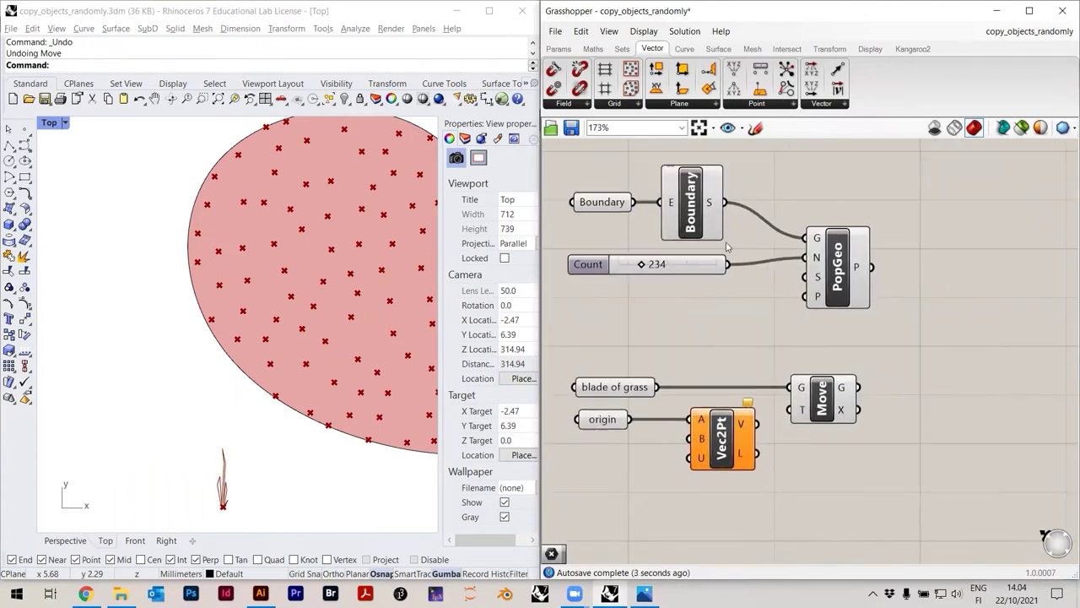
pyautogui.moveTo(863, 271)
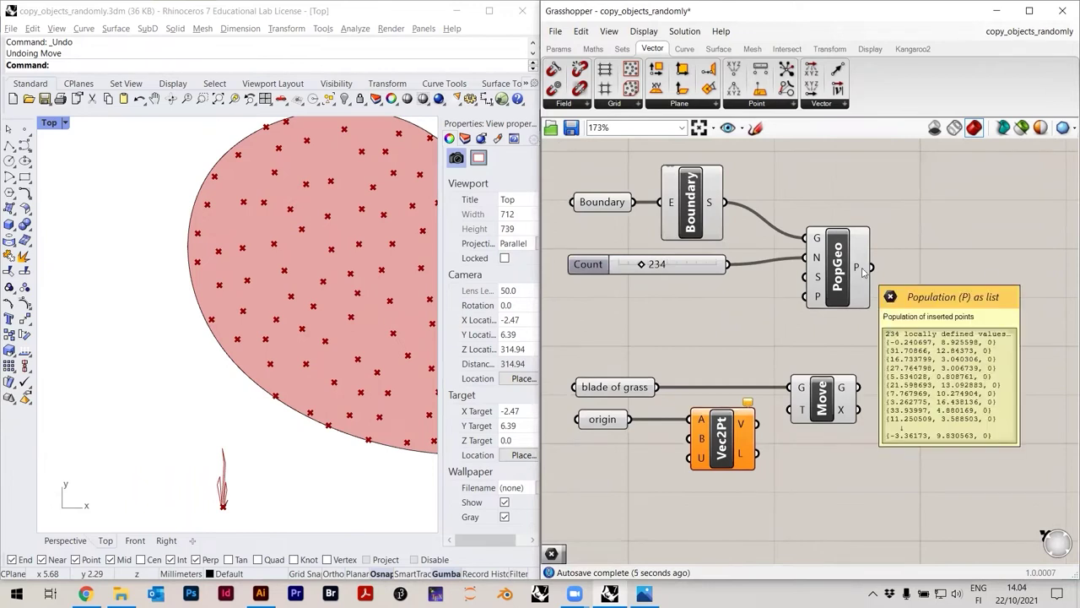
pyautogui.scroll(-1, 863, 271)
pyautogui.click(838, 272)
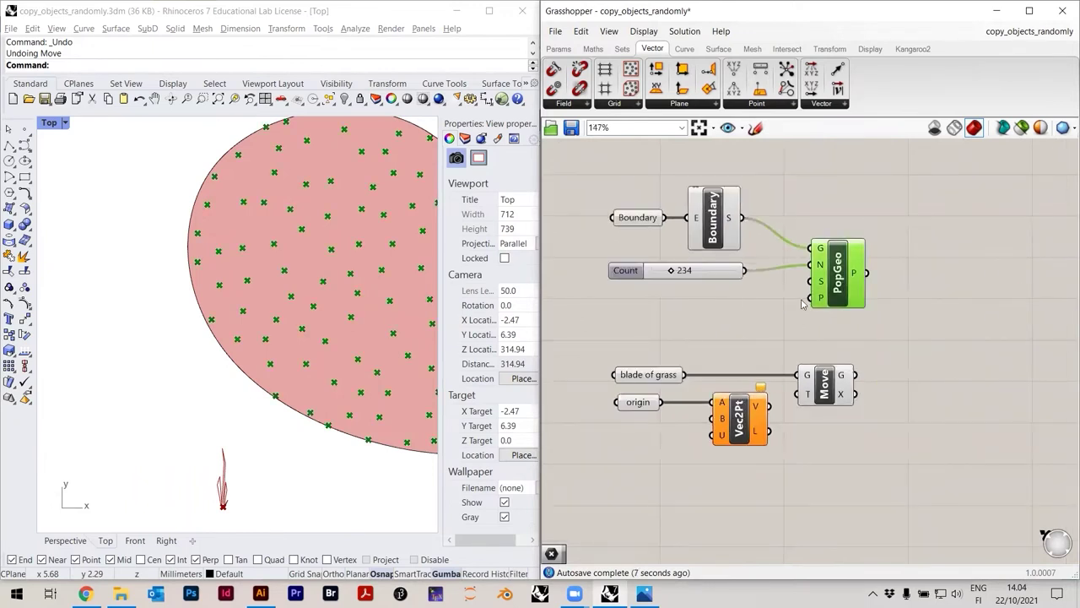
# Shift the Move, Vec2Pt and parameter components away from PopGeo and connect PopGeo's P output to Vec2Pt's B input
pyautogui.scroll(-2, 194, 266)
pyautogui.moveTo(895, 460); pyautogui.dragTo(549, 355)
pyautogui.scroll(-2, 613, 350)
pyautogui.moveTo(769, 381); pyautogui.dragTo(882, 383)
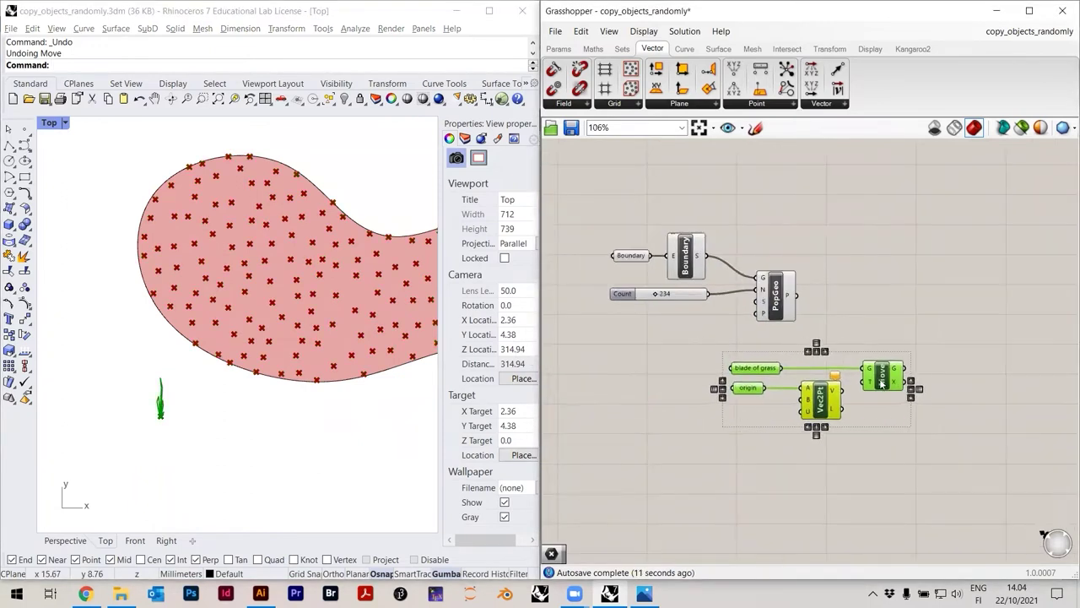
pyautogui.click(845, 295)
pyautogui.scroll(3, 817, 311)
pyautogui.moveTo(785, 288); pyautogui.dragTo(797, 444)
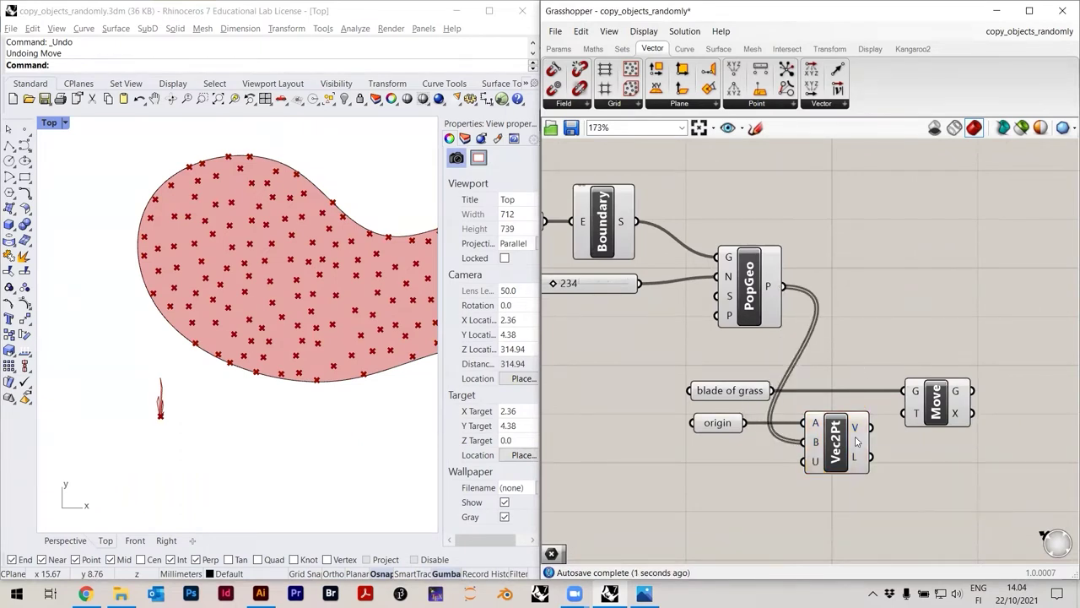
# Add a Panel beside the Move component and connect Vec2Pt's V output to it
pyautogui.moveTo(858, 434)
pyautogui.scroll(4, 960, 466)
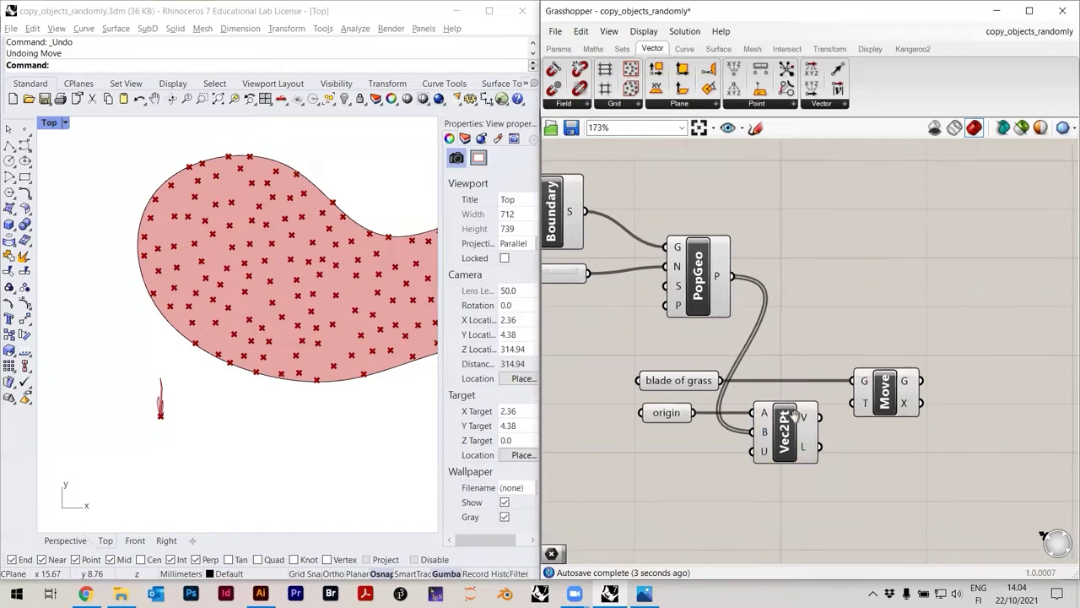
pyautogui.doubleClick(798, 227)
pyautogui.write('panel')
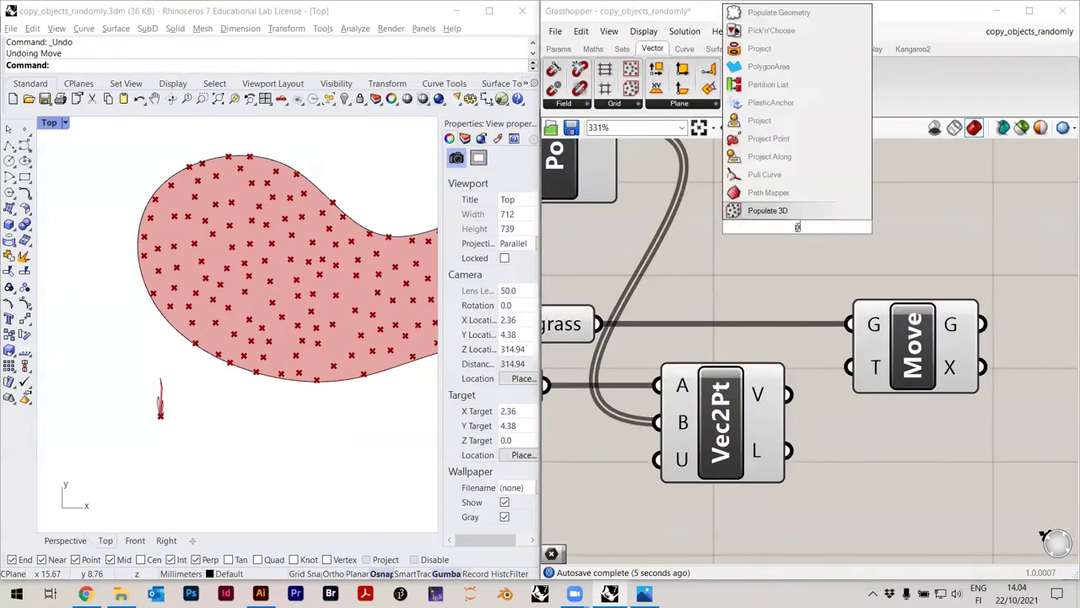
pyautogui.click(763, 210)
pyautogui.scroll(-4, 751, 234)
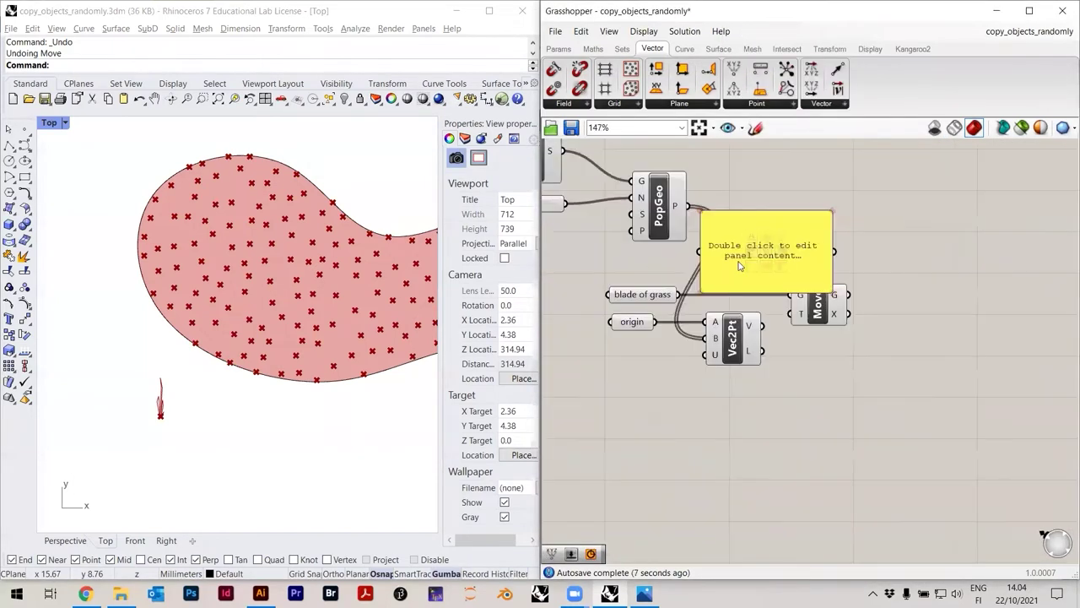
pyautogui.moveTo(751, 244); pyautogui.dragTo(961, 327)
pyautogui.moveTo(763, 326); pyautogui.dragTo(901, 344)
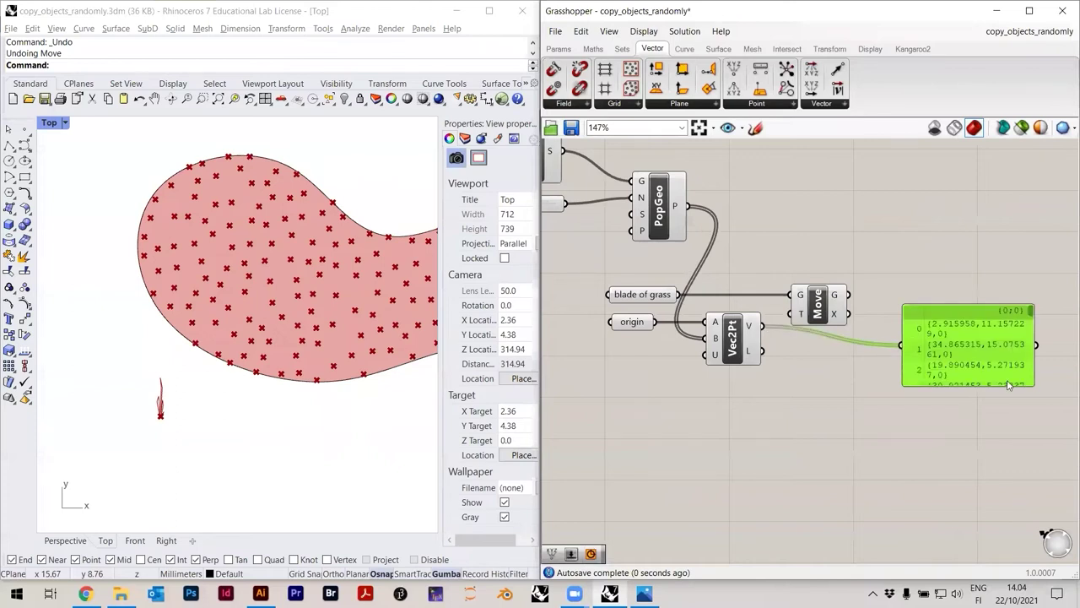
# Enlarge the panel to read the list of vectors, and delete the panel
pyautogui.moveTo(1027, 381); pyautogui.dragTo(1060, 451)
pyautogui.scroll(-3, 686, 290)
pyautogui.scroll(3, 847, 361)
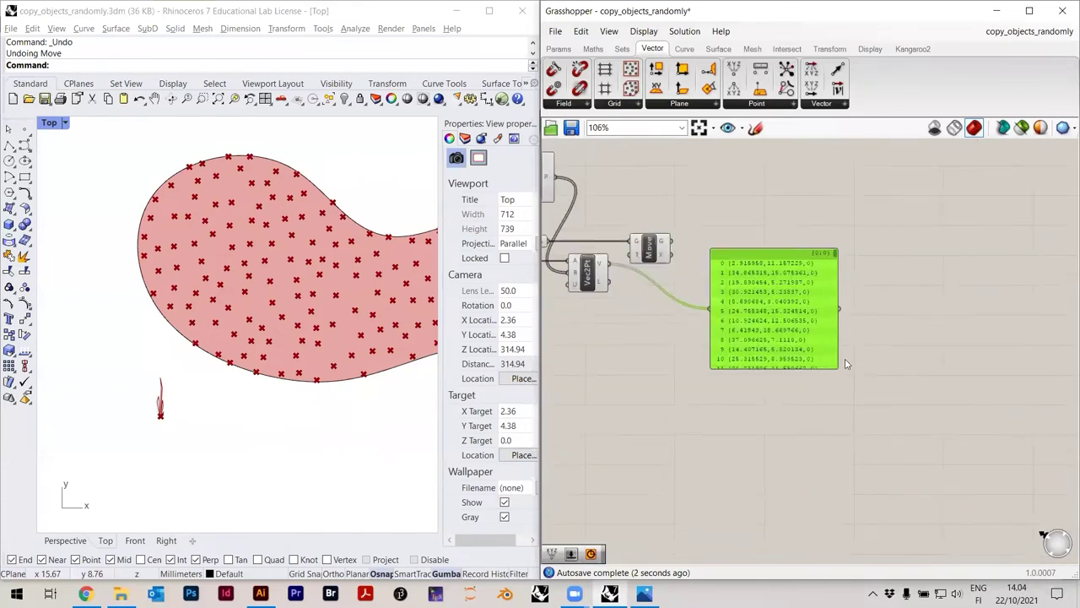
pyautogui.moveTo(834, 371); pyautogui.dragTo(908, 432)
pyautogui.moveTo(903, 220)
pyautogui.mouseDown()
pyautogui.moveTo(904, 399)
pyautogui.moveTo(895, 208)
pyautogui.mouseUp()
pyautogui.click(838, 331)
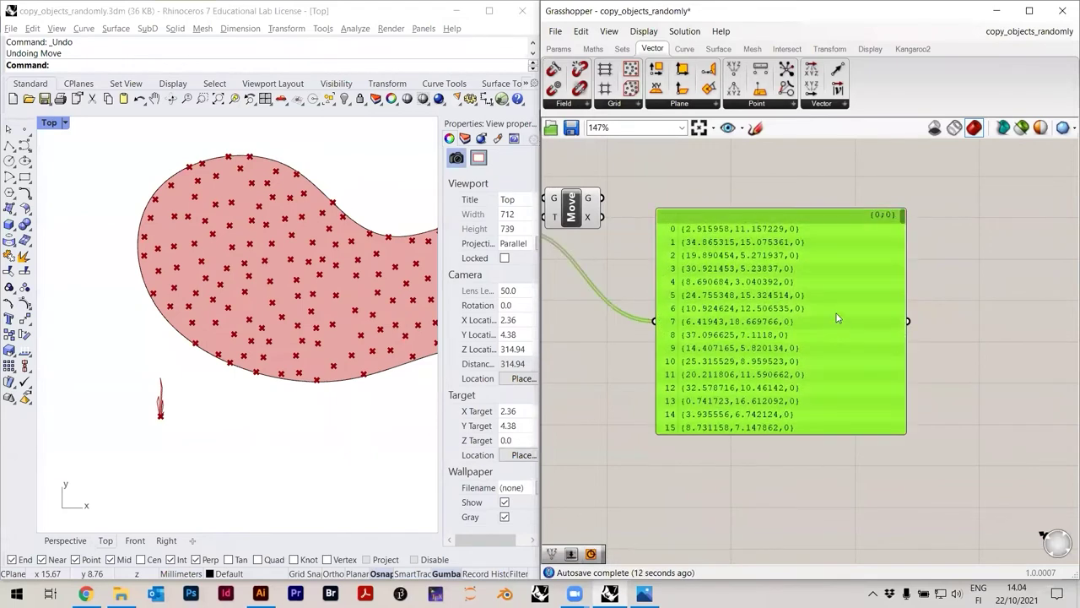
pyautogui.press('Delete')
# Reposition the Move component and connect Vec2Pt's V output to its T input
pyautogui.scroll(-2, 878, 318)
pyautogui.moveTo(638, 200); pyautogui.dragTo(768, 288, button='right')
pyautogui.scroll(4, 767, 287)
pyautogui.moveTo(855, 386); pyautogui.dragTo(858, 345)
pyautogui.click(849, 427)
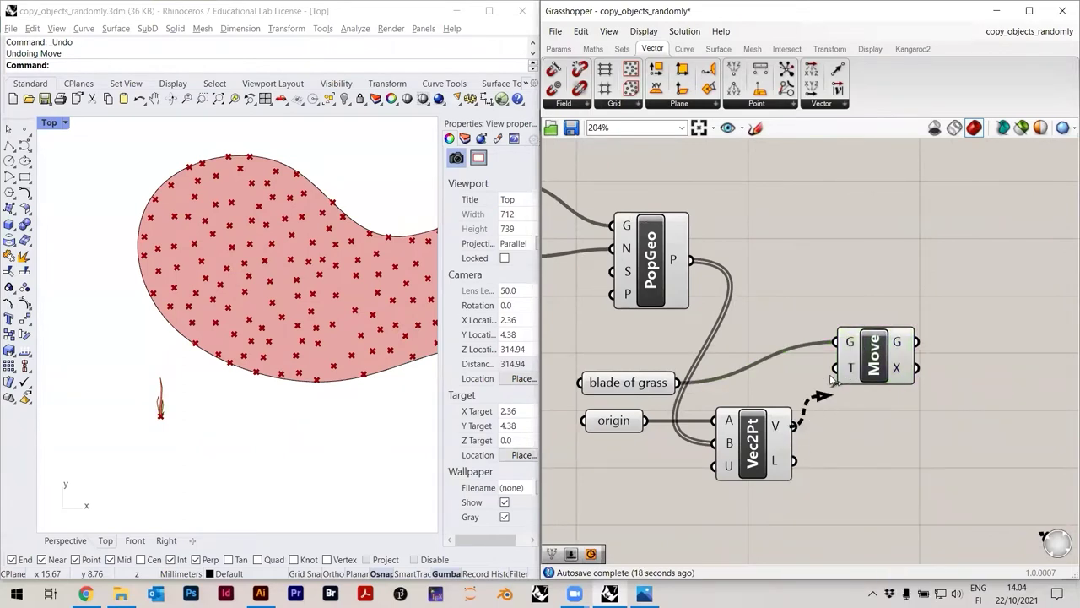
pyautogui.moveTo(833, 380); pyautogui.dragTo(837, 369)
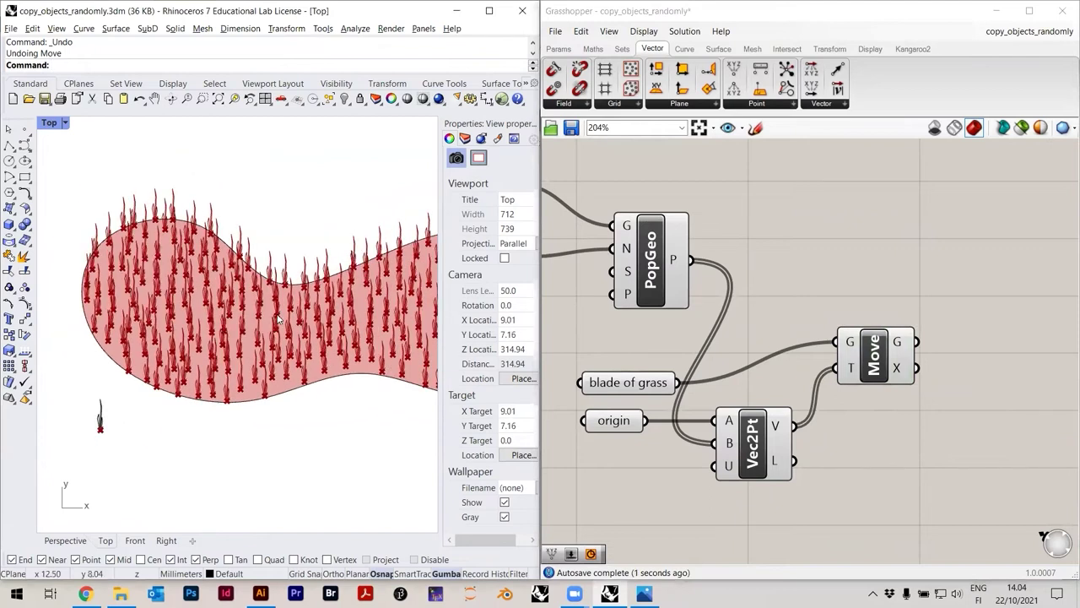
# Bake the Move component's grass copies into Rhino as a group, with colour by layer
pyautogui.scroll(5, 187, 340)
pyautogui.scroll(-4, 188, 340)
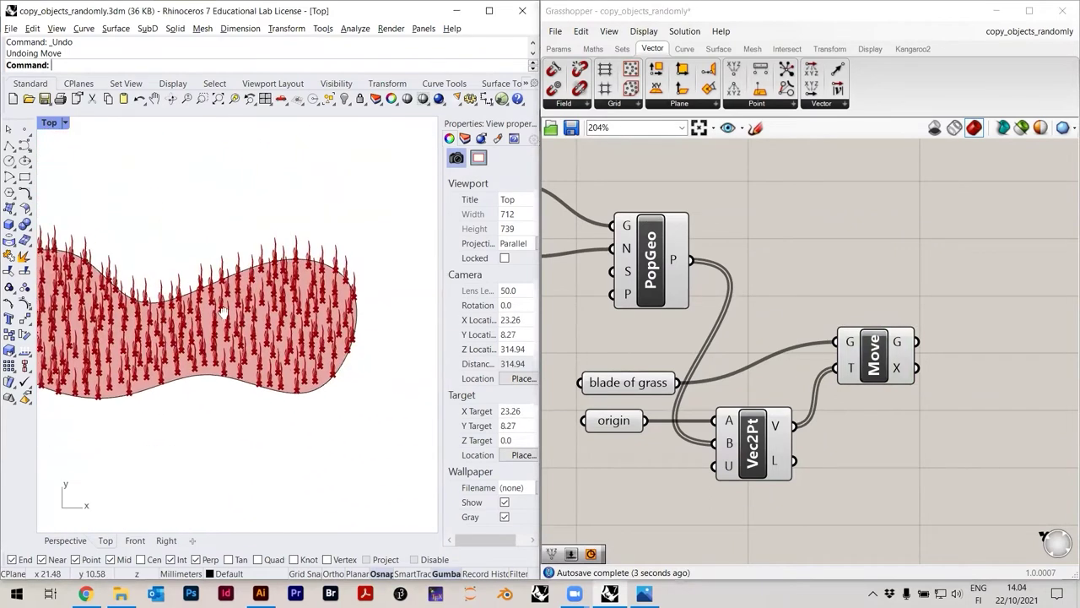
pyautogui.scroll(5, 266, 338)
pyautogui.scroll(-5, 266, 337)
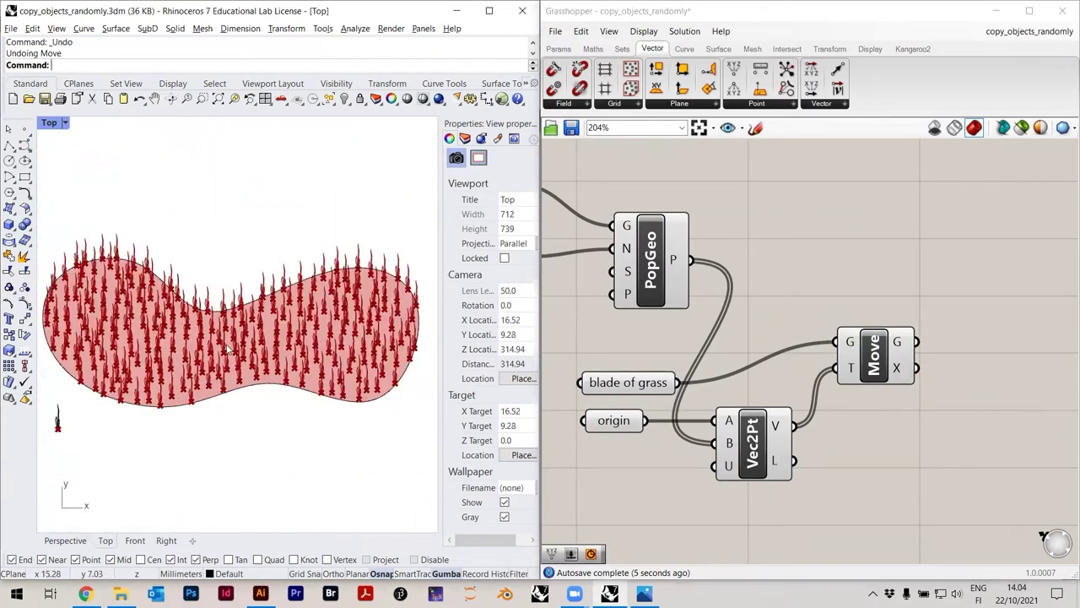
pyautogui.scroll(3, 196, 340)
pyautogui.moveTo(196, 340); pyautogui.dragTo(158, 344, button='right')
pyautogui.click(882, 358)
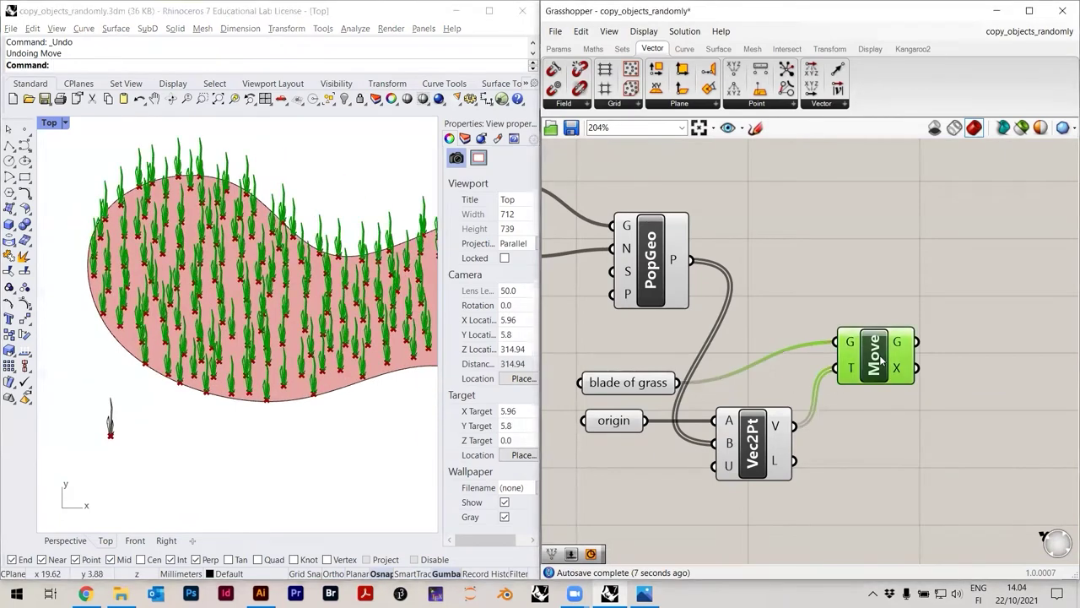
pyautogui.rightClick(882, 358)
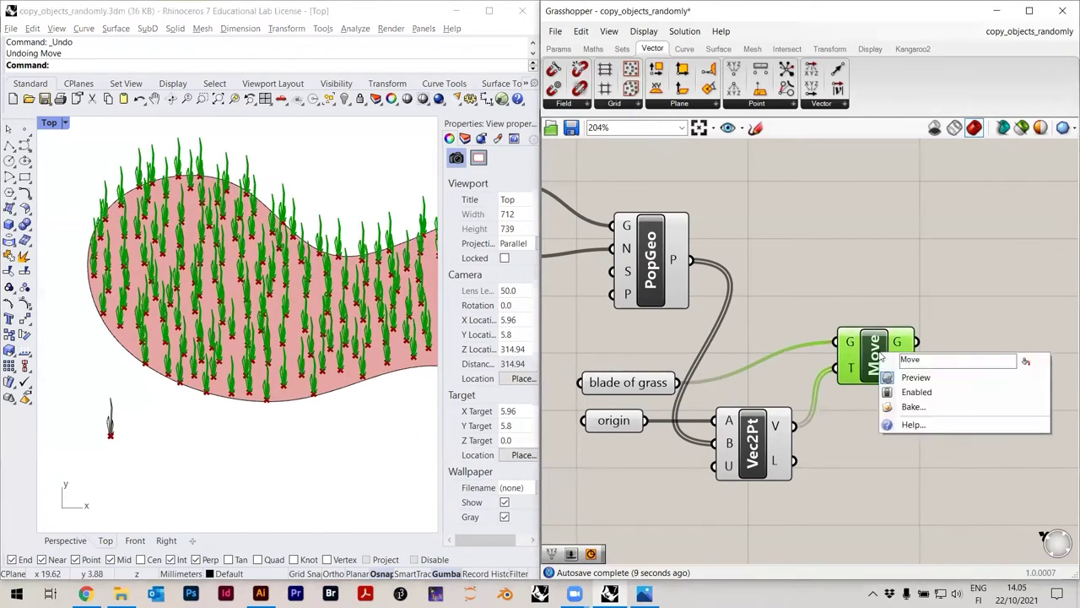
pyautogui.click(912, 410)
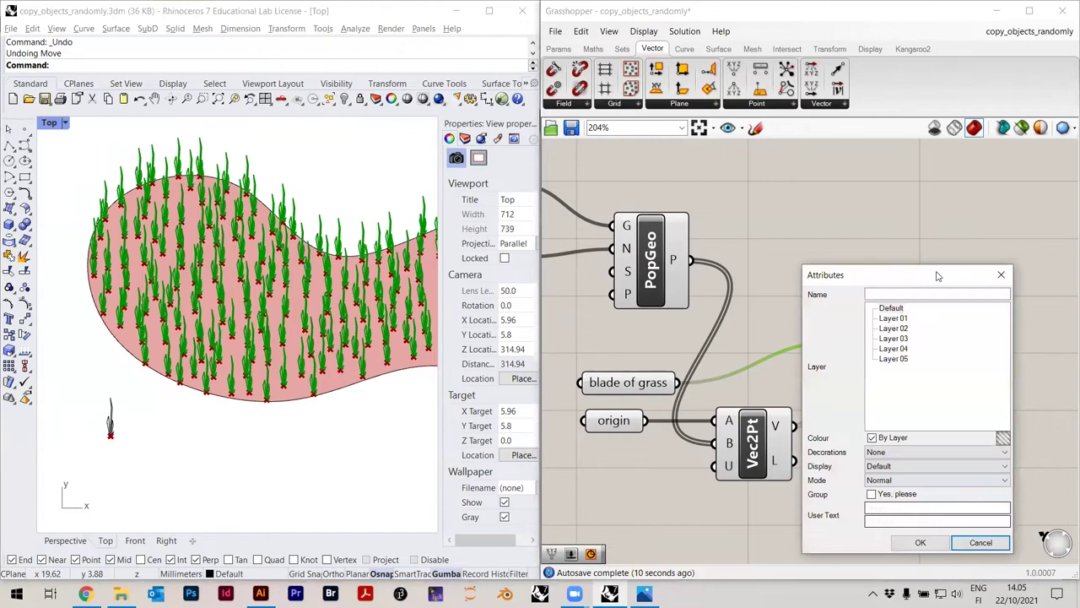
pyautogui.moveTo(937, 276); pyautogui.dragTo(983, 174)
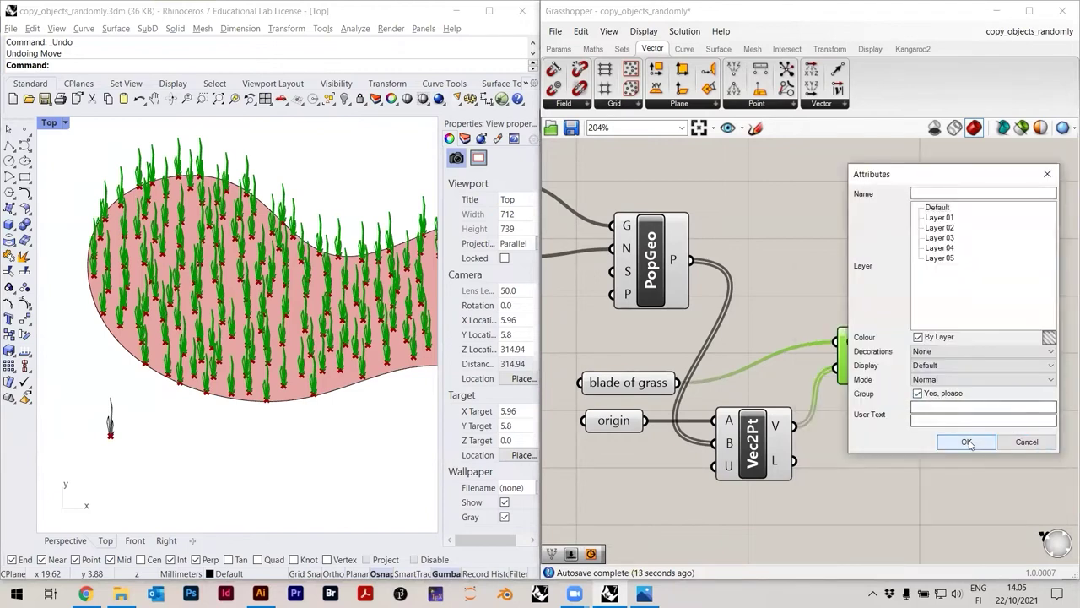
pyautogui.click(970, 445)
pyautogui.click(870, 277)
# Select the newly baked grass curves with SelLast, move them up clear of the surface and zoom to them
pyautogui.moveTo(313, 394); pyautogui.dragTo(169, 389, button='right')
pyautogui.scroll(-4, 182, 392)
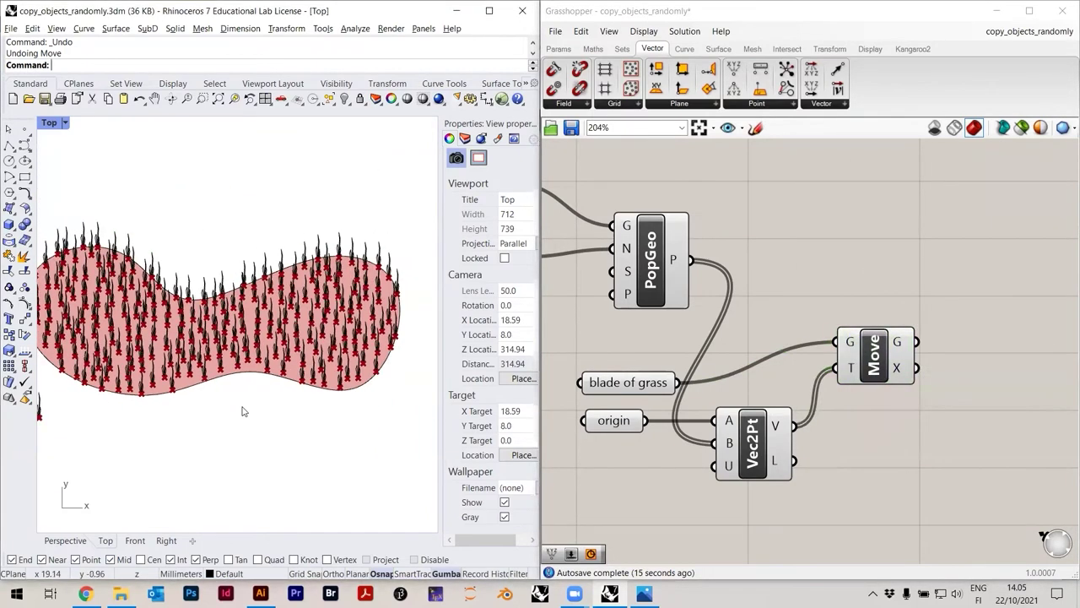
pyautogui.write('Last')
pyautogui.press('Return')
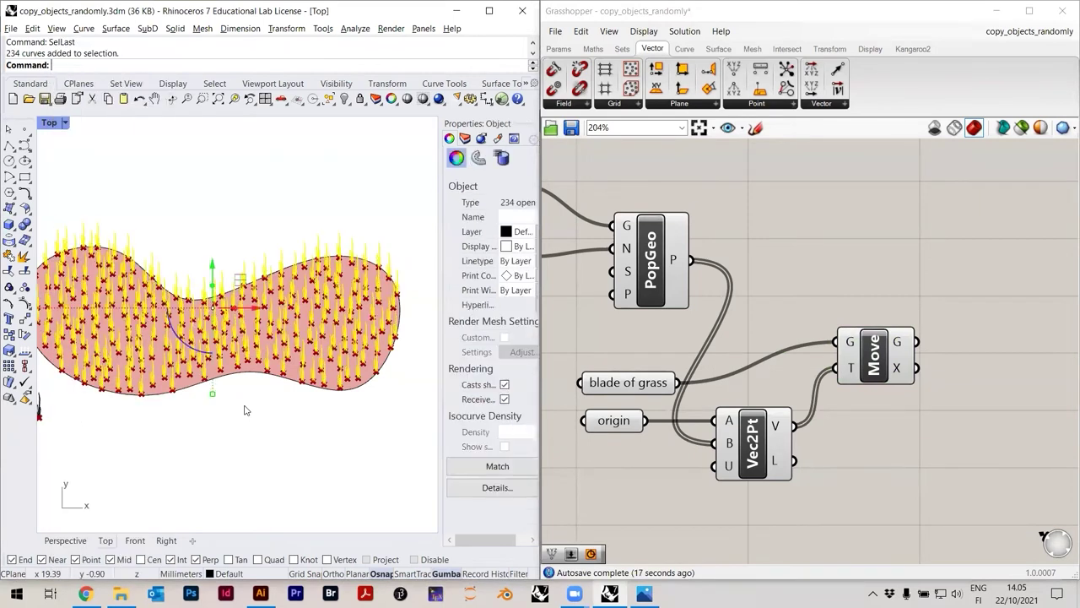
pyautogui.scroll(-5, 189, 287)
pyautogui.moveTo(226, 253); pyautogui.dragTo(237, 172)
pyautogui.write('ZS')
pyautogui.press('Return')
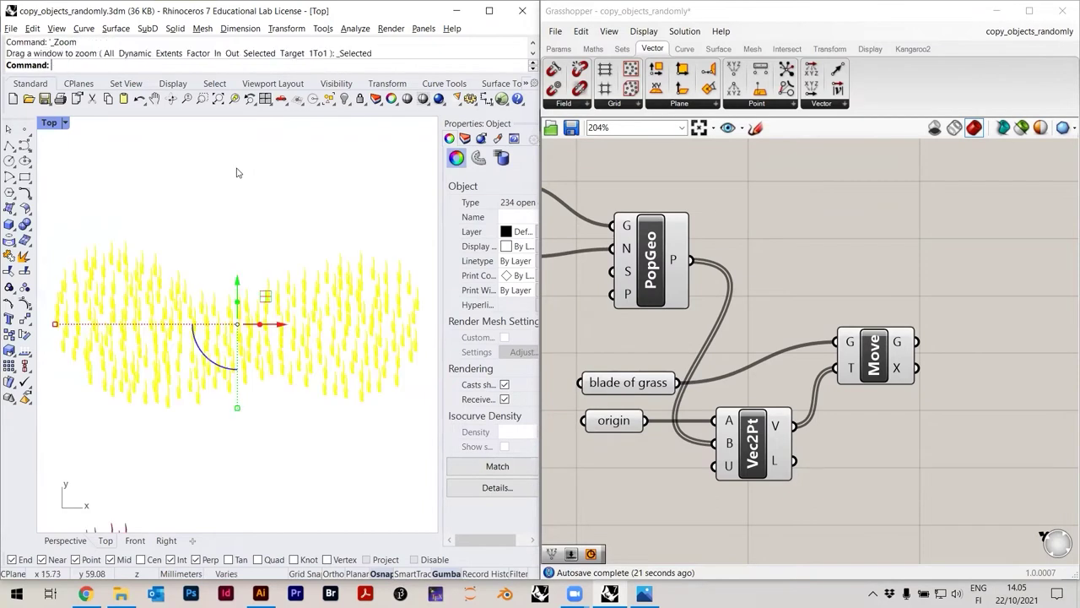
pyautogui.click(237, 172)
# Examine the baked grass curves up close and check whether they select together as one group
pyautogui.scroll(7, 149, 333)
pyautogui.scroll(-5, 149, 332)
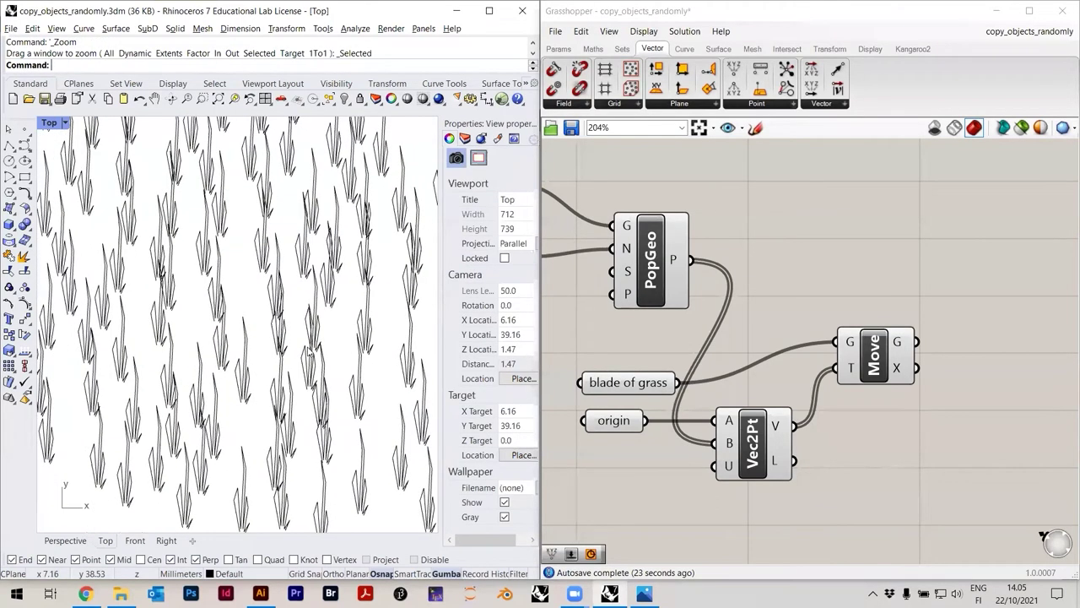
pyautogui.scroll(8, 135, 342)
pyautogui.moveTo(135, 345); pyautogui.dragTo(294, 371, button='right')
pyautogui.scroll(-5, 174, 313)
pyautogui.scroll(7, 174, 313)
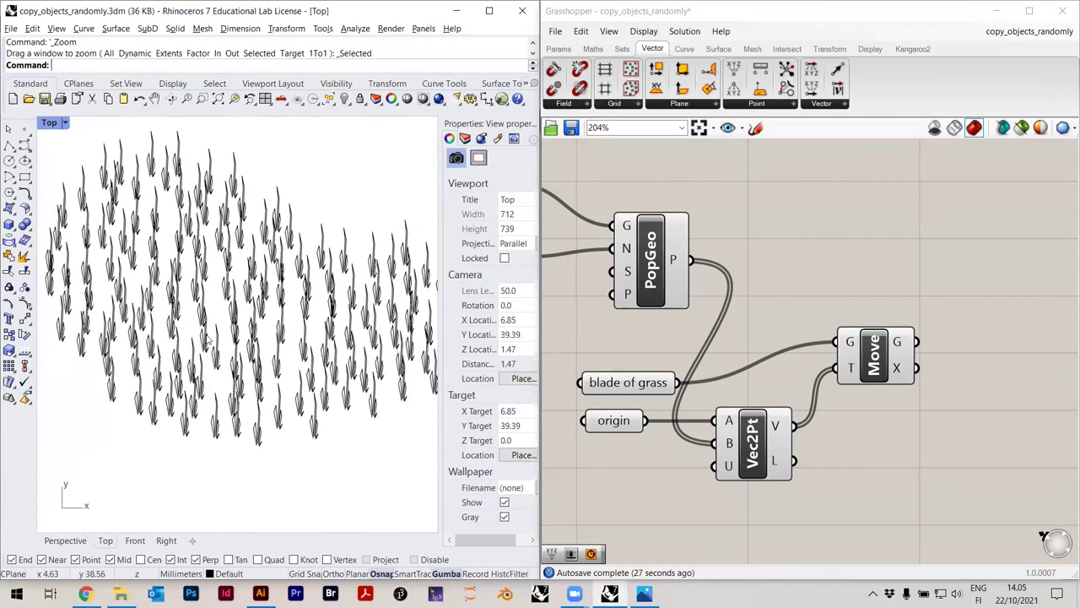
pyautogui.moveTo(399, 493); pyautogui.dragTo(200, 282)
pyautogui.press('Return')
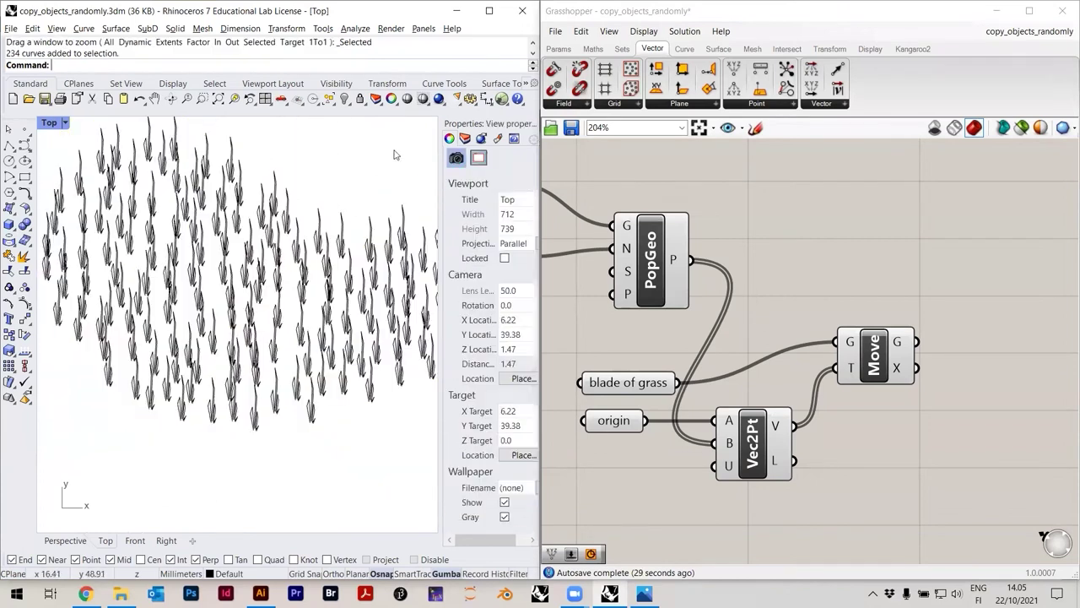
# Lower the Count slider that feeds PopGeo to 213
pyautogui.scroll(-2, 221, 247)
pyautogui.moveTo(221, 247); pyautogui.dragTo(243, 171, button='right')
pyautogui.scroll(11, 193, 392)
pyautogui.moveTo(194, 394); pyautogui.dragTo(334, 375, button='right')
pyautogui.scroll(-2, 307, 381)
pyautogui.moveTo(706, 346); pyautogui.dragTo(897, 367, button='right')
pyautogui.scroll(-2, 988, 390)
pyautogui.scroll(5, 757, 317)
pyautogui.moveTo(694, 309); pyautogui.dragTo(699, 310)
# Rotate the original blade of grass slightly counterclockwise about its origin point
pyautogui.moveTo(262, 315); pyautogui.dragTo(192, 310, button='right')
pyautogui.scroll(-2, 193, 306)
pyautogui.scroll(4, 60, 450)
pyautogui.scroll(-4, 67, 439)
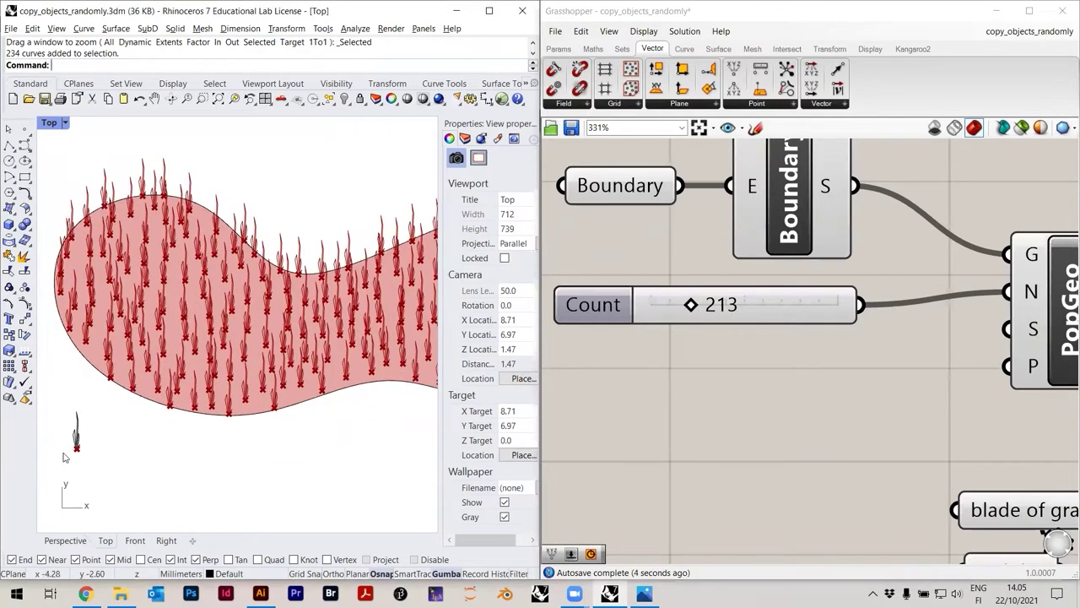
pyautogui.scroll(5, 63, 457)
pyautogui.click(171, 369)
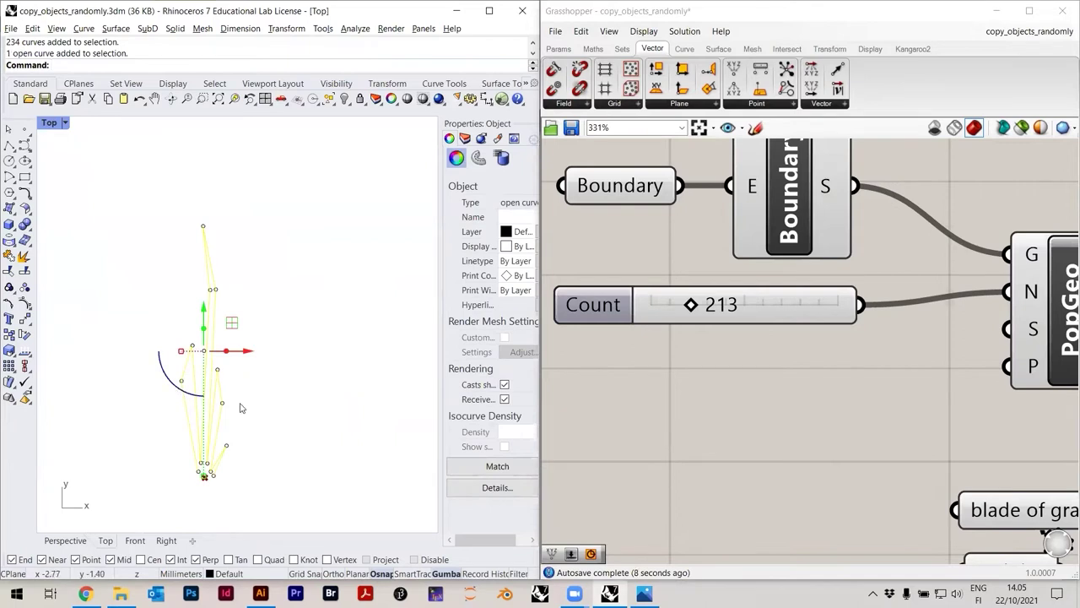
pyautogui.write('Rotate')
pyautogui.press('Return')
pyautogui.scroll(3, 213, 470)
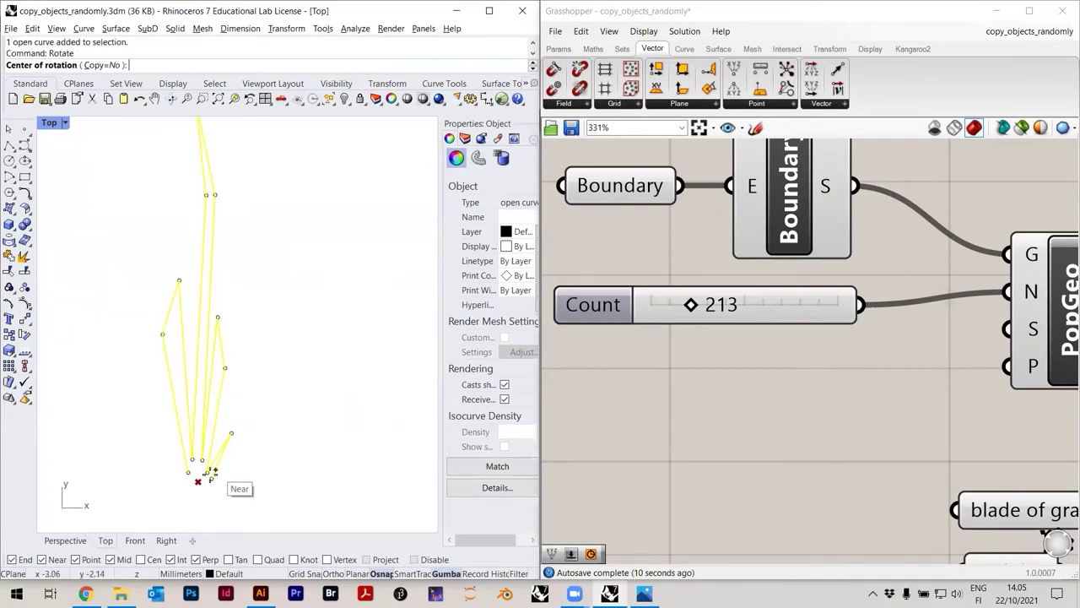
pyautogui.click(198, 481)
pyautogui.click(208, 183)
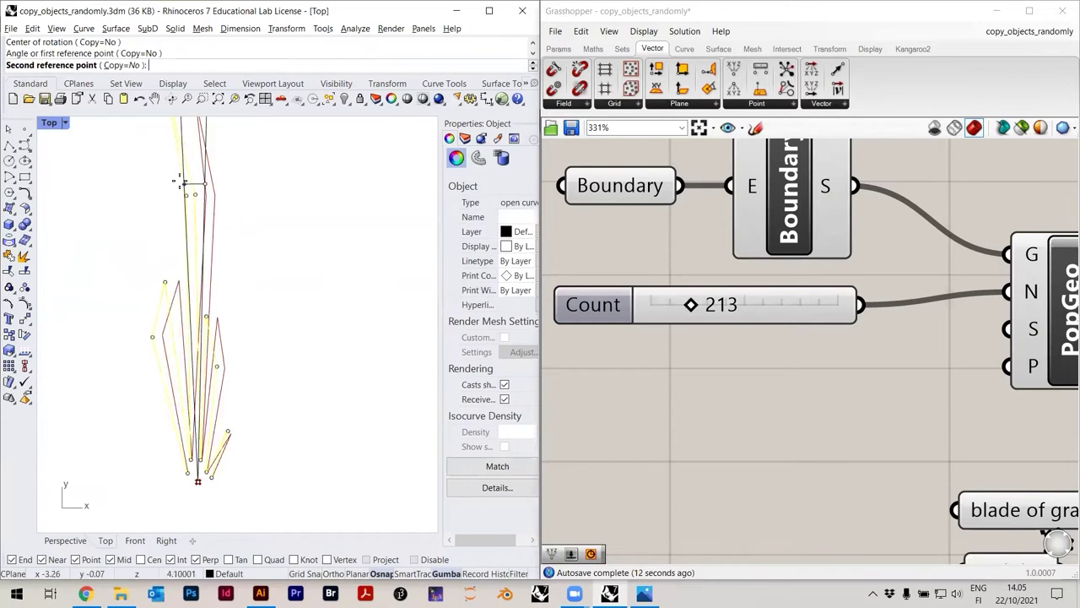
pyautogui.click(155, 180)
pyautogui.press('Escape')
# Inspect the tilted copies, undo the blade's rotation and set the Count slider to 138
pyautogui.scroll(-3, 173, 378)
pyautogui.scroll(-4, 172, 375)
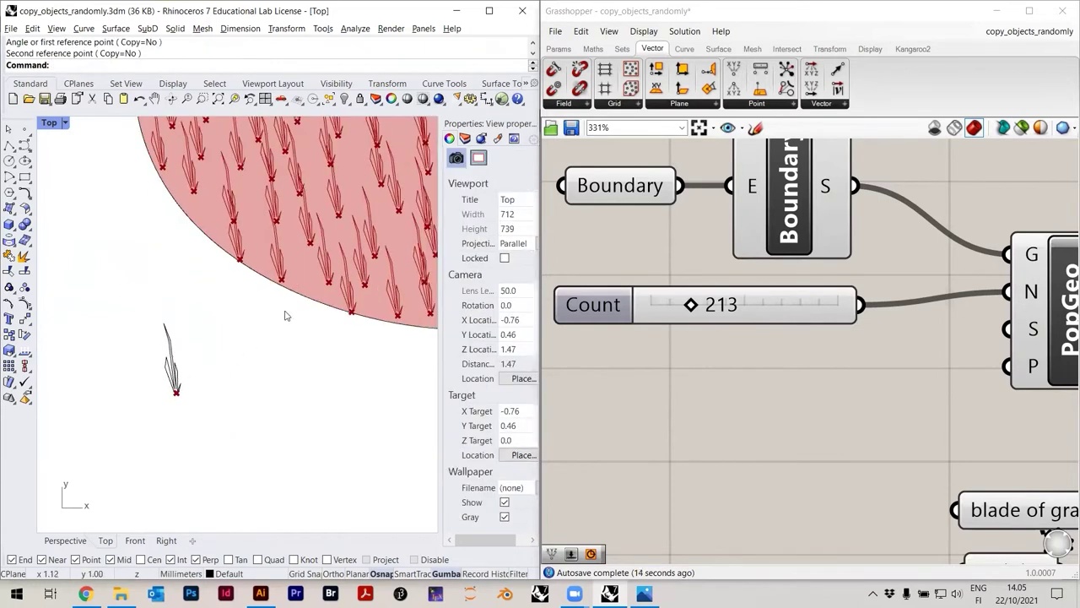
pyautogui.moveTo(285, 313); pyautogui.dragTo(227, 407, button='right')
pyautogui.scroll(-4, 228, 401)
pyautogui.moveTo(296, 386); pyautogui.dragTo(270, 379, button='right')
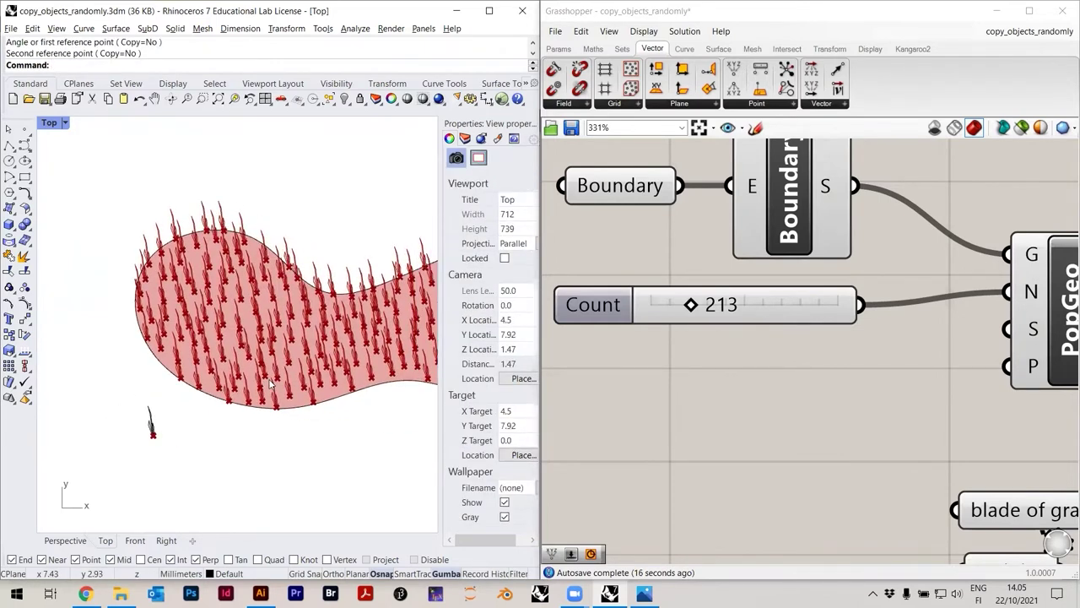
pyautogui.hotkey('ctrl', 'z')
pyautogui.press('Escape')
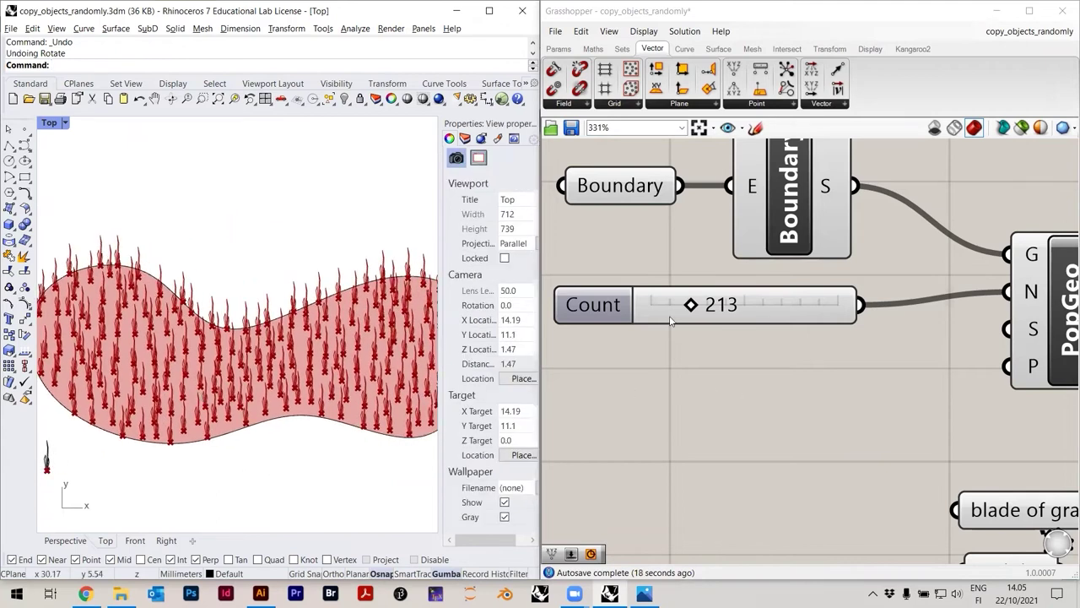
pyautogui.moveTo(692, 304)
pyautogui.mouseDown()
pyautogui.moveTo(734, 310)
pyautogui.moveTo(676, 307)
pyautogui.mouseUp()
# Scale the original blade of grass down from its origin point, using its tip as the reference point
pyautogui.moveTo(51, 456); pyautogui.dragTo(191, 395, button='right')
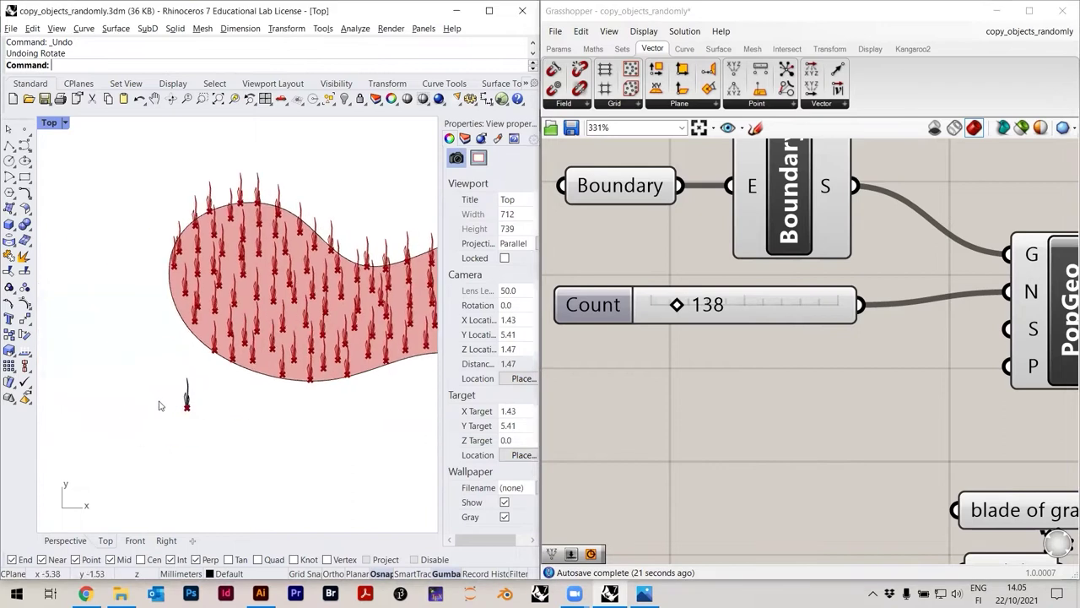
pyautogui.scroll(5, 159, 406)
pyautogui.click(271, 388)
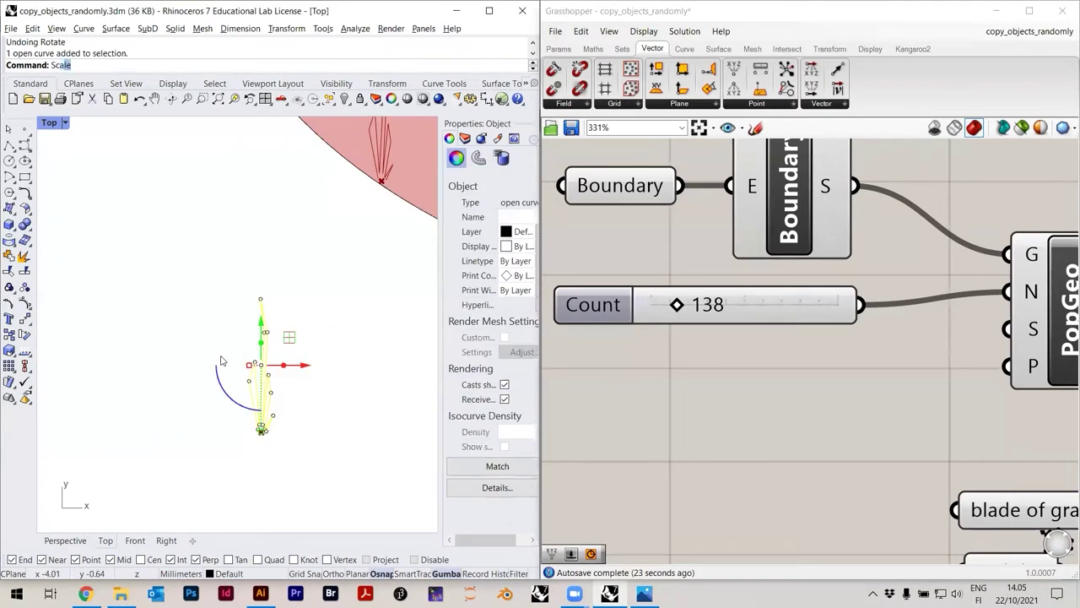
pyautogui.press('Return')
pyautogui.scroll(2, 221, 360)
pyautogui.click(295, 496)
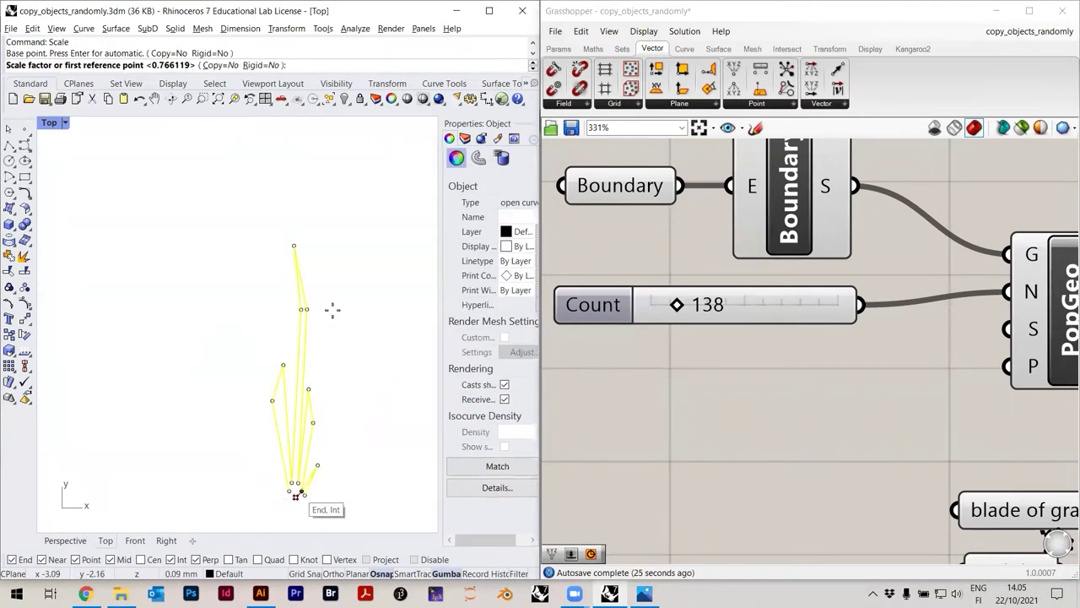
pyautogui.click(295, 246)
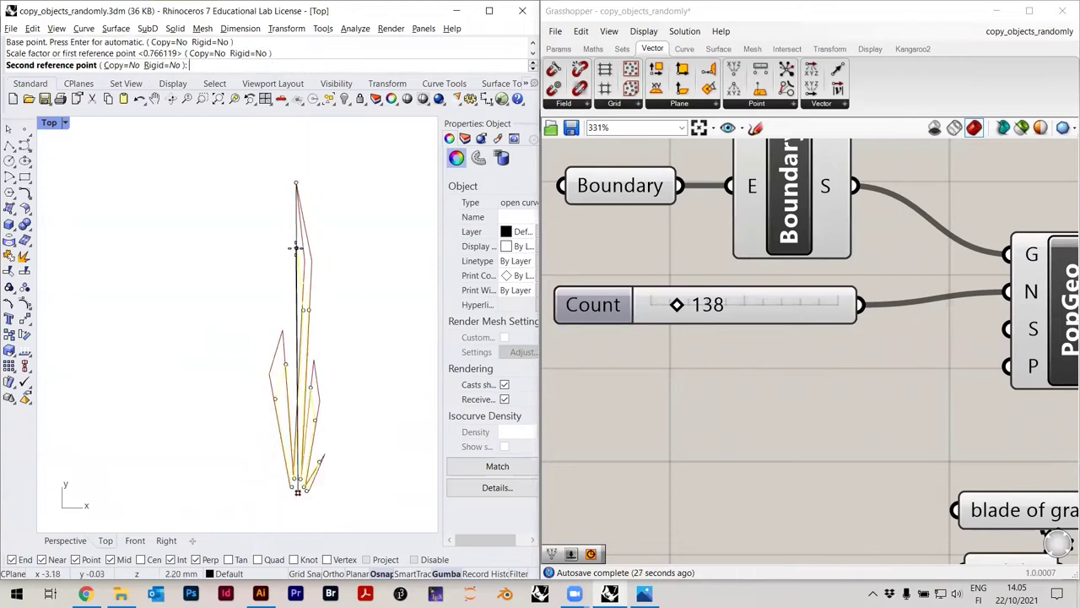
pyautogui.click(334, 351)
pyautogui.press('Escape')
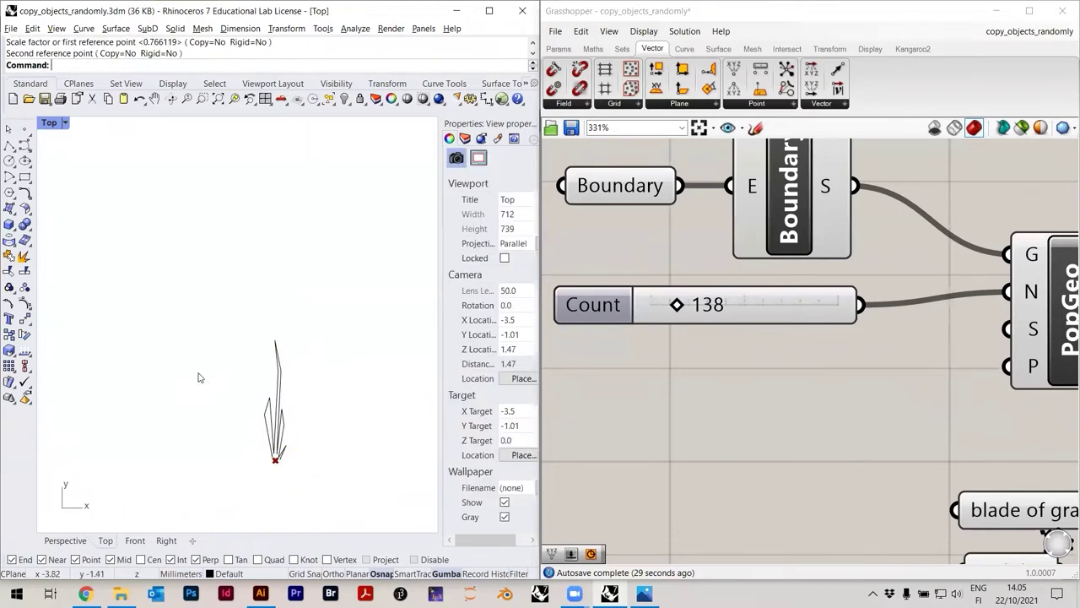
# Raise the Count slider to 545 to fill the surface with more of the smaller grass copies
pyautogui.scroll(-5, 198, 380)
pyautogui.scroll(5, 163, 361)
pyautogui.moveTo(688, 307); pyautogui.dragTo(772, 310)
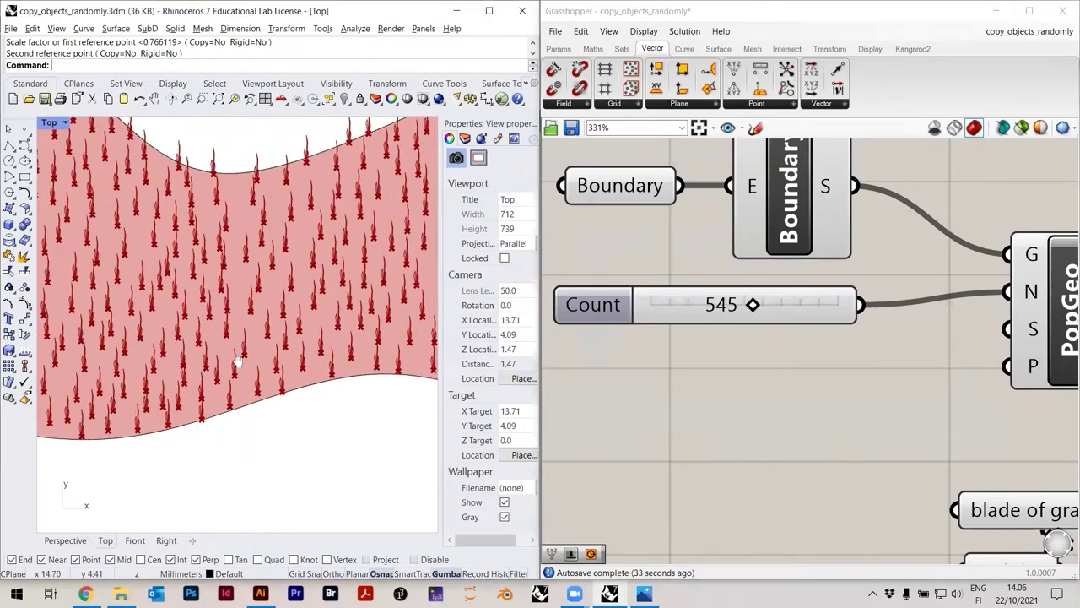
# Examine how densely the smaller grass copies cover the whole surface, from close up to the full outline
pyautogui.scroll(-5, 226, 326)
pyautogui.scroll(10, 366, 302)
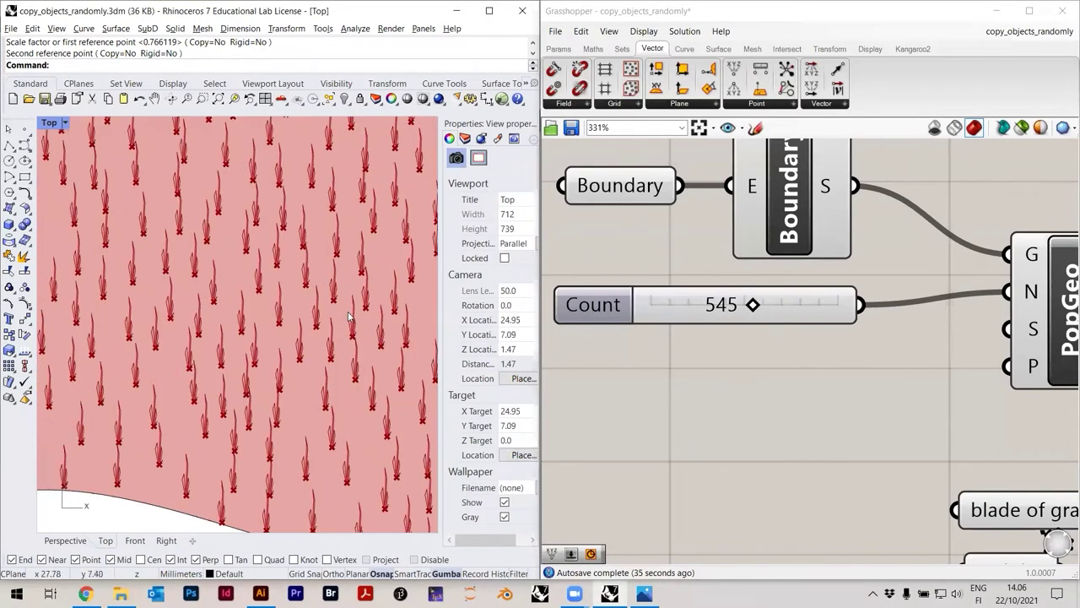
pyautogui.scroll(-8, 348, 338)
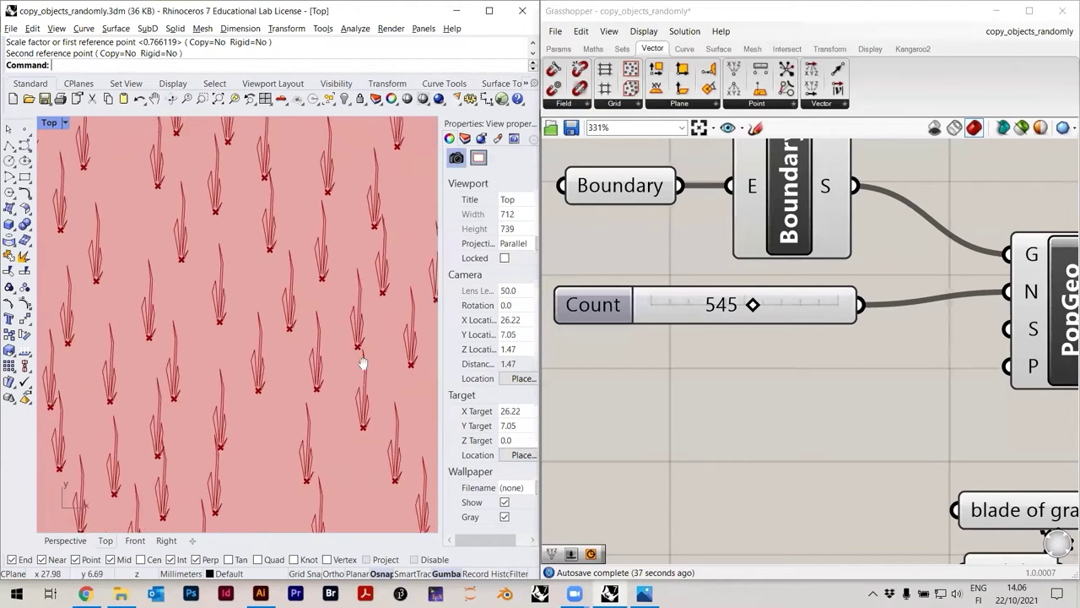
pyautogui.scroll(-2, 280, 357)
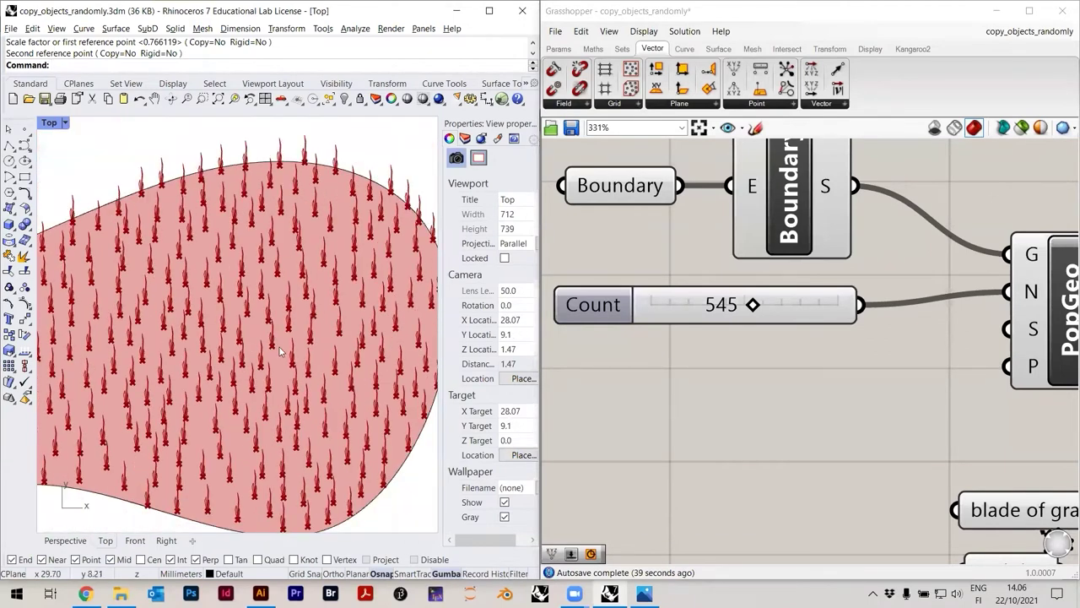
pyautogui.scroll(6, 287, 355)
pyautogui.scroll(-4, 281, 357)
pyautogui.moveTo(243, 369); pyautogui.dragTo(343, 347, button='right')
pyautogui.scroll(-6, 342, 347)
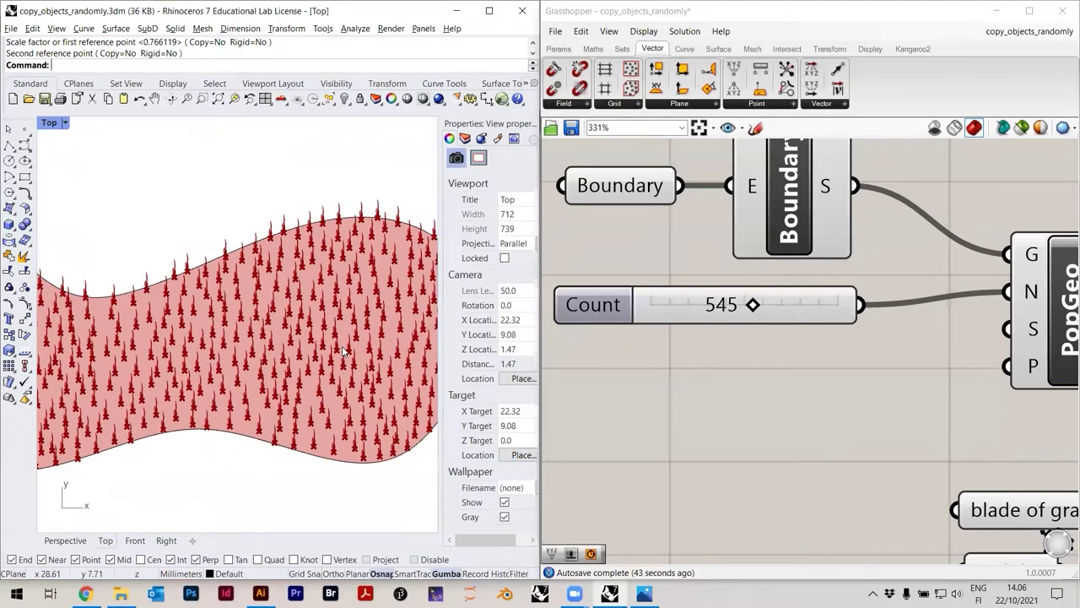
pyautogui.scroll(-2, 268, 371)
pyautogui.scroll(-3, 118, 398)
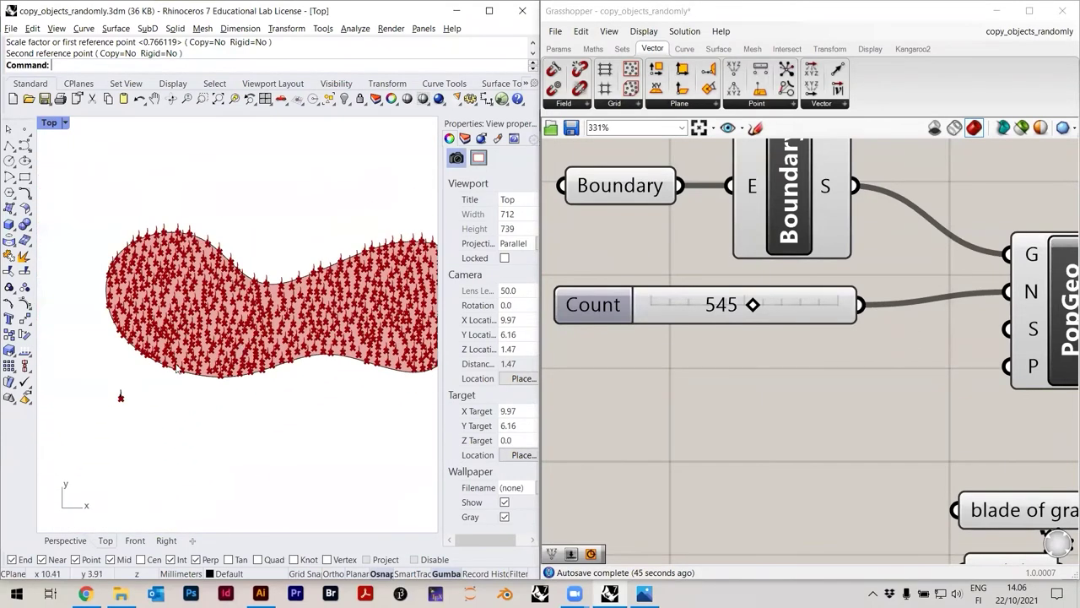
pyautogui.scroll(4, 113, 409)
pyautogui.scroll(-6, 144, 398)
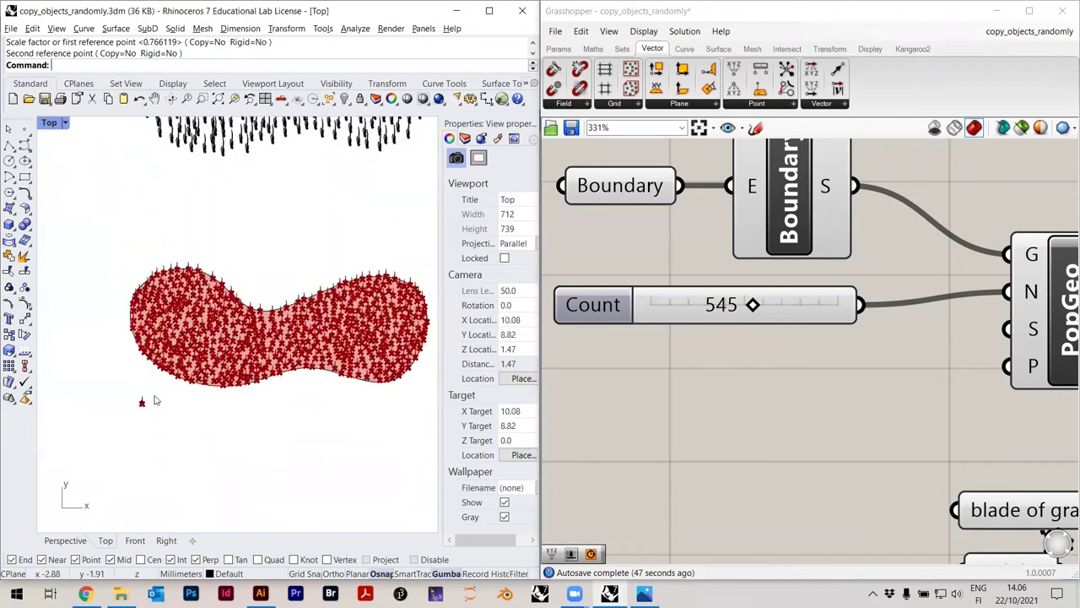
# Delete the previously baked grass copies that lie above the surface
pyautogui.scroll(-2, 272, 395)
pyautogui.moveTo(111, 216); pyautogui.dragTo(392, 380)
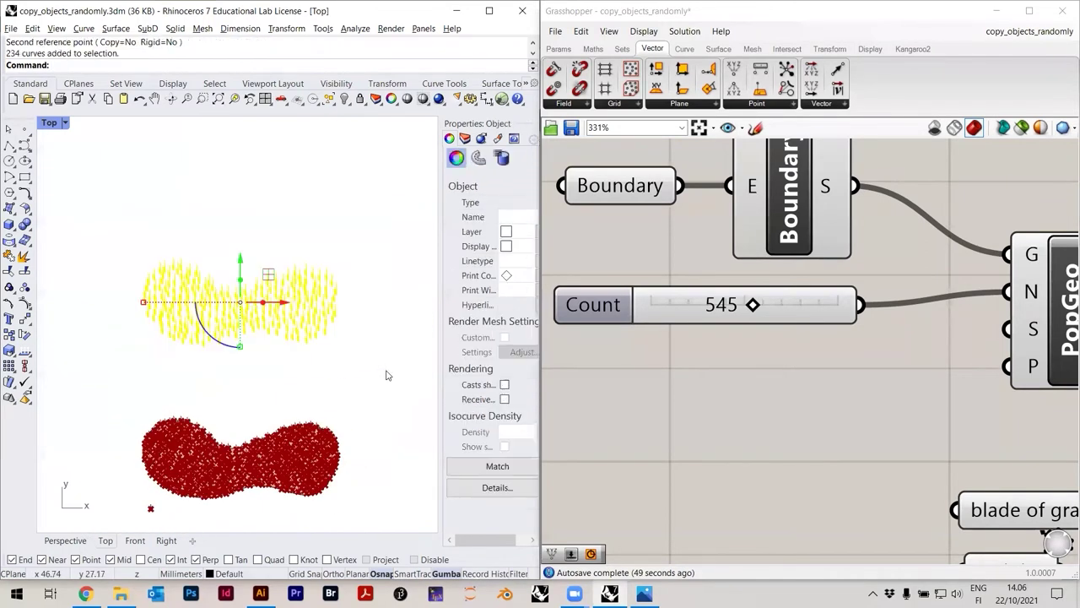
pyautogui.press('Delete')
# Bake the grass copies from the Move component to the Default layer with grouping enabled
pyautogui.scroll(5, 181, 464)
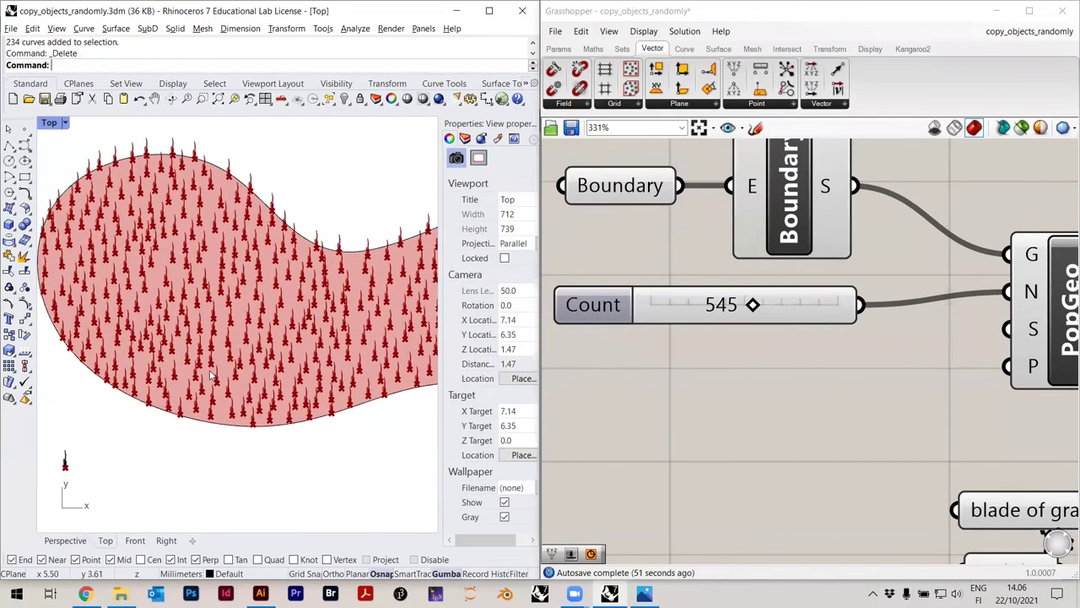
pyautogui.scroll(-2, 221, 372)
pyautogui.scroll(-2, 743, 384)
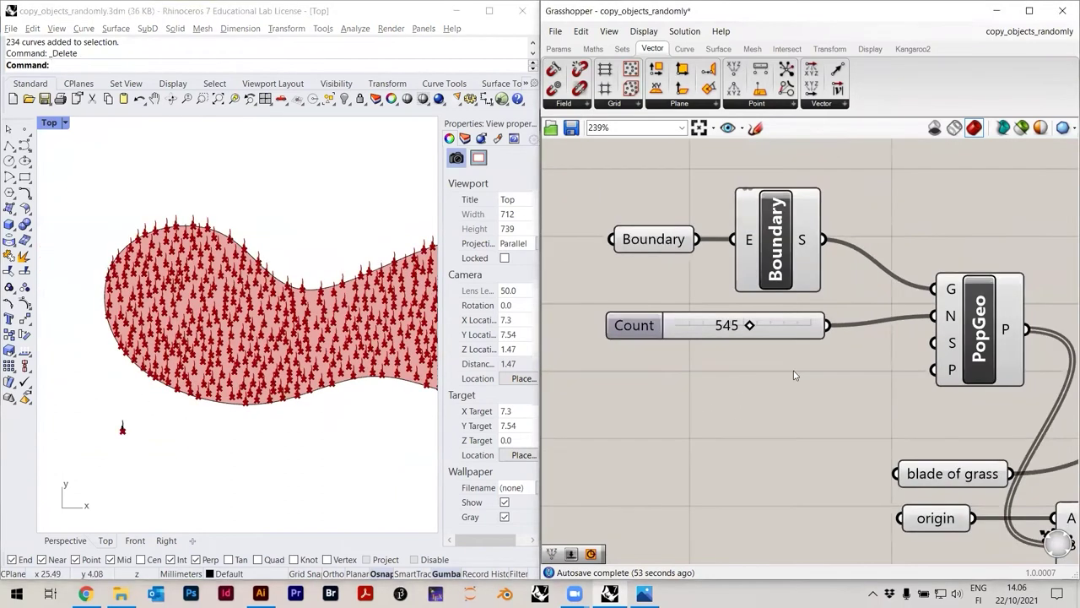
pyautogui.scroll(-2, 840, 405)
pyautogui.moveTo(841, 405); pyautogui.dragTo(630, 385, button='right')
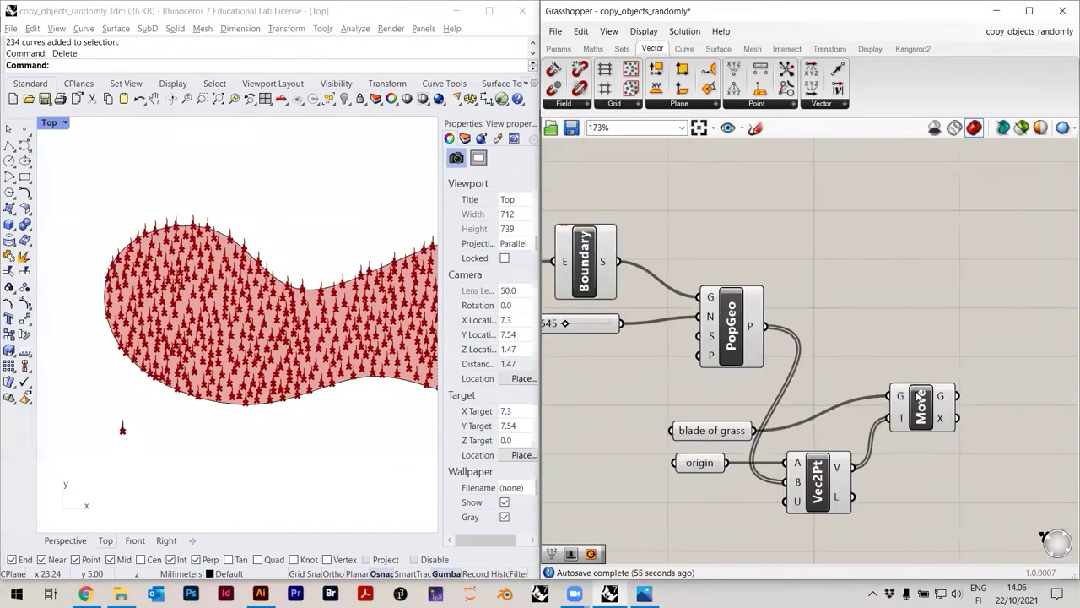
pyautogui.scroll(3, 925, 395)
pyautogui.click(920, 398)
pyautogui.rightClick(910, 401)
pyautogui.click(954, 454)
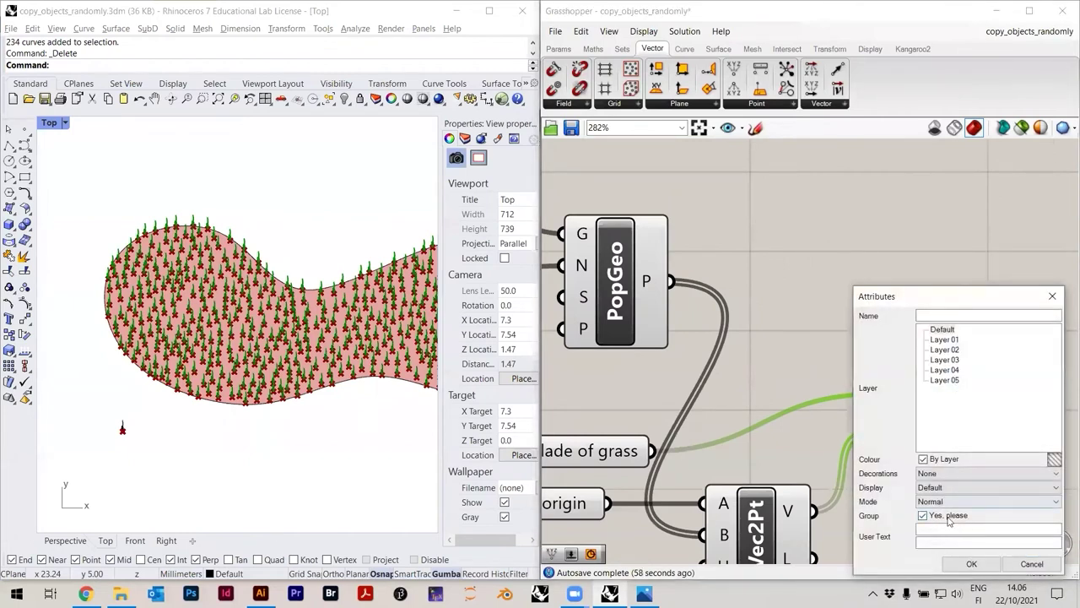
pyautogui.press('Return')
# Select the just-baked grass copies with SelLast and nudge them 30 units up, clear of the surface
pyautogui.write('Sel')
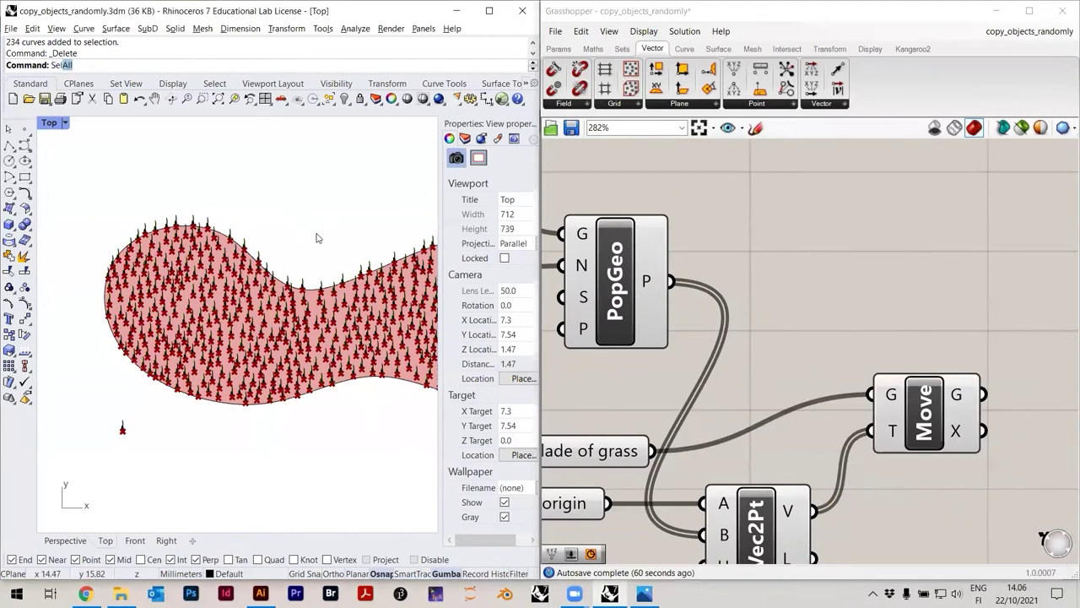
pyautogui.write('Last')
pyautogui.press('Return')
pyautogui.scroll(-3, 270, 376)
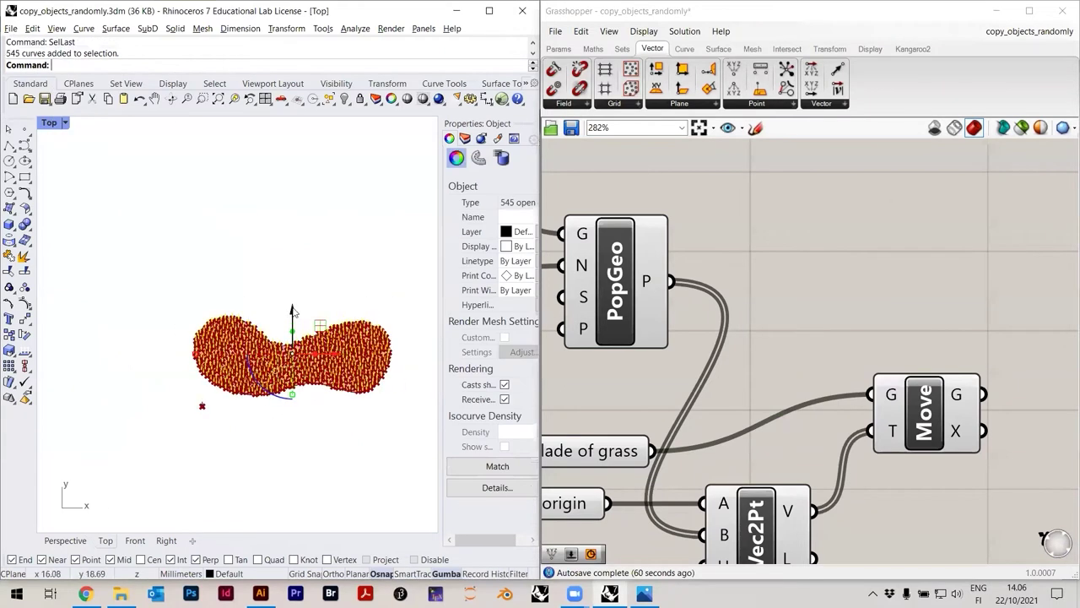
pyautogui.hotkey('alt', 'Up')
pyautogui.hotkey('alt', 'Up')
pyautogui.hotkey('alt', 'Up')
pyautogui.hotkey('alt', 'Up')
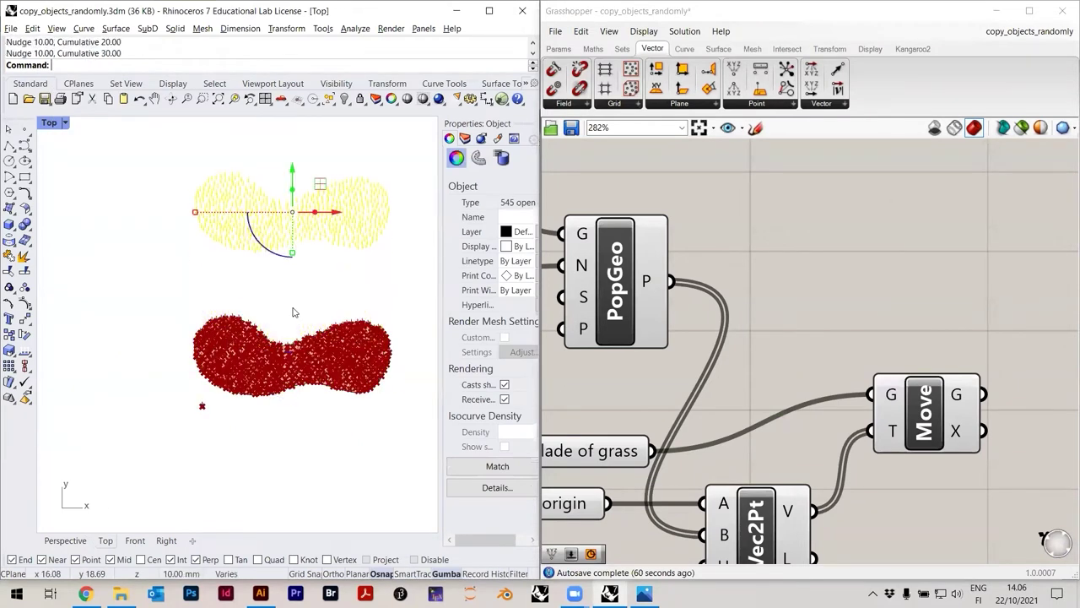
pyautogui.hotkey('alt', 'Down')
pyautogui.press('Escape')
# Rotate the original blade of grass slightly clockwise about its origin point
pyautogui.scroll(10, 181, 350)
pyautogui.scroll(-5, 181, 350)
pyautogui.click(228, 372)
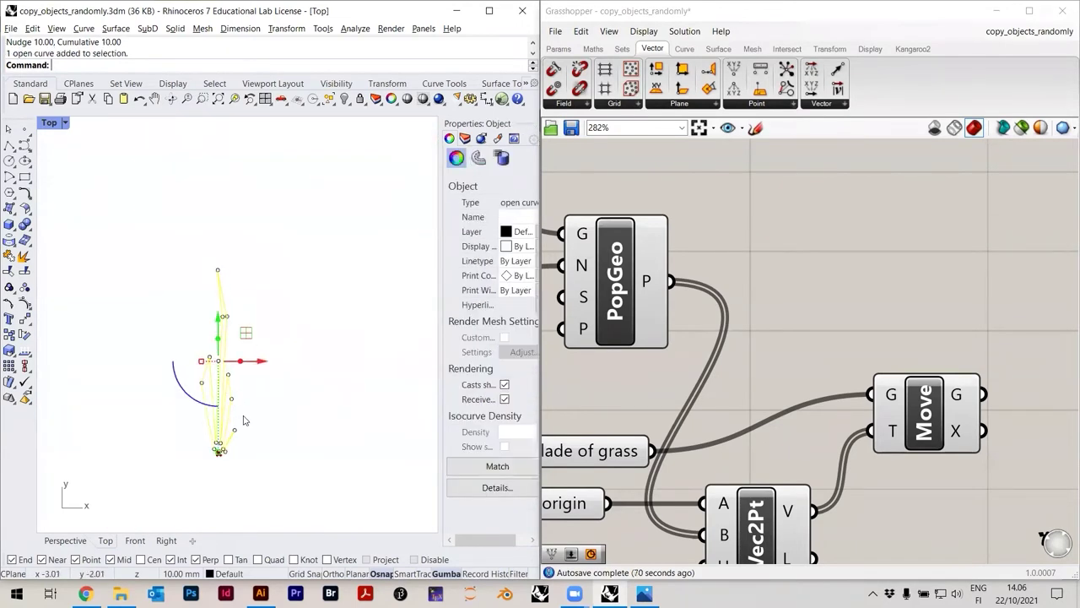
pyautogui.press('Return')
pyautogui.click(218, 448)
pyautogui.click(238, 135)
pyautogui.click(319, 178)
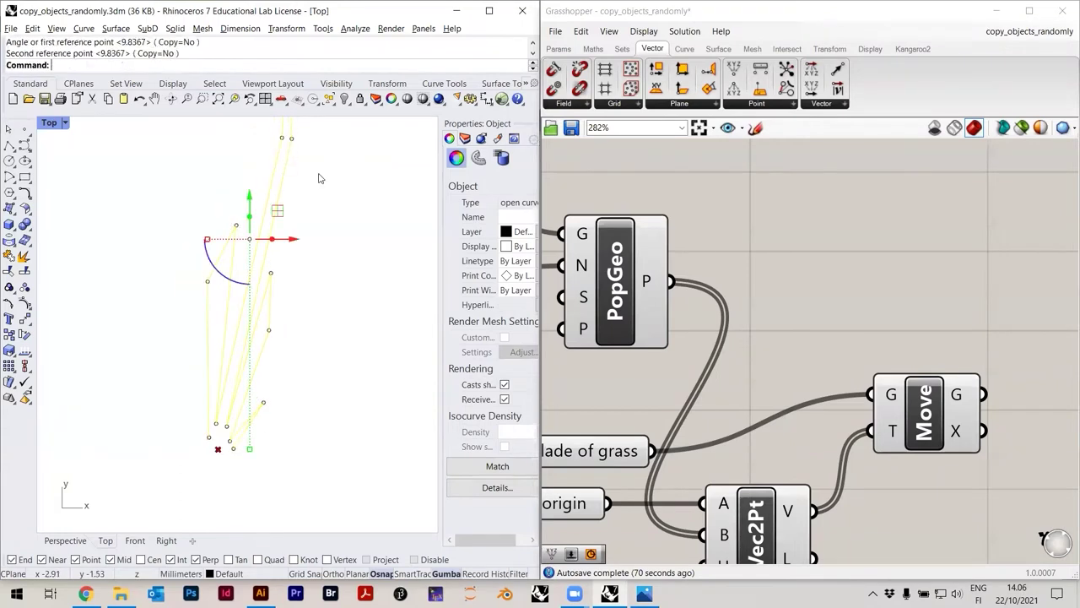
# Scale the original blade of grass down slightly from its origin point
pyautogui.press('Return')
pyautogui.click(217, 448)
pyautogui.click(310, 171)
pyautogui.click(316, 211)
pyautogui.click(186, 437)
# Lower the Count slider to 339 to thin out the grass copies
pyautogui.scroll(-10, 187, 437)
pyautogui.moveTo(633, 343); pyautogui.dragTo(917, 315, button='right')
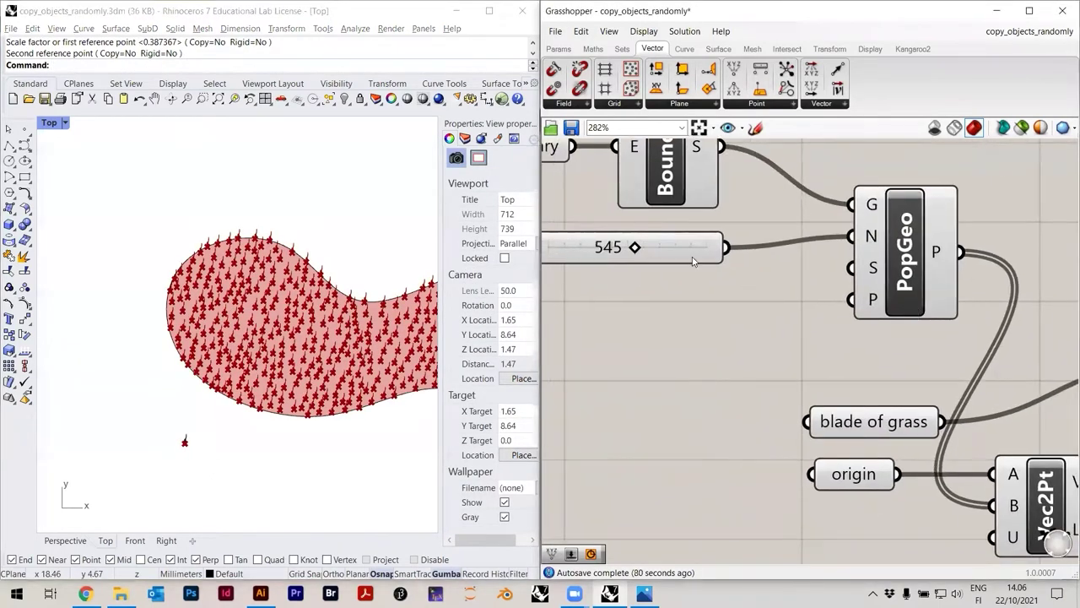
pyautogui.moveTo(634, 251); pyautogui.dragTo(602, 251)
pyautogui.moveTo(748, 307); pyautogui.dragTo(854, 342, button='right')
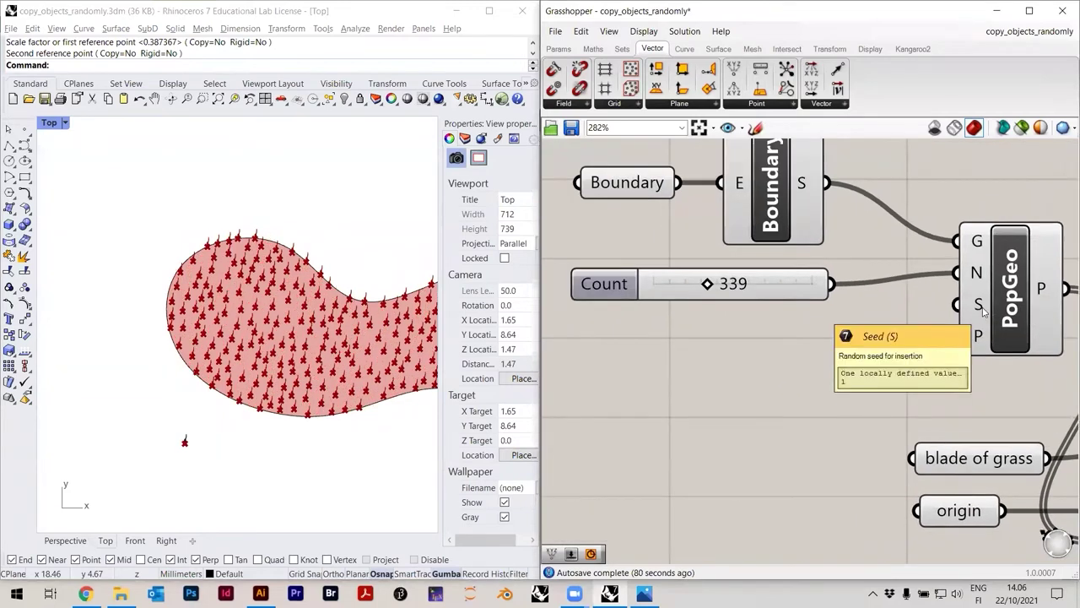
pyautogui.doubleClick(798, 409)
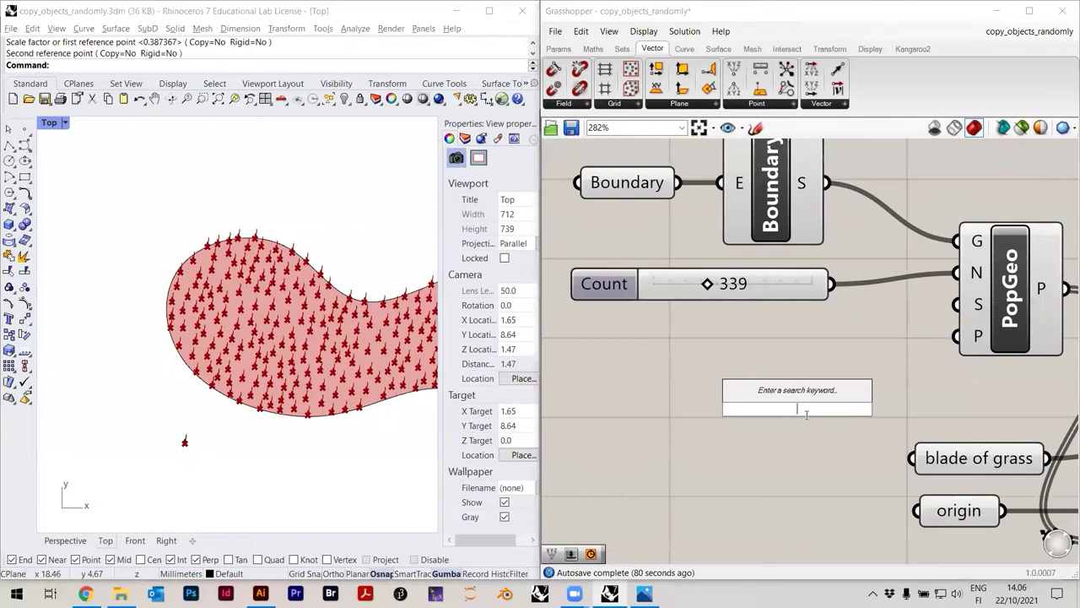
pyautogui.write('1')
pyautogui.press('Return')
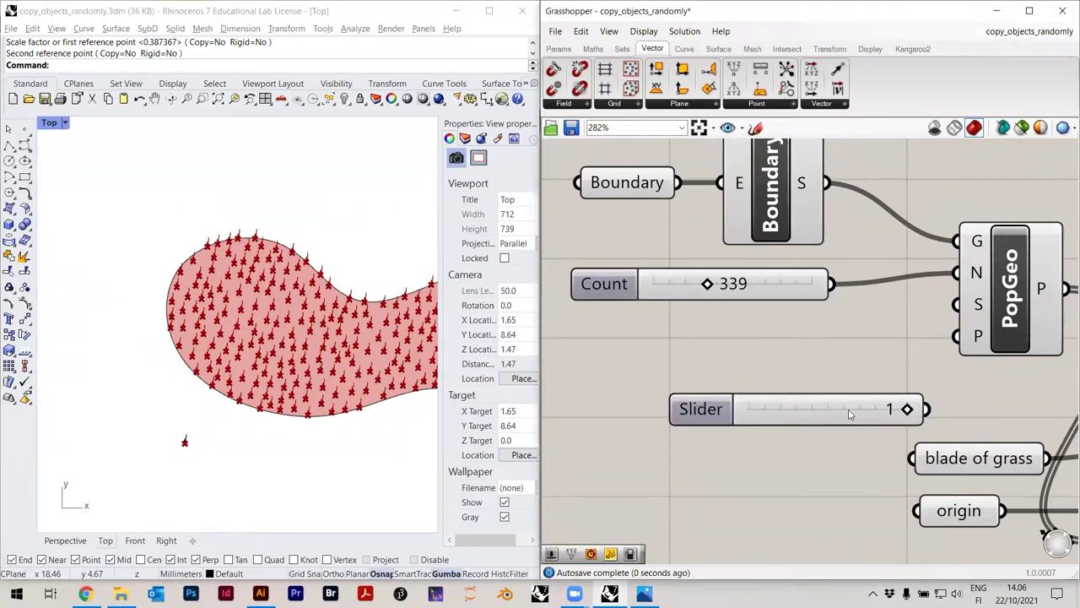
pyautogui.rightClick(850, 414)
pyautogui.click(839, 409)
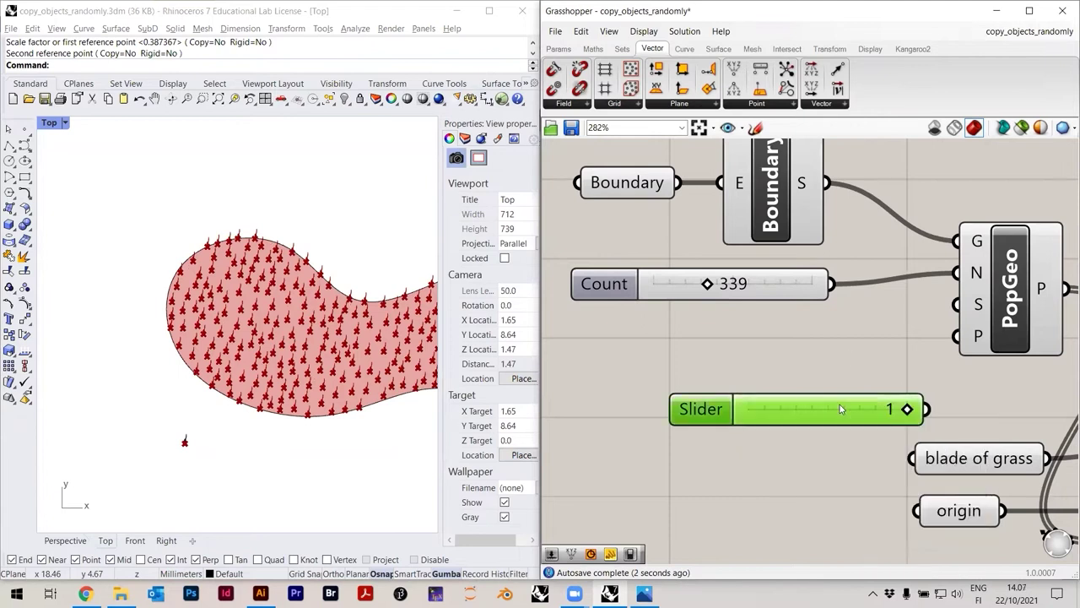
pyautogui.press('Delete')
# Add a number slider with the value 100 and connect it to the Seed input of the PopGeo component
pyautogui.doubleClick(754, 422)
pyautogui.write('100')
pyautogui.press('Return')
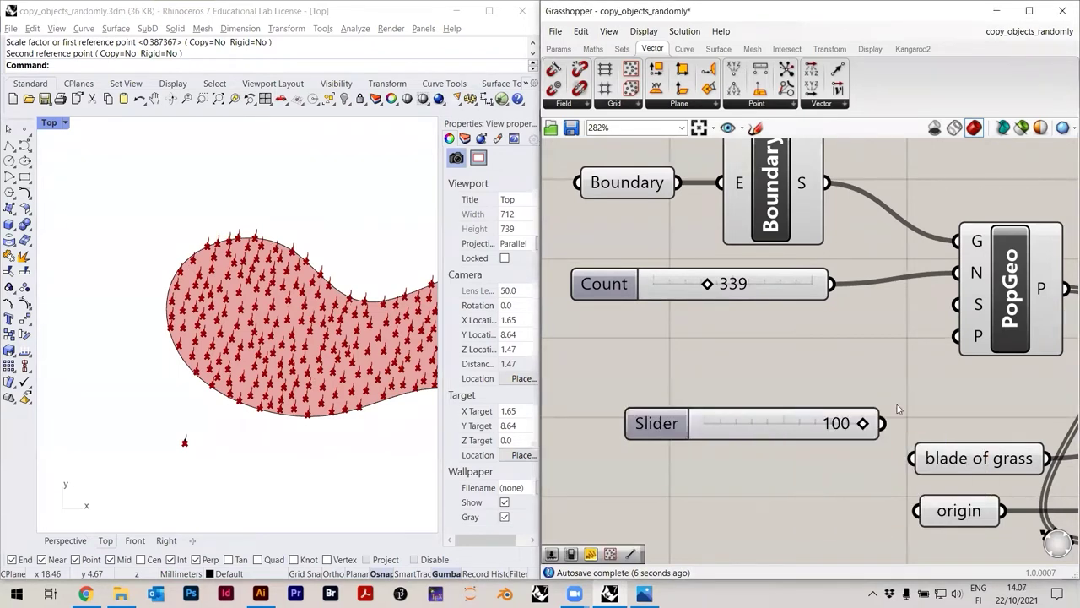
pyautogui.moveTo(938, 307); pyautogui.dragTo(939, 307)
# Place the Seed slider beneath the Count slider and set it to 15 to change the random distribution
pyautogui.moveTo(863, 423); pyautogui.dragTo(682, 434)
pyautogui.moveTo(761, 422); pyautogui.dragTo(712, 357)
pyautogui.click(554, 371)
pyautogui.moveTo(314, 358); pyautogui.dragTo(277, 362, button='right')
pyautogui.moveTo(656, 362); pyautogui.dragTo(684, 359)
pyautogui.moveTo(302, 378); pyautogui.dragTo(293, 377, button='right')
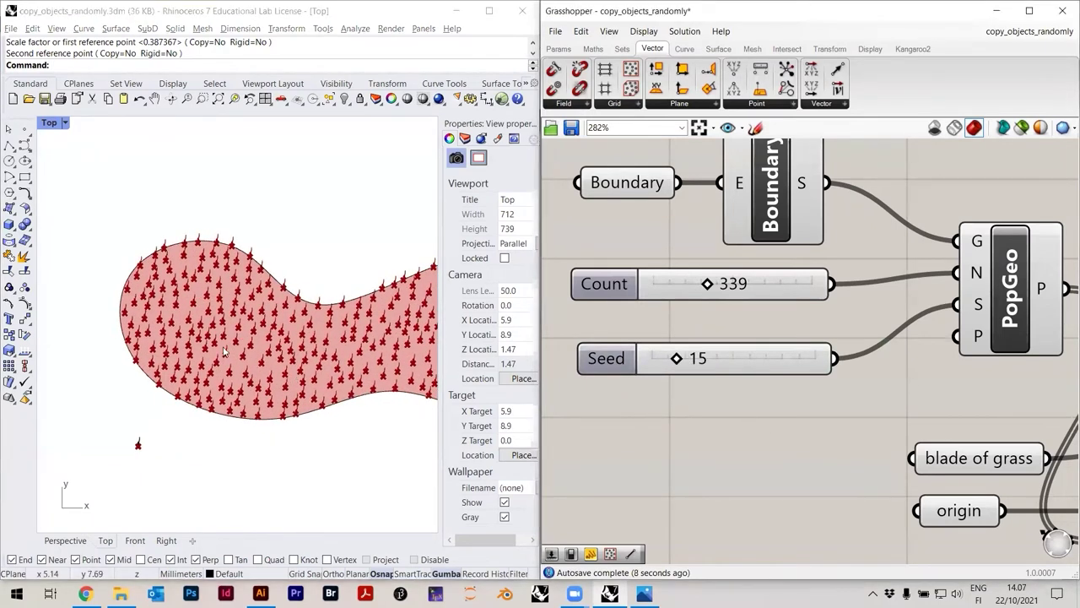
# Raise the Count slider to about 660 to fill the surface more densely with grass copies
pyautogui.scroll(3, 179, 436)
pyautogui.scroll(-5, 179, 438)
pyautogui.scroll(-3, 671, 392)
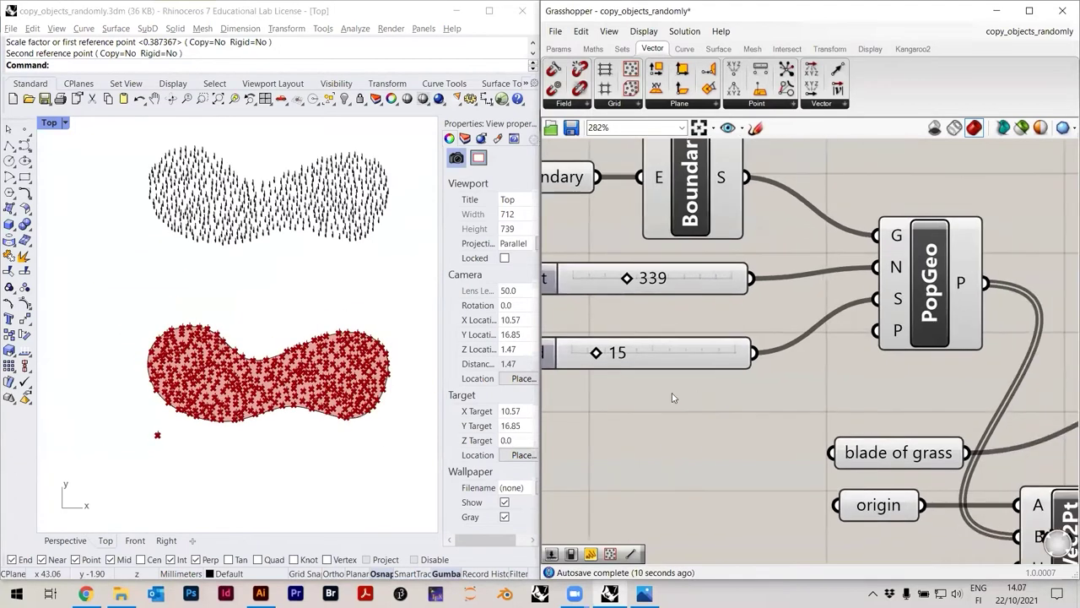
pyautogui.scroll(3, 688, 342)
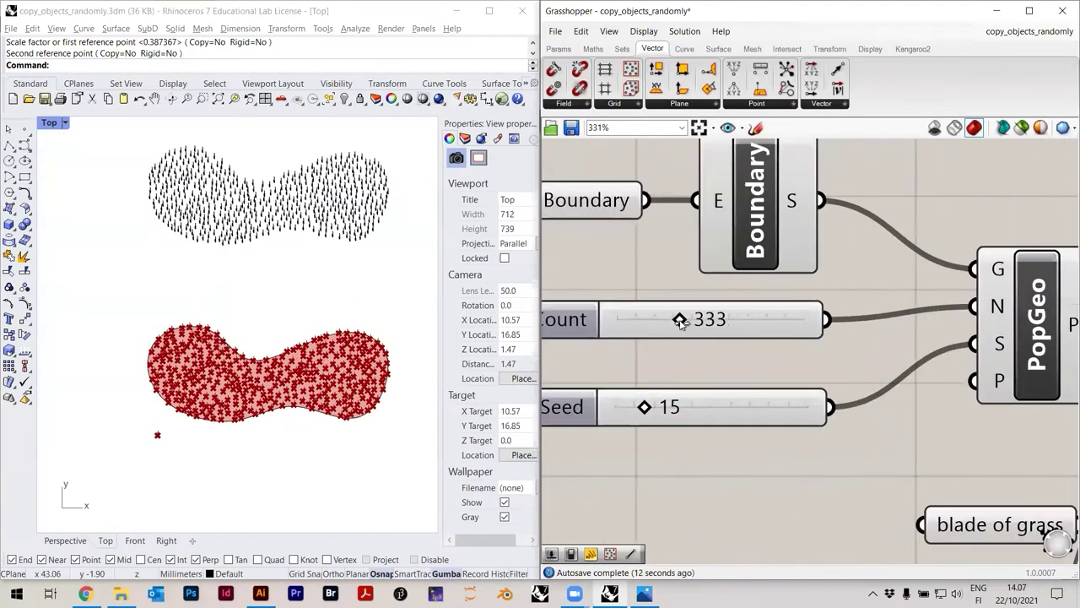
pyautogui.moveTo(681, 323); pyautogui.dragTo(729, 328)
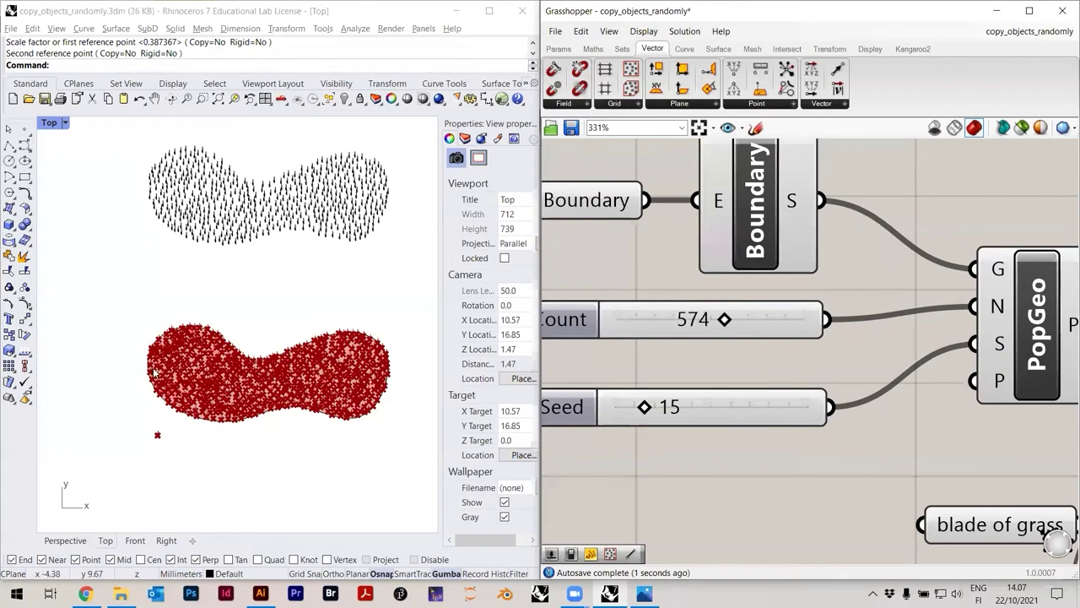
pyautogui.scroll(5, 155, 371)
pyautogui.scroll(-2, 154, 371)
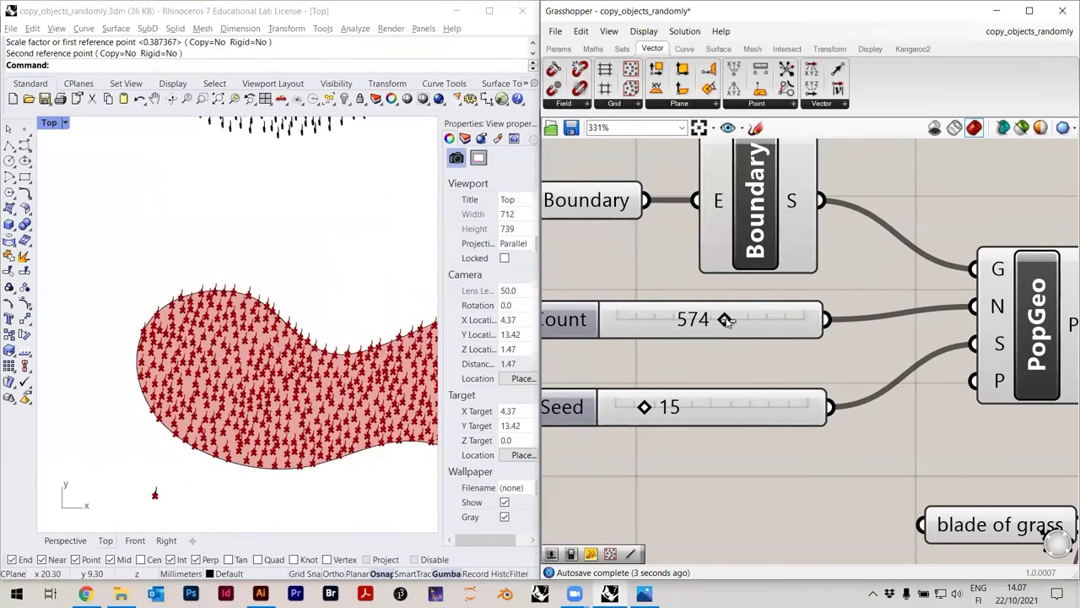
pyautogui.moveTo(737, 321); pyautogui.dragTo(746, 319)
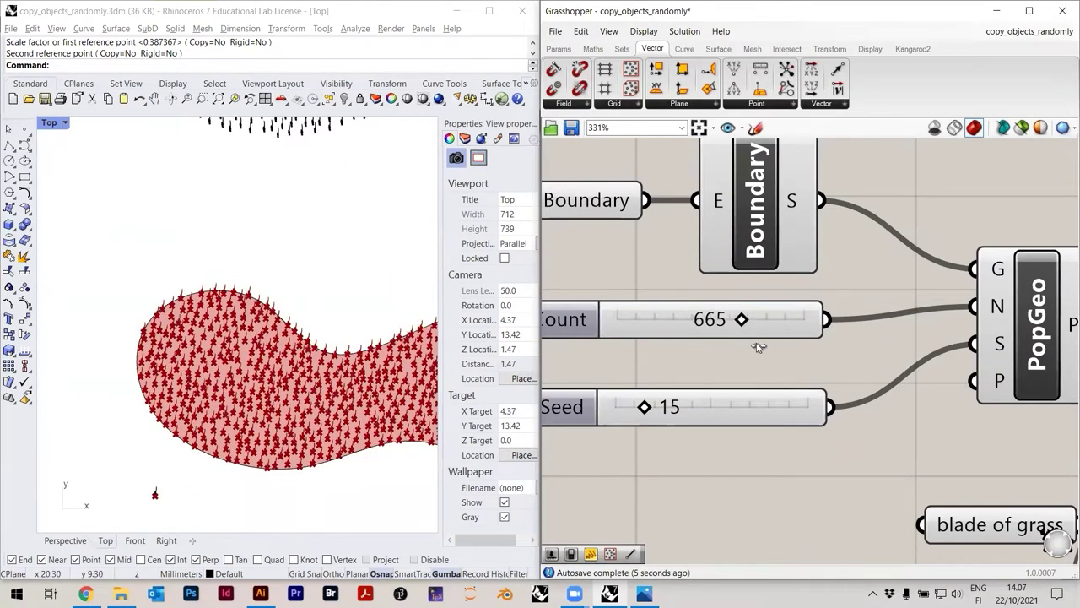
# Bake the denser set of grass copies from the Move component, with grouping enabled
pyautogui.scroll(-3, 758, 346)
pyautogui.scroll(3, 882, 368)
pyautogui.rightClick(882, 363)
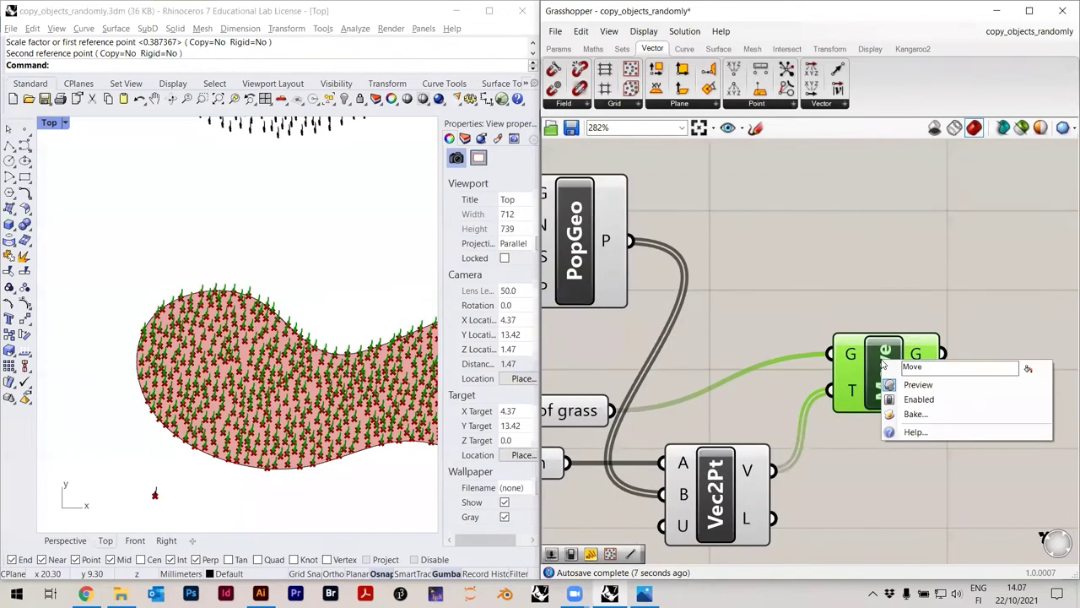
pyautogui.click(916, 413)
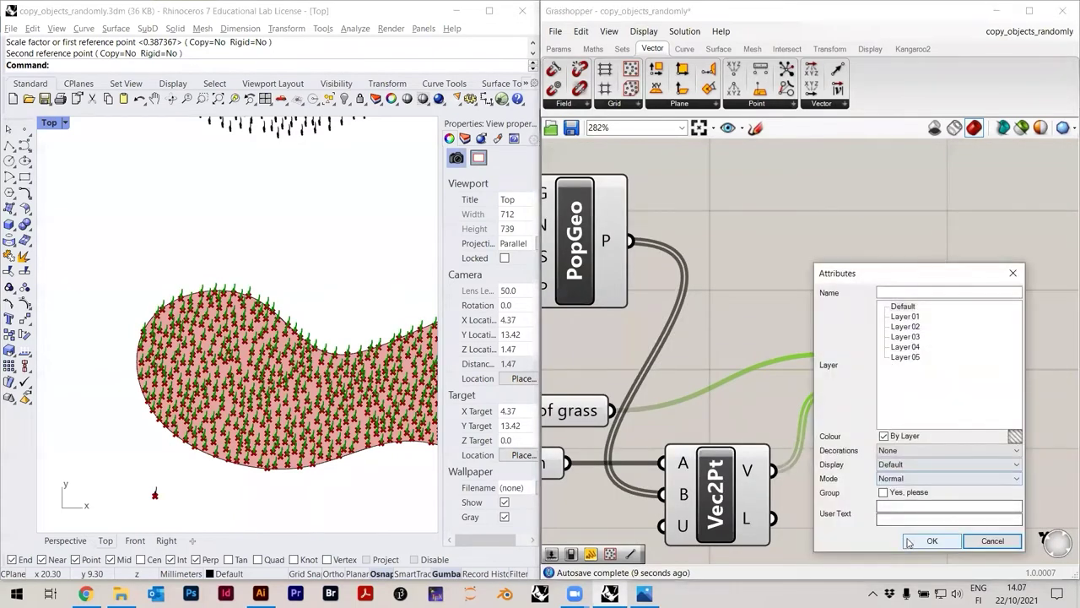
pyautogui.click(908, 492)
pyautogui.moveTo(940, 275); pyautogui.dragTo(945, 218)
pyautogui.click(936, 481)
# Select the newest baked copies with SelLast and nudge them 30 units up, onto the earlier baked grass
pyautogui.moveTo(299, 298); pyautogui.dragTo(258, 281, button='right')
pyautogui.write('S')
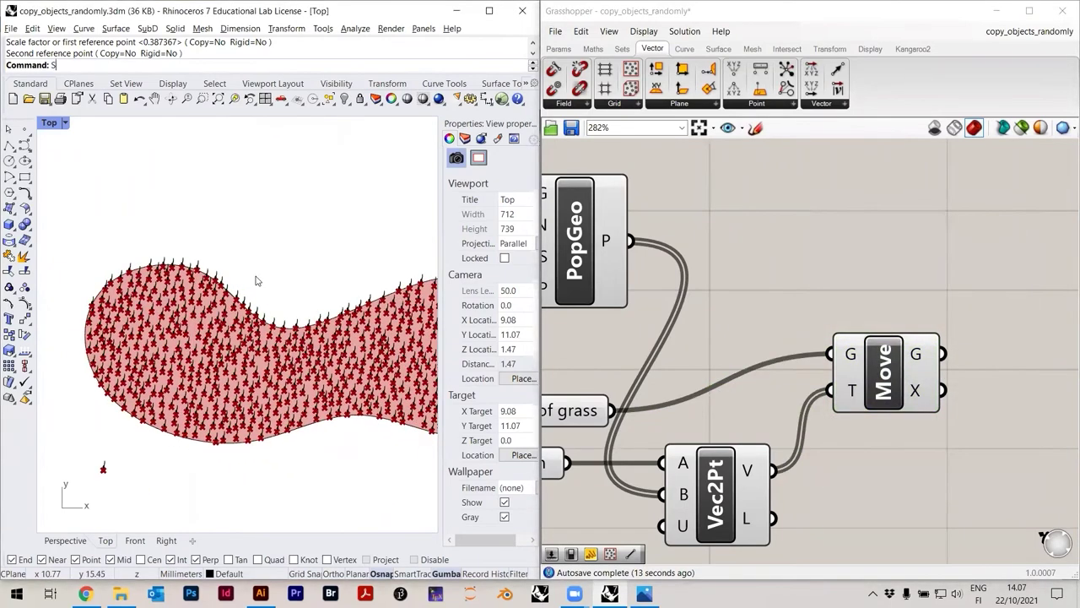
pyautogui.write('elLast')
pyautogui.press('Return')
pyautogui.scroll(-5, 238, 368)
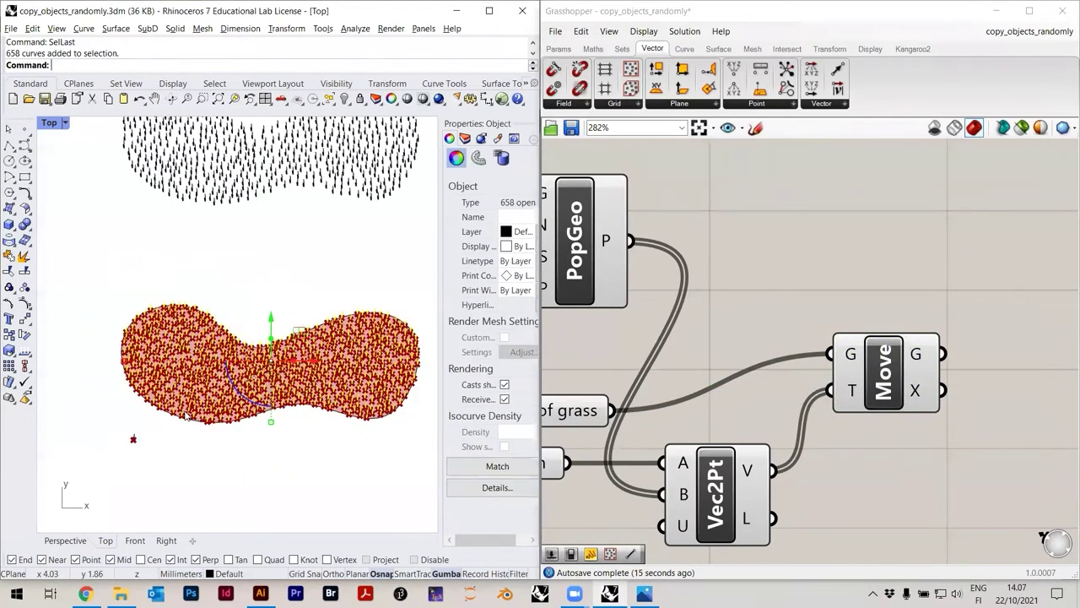
pyautogui.hotkey('alt', 'Up')
pyautogui.hotkey('alt', 'Up')
pyautogui.hotkey('alt', 'Up')
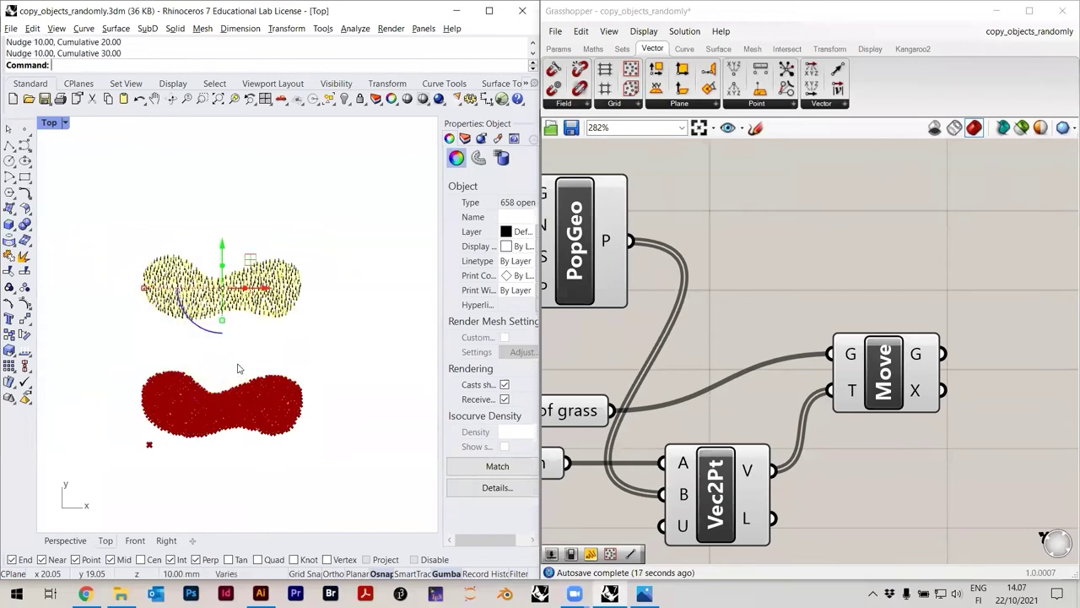
pyautogui.press('Escape')
# Select the original blade of grass and rotate it about its origin point
pyautogui.scroll(10, 253, 267)
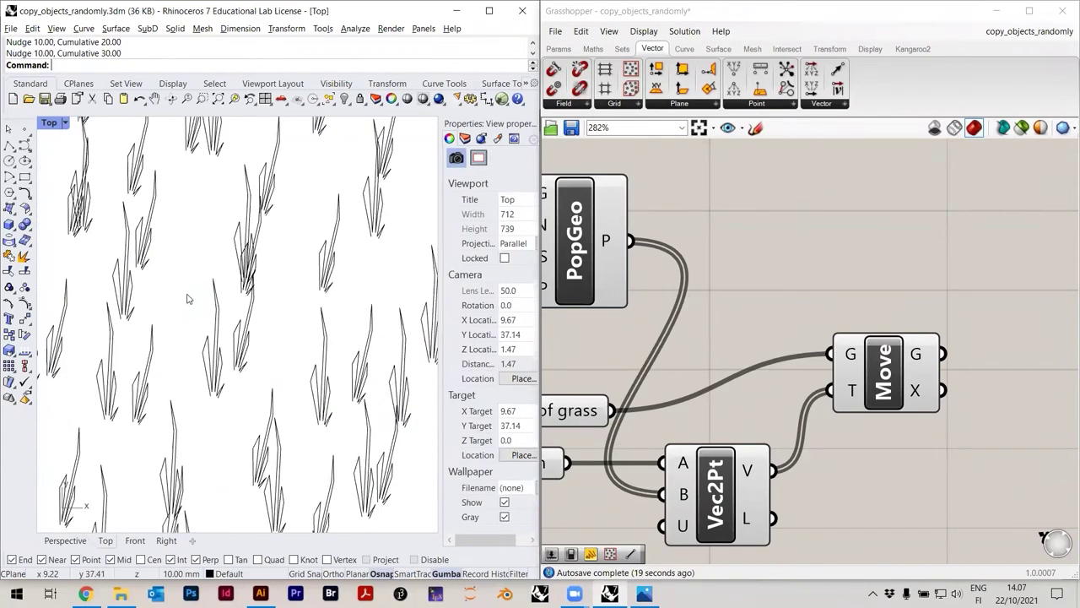
pyautogui.scroll(-8, 253, 267)
pyautogui.scroll(15, 220, 411)
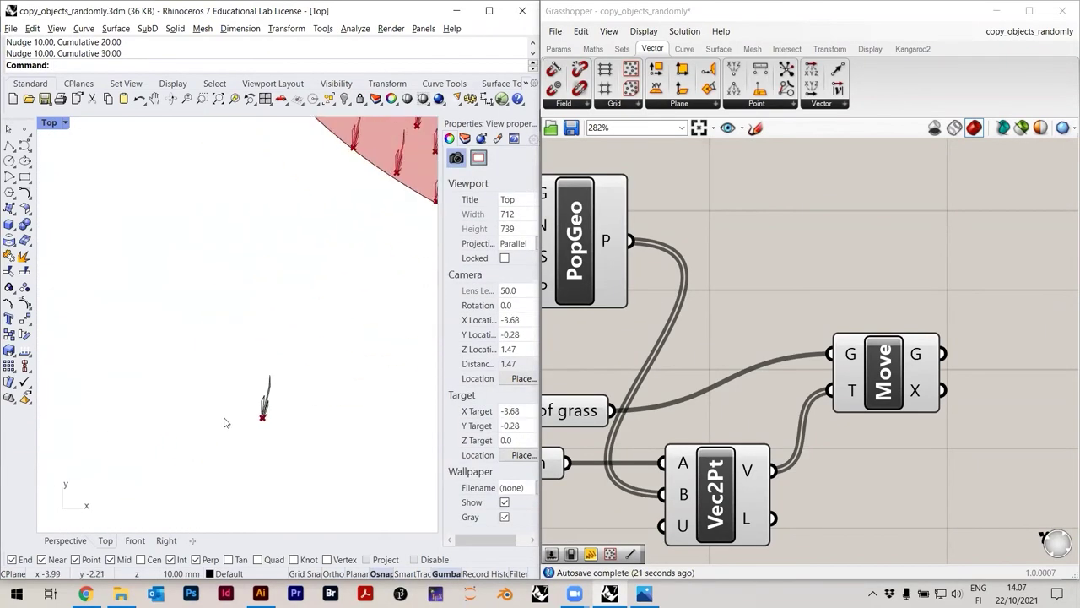
pyautogui.scroll(5, 277, 416)
pyautogui.moveTo(325, 395); pyautogui.dragTo(216, 329)
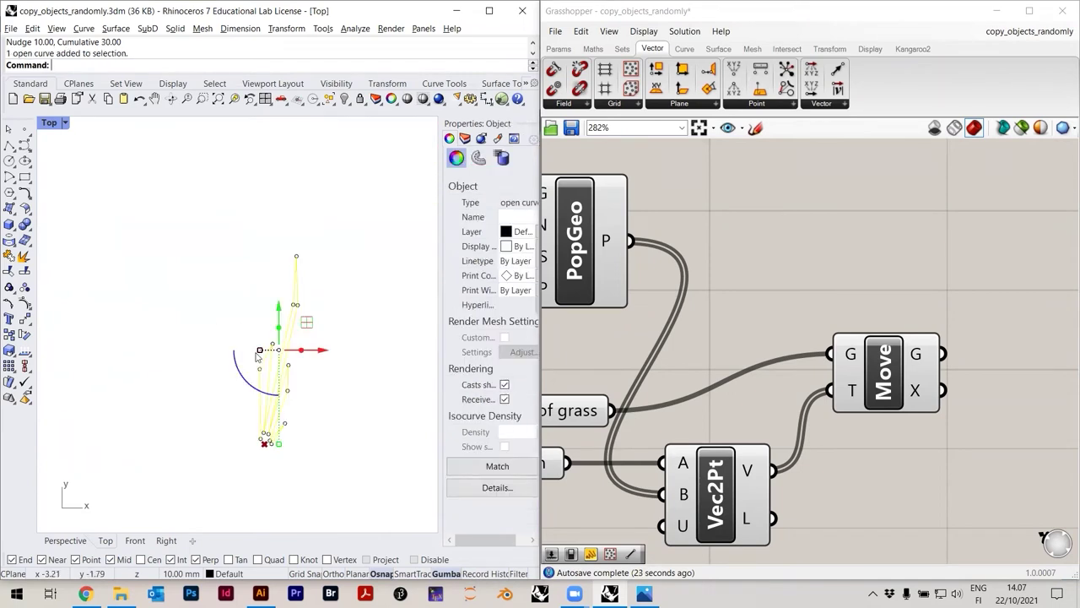
pyautogui.press('Return')
pyautogui.scroll(3, 274, 437)
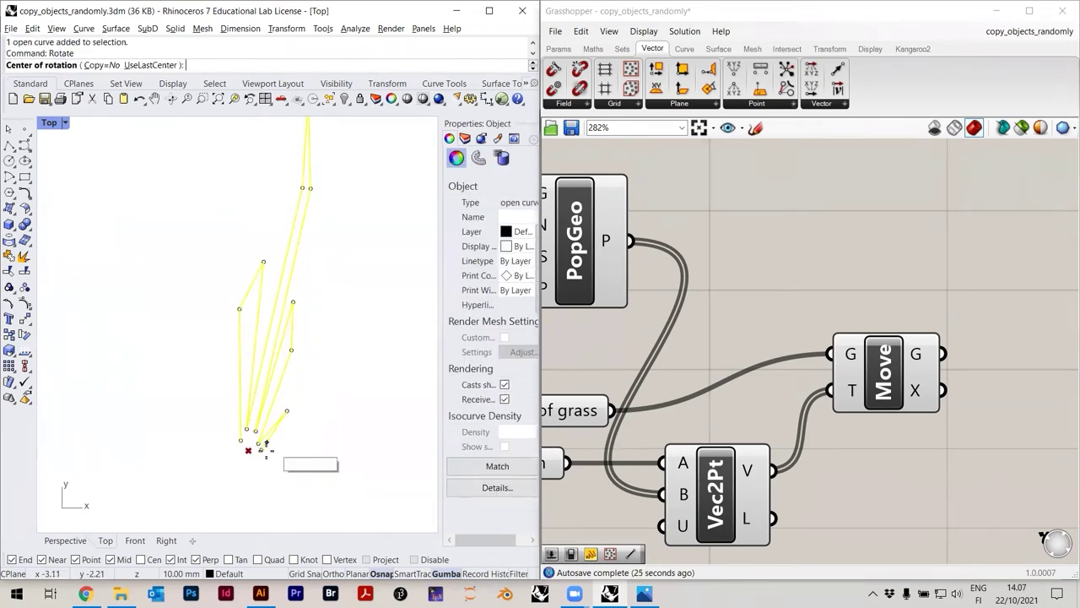
# Rotate the source grass curve about 31° counter-clockwise around the origin point at its base
pyautogui.click(250, 453)
pyautogui.click(338, 209)
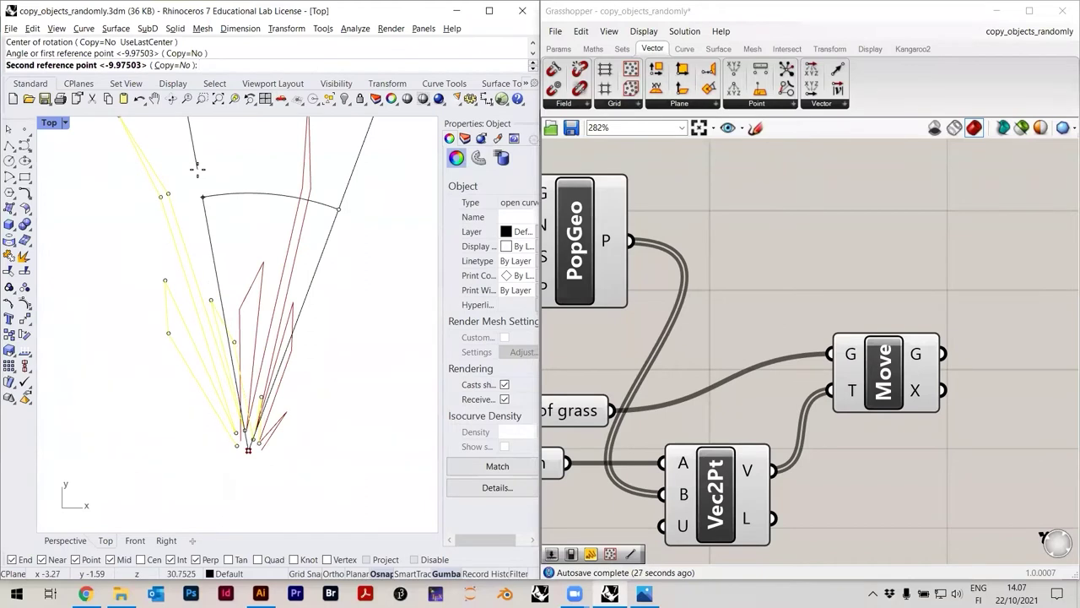
pyautogui.click(198, 170)
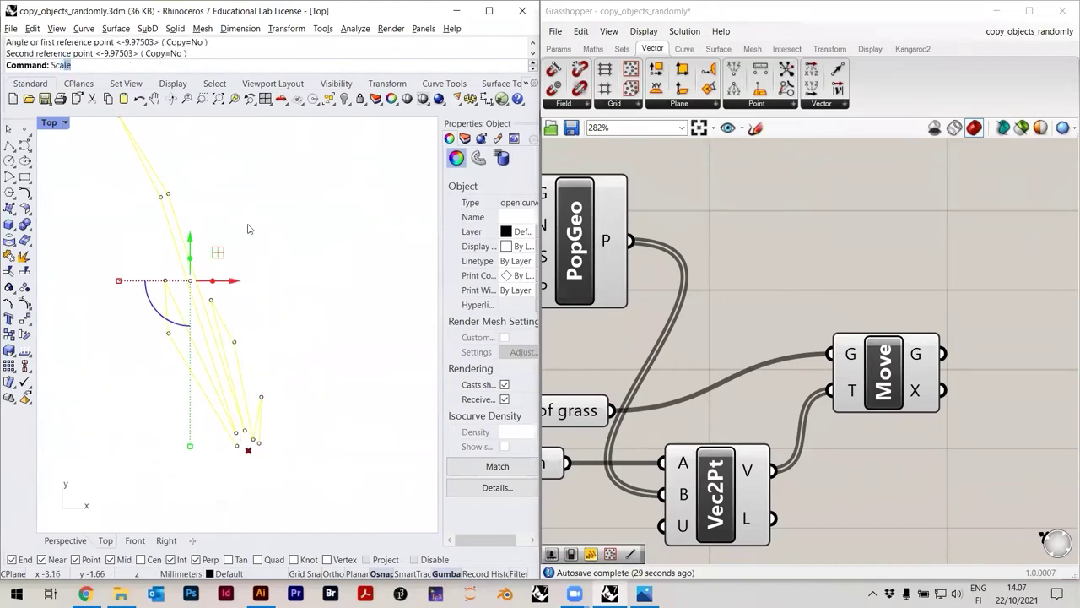
# Scale the tilted grass curve down by a factor of about 0.63 from its base point
pyautogui.press('Return')
pyautogui.click(247, 451)
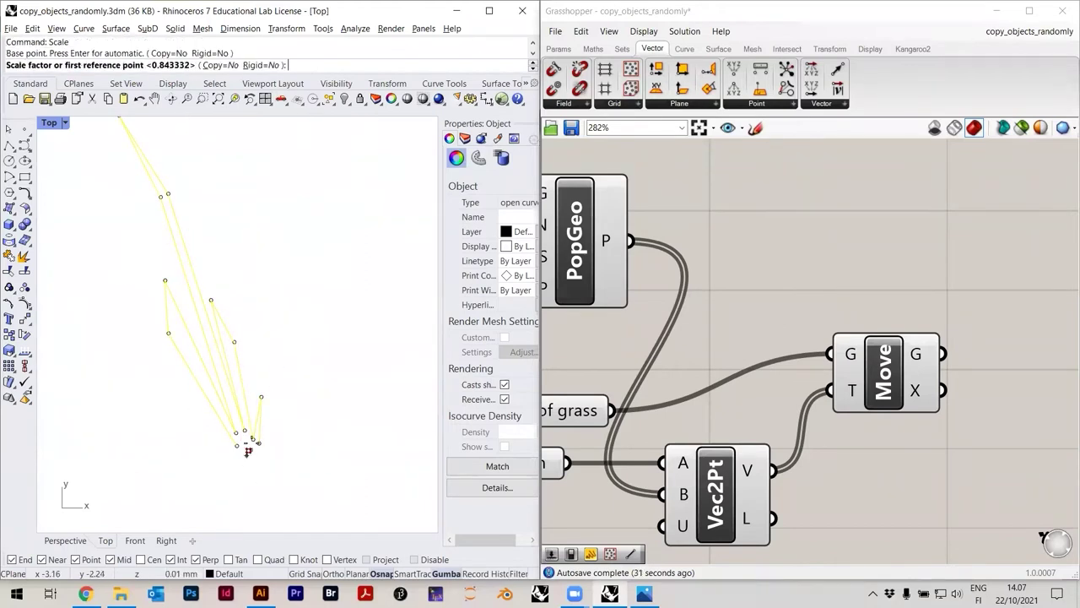
pyautogui.click(217, 165)
pyautogui.click(248, 270)
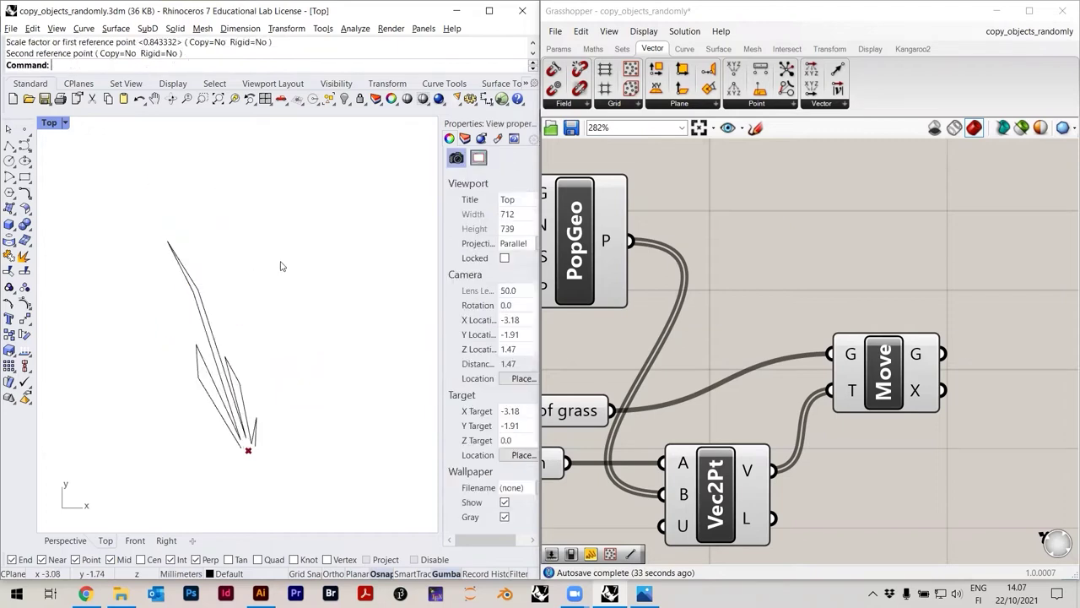
# Set the PopGeo Count slider to 851 and the Seed slider to 29
pyautogui.scroll(-5, 566, 327)
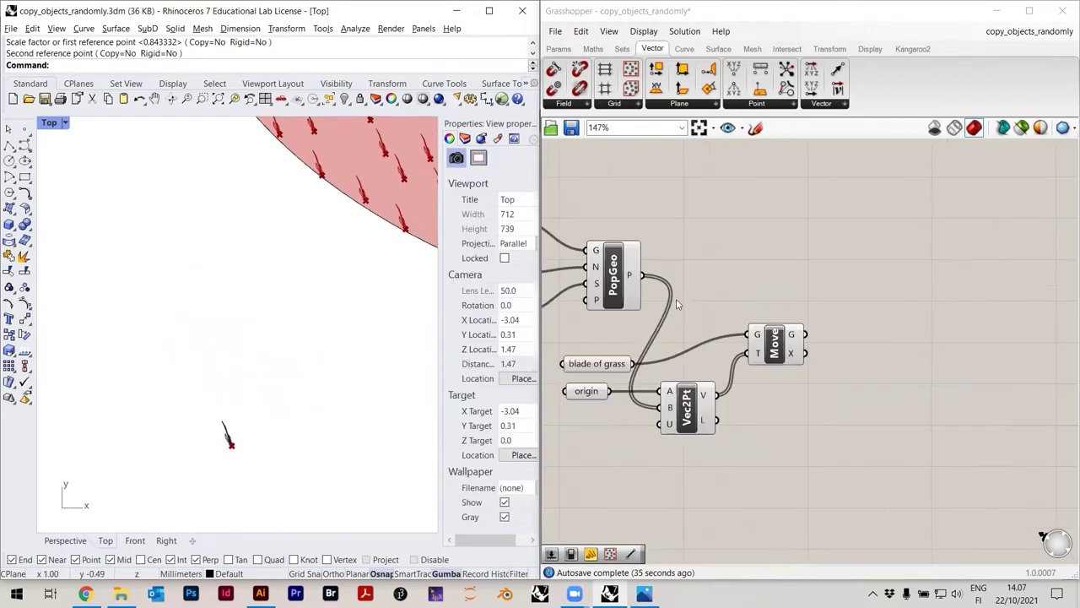
pyautogui.moveTo(318, 254); pyautogui.dragTo(168, 383, button='right')
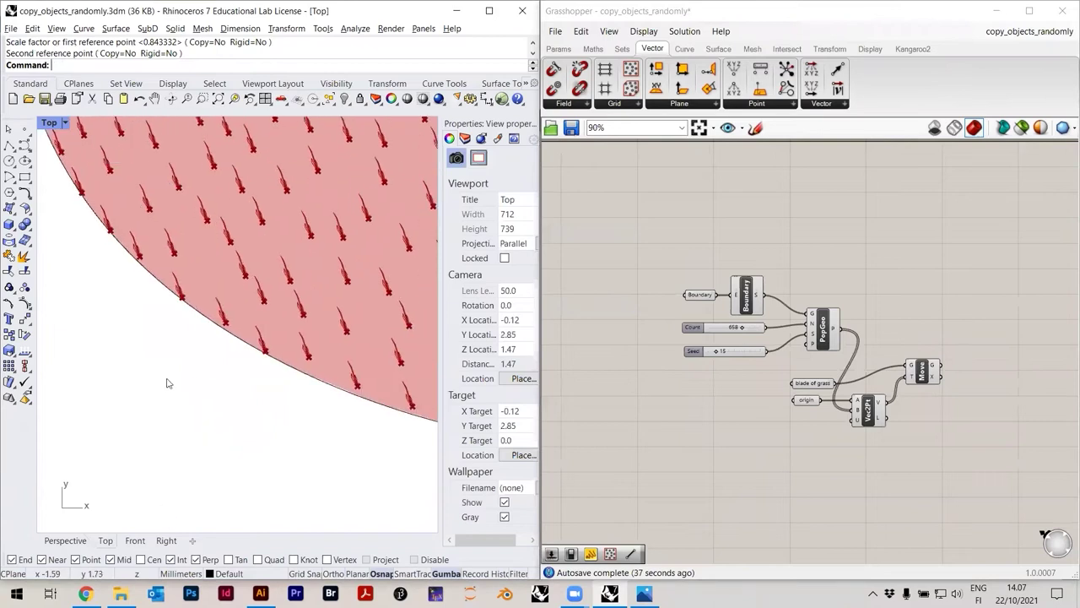
pyautogui.scroll(-8, 169, 383)
pyautogui.scroll(7, 238, 240)
pyautogui.scroll(4, 654, 361)
pyautogui.scroll(2, 862, 320)
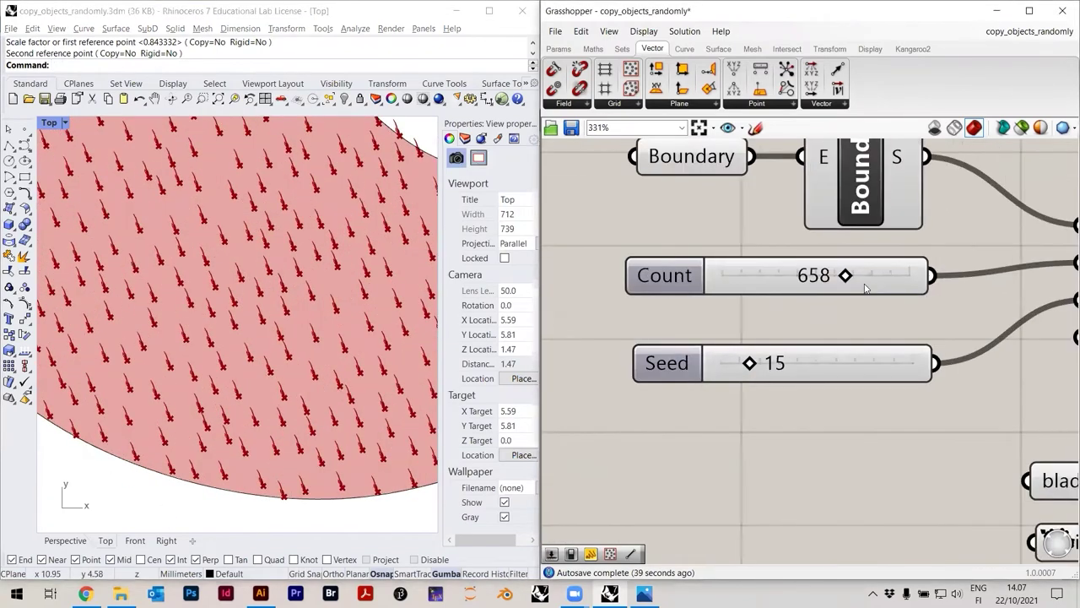
pyautogui.moveTo(866, 278); pyautogui.dragTo(880, 280)
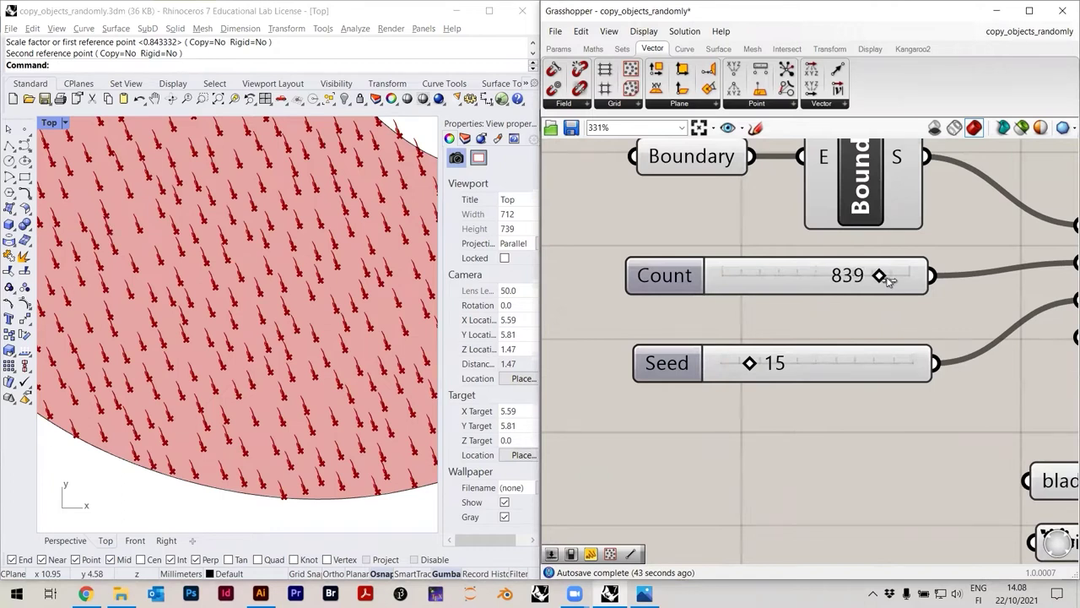
pyautogui.moveTo(750, 363); pyautogui.dragTo(777, 364)
# Bake the grass copies from the Move component into the Rhino document
pyautogui.moveTo(847, 293); pyautogui.dragTo(704, 287, button='right')
pyautogui.scroll(-5, 616, 281)
pyautogui.scroll(4, 830, 326)
pyautogui.rightClick(851, 301)
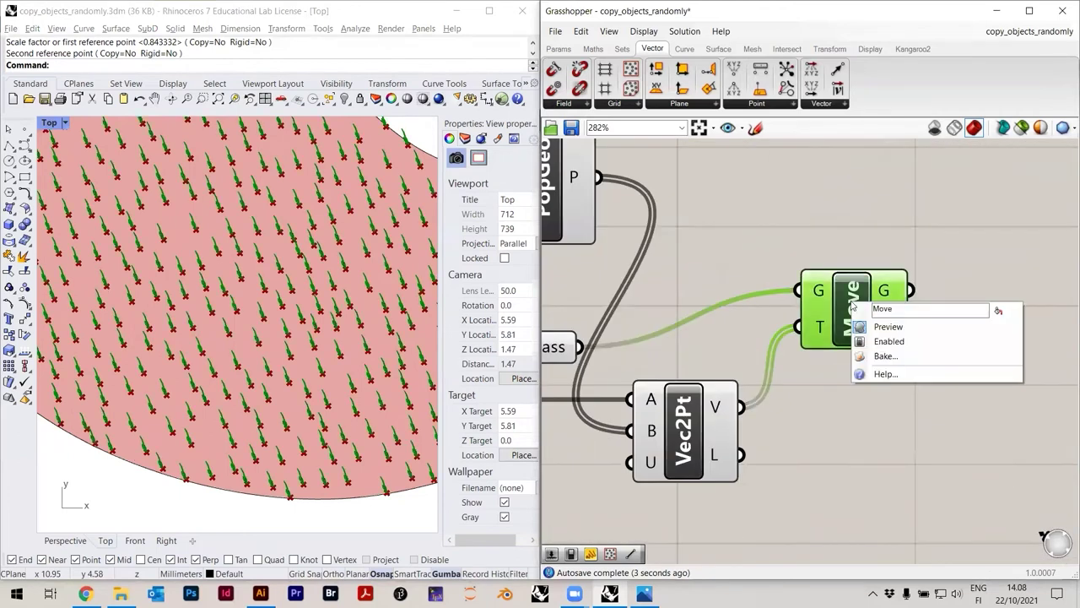
pyautogui.click(883, 356)
pyautogui.click(896, 490)
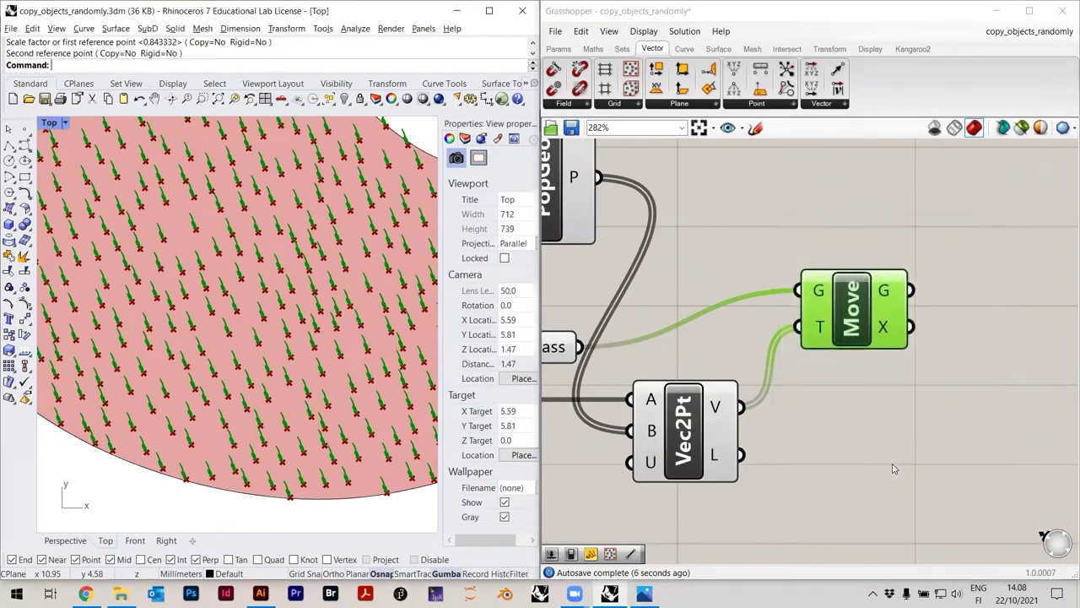
# Select the newly baked tilted grass curves with SelLast and nudge them 30 mm upward onto the earlier baked field
pyautogui.scroll(-5, 226, 323)
pyautogui.moveTo(226, 323); pyautogui.dragTo(207, 354, button='right')
pyautogui.write('SelLast')
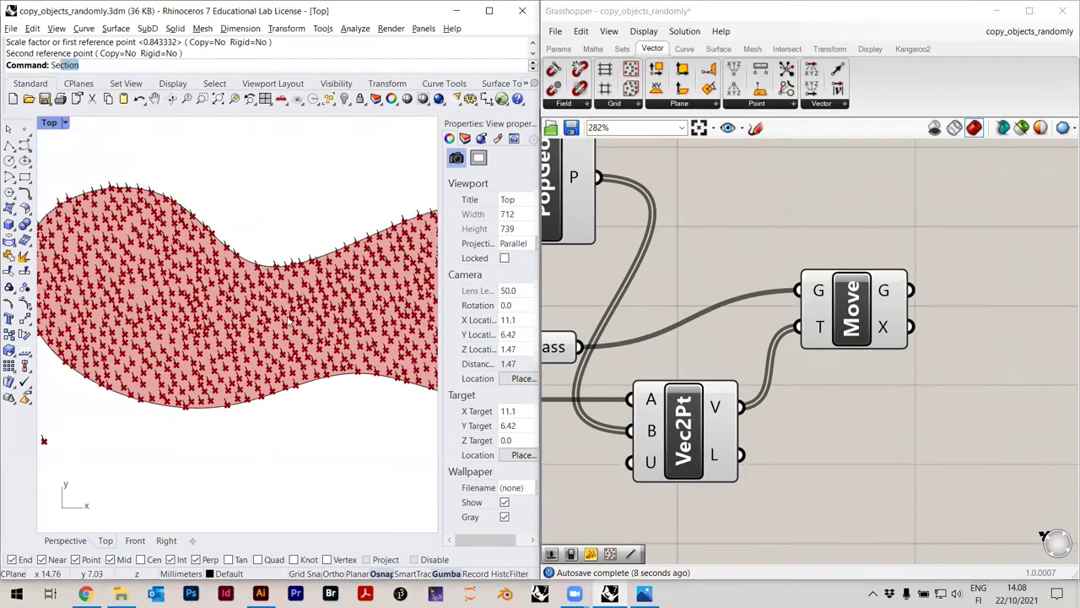
pyautogui.press('Return')
pyautogui.scroll(-10, 287, 320)
pyautogui.moveTo(347, 262); pyautogui.dragTo(315, 315, button='right')
pyautogui.scroll(2, 262, 293)
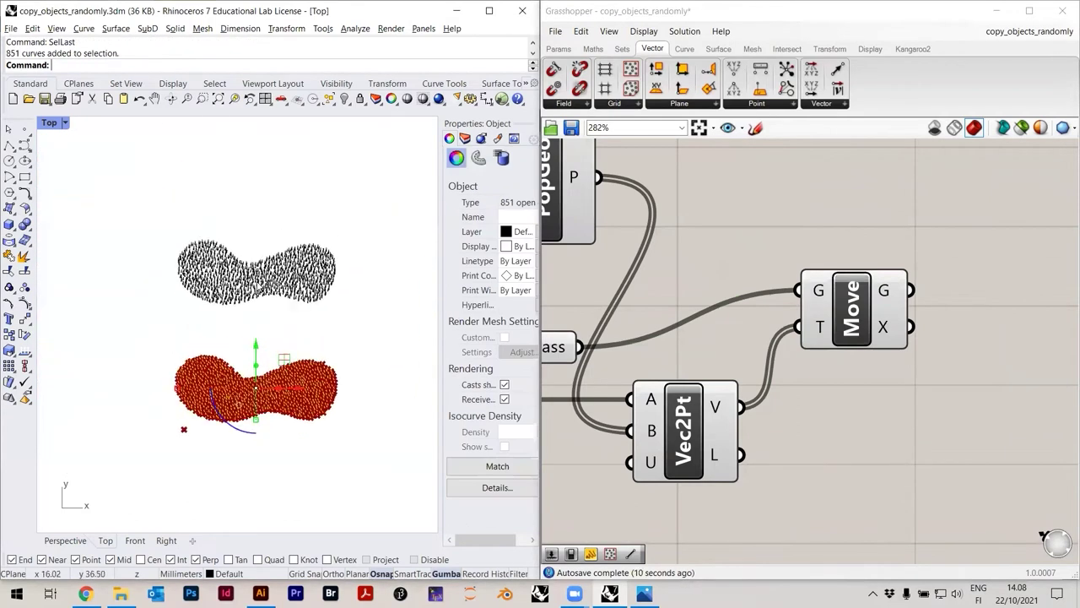
pyautogui.moveTo(264, 292); pyautogui.dragTo(269, 301, button='right')
pyautogui.hotkey('alt', 'Up')
pyautogui.hotkey('alt', 'Up')
pyautogui.hotkey('alt', 'Up')
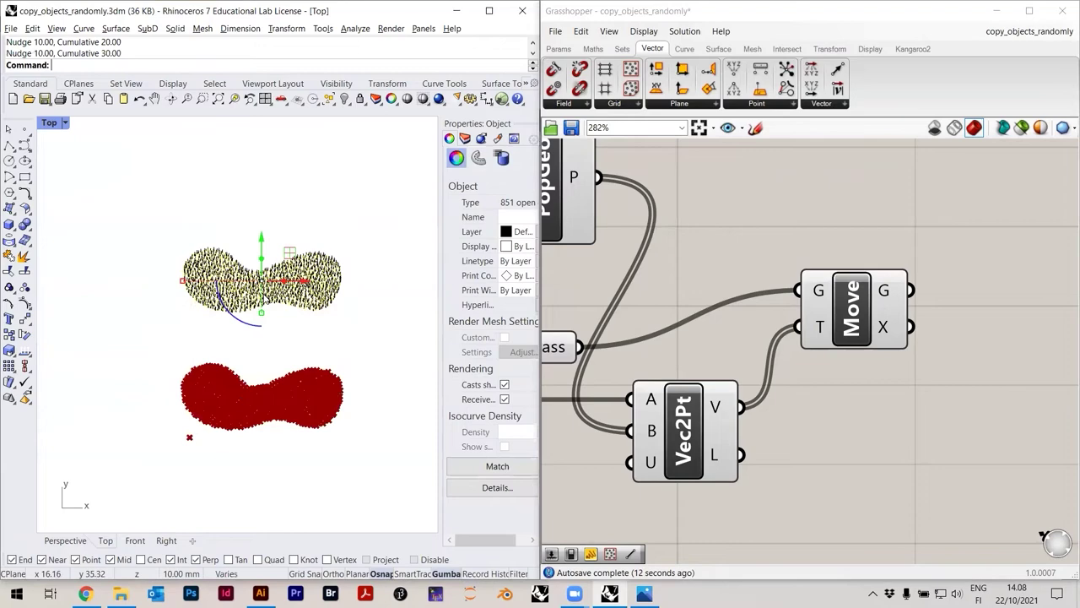
pyautogui.press('Escape')
# Rotate the source grass curve clockwise around its base point until it stands roughly upright
pyautogui.scroll(10, 175, 353)
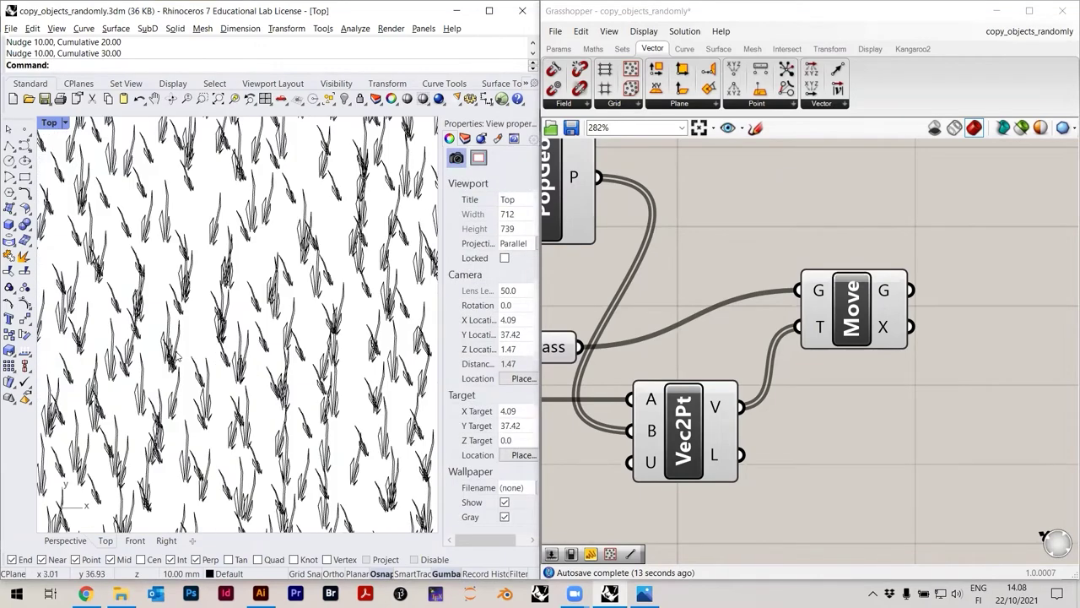
pyautogui.scroll(-10, 173, 353)
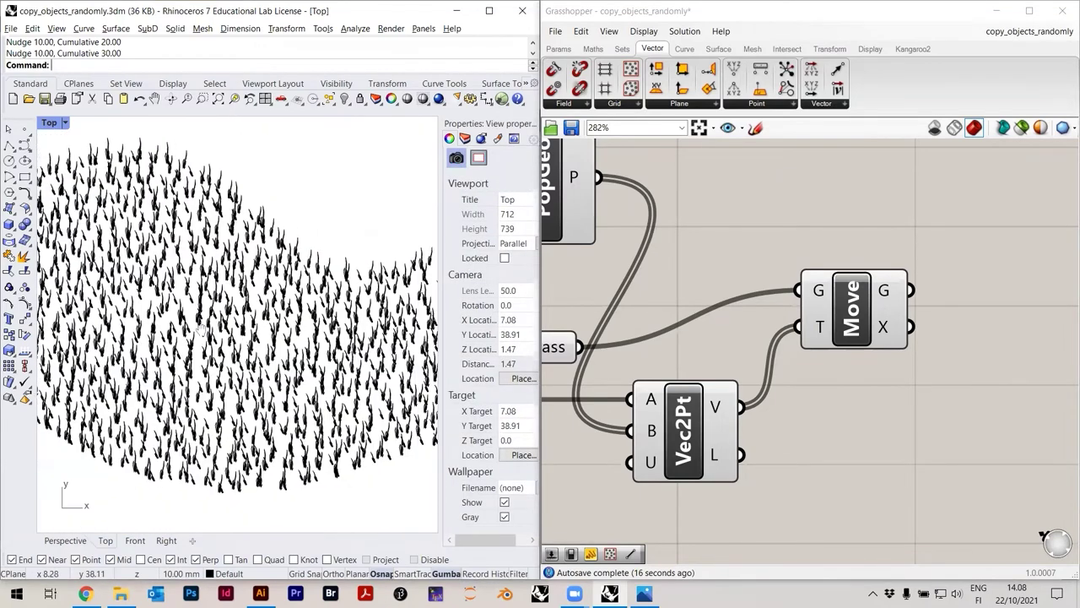
pyautogui.scroll(-8, 343, 352)
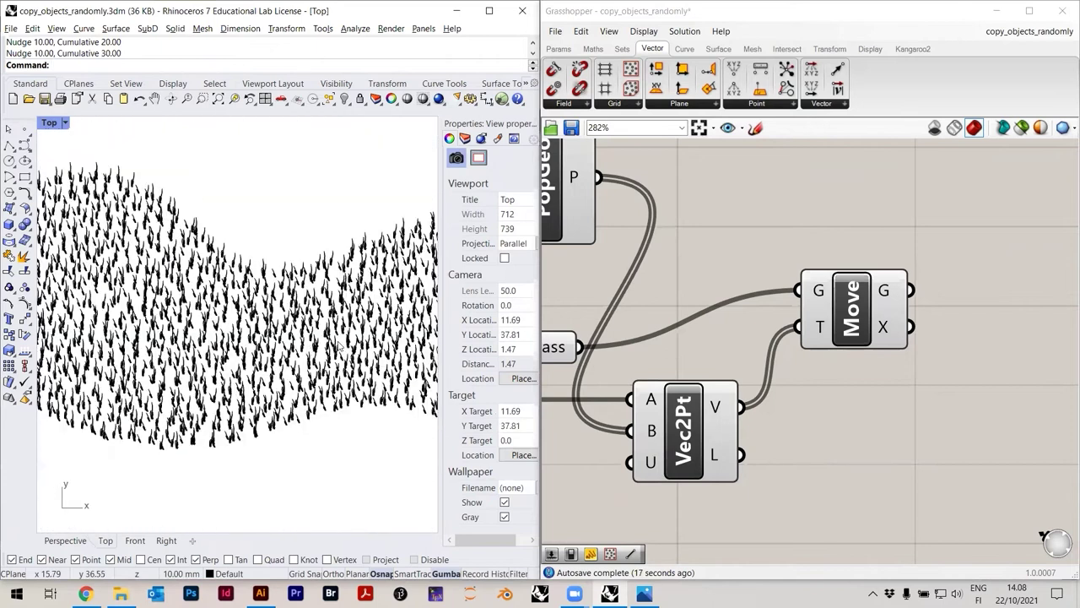
pyautogui.scroll(-3, 338, 252)
pyautogui.scroll(10, 245, 482)
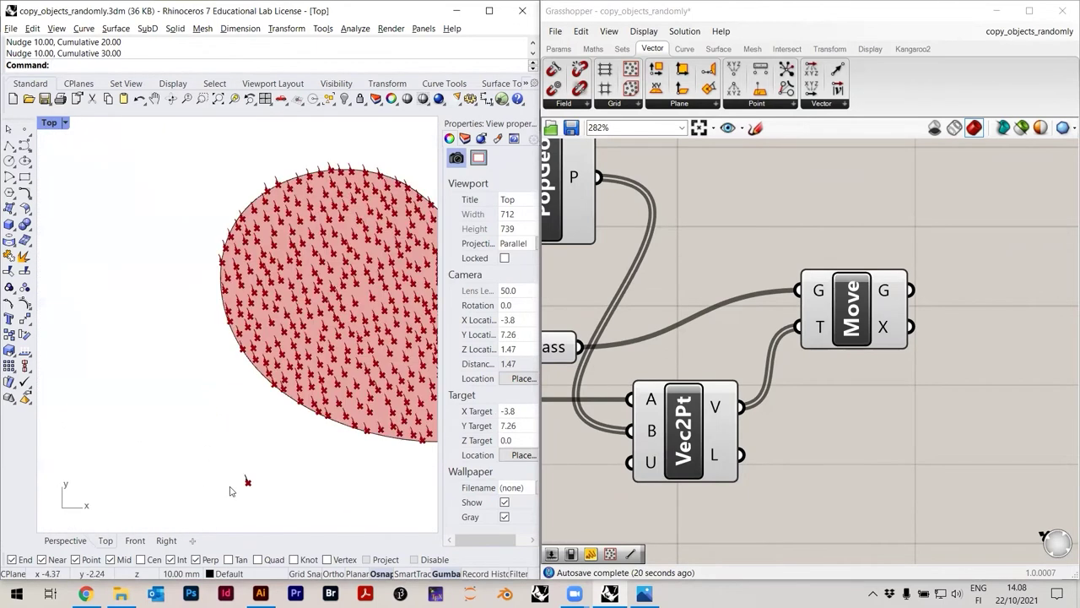
pyautogui.moveTo(349, 465); pyautogui.dragTo(262, 420)
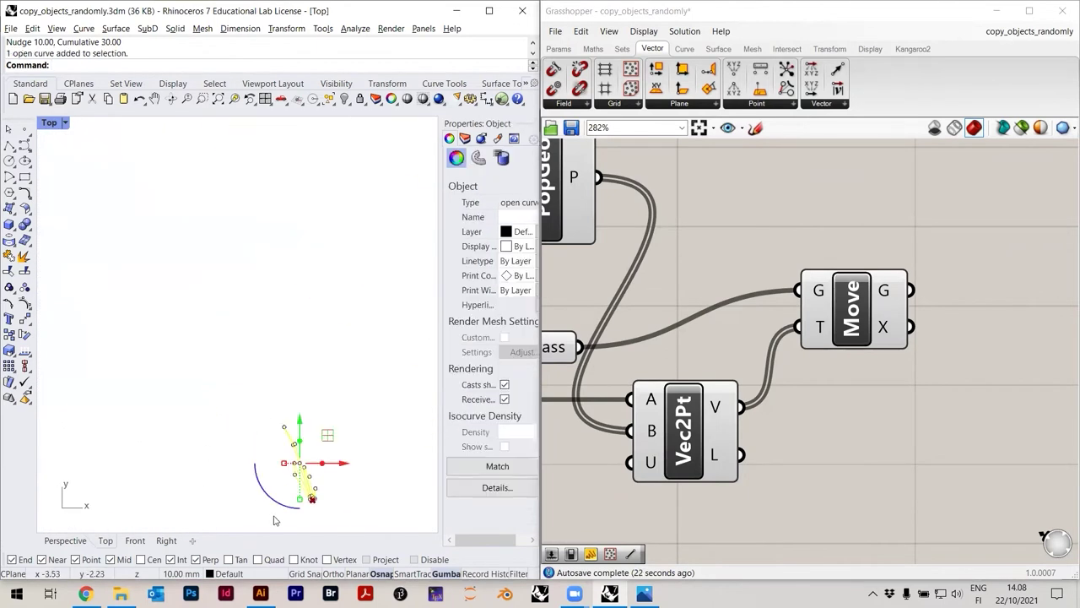
pyautogui.press('Return')
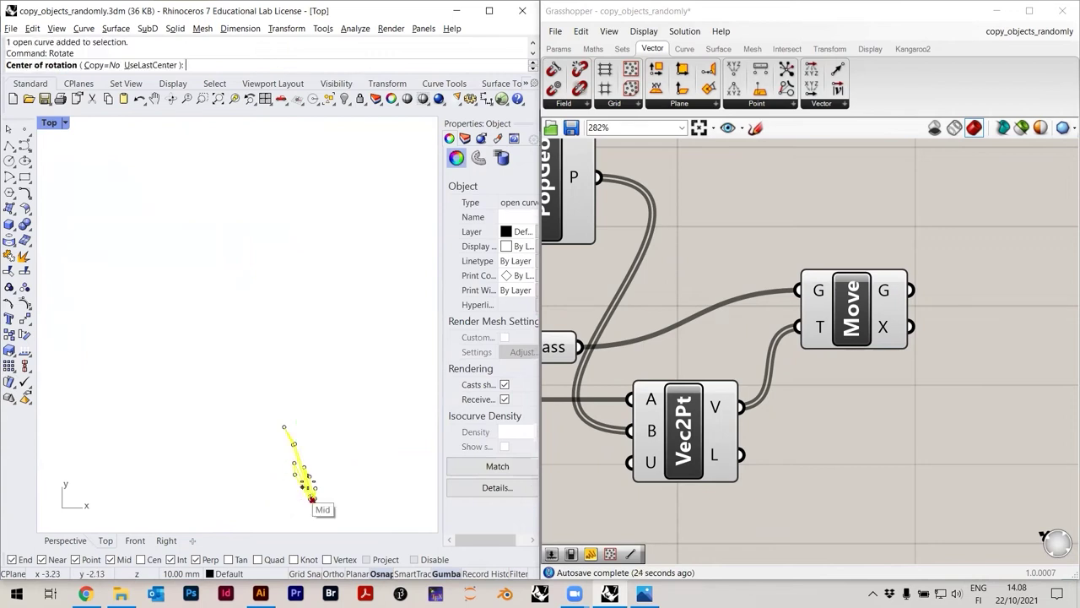
pyautogui.click(246, 429)
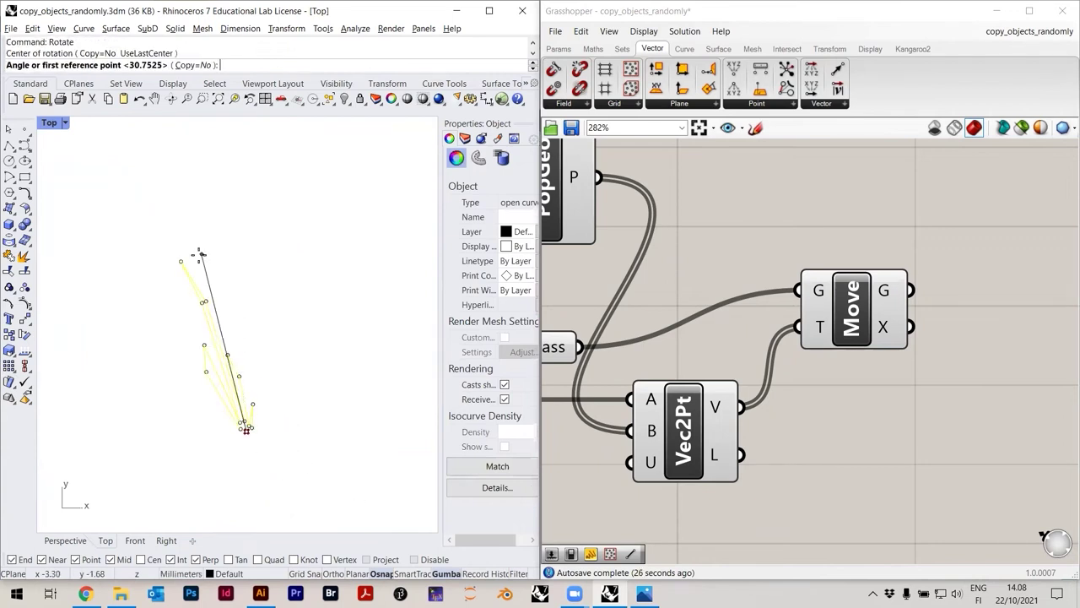
pyautogui.click(195, 254)
pyautogui.click(281, 251)
# Scale the upright source grass curve up from its base point using two reference points
pyautogui.write('S')
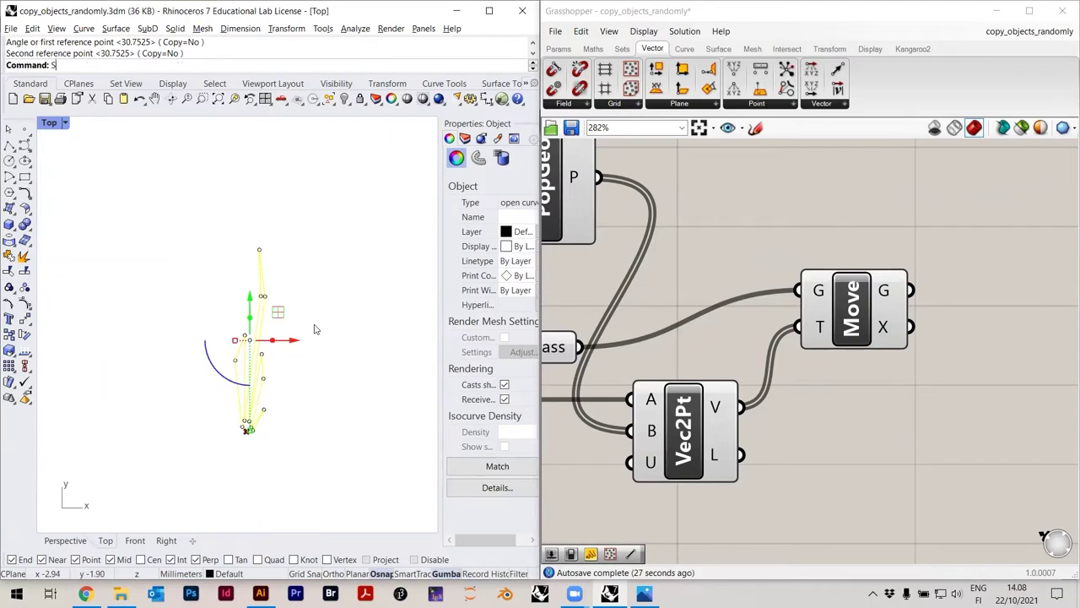
pyautogui.write('cale')
pyautogui.press('Return')
pyautogui.click(246, 430)
pyautogui.click(297, 195)
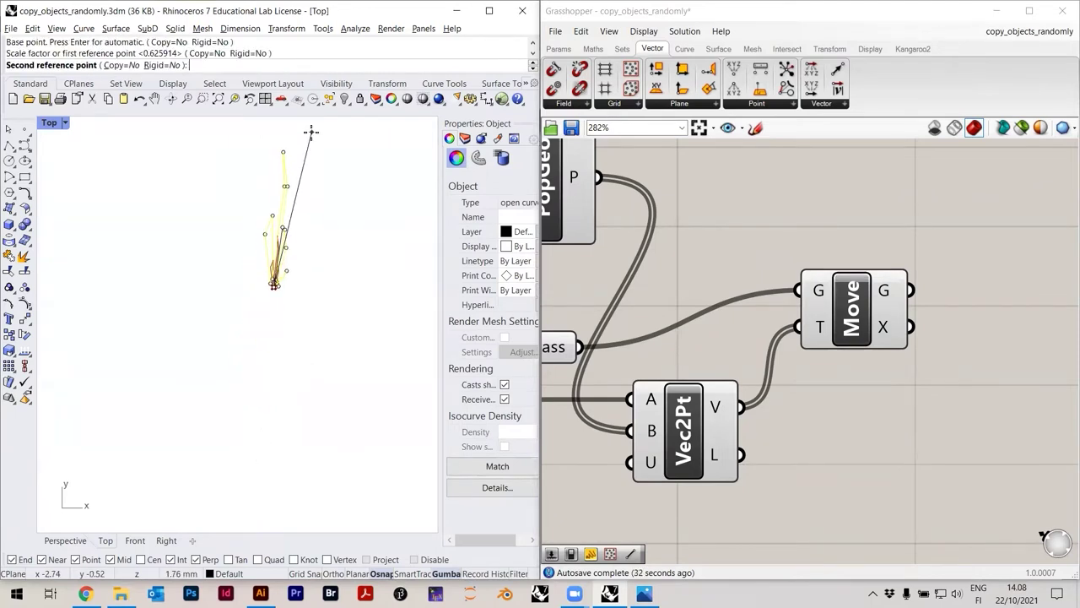
pyautogui.click(280, 250)
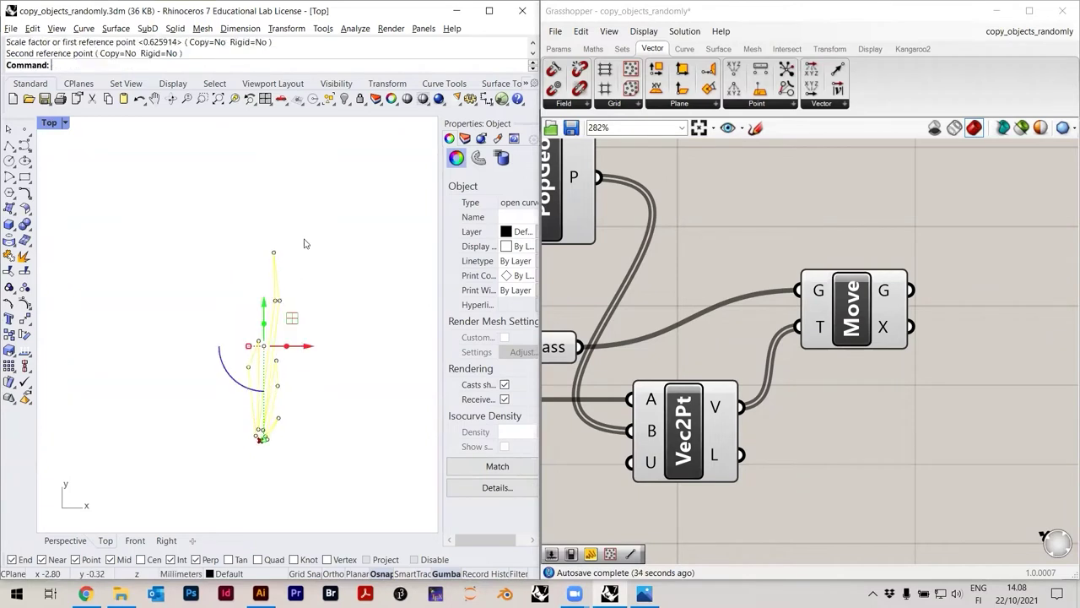
# Try a Count value of 50 for the points populating the boundary
pyautogui.scroll(-6, 758, 331)
pyautogui.scroll(4, 736, 328)
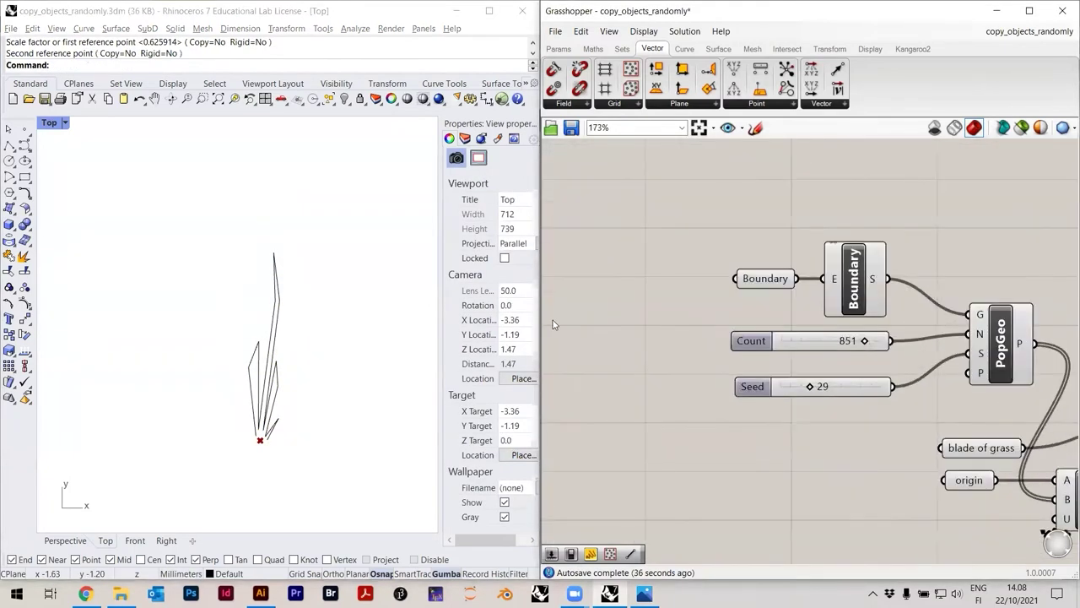
pyautogui.moveTo(254, 346); pyautogui.dragTo(188, 422, button='right')
pyautogui.scroll(-15, 188, 422)
pyautogui.scroll(2, 270, 378)
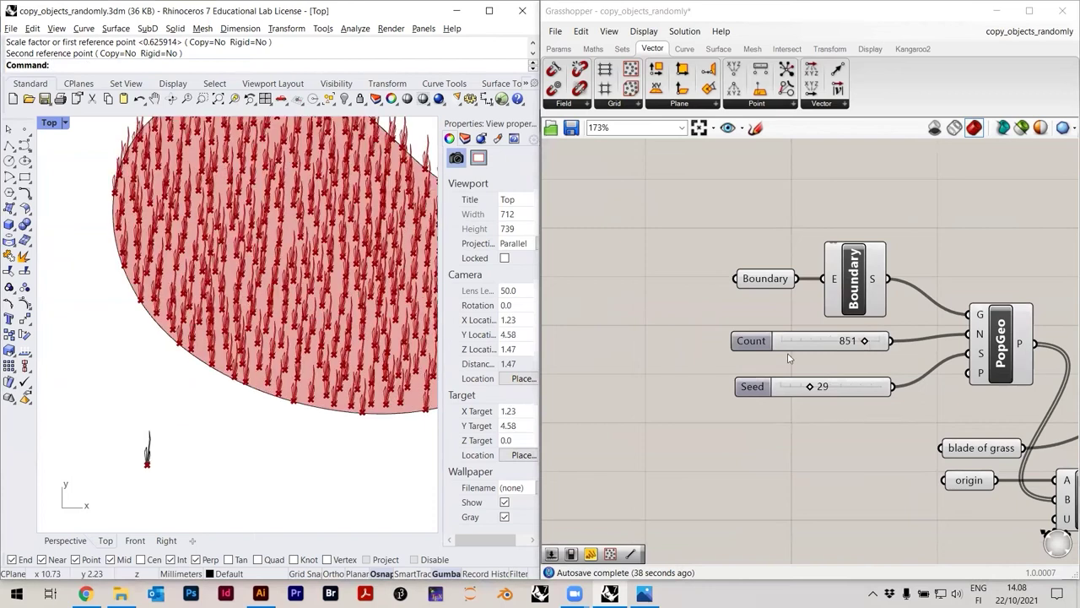
pyautogui.scroll(3, 797, 353)
pyautogui.doubleClick(846, 338)
pyautogui.write('50')
pyautogui.press('Return')
# Set the PopGeo Count slider to 100
pyautogui.doubleClick(837, 328)
pyautogui.write('100')
pyautogui.press('Return')
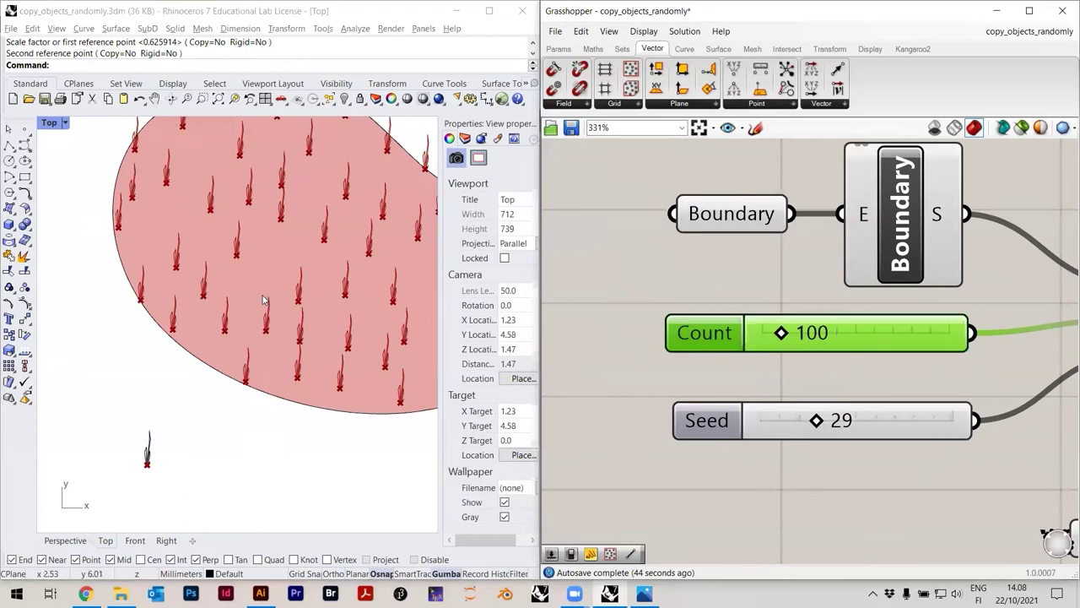
# Set the Seed slider to 56 to redistribute the grass copies inside the boundary
pyautogui.scroll(-4, 138, 309)
pyautogui.scroll(4, 138, 309)
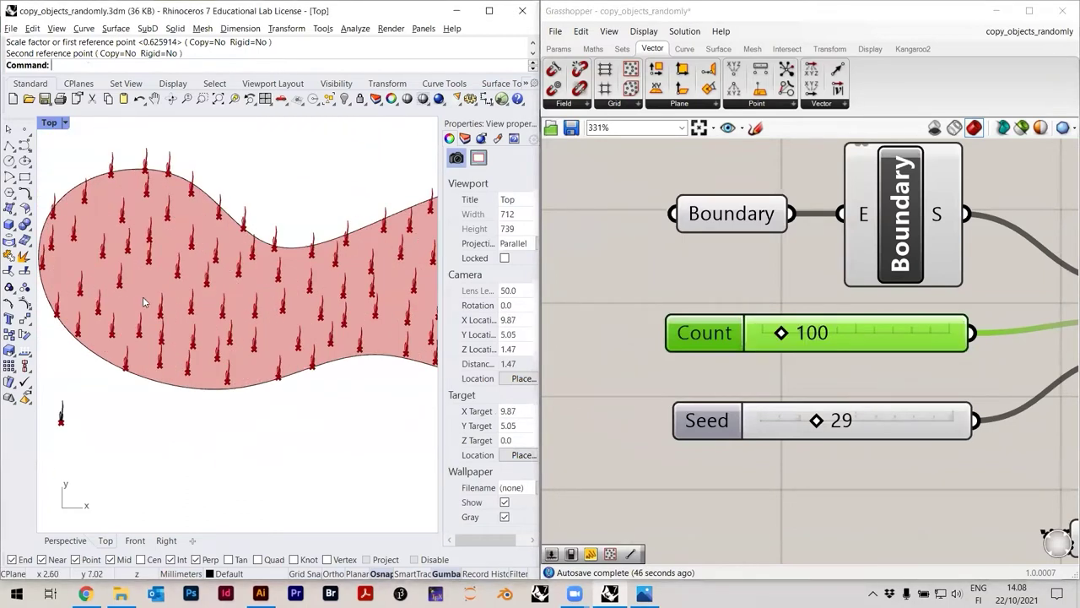
pyautogui.click(716, 259)
pyautogui.moveTo(816, 420); pyautogui.dragTo(869, 422)
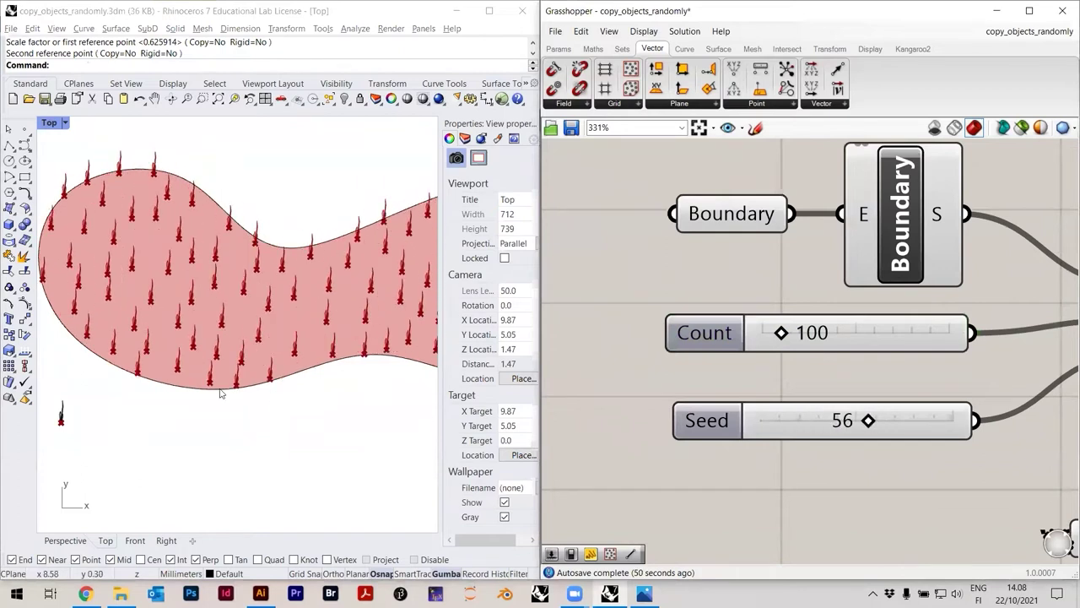
# Bake the larger upright grass copies from the Move component, keeping the offered attributes
pyautogui.moveTo(219, 393); pyautogui.dragTo(189, 395, button='right')
pyautogui.scroll(-2, 291, 315)
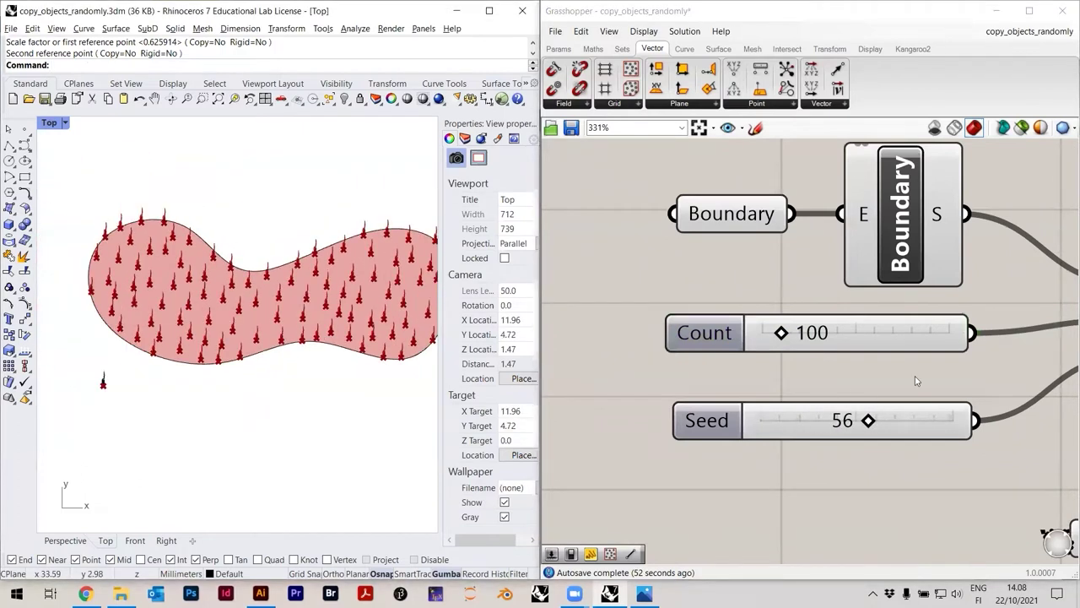
pyautogui.scroll(-4, 916, 381)
pyautogui.moveTo(948, 381); pyautogui.dragTo(489, 319, button='right')
pyautogui.scroll(2, 735, 360)
pyautogui.click(761, 359)
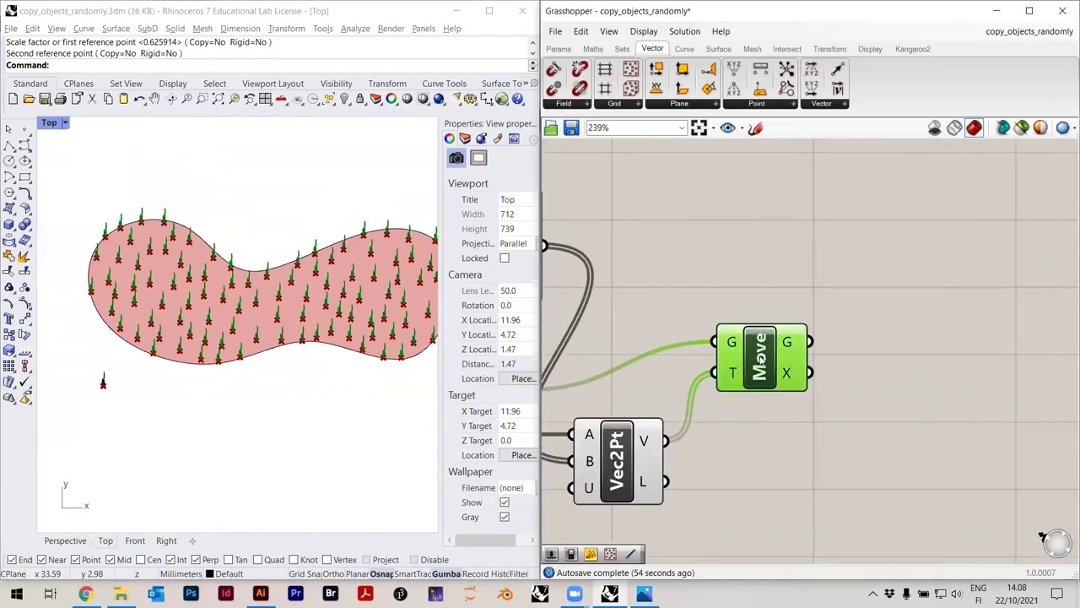
pyautogui.rightClick(761, 359)
pyautogui.click(802, 412)
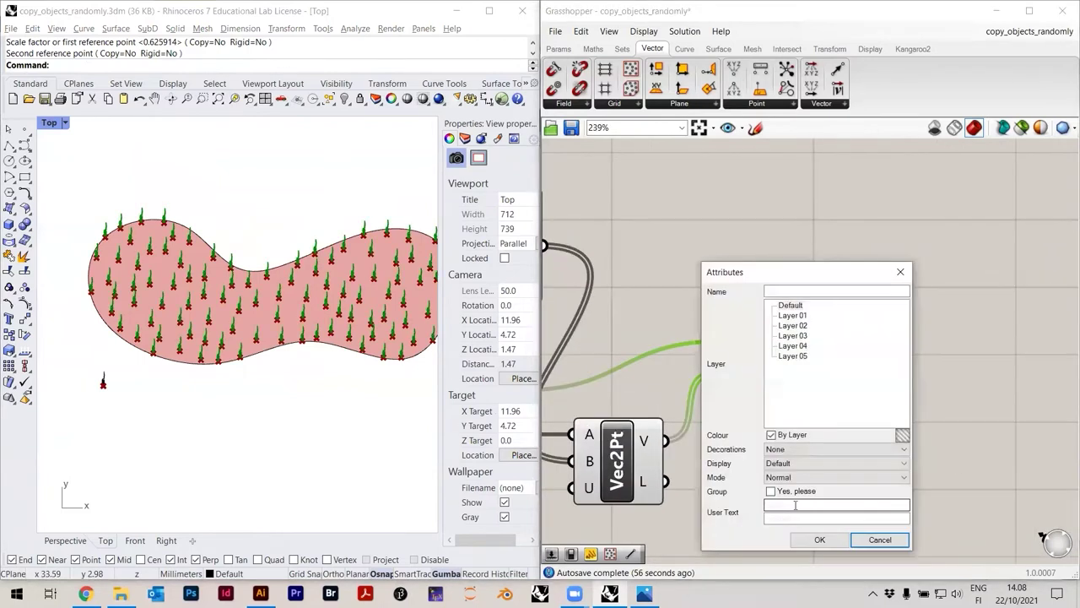
pyautogui.click(820, 540)
# Select the last baked batch of upright grass curves and nudge it 30 mm upward onto the baked field
pyautogui.moveTo(284, 266); pyautogui.dragTo(272, 291, button='right')
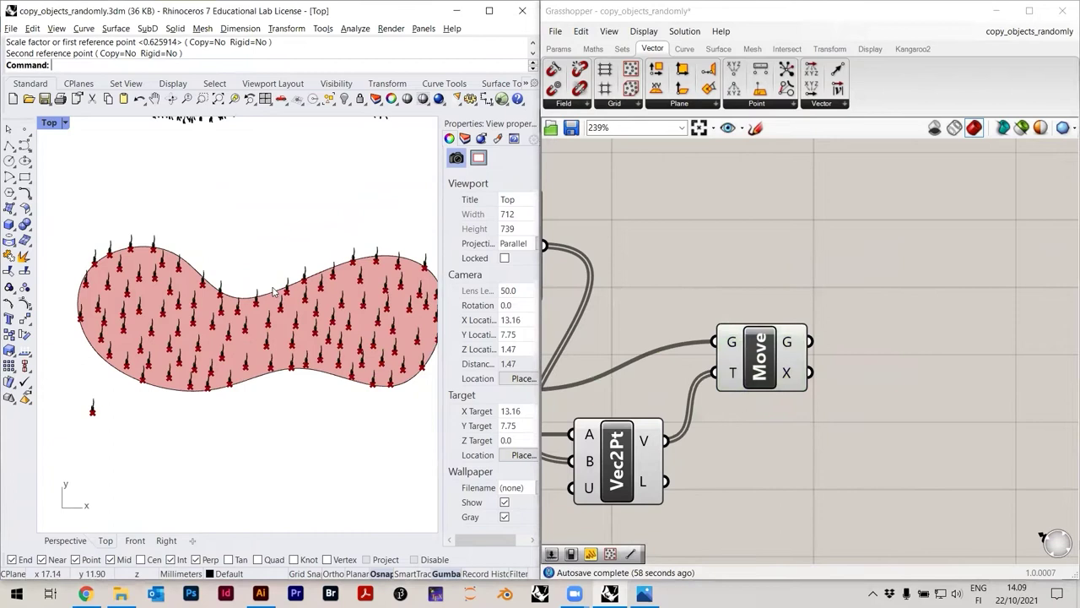
pyautogui.press('Return')
pyautogui.hotkey('alt', 'Up')
pyautogui.hotkey('alt', 'Up')
pyautogui.hotkey('alt', 'Up')
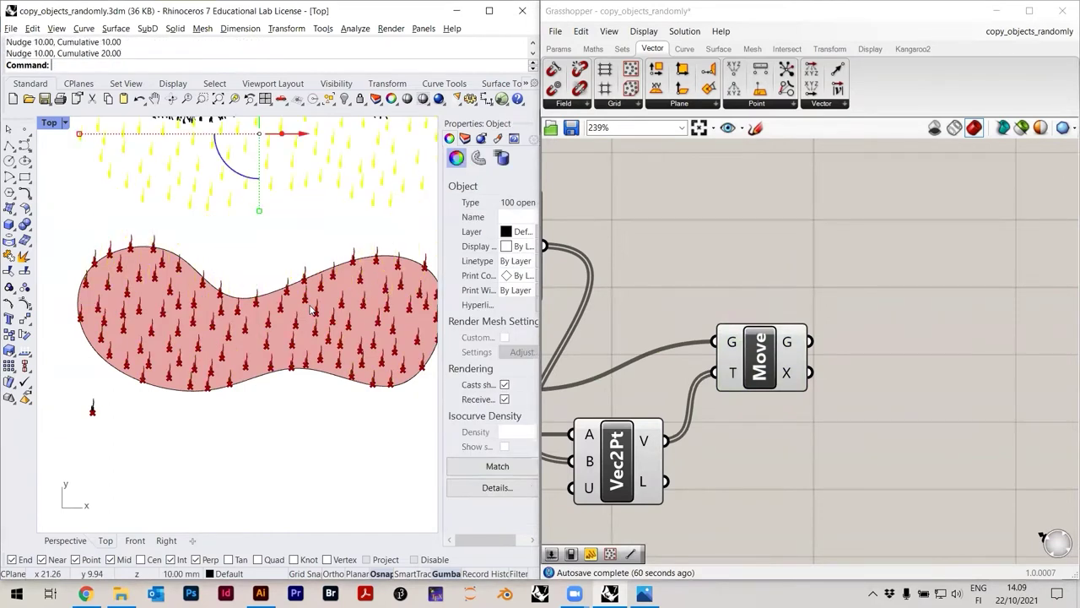
pyautogui.scroll(-7, 246, 359)
pyautogui.click(347, 279)
# Examine the combined baked grass field up close, checking the mix of blade sizes and directions
pyautogui.scroll(20, 261, 207)
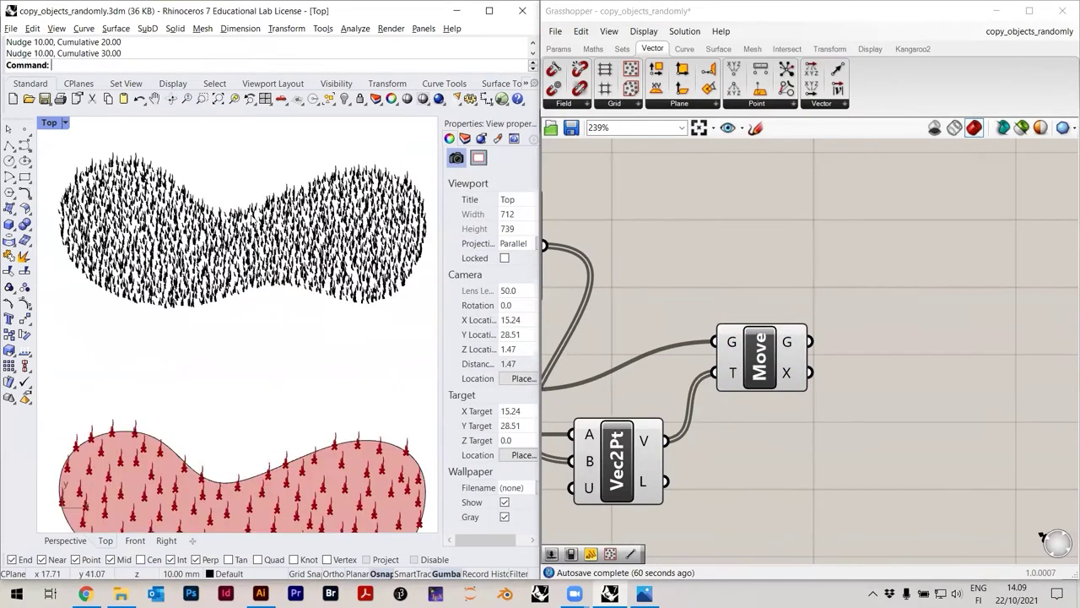
pyautogui.scroll(-15, 355, 250)
pyautogui.moveTo(357, 256); pyautogui.dragTo(284, 278, button='right')
pyautogui.scroll(12, 284, 279)
pyautogui.scroll(2, 254, 320)
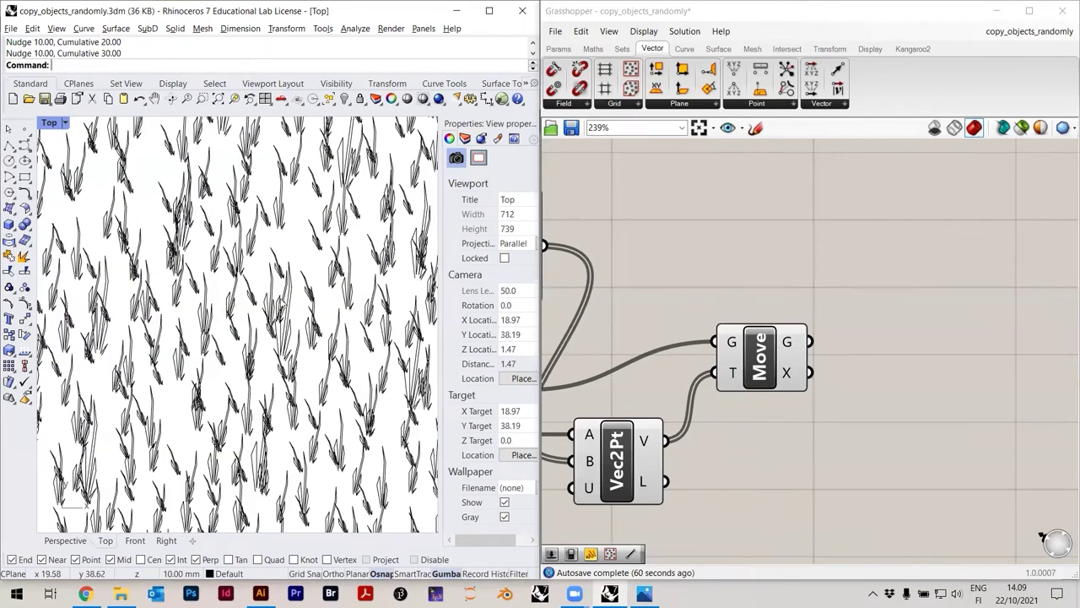
# Duplicate the whole combined grass field in place and nudge the copy 30 mm upward
pyautogui.scroll(-4, 330, 318)
pyautogui.scroll(-1, 102, 323)
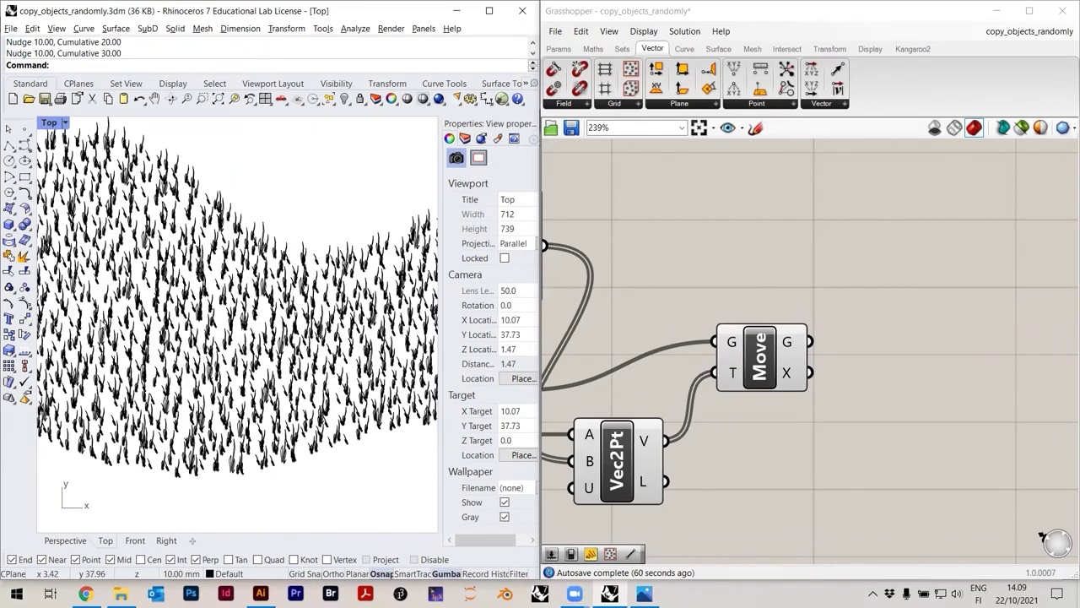
pyautogui.scroll(-4, 137, 323)
pyautogui.moveTo(53, 204); pyautogui.dragTo(404, 421)
pyautogui.scroll(-3, 351, 442)
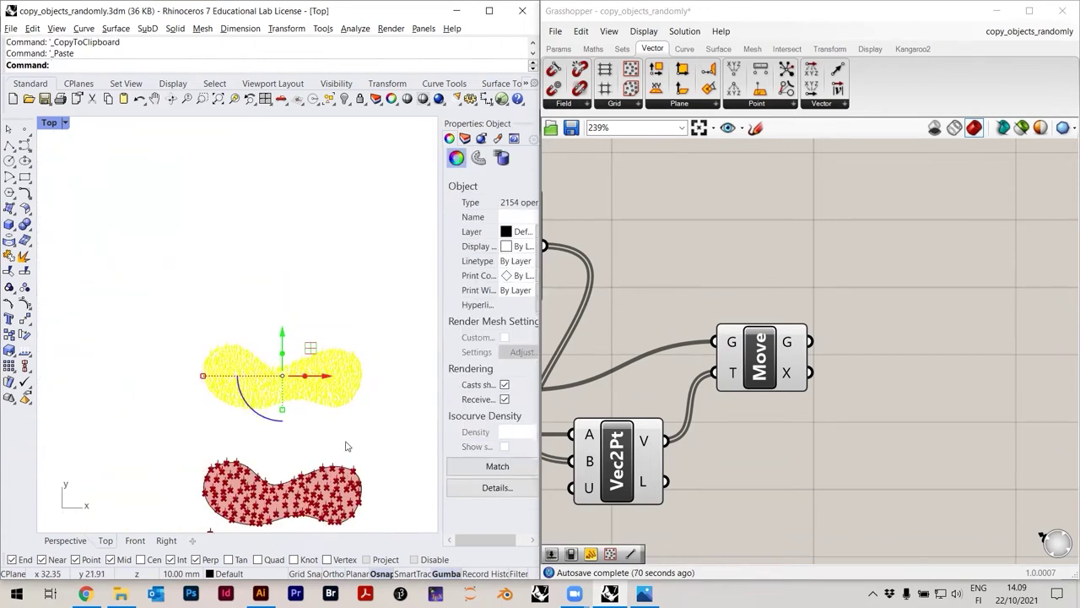
pyautogui.hotkey('alt', 'Up')
pyautogui.hotkey('alt', 'Up')
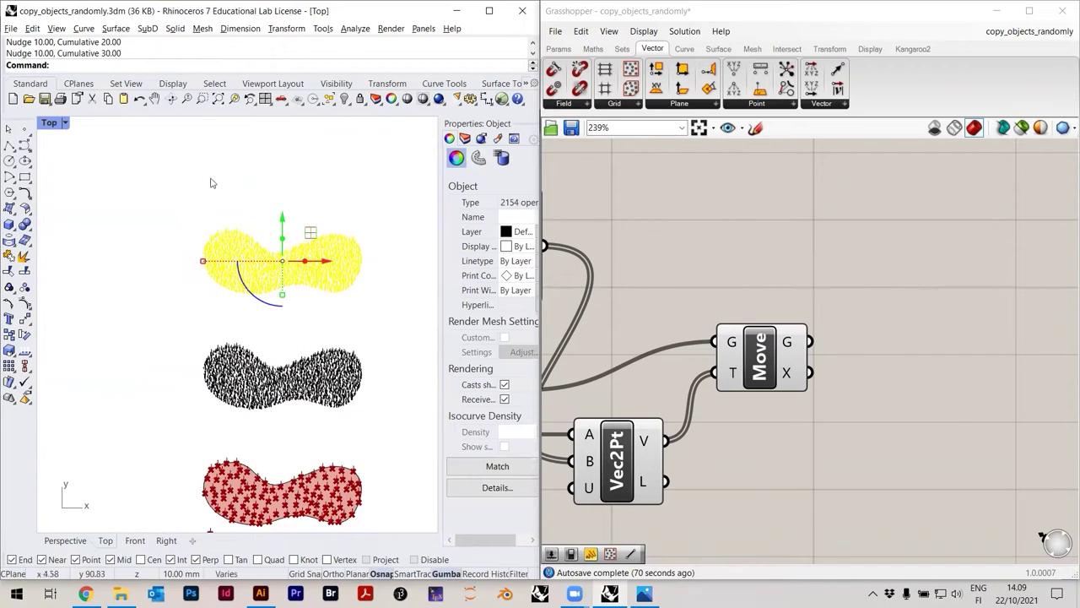
# Deselect the duplicated field and save both the Rhino model and the Grasshopper definition
pyautogui.press('Escape')
pyautogui.click(11, 32)
pyautogui.click(38, 114)
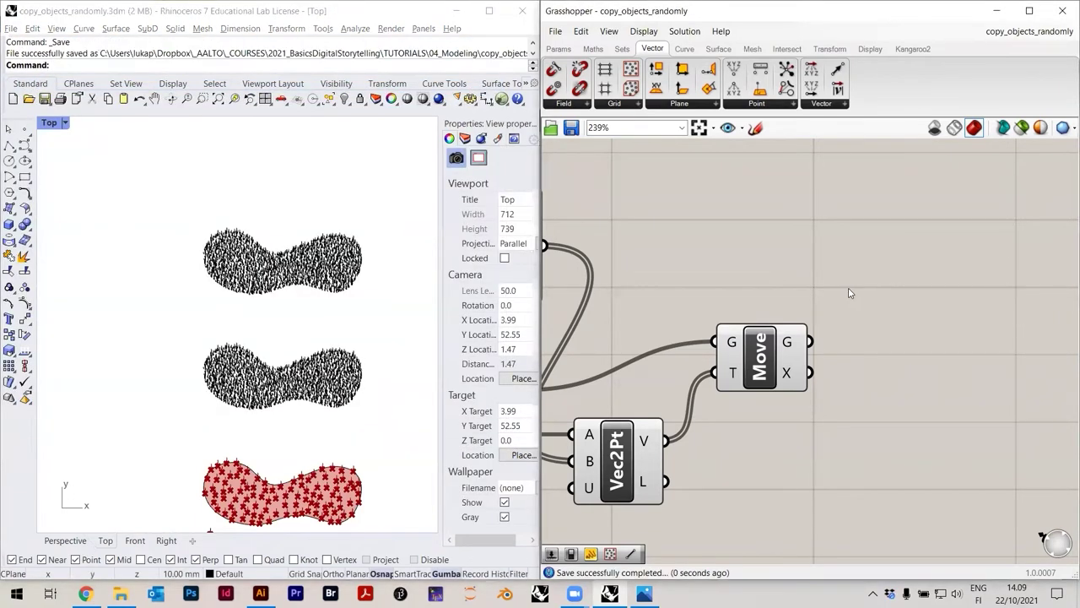
# Ungroup the duplicated upper grass field into individually selectable curves and clear the selection
pyautogui.scroll(10, 218, 339)
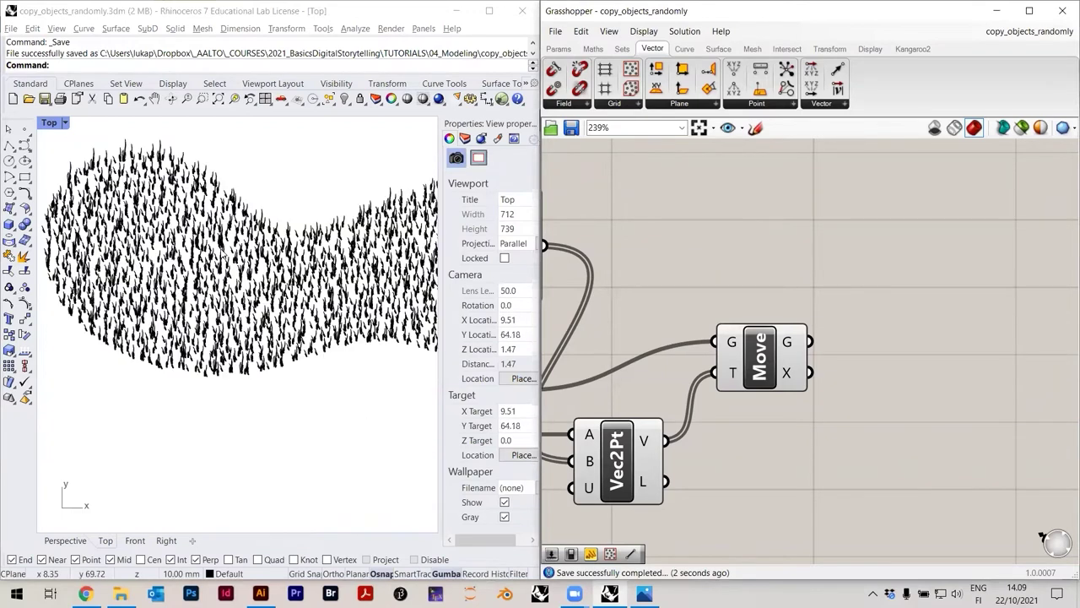
pyautogui.hotkey('ctrl', 'a')
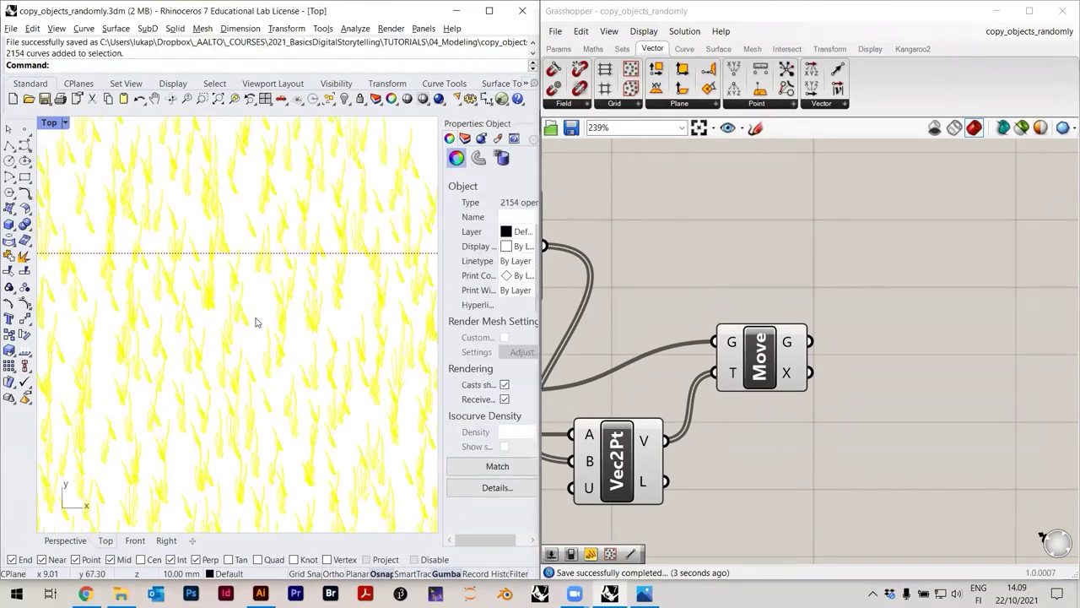
pyautogui.scroll(-10, 259, 336)
pyautogui.click(330, 417)
pyautogui.click(255, 365)
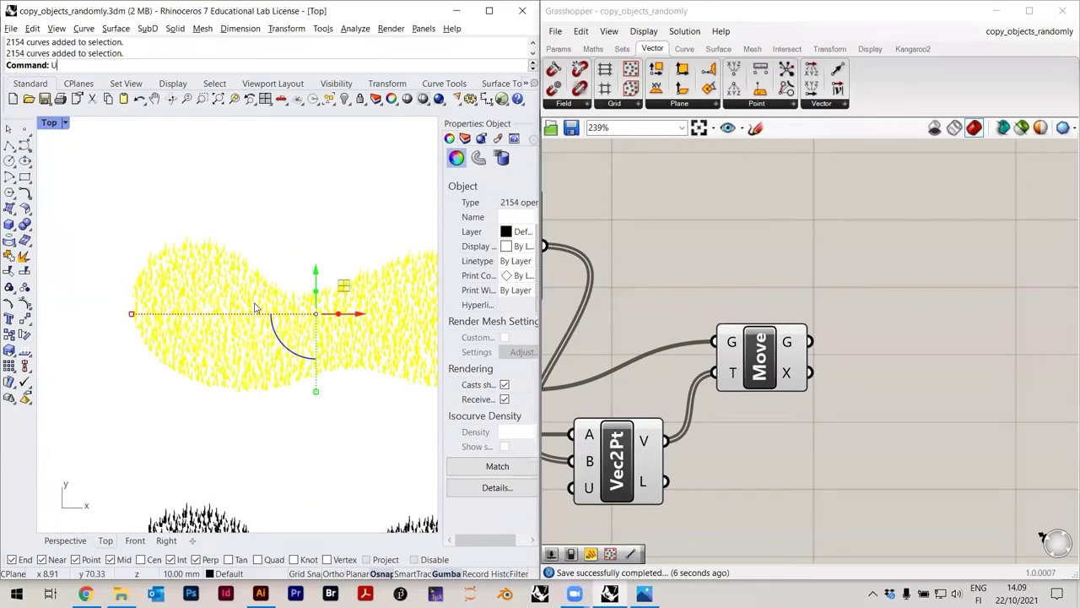
pyautogui.press('Escape')
# Try a crossing selection over part of the ungrouped left lobe and clear it
pyautogui.scroll(4, 268, 345)
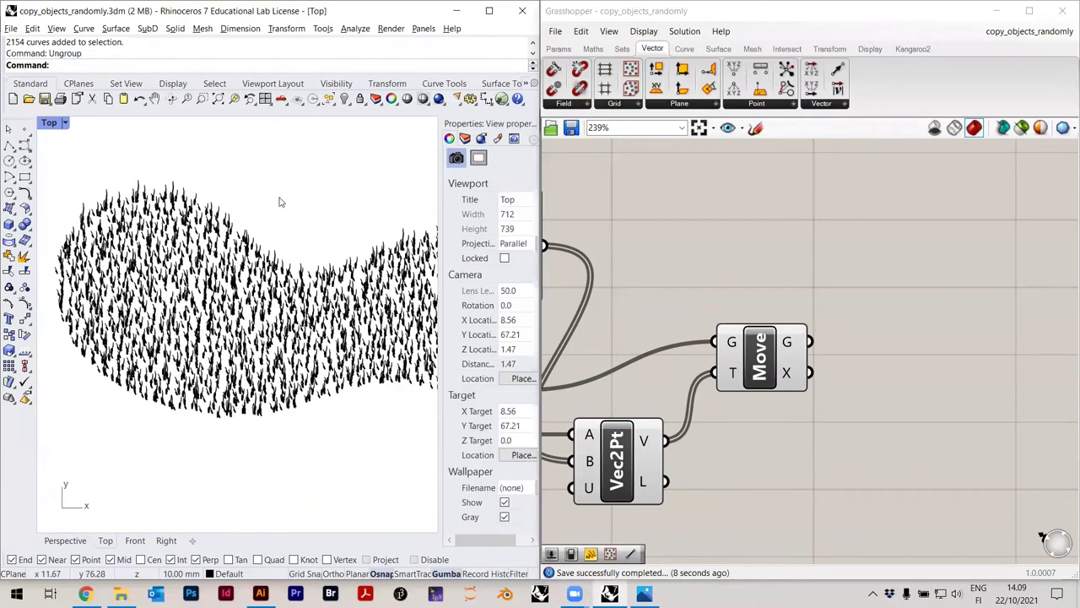
pyautogui.moveTo(280, 198); pyautogui.dragTo(217, 320)
pyautogui.press('Escape')
# Try the Lasso selection on an irregular patch of grass curves inside the left lobe and deselect it
pyautogui.scroll(6, 224, 362)
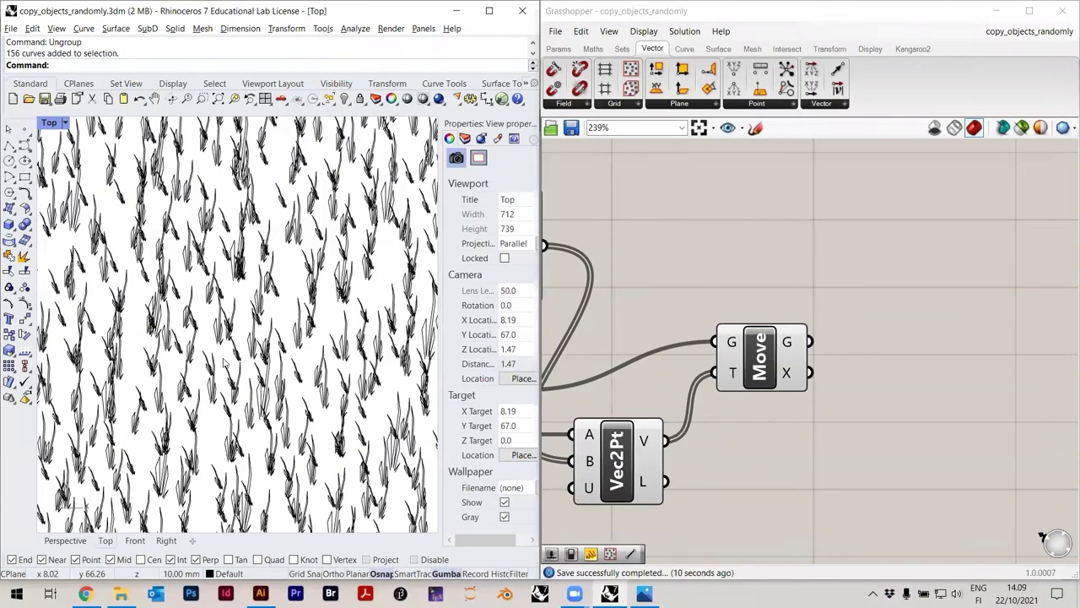
pyautogui.click(219, 88)
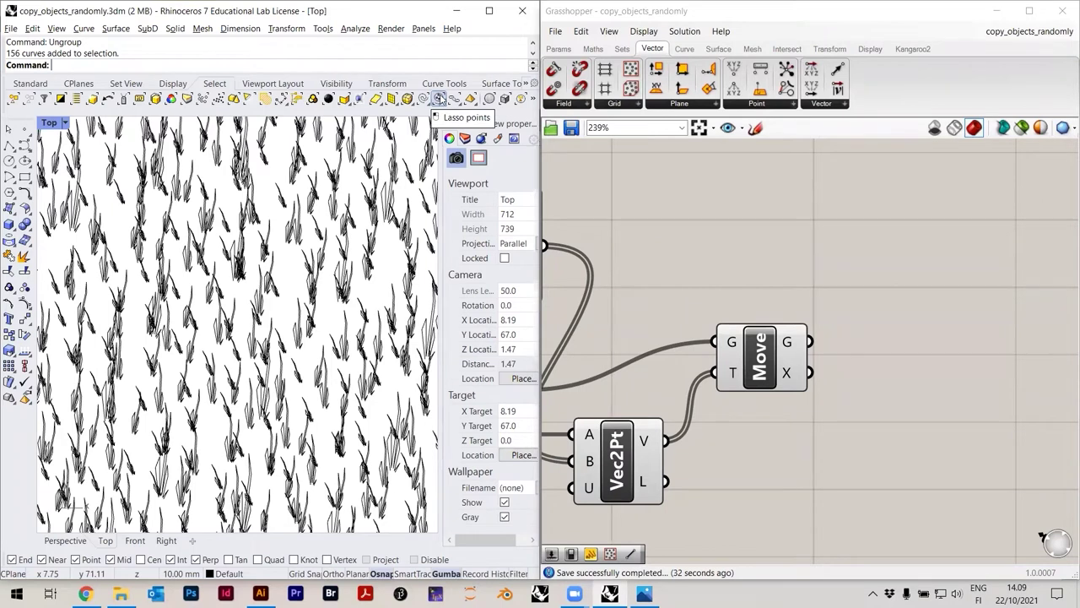
pyautogui.click(438, 99)
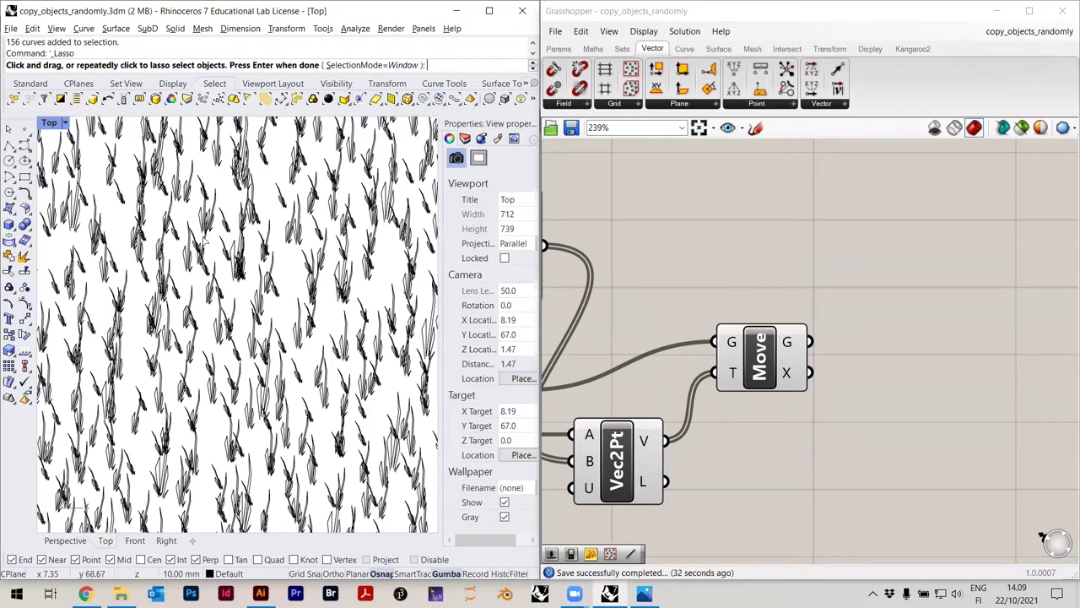
pyautogui.click(310, 390)
pyautogui.press('Return')
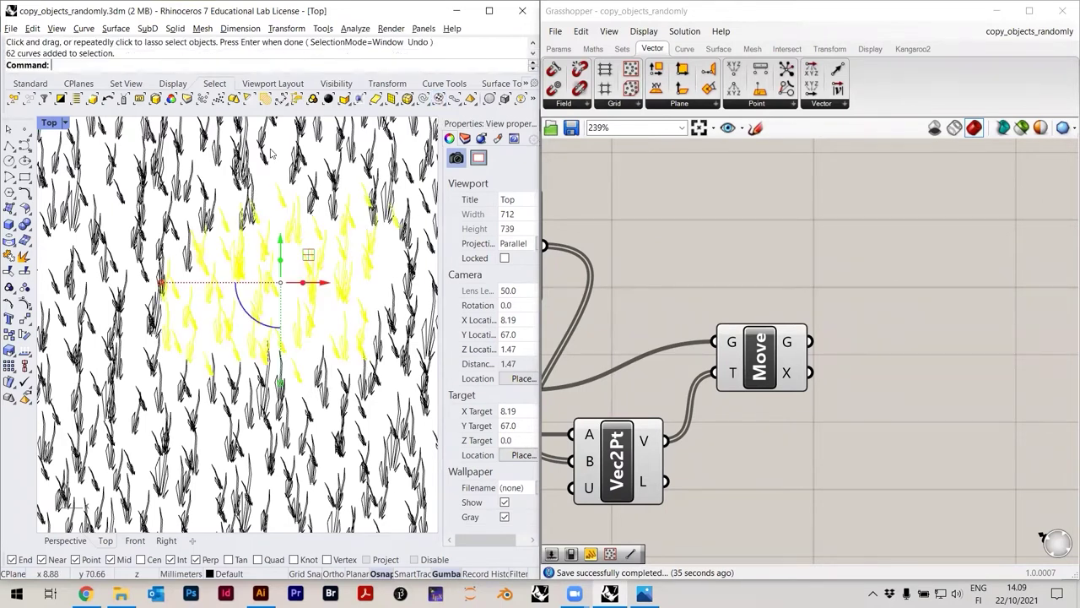
pyautogui.scroll(-8, 290, 282)
pyautogui.click(358, 181)
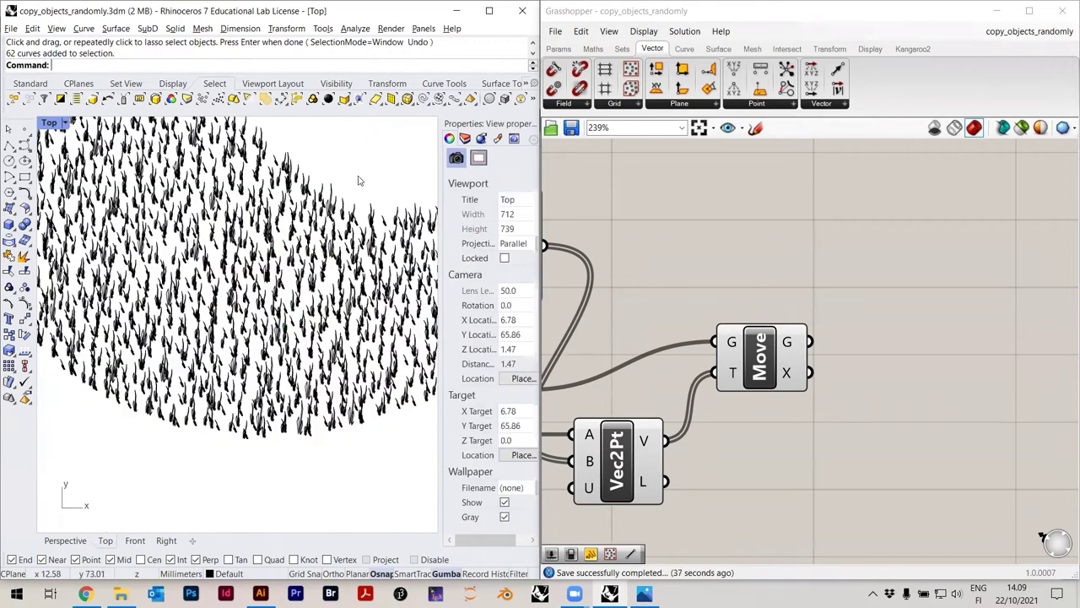
# Lasso another patch of grass from a wider view of the left lobe and clear the selection
pyautogui.click(439, 99)
pyautogui.scroll(2, 203, 275)
pyautogui.click(202, 275)
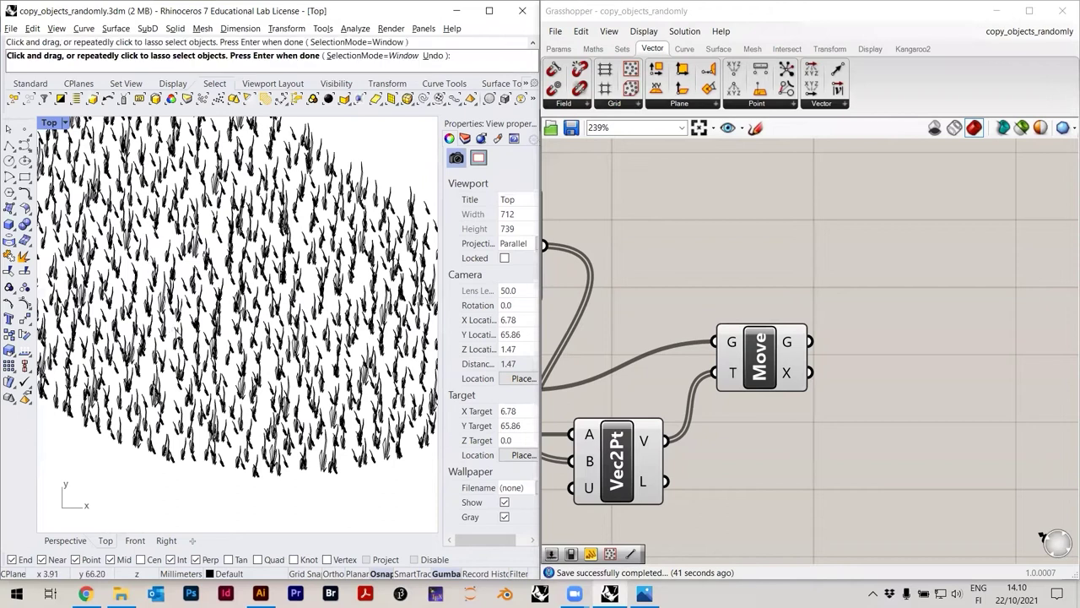
pyautogui.press('Return')
pyautogui.scroll(-2, 279, 278)
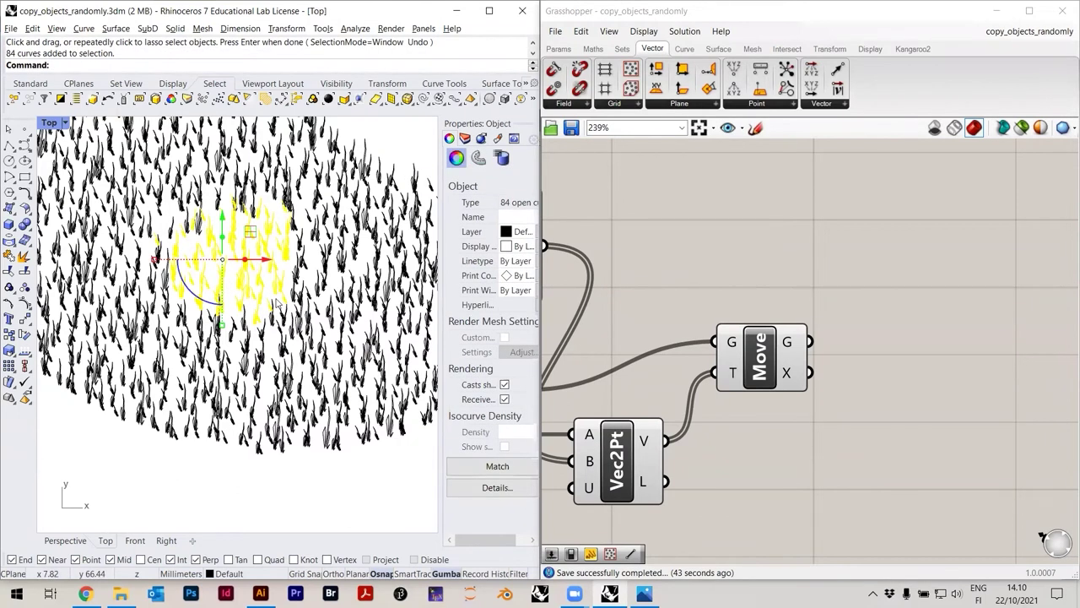
pyautogui.press('Escape')
# Delete two patches of grass curves in the left lobe of the upper field to open bare spots
pyautogui.scroll(5, 241, 211)
pyautogui.moveTo(249, 354); pyautogui.dragTo(161, 281)
pyautogui.press('Delete')
pyautogui.scroll(-6, 189, 316)
pyautogui.scroll(1, 134, 244)
pyautogui.moveTo(134, 244); pyautogui.dragTo(110, 213)
pyautogui.press('Delete')
# Delete single grass blades in the left lobe to loosen the dense area beside the bare spots
pyautogui.scroll(-7, 225, 317)
pyautogui.scroll(8, 297, 359)
pyautogui.click(272, 410)
pyautogui.press('Delete')
pyautogui.click(226, 396)
pyautogui.press('Delete')
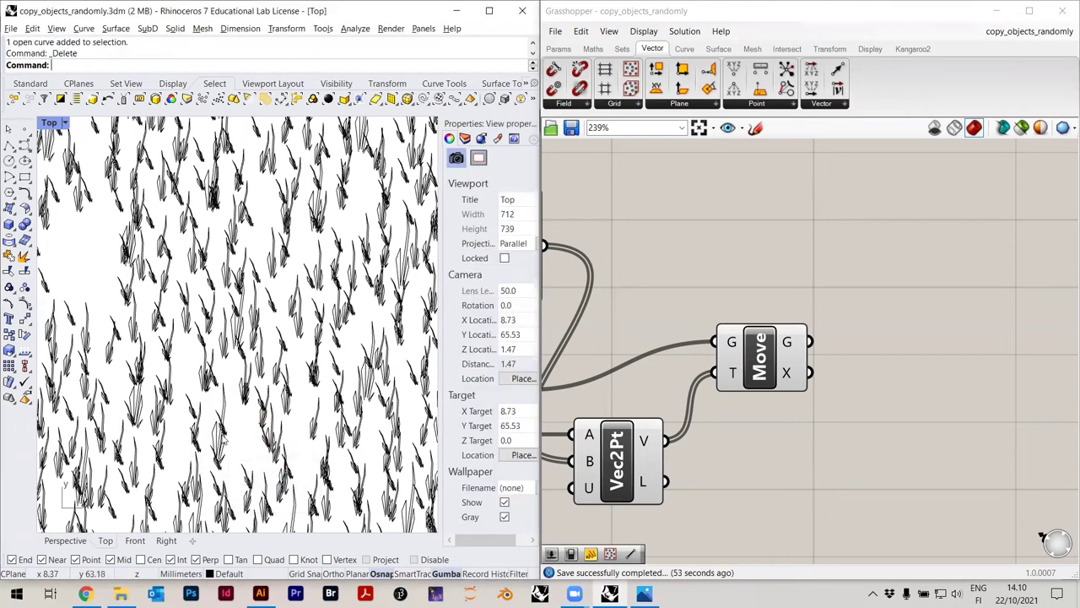
# Delete further patches of grass curves toward the right side of the left lobe
pyautogui.scroll(-8, 196, 433)
pyautogui.scroll(7, 300, 427)
pyautogui.moveTo(326, 429); pyautogui.dragTo(279, 362)
pyautogui.press('Delete')
pyautogui.scroll(-4, 272, 368)
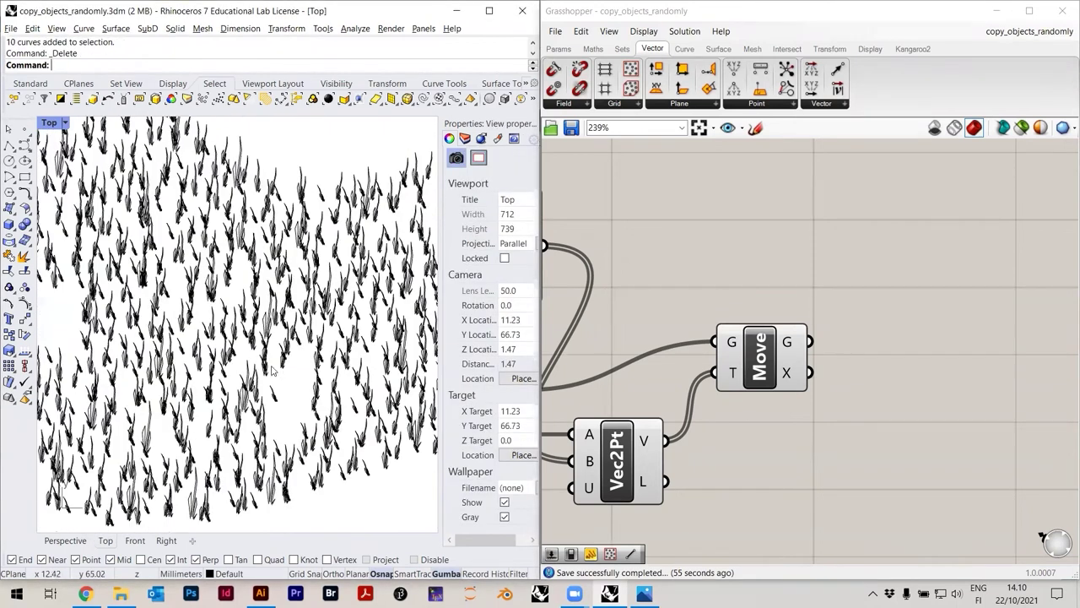
pyautogui.scroll(2, 273, 371)
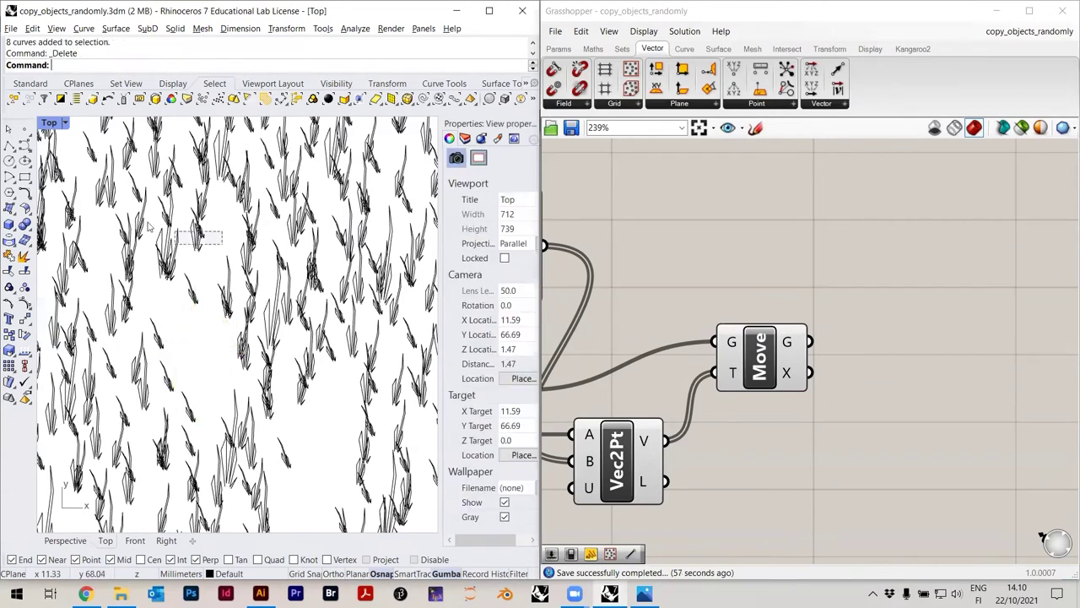
pyautogui.moveTo(148, 226); pyautogui.dragTo(147, 225)
pyautogui.press('Delete')
# Clear several adjoining patches of grass curves around the narrow waist of the upper field
pyautogui.scroll(-7, 197, 341)
pyautogui.scroll(8, 368, 276)
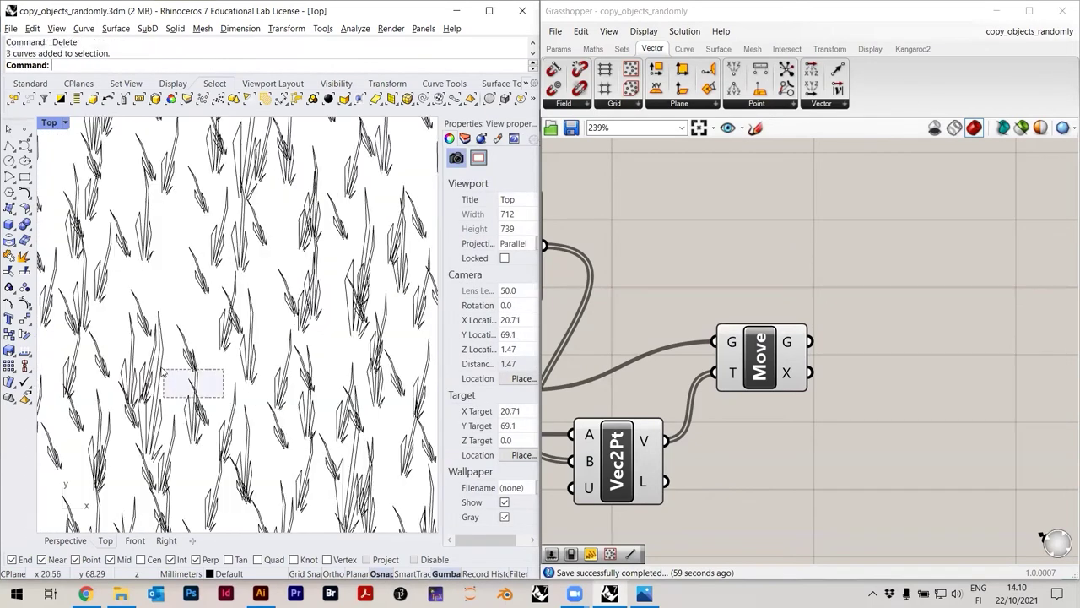
pyautogui.press('Delete')
pyautogui.scroll(-6, 205, 393)
pyautogui.moveTo(205, 393); pyautogui.dragTo(163, 365)
pyautogui.press('Delete')
pyautogui.scroll(-7, 205, 407)
pyautogui.scroll(6, 205, 407)
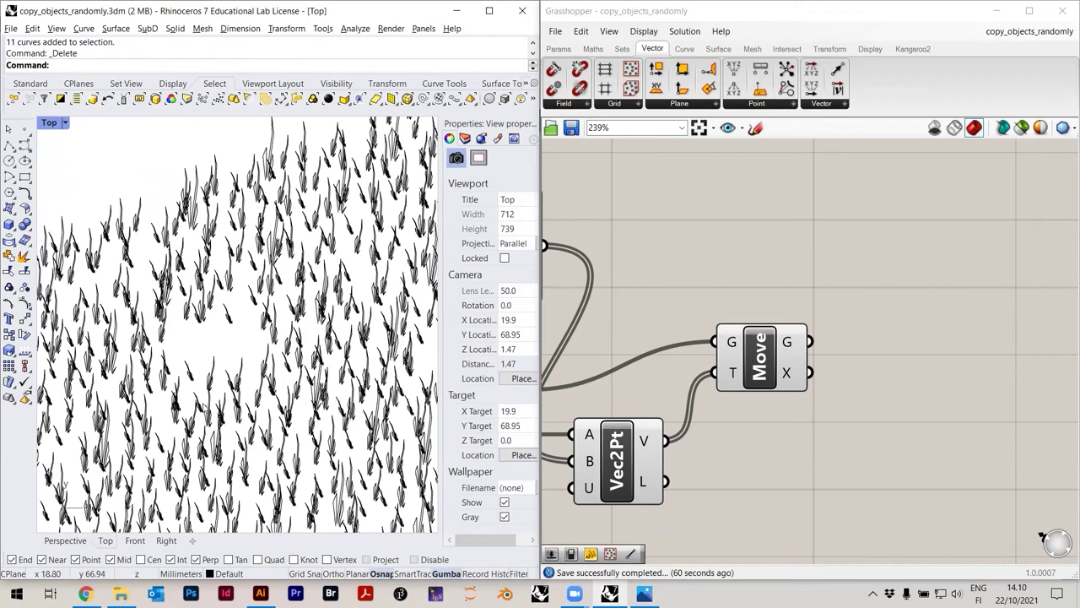
pyautogui.scroll(7, 184, 419)
pyautogui.moveTo(185, 419); pyautogui.dragTo(116, 356)
pyautogui.press('Delete')
# Delete individual blades around the waist clearing to make its outline irregular
pyautogui.scroll(-6, 163, 400)
pyautogui.scroll(-2, 214, 361)
pyautogui.click(166, 291)
pyautogui.press('Delete')
pyautogui.click(147, 333)
pyautogui.click(142, 333)
pyautogui.press('Delete')
pyautogui.press('Delete')
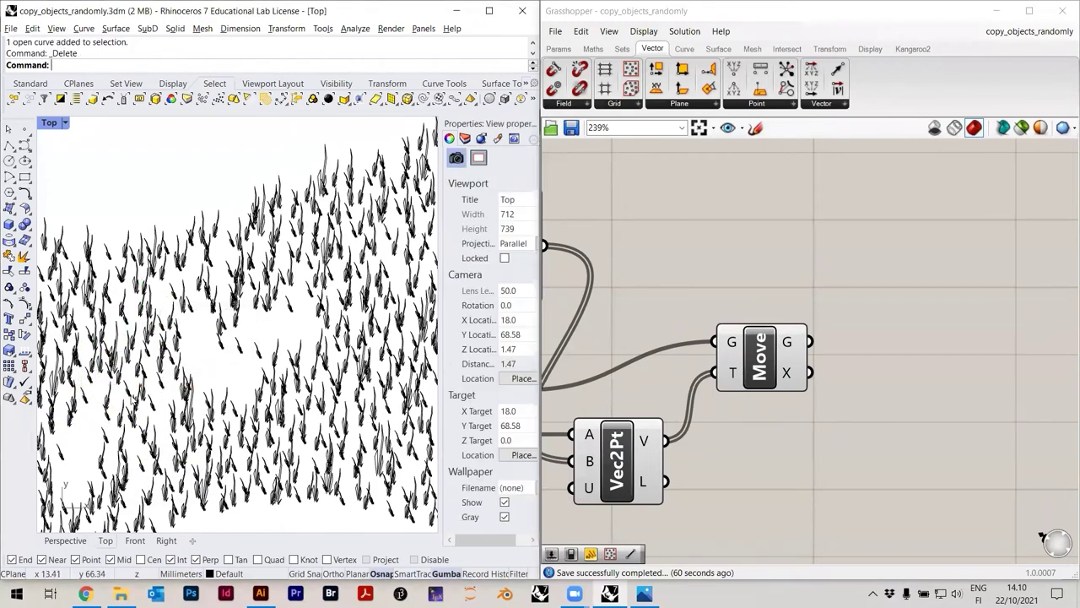
# Delete single blades between the clearings of the left lobe to soften their edges
pyautogui.scroll(-8, 133, 400)
pyautogui.scroll(7, 186, 379)
pyautogui.click(203, 381)
pyautogui.press('Delete')
pyautogui.click(182, 371)
pyautogui.press('Delete')
pyautogui.click(145, 429)
pyautogui.press('Delete')
pyautogui.click(180, 434)
pyautogui.click(180, 429)
pyautogui.press('Delete')
pyautogui.scroll(-3, 295, 414)
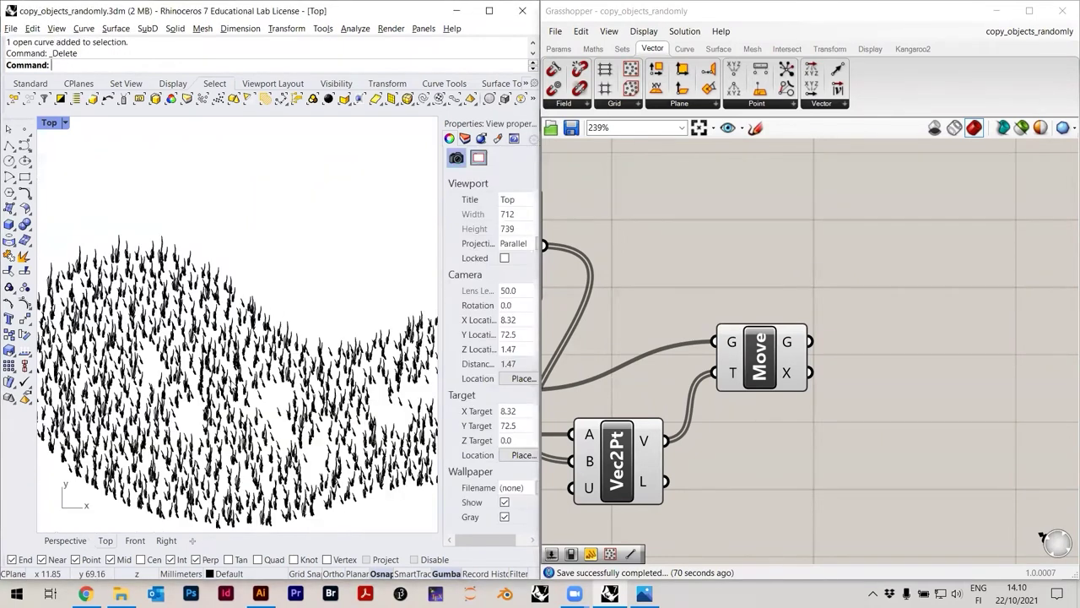
# Thin out individual blades around the bare spot in the upper part of the left lobe
pyautogui.scroll(10, 192, 378)
pyautogui.click(162, 372)
pyautogui.press('Delete')
pyautogui.click(106, 426)
pyautogui.press('Delete')
pyautogui.click(112, 376)
pyautogui.press('Delete')
# Delete a single blade and a small patch of grass curves near the far left end of the field
pyautogui.scroll(-3, 219, 370)
pyautogui.scroll(4, 144, 411)
pyautogui.click(145, 412)
pyautogui.press('Delete')
pyautogui.scroll(6, 110, 399)
pyautogui.moveTo(144, 439); pyautogui.dragTo(82, 379)
pyautogui.press('Delete')
pyautogui.scroll(-5, 128, 417)
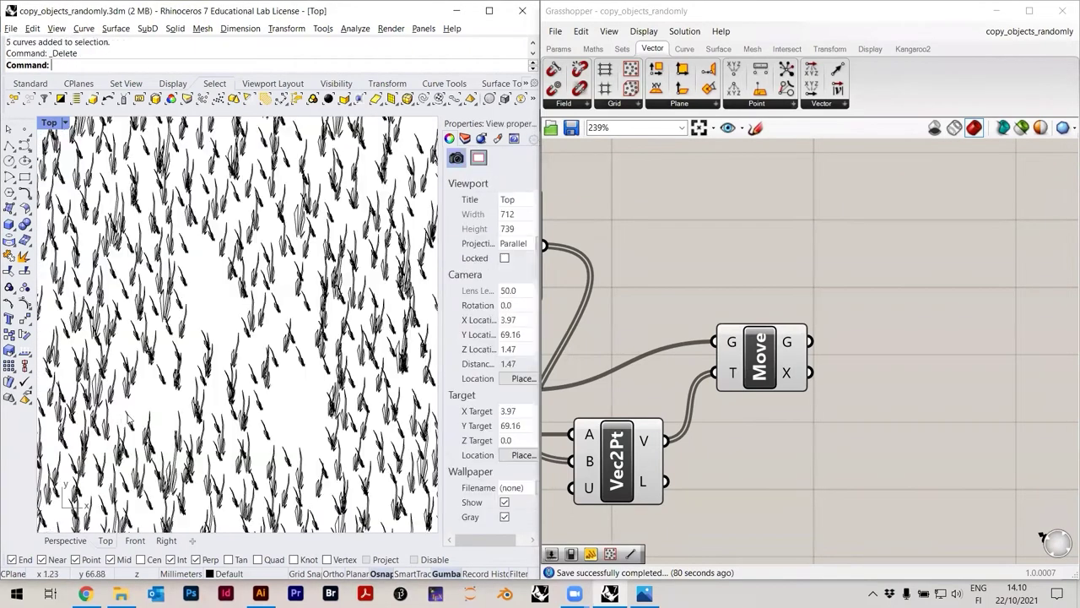
# Delete single blades below the clearing in the lower part of the left lobe to enlarge it irregularly
pyautogui.scroll(2, 133, 387)
pyautogui.scroll(-5, 266, 400)
pyautogui.scroll(4, 267, 400)
pyautogui.scroll(-6, 267, 400)
pyautogui.scroll(8, 169, 363)
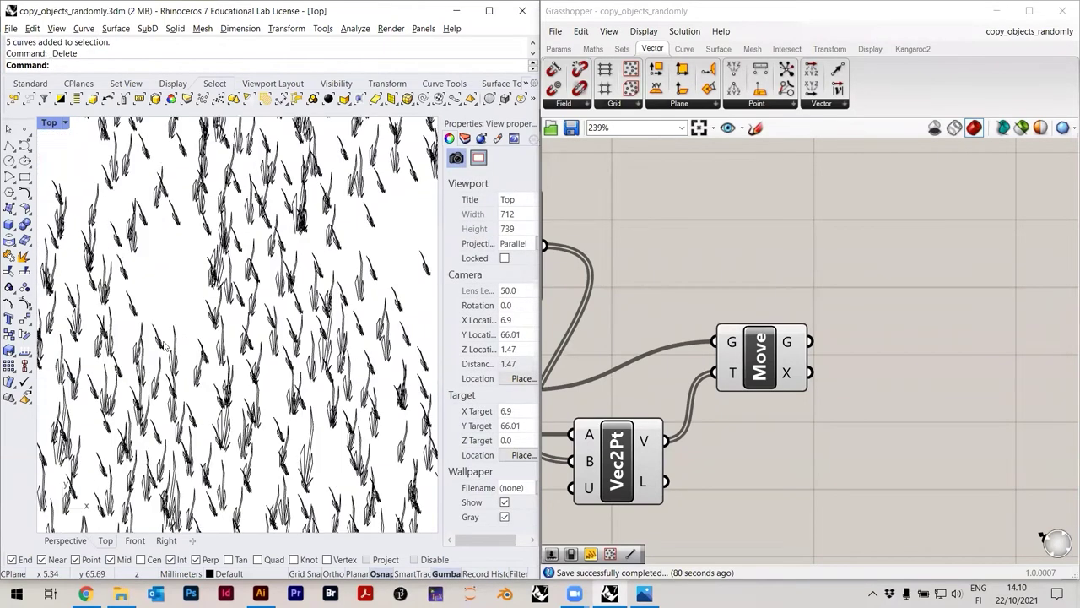
pyautogui.click(167, 366)
pyautogui.press('Delete')
pyautogui.scroll(-2, 176, 406)
pyautogui.scroll(2, 161, 390)
pyautogui.click(141, 377)
pyautogui.press('Delete')
pyautogui.scroll(-3, 144, 380)
pyautogui.scroll(3, 152, 412)
pyautogui.click(152, 414)
pyautogui.press('Delete')
pyautogui.scroll(-4, 147, 408)
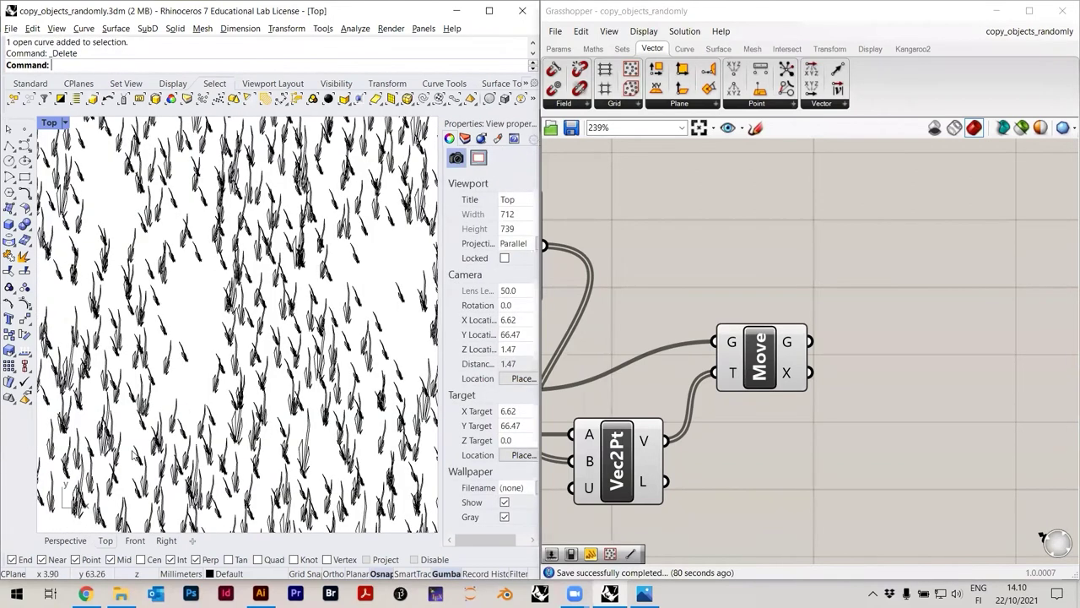
# Thin the lower edge area of the left lobe by deleting scattered single blades
pyautogui.scroll(4, 110, 447)
pyautogui.click(108, 460)
pyautogui.press('Delete')
pyautogui.click(174, 439)
pyautogui.press('Delete')
pyautogui.click(238, 470)
pyautogui.press('Delete')
pyautogui.click(211, 405)
pyautogui.press('Delete')
pyautogui.scroll(-6, 72, 364)
pyautogui.scroll(3, 267, 415)
pyautogui.click(252, 422)
pyautogui.press('Delete')
# Delete a few more overlapping blades in the lower right part of the left lobe
pyautogui.scroll(-3, 201, 386)
pyautogui.scroll(5, 228, 393)
pyautogui.click(267, 394)
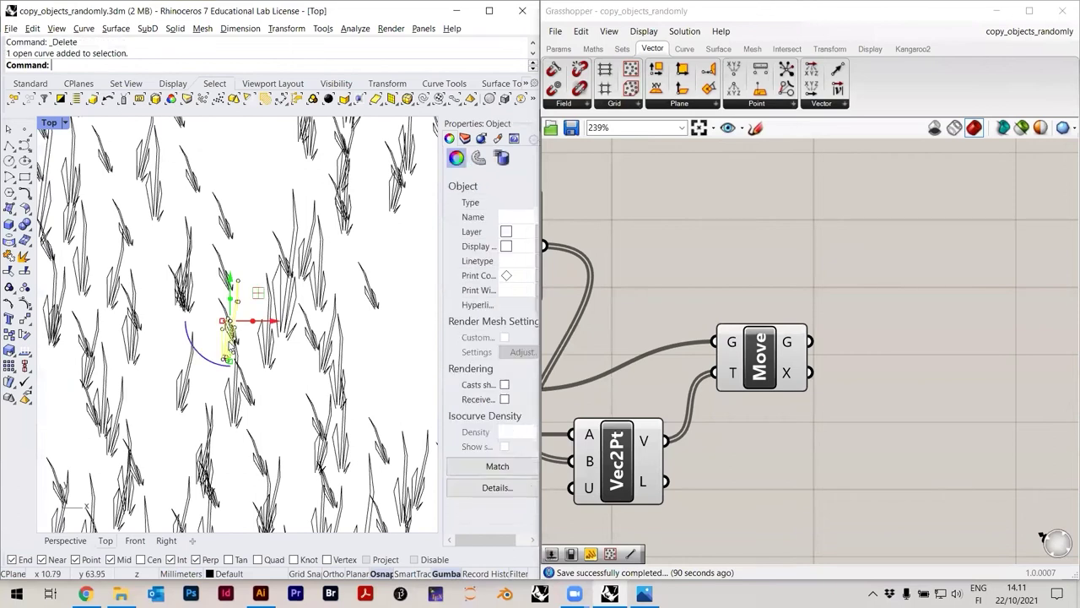
pyautogui.press('Delete')
pyautogui.scroll(-5, 175, 386)
pyautogui.scroll(5, 173, 386)
pyautogui.click(316, 357)
pyautogui.press('Delete')
# Open a small gap just right of the waist, near the field's lower edge, by deleting single blades
pyautogui.scroll(5, 223, 366)
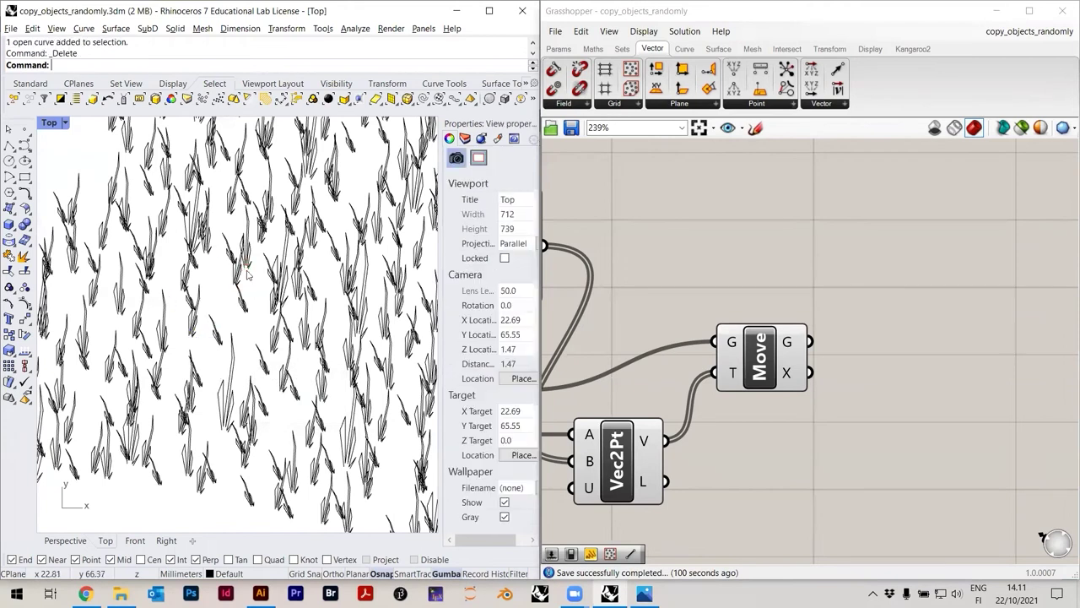
pyautogui.click(283, 279)
pyautogui.press('Delete')
pyautogui.click(297, 278)
pyautogui.press('Delete')
pyautogui.click(287, 293)
pyautogui.click(249, 282)
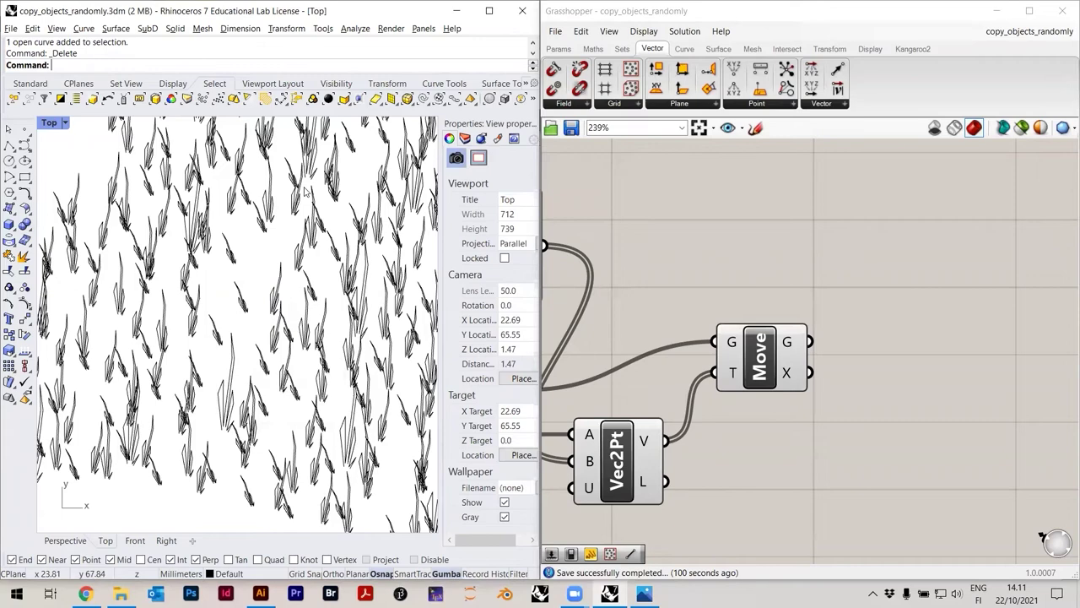
pyautogui.click(300, 265)
pyautogui.press('Delete')
# Delete a small patch of grass curves and a tall blade beside the left lobe's upper clearing
pyautogui.scroll(-8, 342, 355)
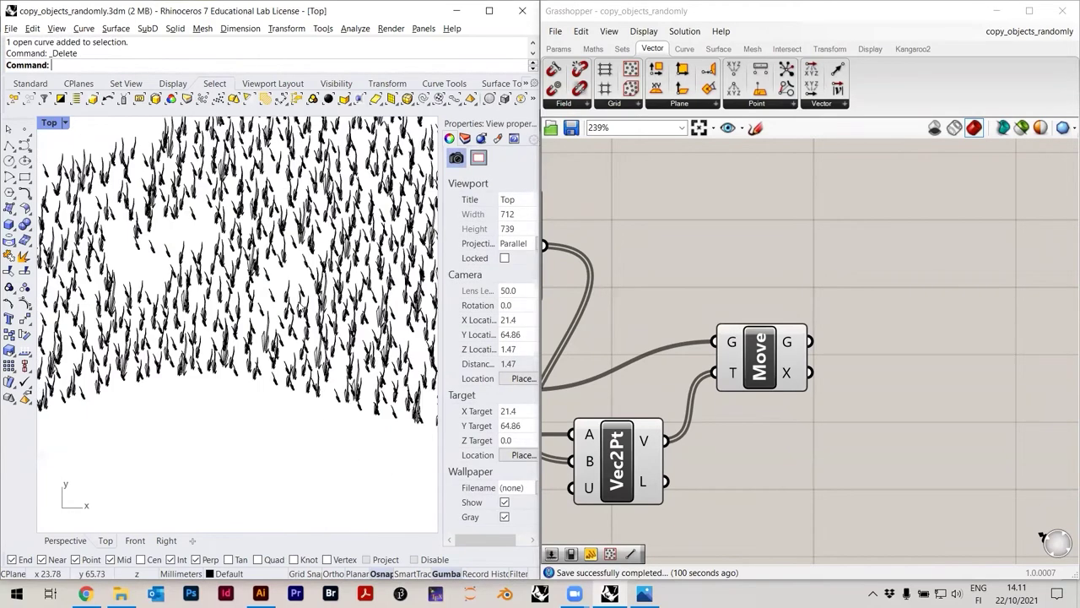
pyautogui.scroll(5, 271, 323)
pyautogui.moveTo(336, 336); pyautogui.dragTo(301, 311)
pyautogui.press('Delete')
pyautogui.click(274, 226)
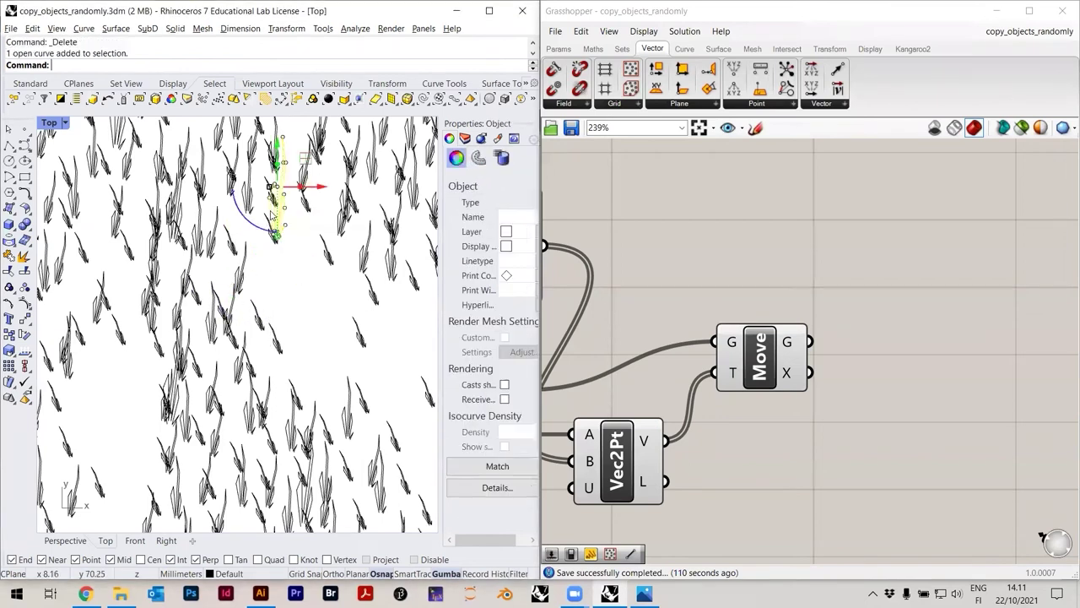
pyautogui.press('Delete')
# Thin the dense strip between the left lobe's clearings by deleting individual blades
pyautogui.scroll(-3, 330, 251)
pyautogui.click(328, 251)
pyautogui.press('Delete')
pyautogui.click(245, 205)
pyautogui.press('Delete')
pyautogui.click(231, 221)
pyautogui.press('Delete')
pyautogui.click(225, 232)
pyautogui.press('Delete')
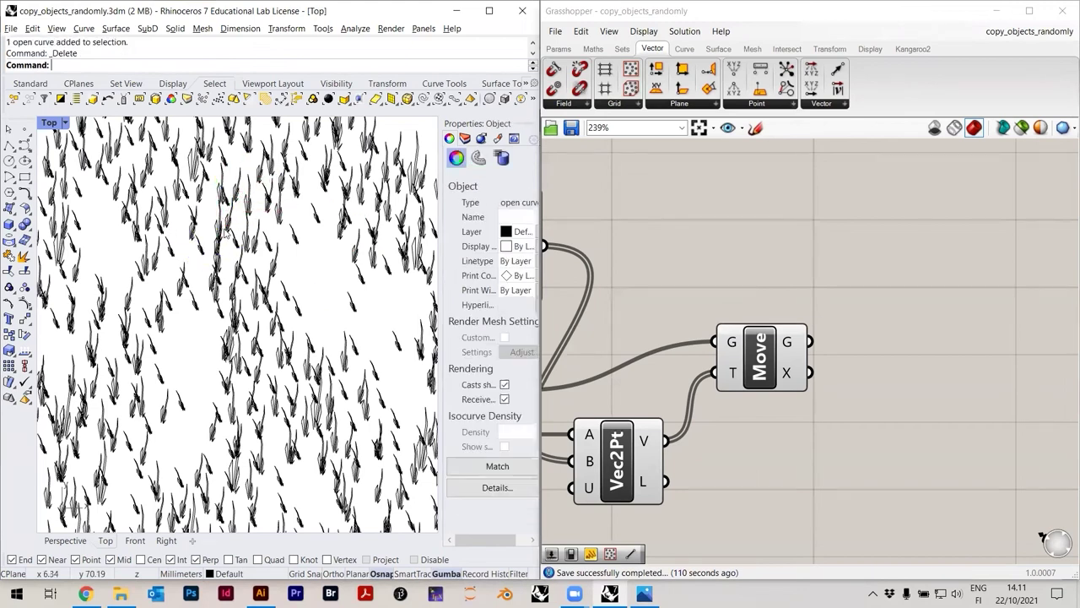
# Delete one more small cluster of overlapping grass curves in the dense strip between clearings, and save the Rhino model
pyautogui.scroll(2, 227, 243)
pyautogui.moveTo(229, 250); pyautogui.dragTo(199, 225)
pyautogui.press('Delete')
pyautogui.scroll(-10, 253, 257)
pyautogui.moveTo(329, 291); pyautogui.dragTo(210, 272, button='right')
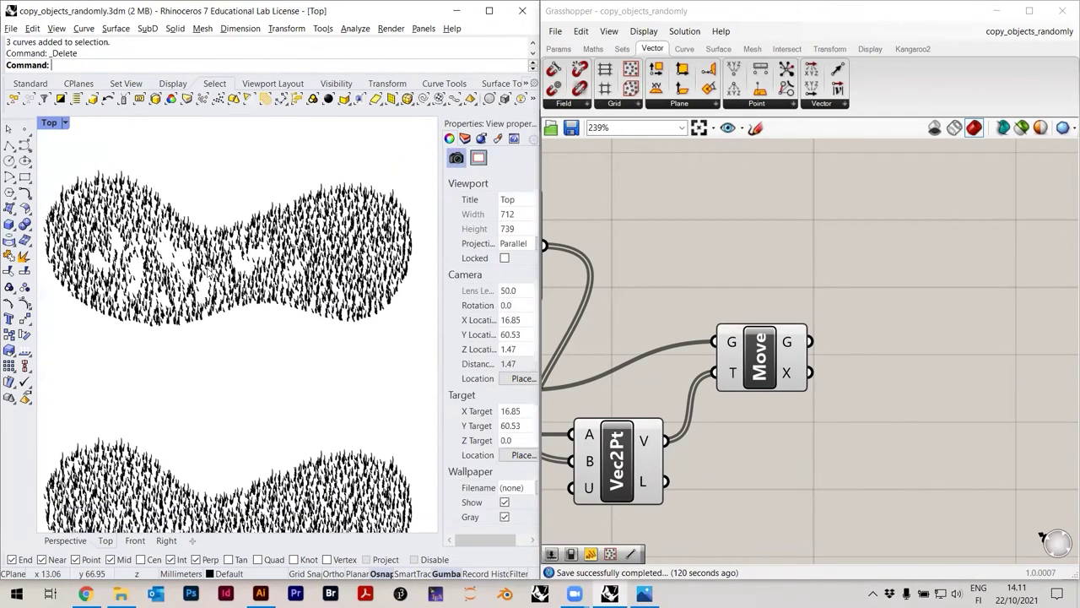
pyautogui.scroll(8, 249, 294)
pyautogui.scroll(-6, 240, 283)
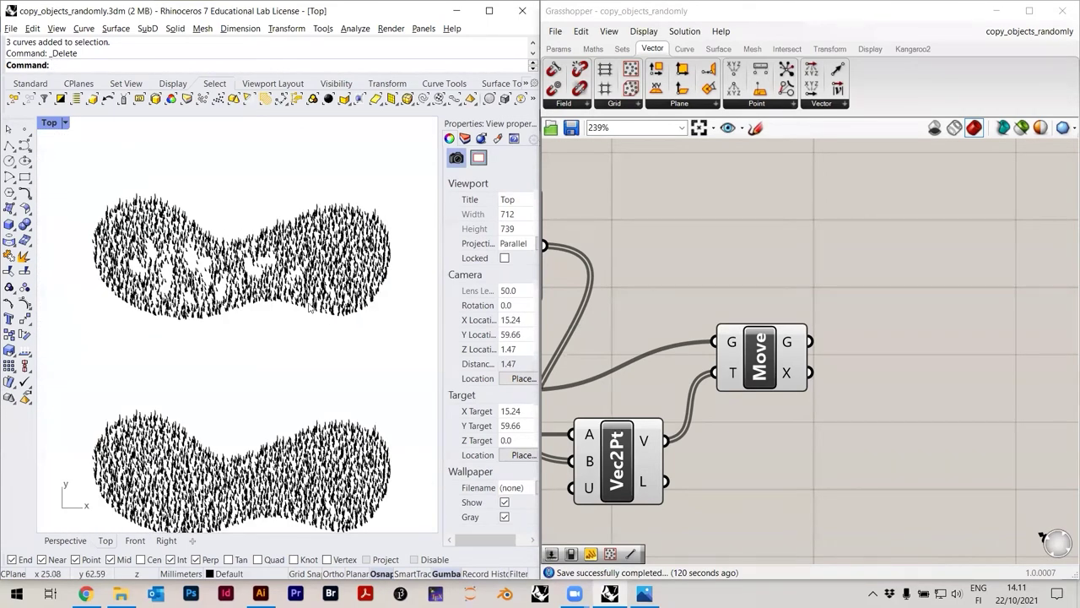
pyautogui.scroll(-5, 311, 308)
pyautogui.hotkey('ctrl', 's')
pyautogui.moveTo(709, 265); pyautogui.dragTo(923, 249, button='right')
pyautogui.scroll(-5, 923, 250)
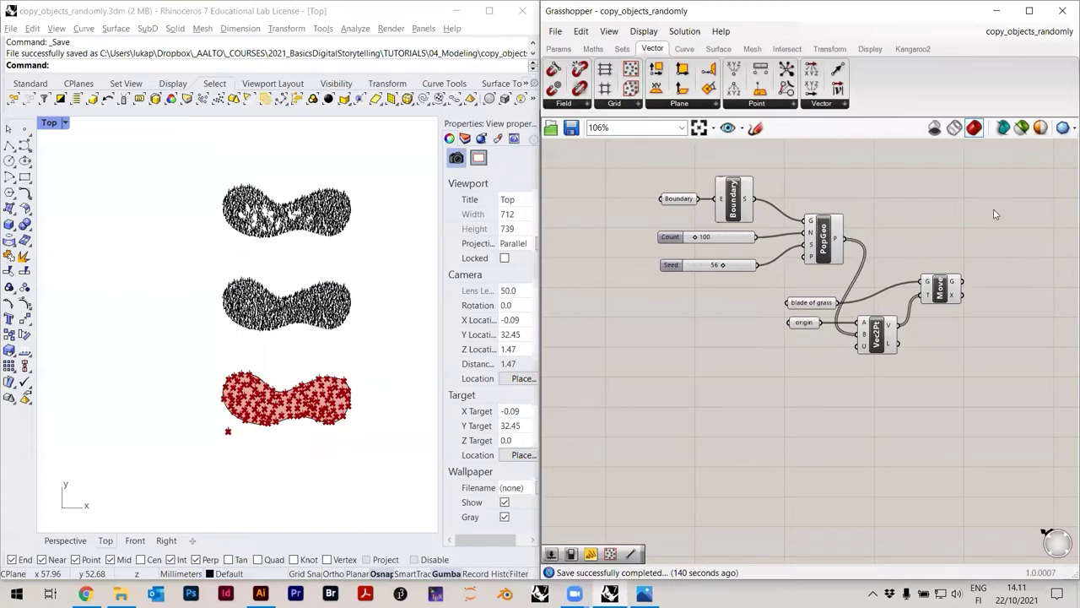
pyautogui.doubleClick(719, 346)
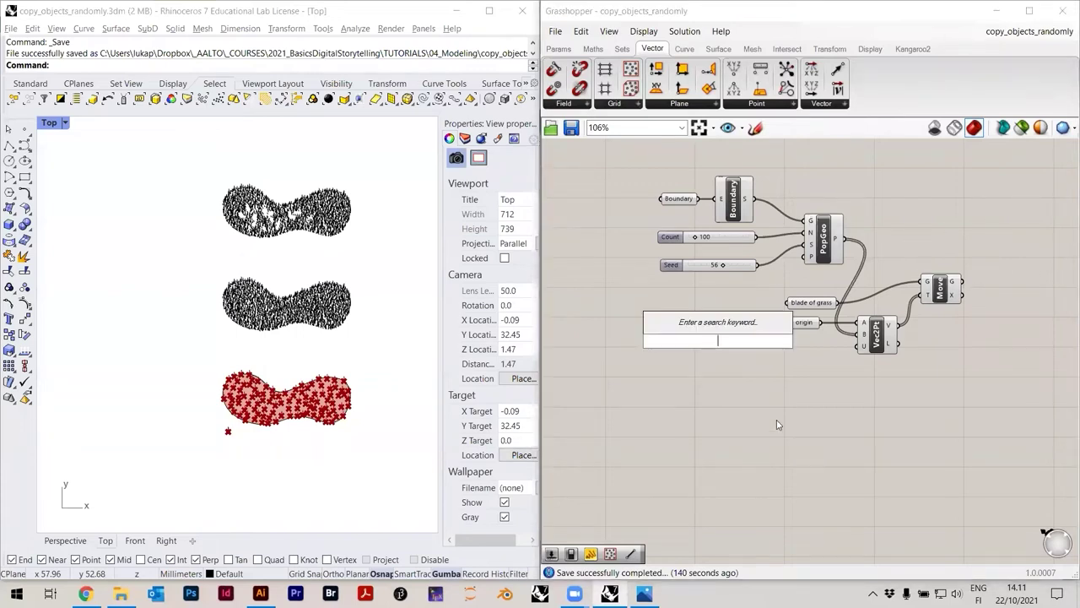
pyautogui.write('twee')
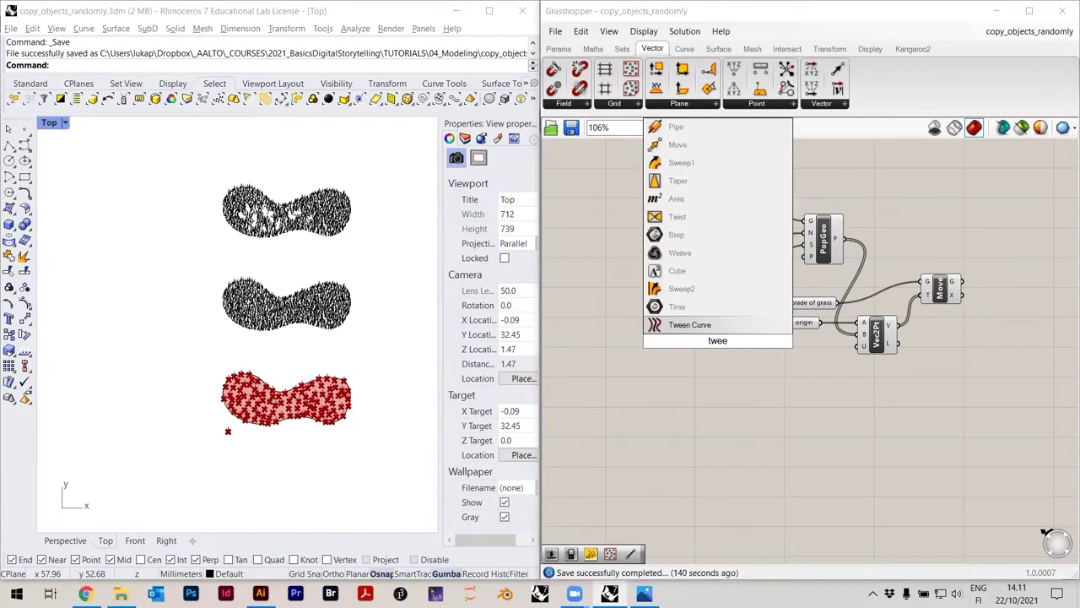
pyautogui.press('Escape')
# Create a new Grasshopper document and save the Rhino model under the new name copy_objects_according_to_density
pyautogui.click(555, 31)
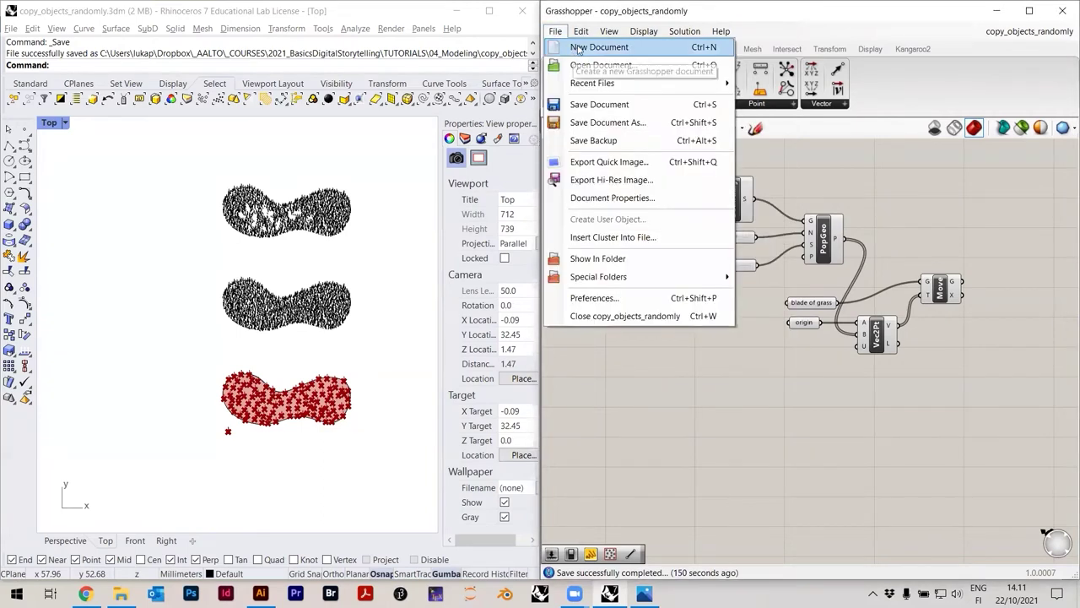
pyautogui.click(579, 48)
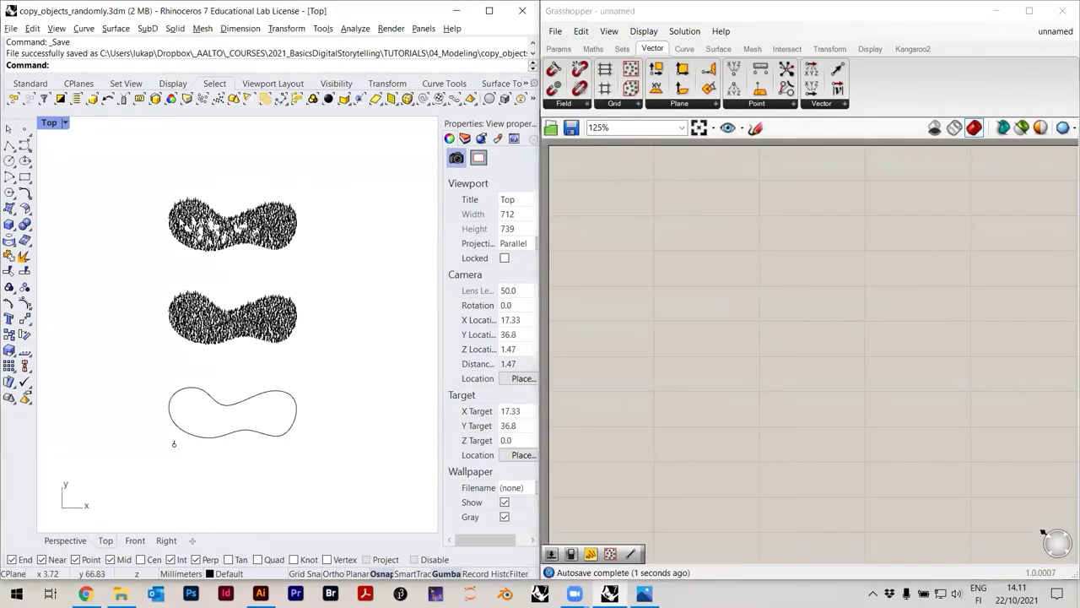
pyautogui.click(11, 29)
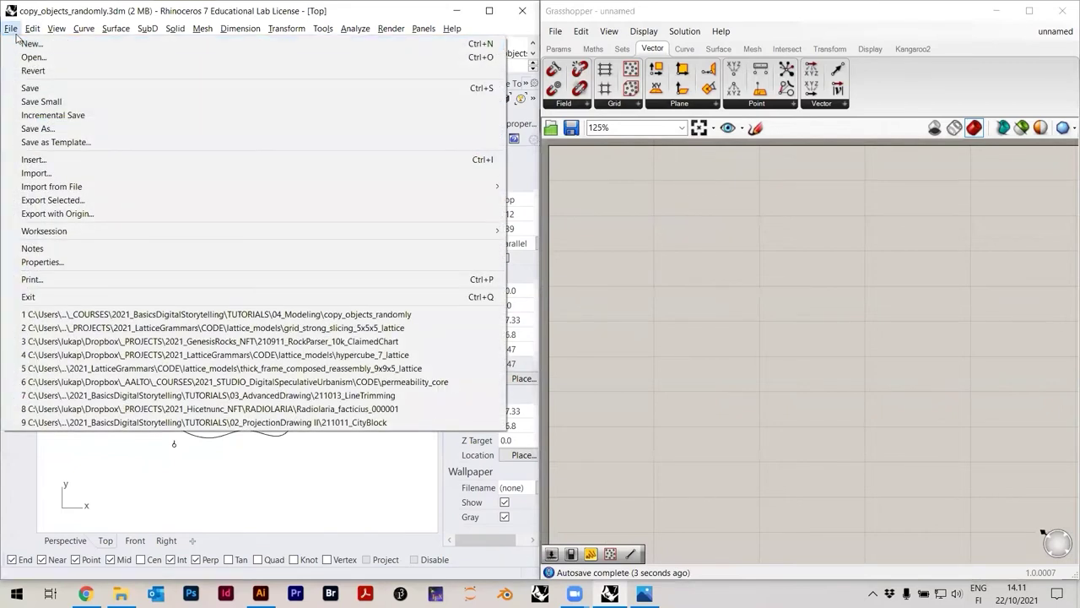
pyautogui.click(50, 128)
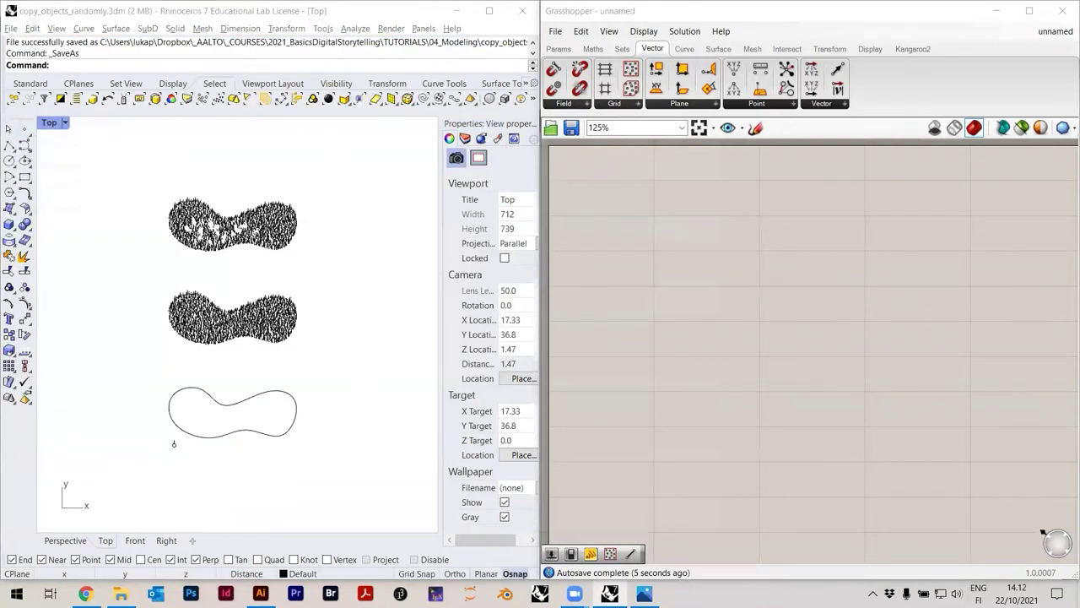
pyautogui.click(195, 439)
pyautogui.moveTo(195, 439); pyautogui.dragTo(154, 439)
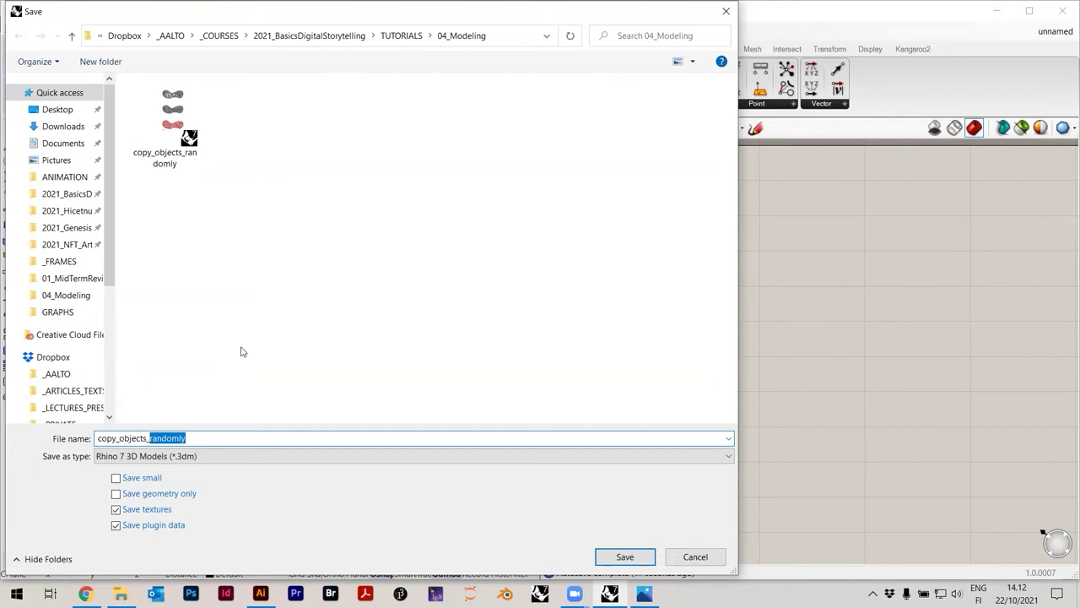
pyautogui.write('according_to_densit')
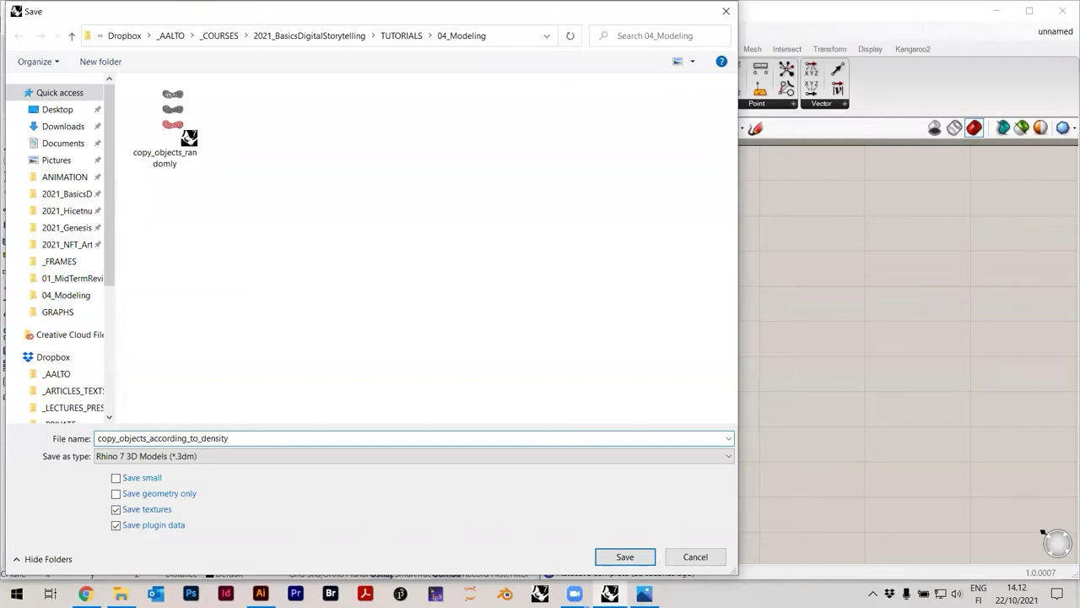
pyautogui.write('y')
pyautogui.press('Return')
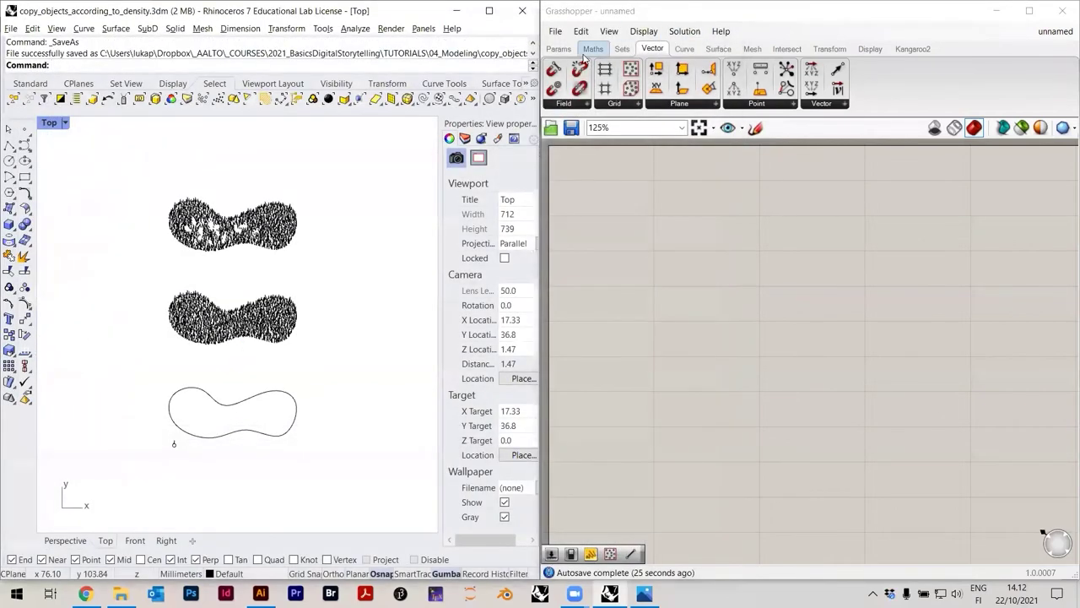
# Save the new Grasshopper definition in the 04_Modeling folder as copy_objects_according_to_density, reusing the Rhino file's name
pyautogui.click(557, 32)
pyautogui.click(586, 104)
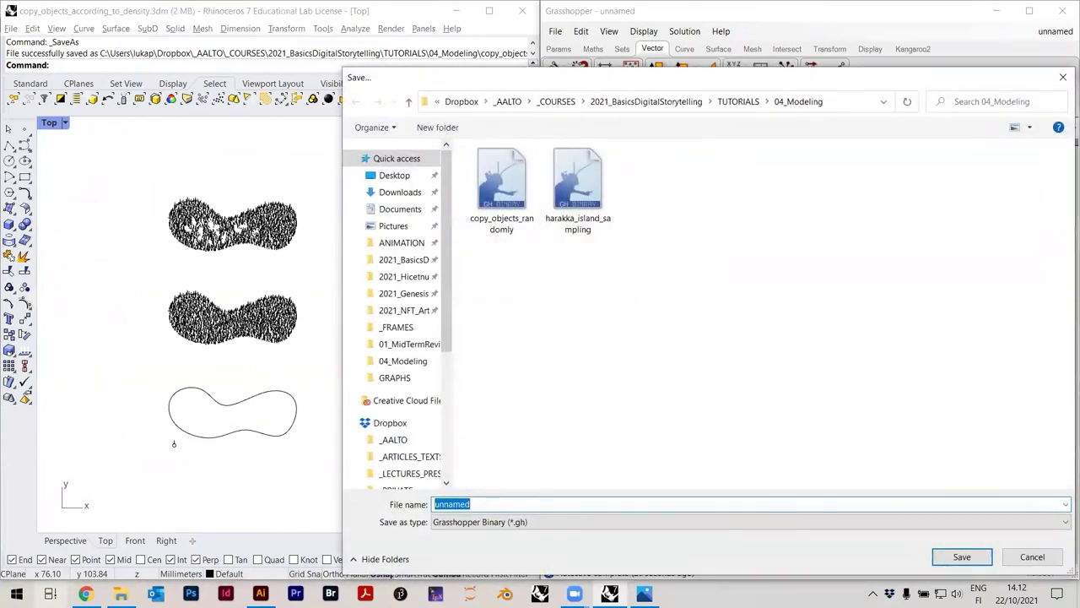
pyautogui.click(121, 593)
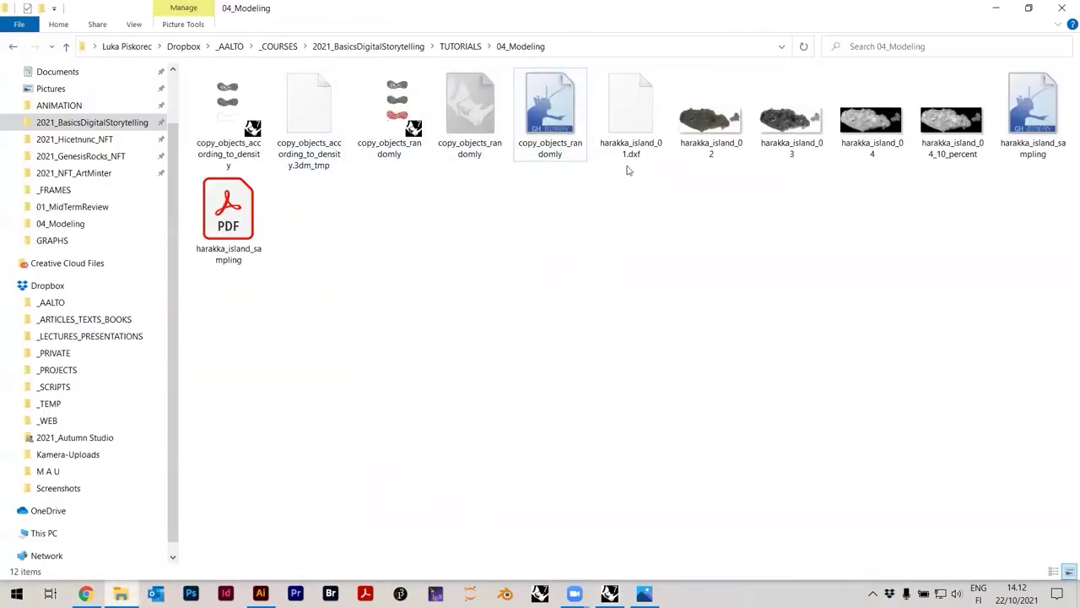
pyautogui.click(251, 163)
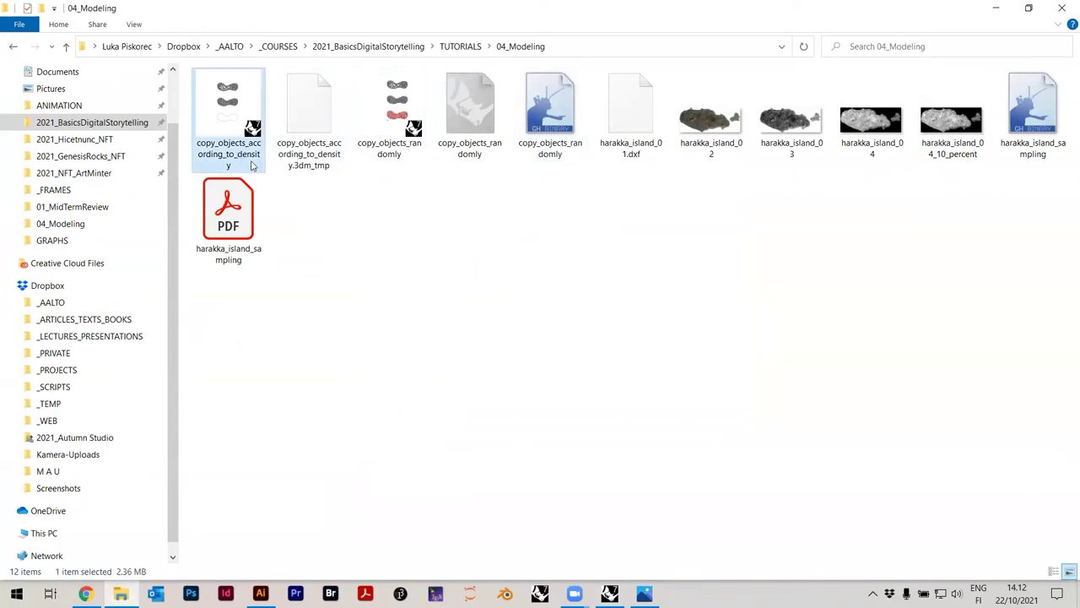
pyautogui.click(249, 160)
pyautogui.hotkey('ctrl', 'c')
pyautogui.click(335, 229)
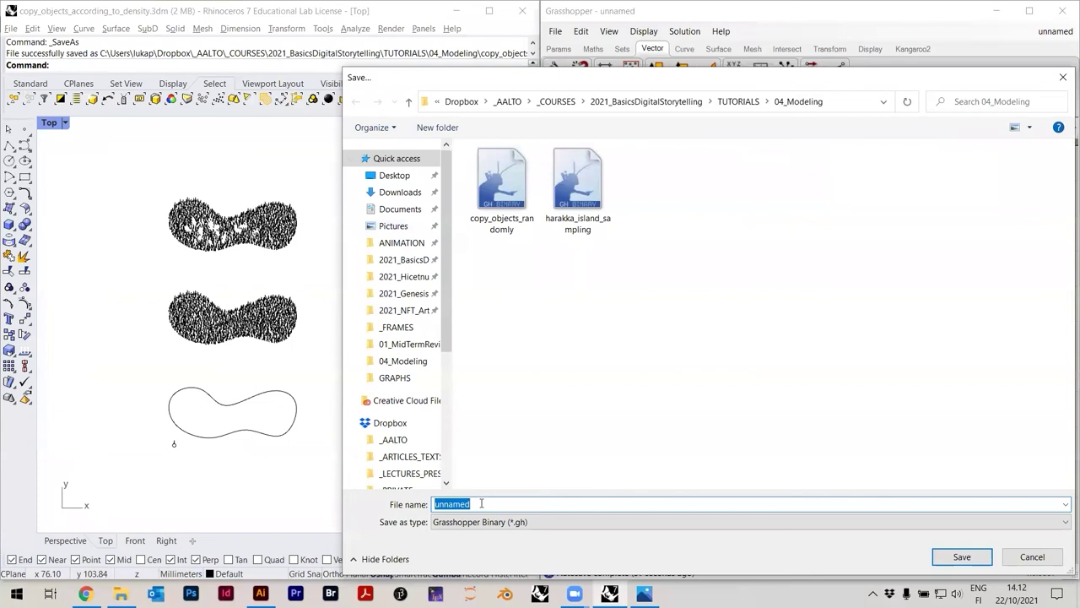
pyautogui.hotkey('ctrl', 'v')
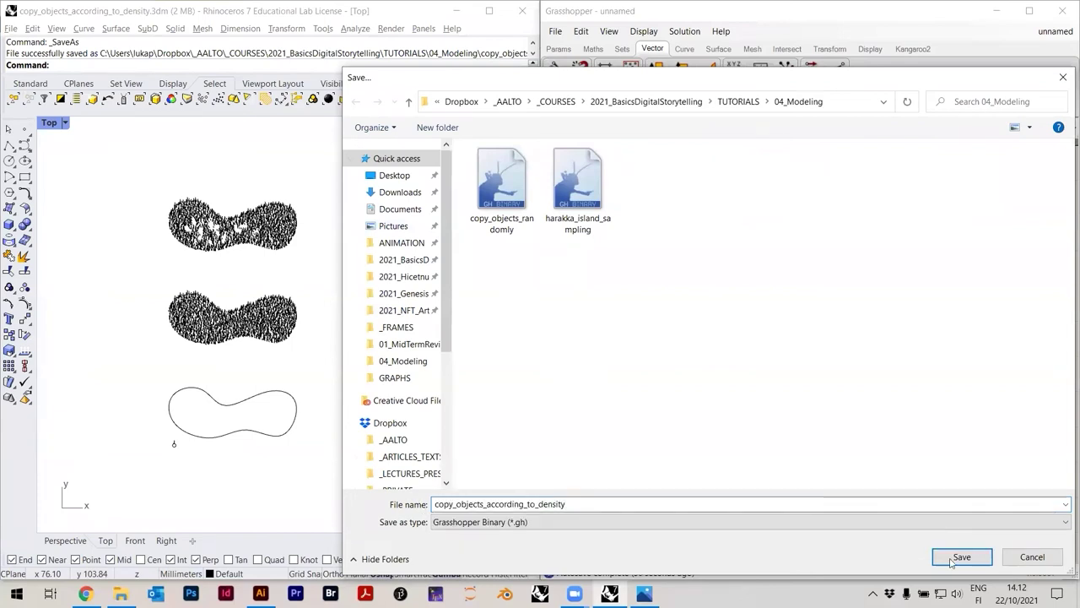
pyautogui.press('Return')
# Delete all grass and outline geometry from the Rhino model and draw a shallow S-shaped control-point curve
pyautogui.moveTo(138, 155); pyautogui.dragTo(366, 492)
pyautogui.press('Delete')
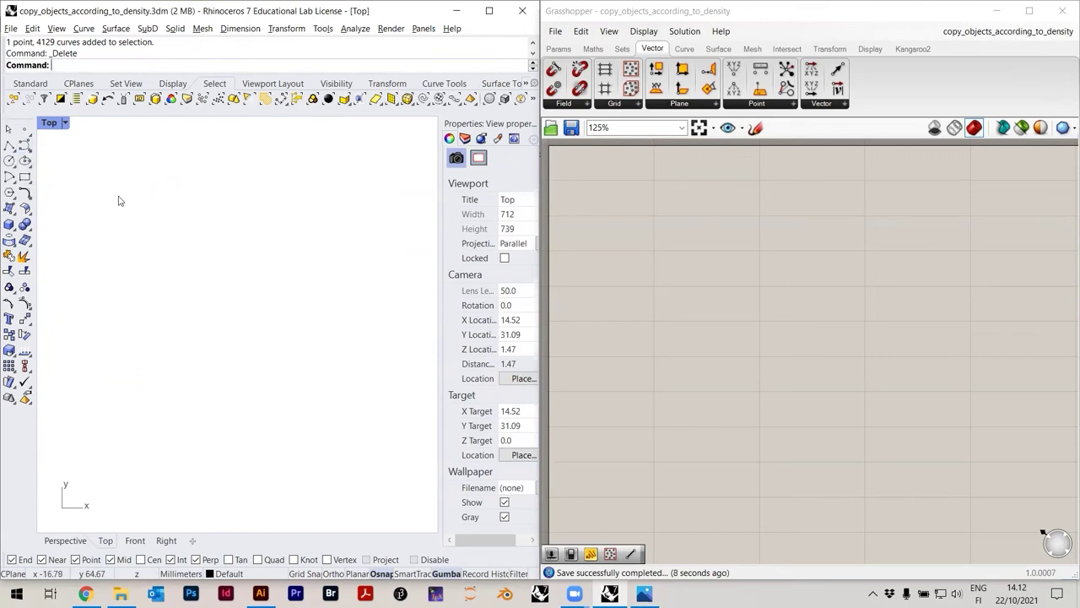
pyautogui.click(25, 145)
pyautogui.click(133, 393)
pyautogui.click(187, 311)
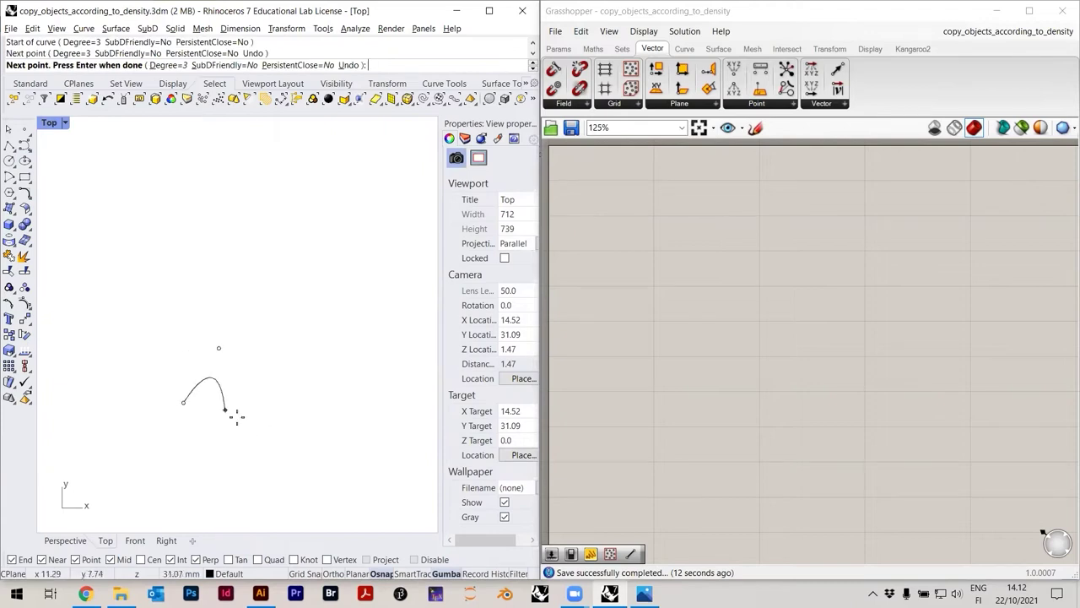
pyautogui.click(252, 448)
pyautogui.click(362, 383)
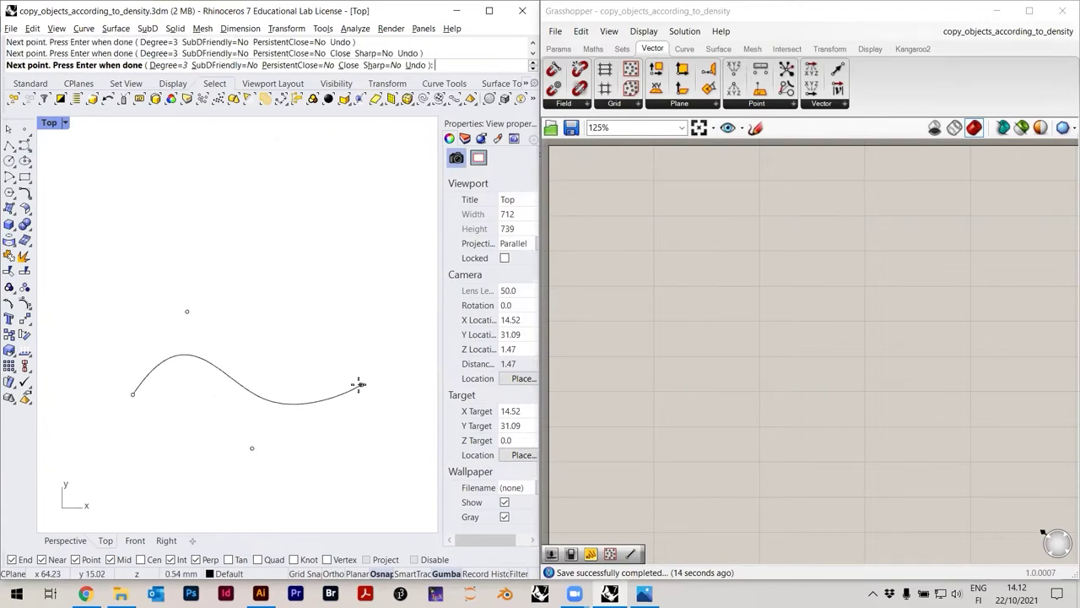
pyautogui.rightClick(361, 383)
pyautogui.scroll(3, 151, 268)
pyautogui.scroll(-1, 156, 295)
pyautogui.scroll(-2, 135, 363)
# Draw a second, taller S-shaped control-point curve above the first one
pyautogui.press('Return')
pyautogui.click(125, 337)
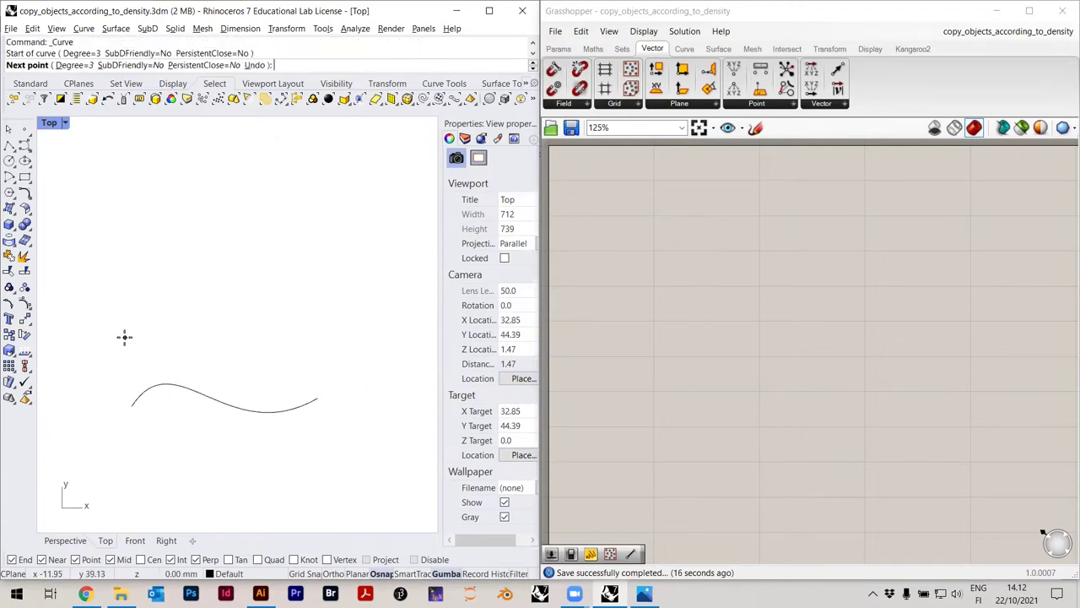
pyautogui.click(167, 247)
pyautogui.click(221, 393)
pyautogui.scroll(3, 302, 386)
pyautogui.click(389, 349)
pyautogui.press('Return')
pyautogui.scroll(-3, 389, 348)
# Reshape the upper curve by moving its start-side control points outward, beyond the lower curve's start
pyautogui.click(229, 319)
pyautogui.scroll(4, 224, 312)
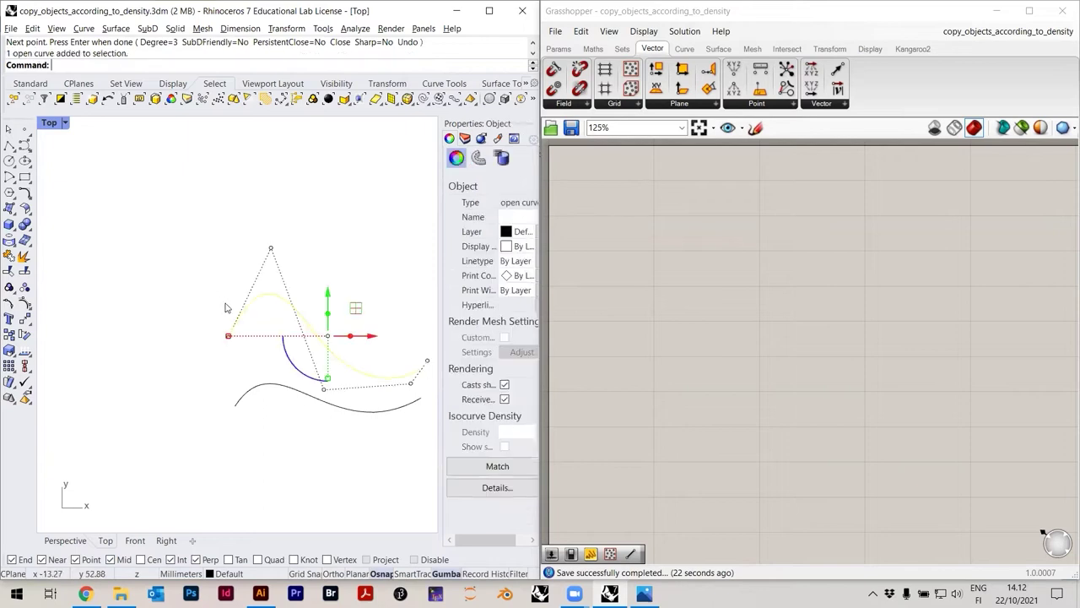
pyautogui.moveTo(215, 342); pyautogui.dragTo(220, 368)
pyautogui.click(188, 249)
pyautogui.scroll(-8, 184, 258)
pyautogui.moveTo(240, 303); pyautogui.dragTo(214, 325, button='right')
pyautogui.scroll(3, 214, 329)
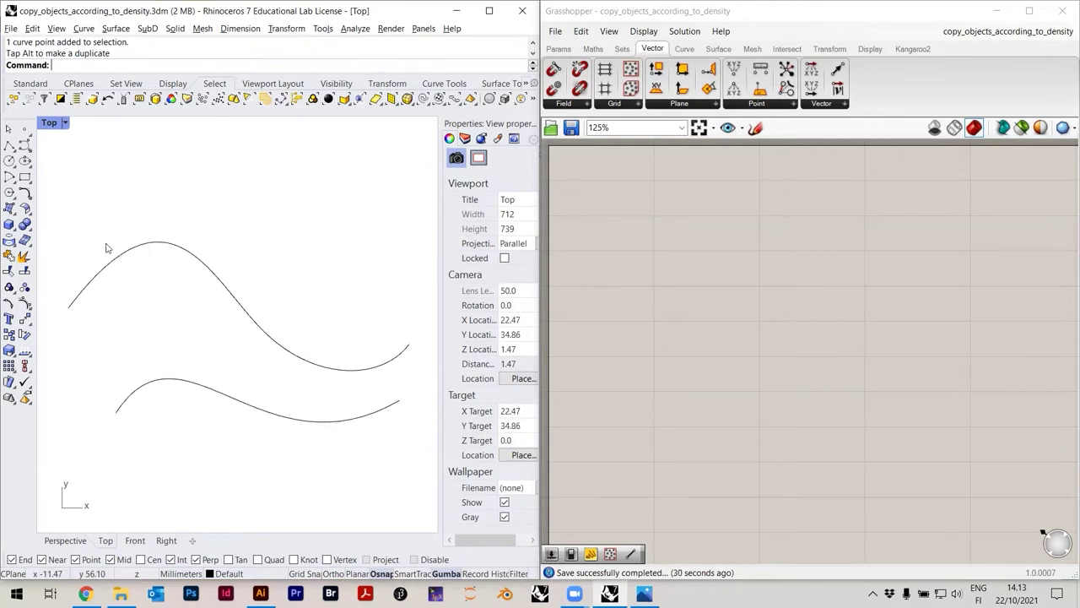
pyautogui.scroll(-5, 225, 338)
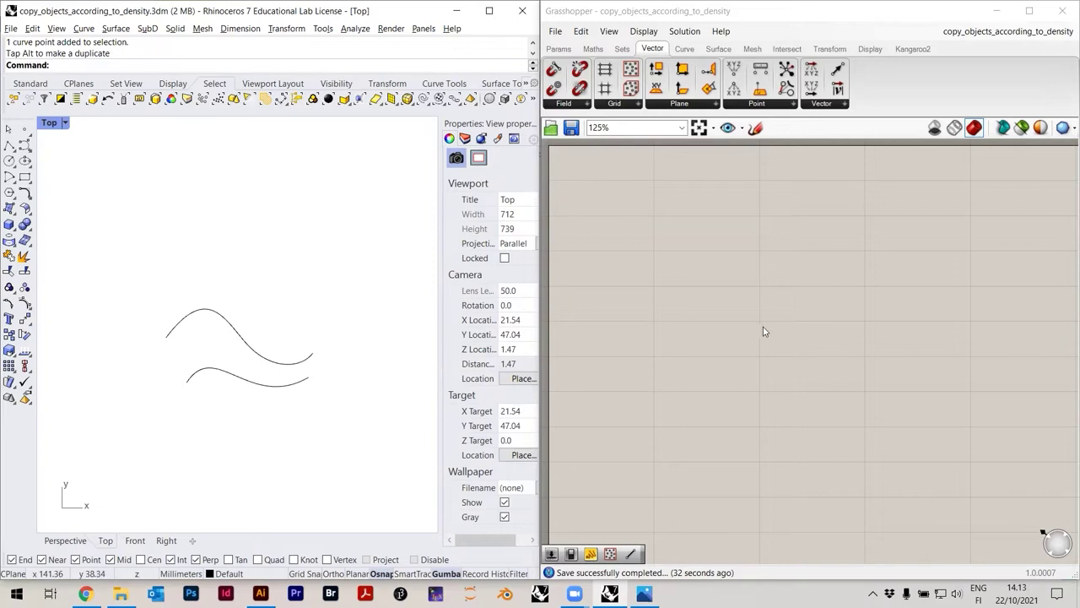
pyautogui.scroll(-3, 854, 349)
pyautogui.moveTo(870, 385); pyautogui.dragTo(664, 267, button='right')
pyautogui.scroll(3, 691, 286)
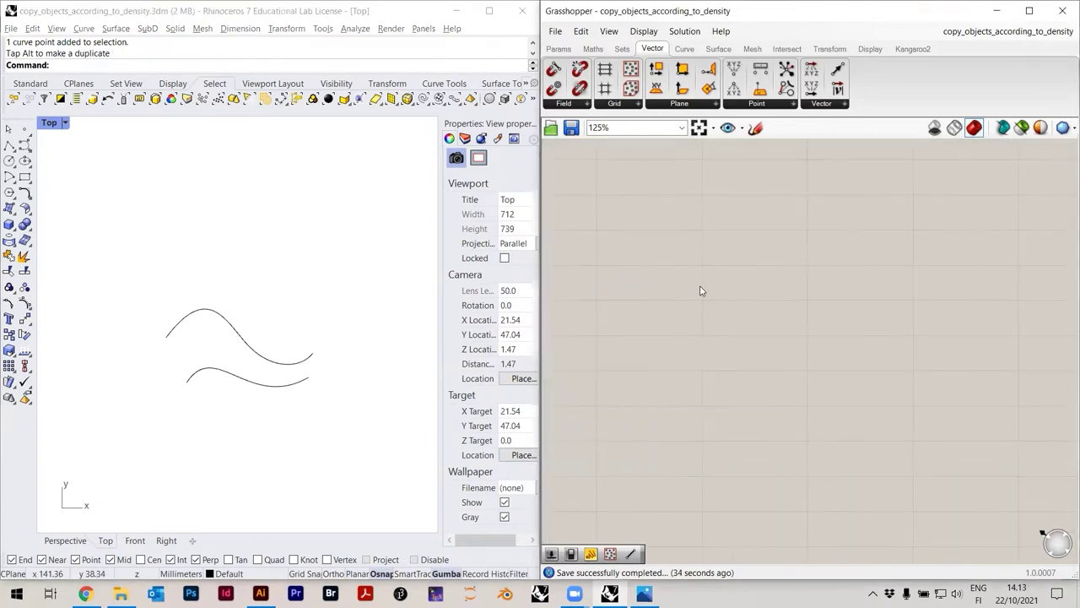
pyautogui.doubleClick(699, 290)
pyautogui.scroll(3, 214, 341)
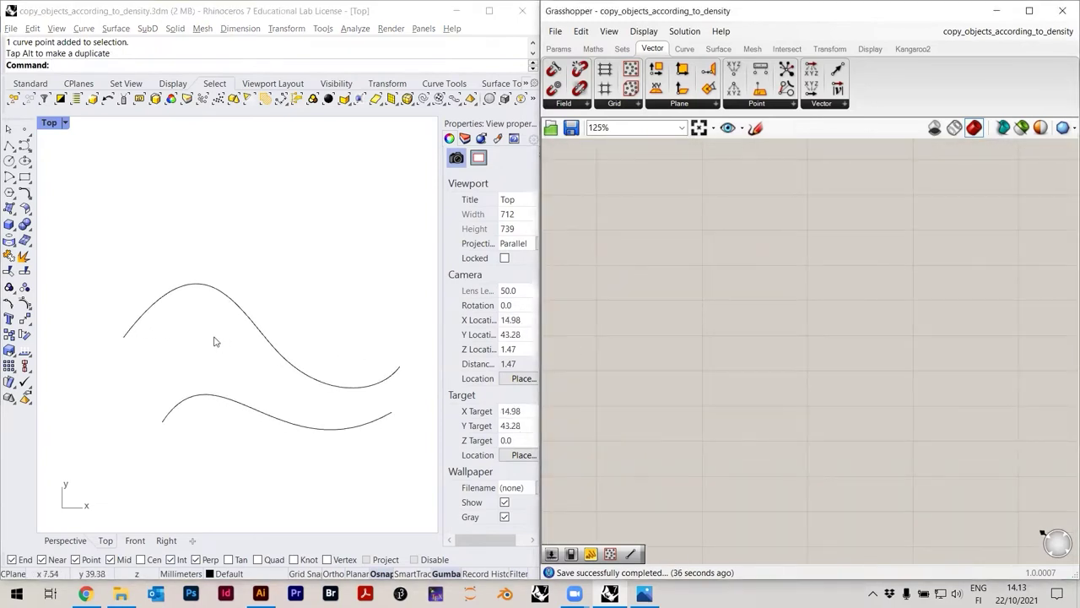
# Try TweenCurves between the lower and upper curves with 10 intermediate curves, and undo the result
pyautogui.click(229, 344)
pyautogui.scroll(2, 224, 343)
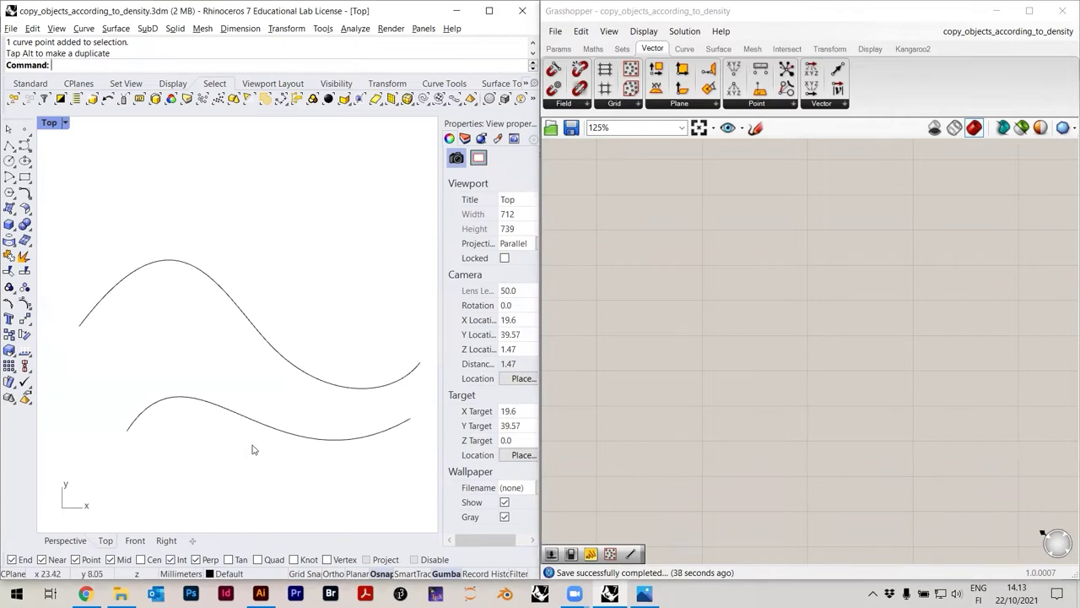
pyautogui.write('TweenCurves')
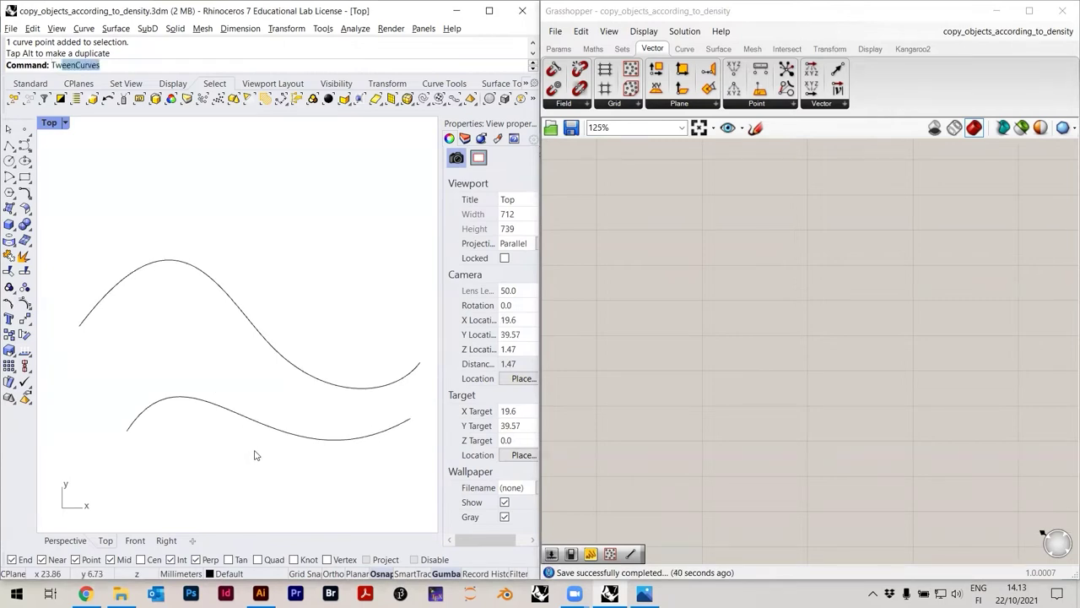
pyautogui.press('Return')
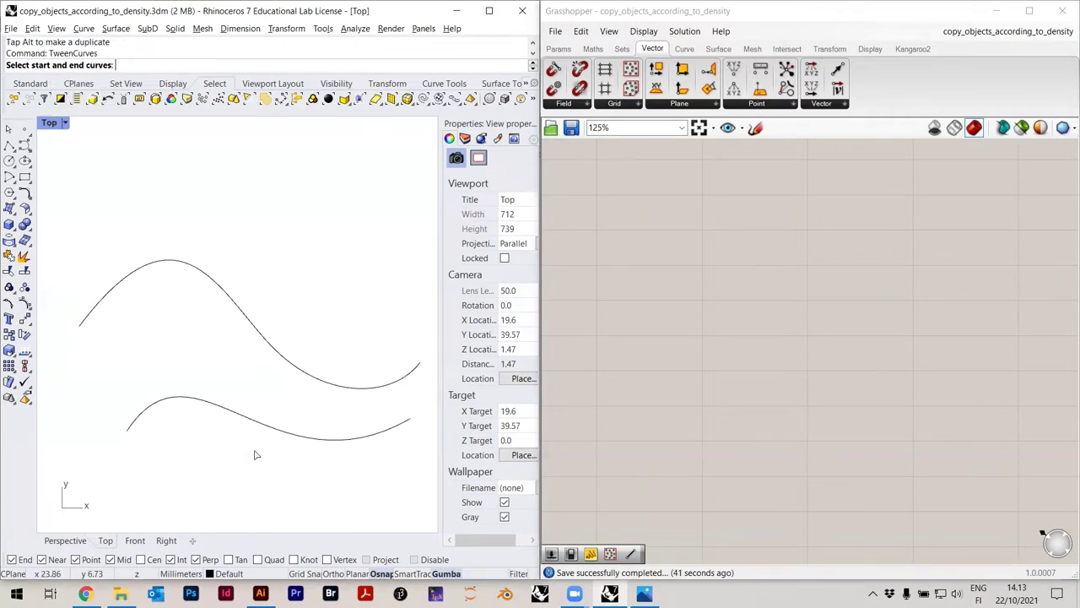
pyautogui.click(134, 423)
pyautogui.click(99, 309)
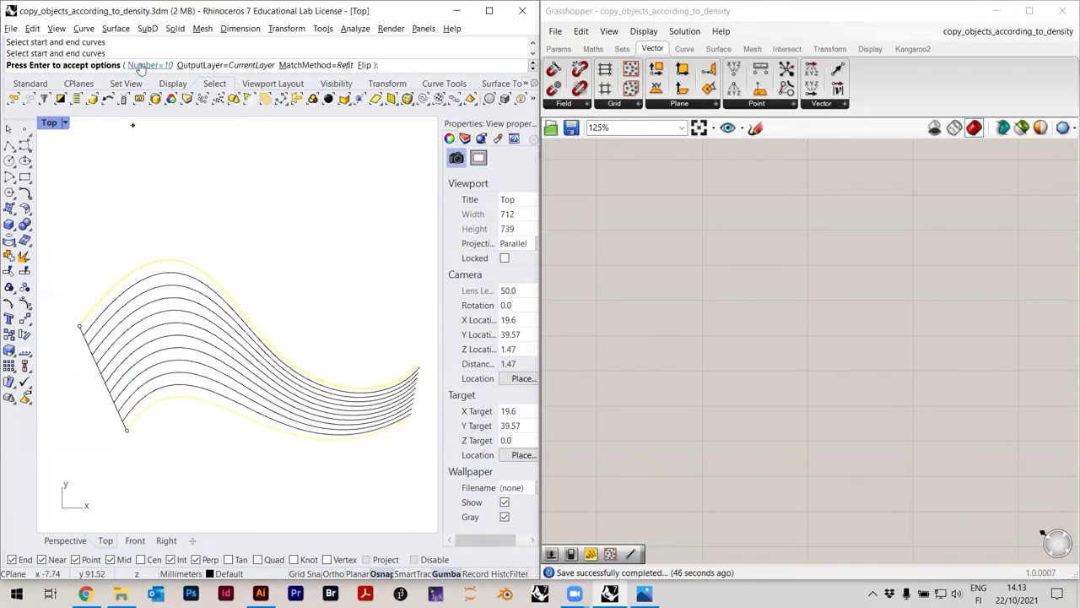
pyautogui.press('Return')
pyautogui.moveTo(212, 189); pyautogui.dragTo(310, 424, button='right')
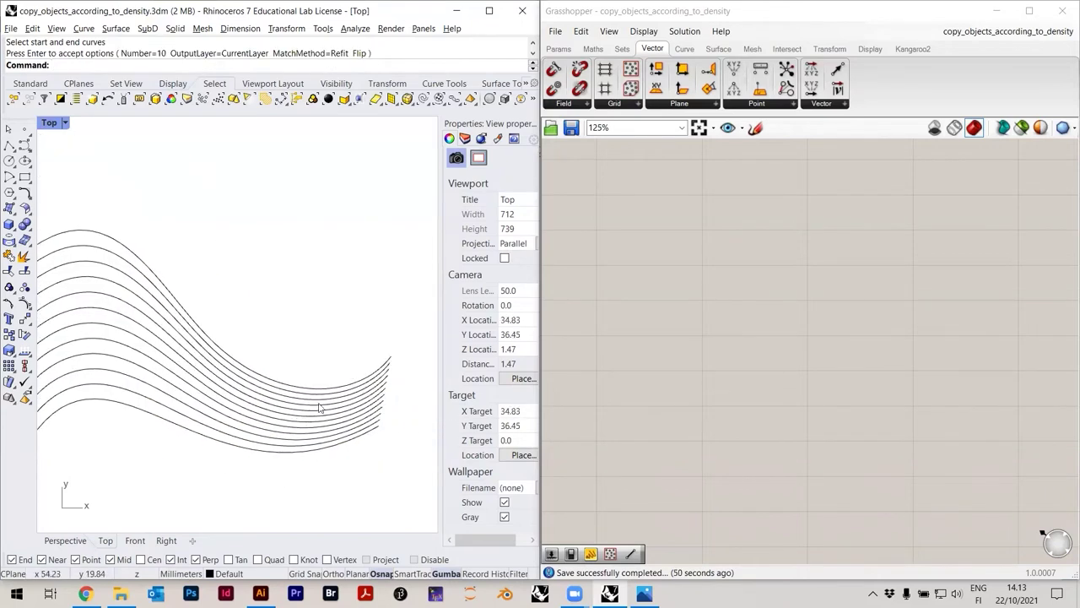
pyautogui.scroll(-3, 307, 426)
pyautogui.scroll(3, 260, 426)
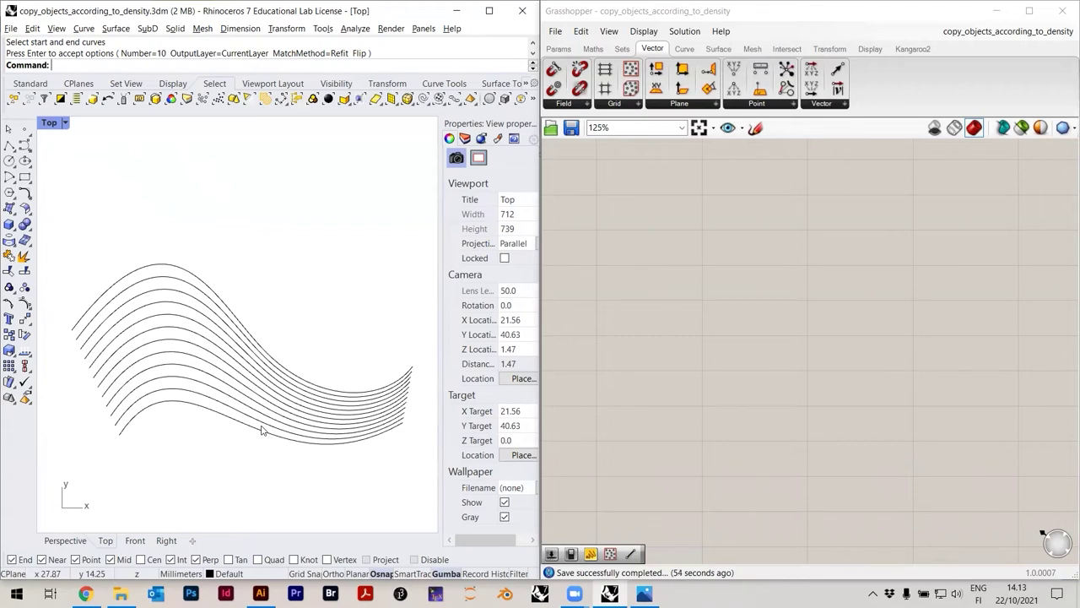
pyautogui.hotkey('ctrl', 'z')
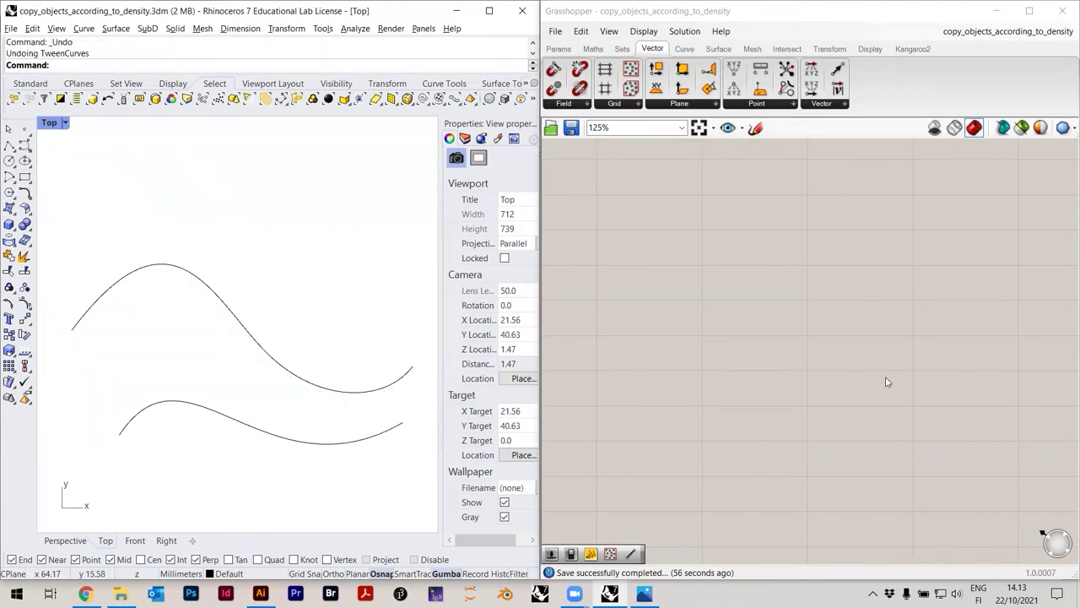
# Add a Tween Curve component to the empty Grasshopper canvas
pyautogui.doubleClick(745, 355)
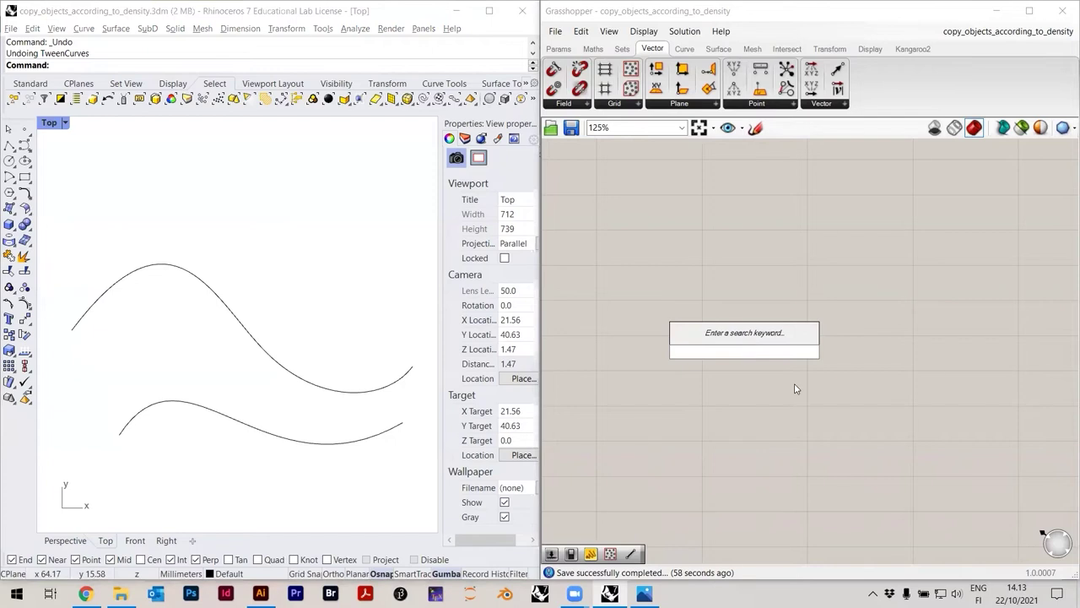
pyautogui.write('twee')
pyautogui.press('Return')
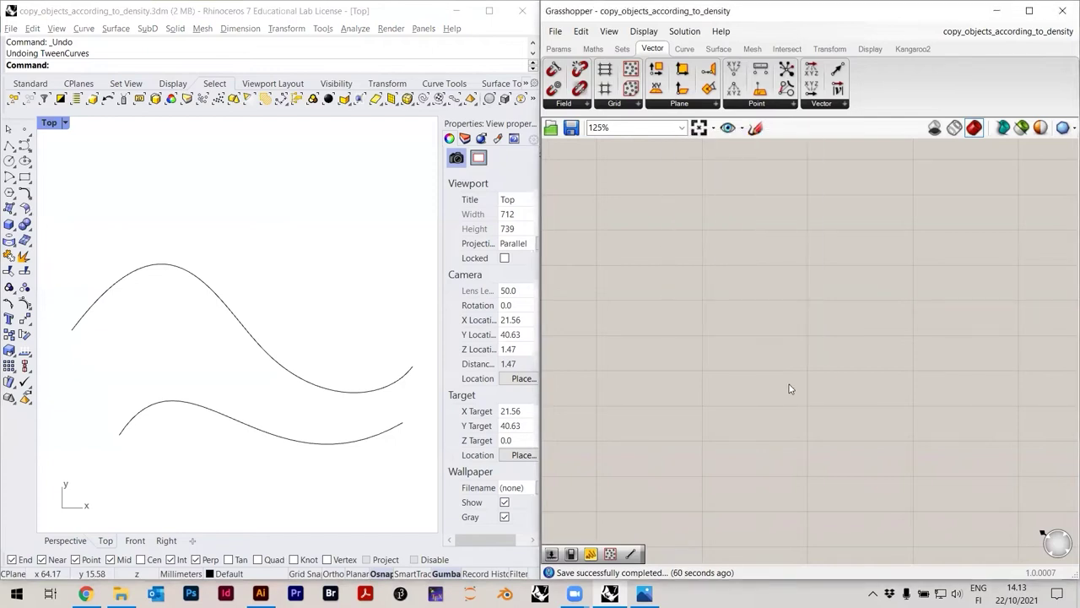
# Place a Tween Curve component on the blank canvas through a component search
pyautogui.doubleClick(789, 388)
pyautogui.write('twee')
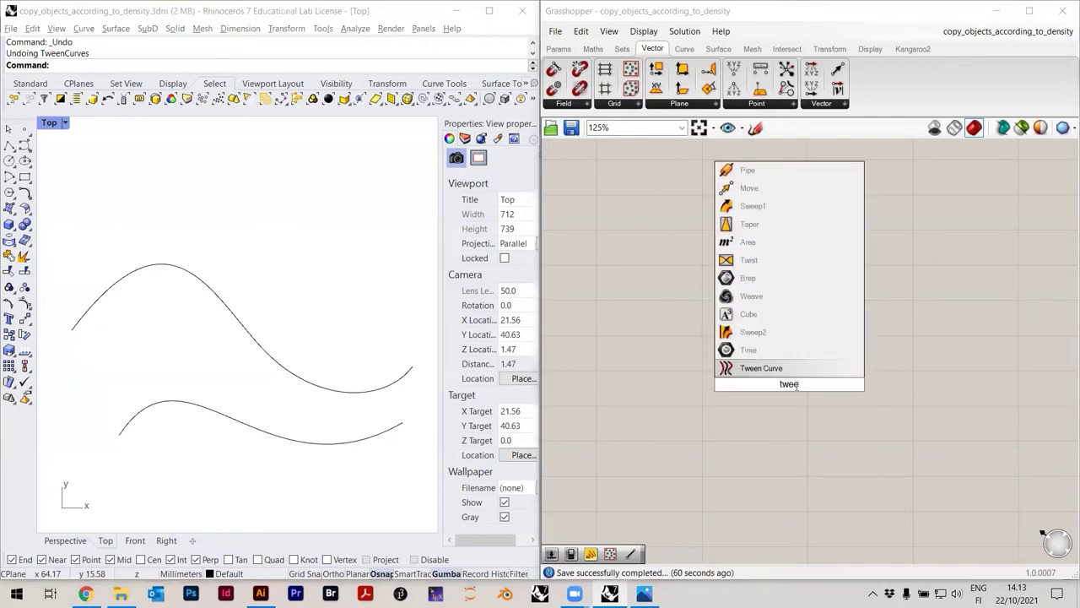
pyautogui.click(759, 369)
pyautogui.scroll(3, 762, 386)
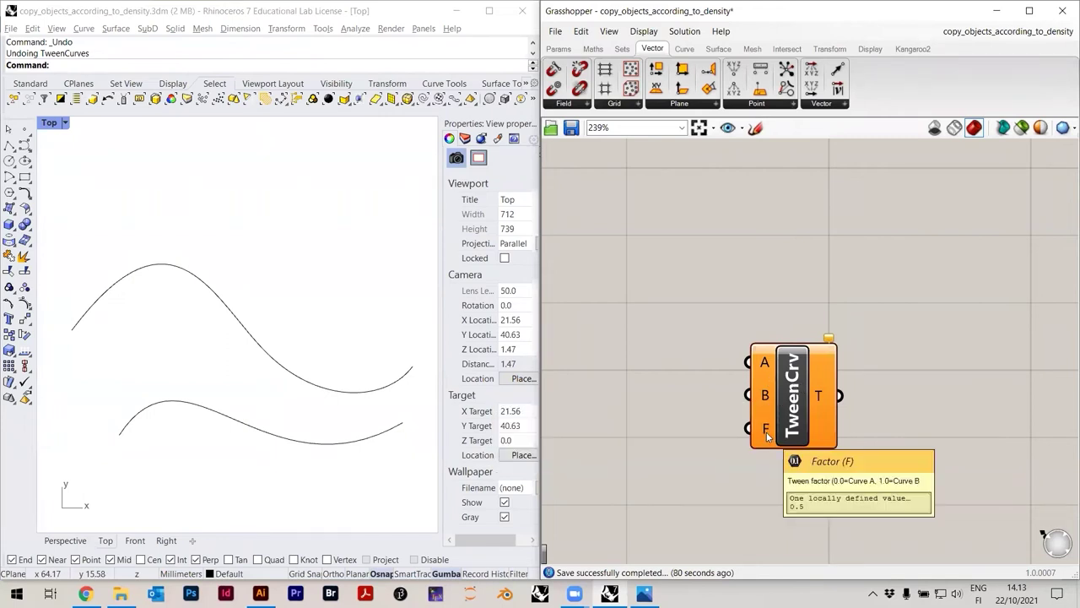
pyautogui.doubleClick(784, 281)
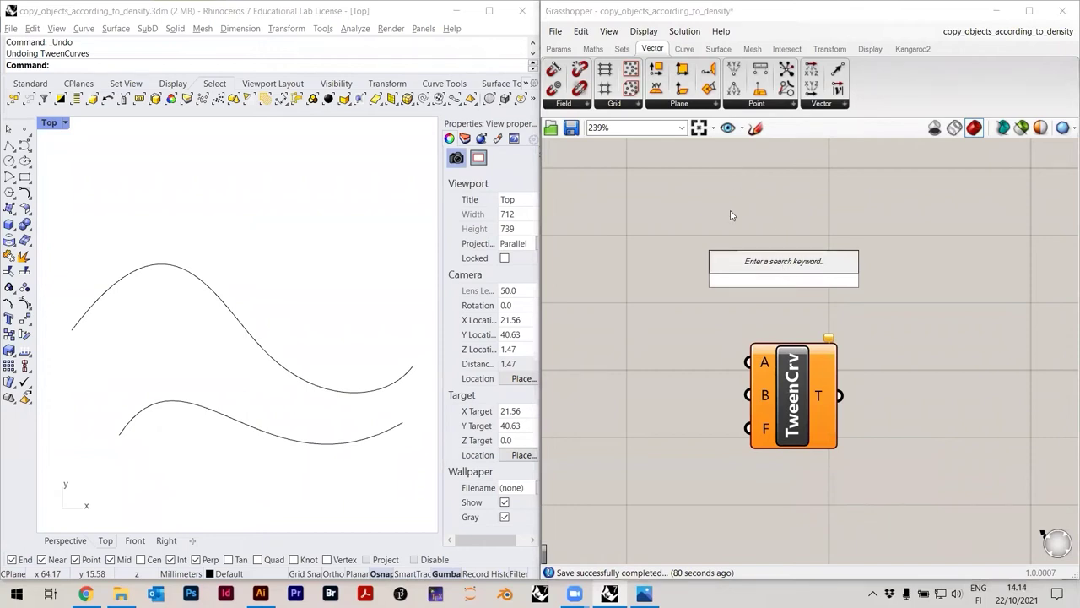
pyautogui.write('tween')
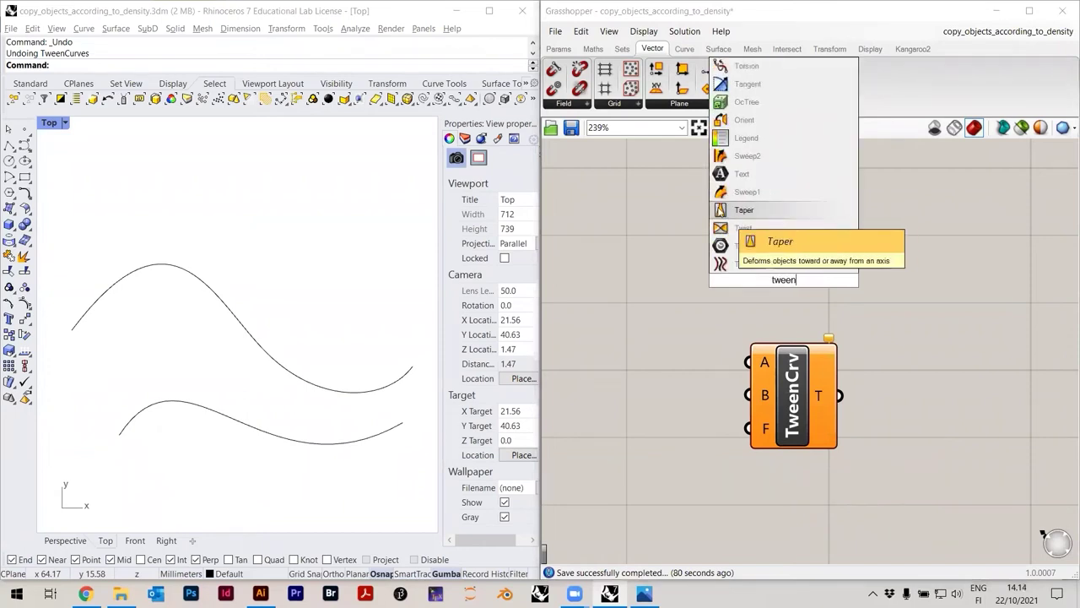
pyautogui.press('Escape')
pyautogui.scroll(-1, 745, 249)
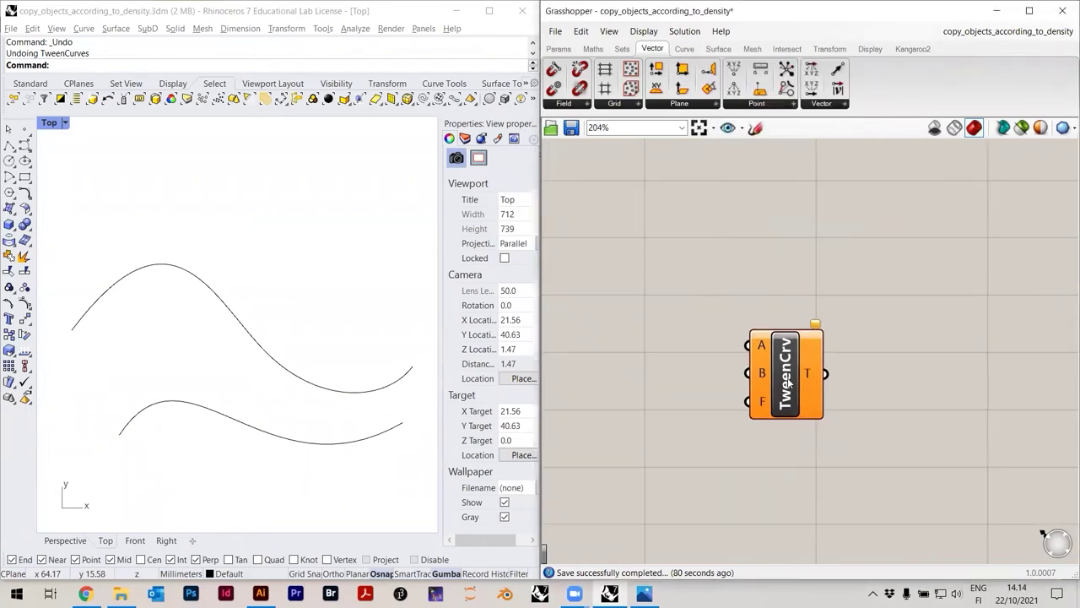
# Move the Tween Curve component aside to make room, add a Curve parameter and duplicate it
pyautogui.moveTo(787, 384); pyautogui.dragTo(931, 371)
pyautogui.doubleClick(780, 359)
pyautogui.write('curve')
pyautogui.click(749, 346)
pyautogui.moveTo(788, 370)
pyautogui.mouseDown()
pyautogui.moveTo(786, 317)
pyautogui.moveTo(782, 358)
pyautogui.mouseUp()
pyautogui.hotkey('ctrl', 'c')
pyautogui.hotkey('ctrl', 'v')
# Reference the upper Rhino curve in the first Curve parameter and the lower curve in the second
pyautogui.click(783, 307)
pyautogui.rightClick(782, 304)
pyautogui.click(832, 478)
pyautogui.moveTo(221, 367); pyautogui.dragTo(189, 282)
pyautogui.click(785, 353)
pyautogui.rightClick(783, 353)
pyautogui.click(848, 478)
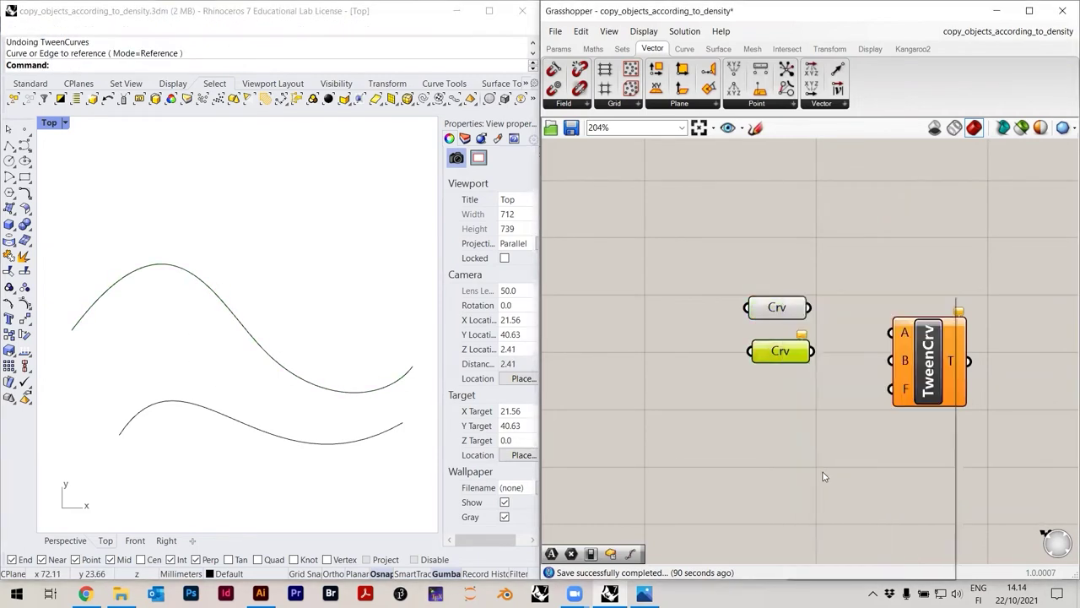
pyautogui.click(214, 398)
pyautogui.click(699, 403)
# Connect the first Curve parameter to Tween Curve input A and the second to input B
pyautogui.moveTo(808, 307); pyautogui.dragTo(891, 332)
pyautogui.moveTo(812, 352); pyautogui.dragTo(891, 360)
pyautogui.scroll(4, 219, 388)
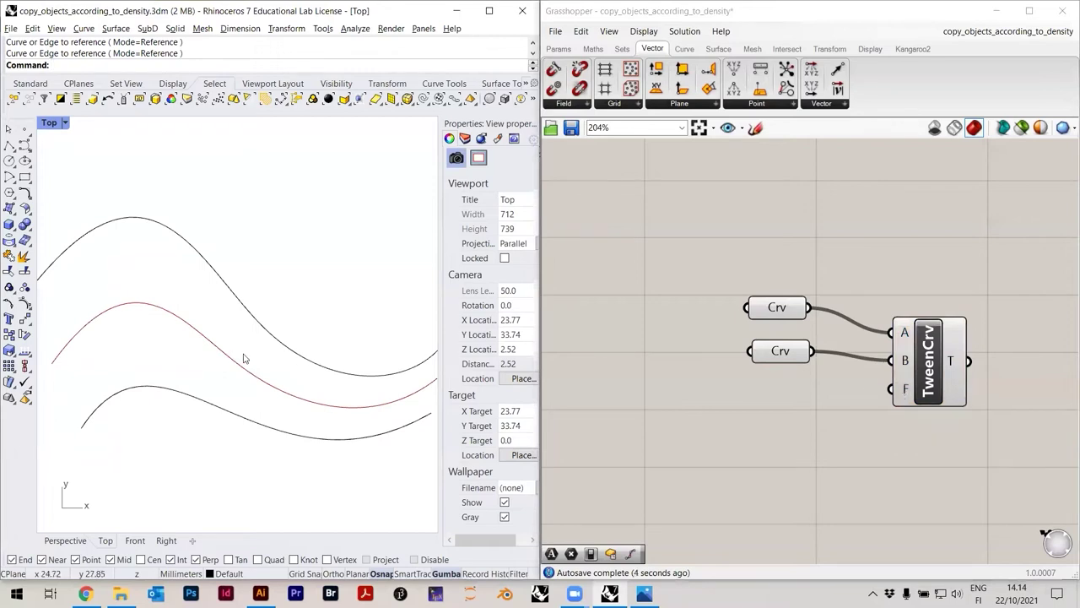
pyautogui.moveTo(238, 356); pyautogui.dragTo(222, 349, button='right')
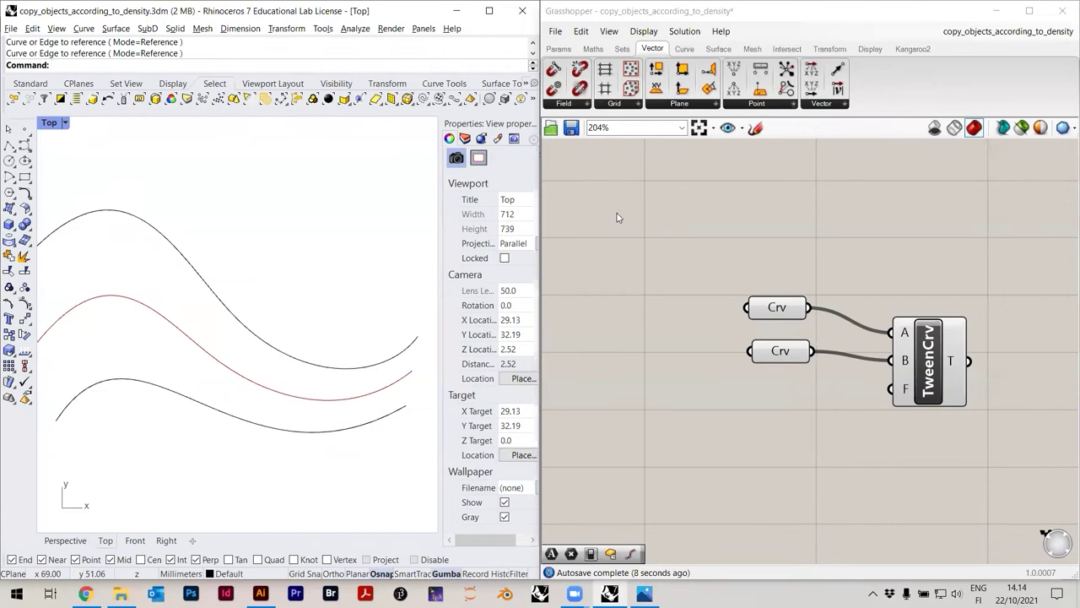
# Add a number slider below the Curve parameters, change it to floating point and set it to 0.520
pyautogui.scroll(2, 857, 338)
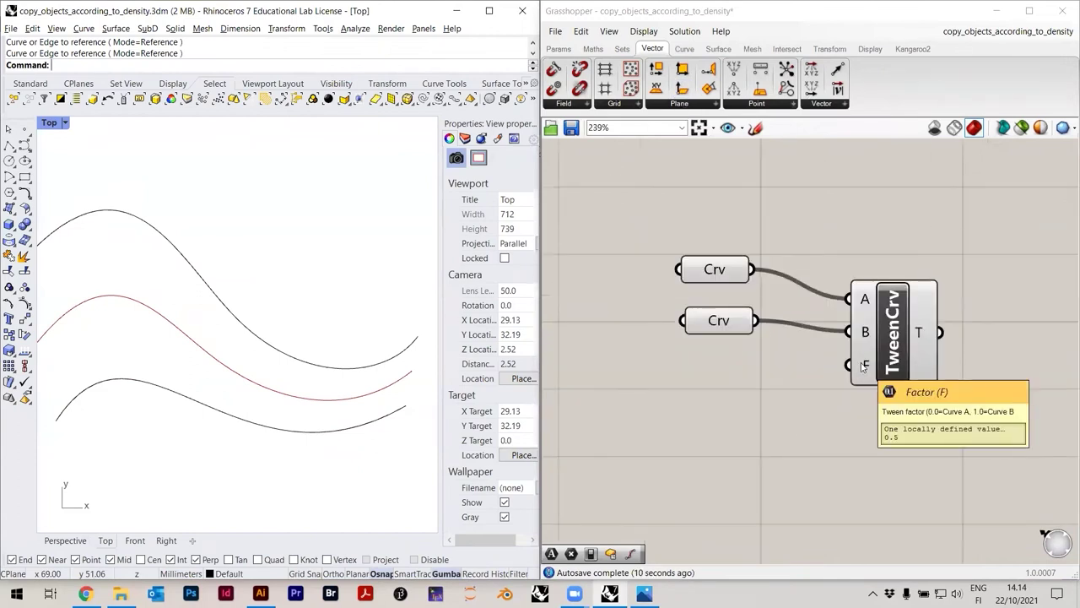
pyautogui.doubleClick(791, 421)
pyautogui.press('Return')
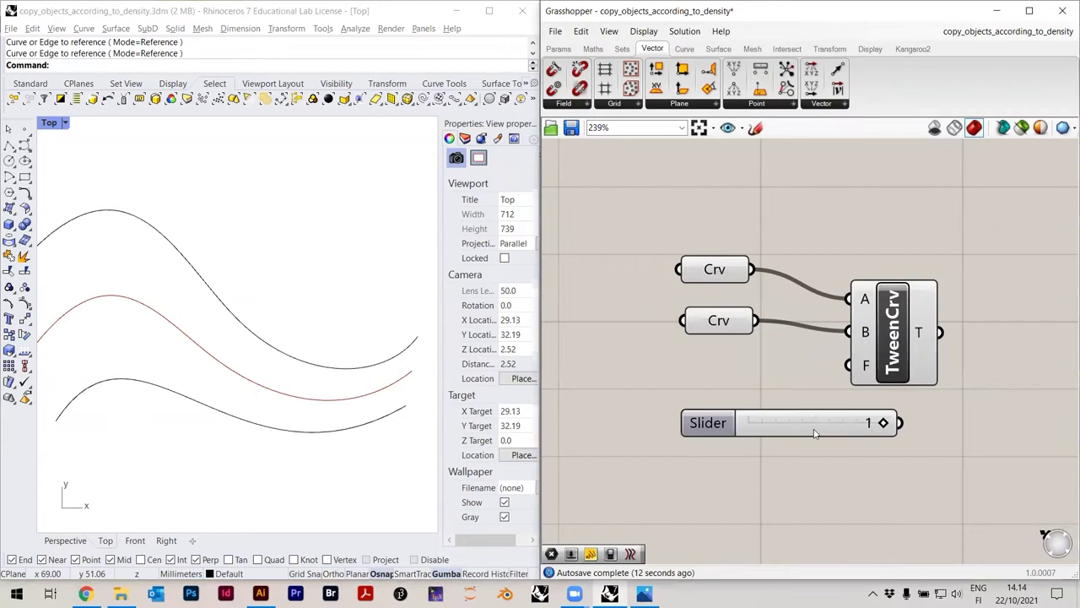
pyautogui.rightClick(813, 415)
pyautogui.moveTo(877, 455)
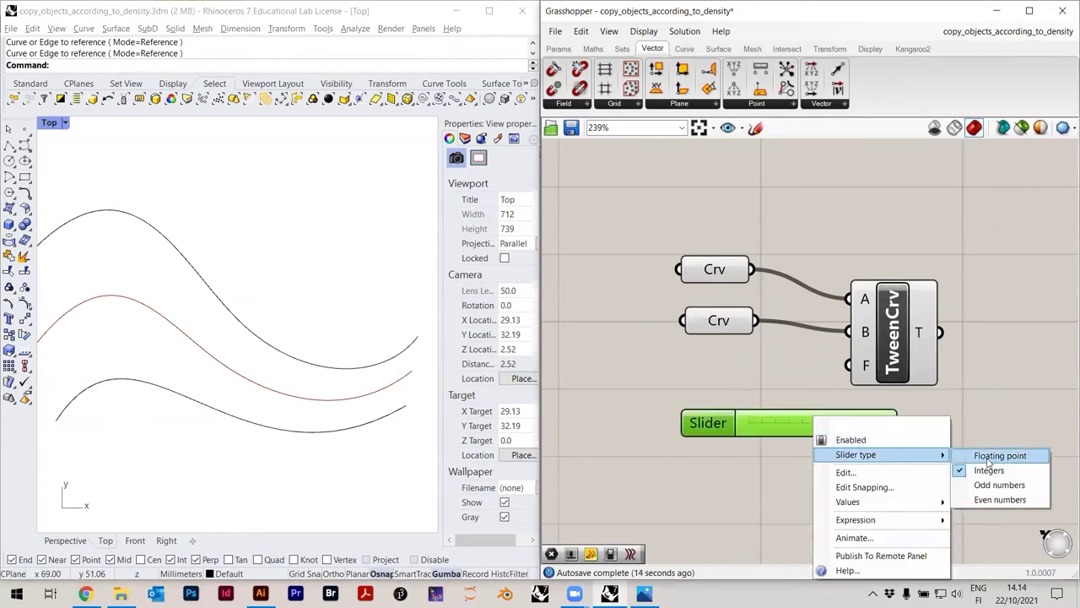
pyautogui.click(996, 456)
pyautogui.moveTo(760, 433); pyautogui.dragTo(831, 427)
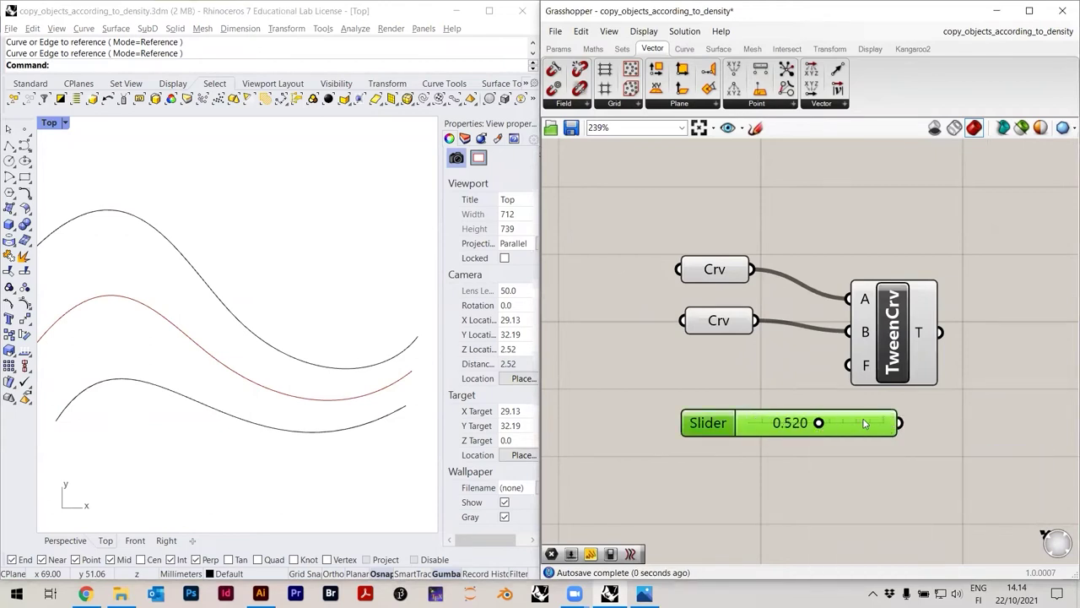
# Connect the slider to the Tween Curve's Factor input, set it to 0.374 and space the components apart
pyautogui.moveTo(708, 423); pyautogui.dragTo(593, 403)
pyautogui.moveTo(787, 404); pyautogui.dragTo(848, 365)
pyautogui.moveTo(699, 408)
pyautogui.mouseDown()
pyautogui.moveTo(696, 393)
pyautogui.moveTo(772, 394)
pyautogui.moveTo(639, 396)
pyautogui.moveTo(780, 396)
pyautogui.moveTo(631, 397)
pyautogui.moveTo(769, 397)
pyautogui.moveTo(657, 393)
pyautogui.moveTo(738, 395)
pyautogui.moveTo(657, 395)
pyautogui.moveTo(717, 397)
pyautogui.moveTo(688, 395)
pyautogui.mouseUp()
pyautogui.moveTo(899, 359); pyautogui.dragTo(1002, 360)
pyautogui.click(931, 418)
pyautogui.scroll(-3, 819, 330)
pyautogui.scroll(2, 859, 342)
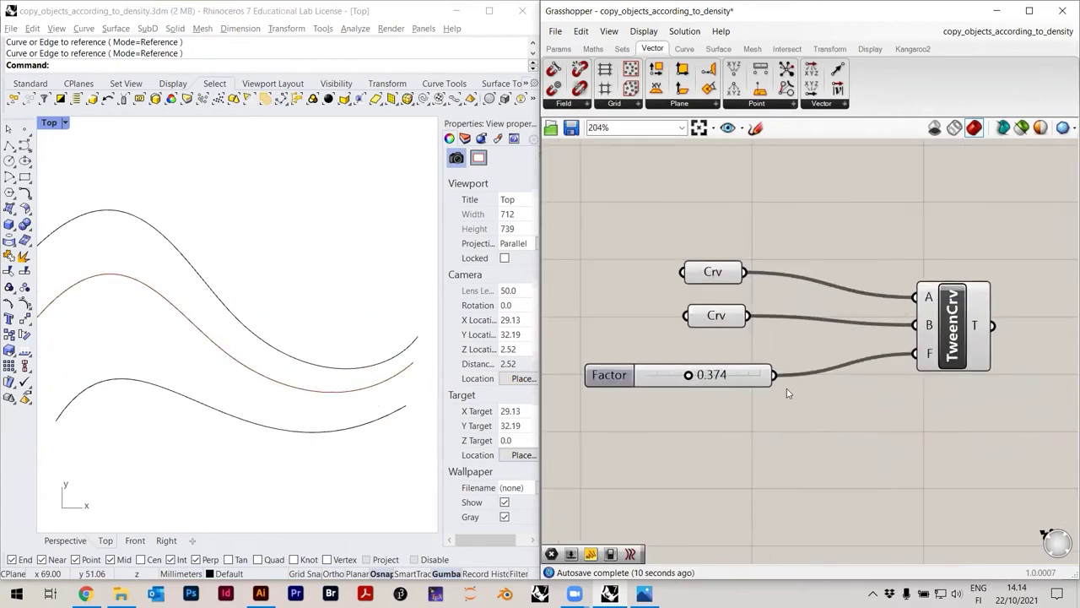
# Add a Series component below the Tween Curve setup
pyautogui.doubleClick(848, 462)
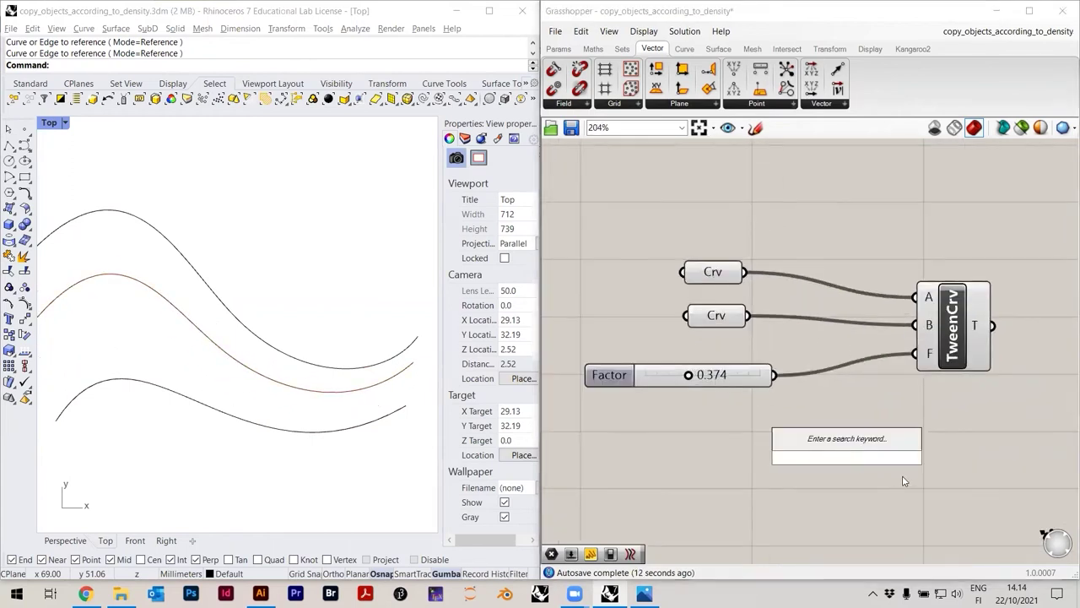
pyautogui.write('series')
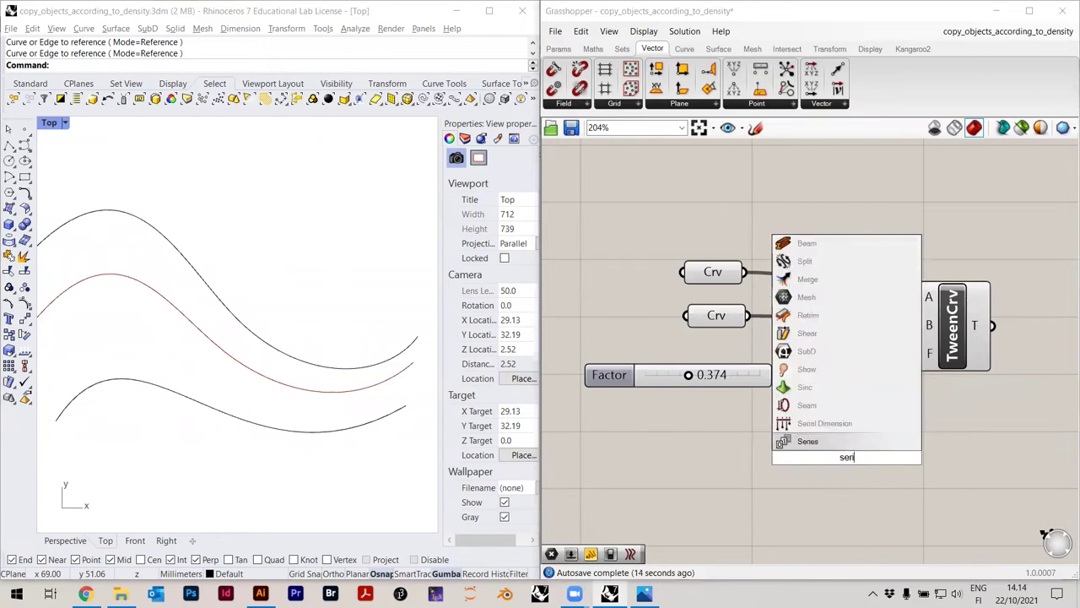
pyautogui.click(807, 440)
pyautogui.scroll(2, 835, 429)
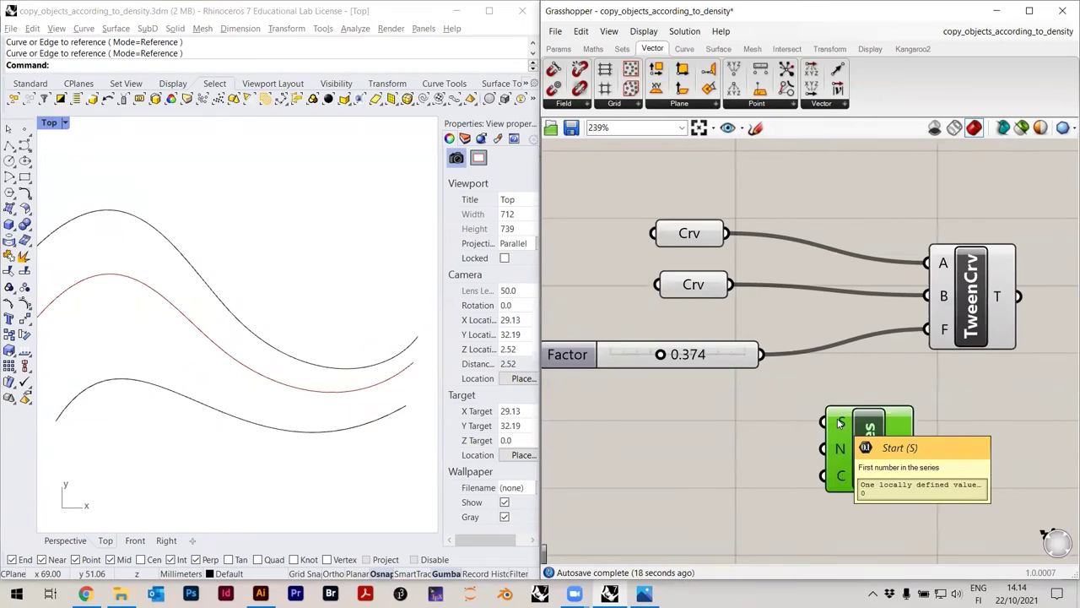
# Duplicate the Factor slider, connect the copy to the Series Start input and set it to 0
pyautogui.click(720, 360)
pyautogui.keyDown('alt'); pyautogui.moveTo(722, 369); pyautogui.dragTo(826, 421); pyautogui.keyUp('alt')
pyautogui.doubleClick(730, 415)
pyautogui.write('0')
pyautogui.press('Return')
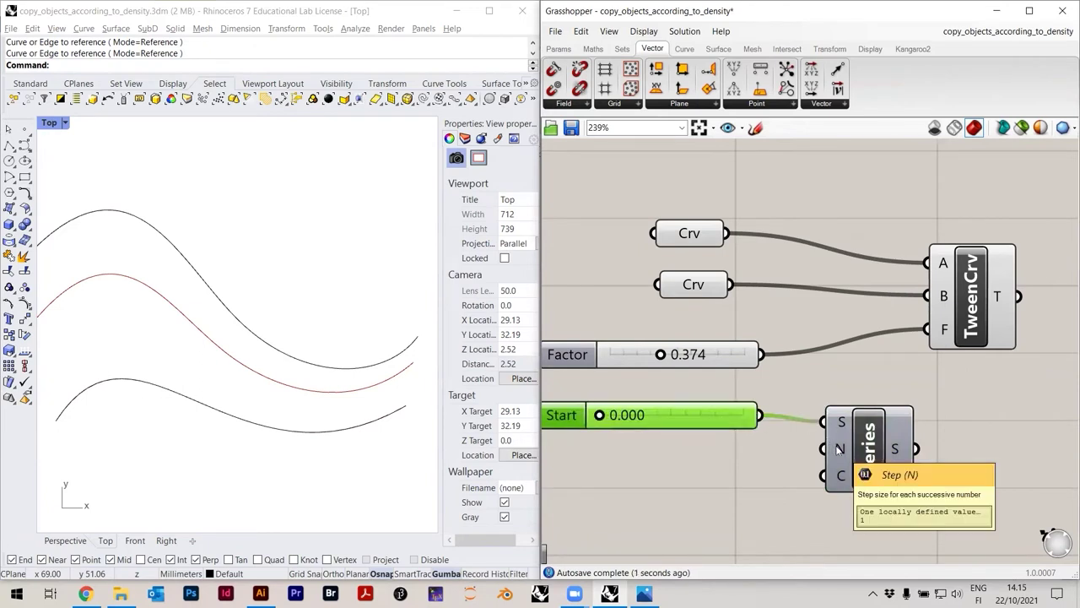
pyautogui.scroll(-1, 758, 325)
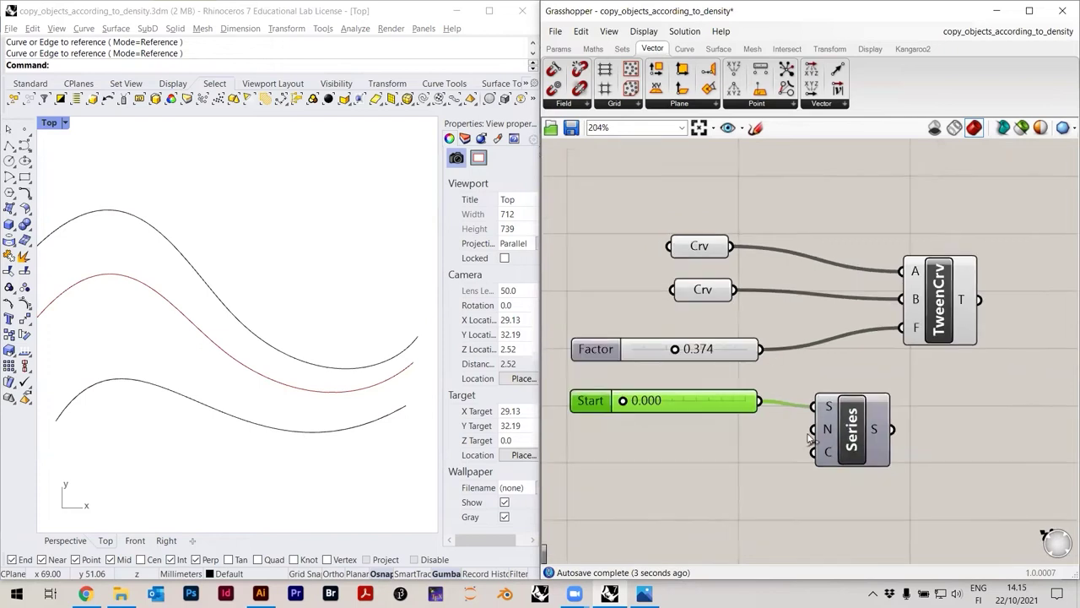
# Duplicate the Start slider below itself and set the copy to 0.1 as the step size
pyautogui.scroll(1, 827, 405)
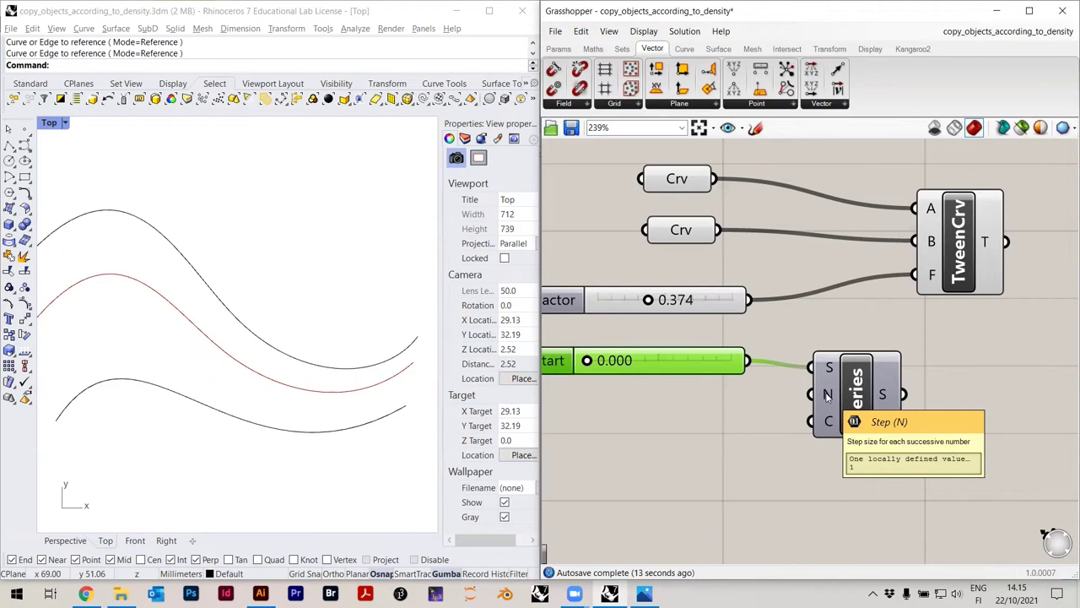
pyautogui.keyDown('alt'); pyautogui.moveTo(721, 359); pyautogui.dragTo(725, 403); pyautogui.keyUp('alt')
pyautogui.doubleClick(725, 403)
pyautogui.write('0.1')
pyautogui.press('Return')
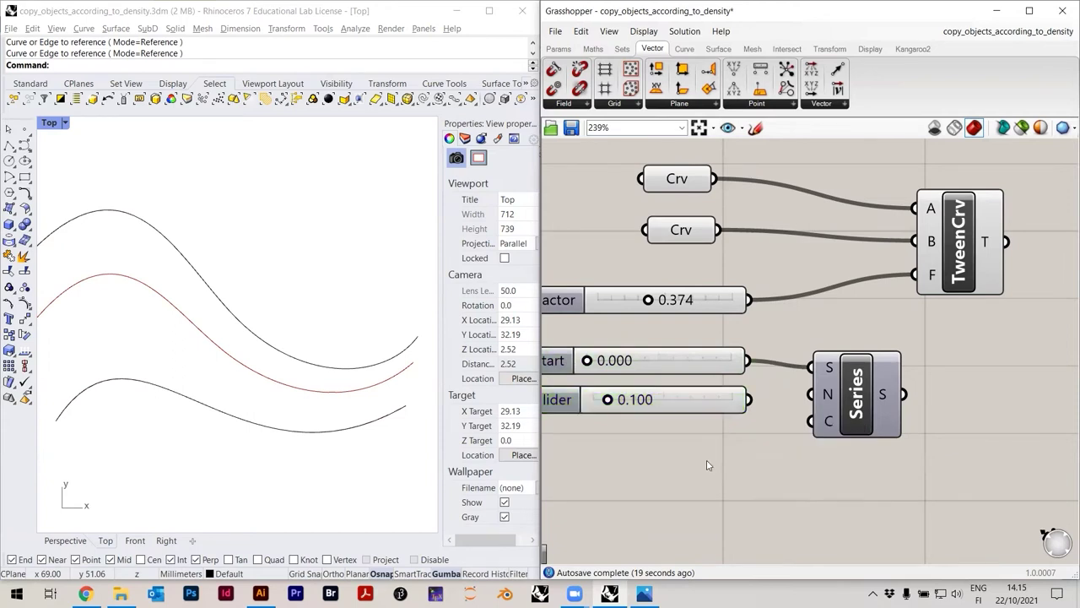
# Add an integer slider created with the value 100, place it under the step slider and set it to 10
pyautogui.doubleClick(708, 465)
pyautogui.write('100')
pyautogui.press('Return')
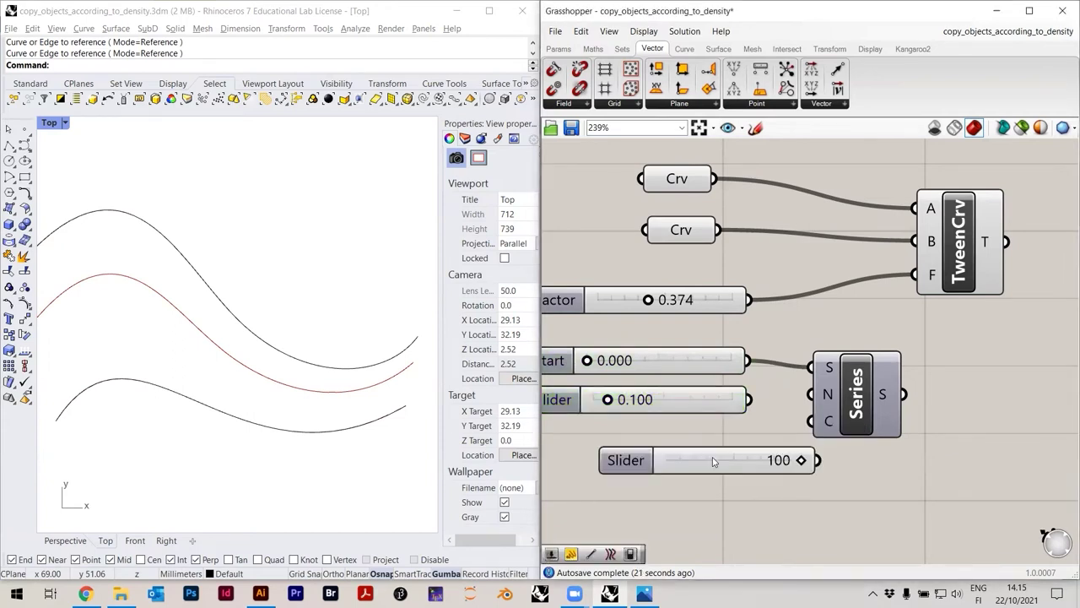
pyautogui.click(626, 438)
pyautogui.doubleClick(626, 438)
pyautogui.write('100')
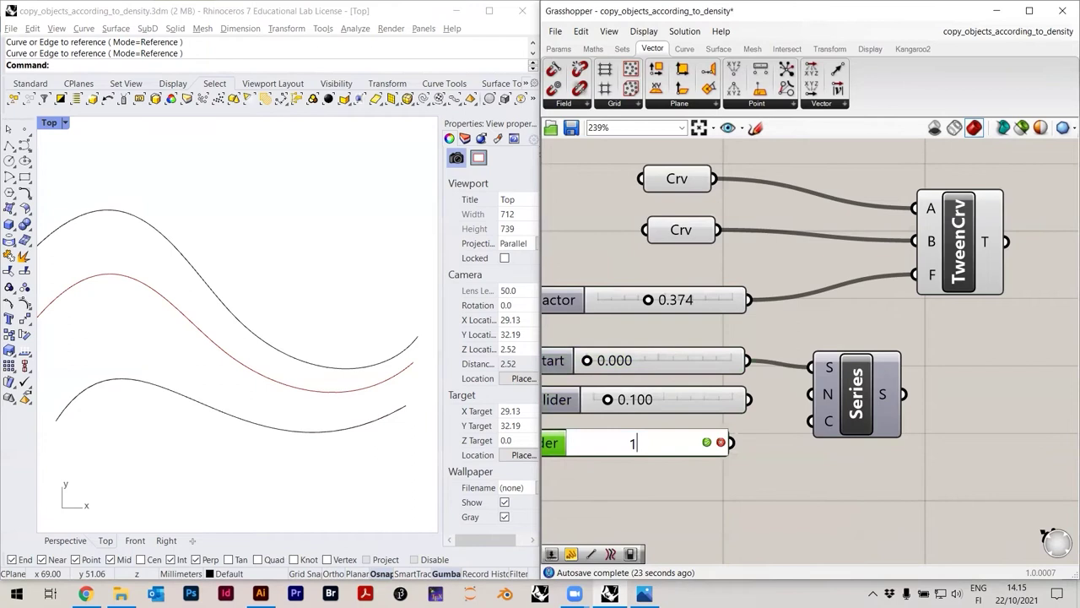
pyautogui.press('Return')
pyautogui.click(666, 441)
pyautogui.doubleClick(667, 441)
pyautogui.write('10')
pyautogui.press('Return')
# Connect the integer slider to the Series Count input and the 0.100 slider to its Step input
pyautogui.moveTo(731, 443); pyautogui.dragTo(810, 421)
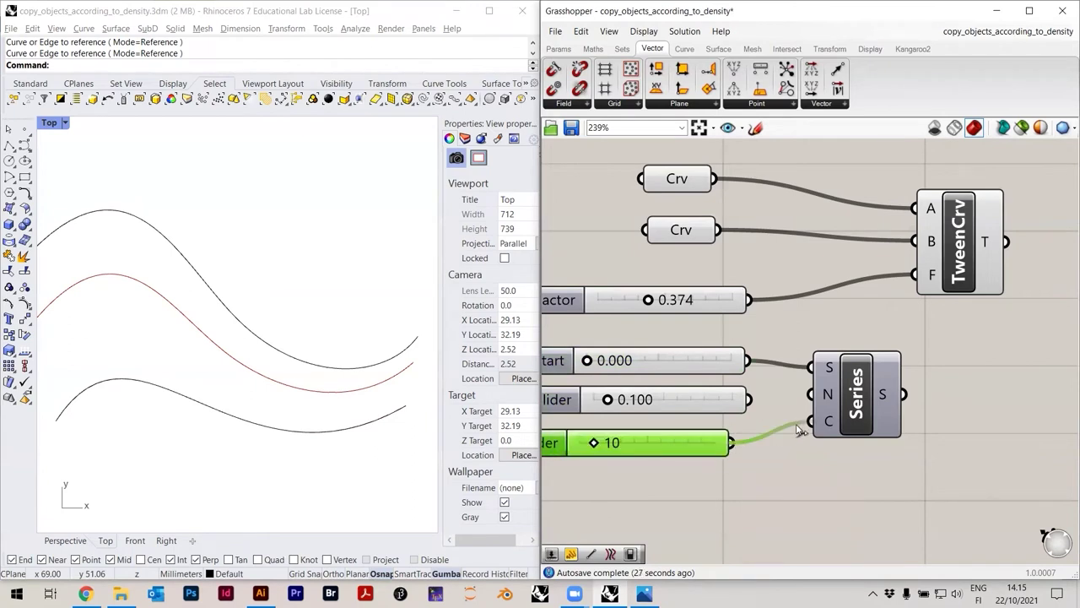
pyautogui.moveTo(749, 400); pyautogui.dragTo(834, 401)
pyautogui.moveTo(700, 441); pyautogui.dragTo(712, 440)
pyautogui.click(824, 453)
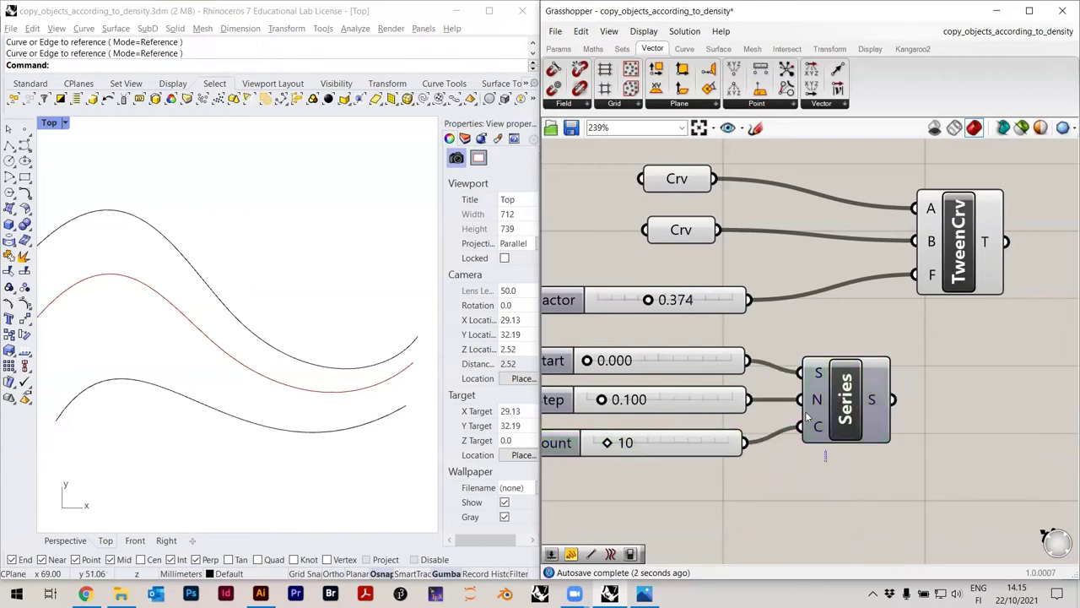
# Inspect the Series output values in a temporary panel enlarged to show the whole list, and delete the panel
pyautogui.scroll(-3, 749, 326)
pyautogui.doubleClick(877, 380)
pyautogui.write('pane')
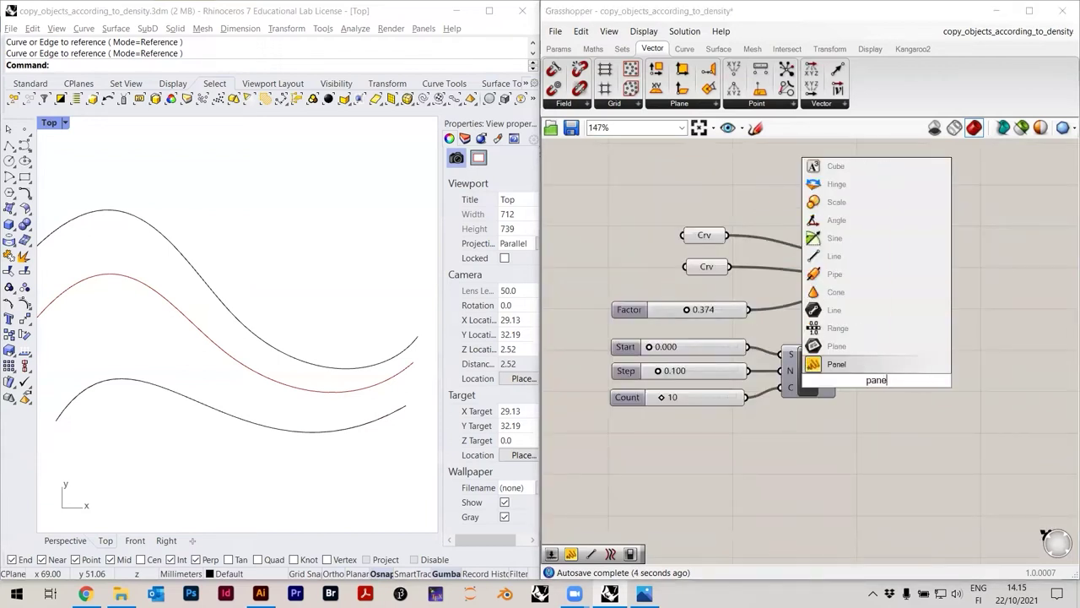
pyautogui.click(836, 363)
pyautogui.scroll(1, 860, 386)
pyautogui.moveTo(884, 389); pyautogui.dragTo(971, 395)
pyautogui.moveTo(834, 368); pyautogui.dragTo(883, 388)
pyautogui.moveTo(1007, 431); pyautogui.dragTo(921, 524)
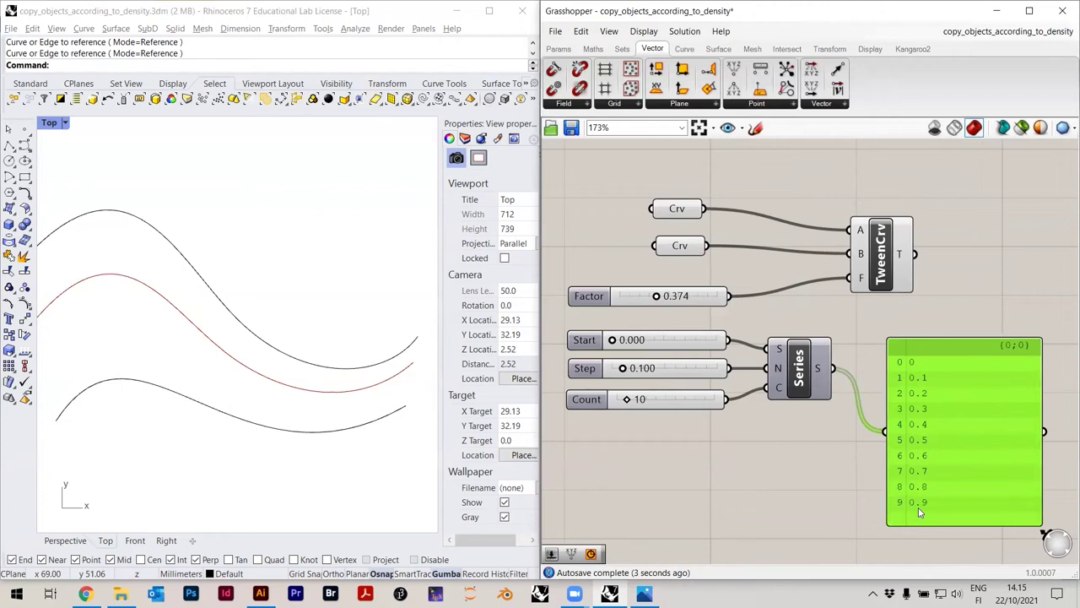
pyautogui.press('Delete')
# Move the Tween Curve component farther from the Series component and set the Factor slider to 0.305
pyautogui.moveTo(862, 260); pyautogui.dragTo(962, 261)
pyautogui.click(982, 356)
pyautogui.scroll(1, 984, 284)
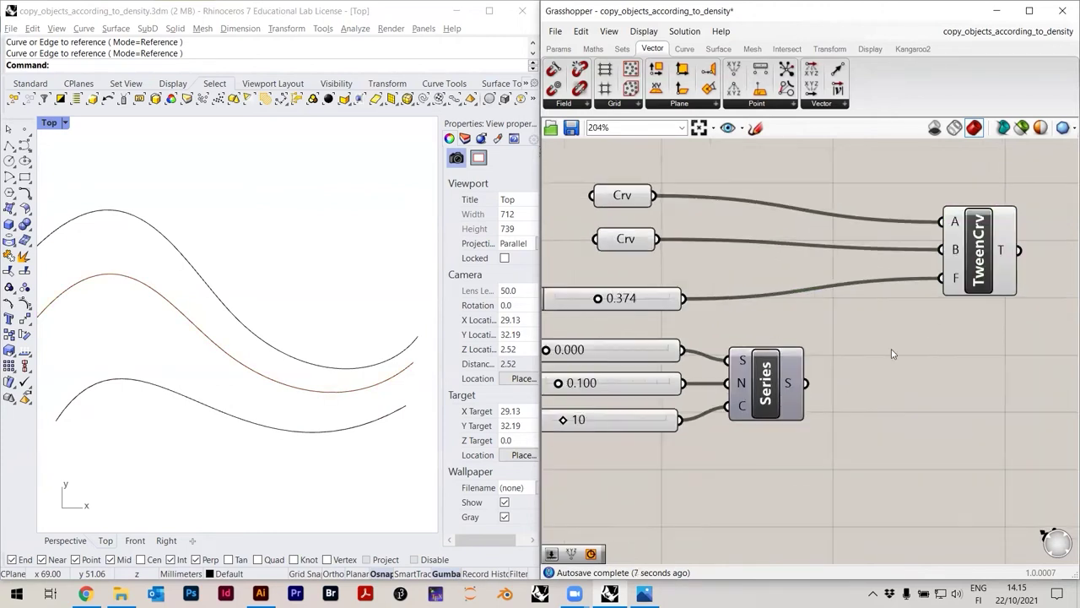
pyautogui.moveTo(626, 316); pyautogui.dragTo(677, 321, button='right')
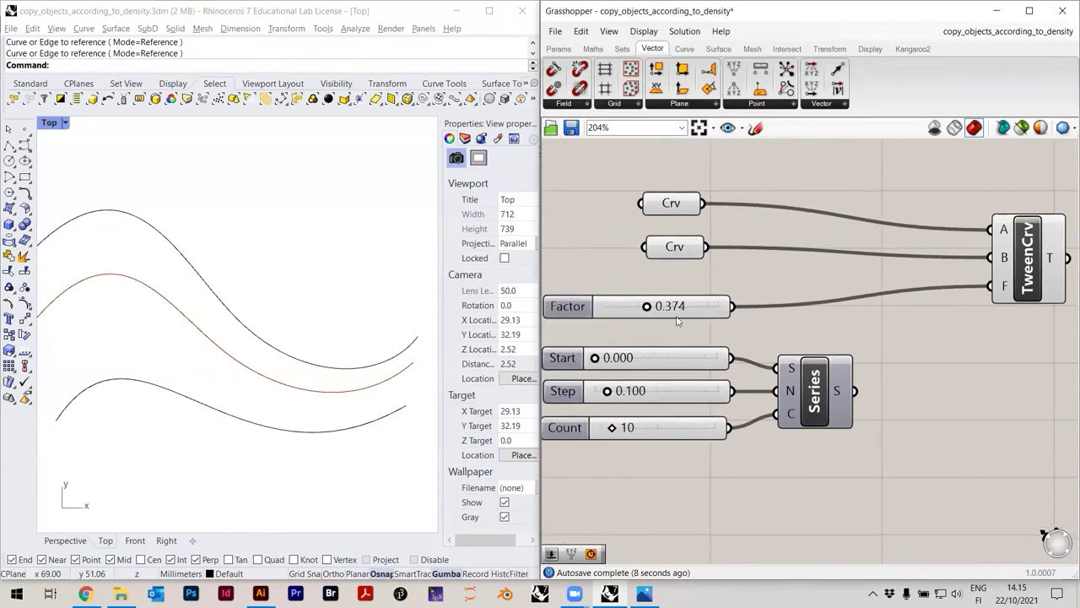
pyautogui.click(1044, 269)
pyautogui.moveTo(649, 309)
pyautogui.mouseDown()
pyautogui.moveTo(716, 310)
pyautogui.moveTo(618, 317)
pyautogui.moveTo(689, 319)
pyautogui.moveTo(638, 321)
pyautogui.mouseUp()
pyautogui.click(881, 359)
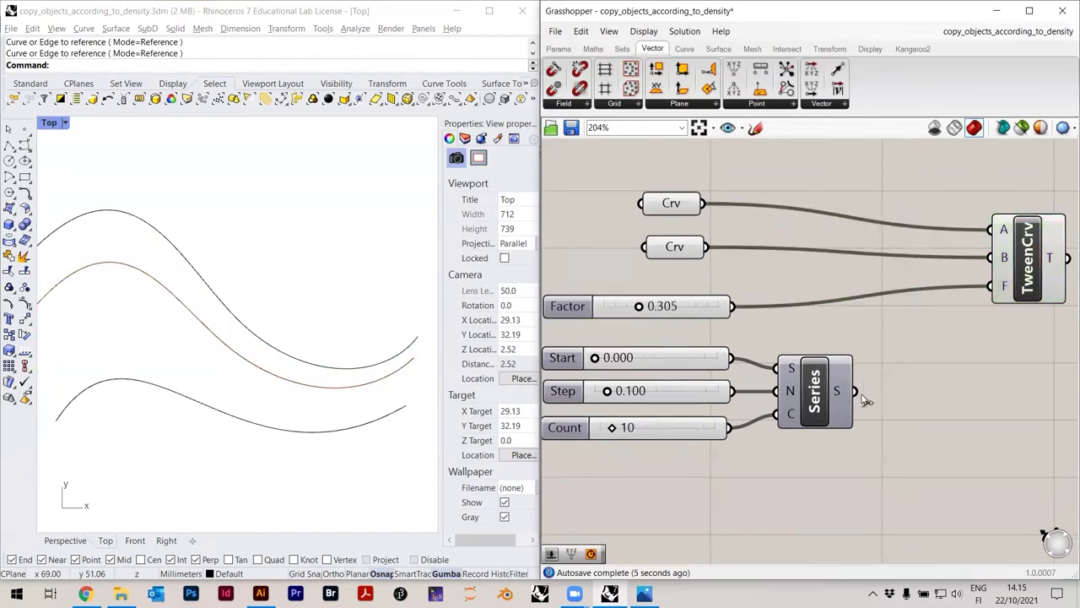
# Feed the Series output into the Tween Curve's Factor input and delete the disconnected 0.305 slider
pyautogui.moveTo(855, 397); pyautogui.dragTo(979, 296)
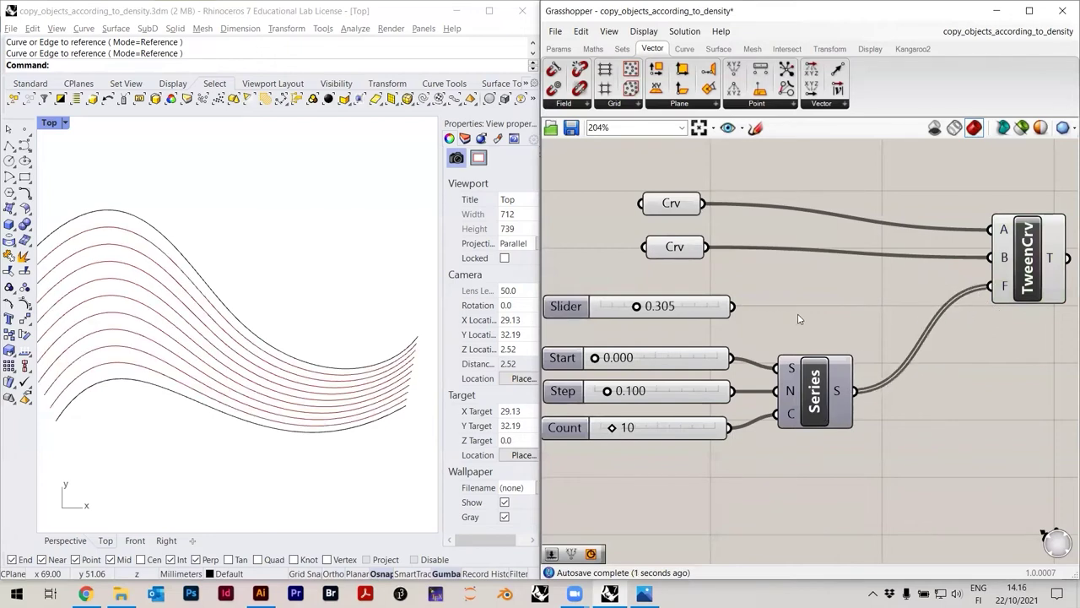
pyautogui.click(698, 308)
pyautogui.press('Delete')
pyautogui.scroll(-2, 821, 314)
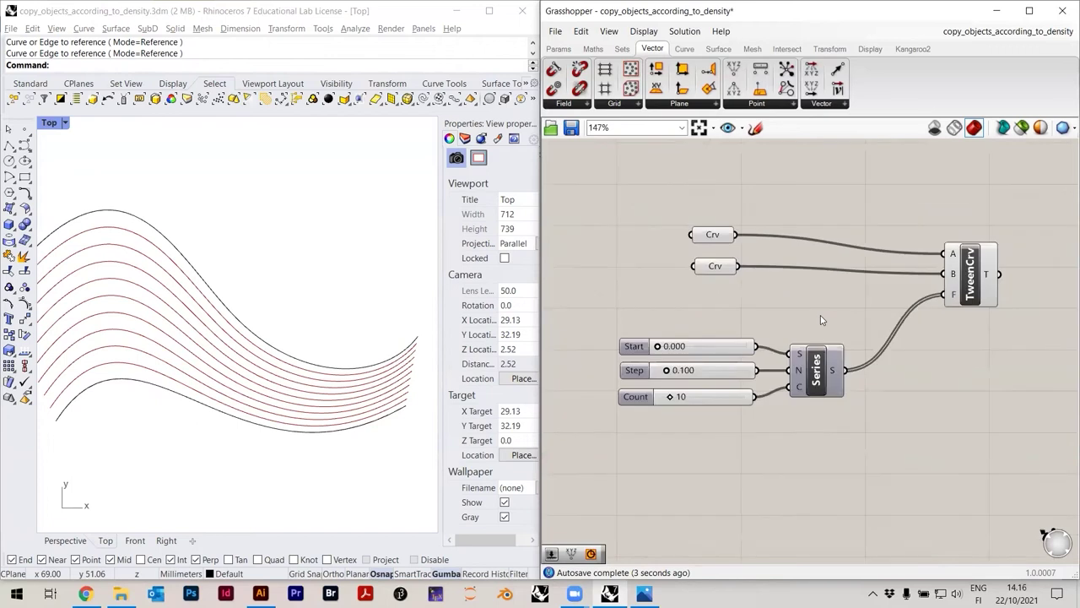
pyautogui.scroll(2, 740, 388)
pyautogui.click(733, 407)
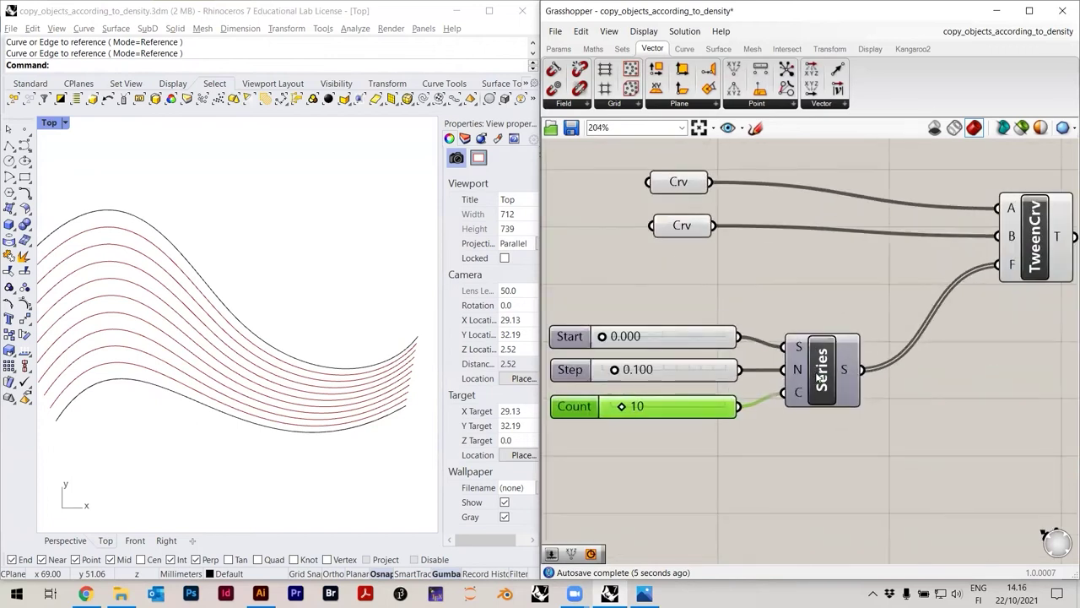
pyautogui.moveTo(822, 380); pyautogui.dragTo(814, 380)
pyautogui.click(819, 297)
pyautogui.scroll(2, 620, 344)
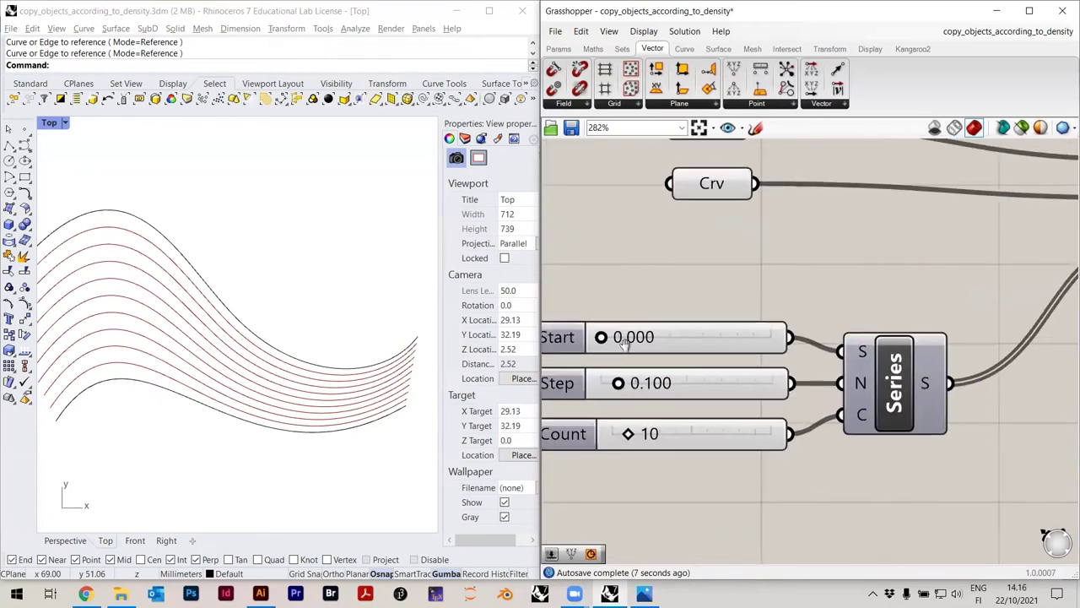
# Try the Series with Start 0.000, Step 0.047 and Count 13 to compare the tweened curve spacing
pyautogui.moveTo(653, 348); pyautogui.dragTo(629, 346)
pyautogui.moveTo(663, 391)
pyautogui.mouseDown()
pyautogui.moveTo(687, 391)
pyautogui.moveTo(649, 394)
pyautogui.mouseUp()
pyautogui.moveTo(673, 444)
pyautogui.mouseDown()
pyautogui.moveTo(700, 441)
pyautogui.moveTo(677, 442)
pyautogui.mouseUp()
pyautogui.moveTo(319, 357); pyautogui.dragTo(324, 360, button='right')
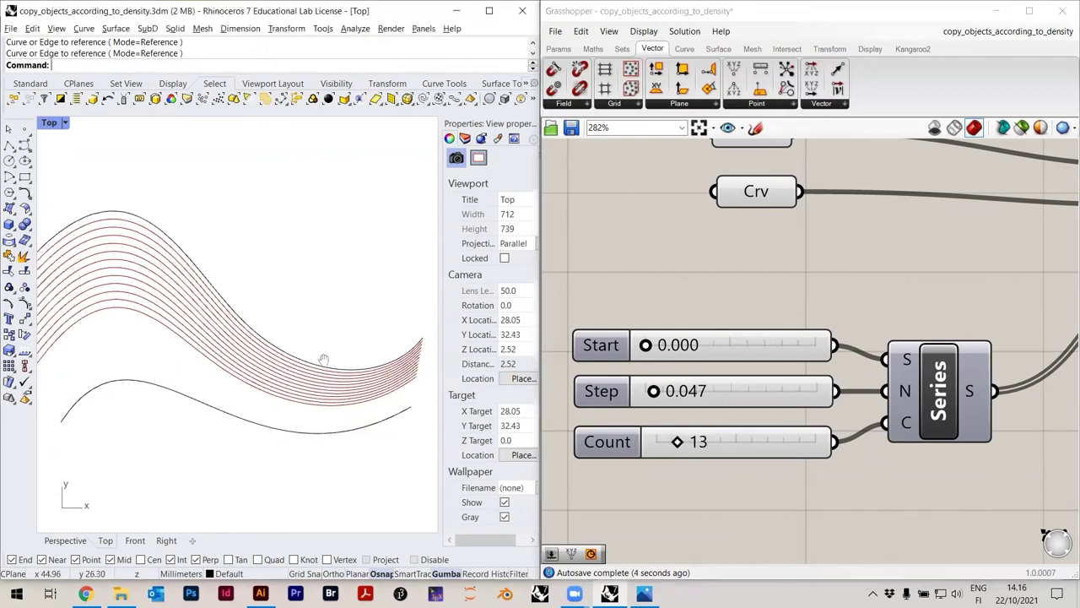
pyautogui.moveTo(871, 395); pyautogui.dragTo(877, 397, button='right')
pyautogui.scroll(-1, 877, 398)
pyautogui.moveTo(329, 329); pyautogui.dragTo(340, 335, button='right')
# Try the Series with a Step of 0.051 and a Count of 50 to fill the gap between the curves
pyautogui.moveTo(684, 358); pyautogui.dragTo(694, 394)
pyautogui.moveTo(717, 440); pyautogui.dragTo(753, 438)
pyautogui.doubleClick(785, 437)
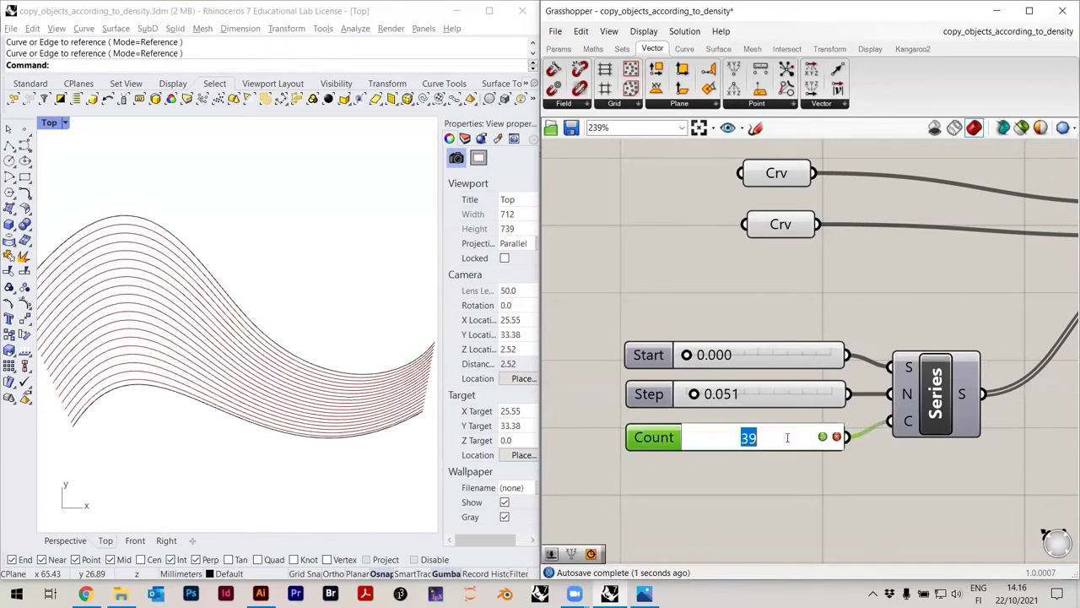
pyautogui.write('50')
pyautogui.press('Return')
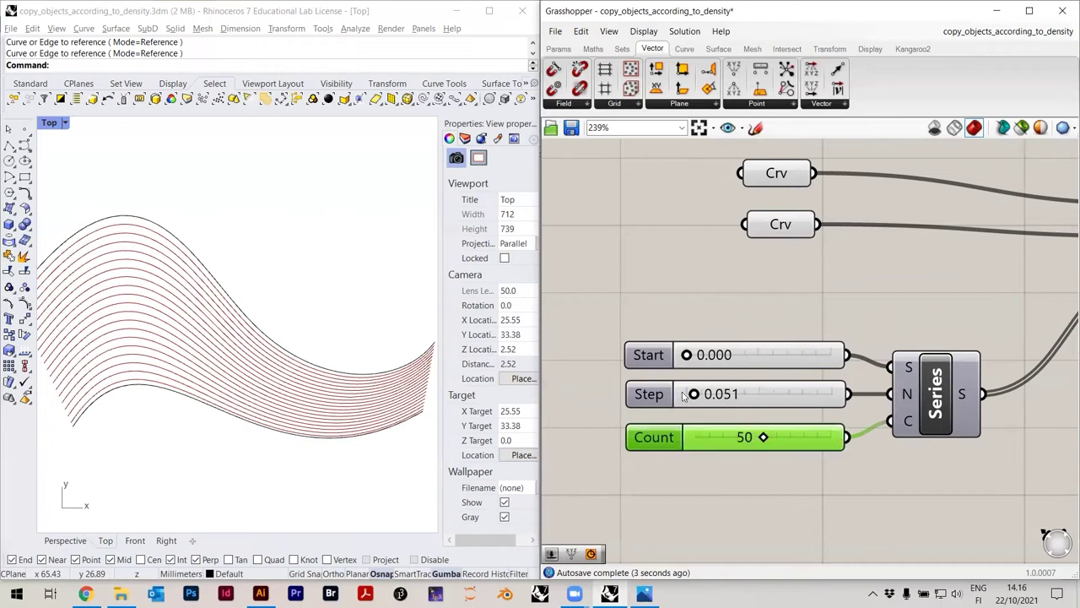
# Try the Series with a Step of 0.036 and a Count of 10
pyautogui.moveTo(697, 397)
pyautogui.mouseDown()
pyautogui.moveTo(724, 396)
pyautogui.moveTo(694, 397)
pyautogui.mouseUp()
pyautogui.click(777, 444)
pyautogui.doubleClick(776, 443)
pyautogui.write('10')
pyautogui.press('Return')
pyautogui.click(753, 393)
pyautogui.doubleClick(754, 394)
pyautogui.click(731, 422)
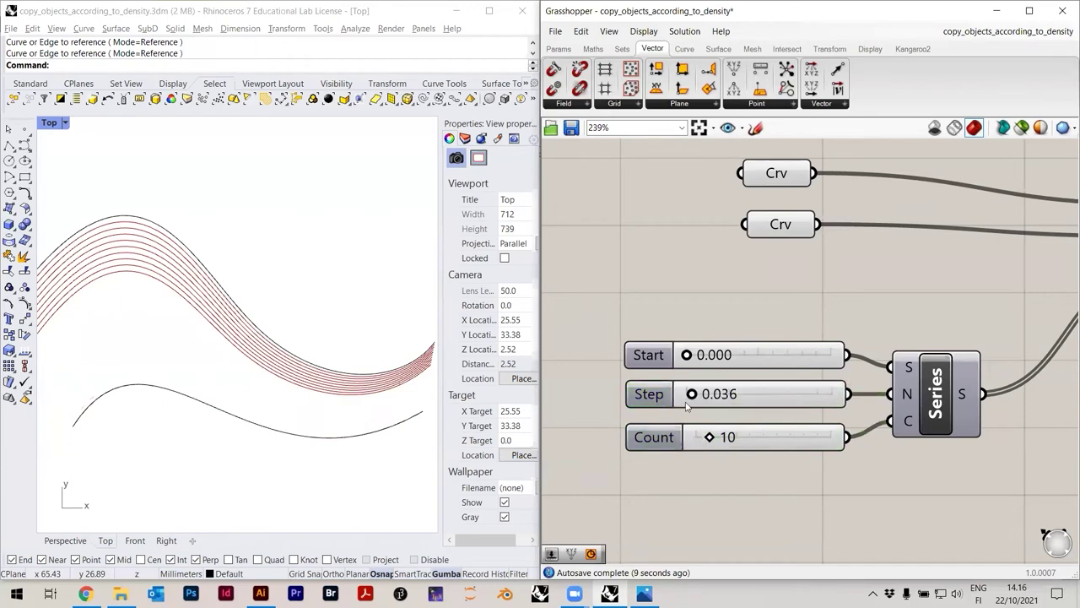
# Set the Series Step to 0.1 and the Count to 11 to span the whole distance between both curves
pyautogui.moveTo(692, 398); pyautogui.dragTo(699, 398)
pyautogui.doubleClick(699, 395)
pyautogui.write('0.1')
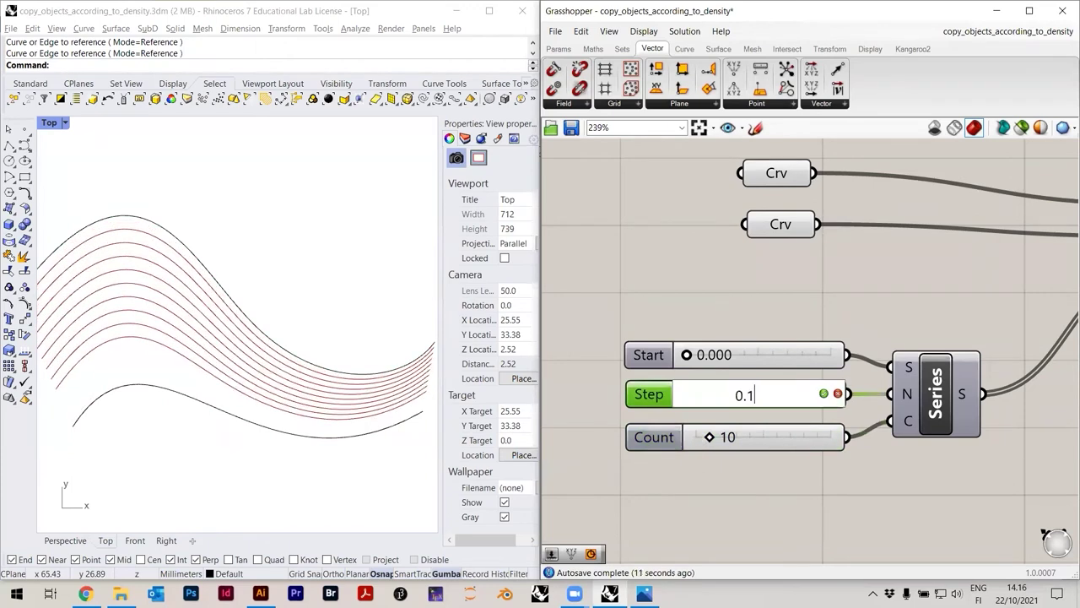
pyautogui.press('Return')
pyautogui.click(735, 308)
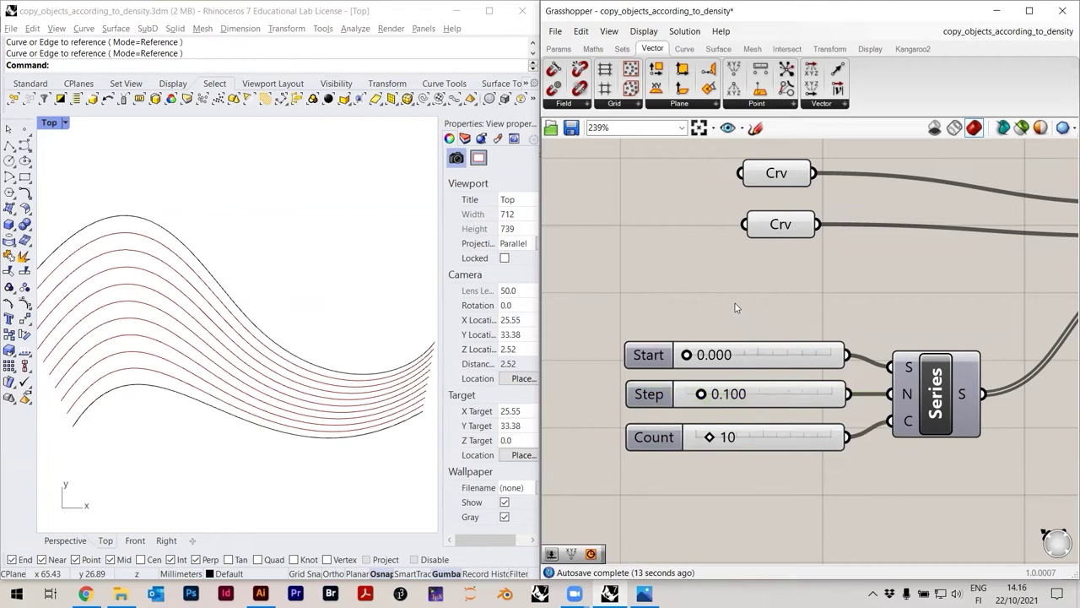
pyautogui.doubleClick(754, 438)
pyautogui.write('11')
pyautogui.press('Return')
pyautogui.click(656, 494)
pyautogui.scroll(-3, 230, 336)
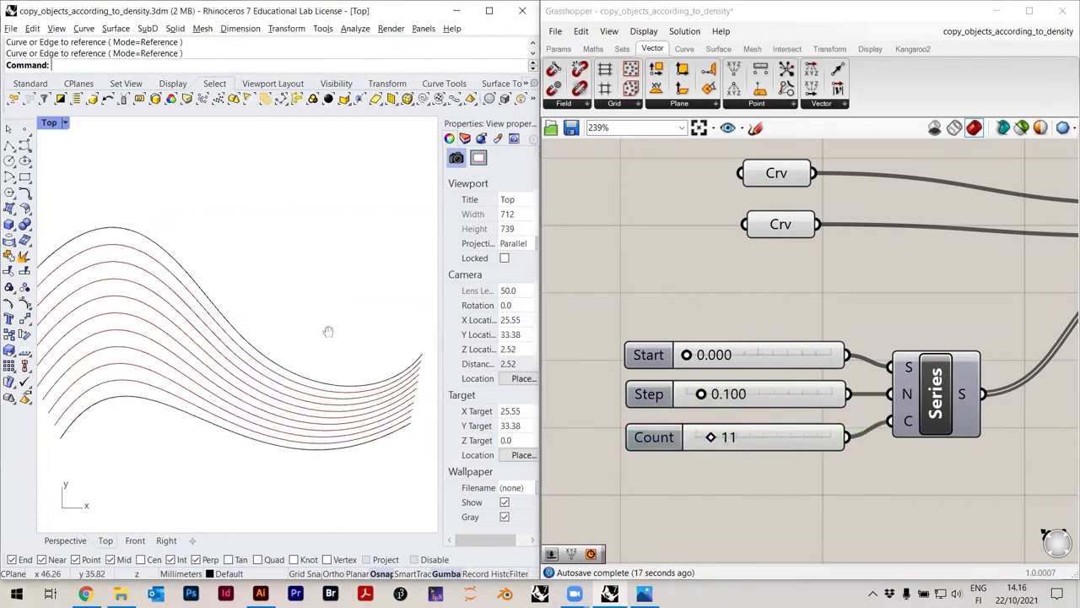
pyautogui.scroll(3, 229, 335)
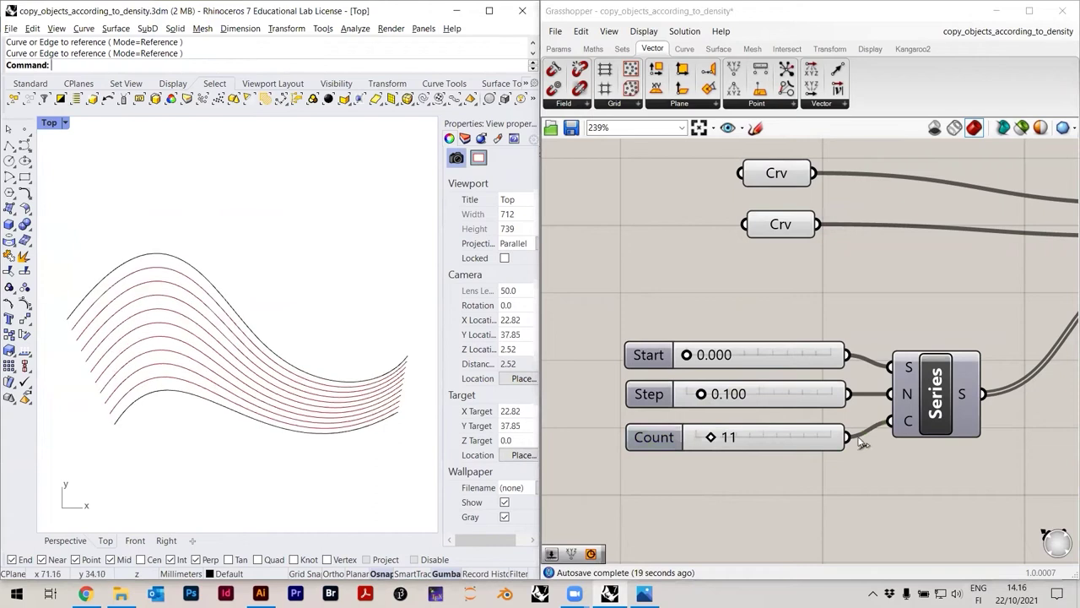
# Move the Tween Curve component closer to the Series component and save the definition
pyautogui.scroll(-1, 824, 361)
pyautogui.moveTo(922, 328); pyautogui.dragTo(724, 378, button='right')
pyautogui.click(938, 319)
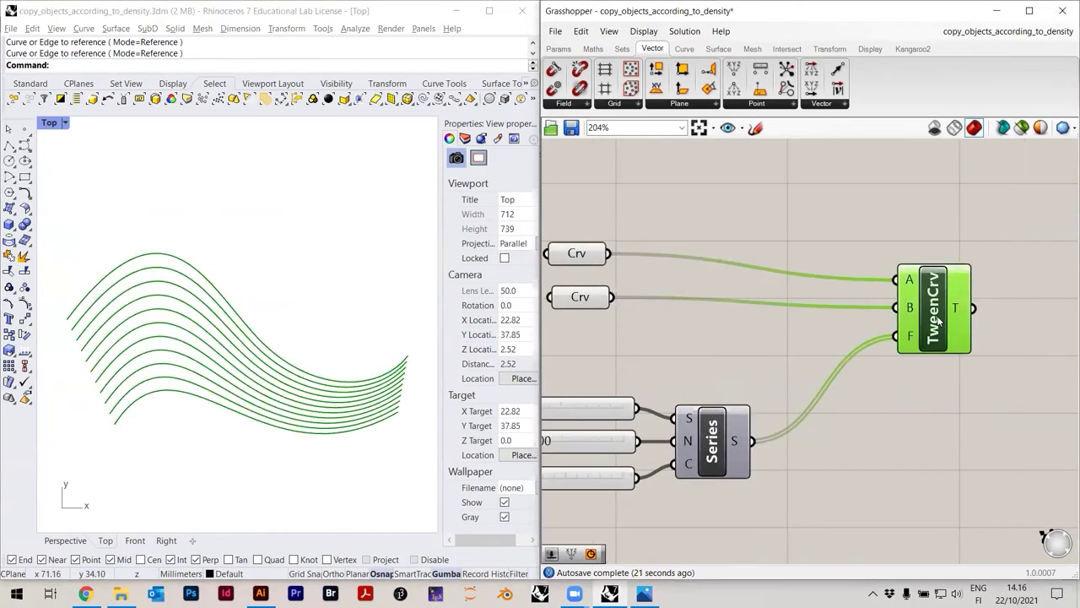
pyautogui.click(939, 417)
pyautogui.moveTo(924, 353); pyautogui.dragTo(823, 390)
pyautogui.click(926, 273)
pyautogui.hotkey('ctrl', 's')
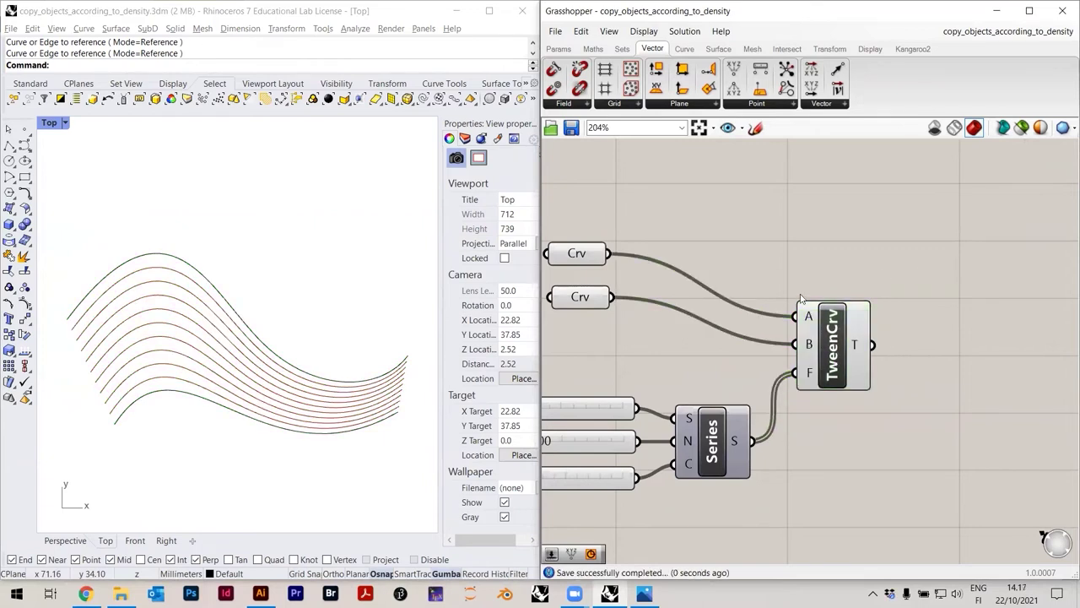
# Add a Divide Curve component beyond Tween Curve and feed the tweened curves into its Curve input
pyautogui.moveTo(812, 342)
pyautogui.doubleClick(946, 359)
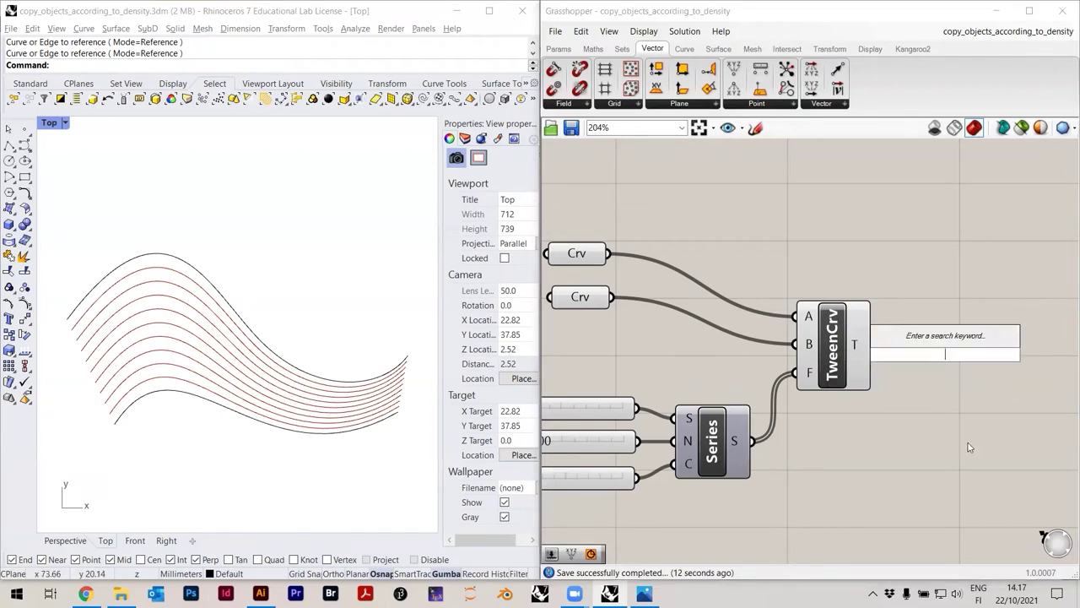
pyautogui.write('divide')
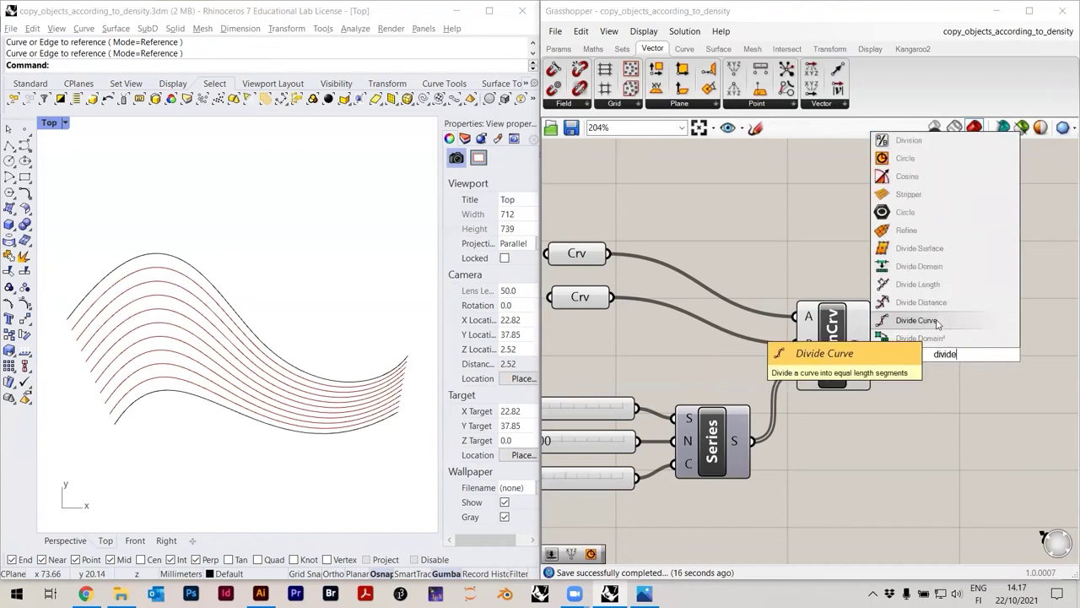
pyautogui.click(937, 321)
pyautogui.moveTo(947, 359); pyautogui.dragTo(1010, 453)
pyautogui.scroll(-4, 923, 277)
pyautogui.scroll(4, 979, 363)
pyautogui.moveTo(911, 333); pyautogui.dragTo(917, 334)
pyautogui.click(797, 230)
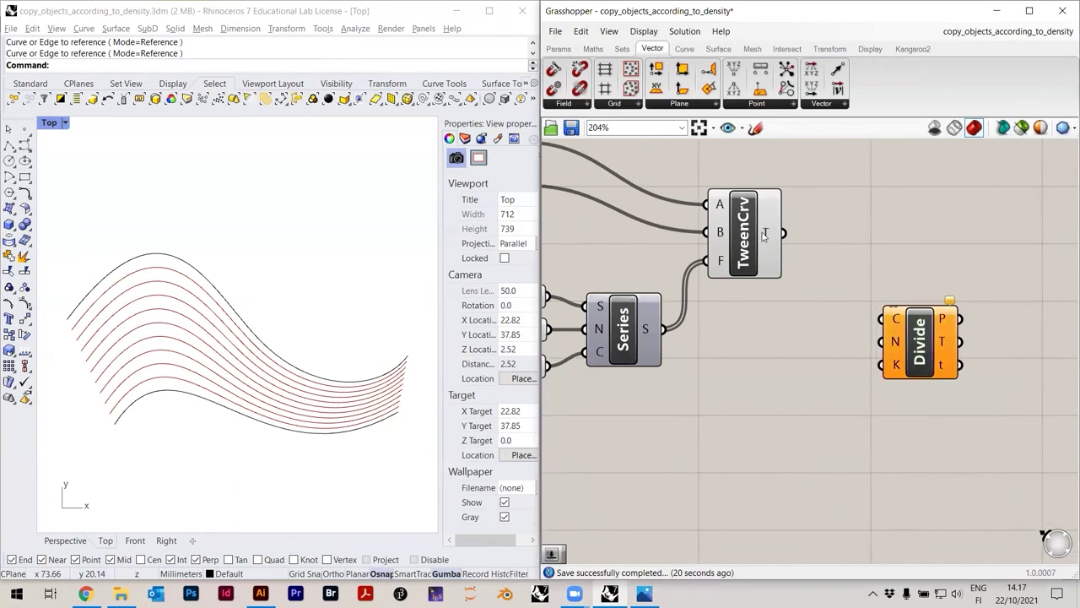
pyautogui.moveTo(784, 235); pyautogui.dragTo(882, 319)
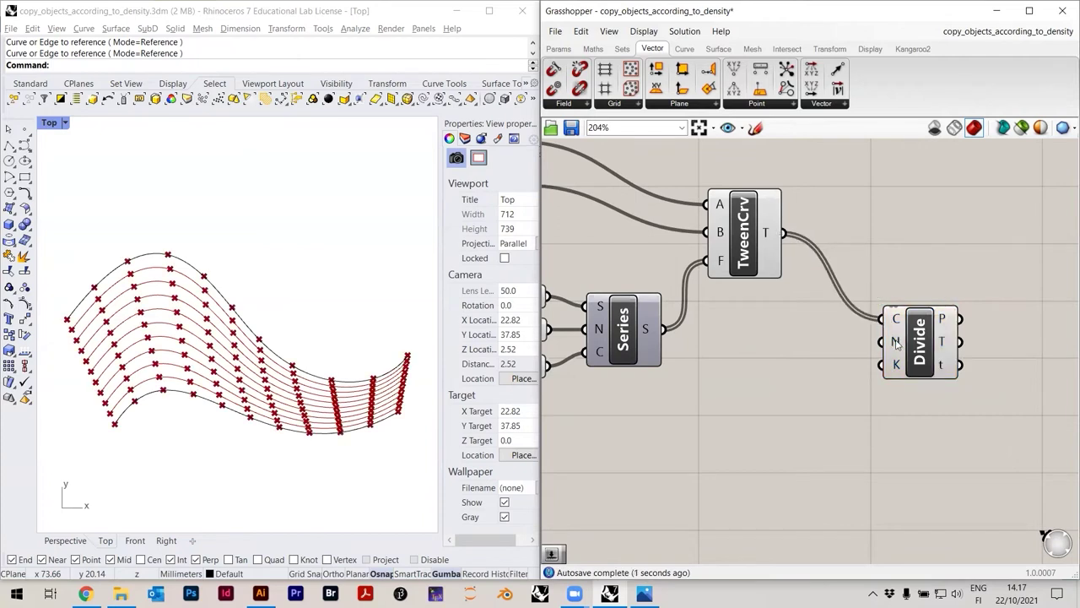
# Create a number slider ranging to 100, set it to 10, and connect it to Divide Curve's Count input
pyautogui.moveTo(897, 342)
pyautogui.doubleClick(860, 406)
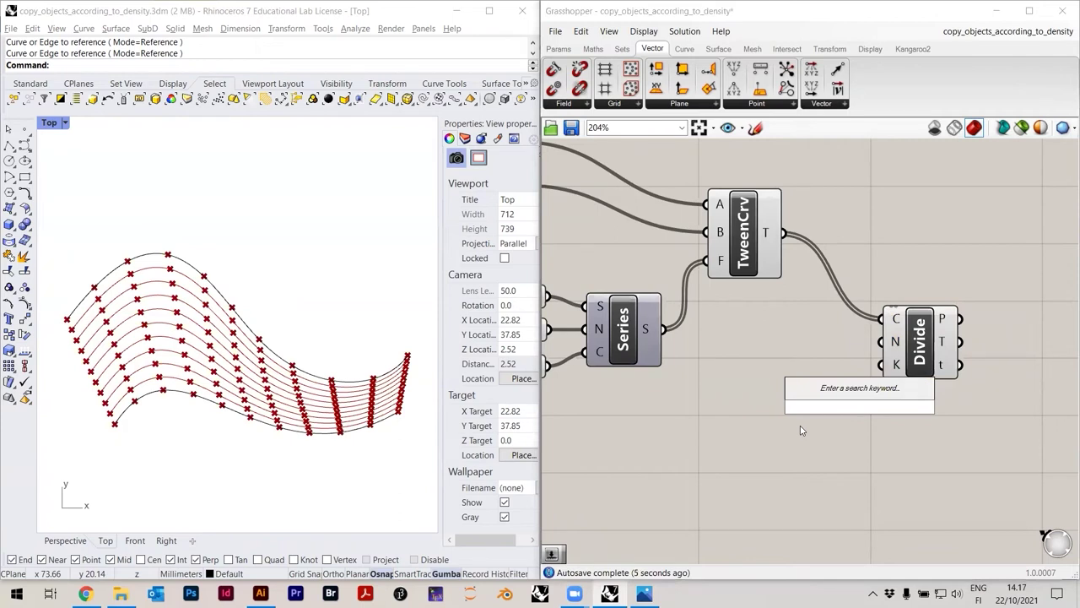
pyautogui.click(854, 330)
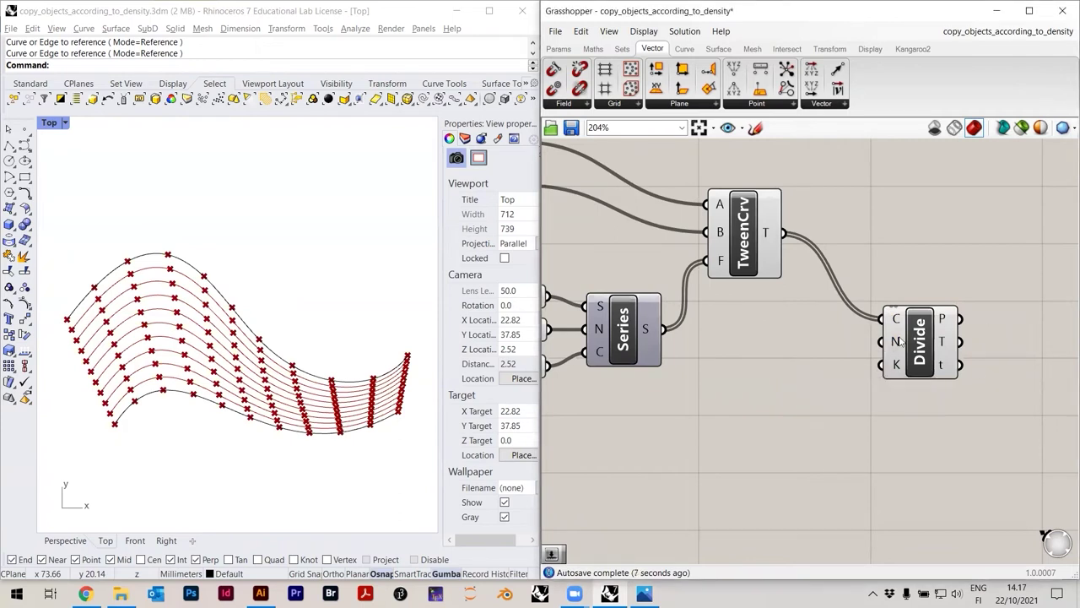
pyautogui.doubleClick(831, 424)
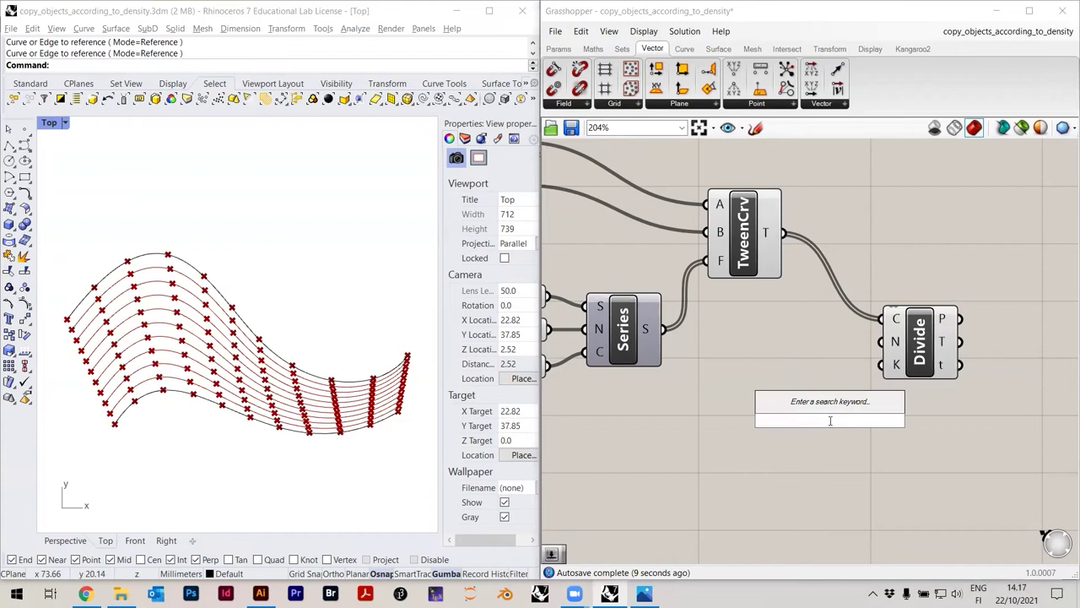
pyautogui.write('100')
pyautogui.press('Return')
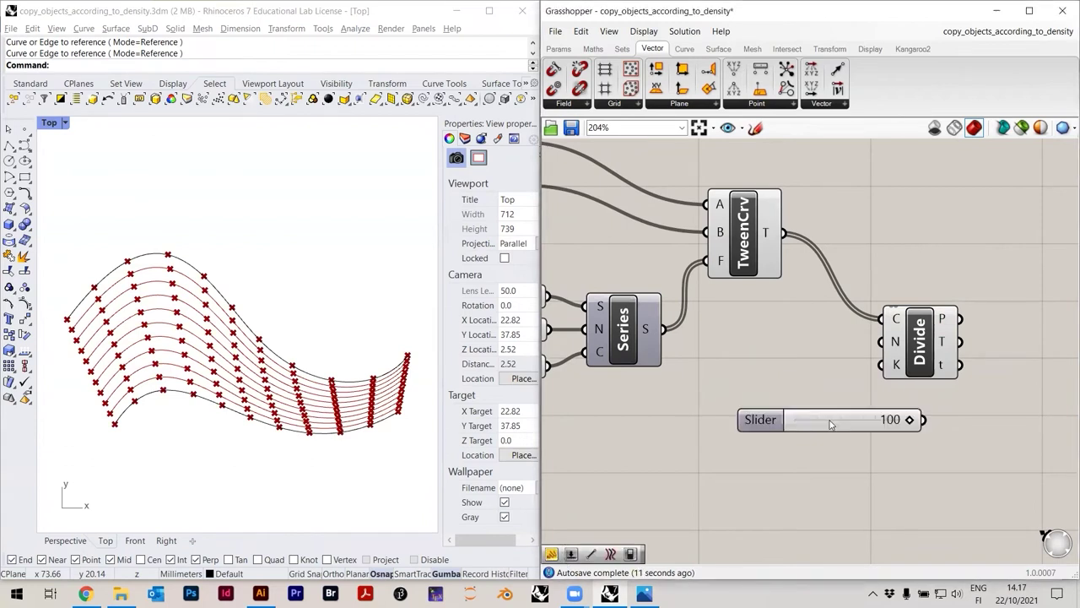
pyautogui.doubleClick(830, 429)
pyautogui.write('10')
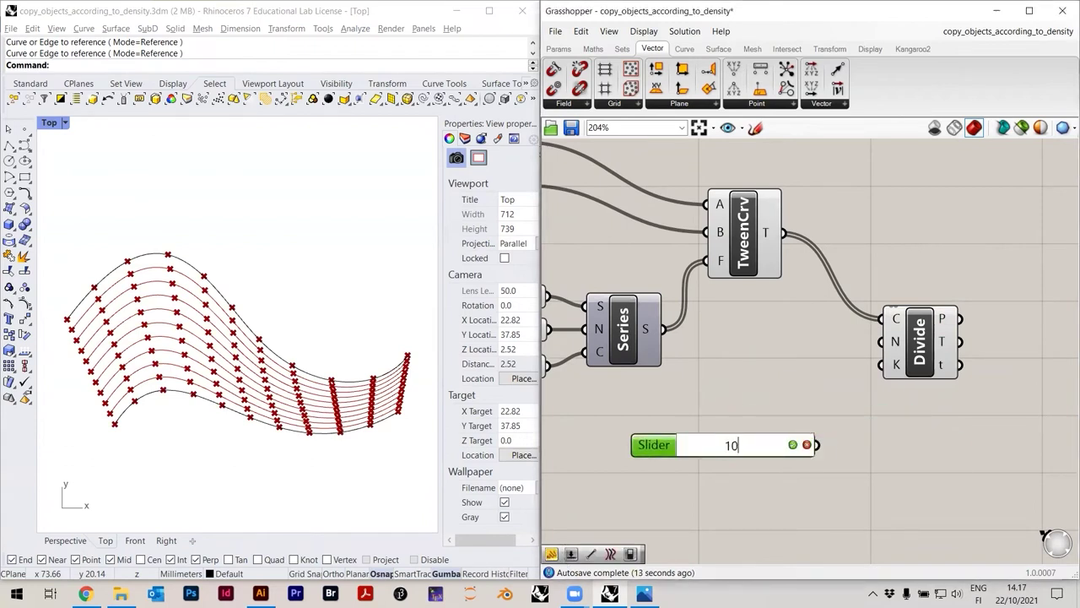
pyautogui.press('Return')
pyautogui.moveTo(820, 447); pyautogui.dragTo(882, 341)
# Try different division counts, ending at 26, and examine the point spacing along the tweened curves
pyautogui.moveTo(702, 448); pyautogui.dragTo(730, 447)
pyautogui.moveTo(220, 370); pyautogui.dragTo(217, 373, button='right')
pyautogui.scroll(2, 226, 385)
pyautogui.scroll(-2, 227, 385)
pyautogui.moveTo(729, 446)
pyautogui.mouseDown()
pyautogui.moveTo(743, 446)
pyautogui.moveTo(717, 449)
pyautogui.mouseUp()
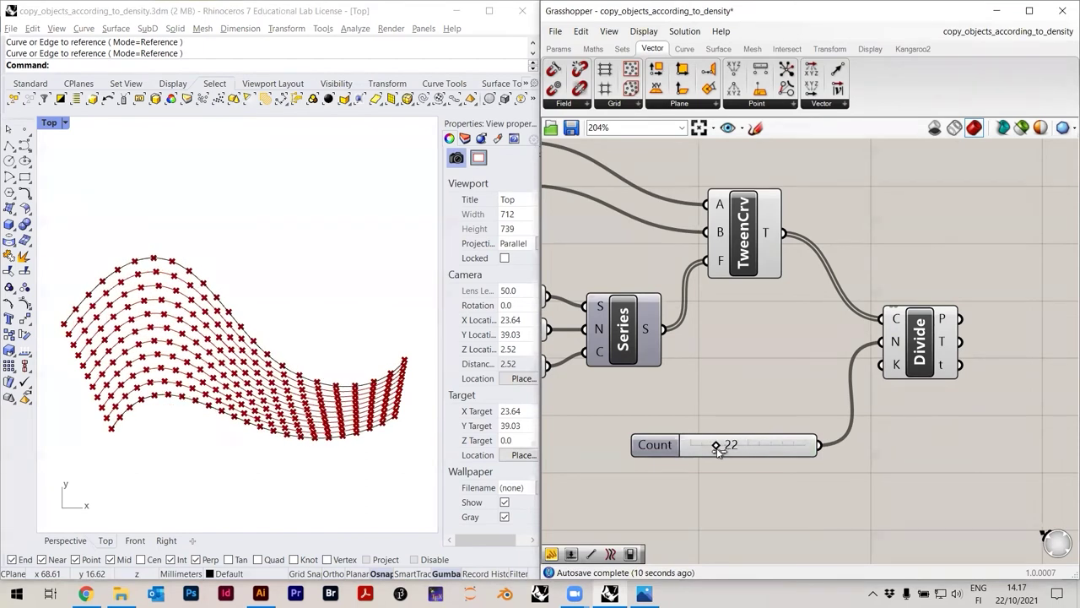
pyautogui.moveTo(718, 450); pyautogui.dragTo(723, 457)
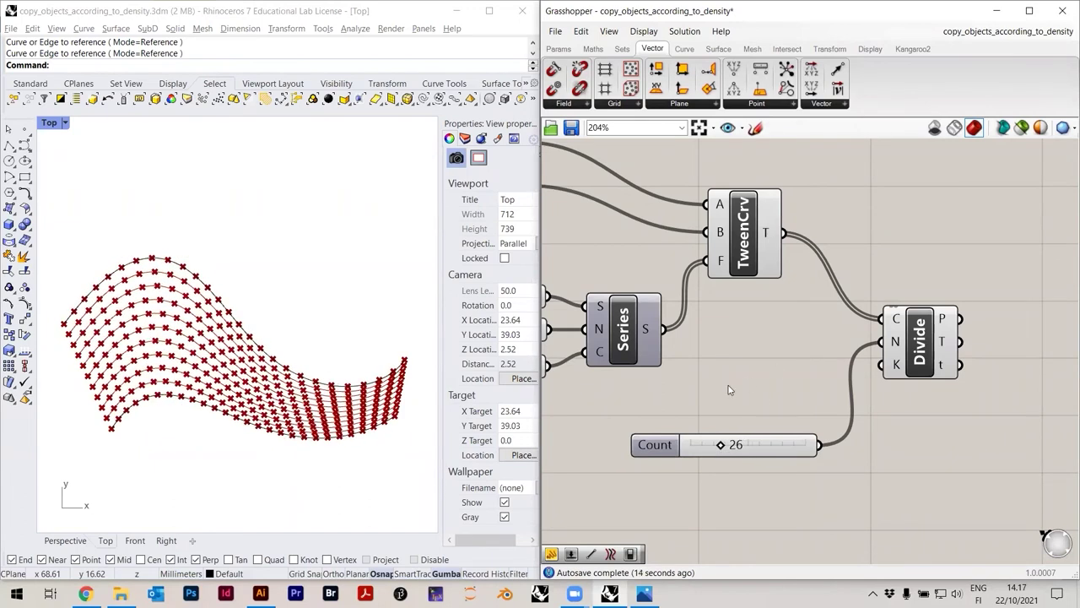
pyautogui.scroll(5, 325, 420)
pyautogui.scroll(-5, 325, 419)
pyautogui.moveTo(298, 423); pyautogui.dragTo(330, 420, button='right')
pyautogui.scroll(4, 255, 428)
pyautogui.scroll(-4, 254, 429)
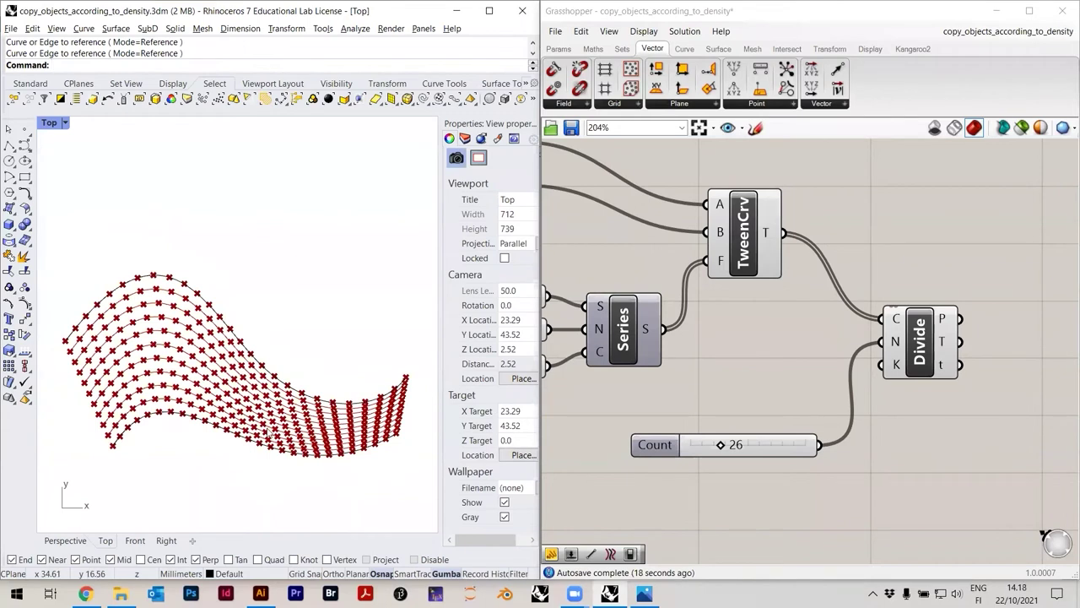
pyautogui.scroll(2, 166, 359)
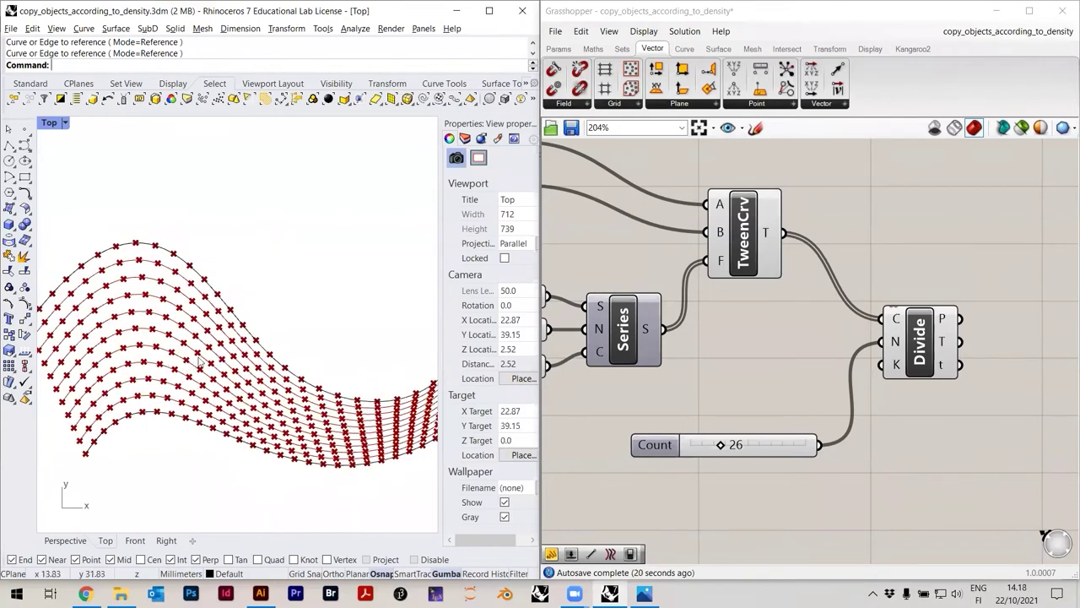
pyautogui.moveTo(198, 362); pyautogui.dragTo(196, 341, button='right')
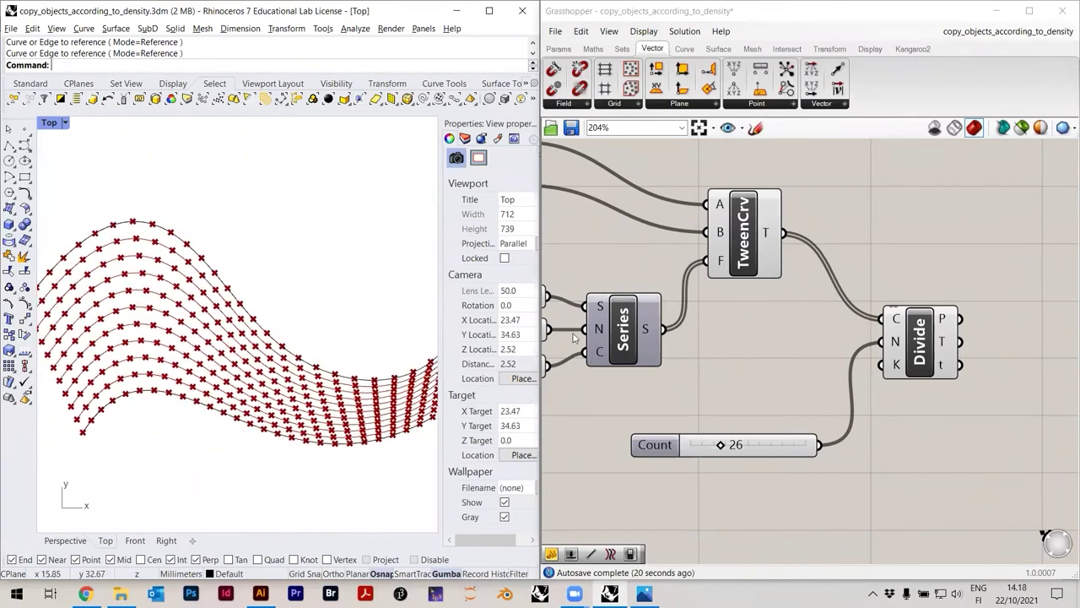
# Add a Populate Geometry component near the Count slider, below Divide Curve
pyautogui.doubleClick(799, 401)
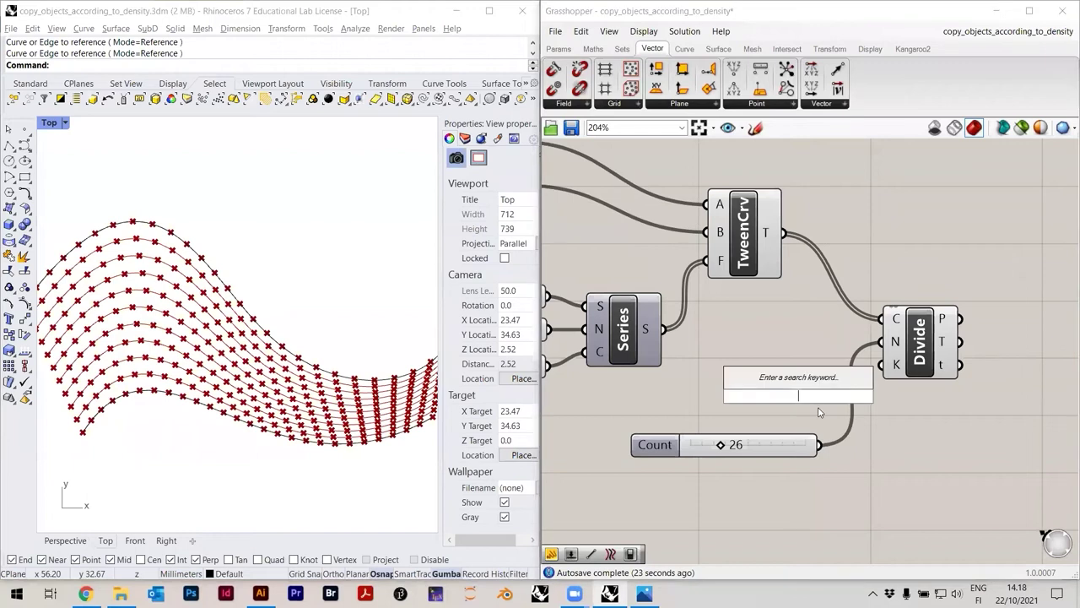
pyautogui.click(675, 51)
pyautogui.click(657, 49)
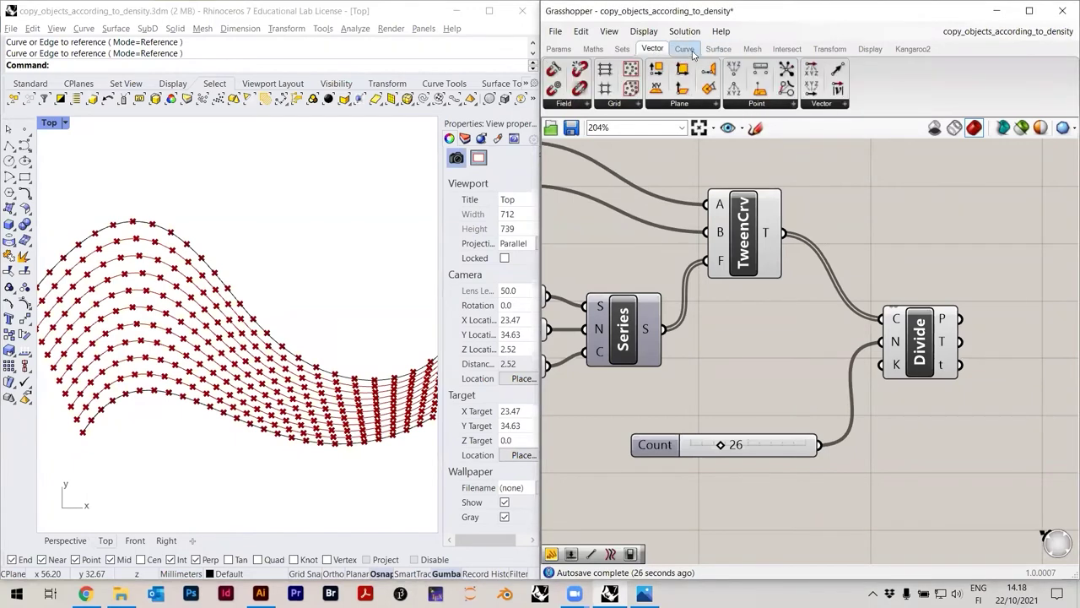
pyautogui.click(684, 50)
pyautogui.click(652, 49)
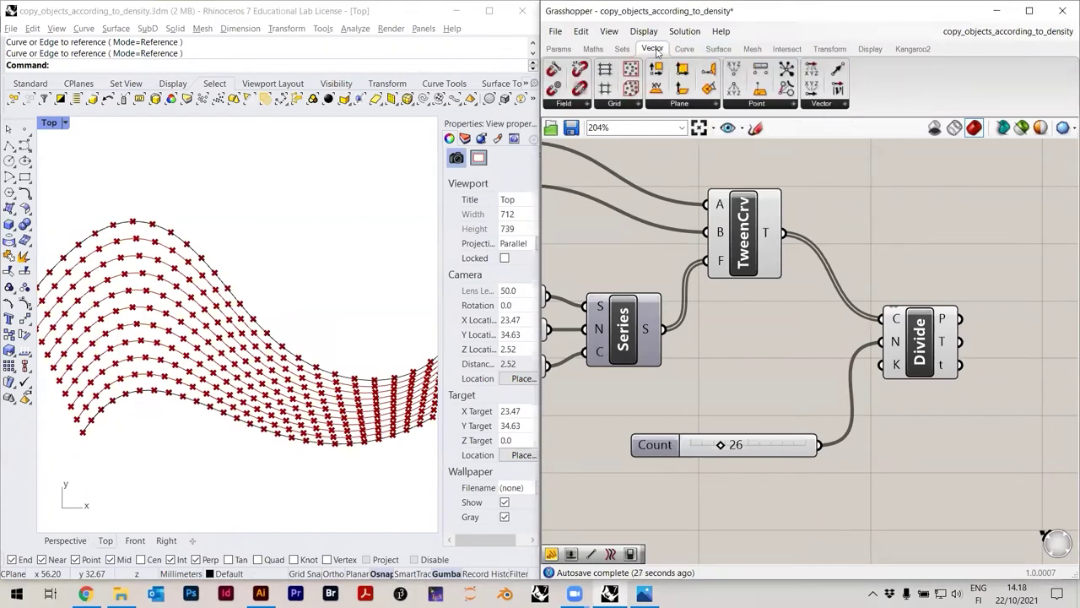
pyautogui.click(624, 105)
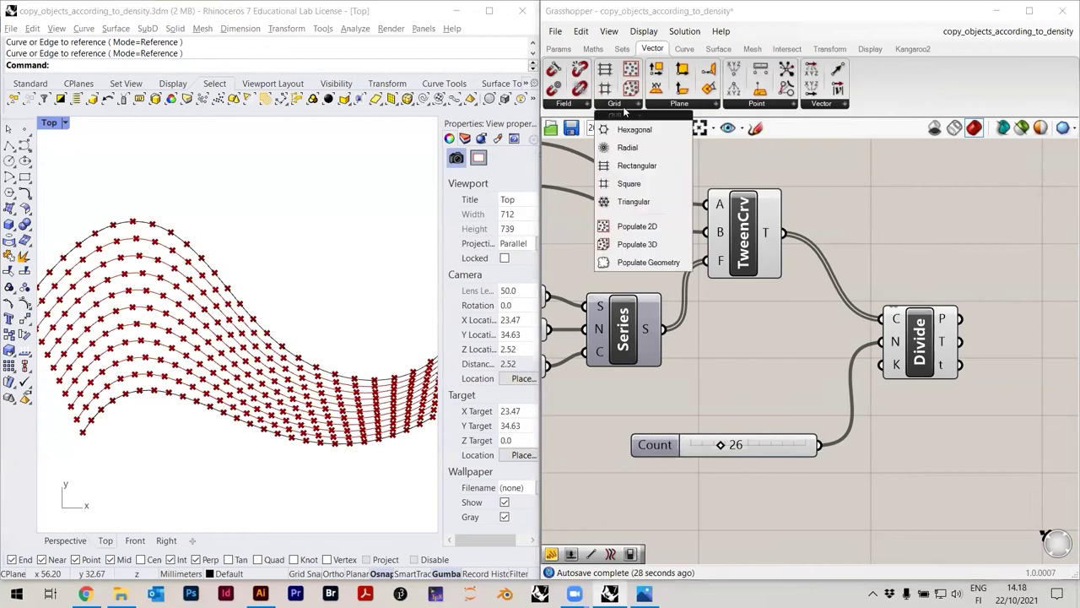
pyautogui.click(646, 262)
pyautogui.click(861, 438)
# Space the Divide Curve and Populate Geometry components apart and feed the tweened curves into Populate Geometry's Geometry input
pyautogui.moveTo(903, 349); pyautogui.dragTo(949, 288)
pyautogui.click(916, 380)
pyautogui.moveTo(896, 444); pyautogui.dragTo(942, 405)
pyautogui.moveTo(783, 240); pyautogui.dragTo(900, 385)
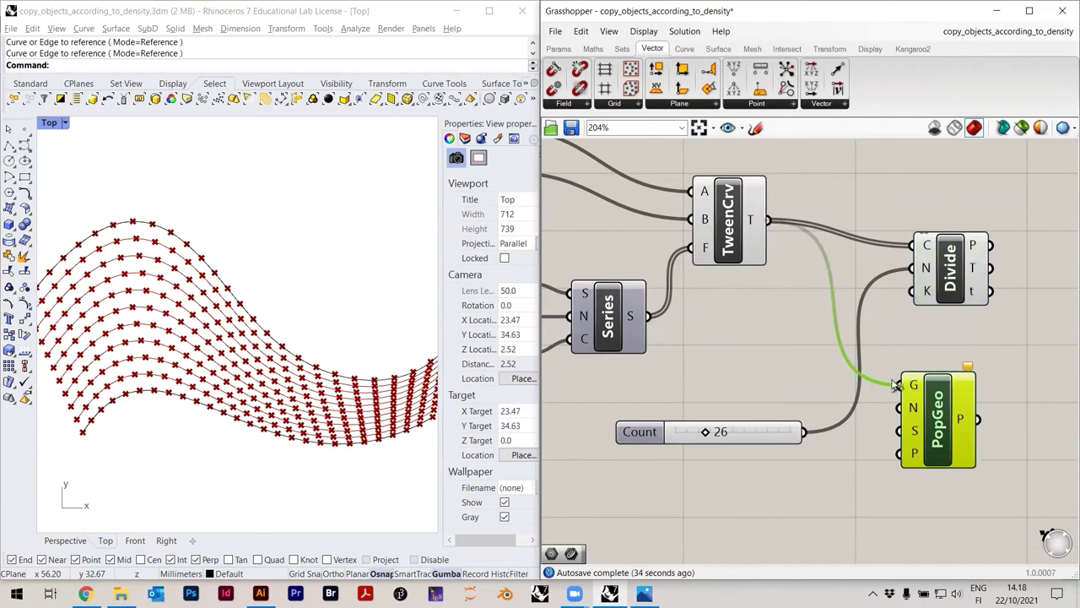
# Turn off the preview of the Divide Curve component
pyautogui.click(762, 382)
pyautogui.click(965, 285)
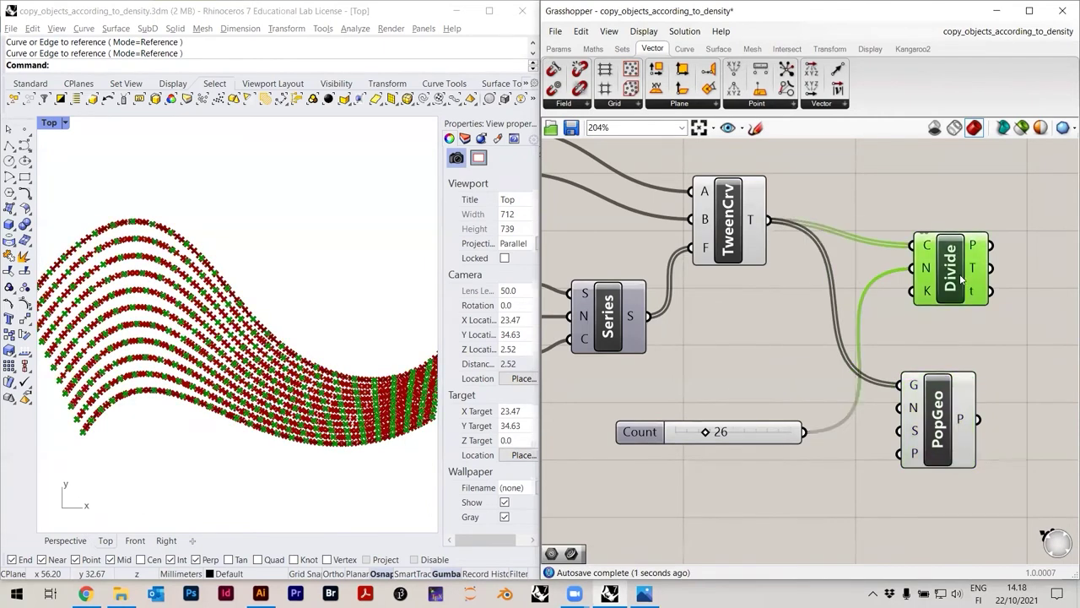
pyautogui.click(862, 427)
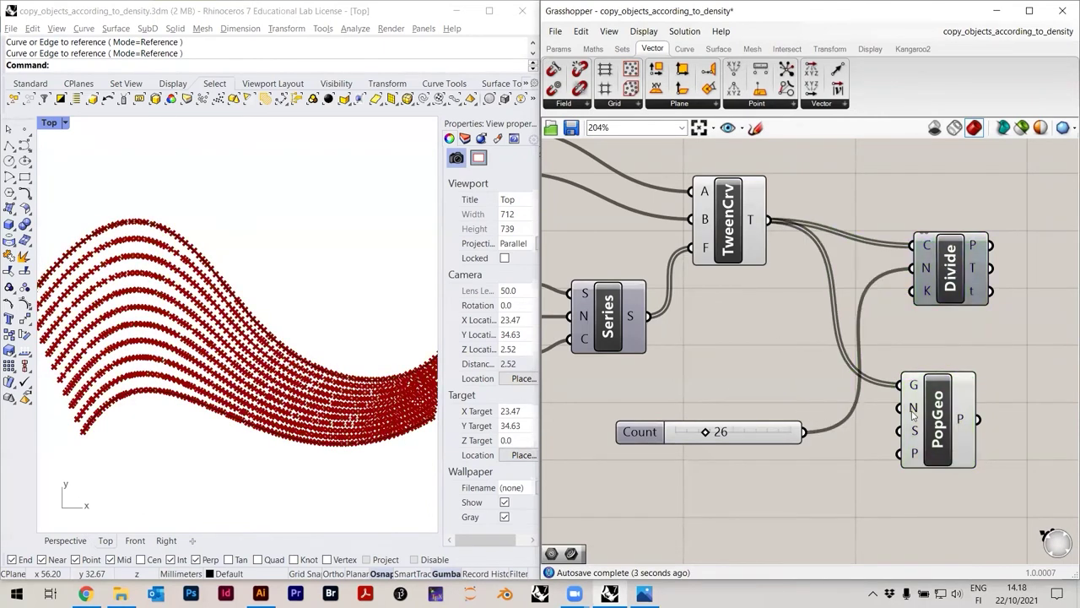
# Connect the existing Count slider to Populate Geometry's Count input as well and set it to 22
pyautogui.moveTo(912, 411)
pyautogui.moveTo(806, 433); pyautogui.dragTo(900, 408)
pyautogui.moveTo(711, 435)
pyautogui.mouseDown()
pyautogui.moveTo(724, 435)
pyautogui.moveTo(704, 436)
pyautogui.mouseUp()
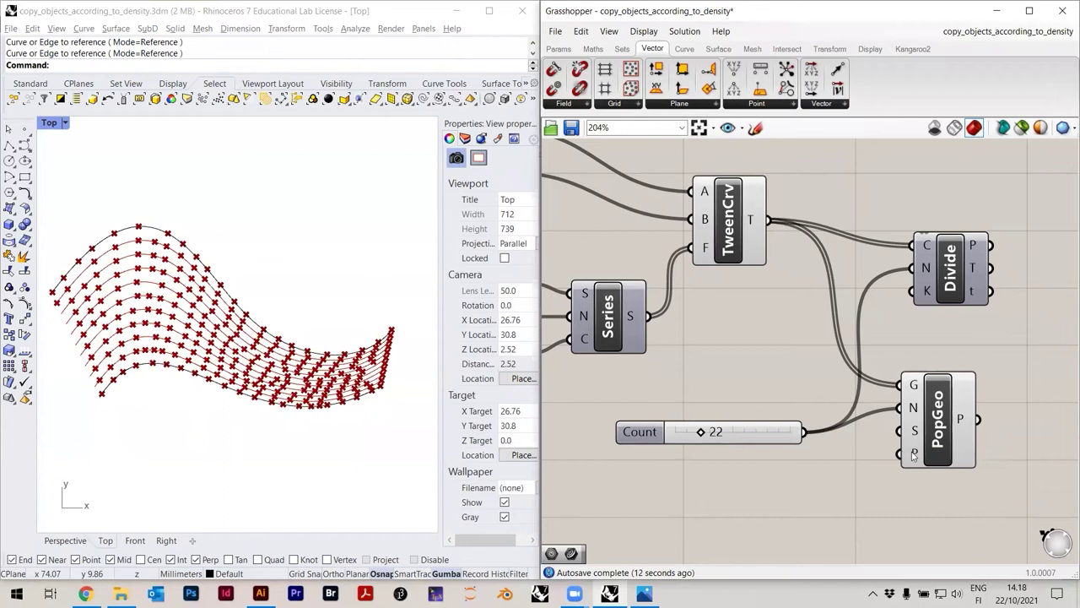
# Add a number slider with a value of 100 below the Count slider and connect it to Populate Geometry's Seed input
pyautogui.doubleClick(826, 481)
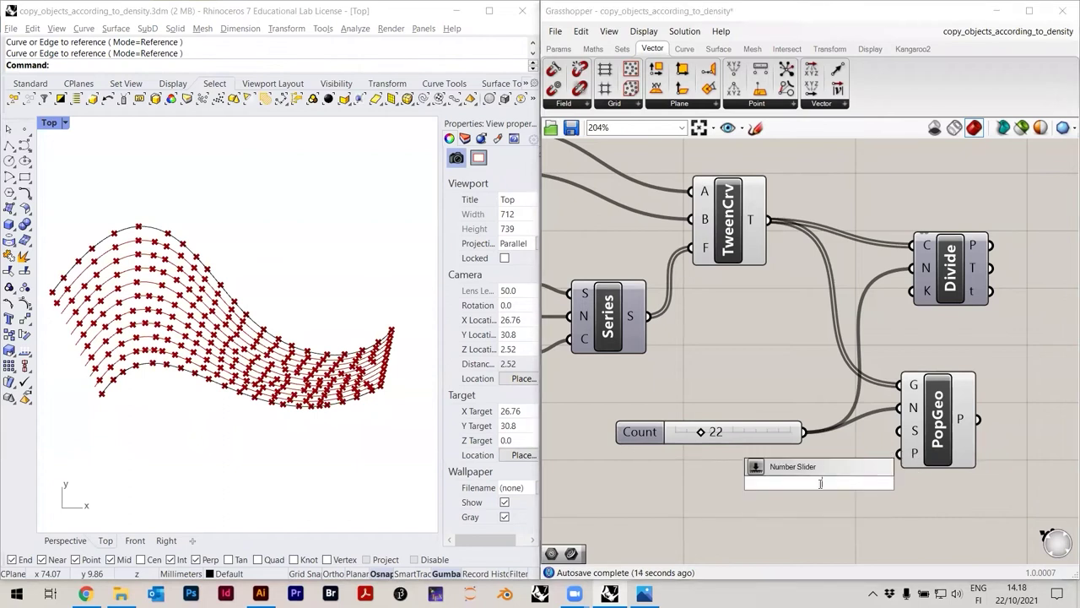
pyautogui.press('Return')
pyautogui.click(806, 493)
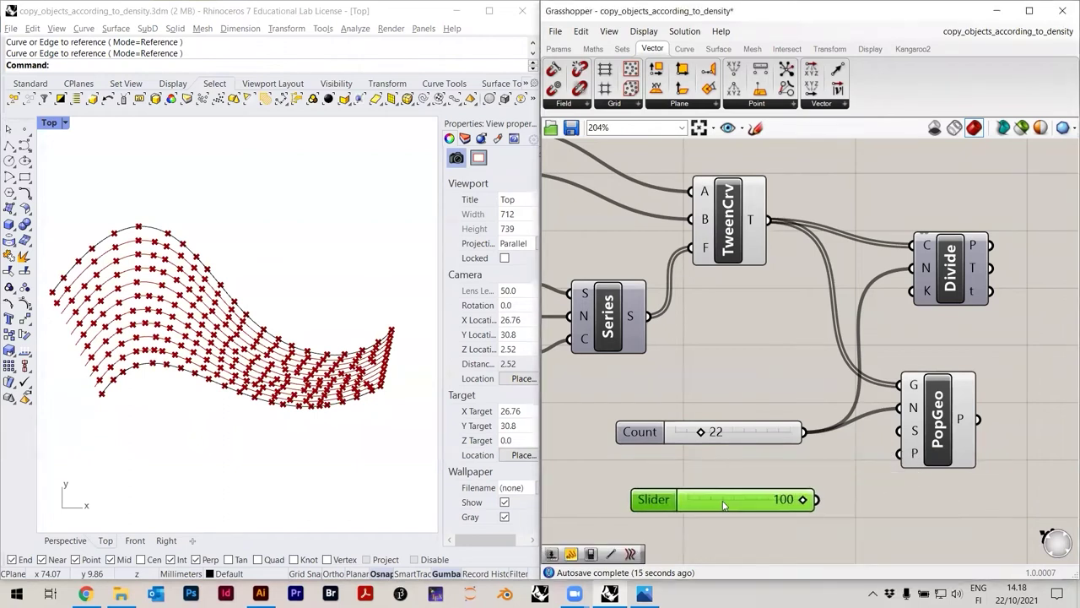
pyautogui.moveTo(812, 495); pyautogui.dragTo(899, 430)
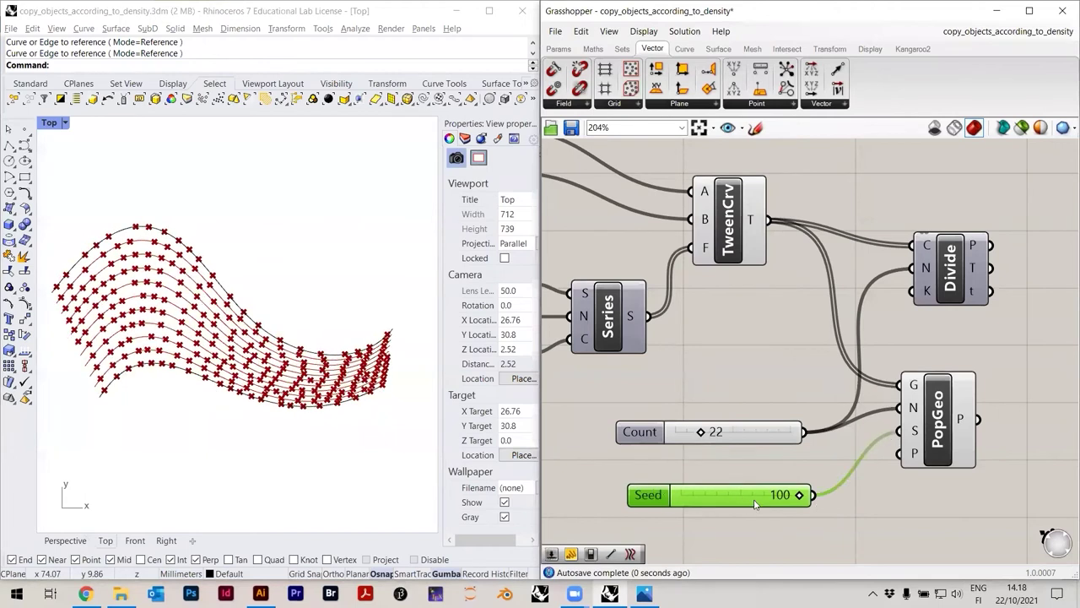
# Try different Count and Seed values for the random points, ending with Count 20 and Seed 28
pyautogui.moveTo(799, 496); pyautogui.dragTo(728, 495)
pyautogui.moveTo(701, 432); pyautogui.dragTo(719, 432)
pyautogui.moveTo(729, 496); pyautogui.dragTo(702, 496)
pyautogui.moveTo(719, 434); pyautogui.dragTo(701, 437)
pyautogui.doubleClick(718, 434)
pyautogui.write('20')
pyautogui.press('Return')
pyautogui.moveTo(705, 498); pyautogui.dragTo(719, 498)
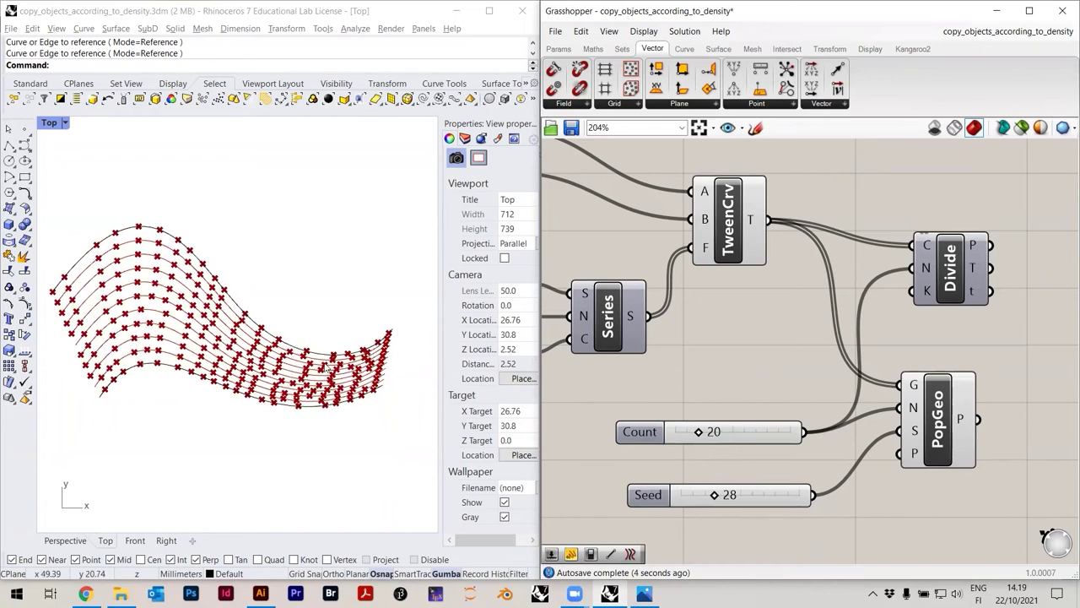
# Examine how the random points are spread along the tweened curves in the Top view
pyautogui.scroll(4, 321, 369)
pyautogui.scroll(4, 396, 187)
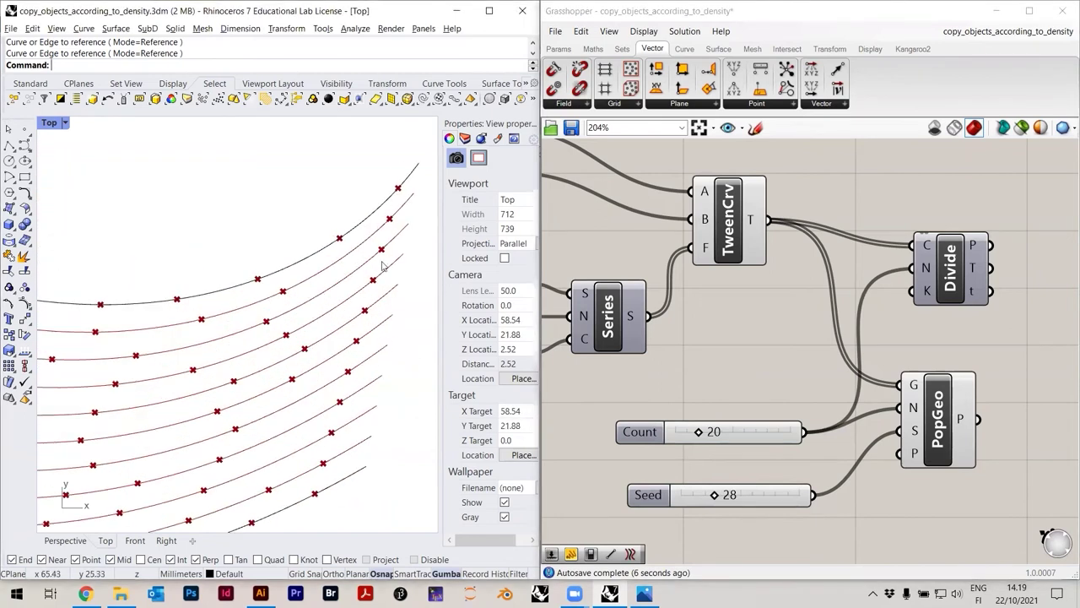
pyautogui.scroll(-6, 383, 265)
pyautogui.scroll(3, 226, 329)
pyautogui.scroll(2, 228, 327)
pyautogui.scroll(-4, 236, 327)
pyautogui.moveTo(279, 339); pyautogui.dragTo(258, 332, button='right')
pyautogui.moveTo(340, 392); pyautogui.dragTo(291, 376, button='right')
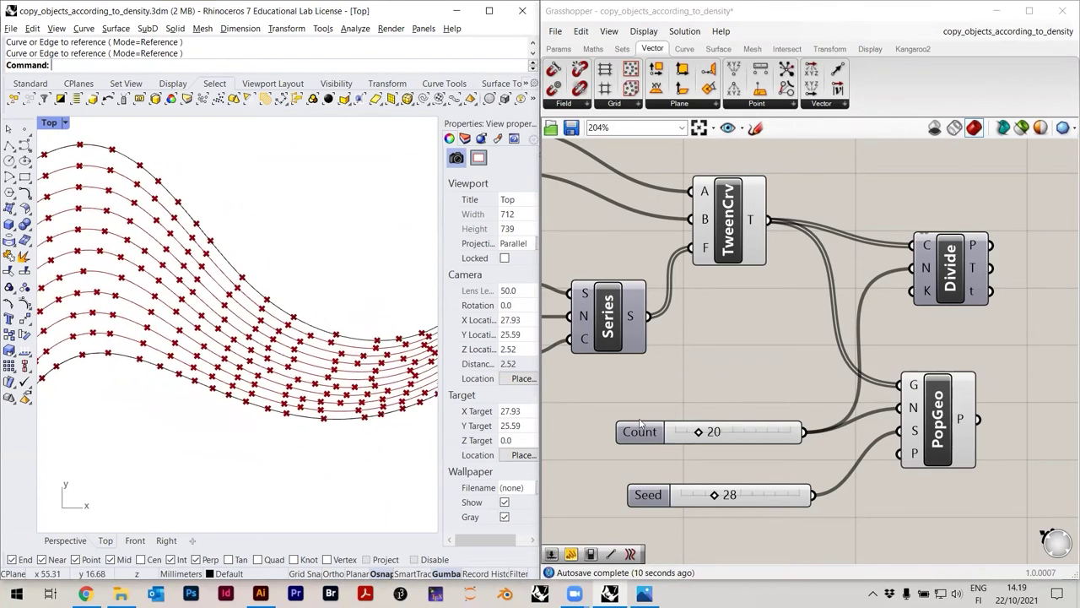
pyautogui.moveTo(325, 328); pyautogui.dragTo(303, 325, button='right')
# Set the Series sliders to a Step of 0.05 and a Count of 21 for more closely spaced tween curves
pyautogui.moveTo(661, 382); pyautogui.dragTo(853, 399, button='right')
pyautogui.moveTo(667, 362); pyautogui.dragTo(757, 379, button='right')
pyautogui.scroll(2, 688, 371)
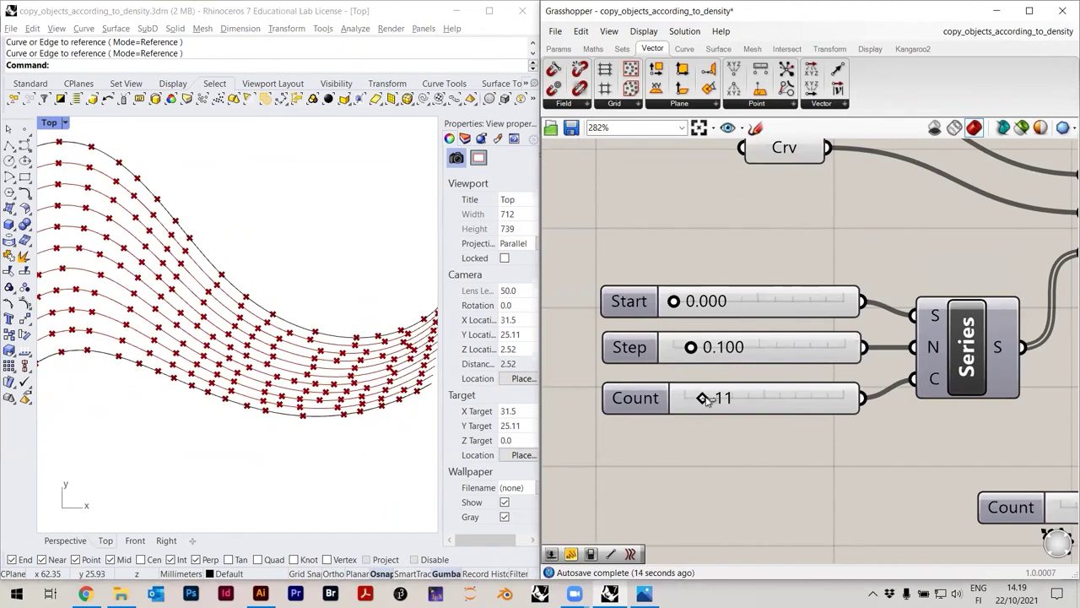
pyautogui.doubleClick(747, 355)
pyautogui.write('0.')
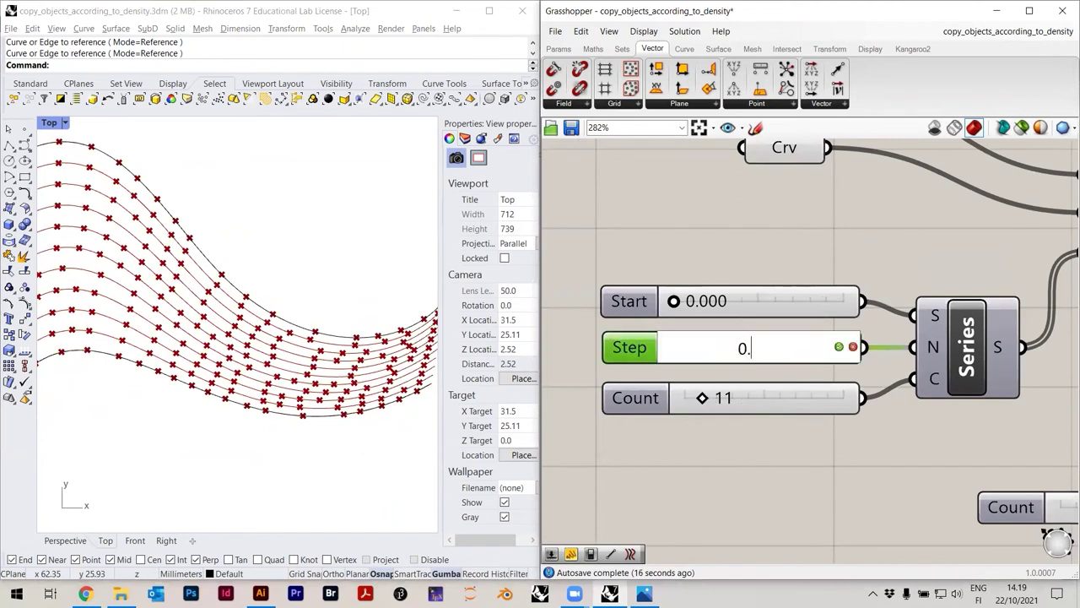
pyautogui.press('Return')
pyautogui.click(765, 398)
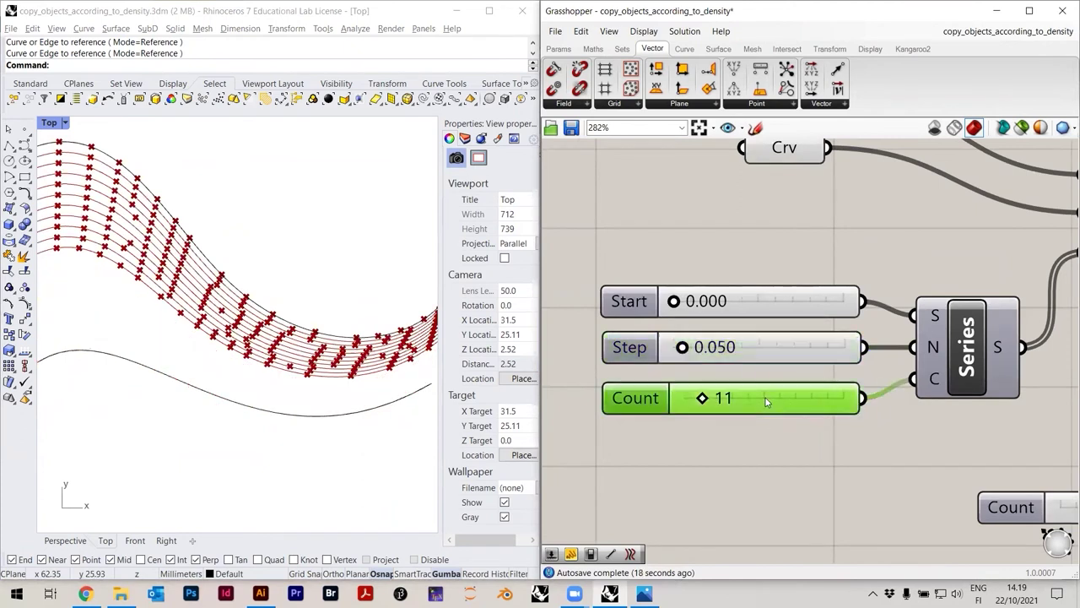
pyautogui.doubleClick(765, 397)
pyautogui.write('21')
pyautogui.press('Return')
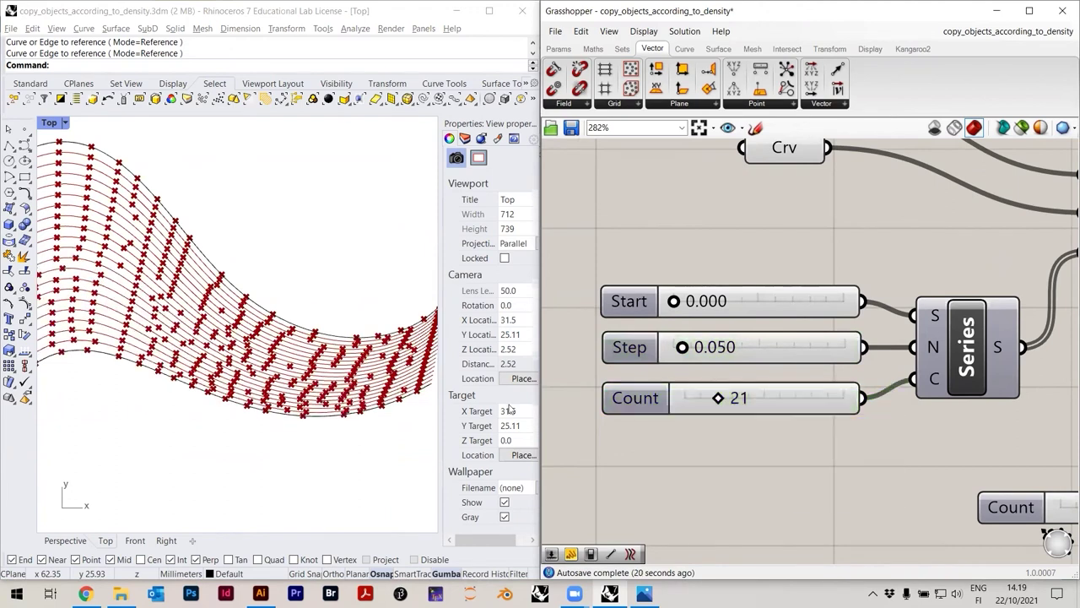
# Adjust the Populate Geometry sliders to a Count of 32 and a Seed of 34
pyautogui.scroll(4, 227, 181)
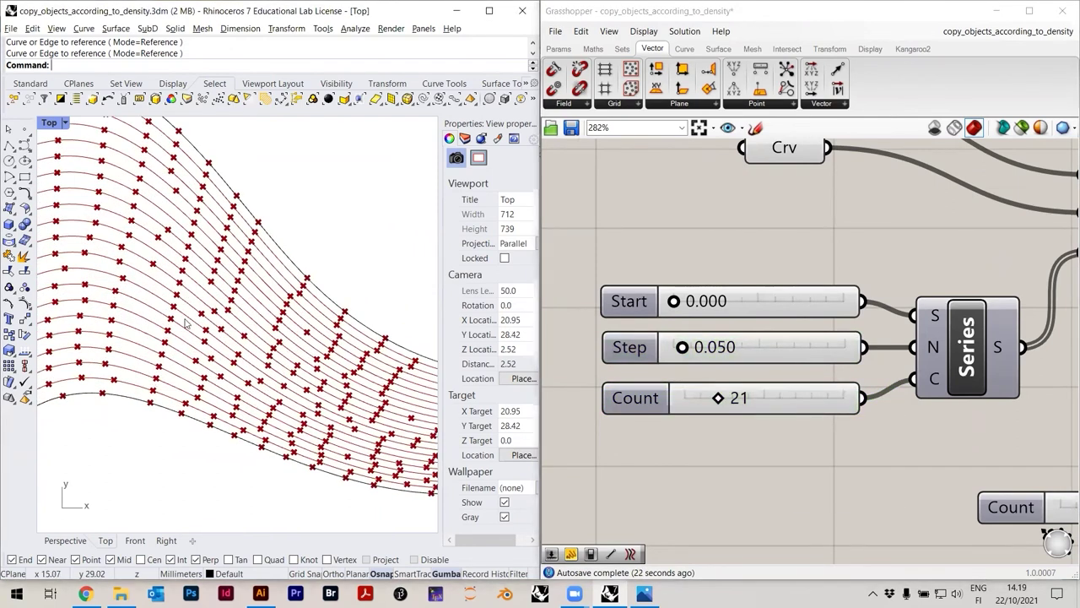
pyautogui.scroll(-5, 185, 324)
pyautogui.scroll(-3, 824, 478)
pyautogui.moveTo(988, 464); pyautogui.dragTo(920, 429, button='right')
pyautogui.moveTo(943, 513); pyautogui.dragTo(896, 418, button='right')
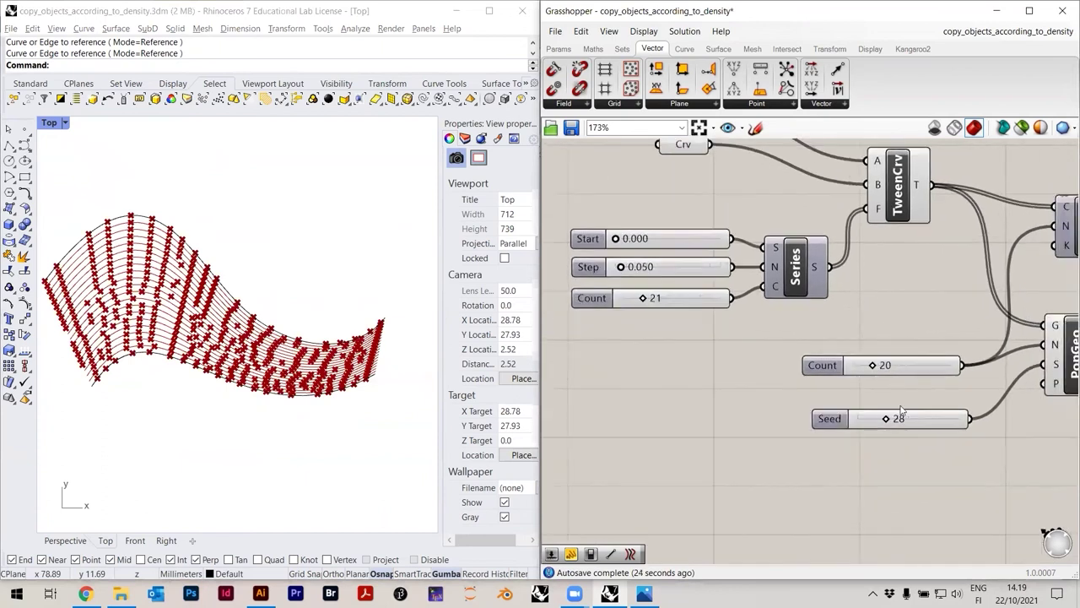
pyautogui.scroll(1, 898, 417)
pyautogui.moveTo(883, 422); pyautogui.dragTo(892, 426)
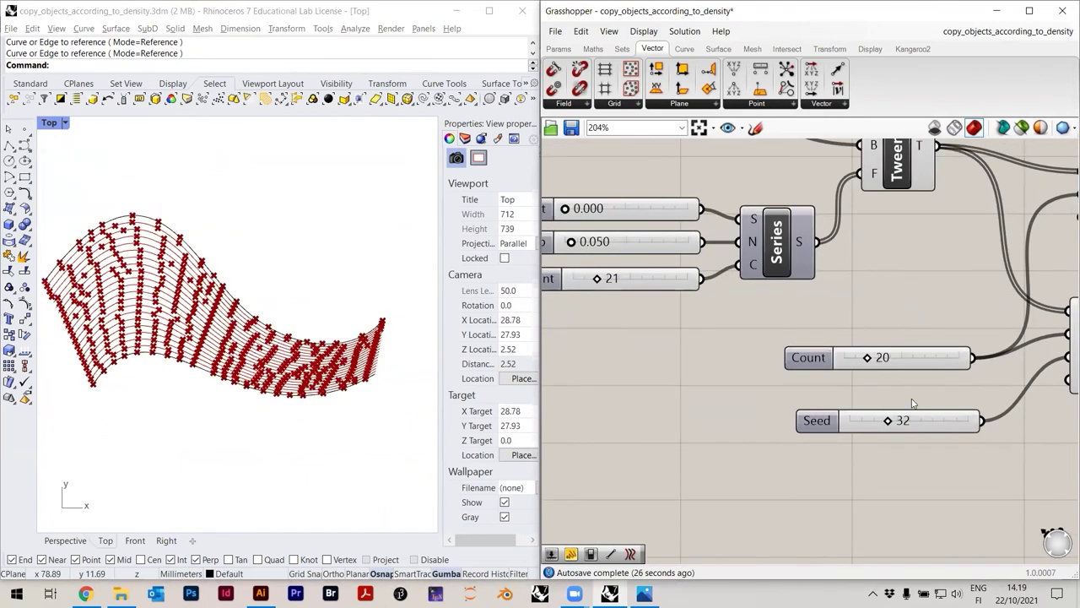
pyautogui.moveTo(913, 404); pyautogui.dragTo(892, 401, button='right')
pyautogui.moveTo(849, 358); pyautogui.dragTo(863, 361)
pyautogui.moveTo(868, 418); pyautogui.dragTo(871, 418)
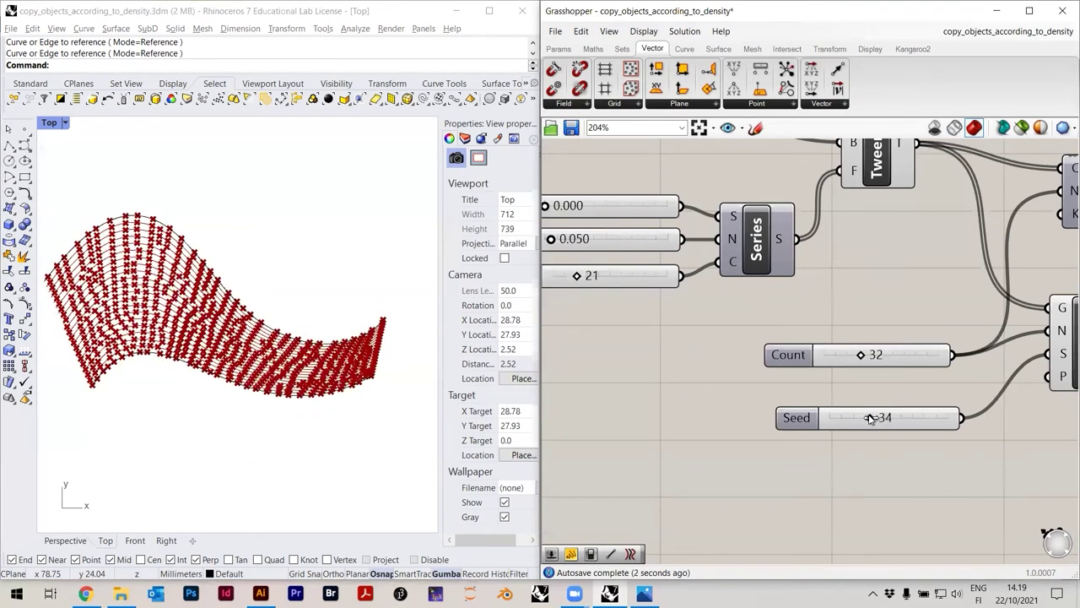
# Inspect the density of the populated points at both ends of the tweened curves
pyautogui.scroll(5, 188, 333)
pyautogui.scroll(-5, 269, 376)
pyautogui.scroll(2, 290, 366)
pyautogui.scroll(5, 292, 372)
pyautogui.scroll(-5, 384, 351)
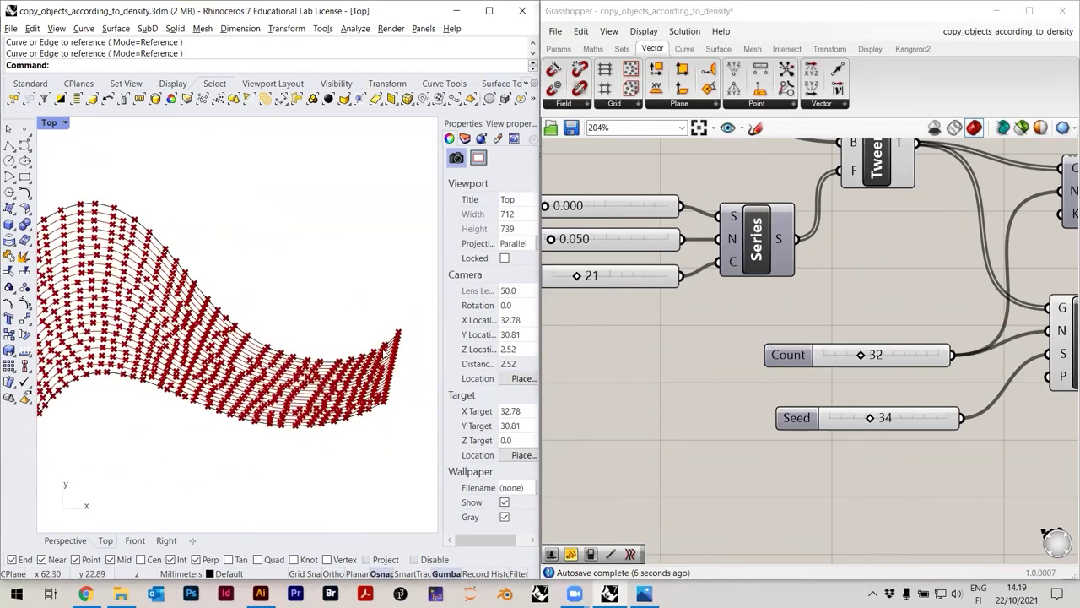
pyautogui.scroll(6, 211, 363)
pyautogui.scroll(-2, 85, 351)
pyautogui.scroll(-3, 85, 351)
pyautogui.scroll(3, 397, 312)
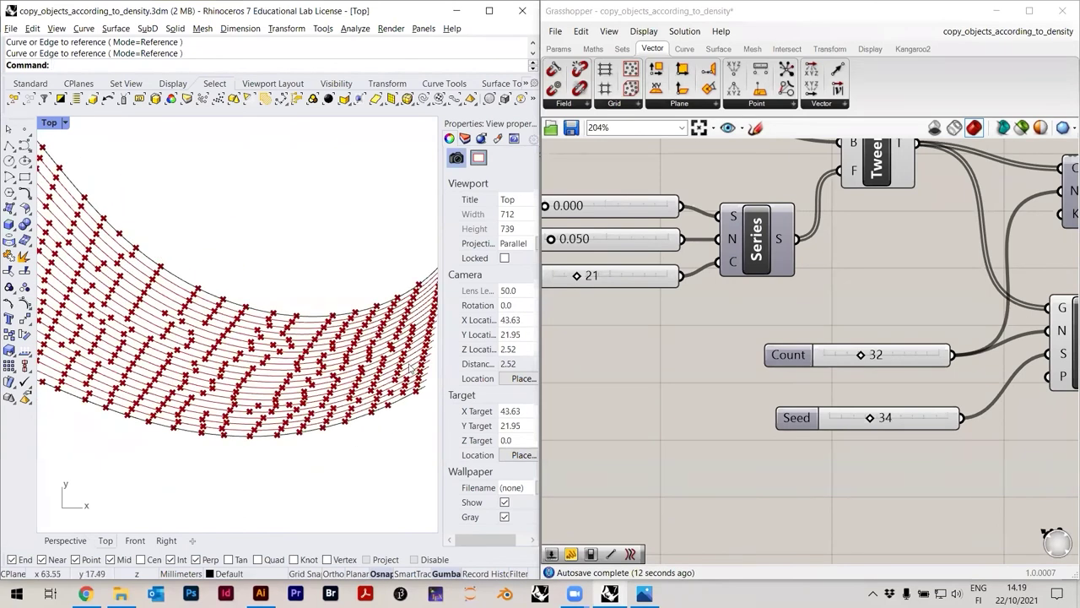
pyautogui.scroll(-6, 409, 364)
pyautogui.scroll(3, 174, 274)
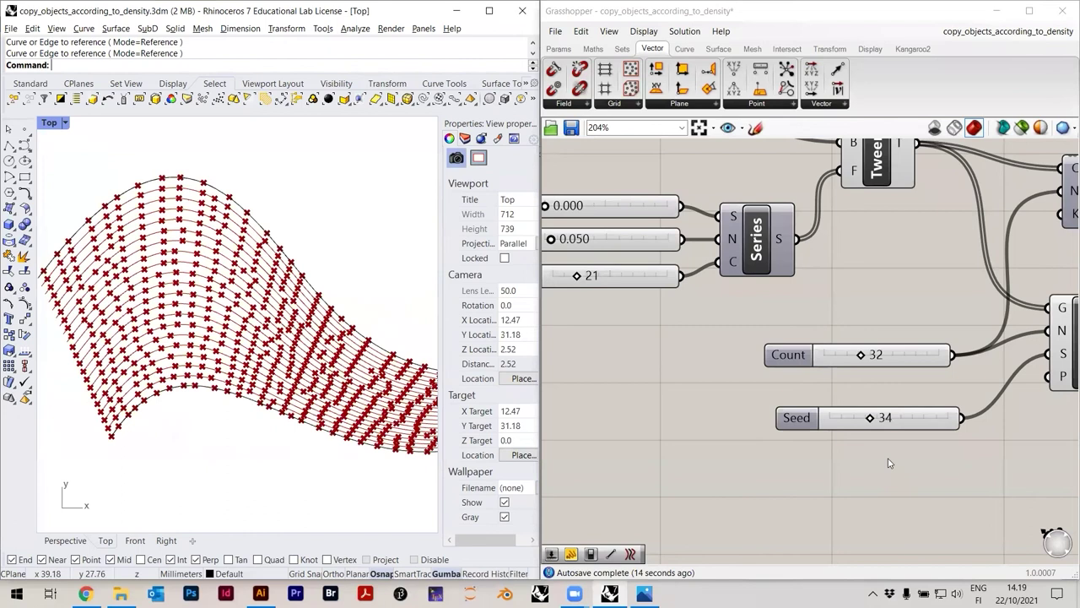
# Raise the Populate Geometry Count to 43 and the Seed to 37, and check the resulting points in the Top view
pyautogui.moveTo(870, 361); pyautogui.dragTo(878, 361)
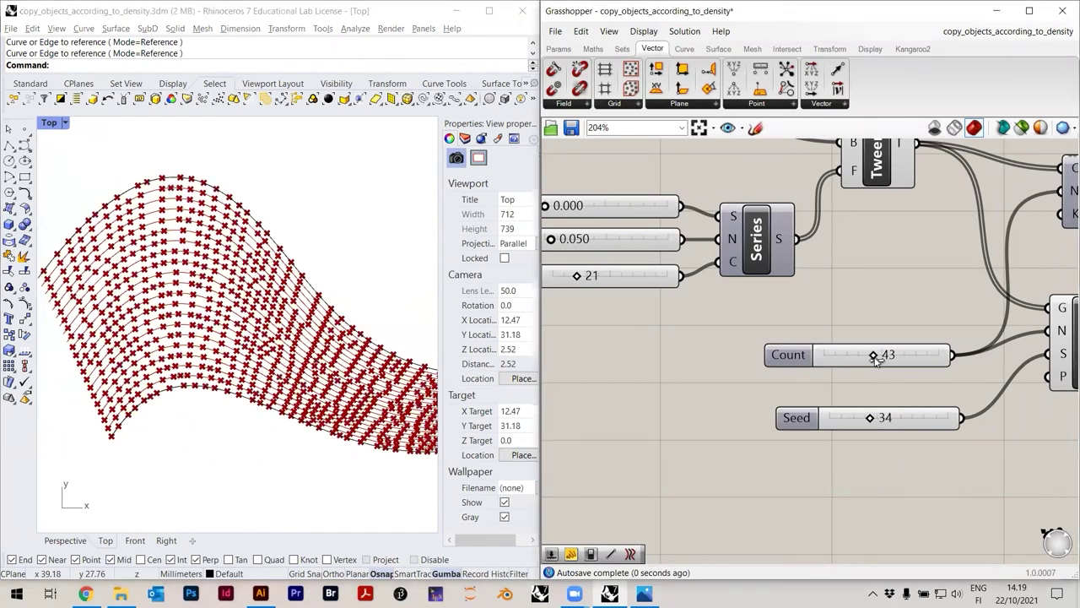
pyautogui.moveTo(422, 359); pyautogui.dragTo(395, 350, button='right')
pyautogui.moveTo(876, 423); pyautogui.dragTo(880, 422)
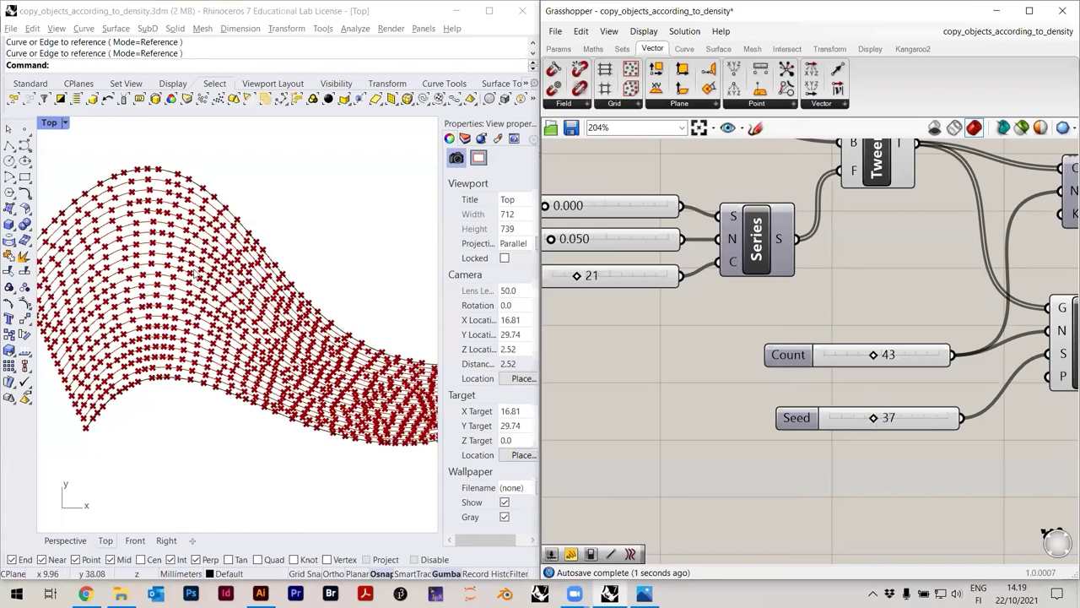
pyautogui.scroll(8, 193, 273)
pyautogui.scroll(-10, 328, 357)
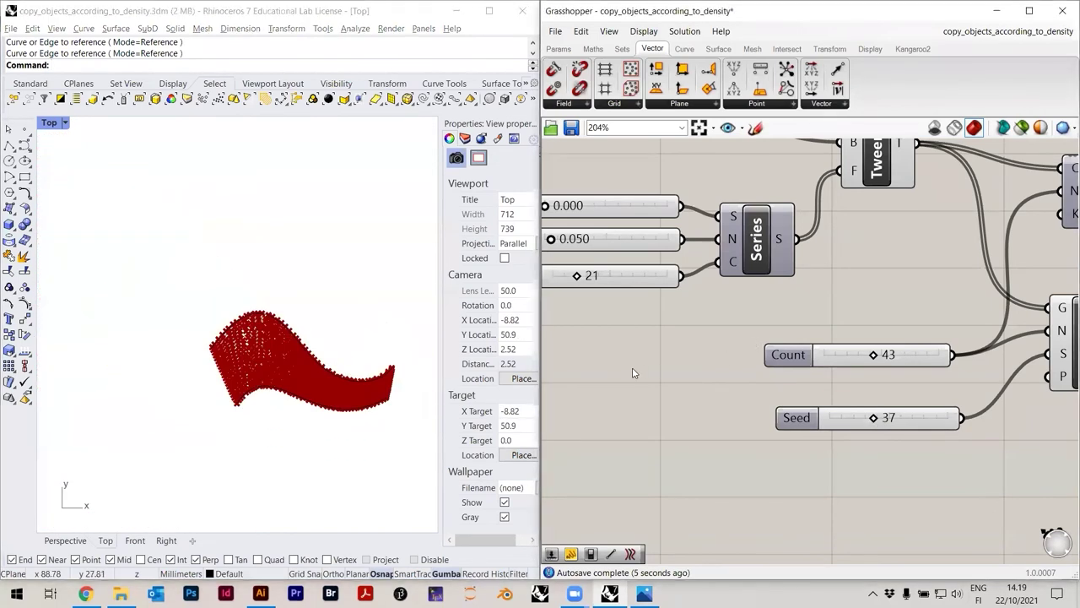
pyautogui.scroll(5, 228, 342)
pyautogui.scroll(-3, 218, 346)
pyautogui.moveTo(154, 410); pyautogui.dragTo(199, 366, button='right')
pyautogui.scroll(7, 93, 406)
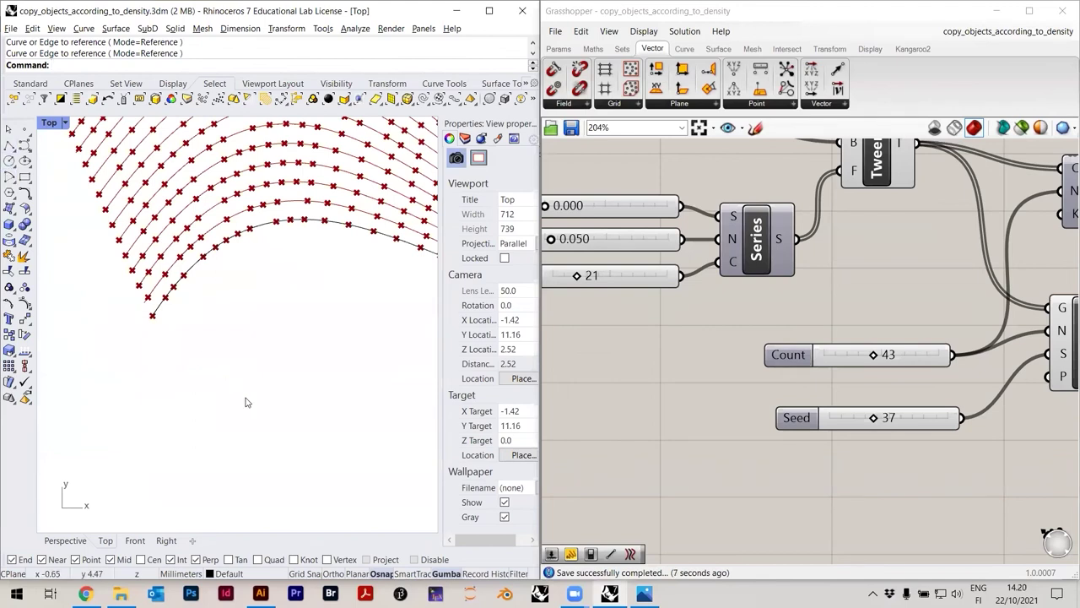
pyautogui.press('Return')
pyautogui.scroll(4, 251, 402)
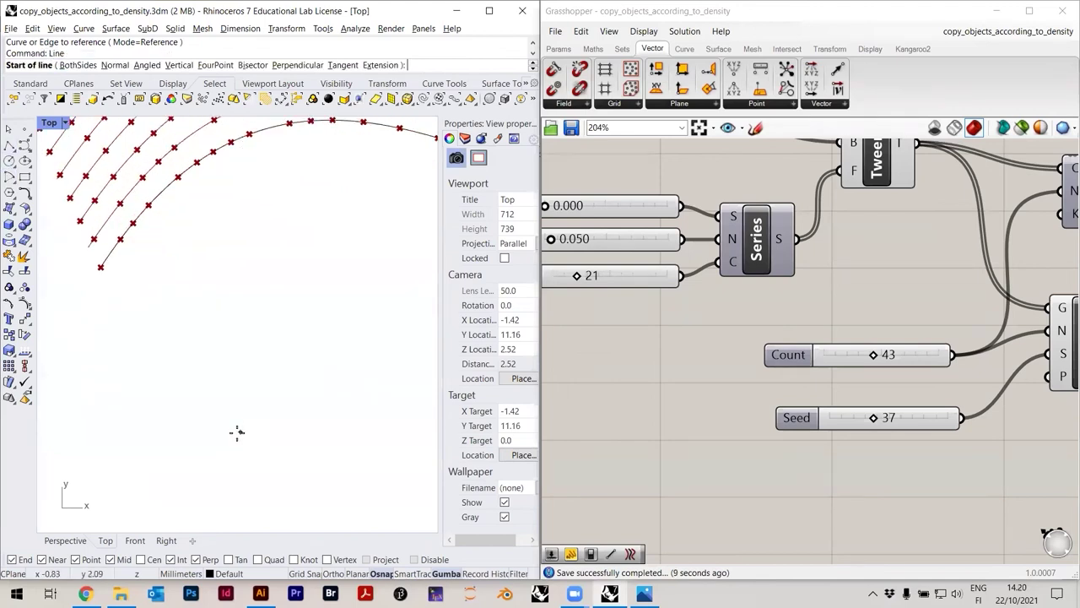
pyautogui.press('Escape')
# Draw an open zigzag polyline shaped like a three-bladed grass tuft in the empty area below the curves
pyautogui.click(9, 145)
pyautogui.scroll(4, 229, 408)
pyautogui.click(246, 434)
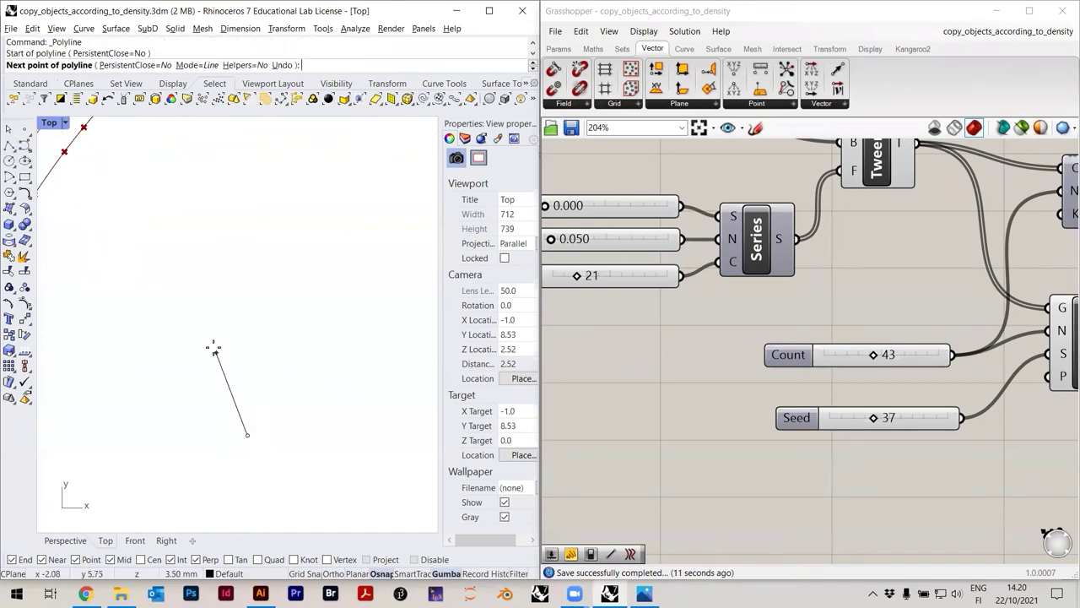
pyautogui.click(212, 338)
pyautogui.scroll(6, 246, 377)
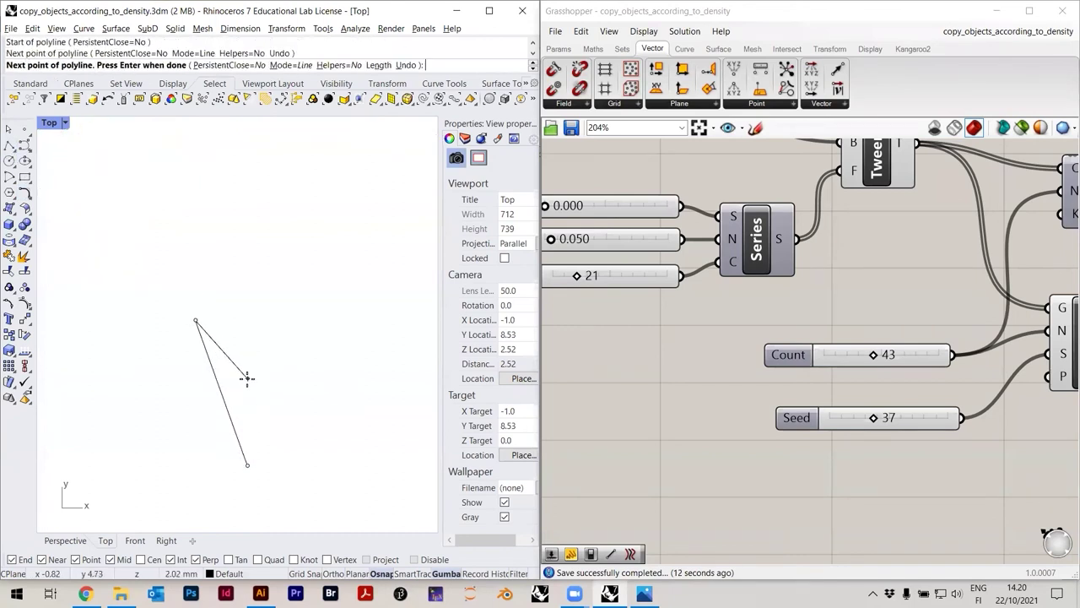
pyautogui.click(259, 482)
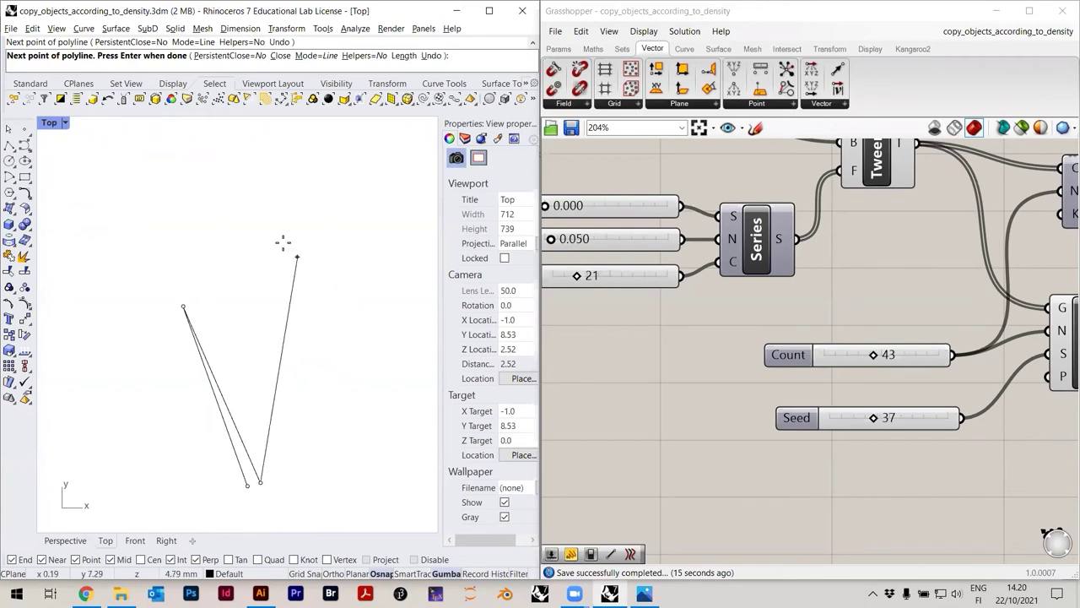
pyautogui.click(270, 222)
pyautogui.scroll(3, 278, 463)
pyautogui.click(263, 498)
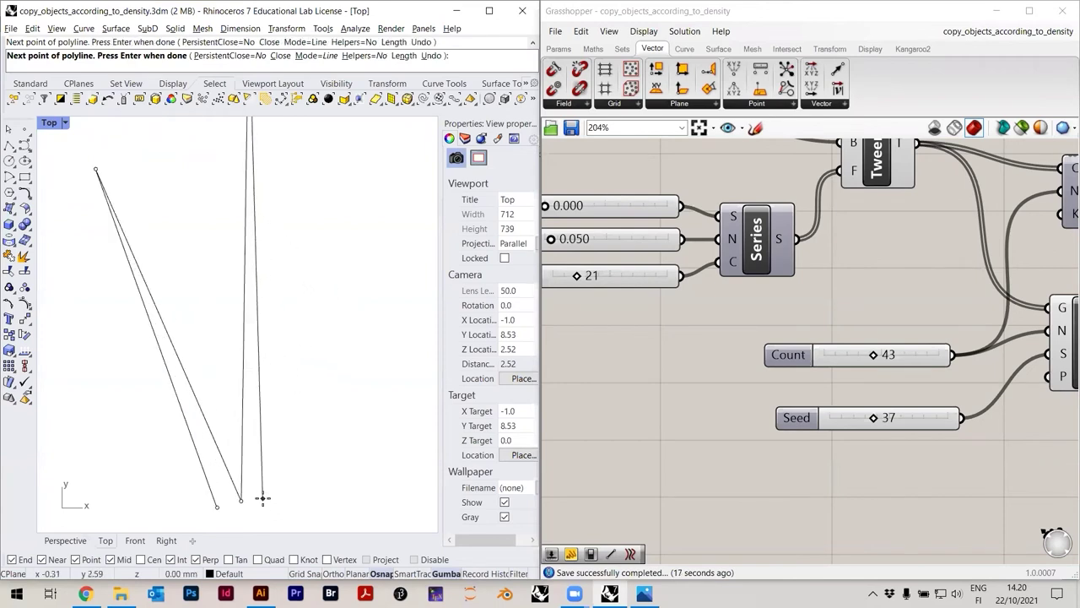
pyautogui.click(309, 300)
pyautogui.click(279, 514)
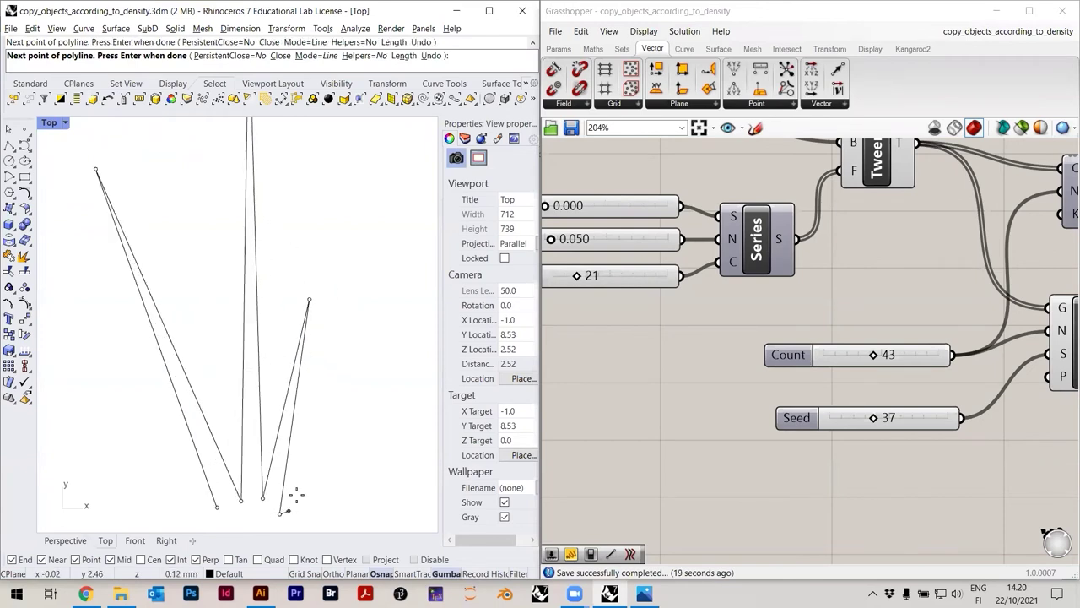
pyautogui.rightClick(297, 497)
# Scale the grass polyline down from its lower end, using the tip of the tallest blade as the first reference point
pyautogui.scroll(-15, 330, 321)
pyautogui.moveTo(334, 359); pyautogui.dragTo(254, 410, button='right')
pyautogui.scroll(-3, 256, 399)
pyautogui.scroll(5, 256, 396)
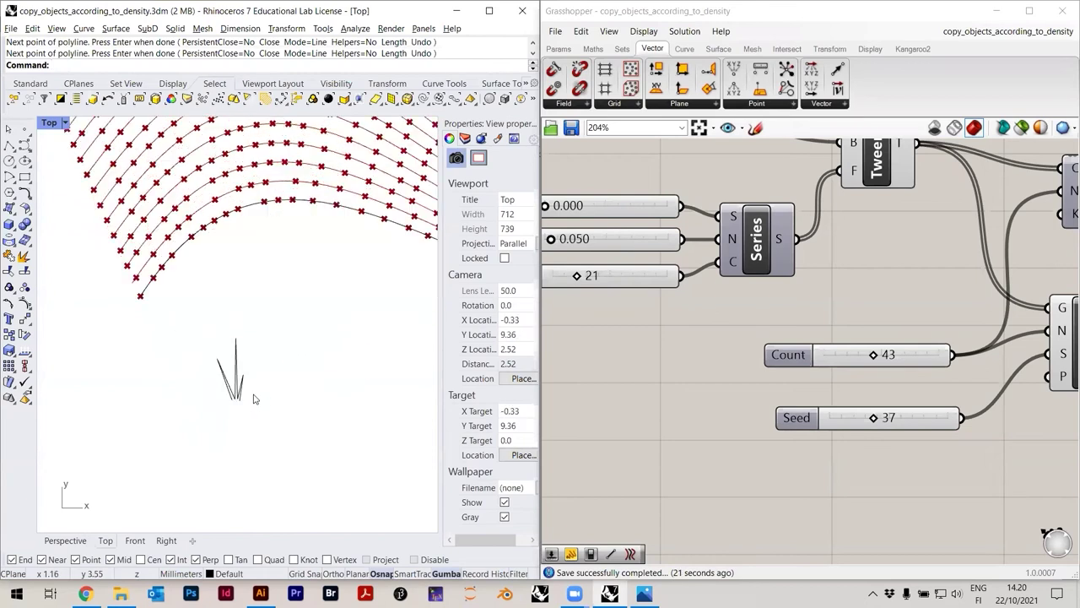
pyautogui.click(233, 390)
pyautogui.press('Return')
pyautogui.scroll(12, 233, 404)
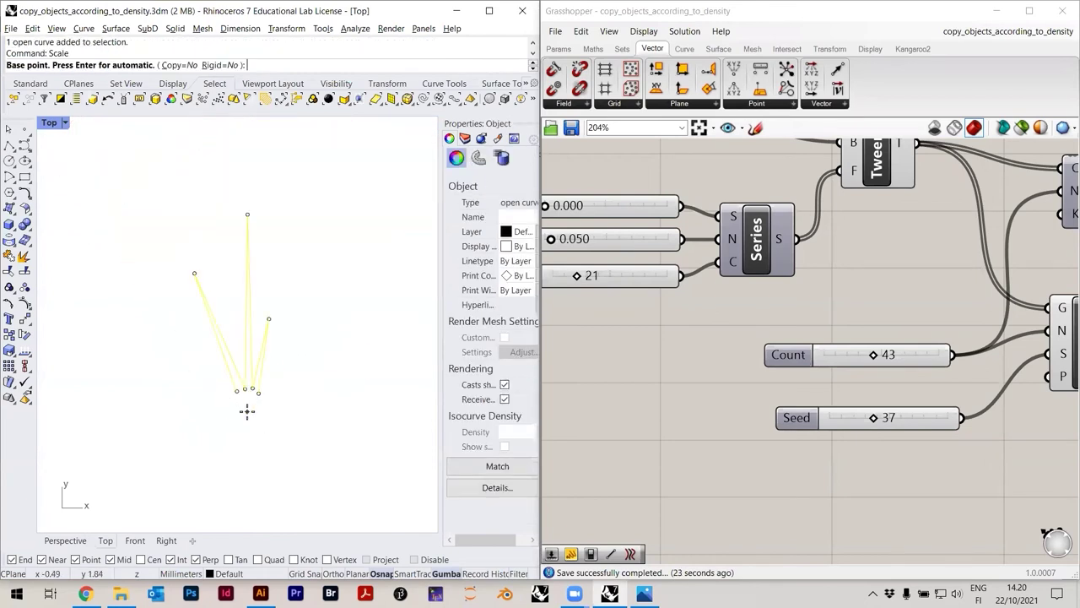
pyautogui.click(273, 386)
pyautogui.scroll(-5, 272, 389)
pyautogui.click(260, 167)
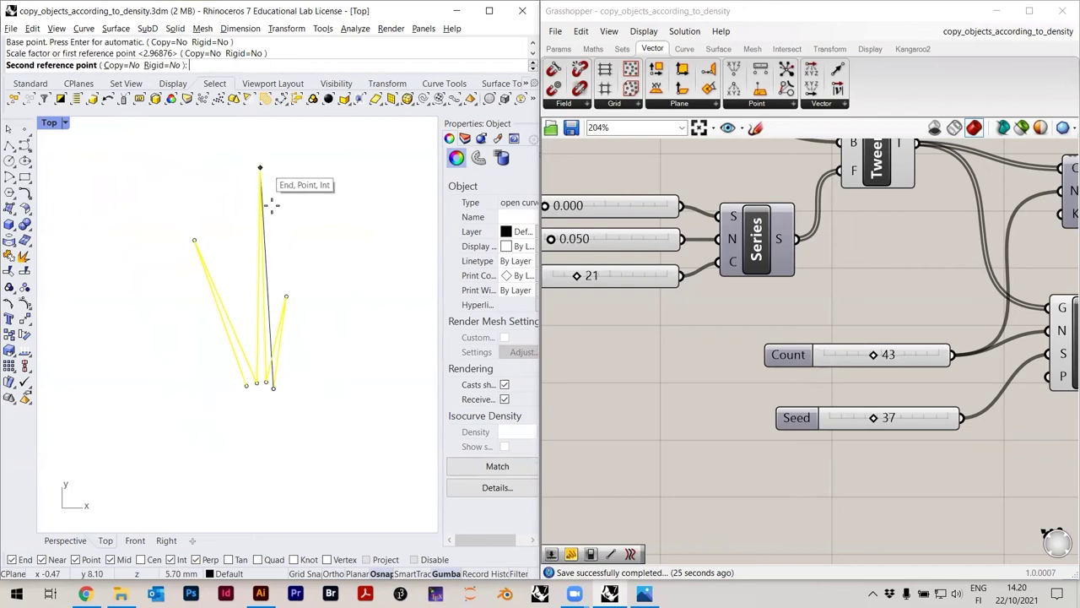
pyautogui.scroll(4, 271, 292)
pyautogui.click(279, 299)
pyautogui.click(296, 305)
pyautogui.scroll(-12, 291, 350)
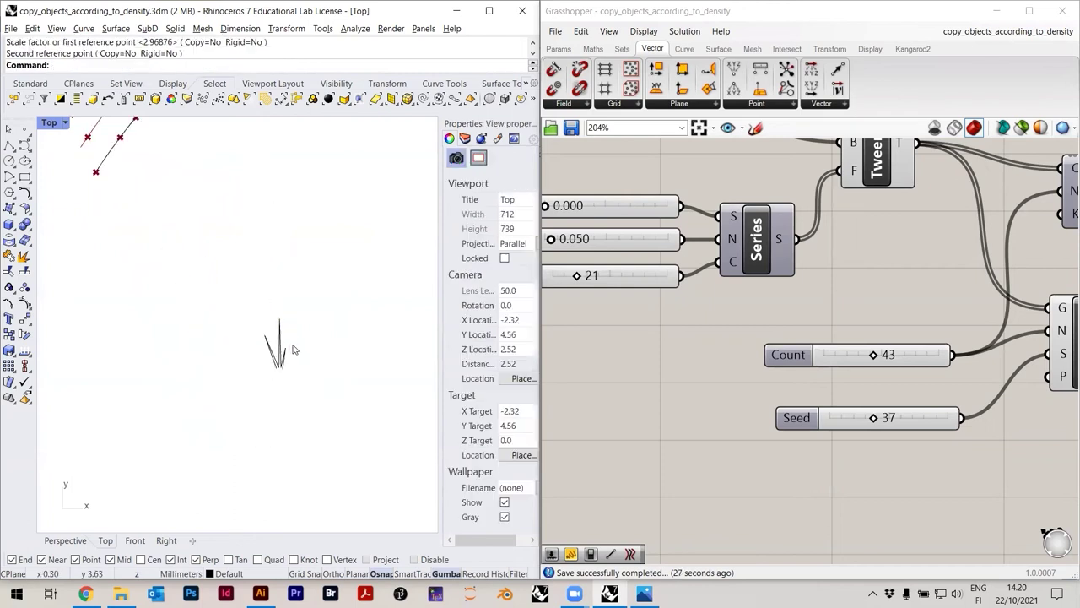
# Place a point object at the base of the grass polyline
pyautogui.scroll(4, 250, 397)
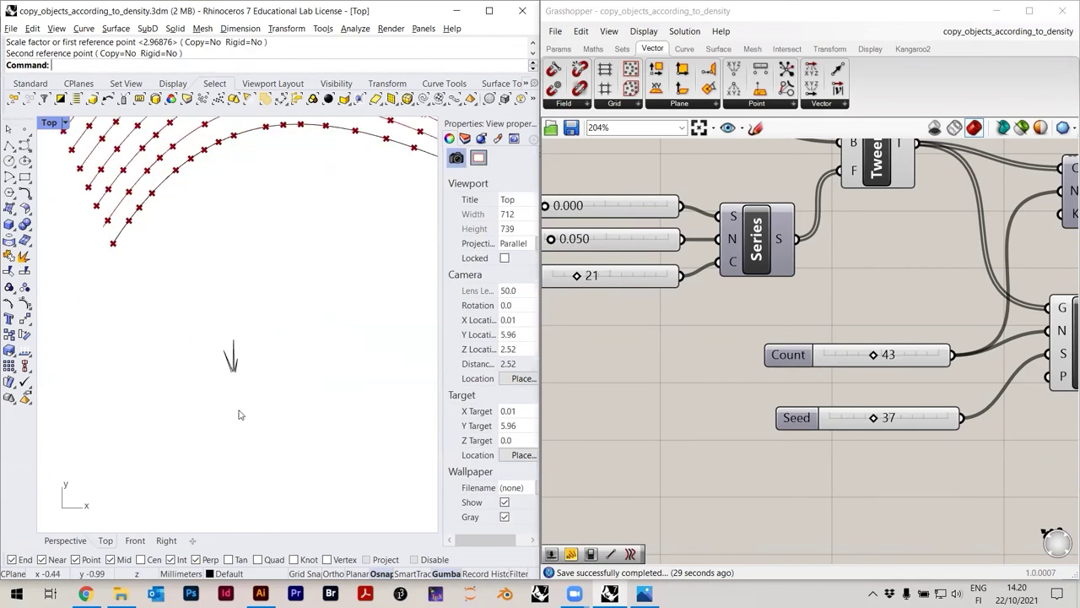
pyautogui.scroll(-2, 244, 386)
pyautogui.scroll(5, 239, 372)
pyautogui.scroll(3, 235, 367)
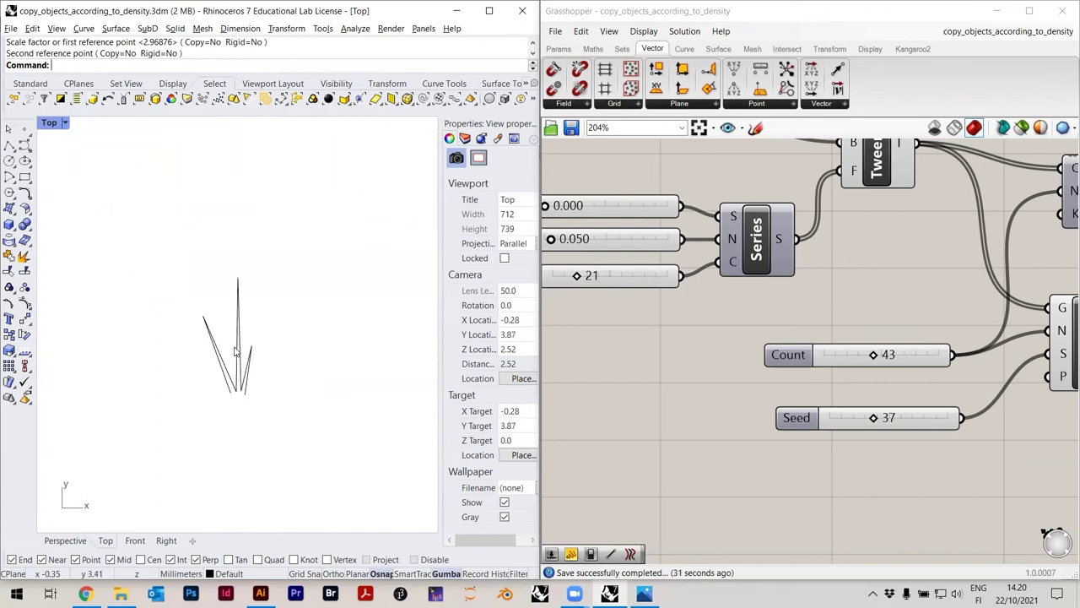
pyautogui.click(24, 129)
pyautogui.scroll(8, 241, 398)
pyautogui.click(231, 401)
pyautogui.scroll(-15, 238, 399)
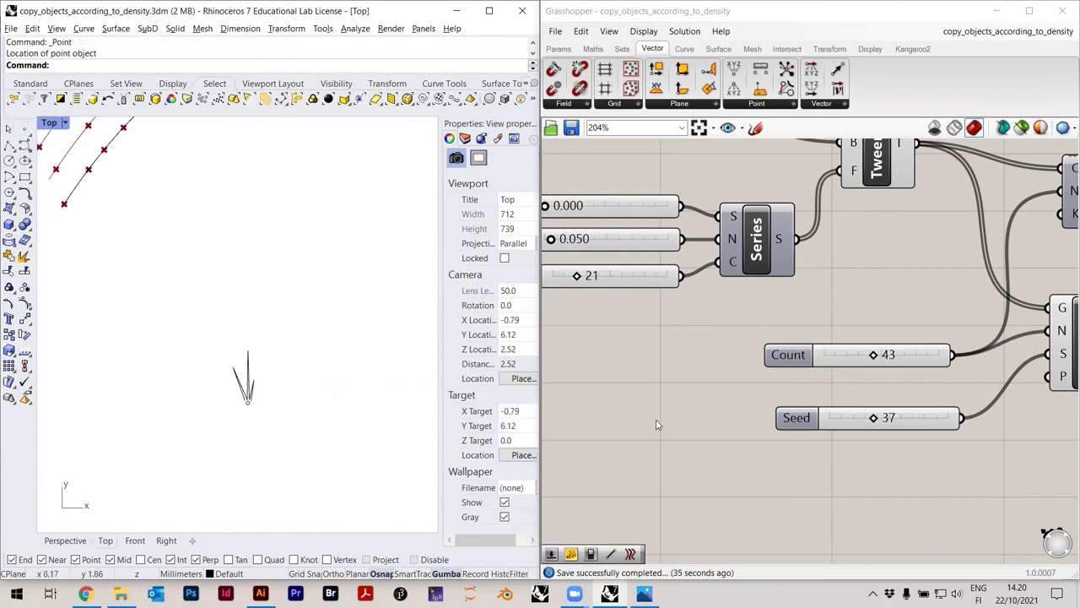
# Align the Divide Curve component directly above Populate Geometry on the Grasshopper canvas
pyautogui.moveTo(703, 405); pyautogui.dragTo(680, 324, button='right')
pyautogui.scroll(-5, 680, 325)
pyautogui.moveTo(762, 341); pyautogui.dragTo(738, 378, button='right')
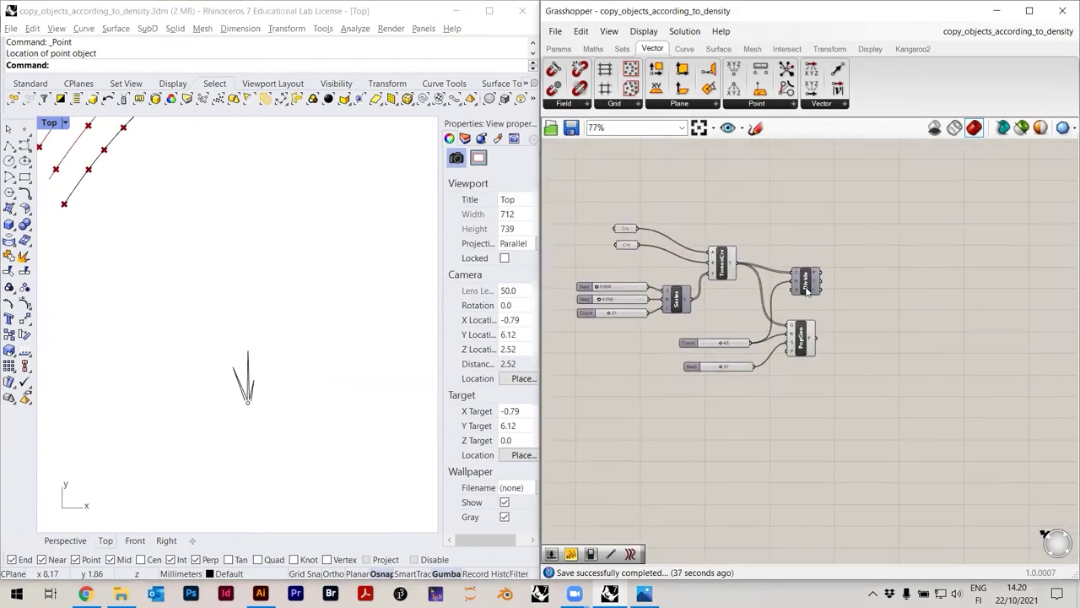
pyautogui.moveTo(806, 291); pyautogui.dragTo(801, 292)
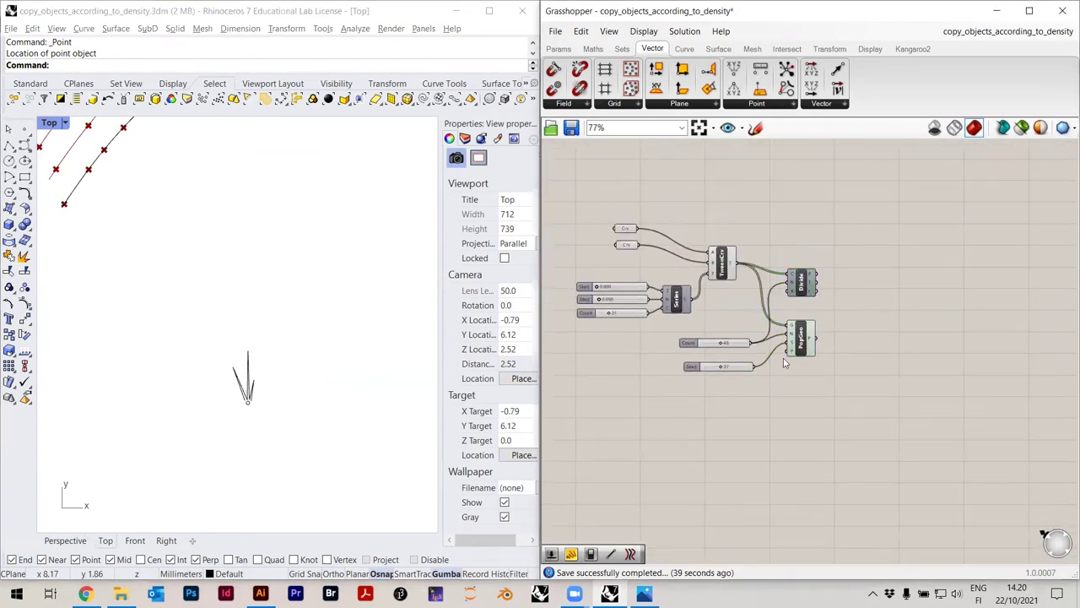
# Add a Move component below Populate Geometry
pyautogui.doubleClick(818, 424)
pyautogui.write('move')
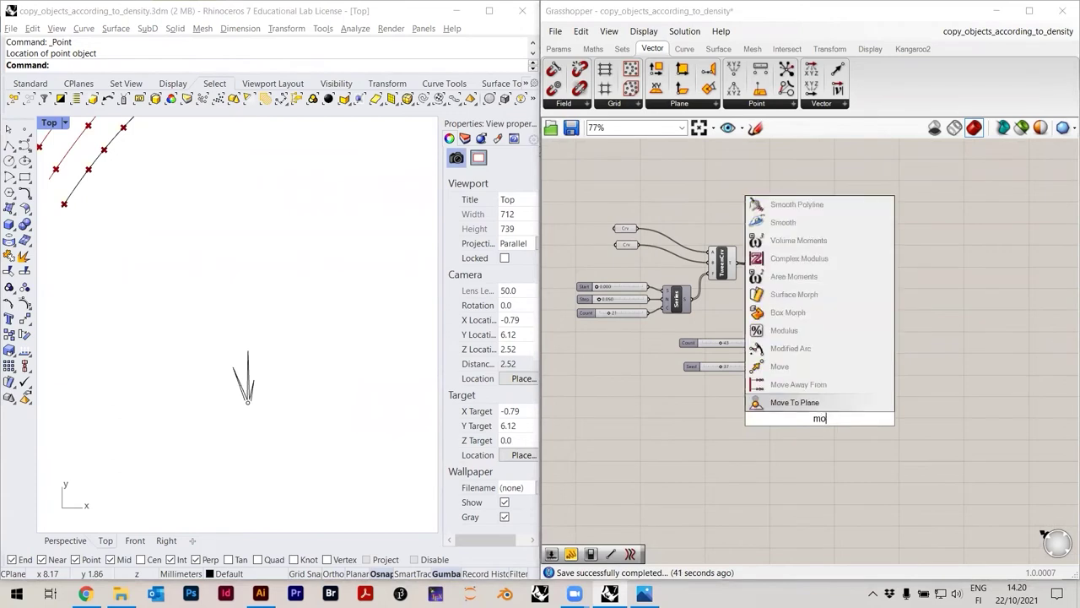
pyautogui.click(791, 404)
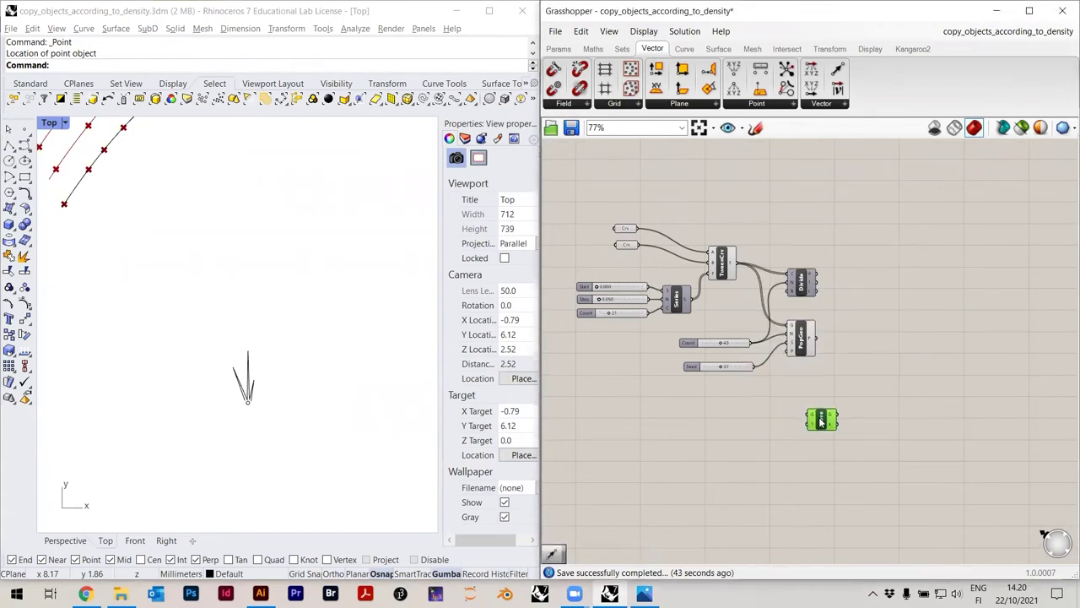
# Add a Curve parameter beside the Move component on the canvas
pyautogui.scroll(1, 853, 410)
pyautogui.scroll(3, 854, 410)
pyautogui.doubleClick(808, 409)
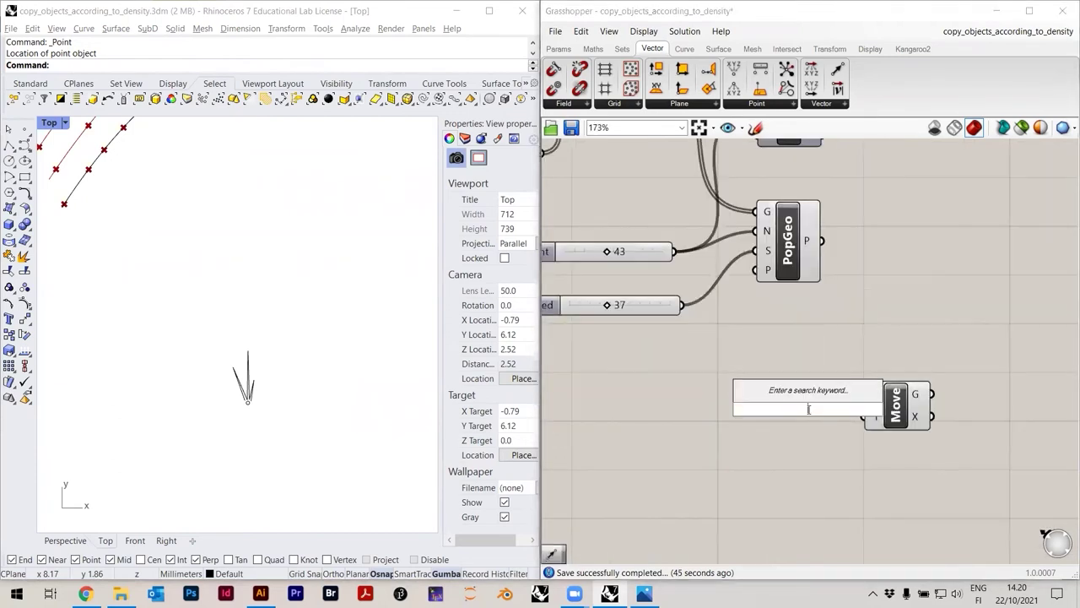
pyautogui.write('curve')
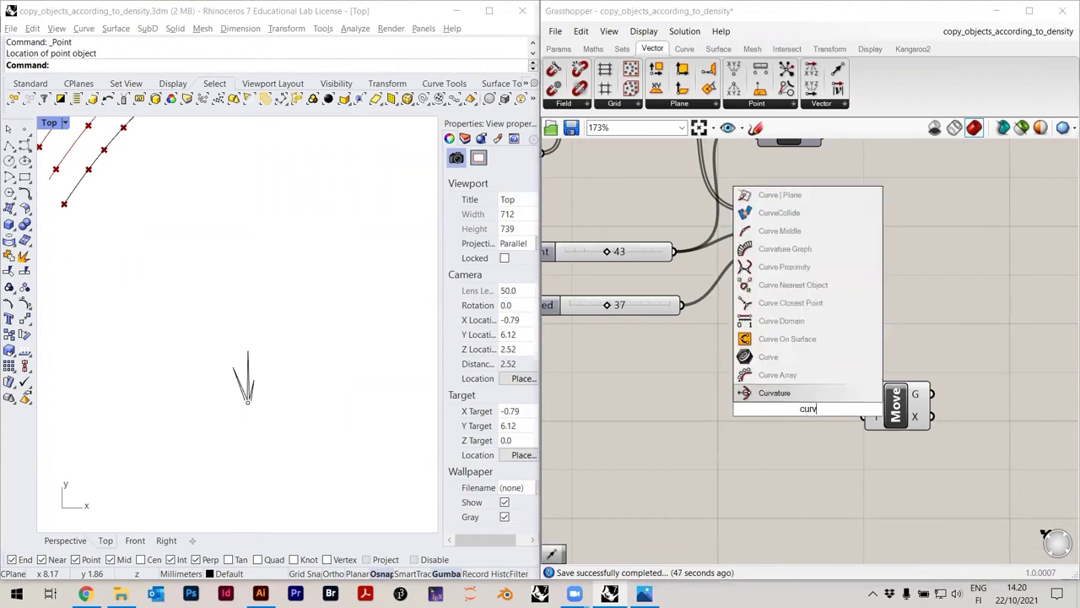
pyautogui.click(773, 401)
pyautogui.moveTo(802, 410); pyautogui.dragTo(781, 386)
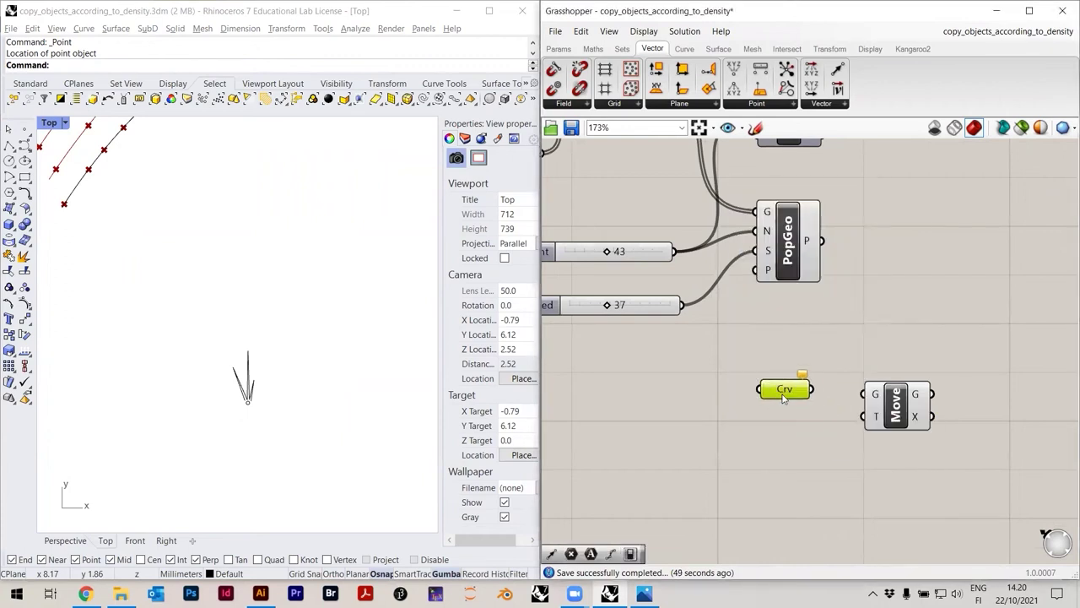
# Rename the Curve parameter as "blade of grass" and reference the Rhino grass polyline in it as a single curve
pyautogui.rightClick(780, 387)
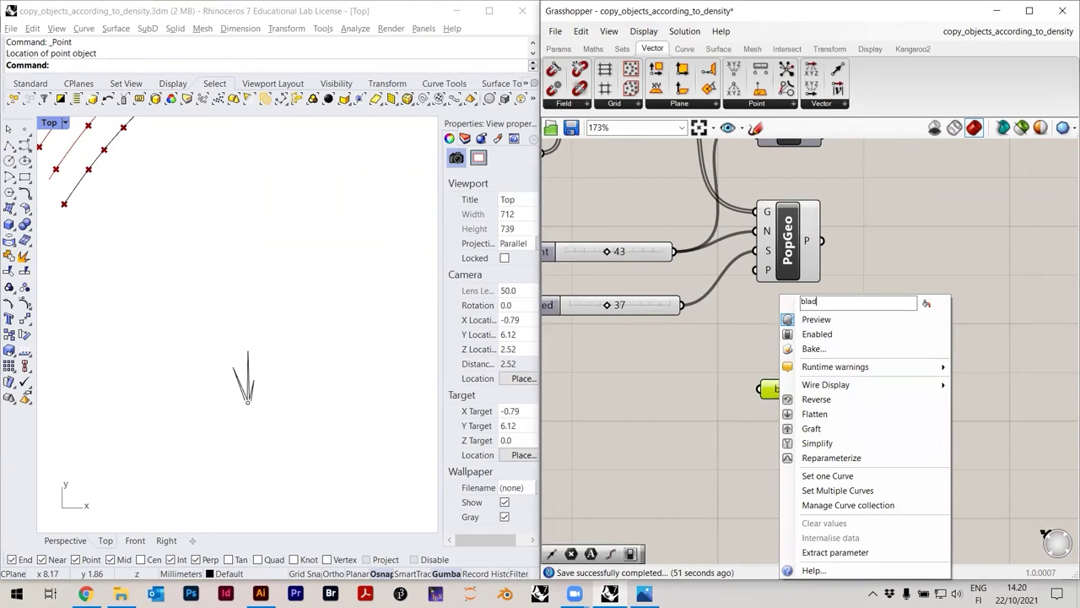
pyautogui.write('blade of grass')
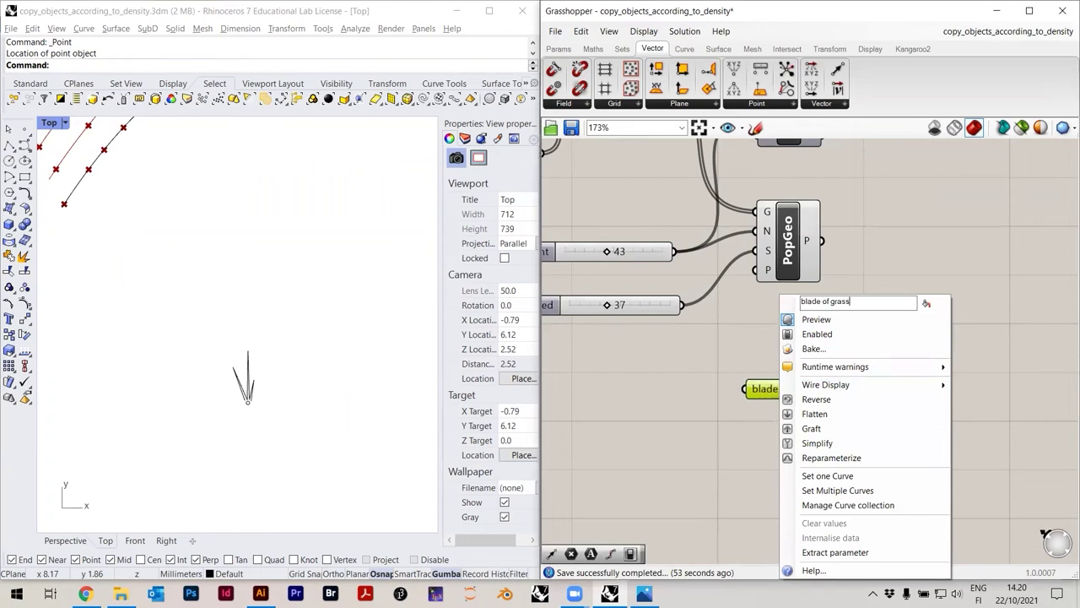
pyautogui.press('Return')
pyautogui.rightClick(786, 388)
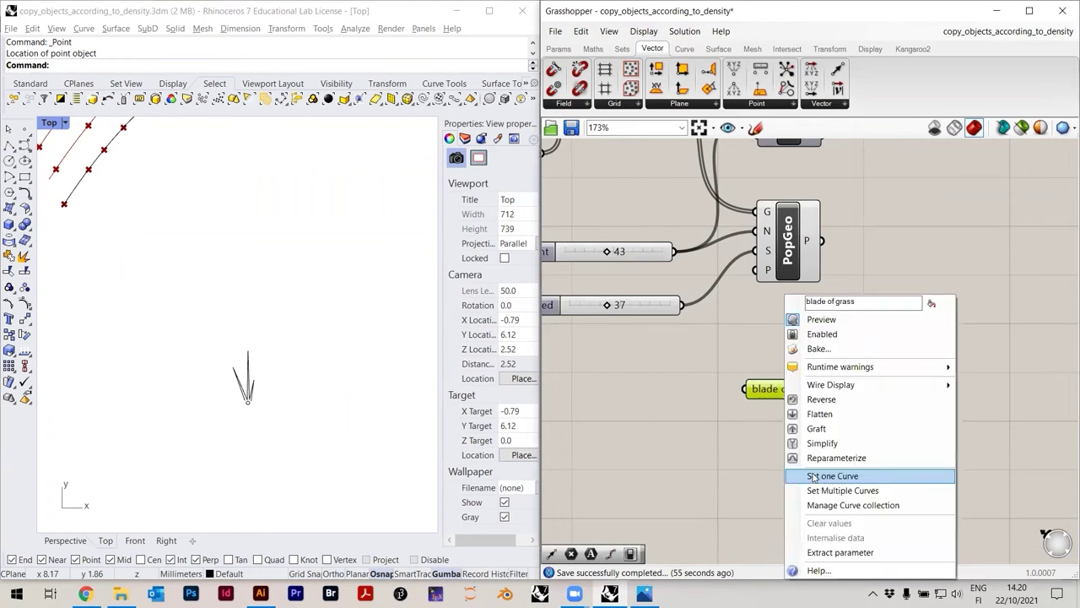
pyautogui.click(815, 476)
pyautogui.click(238, 360)
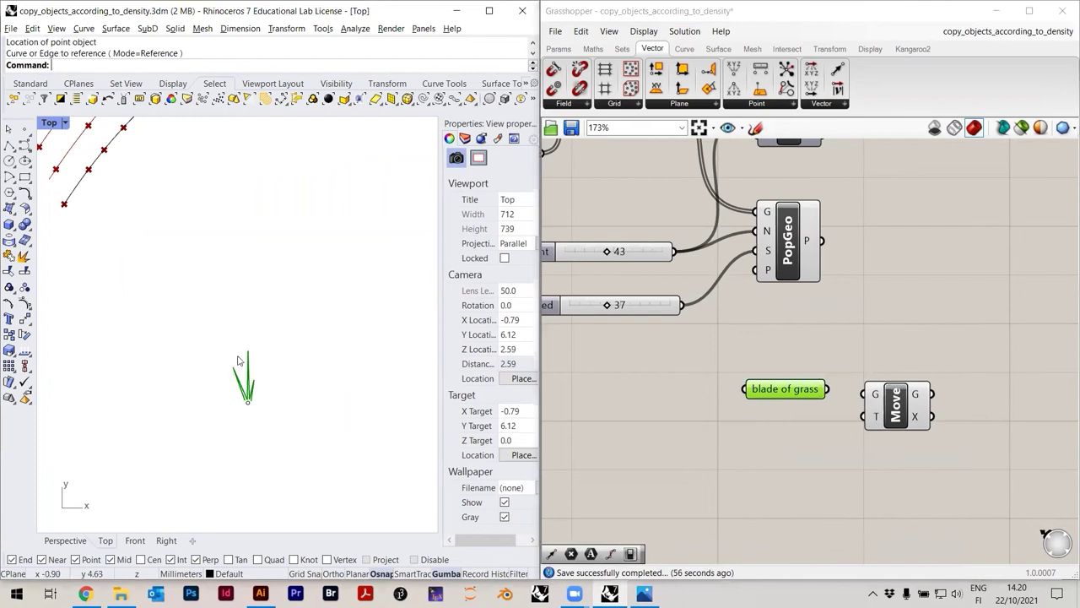
# Add a Point parameter below blade of grass and reference the point object at the base of the grass polyline
pyautogui.doubleClick(790, 420)
pyautogui.write('point')
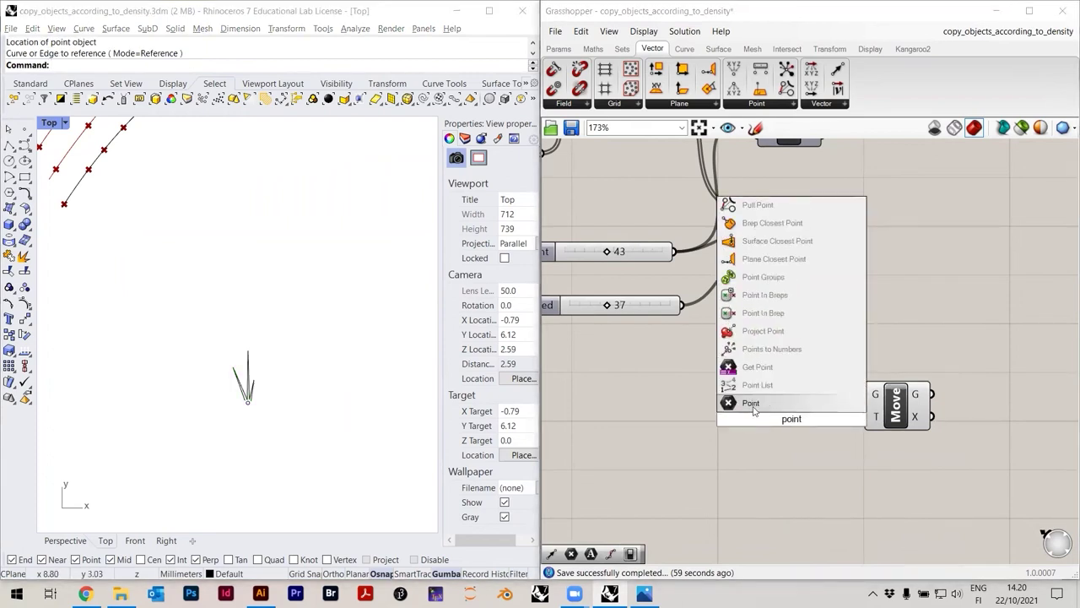
pyautogui.click(750, 404)
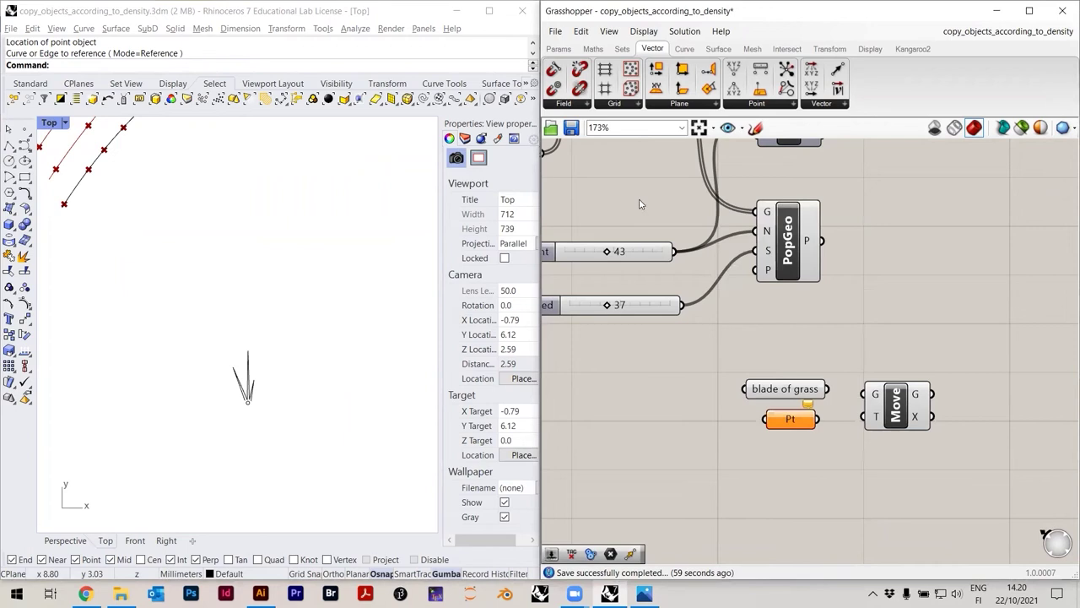
pyautogui.rightClick(792, 421)
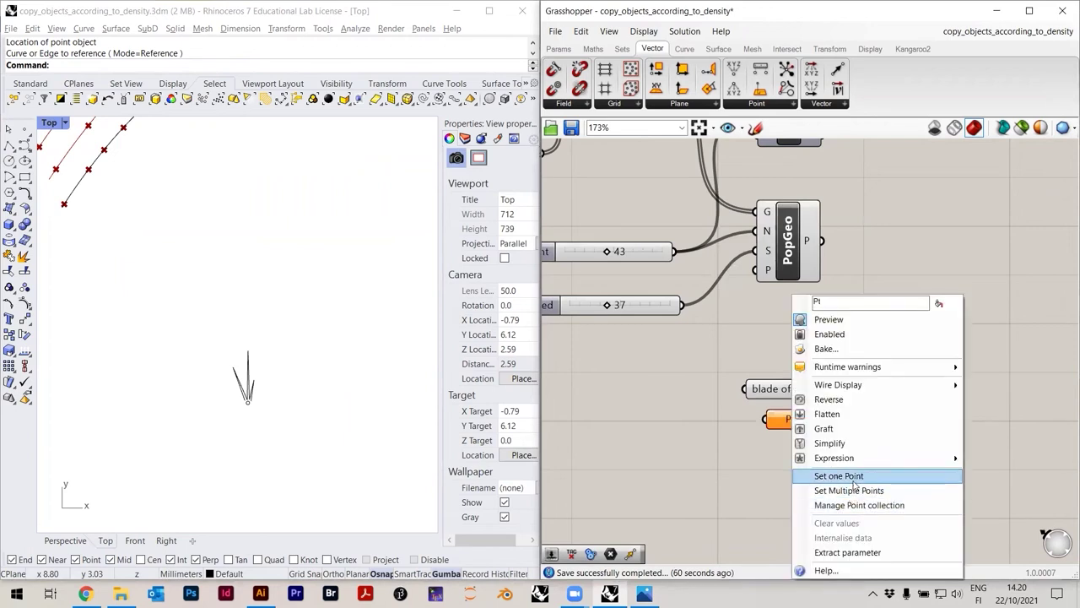
pyautogui.click(855, 484)
pyautogui.click(241, 400)
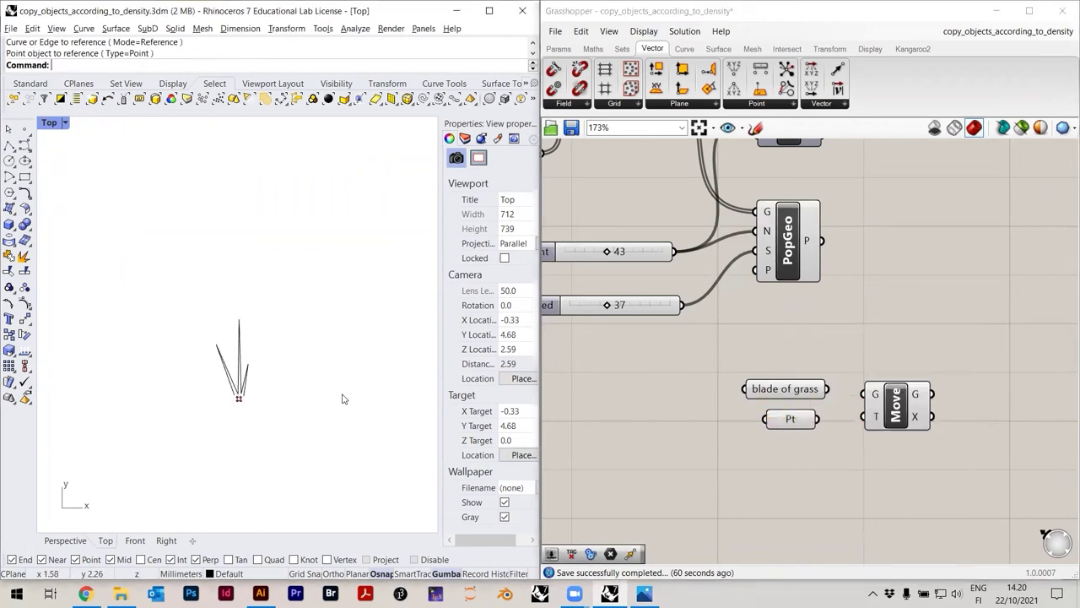
# Connect blade of grass to the geometry input of Move and rename the Point parameter as "origin"
pyautogui.click(813, 424)
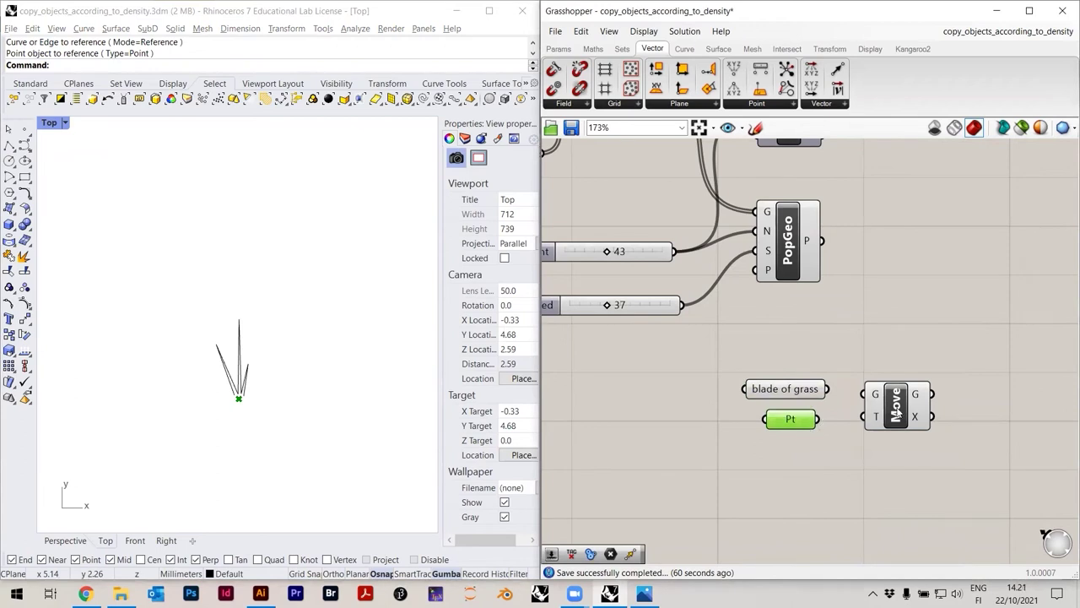
pyautogui.moveTo(896, 410); pyautogui.dragTo(907, 411)
pyautogui.click(860, 359)
pyautogui.click(796, 390)
pyautogui.moveTo(829, 391); pyautogui.dragTo(928, 396)
pyautogui.click(885, 470)
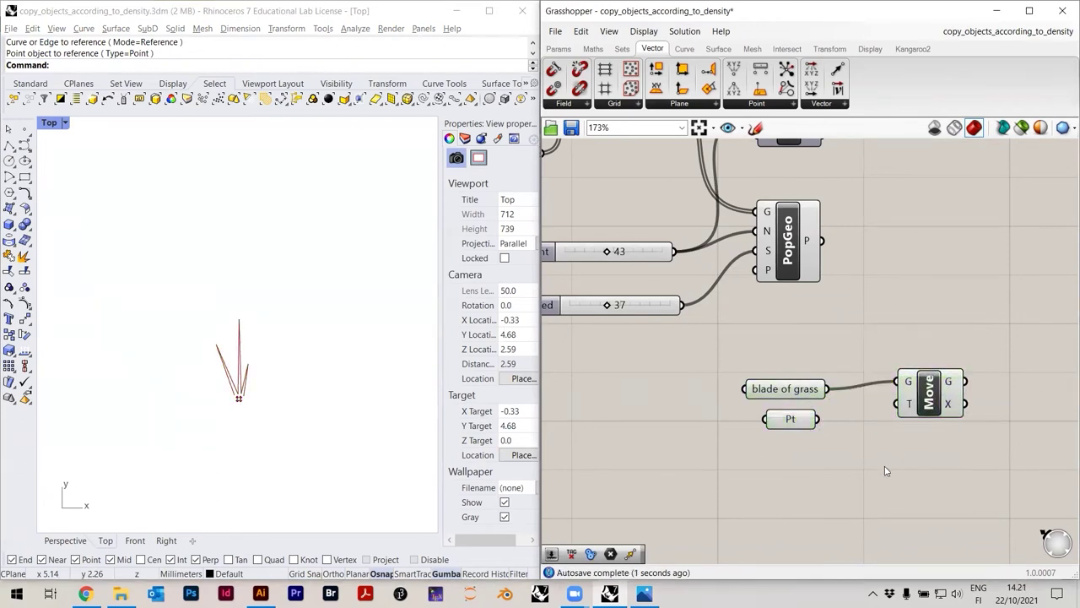
pyautogui.rightClick(793, 420)
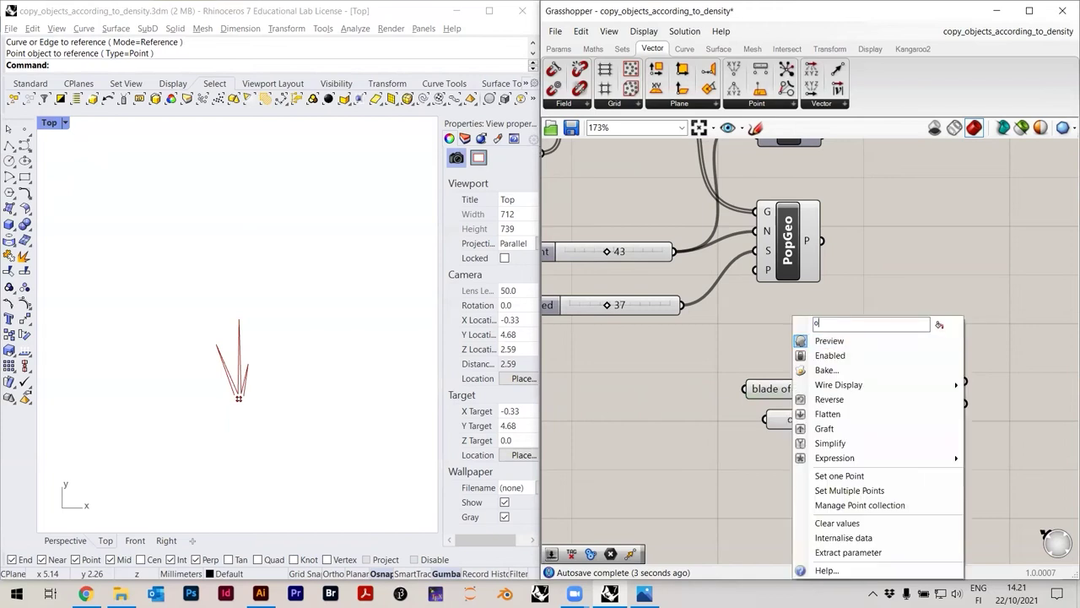
pyautogui.press('Return')
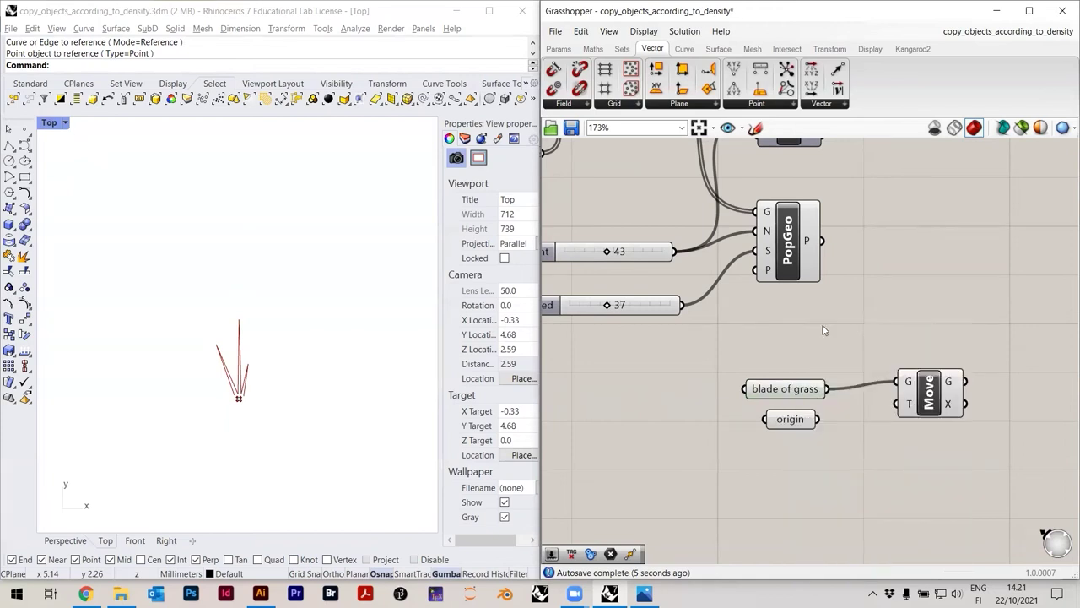
# Save both the Grasshopper definition and the Rhino file
pyautogui.hotkey('ctrl', 's')
pyautogui.click(269, 290)
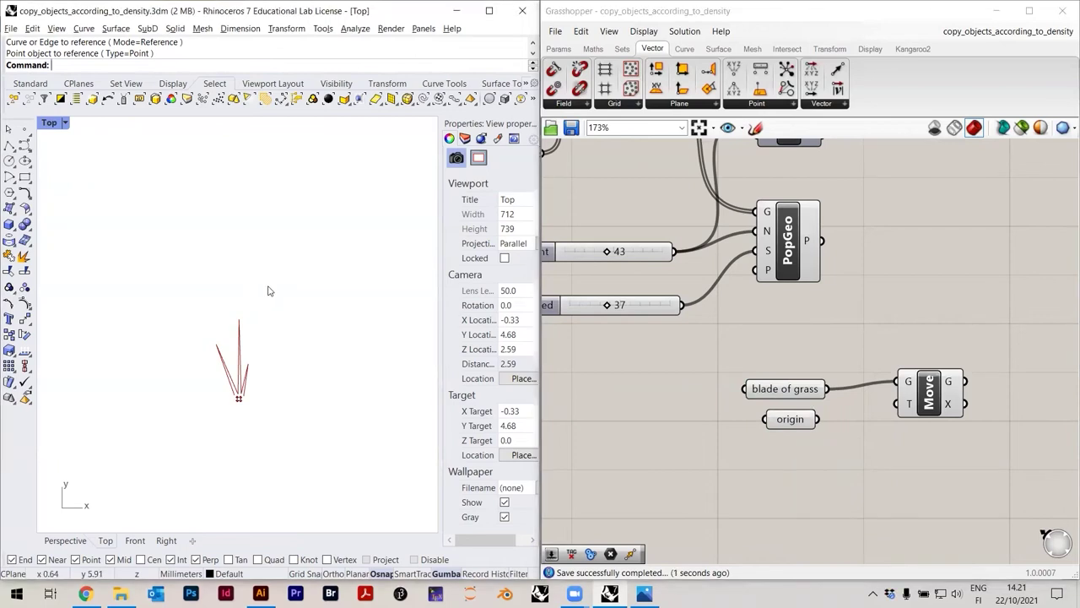
pyautogui.hotkey('ctrl', 's')
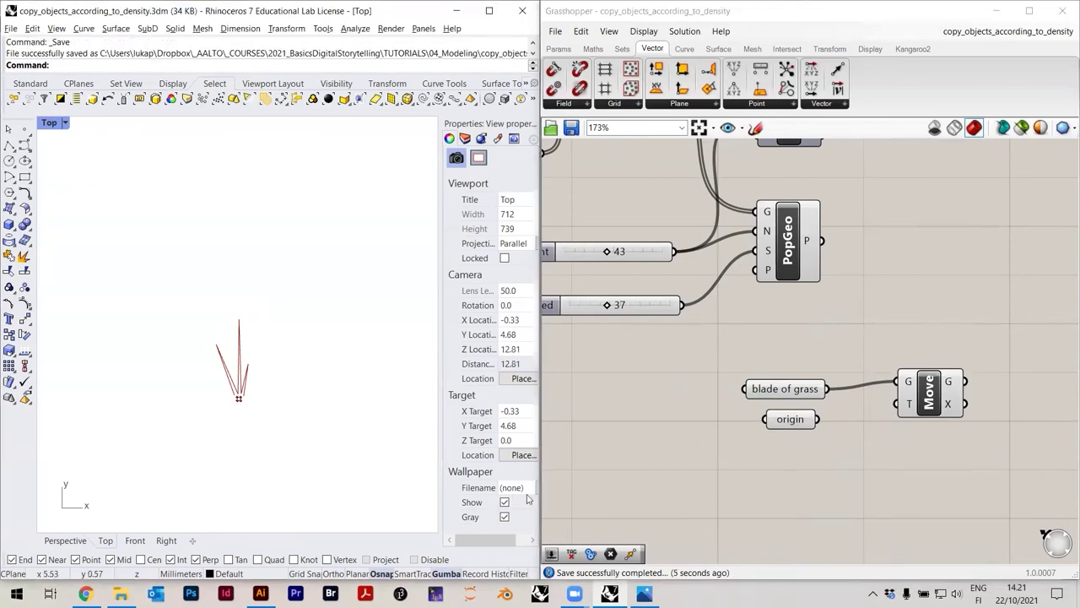
# Add a Vector 2Pt component below the origin parameter and shift Move upward to make room
pyautogui.scroll(-3, 928, 386)
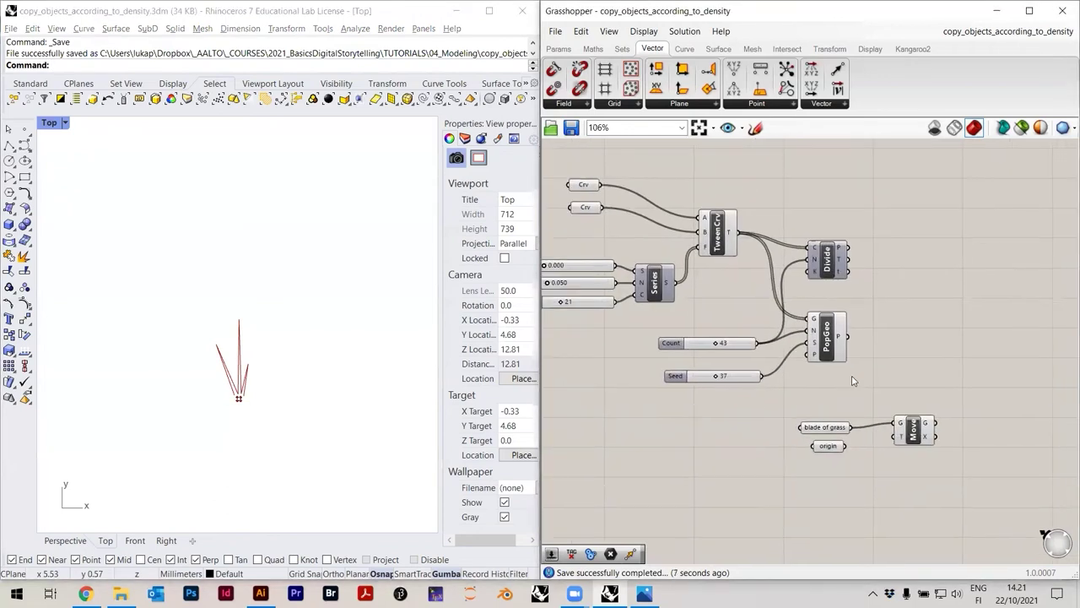
pyautogui.scroll(5, 865, 436)
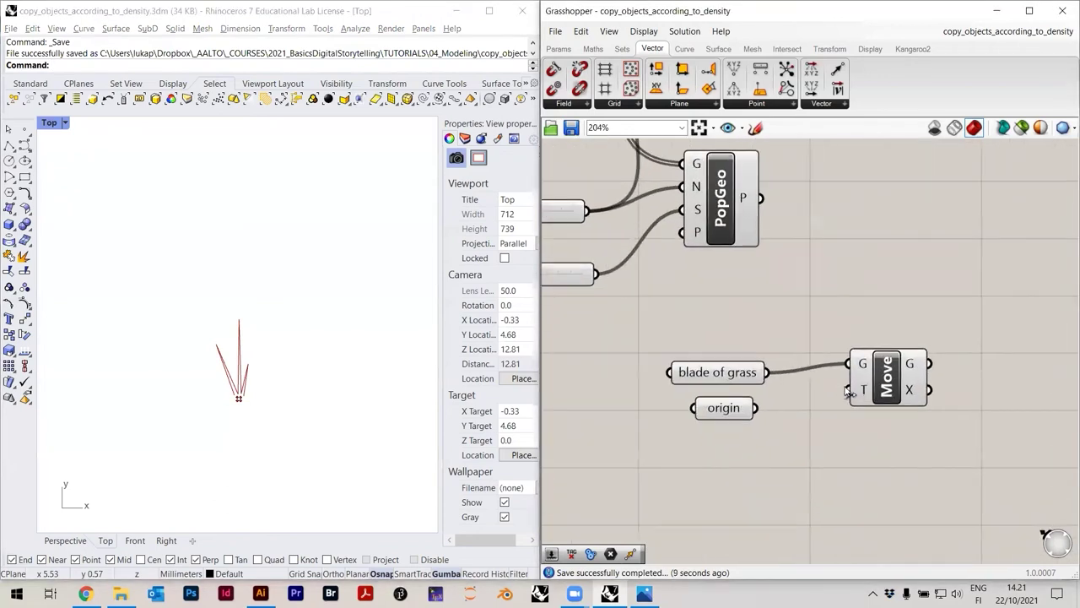
pyautogui.doubleClick(855, 460)
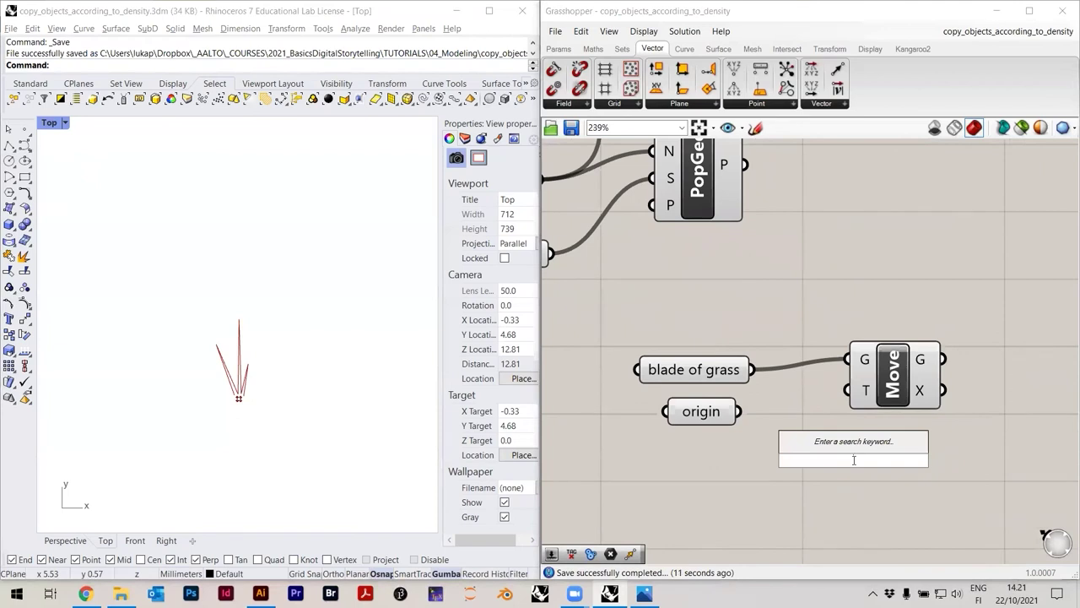
pyautogui.write('vect')
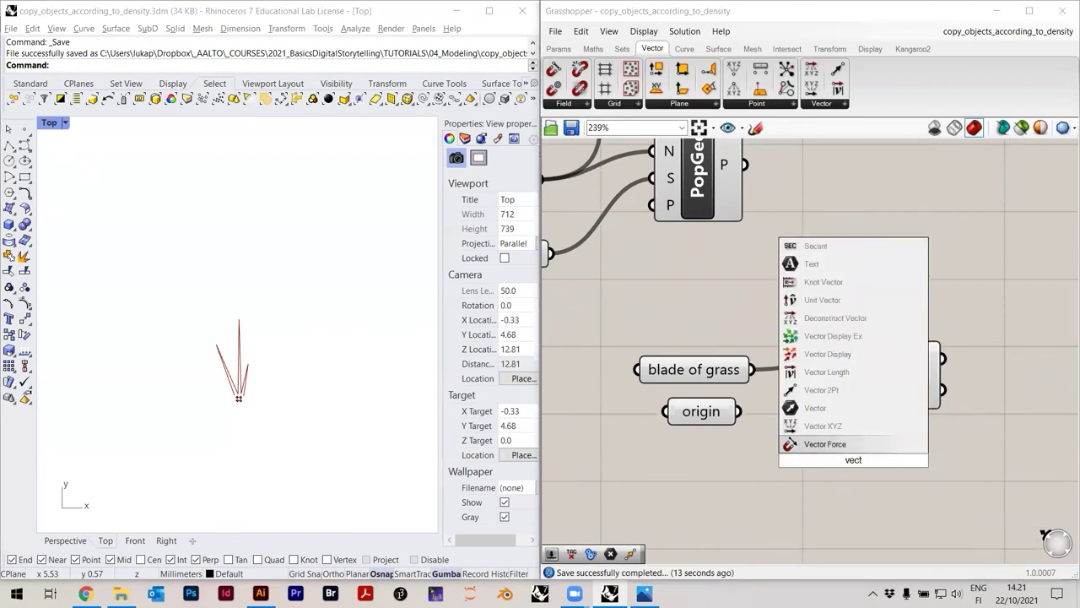
pyautogui.click(834, 391)
pyautogui.moveTo(866, 475); pyautogui.dragTo(873, 523)
pyautogui.moveTo(917, 376); pyautogui.dragTo(951, 314)
pyautogui.click(866, 418)
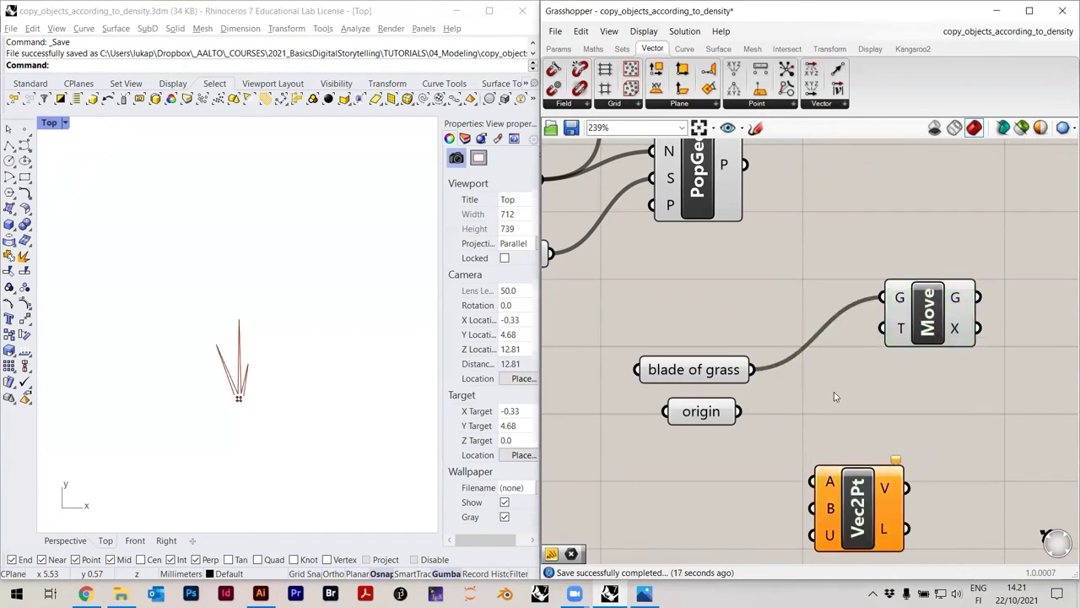
# Connect origin to input A of Vector 2Pt and the Populate Geometry points to its input B
pyautogui.scroll(-2, 835, 395)
pyautogui.click(747, 231)
pyautogui.moveTo(264, 332); pyautogui.dragTo(188, 439, button='right')
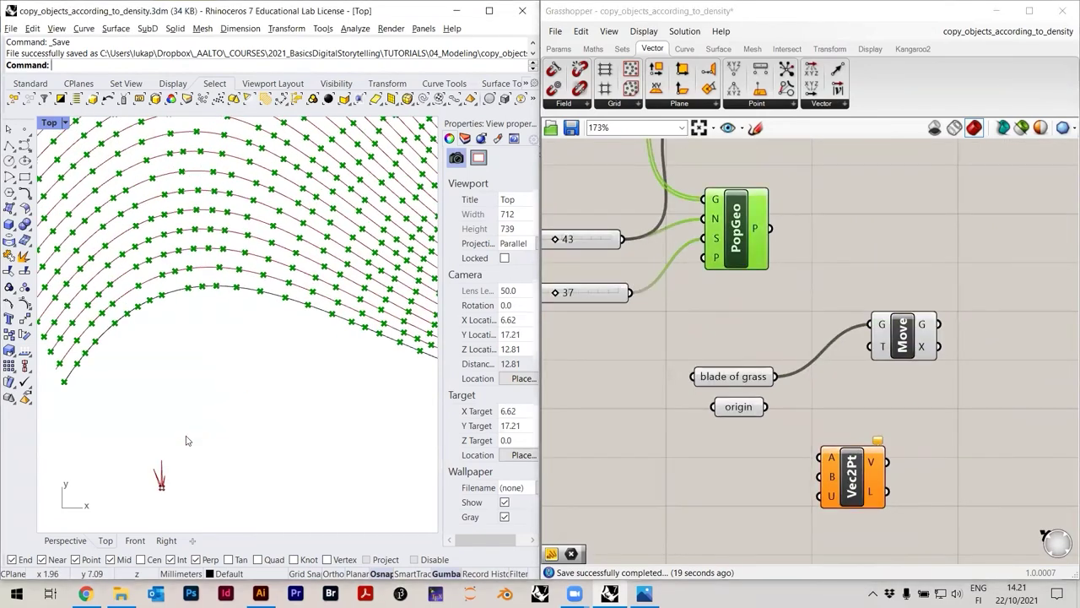
pyautogui.scroll(-6, 187, 440)
pyautogui.click(791, 258)
pyautogui.click(736, 221)
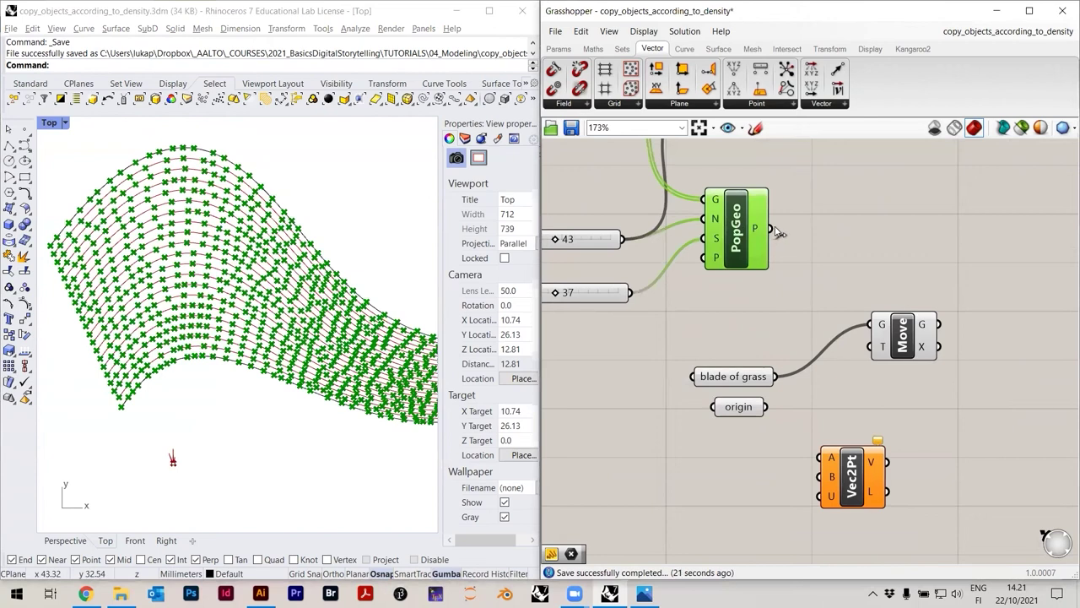
pyautogui.moveTo(842, 267); pyautogui.dragTo(821, 457)
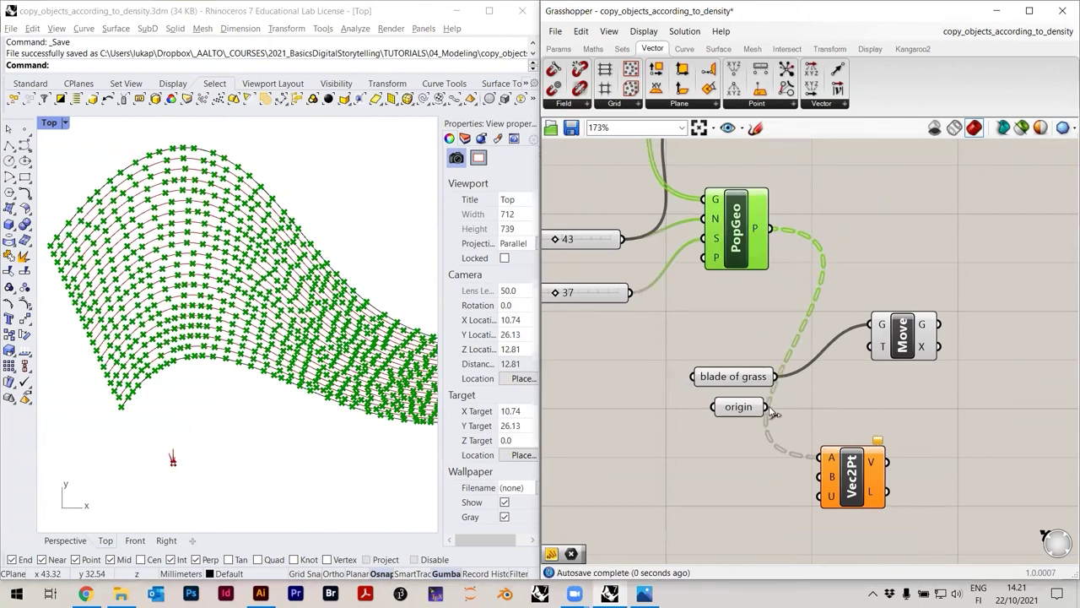
pyautogui.moveTo(793, 419); pyautogui.dragTo(820, 457)
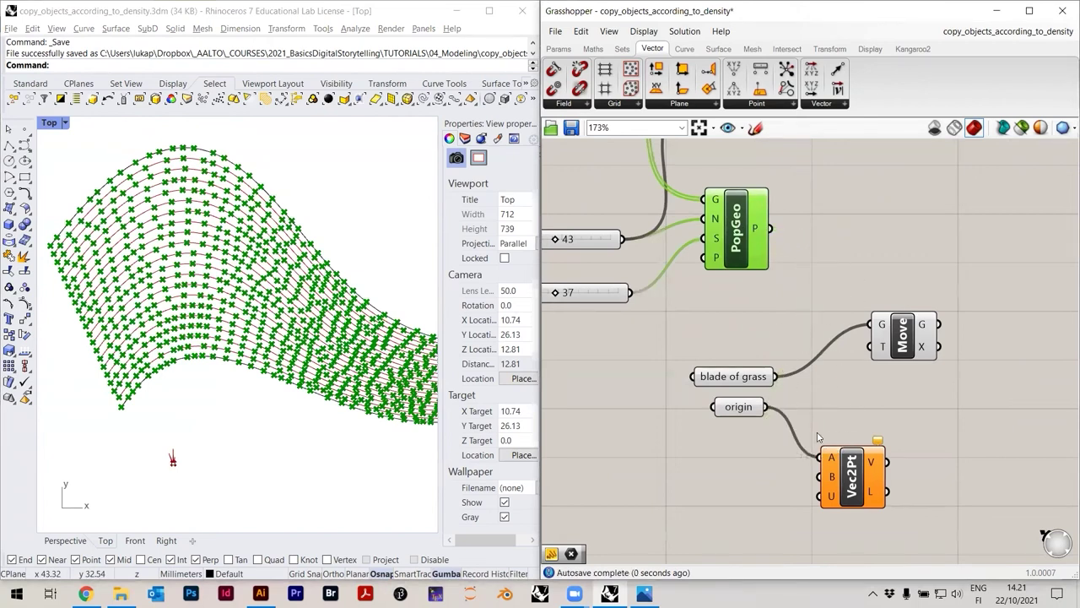
pyautogui.click(789, 226)
pyautogui.moveTo(783, 237); pyautogui.dragTo(890, 430)
pyautogui.click(864, 457)
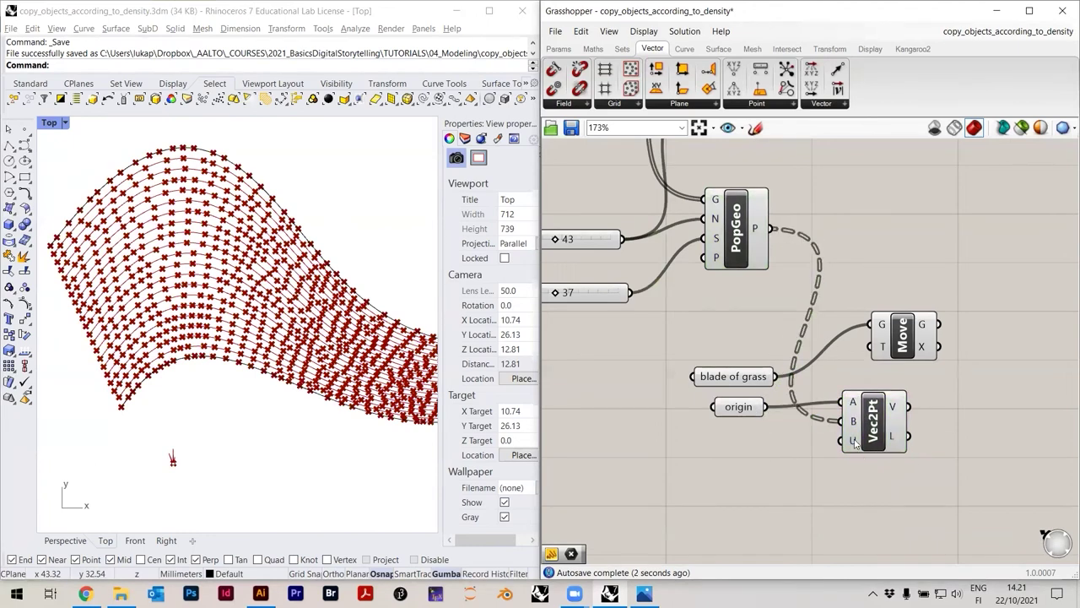
# Connect the vector output of Vector 2Pt to the T input of Move
pyautogui.moveTo(904, 349); pyautogui.dragTo(917, 332)
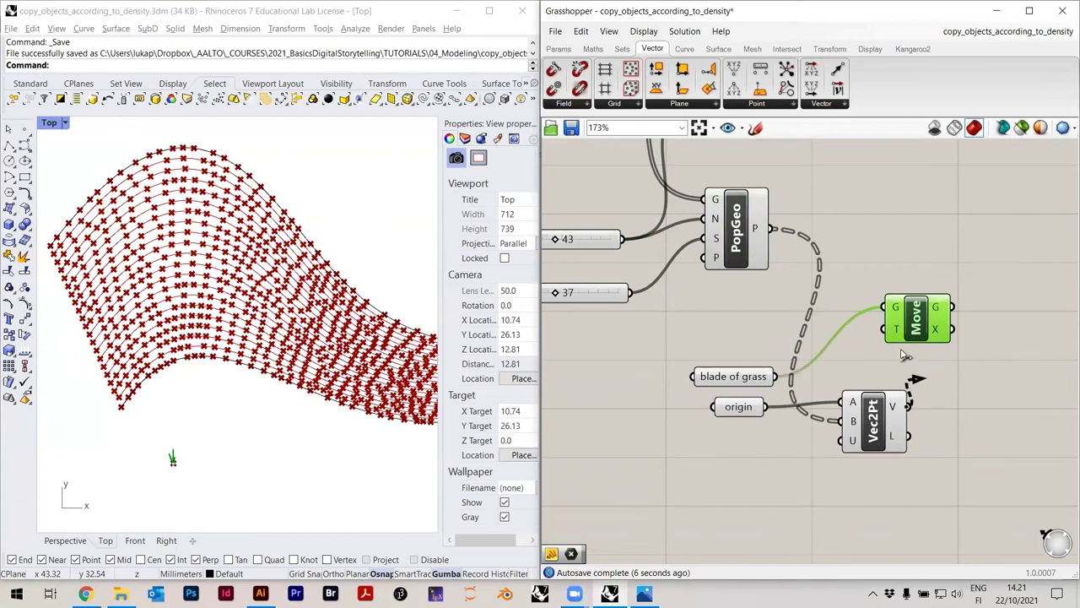
pyautogui.moveTo(904, 355); pyautogui.dragTo(896, 329)
pyautogui.click(954, 372)
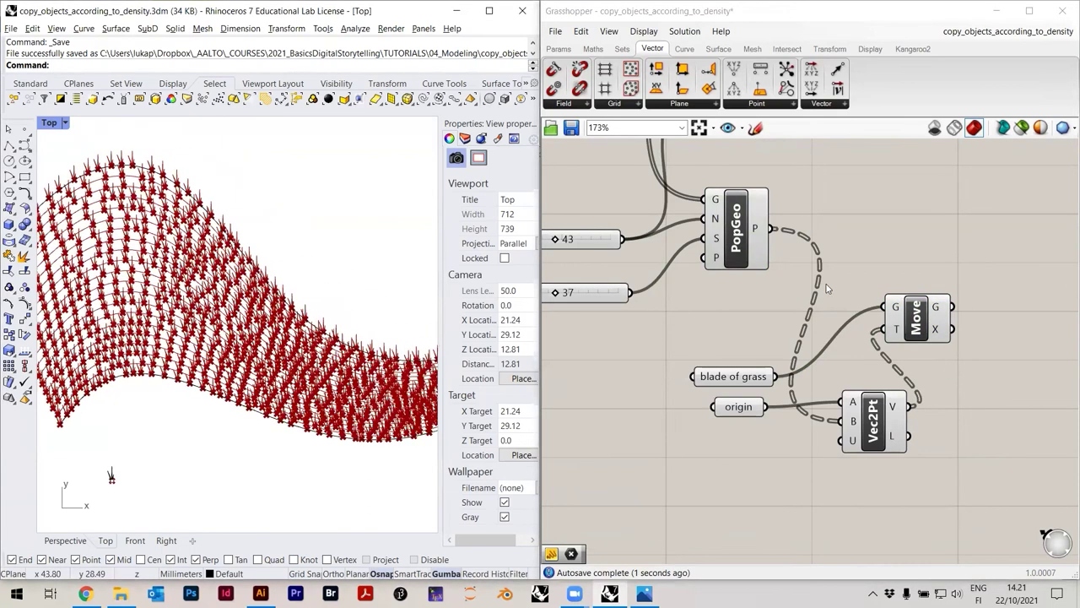
# Turn off the preview of the Populate Geometry and Tween Curve components
pyautogui.click(731, 243)
pyautogui.hotkey('ctrl', 'q')
pyautogui.click(726, 278)
pyautogui.scroll(-3, 704, 333)
pyautogui.moveTo(704, 332); pyautogui.dragTo(893, 380, button='right')
pyautogui.scroll(-2, 760, 299)
pyautogui.scroll(4, 790, 294)
pyautogui.click(923, 217)
pyautogui.hotkey('ctrl', 'q')
pyautogui.click(909, 298)
pyautogui.scroll(-3, 119, 460)
pyautogui.scroll(4, 126, 445)
pyautogui.scroll(-4, 164, 407)
pyautogui.moveTo(266, 356); pyautogui.dragTo(243, 349, button='right')
# Bake the copied grass from the Move component into Rhino with grouping enabled
pyautogui.click(731, 387)
pyautogui.scroll(-4, 731, 385)
pyautogui.scroll(4, 992, 382)
pyautogui.moveTo(924, 559); pyautogui.dragTo(876, 450, button='right')
pyautogui.click(876, 449)
pyautogui.click(839, 316)
pyautogui.moveTo(923, 331); pyautogui.dragTo(942, 313)
pyautogui.rightClick(943, 314)
pyautogui.click(954, 365)
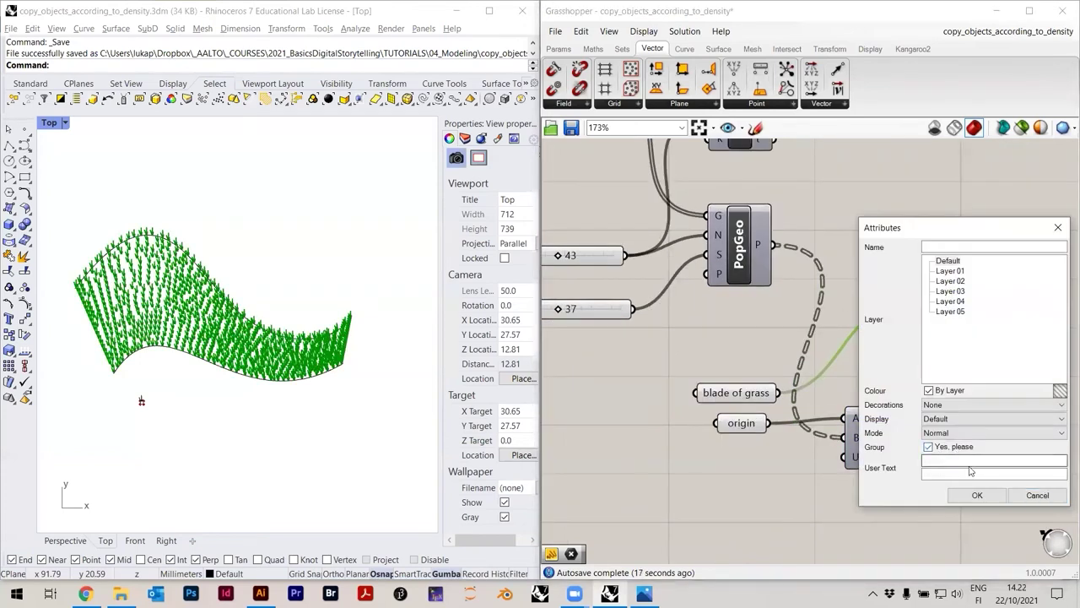
pyautogui.click(976, 495)
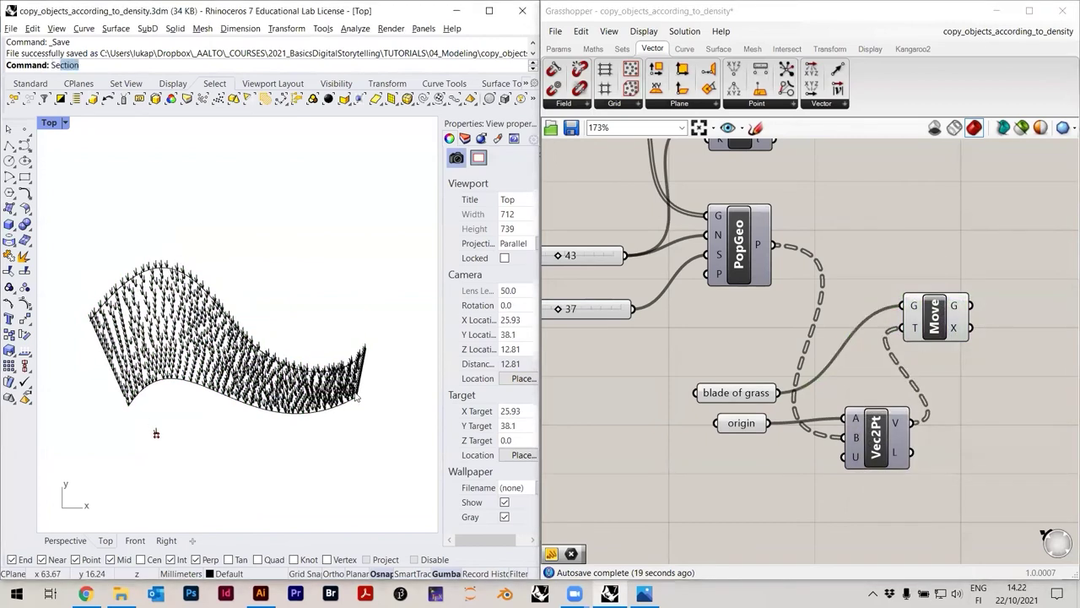
# Select the baked grass and nudge it upward in 10 mm increments, clear of the Grasshopper preview
pyautogui.press('Return')
pyautogui.hotkey('alt', 'Up')
pyautogui.hotkey('alt', 'Up')
pyautogui.hotkey('alt', 'Up')
pyautogui.hotkey('alt', 'Up')
pyautogui.hotkey('alt', 'Up')
pyautogui.hotkey('alt', 'Up')
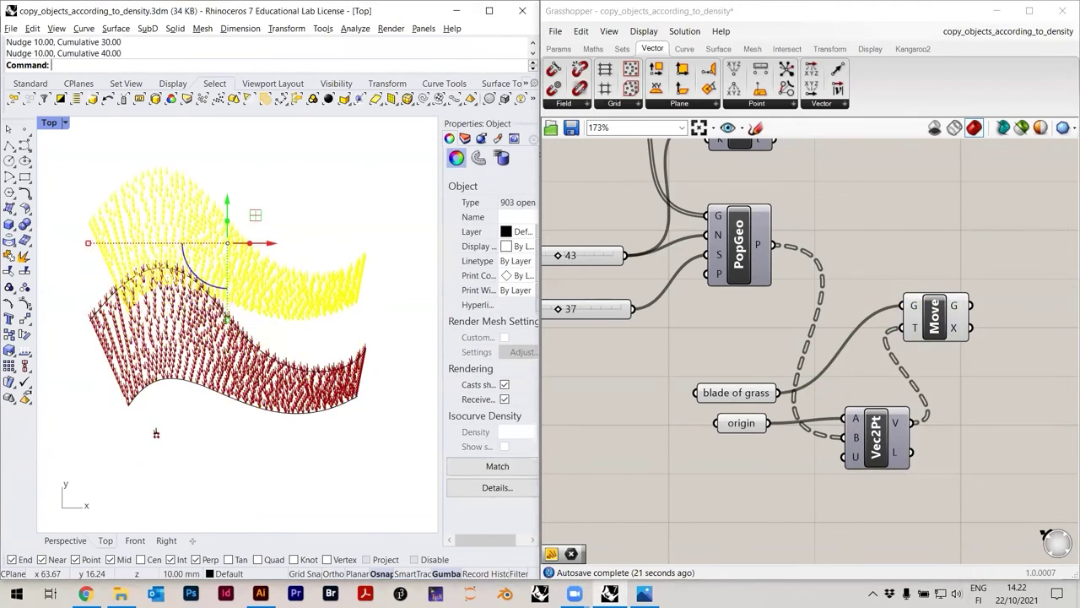
pyautogui.hotkey('alt', 'Up')
# Zoom to the baked grass and examine its blades close up and beside the Grasshopper preview
pyautogui.write('ZS')
pyautogui.press('Return')
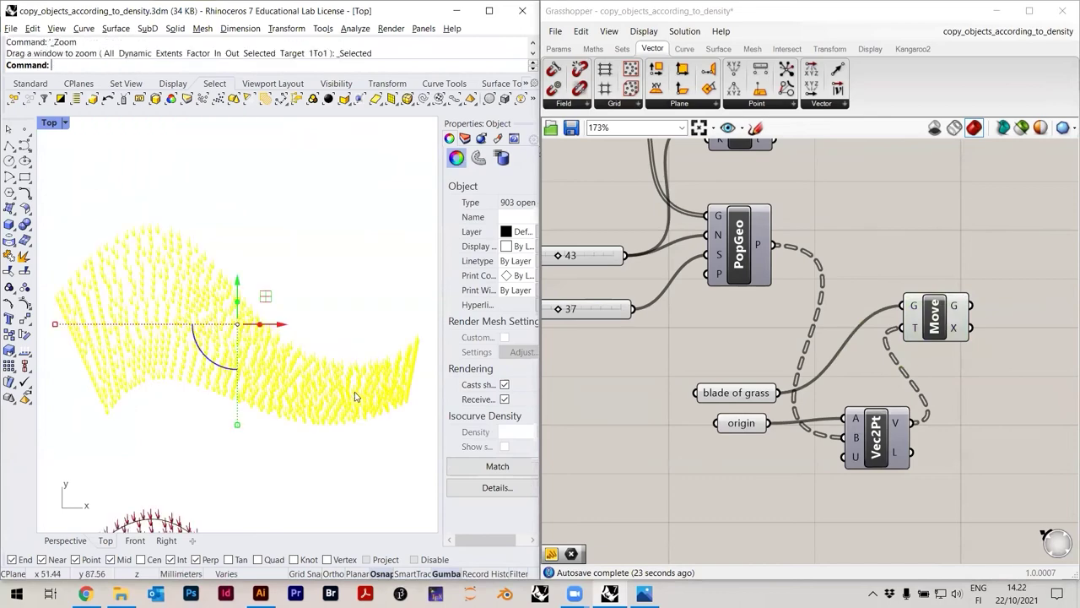
pyautogui.press('Escape')
pyautogui.scroll(5, 216, 306)
pyautogui.scroll(-10, 216, 306)
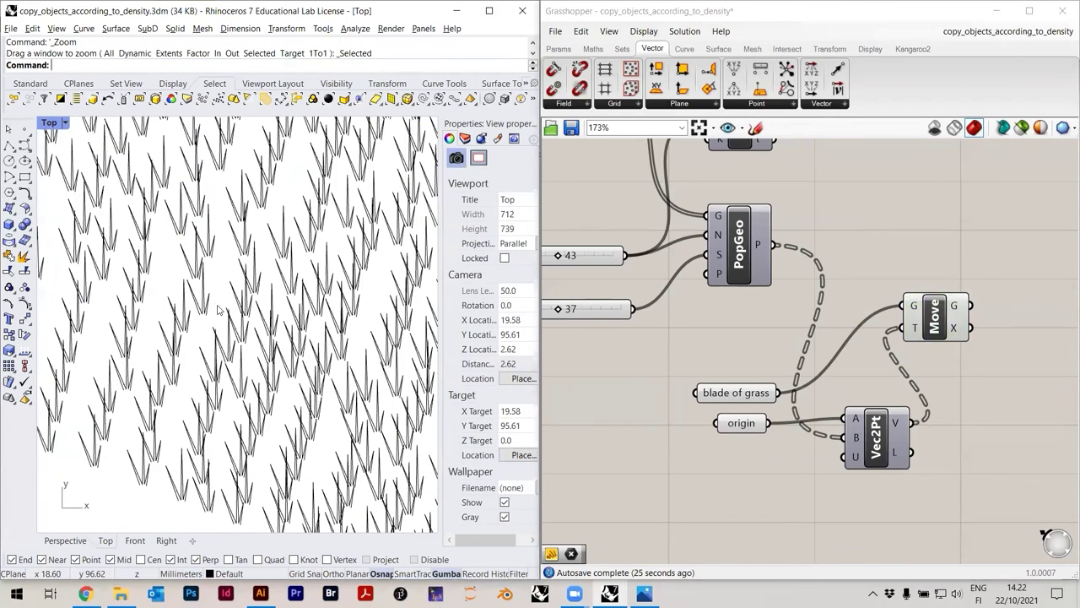
pyautogui.moveTo(208, 385); pyautogui.dragTo(239, 242, button='right')
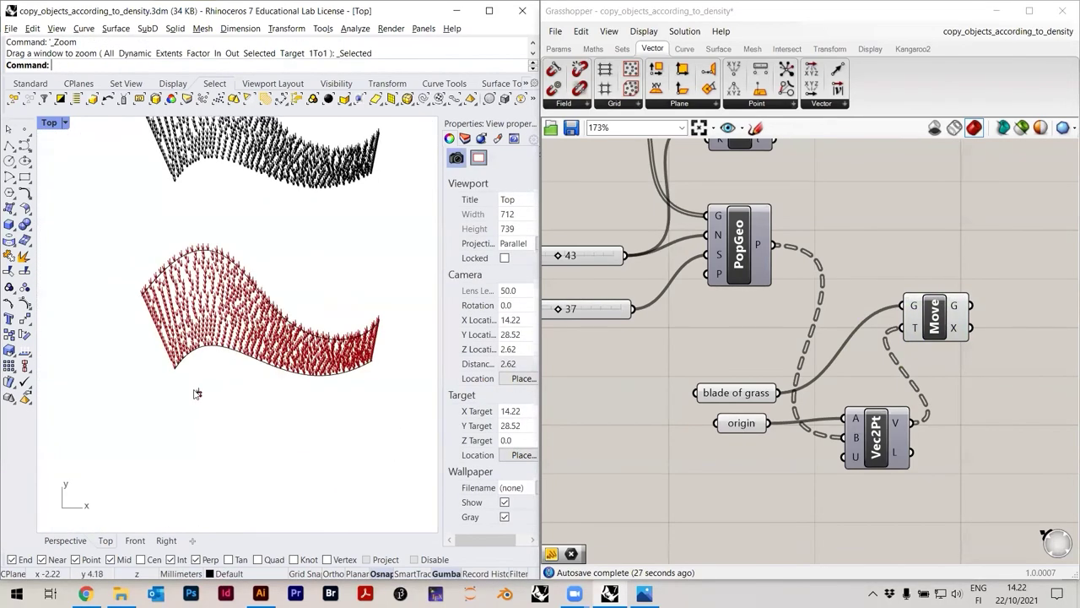
# Set the Populate Geometry Count slider to 31 and its Seed slider to 31
pyautogui.scroll(10, 197, 394)
pyautogui.scroll(-5, 202, 411)
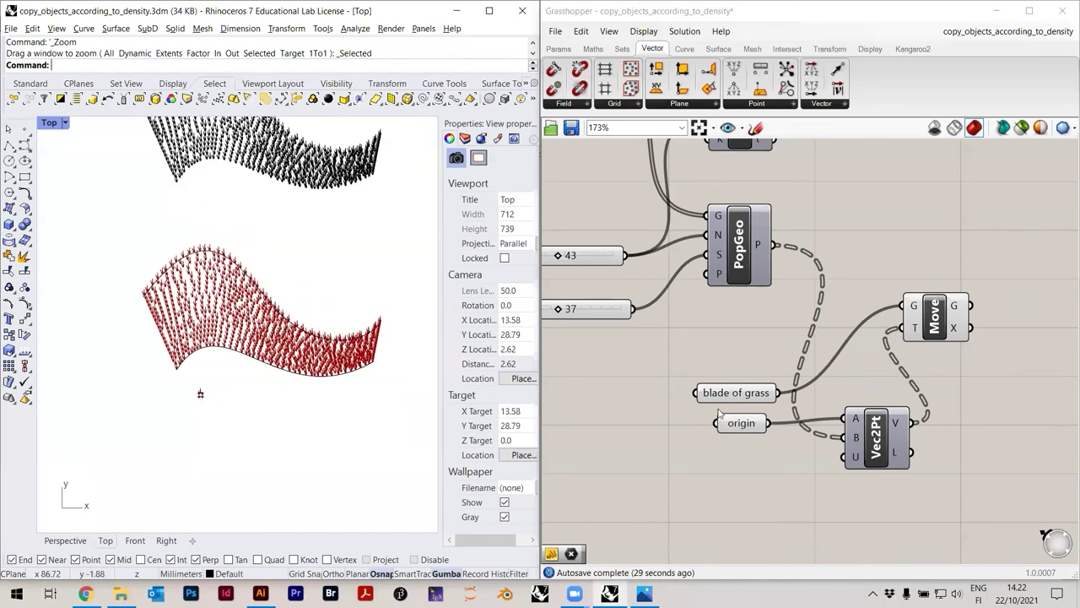
pyautogui.scroll(3, 718, 413)
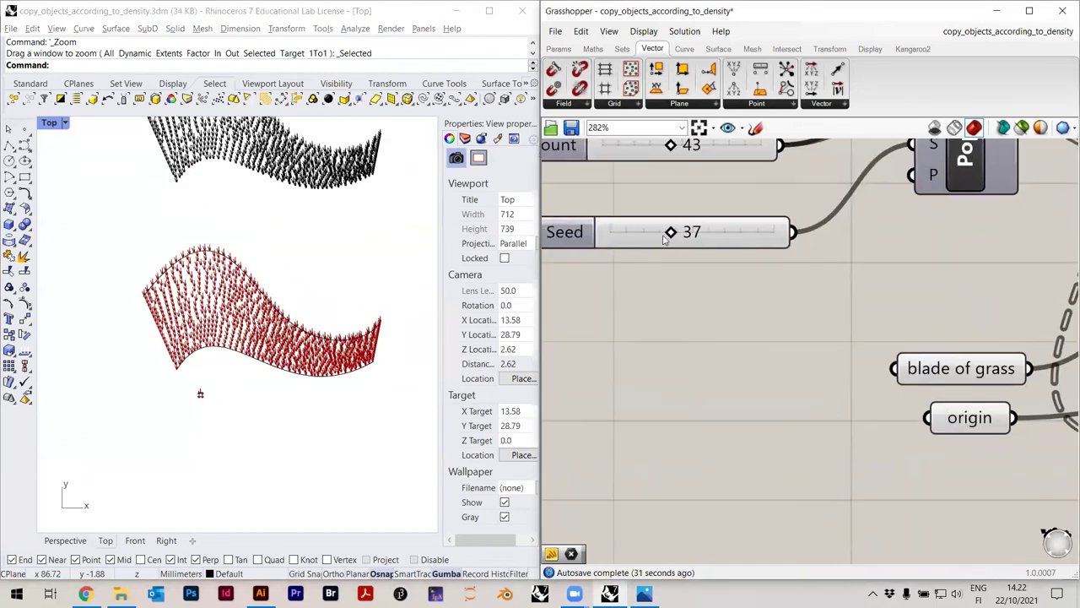
pyautogui.moveTo(673, 237); pyautogui.dragTo(659, 237)
pyautogui.moveTo(742, 271); pyautogui.dragTo(811, 338, button='right')
pyautogui.moveTo(732, 215); pyautogui.dragTo(721, 217)
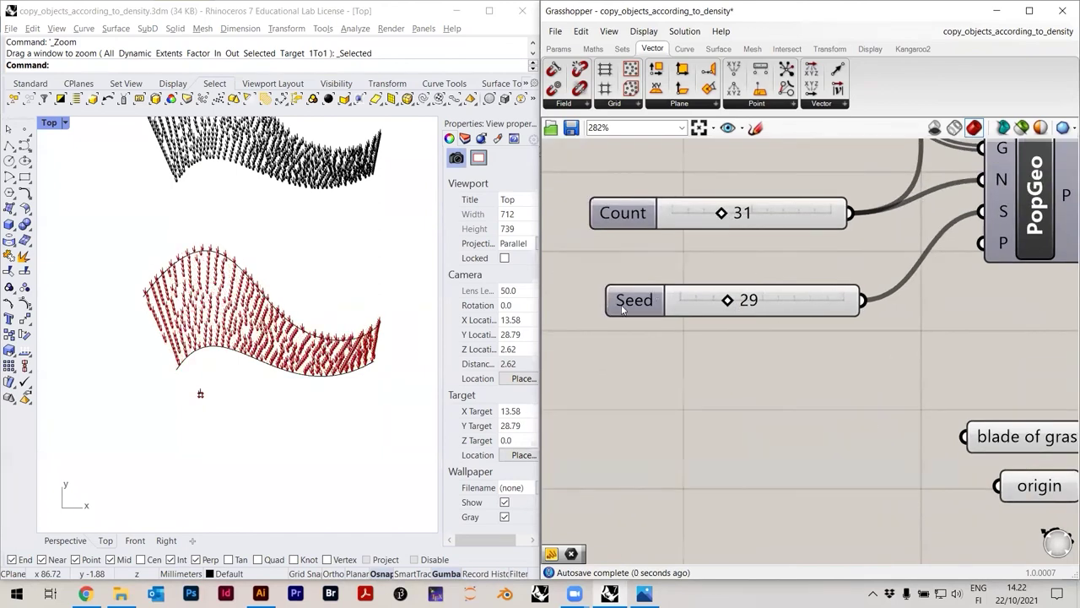
pyautogui.moveTo(739, 306); pyautogui.dragTo(743, 306)
# Scale the source grass polyline in Rhino down to a smaller size about its origin point, using two reference points
pyautogui.scroll(8, 212, 379)
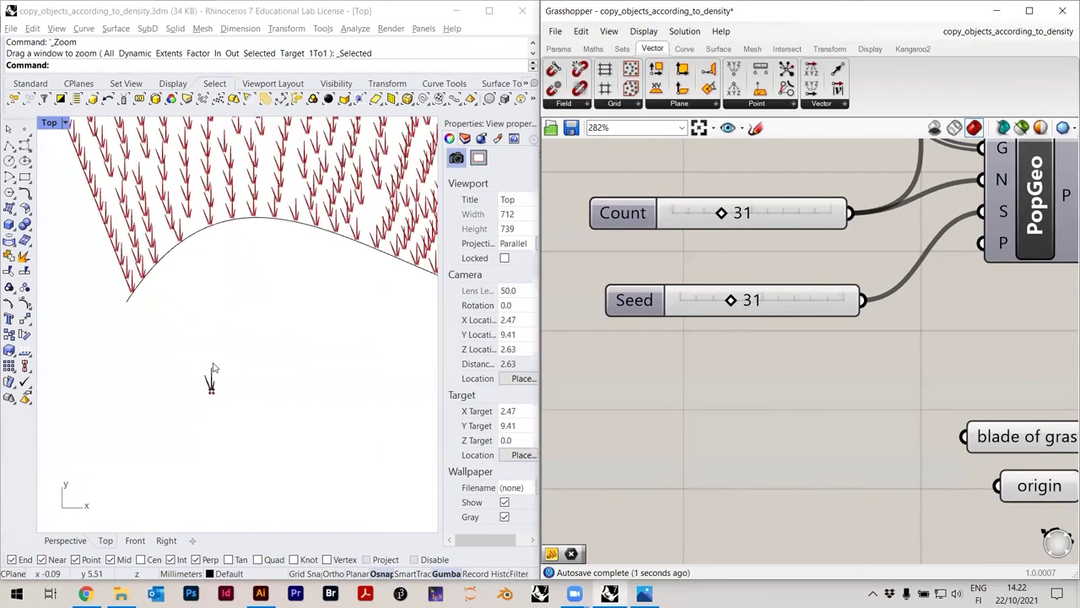
pyautogui.click(215, 412)
pyautogui.scroll(4, 227, 430)
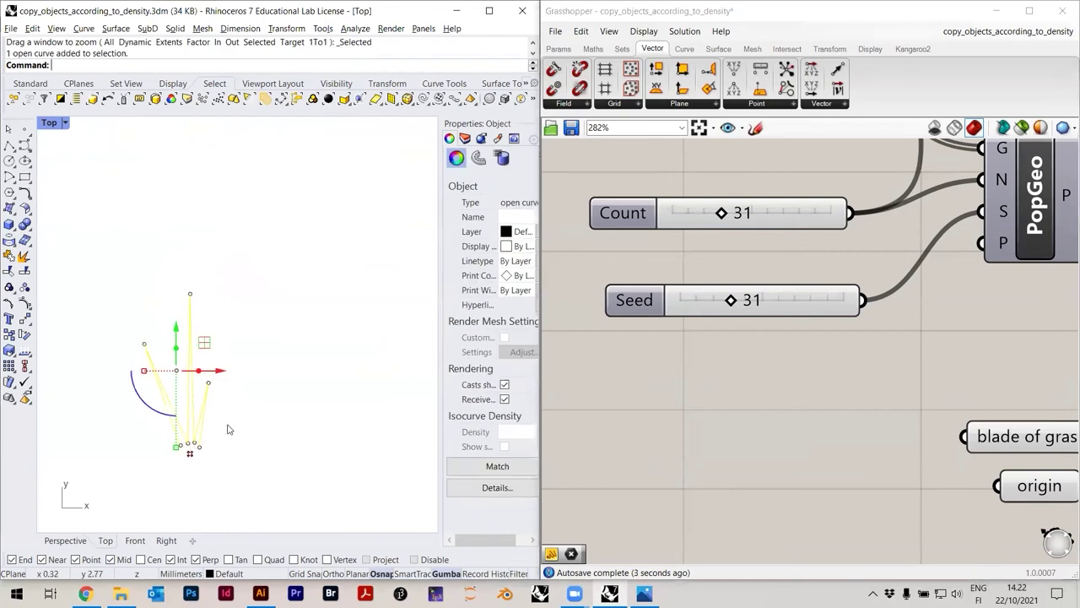
pyautogui.write('Scale')
pyautogui.press('Return')
pyautogui.click(190, 454)
pyautogui.scroll(4, 197, 351)
pyautogui.click(228, 278)
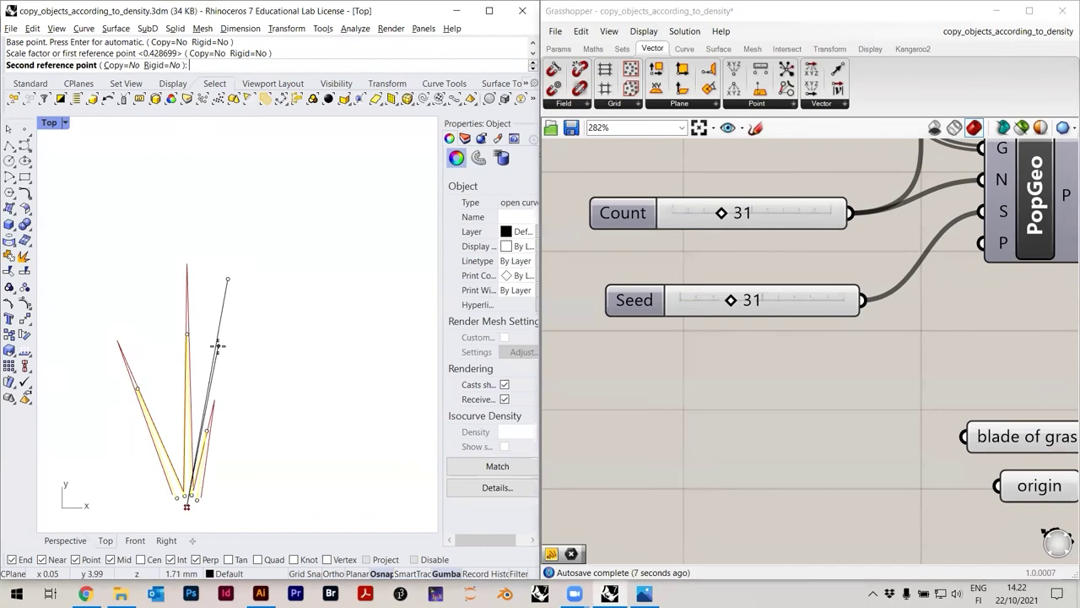
pyautogui.click(218, 346)
pyautogui.click(241, 351)
pyautogui.scroll(-8, 279, 363)
pyautogui.click(597, 396)
pyautogui.scroll(-4, 172, 337)
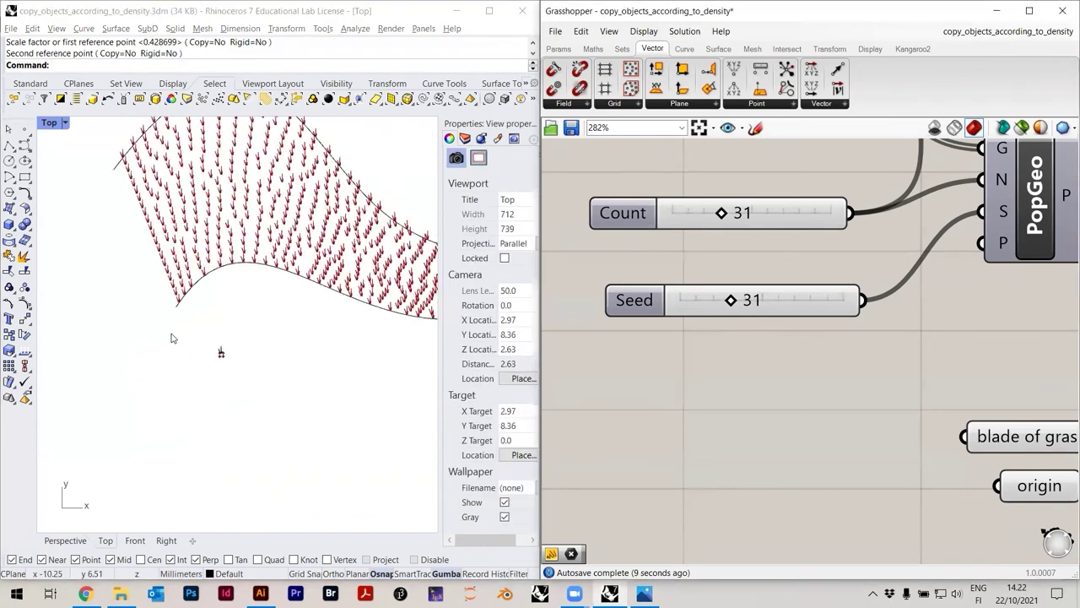
# Set the Grasshopper Count slider to 55 and the Seed slider to 35
pyautogui.scroll(3, 672, 298)
pyautogui.moveTo(684, 202); pyautogui.dragTo(735, 226)
pyautogui.moveTo(691, 322); pyautogui.dragTo(700, 323)
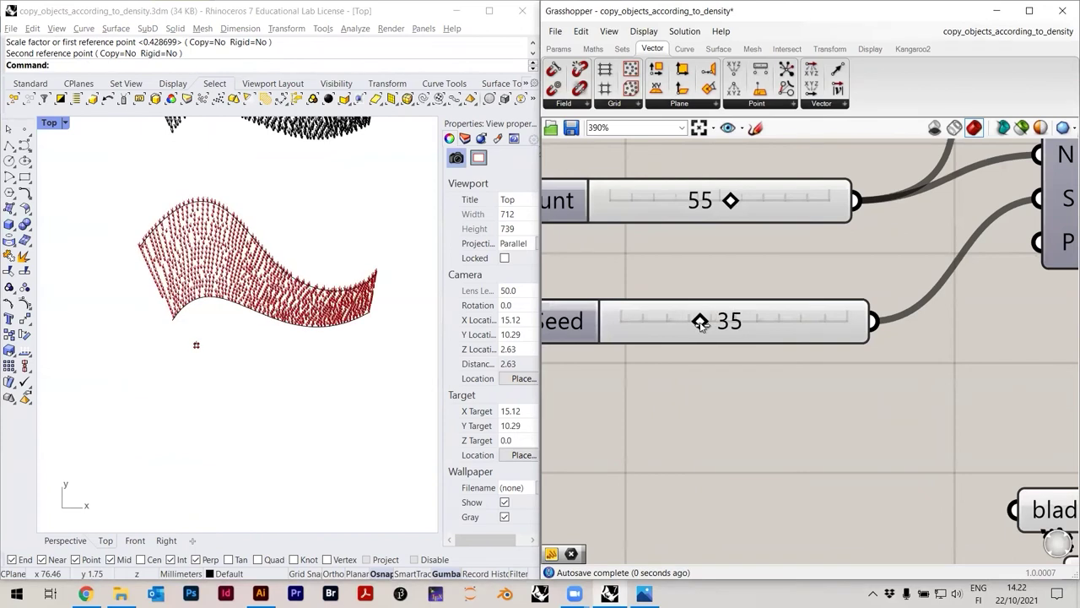
# Bake the scaled-down grass copies from the Move component onto the Default layer
pyautogui.scroll(-5, 724, 390)
pyautogui.scroll(2, 843, 341)
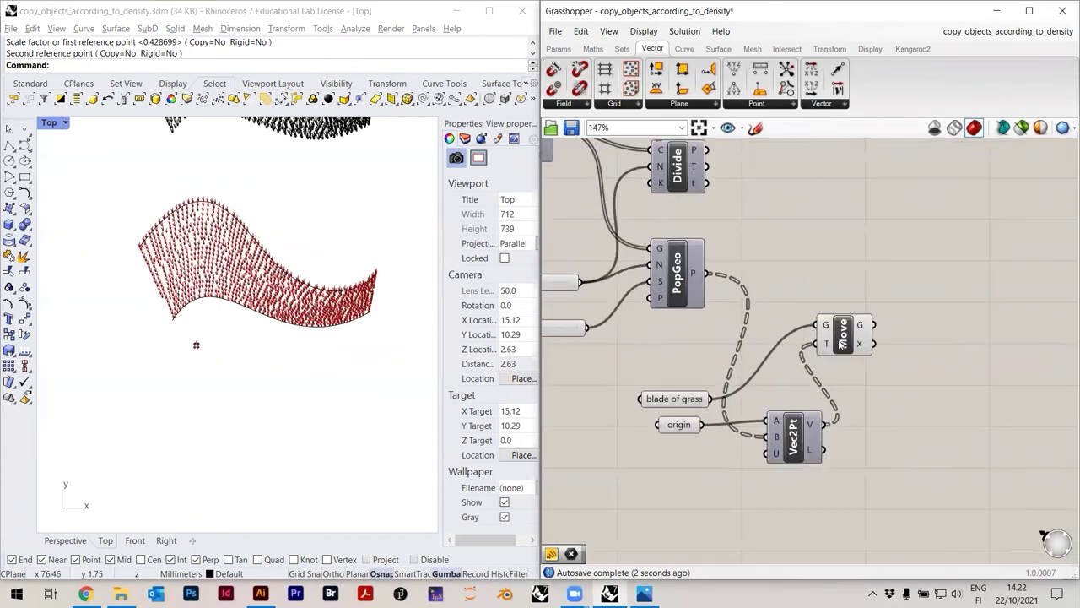
pyautogui.click(842, 341)
pyautogui.rightClick(843, 341)
pyautogui.click(889, 393)
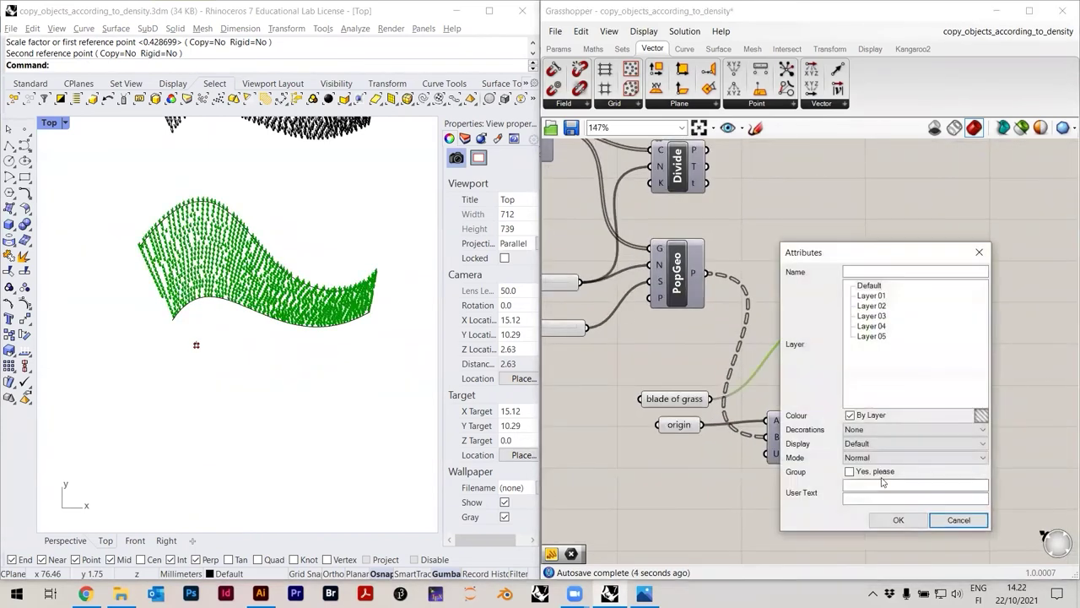
pyautogui.click(890, 514)
pyautogui.click(926, 412)
# Select the newly baked grass and nudge it upward 70 mm in 10 mm increments, clear of the preview
pyautogui.moveTo(265, 284); pyautogui.dragTo(269, 353, button='right')
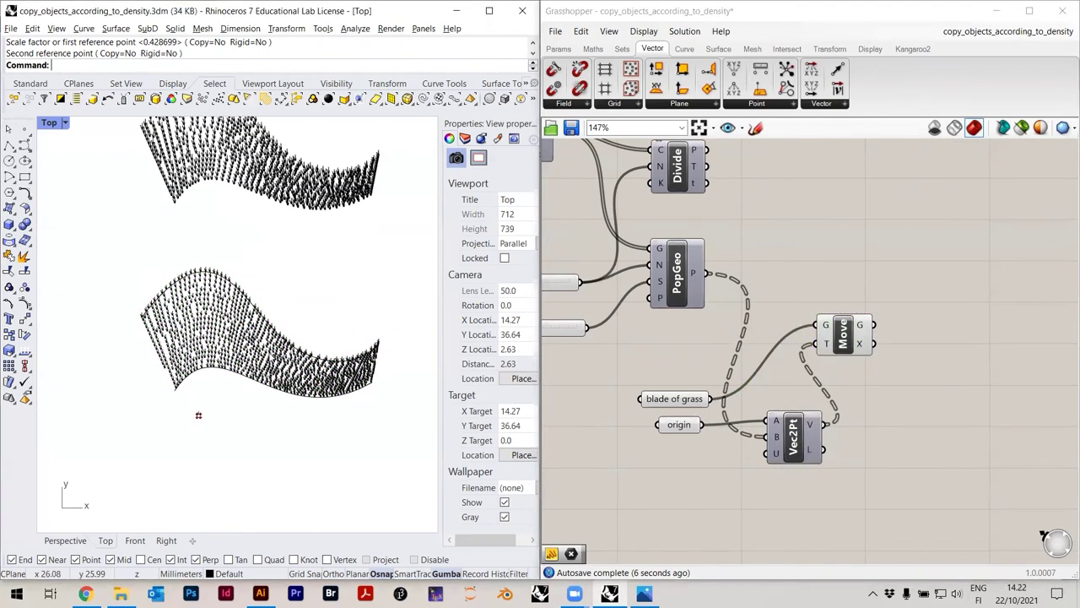
pyautogui.press('Return')
pyautogui.hotkey('alt', 'Up')
pyautogui.hotkey('alt', 'Up')
pyautogui.hotkey('alt', 'Up')
pyautogui.hotkey('alt', 'Up')
pyautogui.hotkey('alt', 'Up')
pyautogui.hotkey('alt', 'Up')
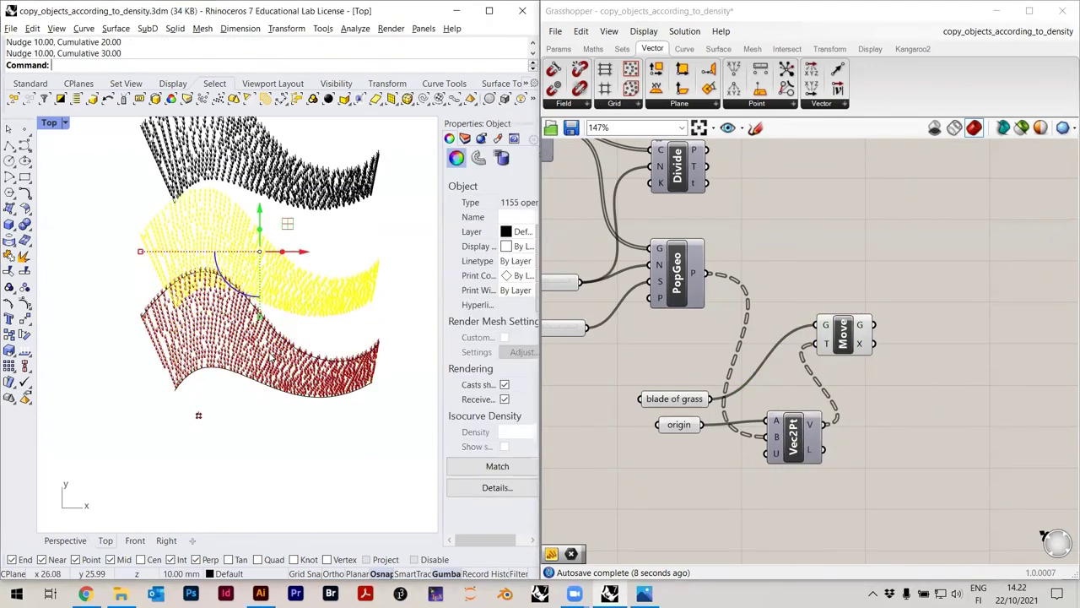
pyautogui.hotkey('alt', 'Up')
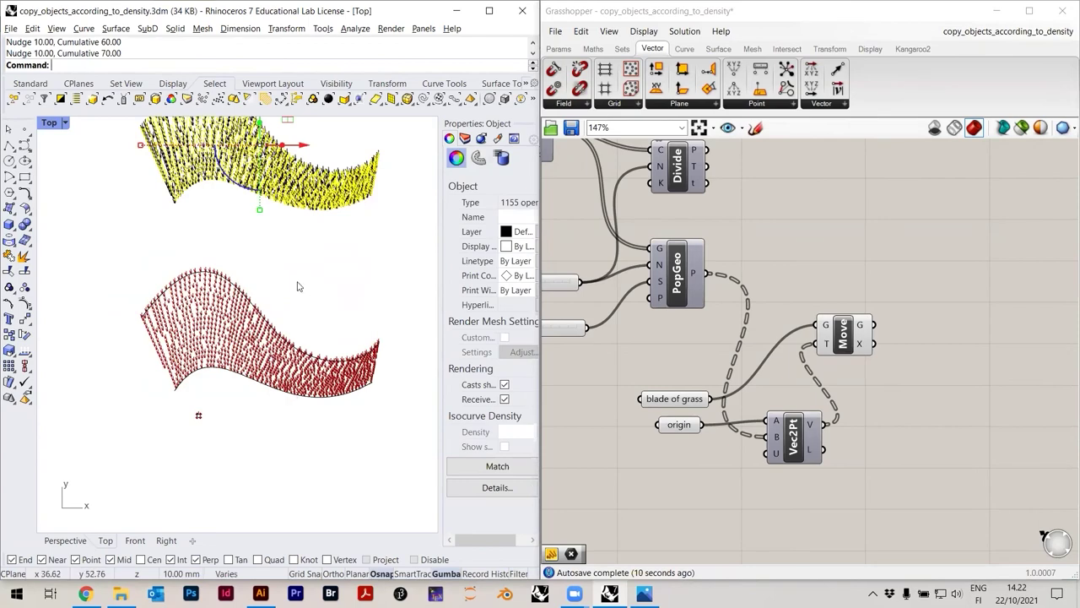
pyautogui.press('Escape')
# Zoom in and out on the baked grass fields and examine the size and density of the smaller blades
pyautogui.scroll(10, 236, 299)
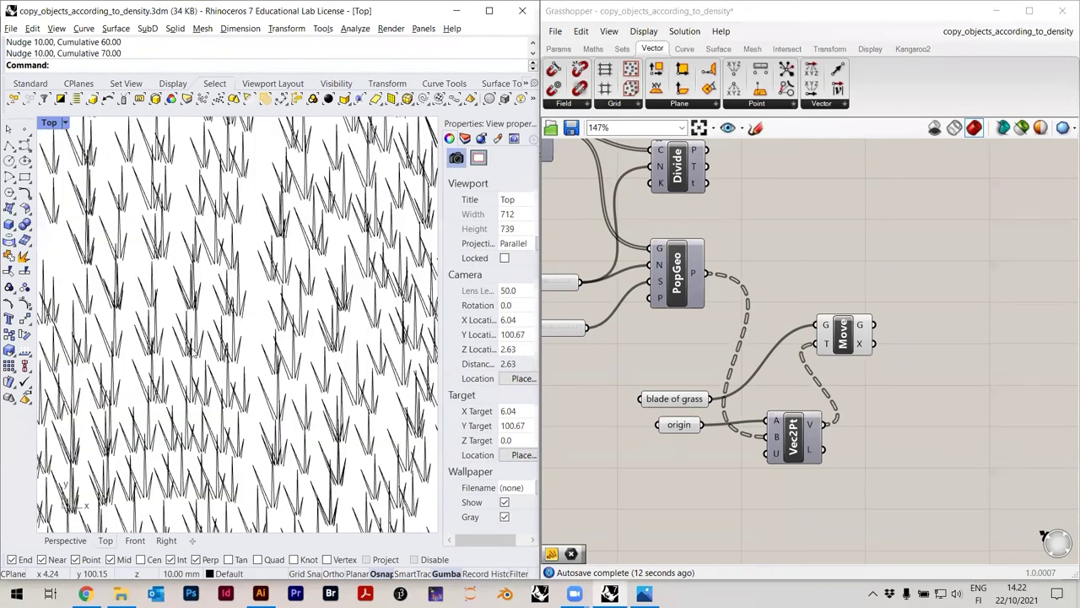
pyautogui.scroll(-10, 198, 332)
pyautogui.scroll(9, 317, 358)
pyautogui.scroll(-8, 251, 442)
pyautogui.scroll(8, 291, 380)
pyautogui.scroll(-5, 187, 333)
pyautogui.scroll(8, 338, 345)
pyautogui.scroll(-5, 251, 402)
# Copy the source grass and its origin point to the side, and delete the copied grass, keeping only the copied point
pyautogui.scroll(10, 250, 401)
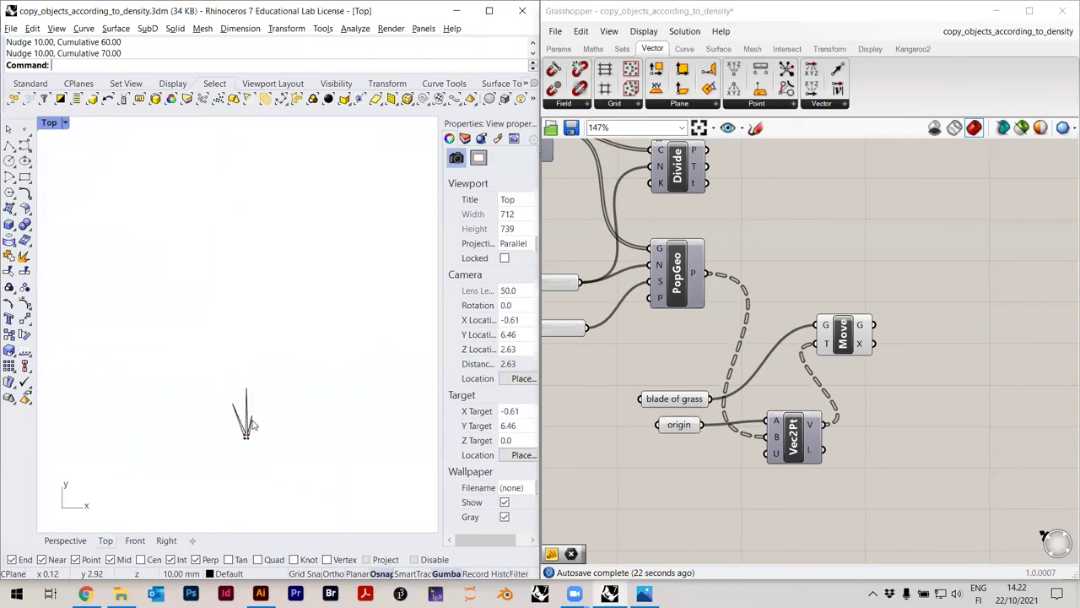
pyautogui.scroll(4, 268, 448)
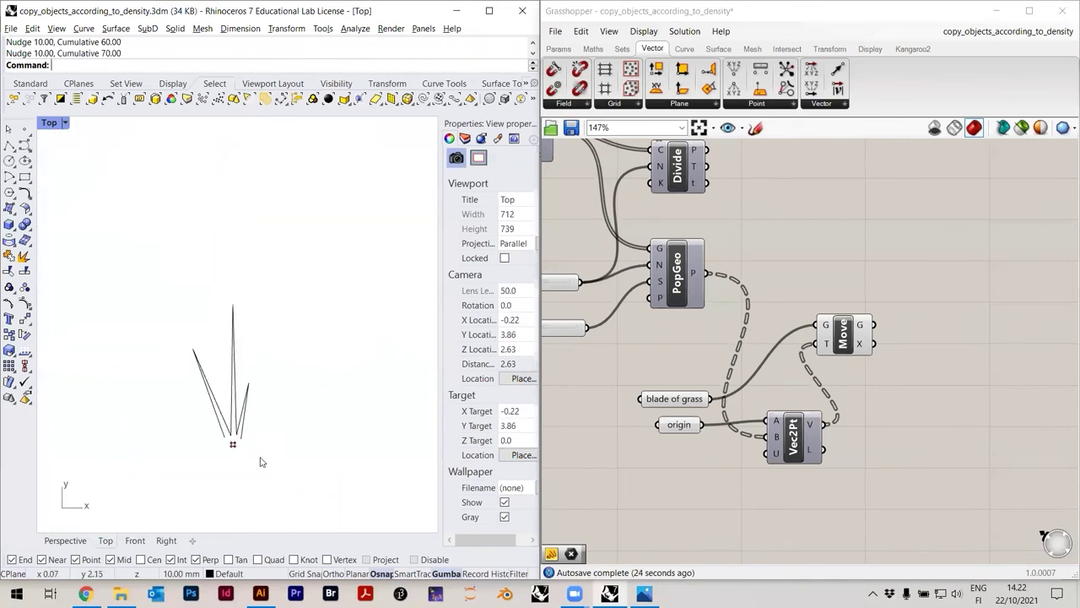
pyautogui.moveTo(260, 462); pyautogui.dragTo(200, 424)
pyautogui.hotkey('ctrl', 'c')
pyautogui.hotkey('ctrl', 'v')
pyautogui.moveTo(251, 380); pyautogui.dragTo(322, 348)
pyautogui.press('Delete')
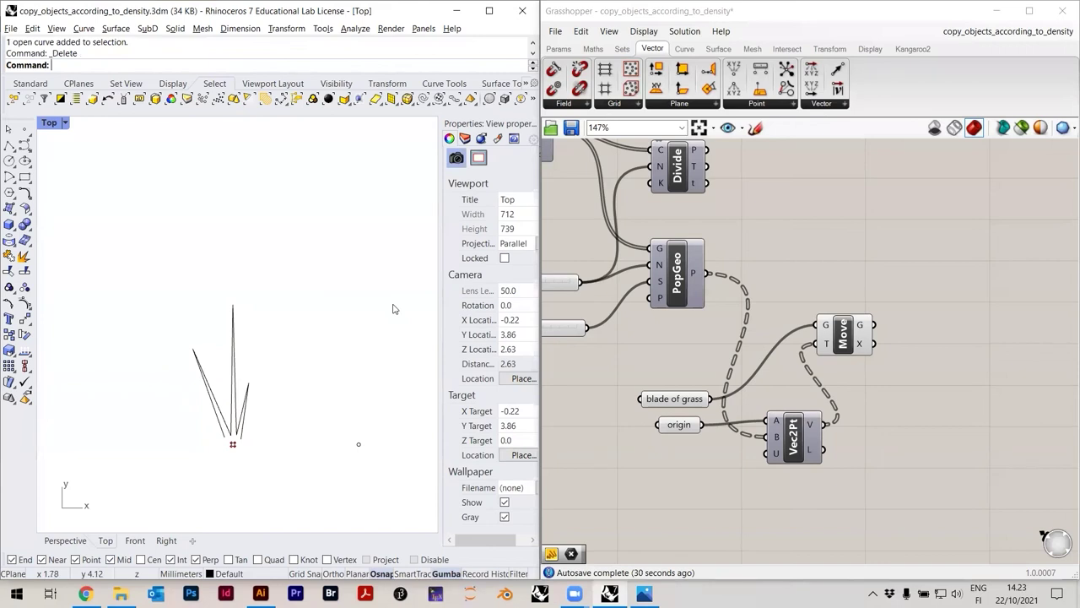
# Draw a single slanted line rising from just above the copied origin point
pyautogui.press('Return')
pyautogui.scroll(3, 376, 426)
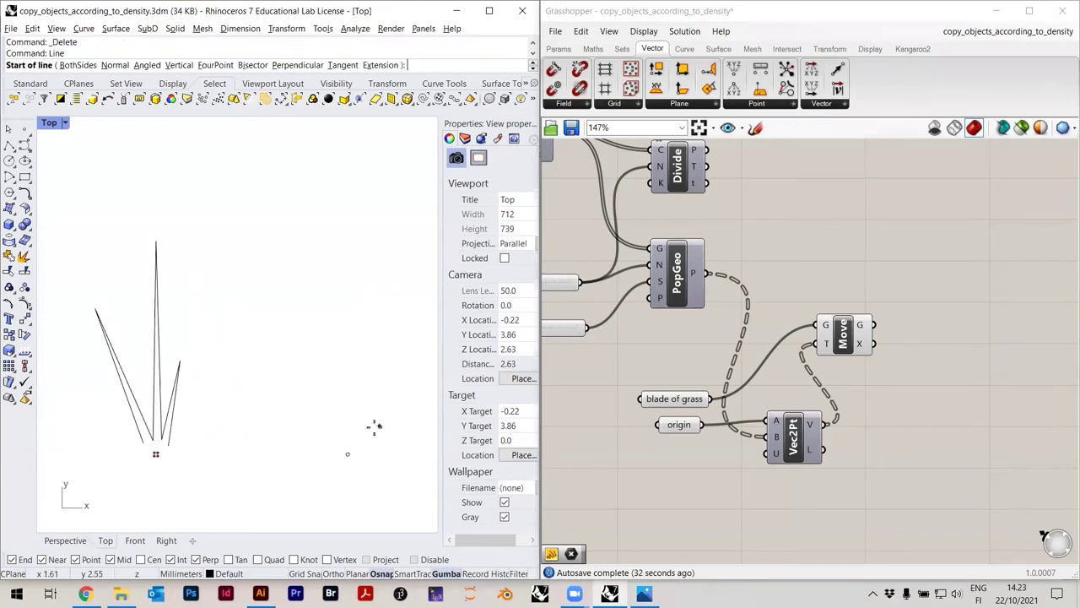
pyautogui.click(348, 430)
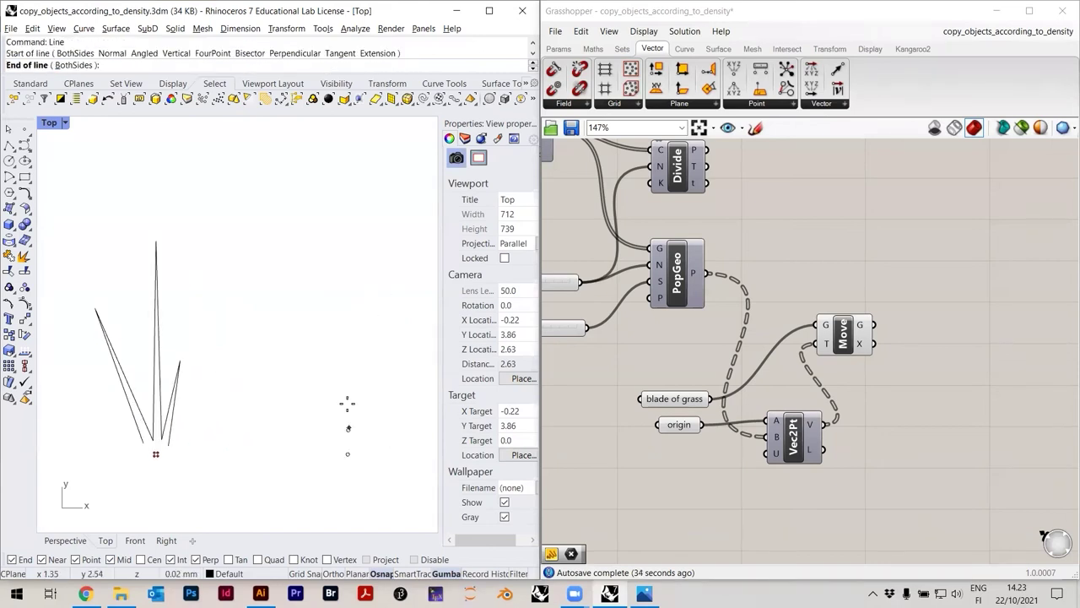
pyautogui.click(318, 307)
pyautogui.scroll(-4, 347, 287)
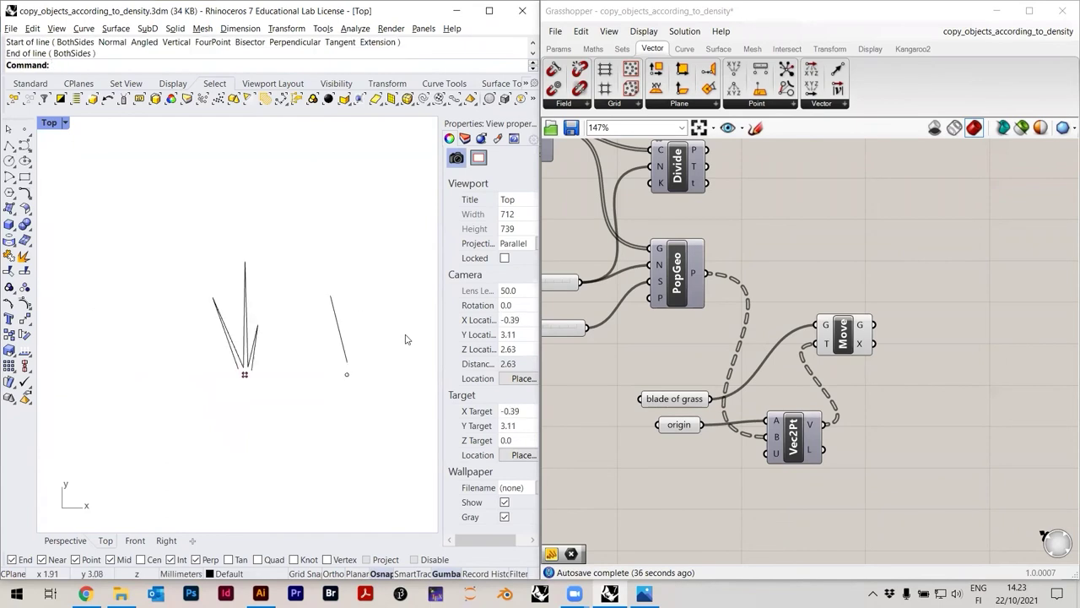
# Reference the new slanted line in the blade of grass parameter and the copied point in the origin parameter
pyautogui.click(667, 401)
pyautogui.rightClick(666, 401)
pyautogui.click(692, 475)
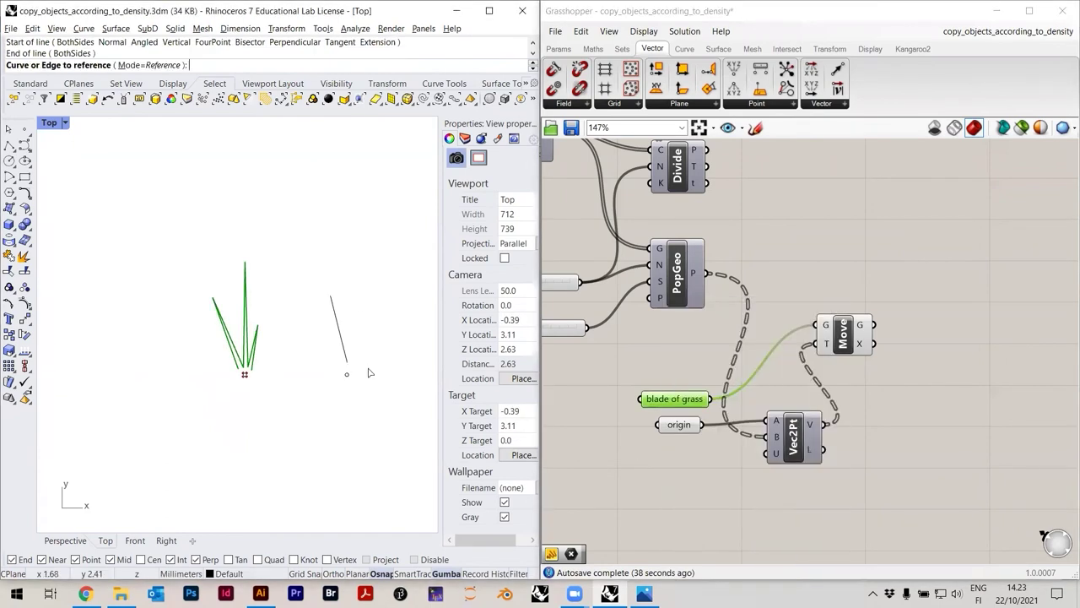
pyautogui.click(341, 341)
pyautogui.click(680, 426)
pyautogui.rightClick(680, 427)
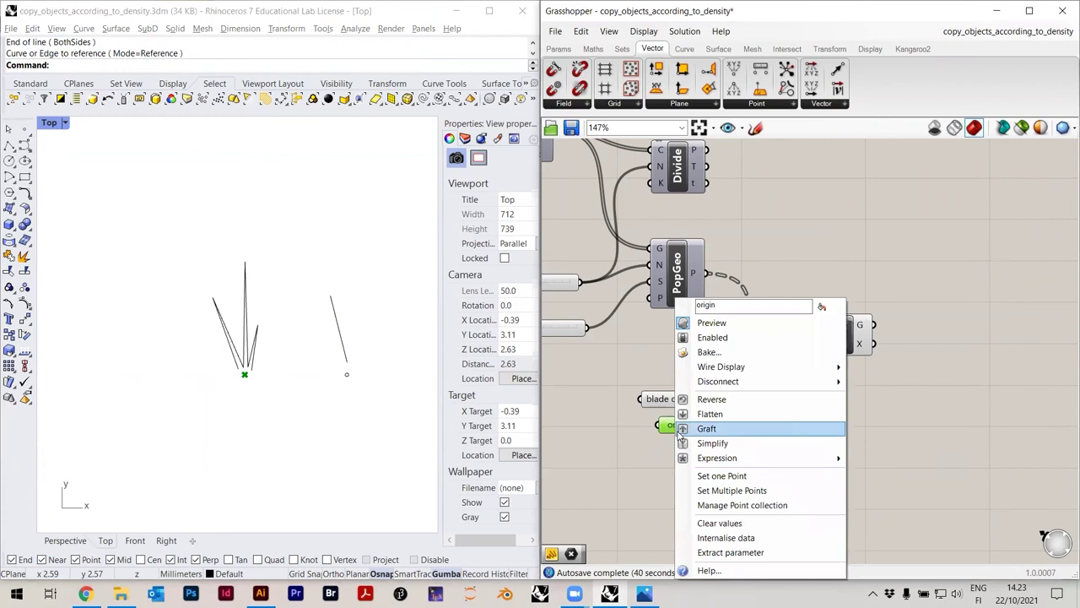
pyautogui.click(714, 476)
pyautogui.click(347, 374)
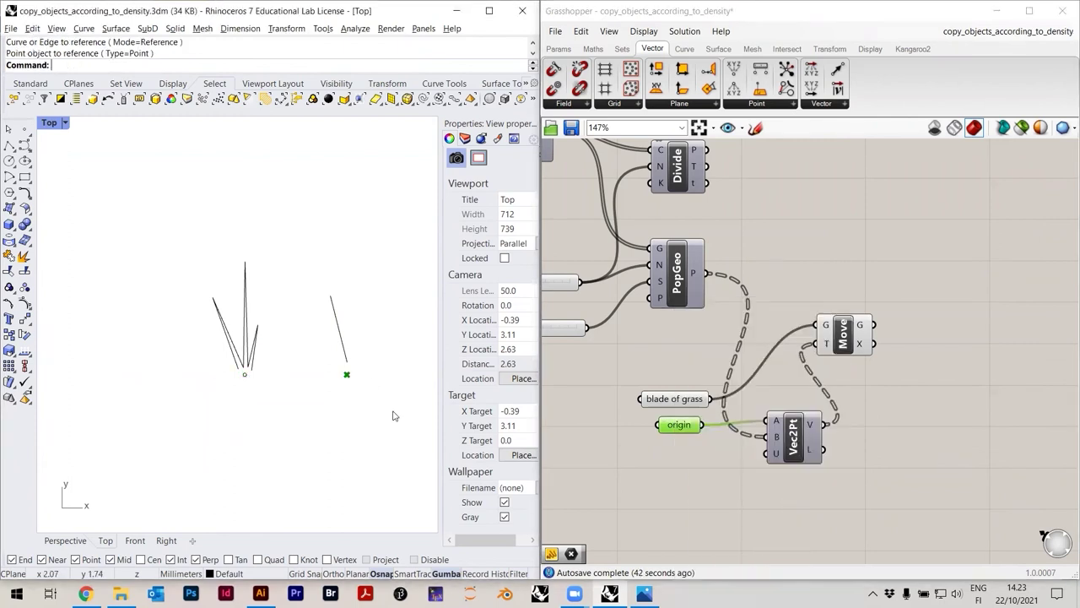
# Raise the Populate Geometry Count to 100 and set the Seed to 47
pyautogui.scroll(-3, 754, 413)
pyautogui.scroll(-15, 258, 342)
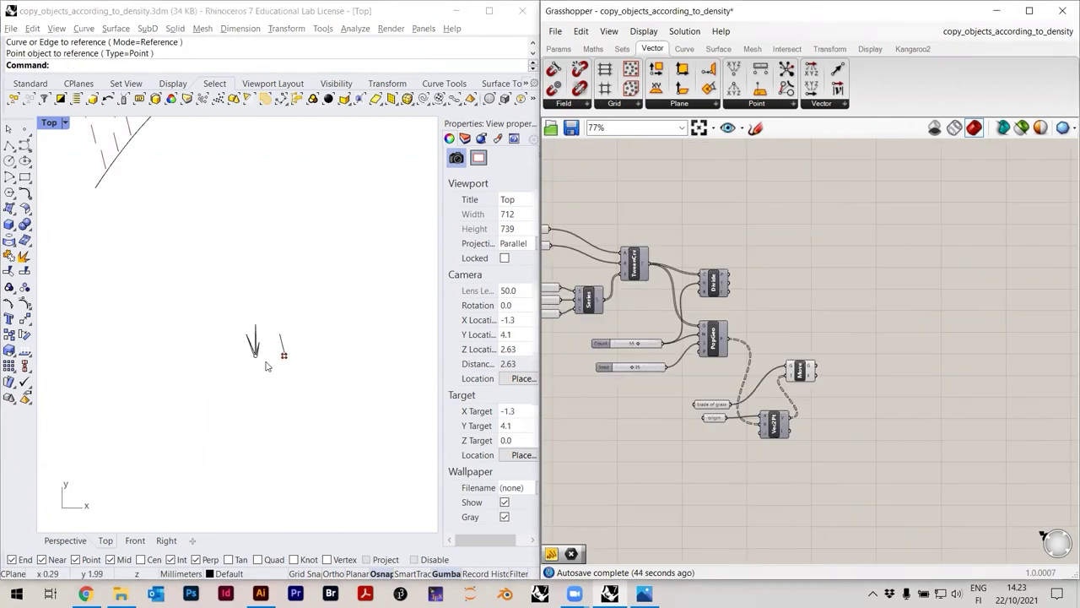
pyautogui.moveTo(270, 319); pyautogui.dragTo(213, 351, button='right')
pyautogui.moveTo(674, 415); pyautogui.dragTo(758, 421, button='right')
pyautogui.scroll(4, 723, 385)
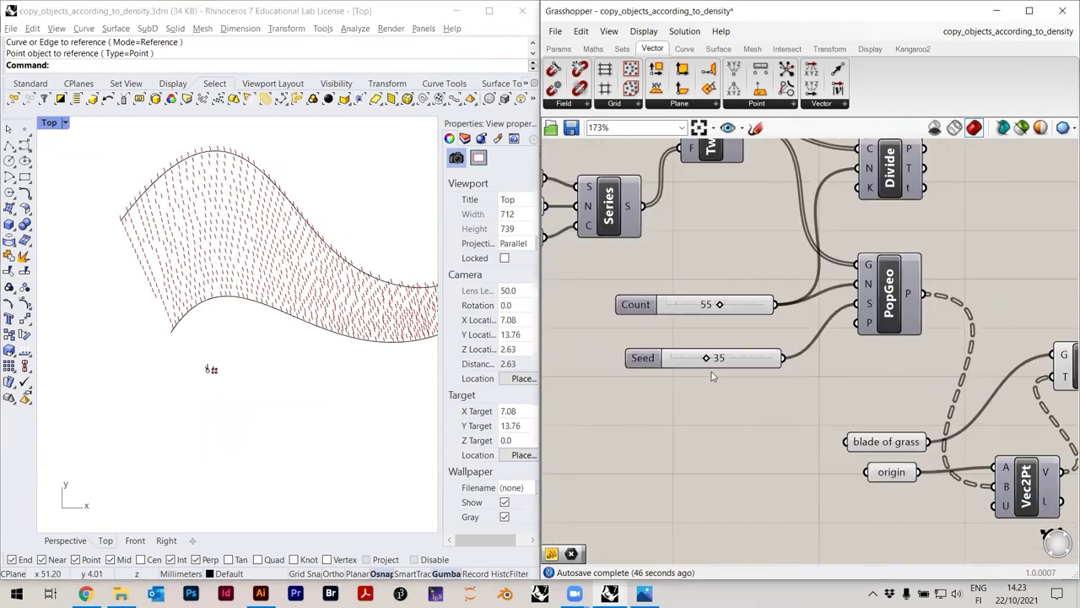
pyautogui.moveTo(720, 292); pyautogui.dragTo(749, 293)
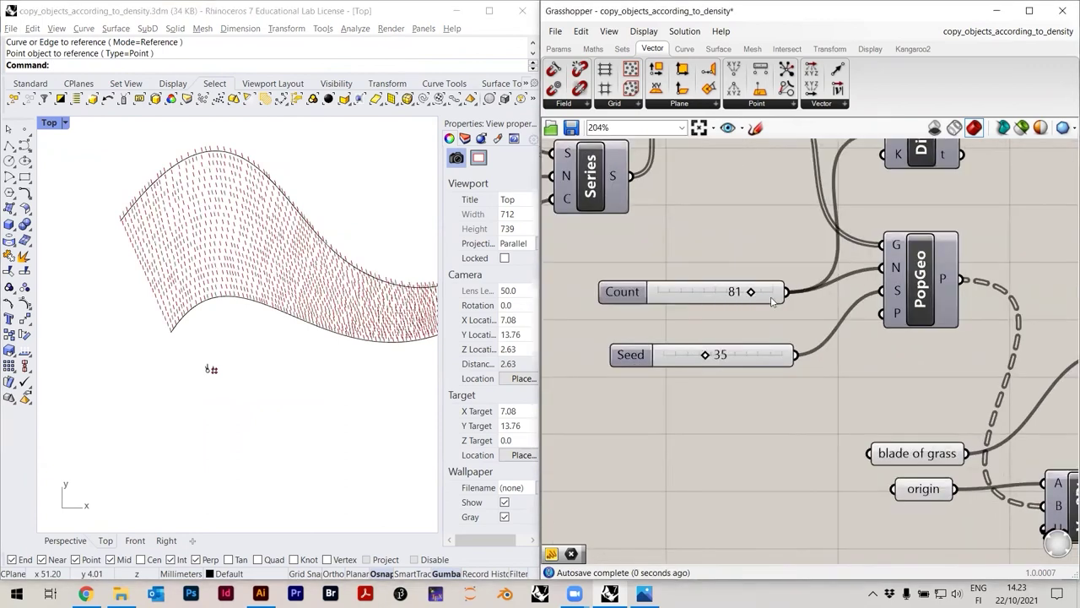
pyautogui.doubleClick(771, 299)
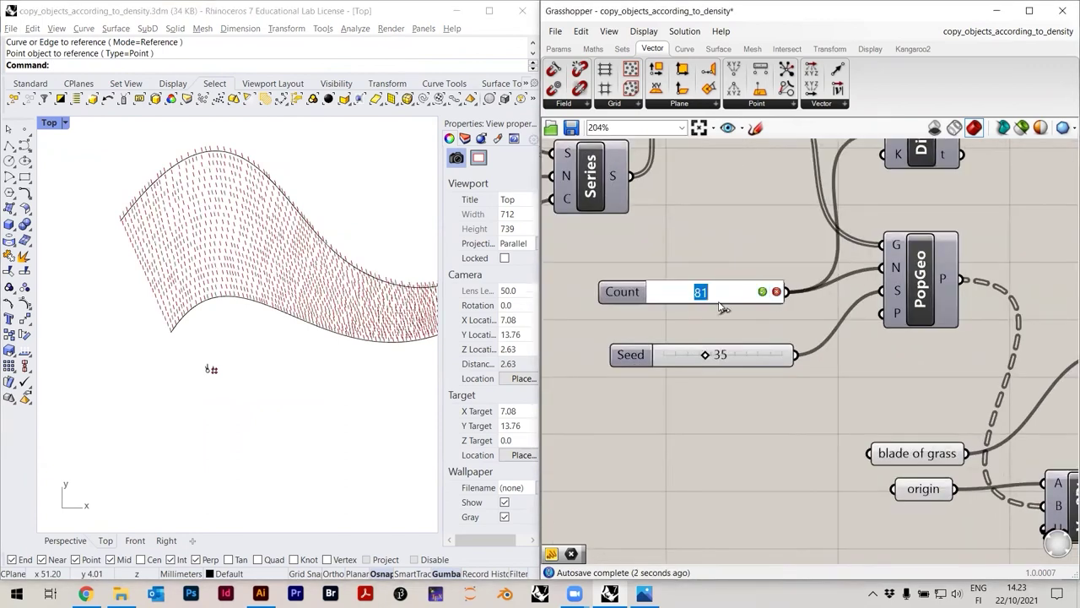
pyautogui.write('100')
pyautogui.press('Return')
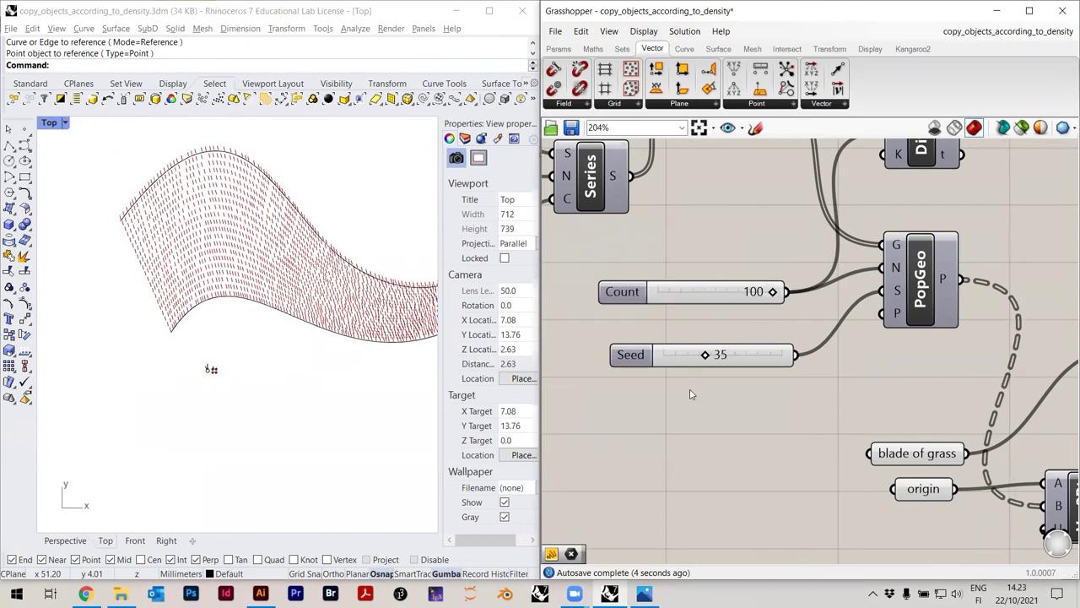
pyautogui.scroll(5, 329, 346)
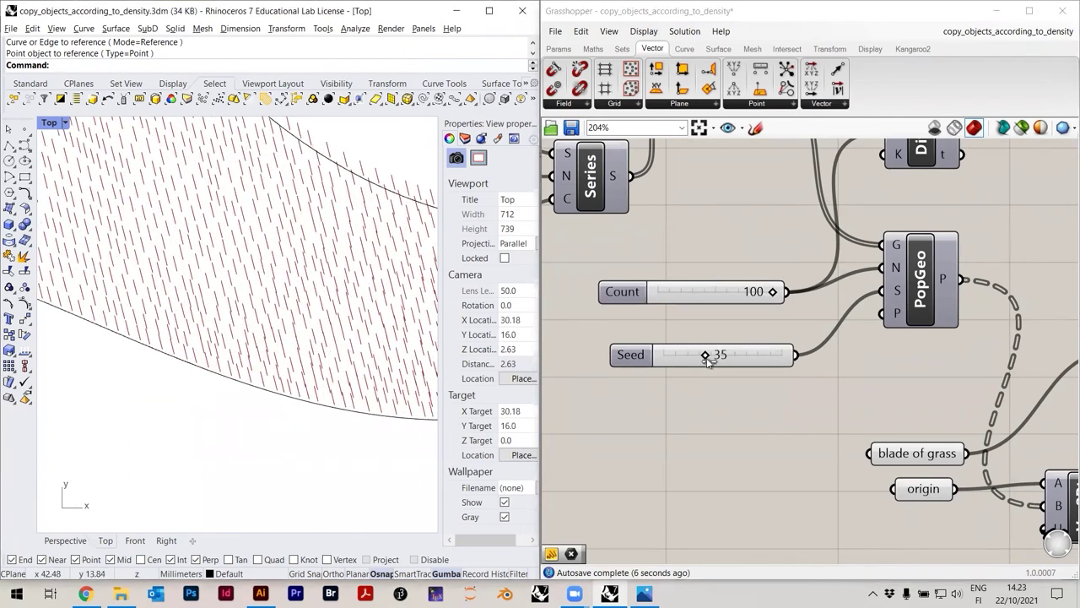
pyautogui.moveTo(707, 359); pyautogui.dragTo(719, 356)
# Examine the density of the slanted-line preview along the tweened curves, both close up and as a whole
pyautogui.scroll(-5, 139, 385)
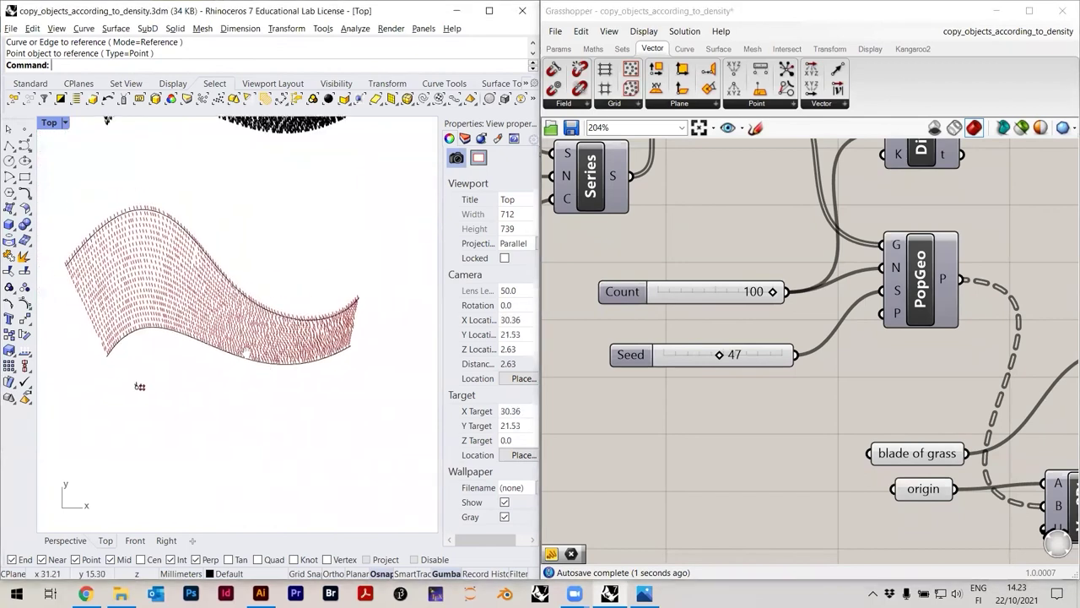
pyautogui.scroll(-3, 736, 394)
pyautogui.scroll(5, 338, 334)
pyautogui.scroll(6, 336, 332)
pyautogui.scroll(-9, 310, 325)
pyautogui.moveTo(81, 384); pyautogui.dragTo(114, 405, button='right')
pyautogui.scroll(3, 326, 364)
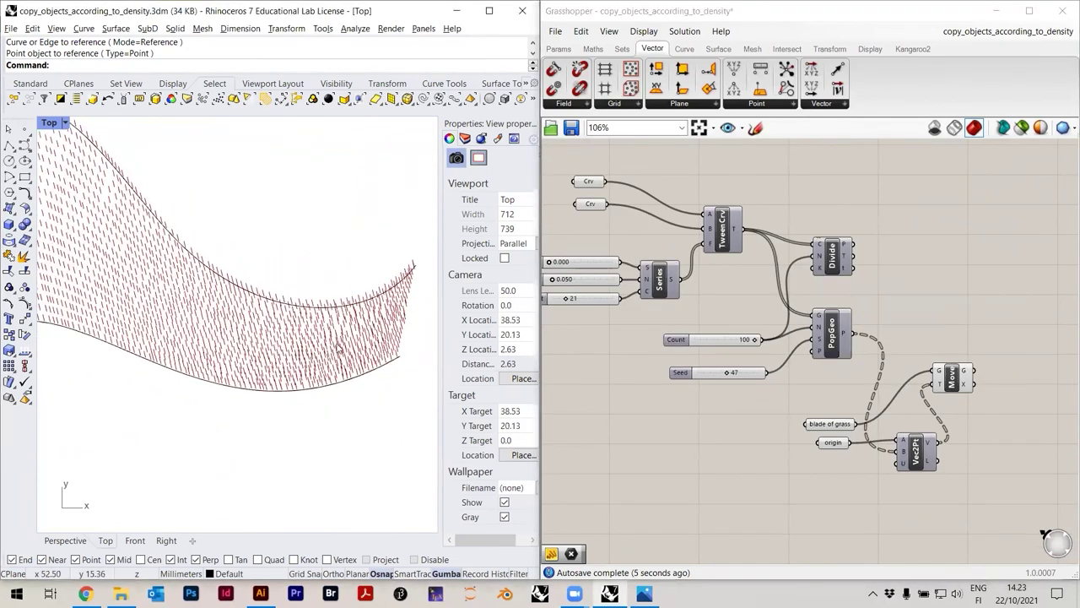
pyautogui.scroll(2, 340, 344)
pyautogui.scroll(2, 374, 317)
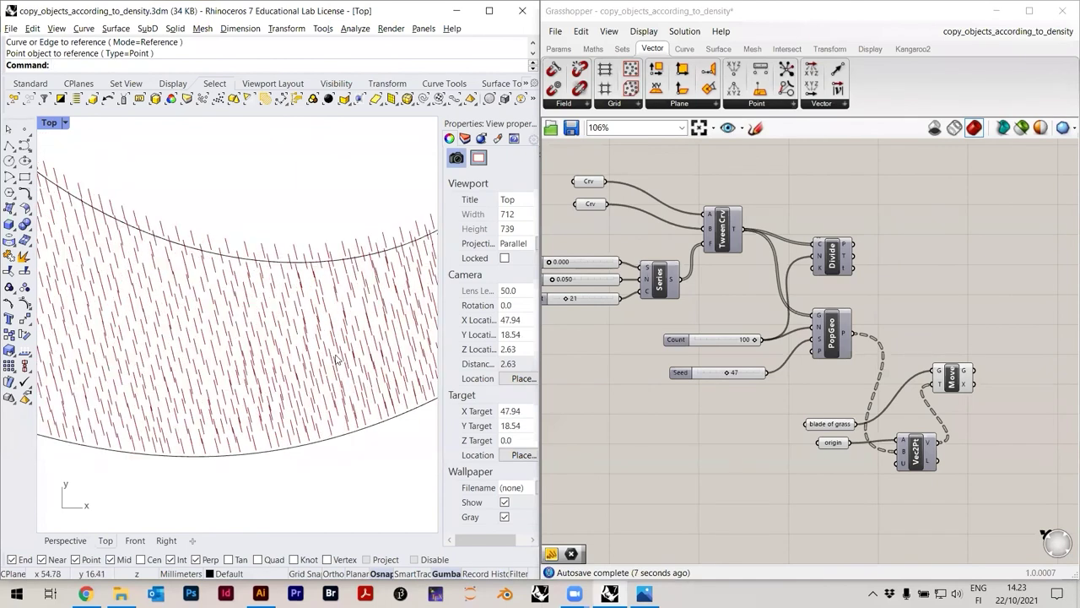
pyautogui.scroll(-5, 116, 410)
# Bake the slanted-line copies from the Move component onto the Default layer
pyautogui.scroll(2, 926, 366)
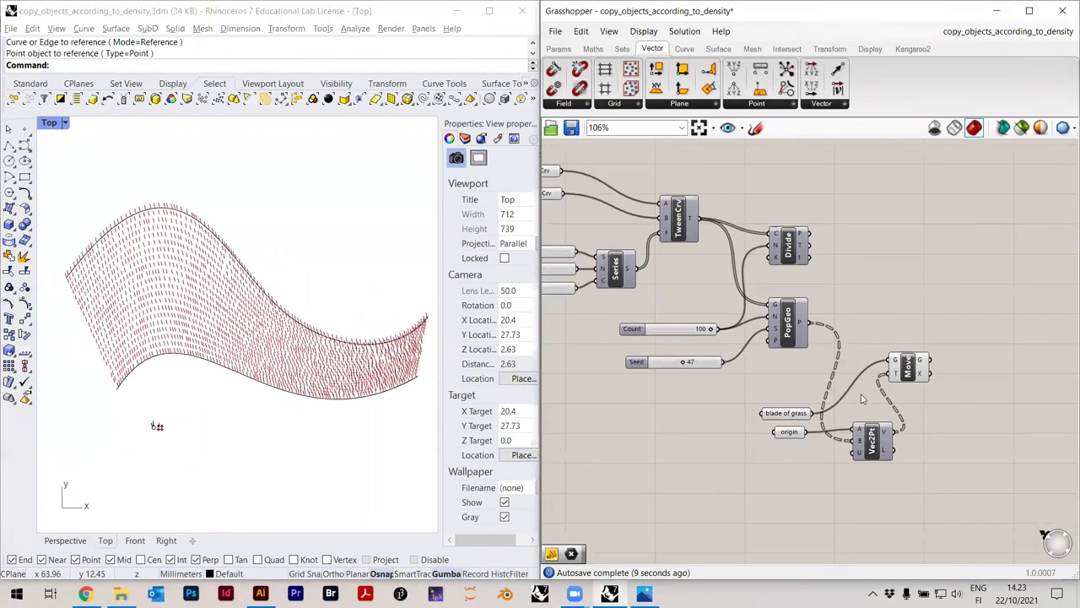
pyautogui.click(926, 365)
pyautogui.rightClick(922, 364)
pyautogui.click(918, 415)
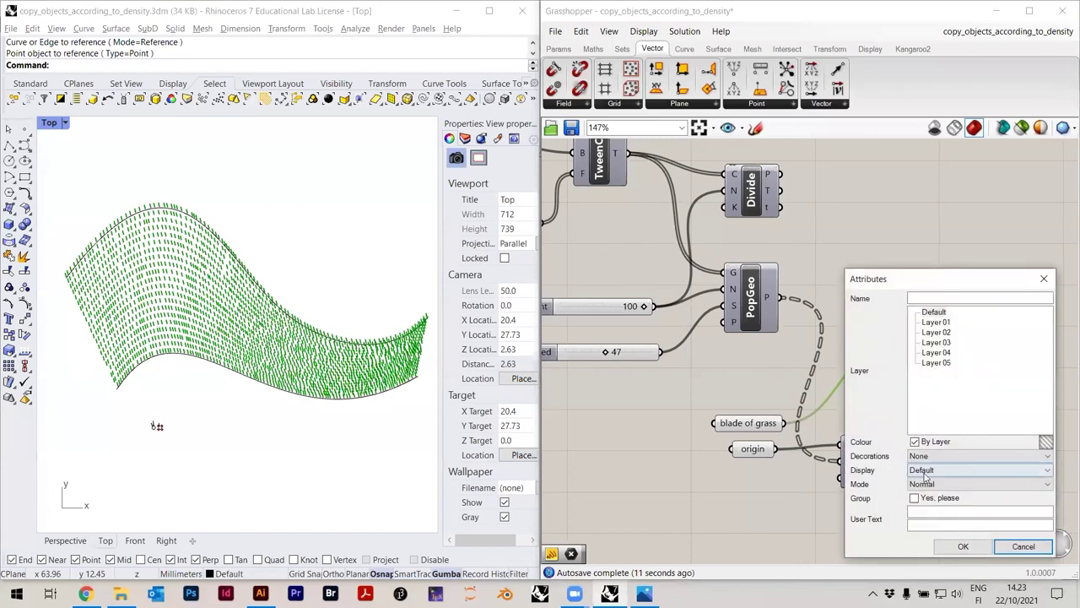
pyautogui.click(963, 546)
# Select the last baked slanted-line copies and nudge them up 70 mm onto the baked grass tufts above
pyautogui.click(319, 196)
pyautogui.write('SelLast')
pyautogui.press('Return')
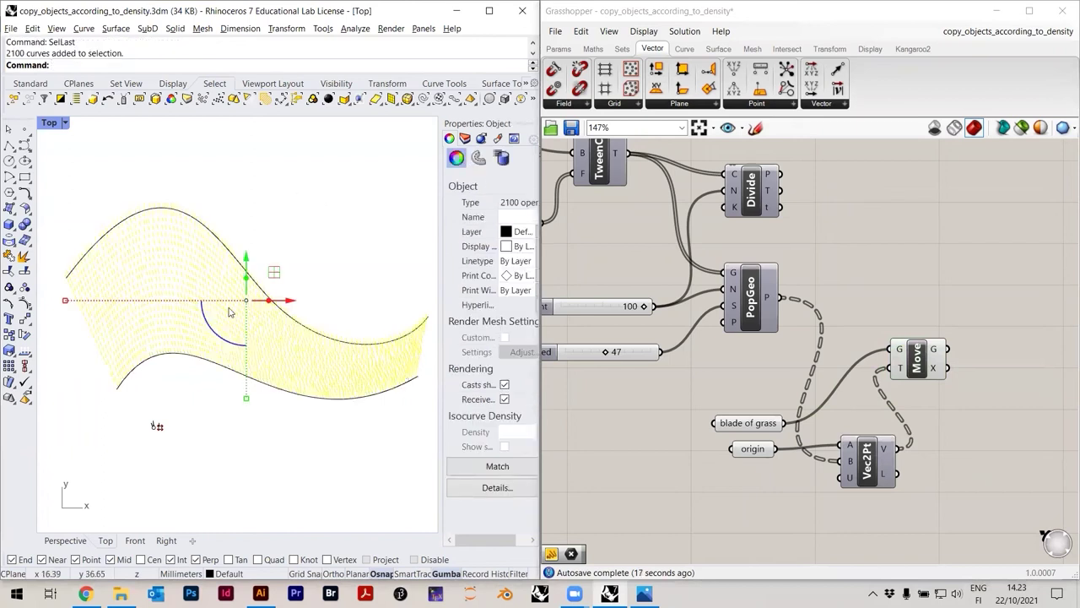
pyautogui.scroll(-4, 281, 300)
pyautogui.hotkey('alt', 'shift', 'Up')
pyautogui.hotkey('alt', 'shift', 'Up')
pyautogui.hotkey('alt', 'shift', 'Up')
pyautogui.hotkey('alt', 'shift', 'Up')
pyautogui.hotkey('alt', 'shift', 'Up')
pyautogui.hotkey('alt', 'shift', 'Up')
pyautogui.hotkey('alt', 'shift', 'Up')
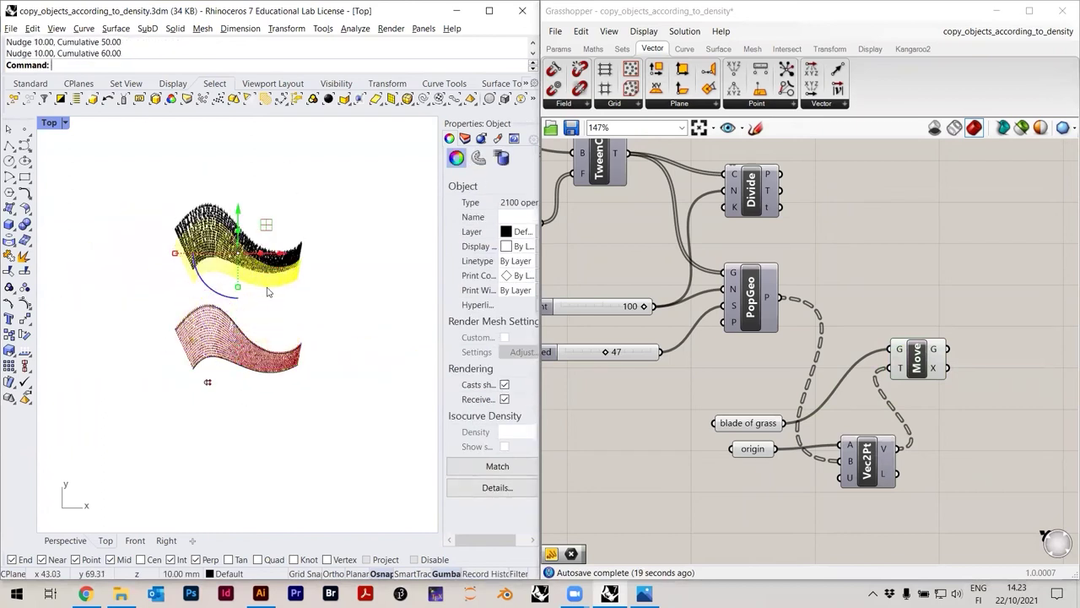
pyautogui.click(297, 292)
# Examine how the slanted lines combine with the grass tufts across the field, both close up and as a whole
pyautogui.scroll(10, 212, 286)
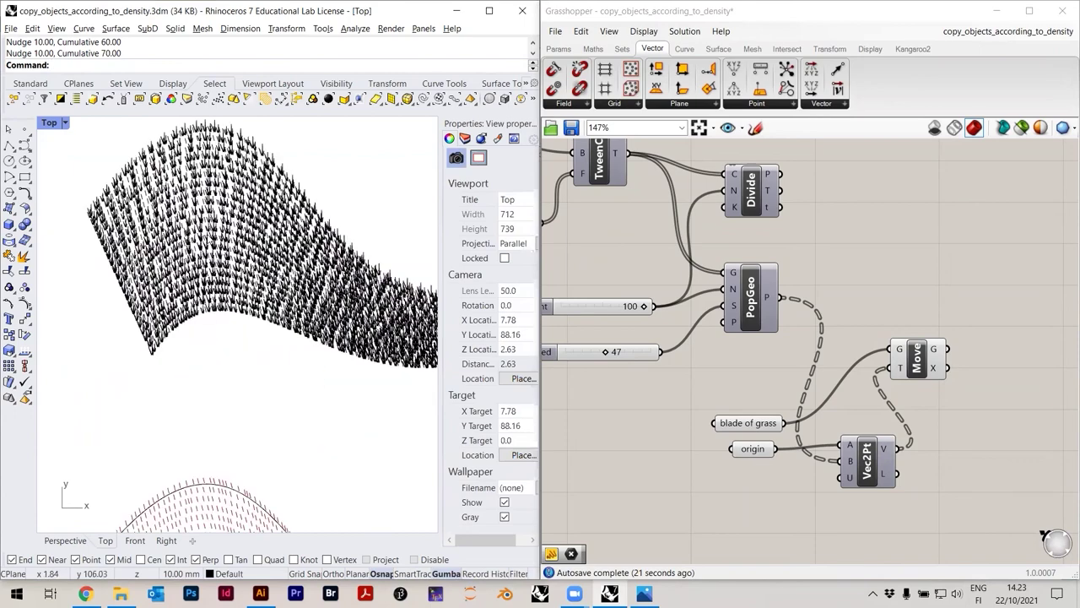
pyautogui.scroll(5, 213, 286)
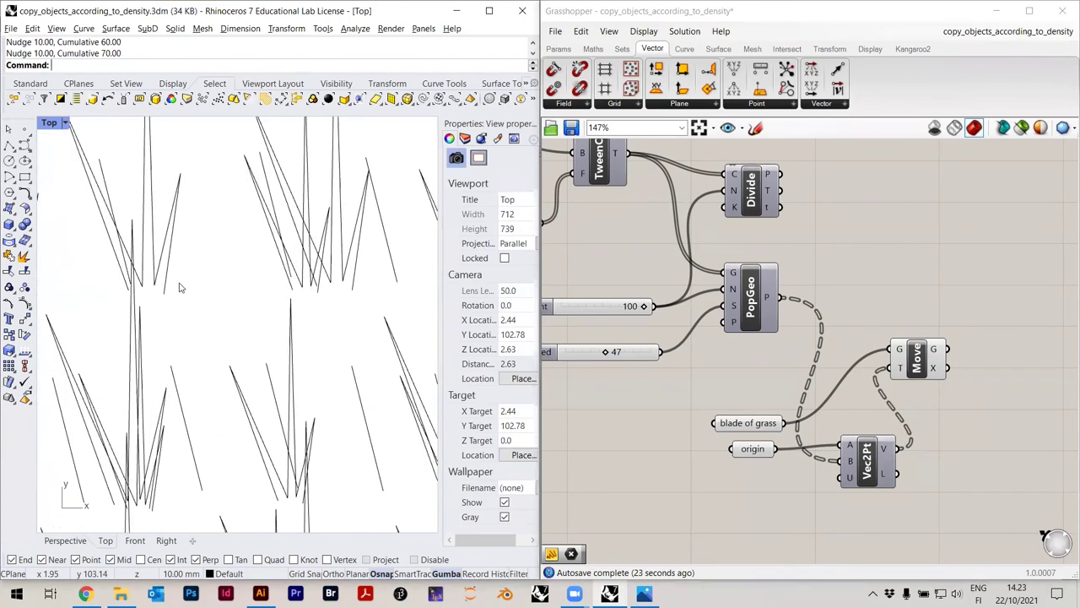
pyautogui.scroll(-5, 178, 287)
pyautogui.scroll(-5, 179, 288)
pyautogui.scroll(9, 114, 285)
pyautogui.hotkey('ctrl', 'a')
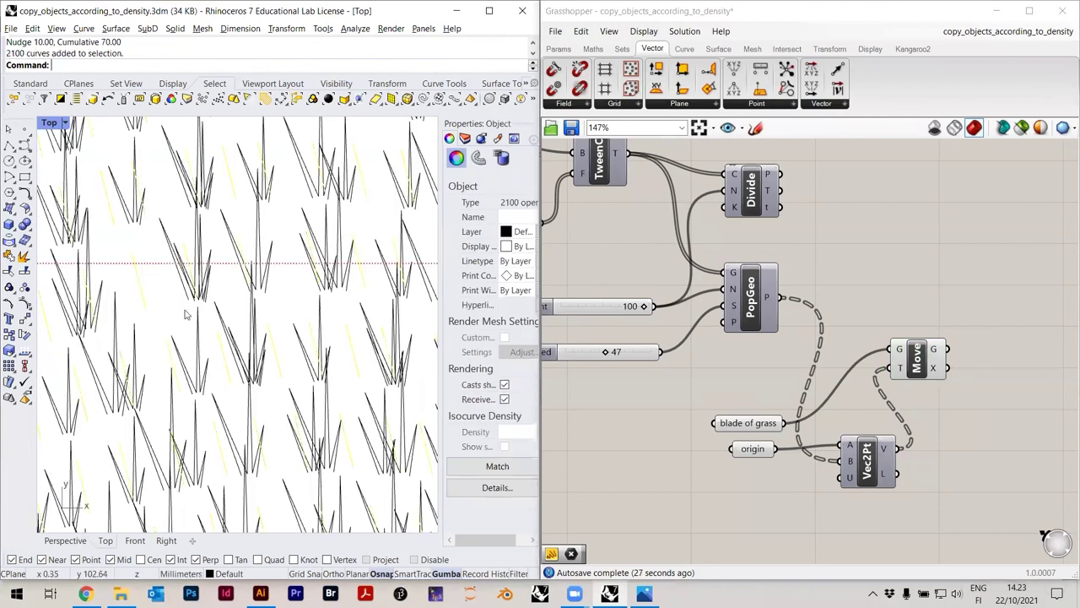
pyautogui.scroll(-2, 172, 312)
pyautogui.press('Escape')
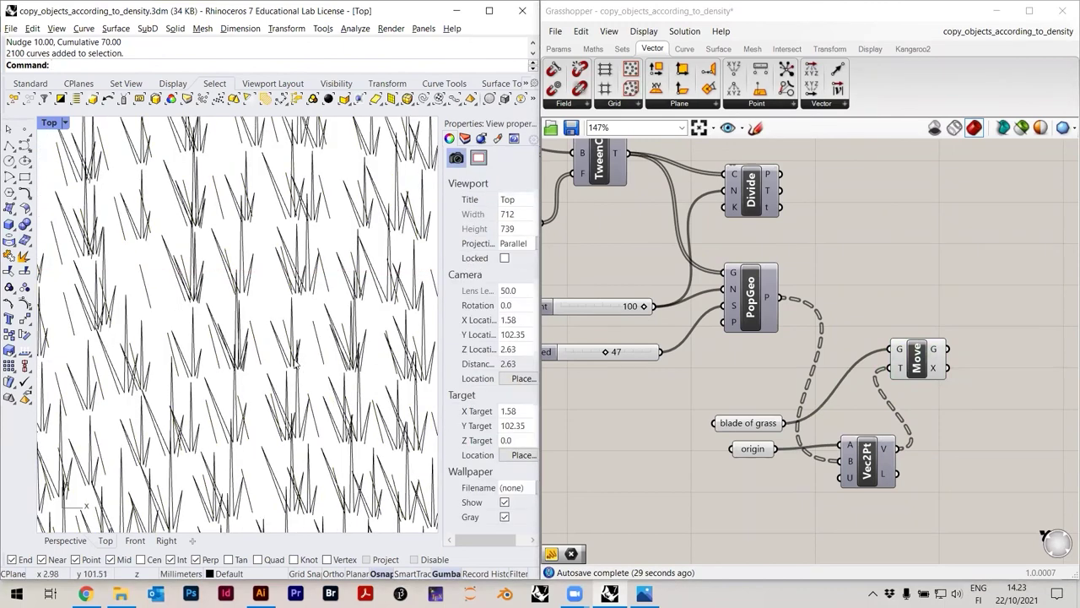
pyautogui.scroll(-5, 269, 313)
pyautogui.scroll(5, 268, 369)
pyautogui.scroll(2, 268, 369)
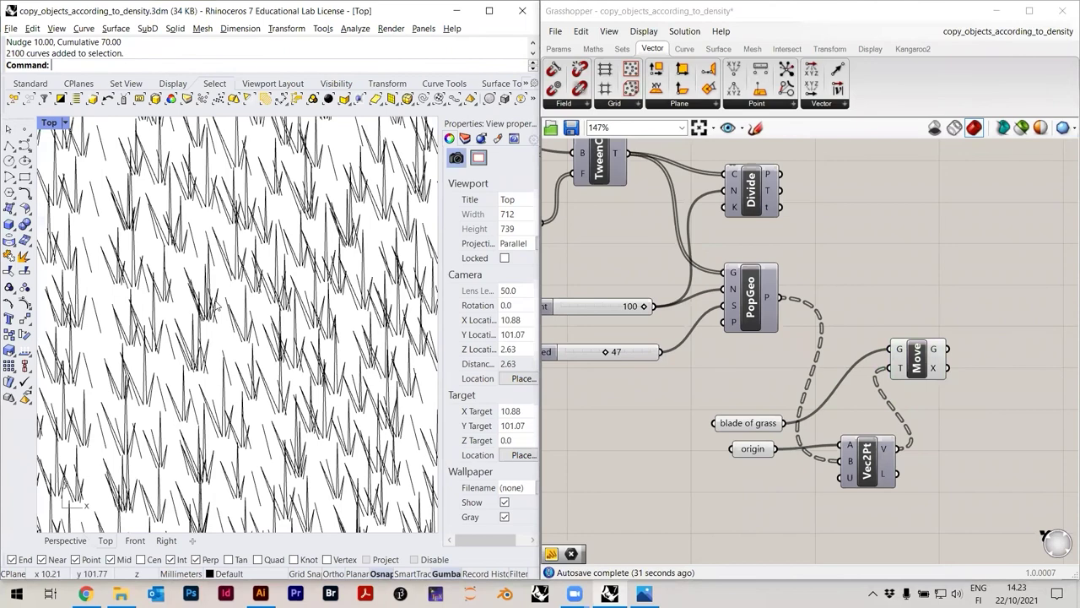
pyautogui.scroll(-6, 211, 304)
pyautogui.scroll(-2, 215, 339)
pyautogui.scroll(6, 216, 350)
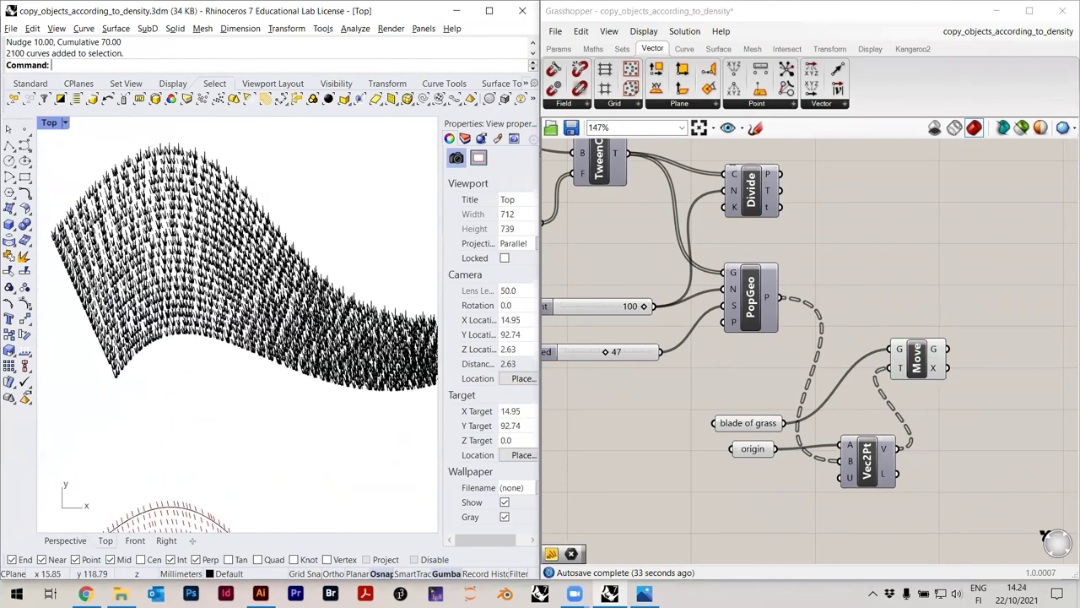
pyautogui.scroll(2, 189, 303)
pyautogui.scroll(-8, 194, 297)
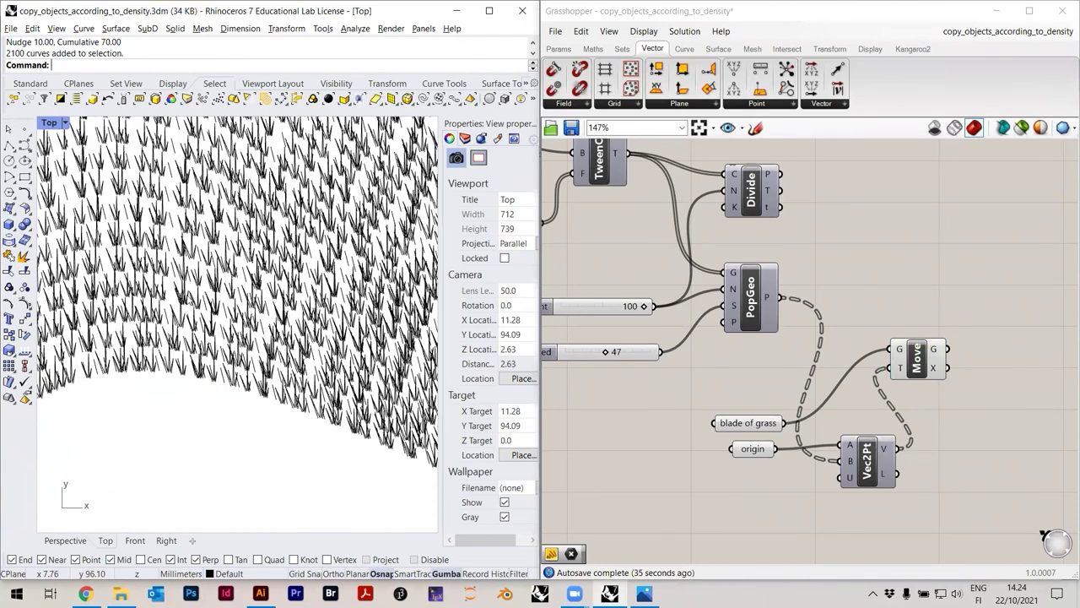
pyautogui.moveTo(226, 297); pyautogui.dragTo(220, 304, button='right')
pyautogui.scroll(10, 172, 386)
pyautogui.moveTo(172, 385); pyautogui.dragTo(190, 323, button='right')
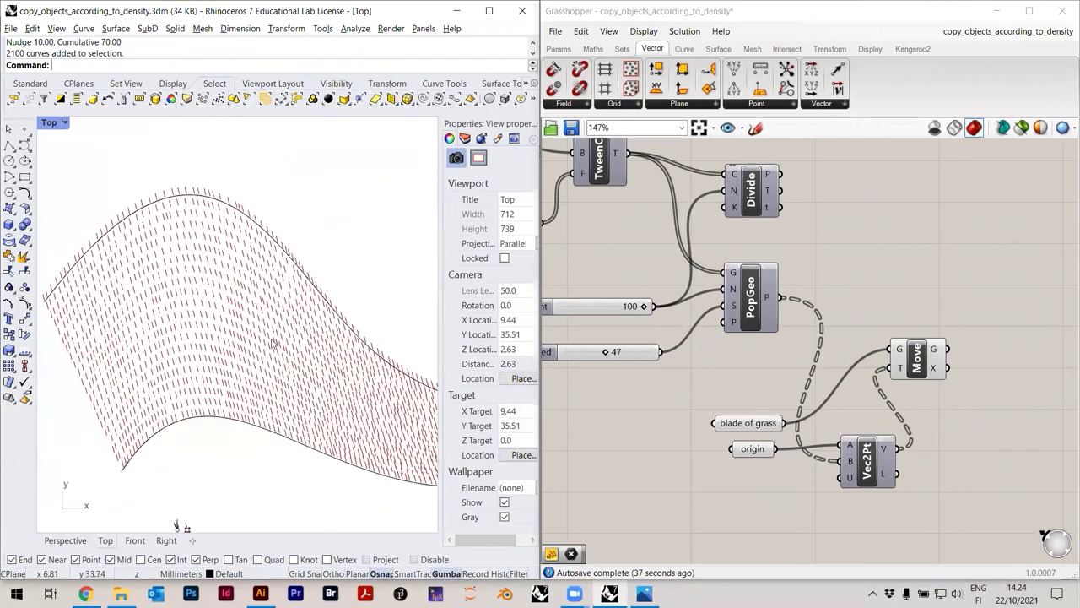
# Delete the last baked set of slanted lines from the grass field
pyautogui.moveTo(656, 411); pyautogui.dragTo(870, 362, button='right')
pyautogui.moveTo(746, 355); pyautogui.dragTo(775, 394, button='right')
pyautogui.scroll(4, 549, 152)
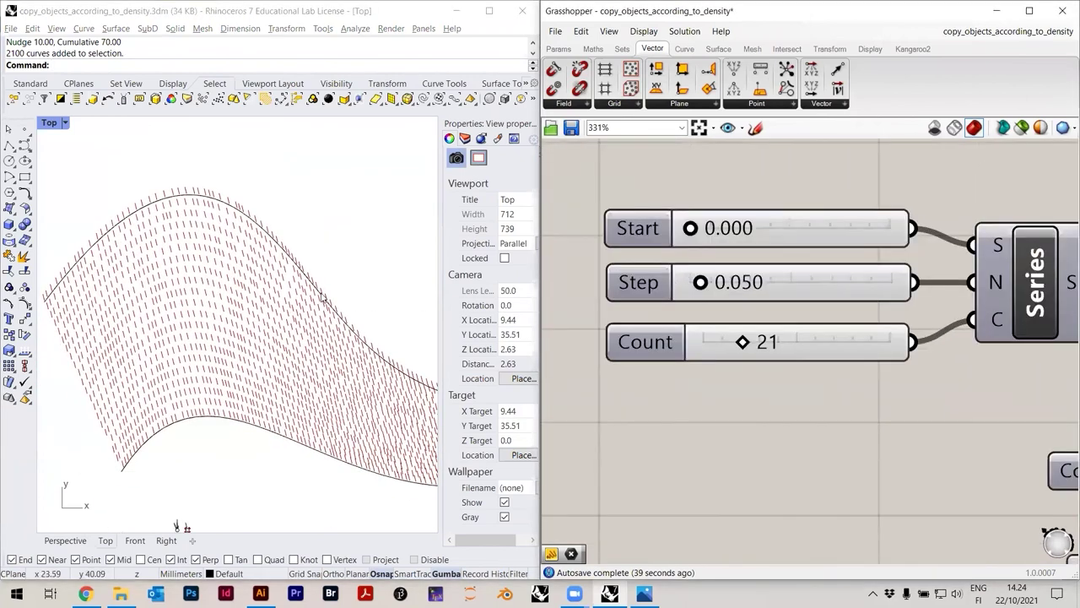
pyautogui.scroll(-5, 320, 260)
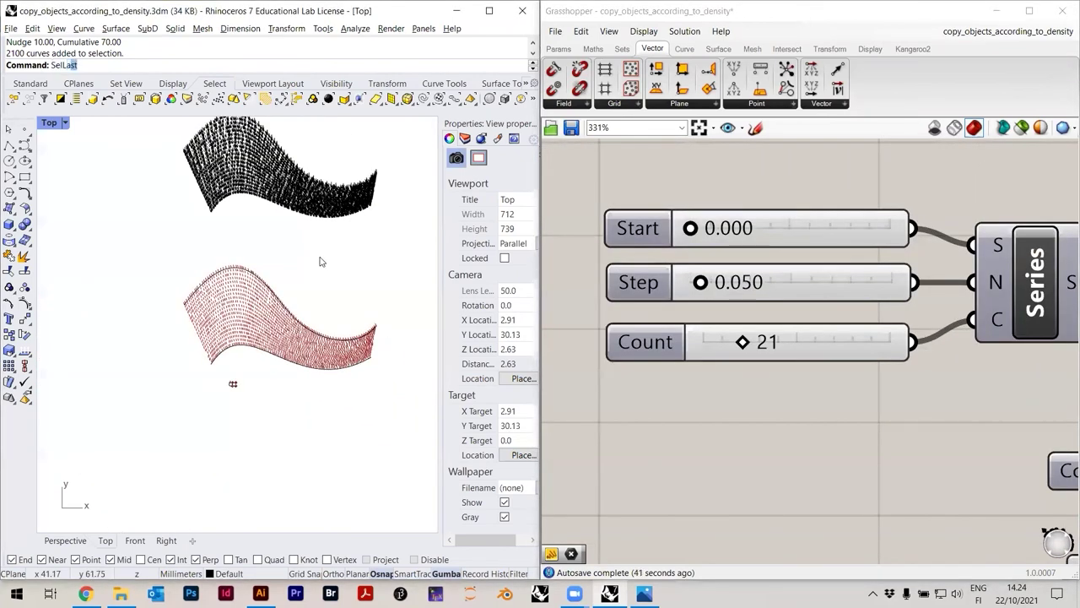
pyautogui.press('Return')
pyautogui.press('Delete')
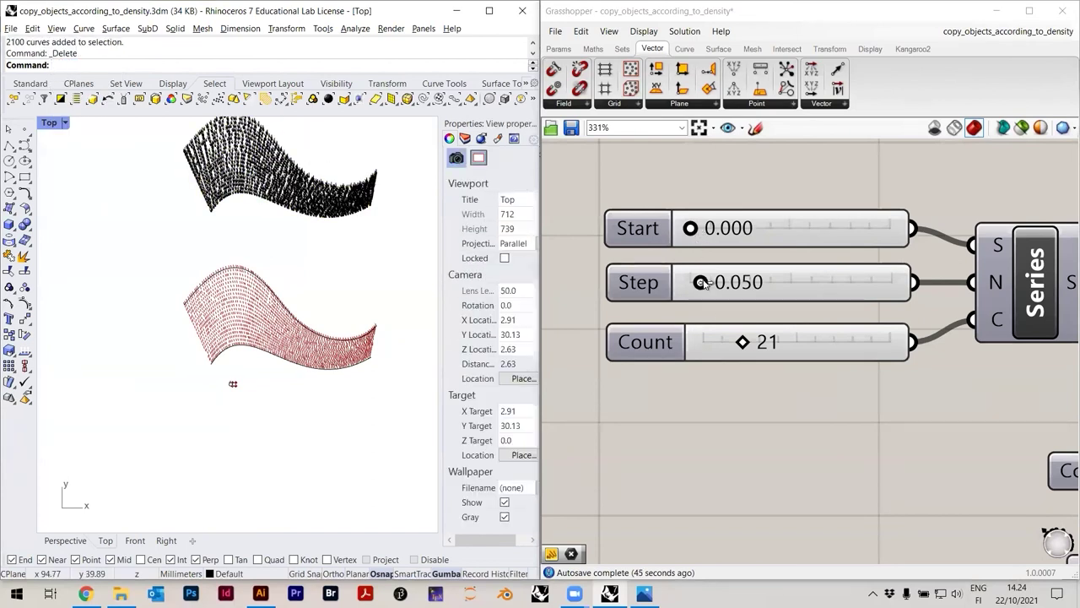
# Set the Series Step to 0.042 and its Count to 30, checking the preview against the lower curve
pyautogui.moveTo(704, 283); pyautogui.dragTo(703, 285)
pyautogui.moveTo(742, 344); pyautogui.dragTo(751, 345)
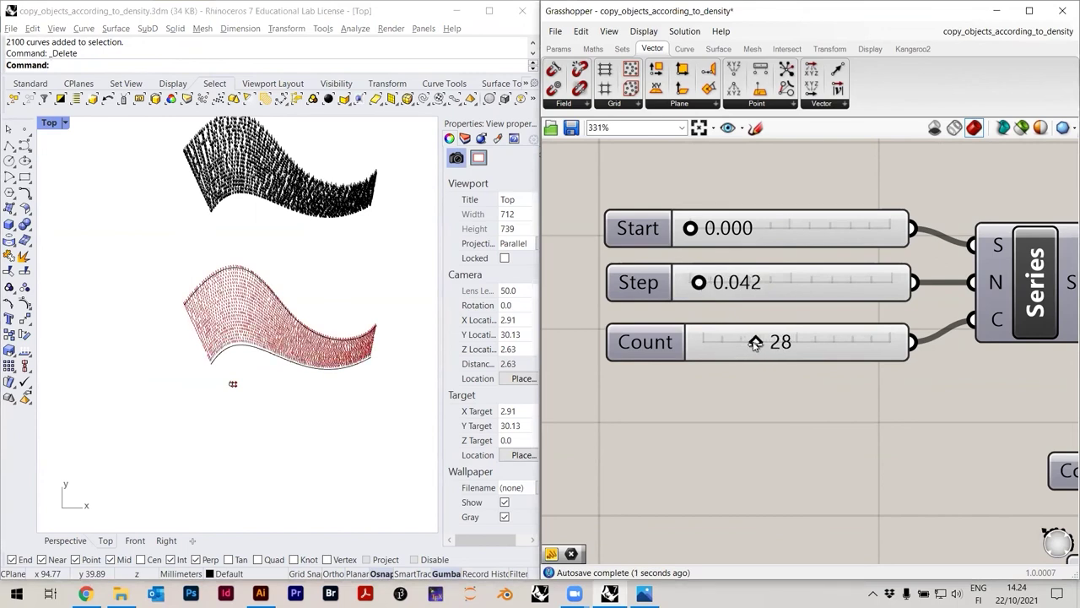
pyautogui.scroll(5, 204, 362)
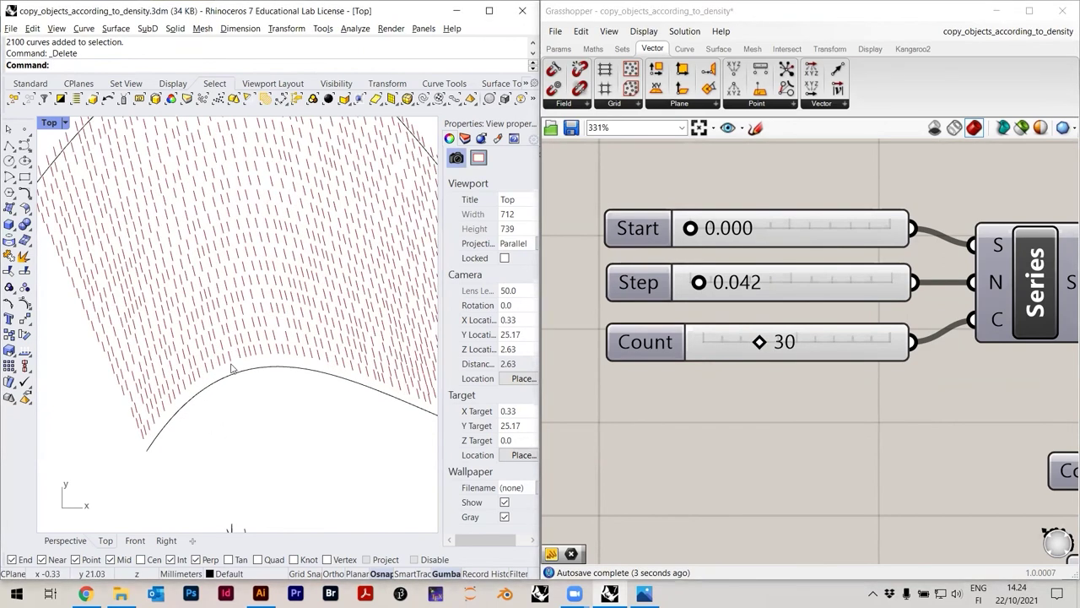
pyautogui.scroll(-3, 200, 315)
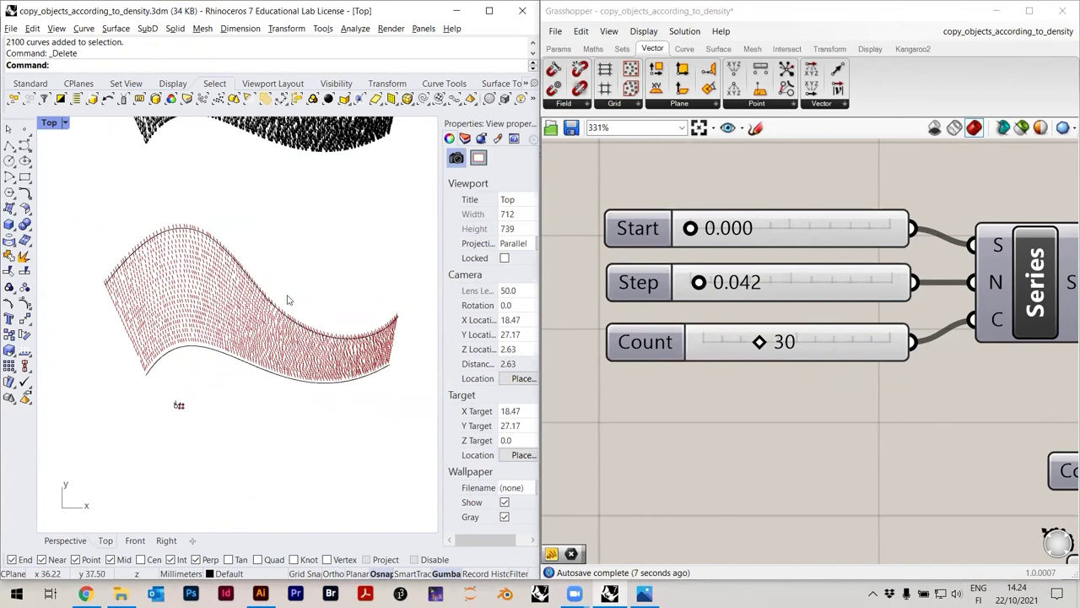
pyautogui.scroll(-2, 287, 300)
pyautogui.scroll(-4, 779, 379)
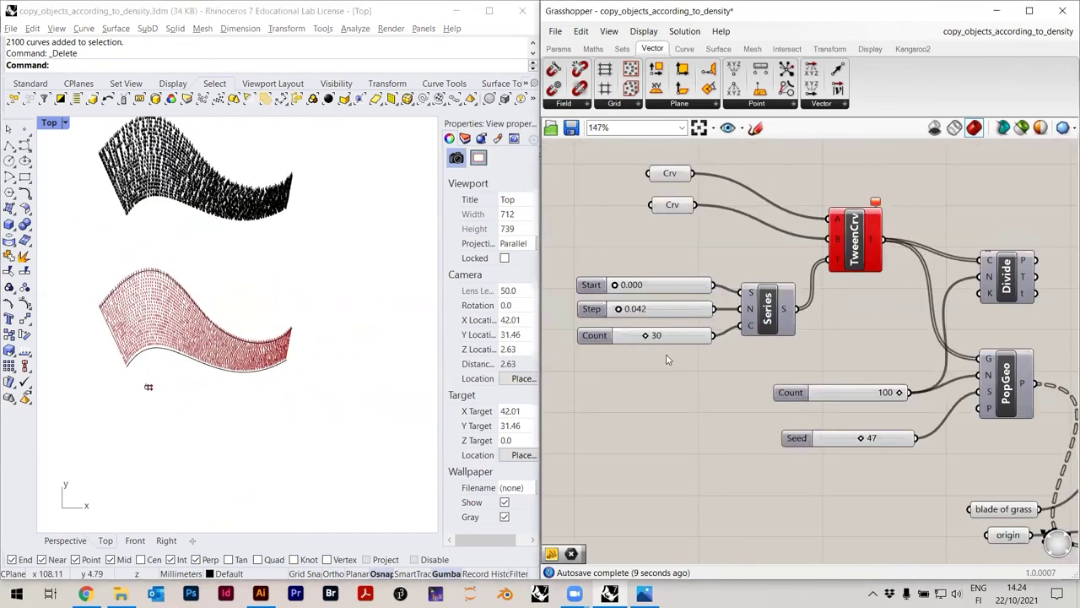
# Lower the Series Count to 24
pyautogui.scroll(5, 619, 324)
pyautogui.moveTo(674, 349); pyautogui.dragTo(662, 370)
pyautogui.scroll(-2, 666, 386)
pyautogui.scroll(-1, 666, 387)
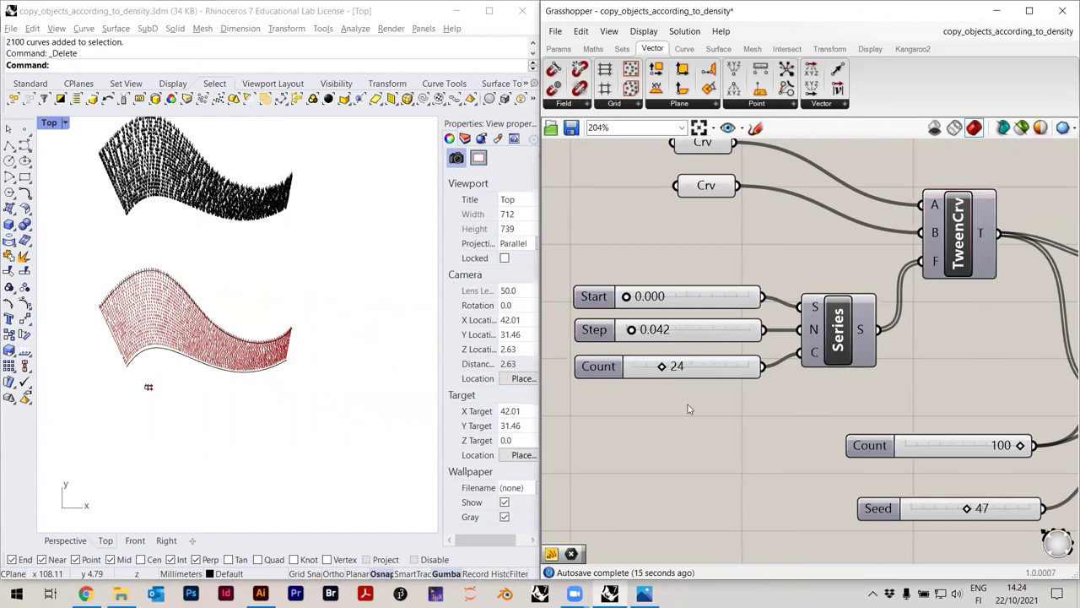
# Check the updated slanted-line preview and bake the copies from the Move component
pyautogui.scroll(-2, 629, 382)
pyautogui.scroll(3, 917, 389)
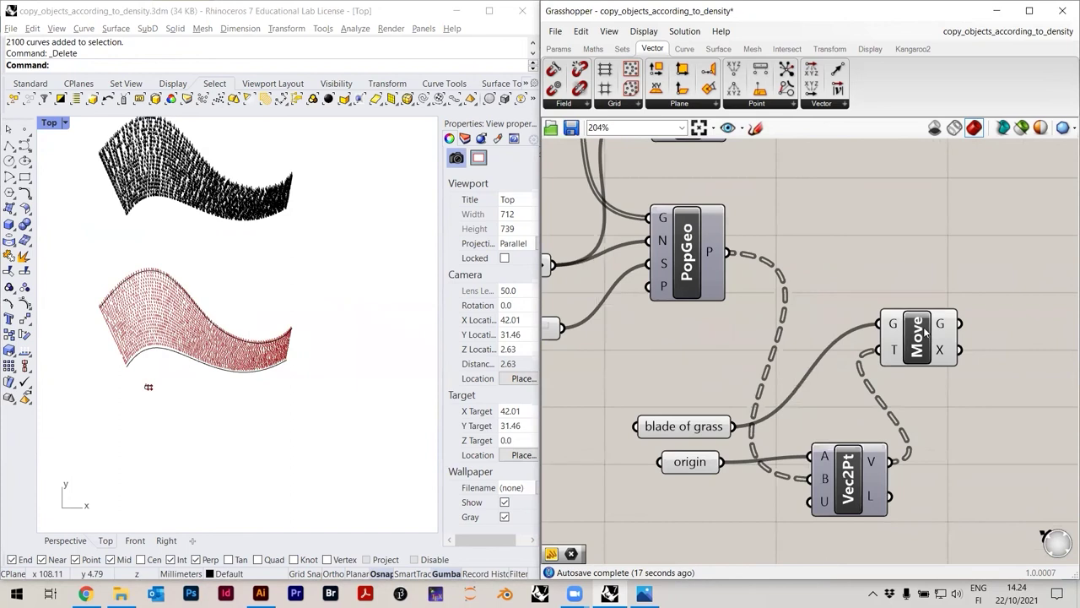
pyautogui.click(923, 333)
pyautogui.moveTo(127, 384); pyautogui.dragTo(141, 400, button='right')
pyautogui.scroll(12, 156, 339)
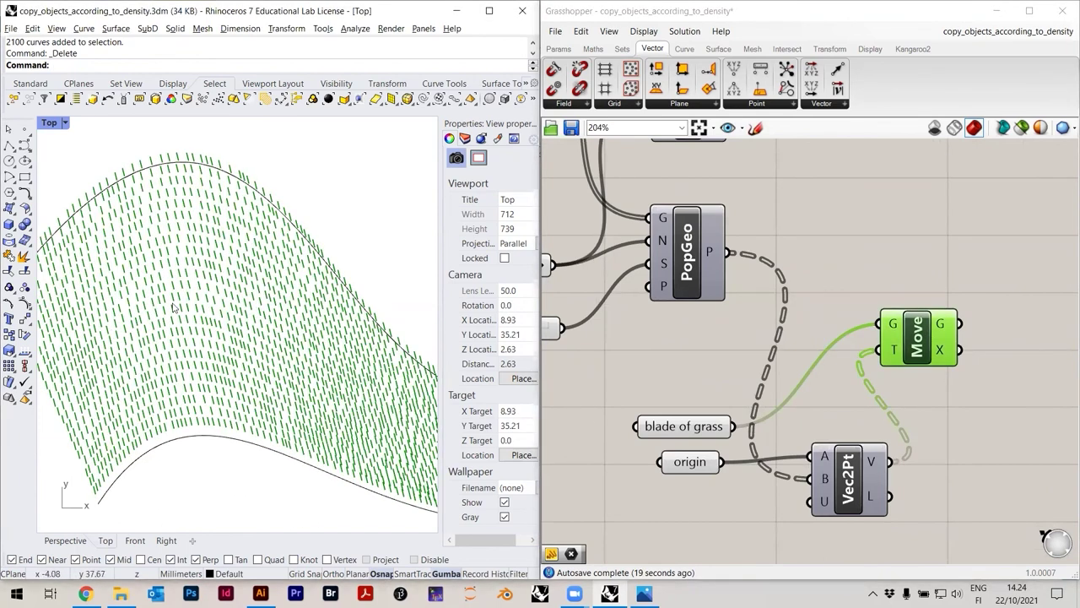
pyautogui.scroll(-8, 294, 370)
pyautogui.moveTo(615, 360); pyautogui.dragTo(688, 359, button='right')
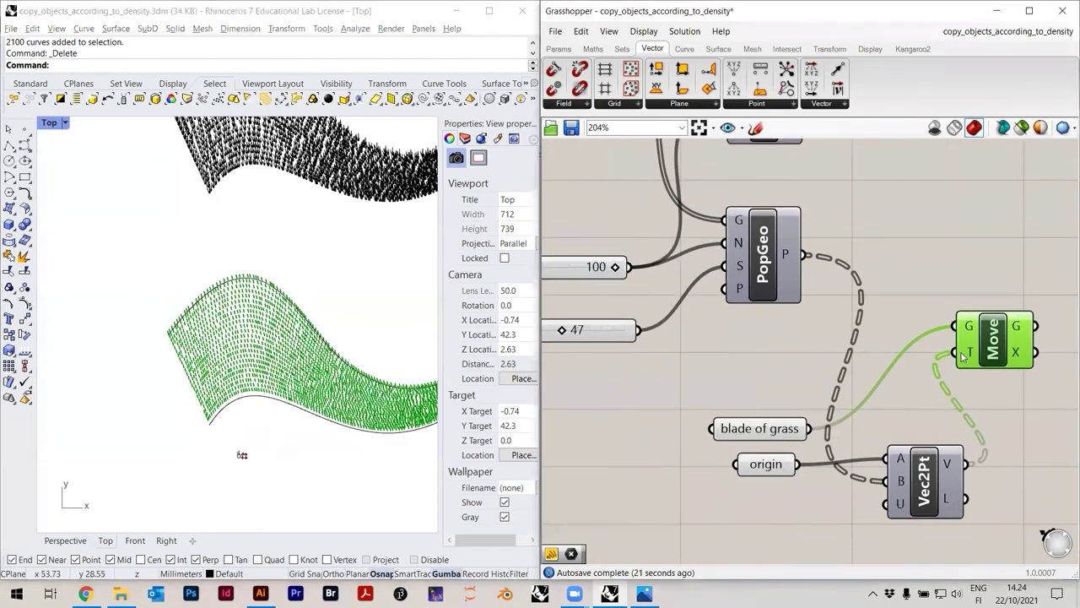
pyautogui.scroll(1, 991, 338)
pyautogui.rightClick(995, 337)
pyautogui.click(969, 391)
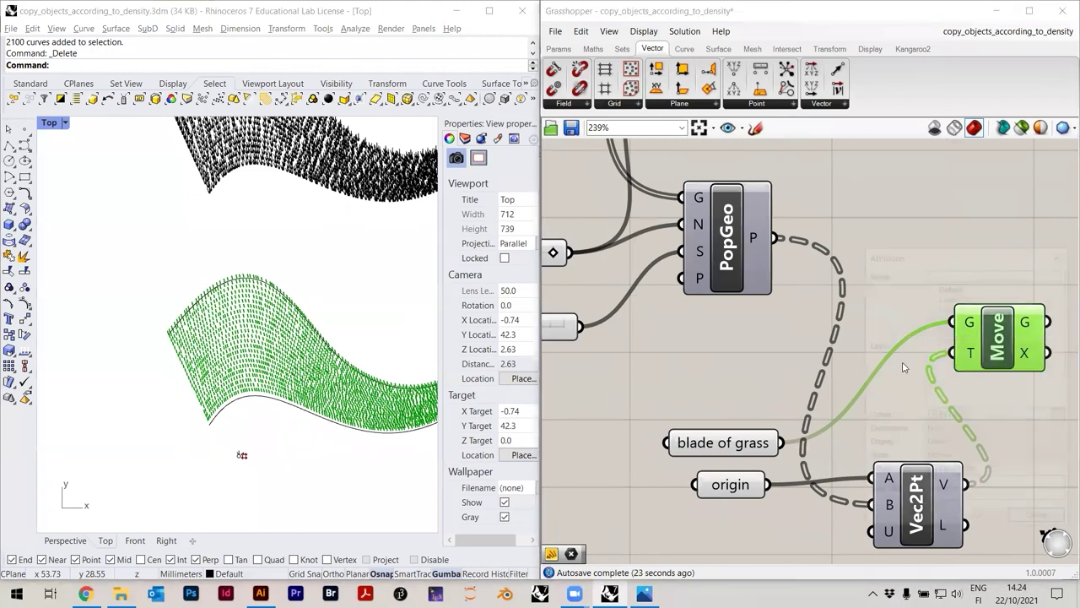
pyautogui.click(954, 474)
pyautogui.click(980, 520)
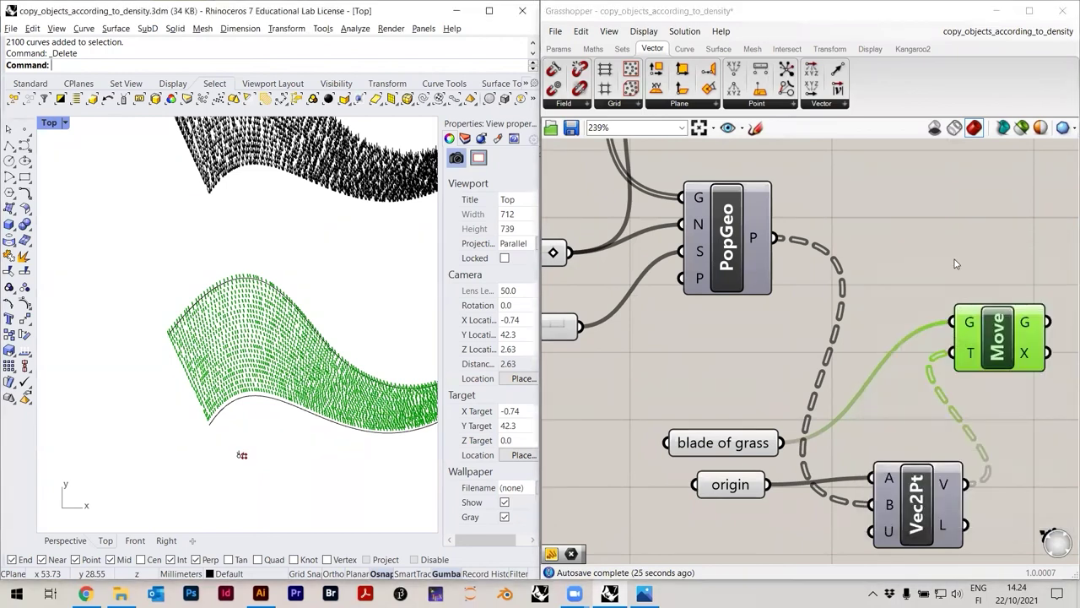
# Select the newly baked slanted lines and nudge them up 70 mm onto the grass tufts
pyautogui.write('SelLast')
pyautogui.press('Return')
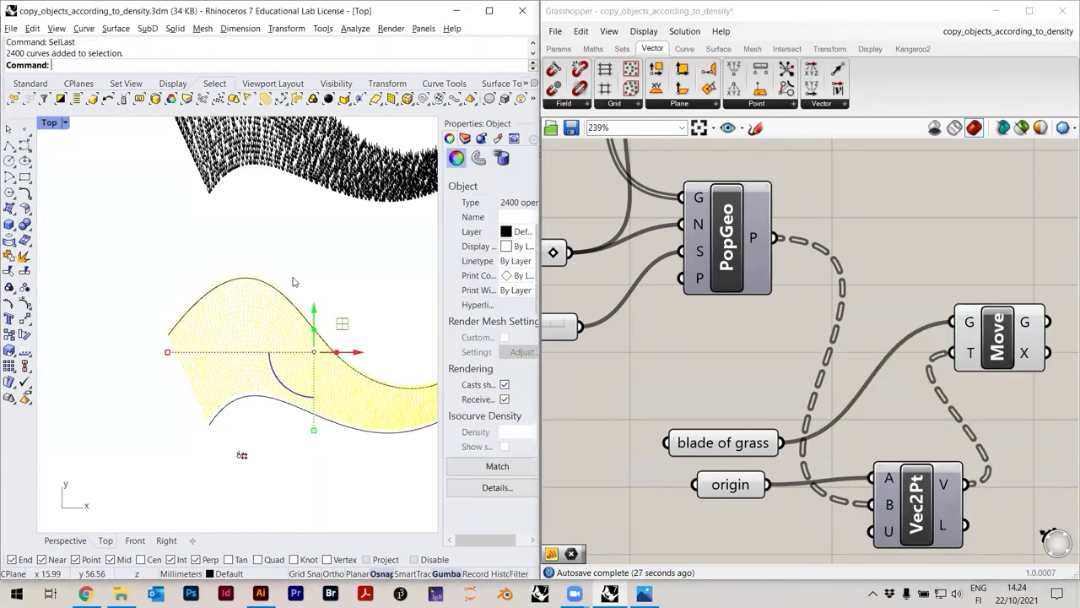
pyautogui.hotkey('alt', 'Up')
pyautogui.hotkey('alt', 'Up')
pyautogui.hotkey('alt', 'Up')
pyautogui.hotkey('alt', 'Up')
pyautogui.hotkey('alt', 'Up')
pyautogui.hotkey('alt', 'Up')
pyautogui.hotkey('alt', 'Up')
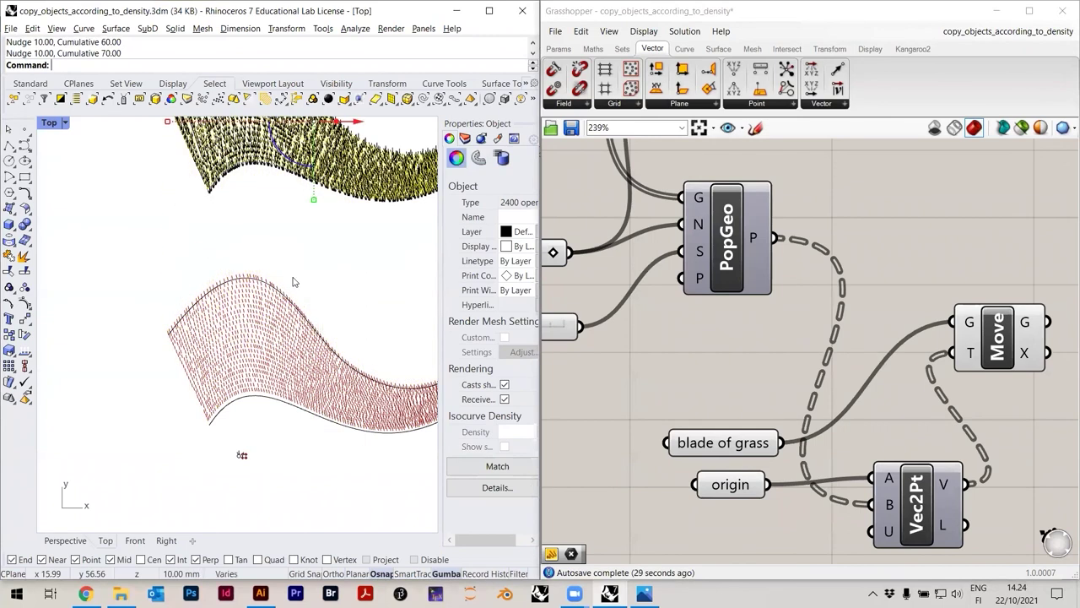
pyautogui.press('Escape')
# Examine how the rebaked slanted lines fill the gaps between the grass tufts, close up and from afar
pyautogui.scroll(10, 282, 270)
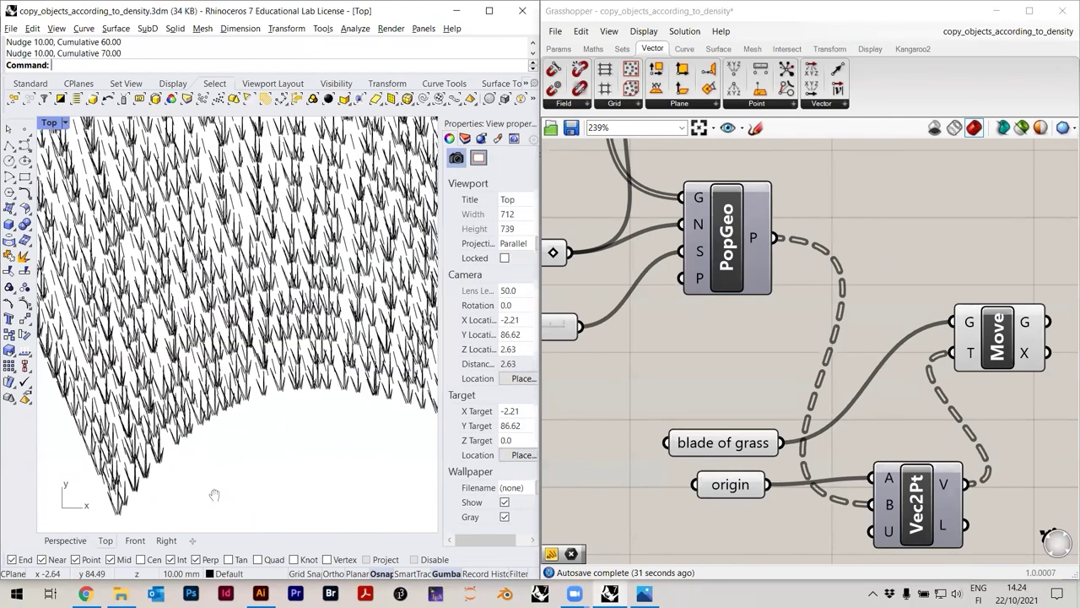
pyautogui.moveTo(203, 226); pyautogui.dragTo(105, 399, button='right')
pyautogui.moveTo(197, 257); pyautogui.dragTo(204, 281, button='right')
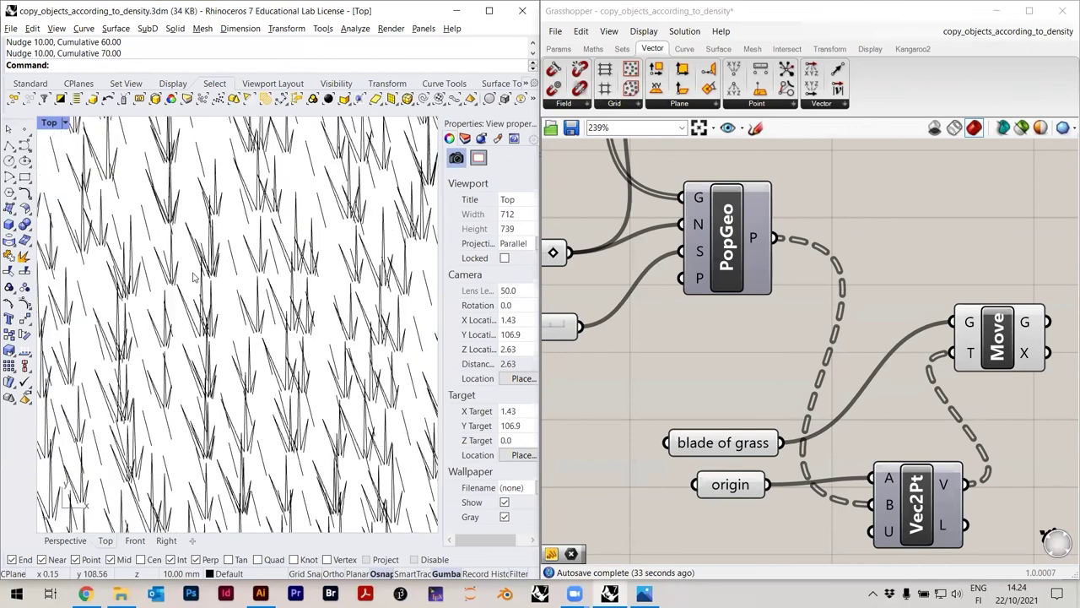
pyautogui.scroll(-10, 199, 381)
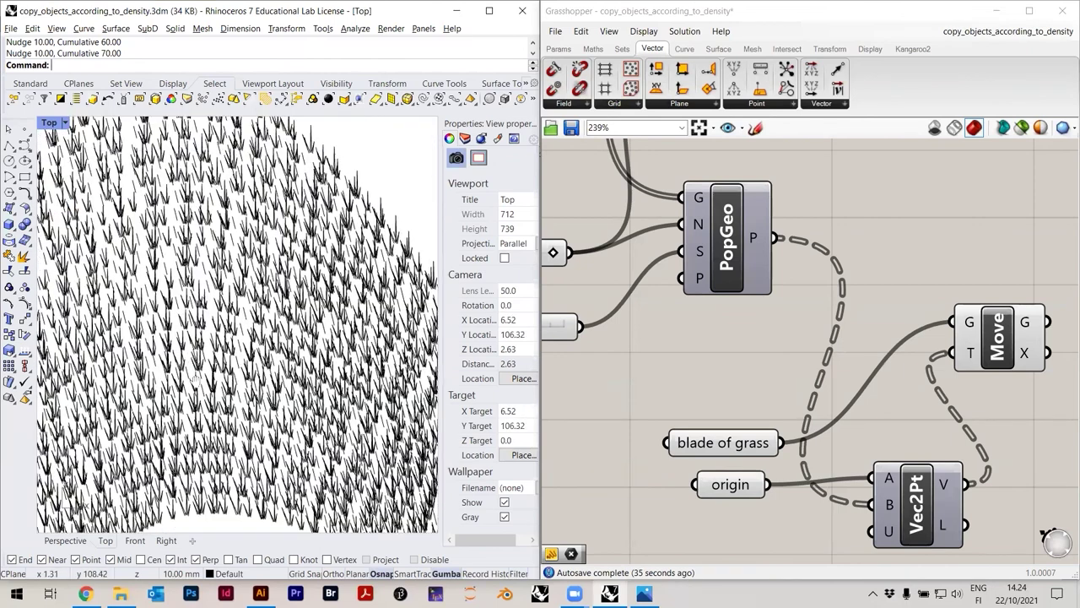
pyautogui.scroll(-3, 161, 188)
pyautogui.scroll(6, 173, 329)
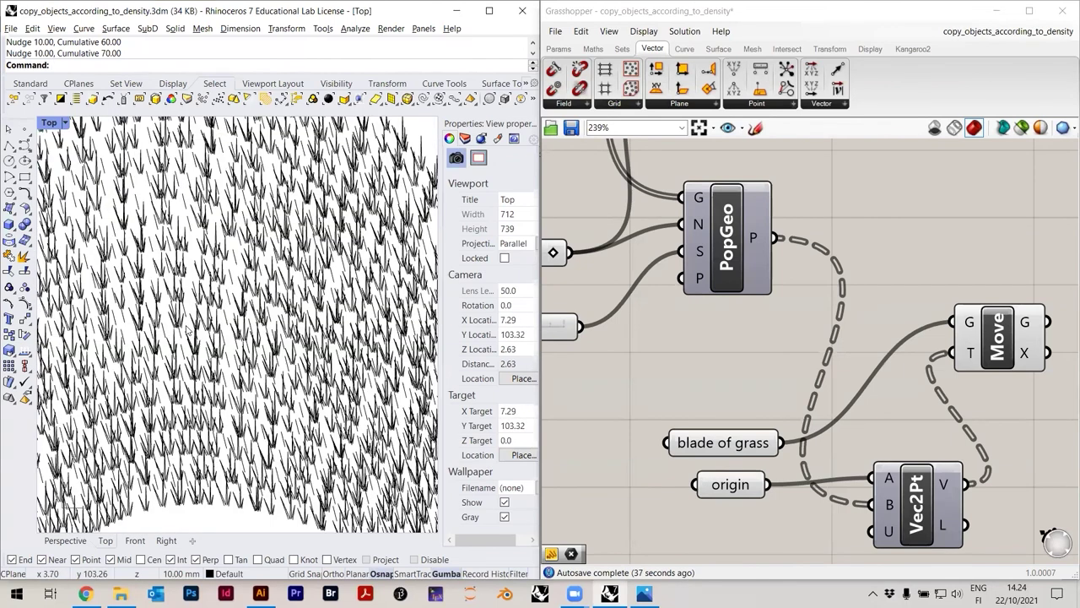
pyautogui.scroll(-8, 200, 330)
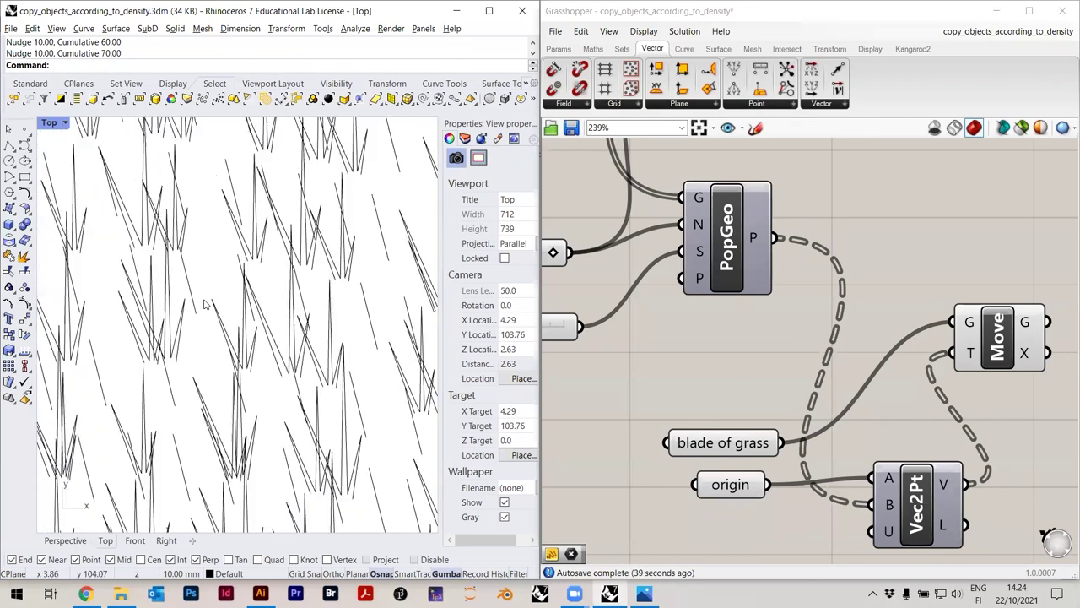
pyautogui.scroll(-4, 205, 303)
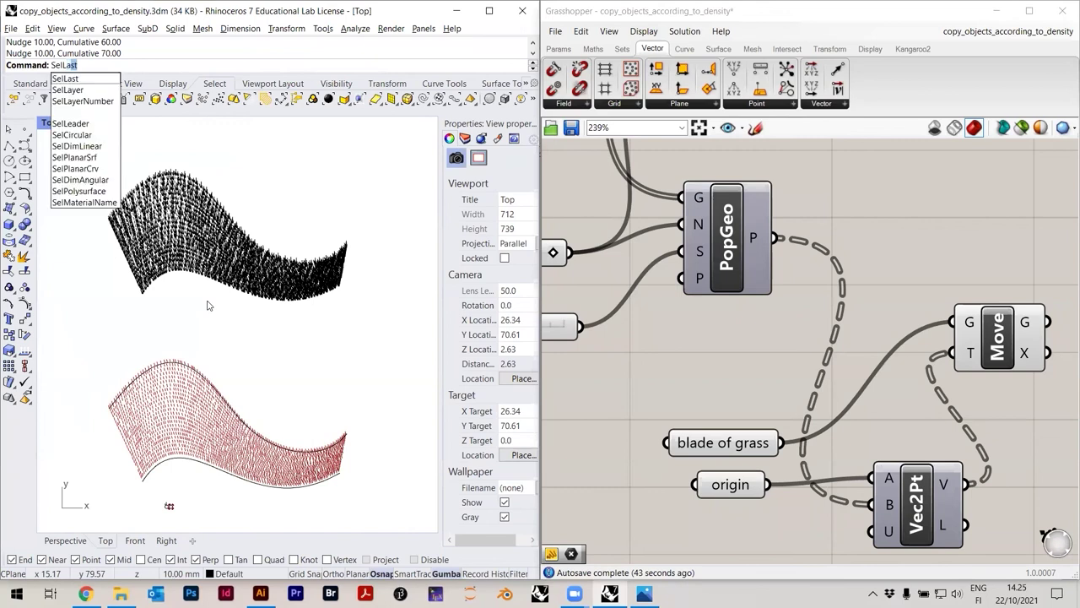
# Nudge the last baked slanted lines another 70 mm up, clear of the grass tufts, and inspect them separately
pyautogui.press('Return')
pyautogui.hotkey('alt', 'Up')
pyautogui.hotkey('alt', 'Up')
pyautogui.hotkey('alt', 'Up')
pyautogui.hotkey('alt', 'Up')
pyautogui.hotkey('alt', 'Up')
pyautogui.hotkey('alt', 'Up')
pyautogui.hotkey('alt', 'Up')
pyautogui.press('Escape')
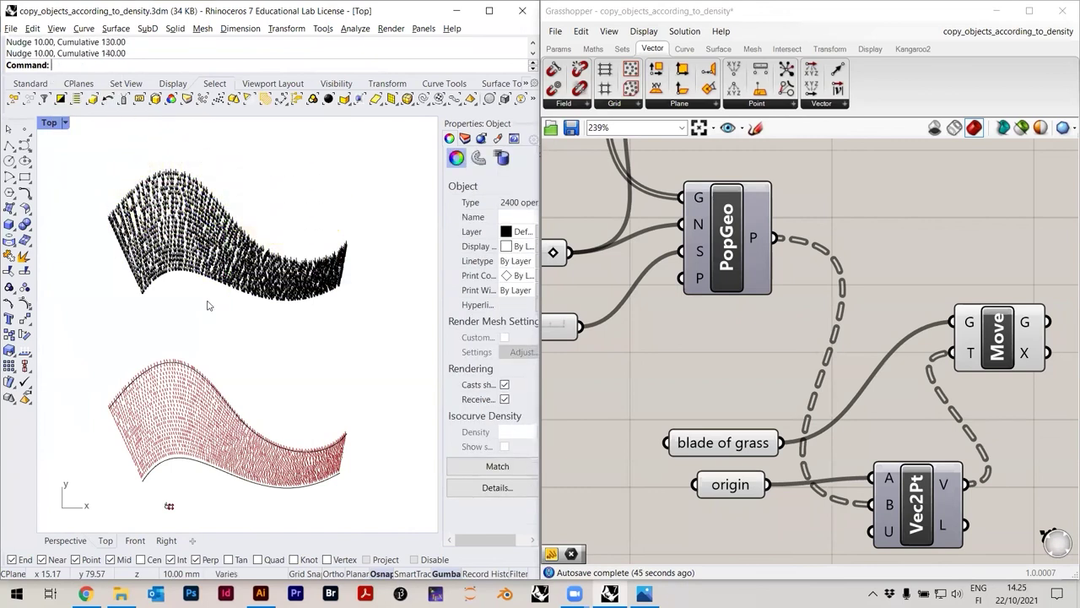
pyautogui.scroll(6, 201, 224)
pyautogui.scroll(-7, 200, 224)
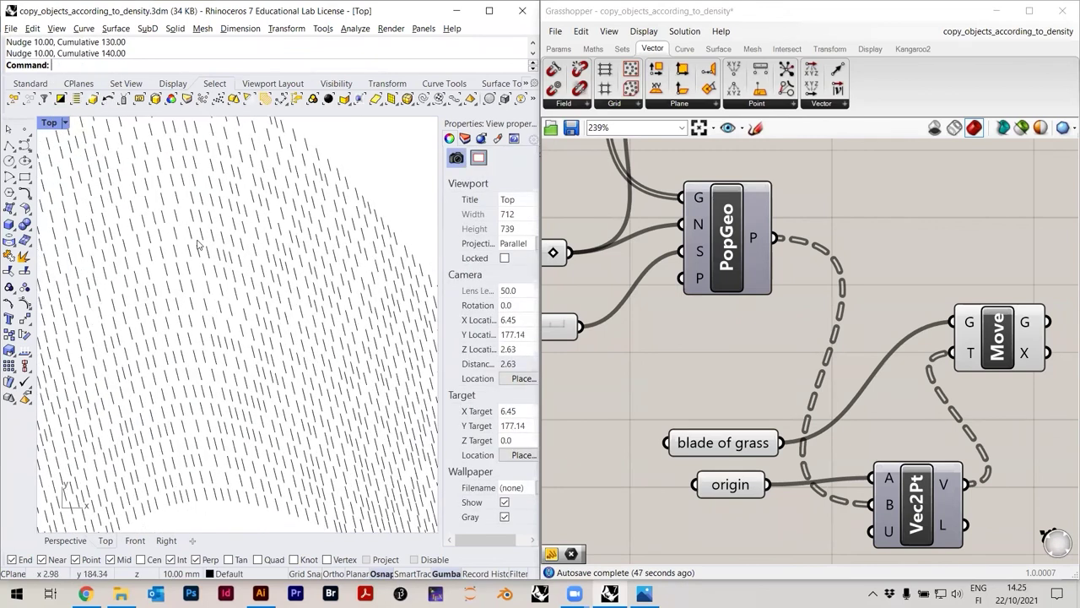
pyautogui.scroll(-3, 186, 410)
# Flip the slanted source line beside the grass tuft so that it leans the opposite way
pyautogui.scroll(12, 182, 385)
pyautogui.scroll(3, 181, 385)
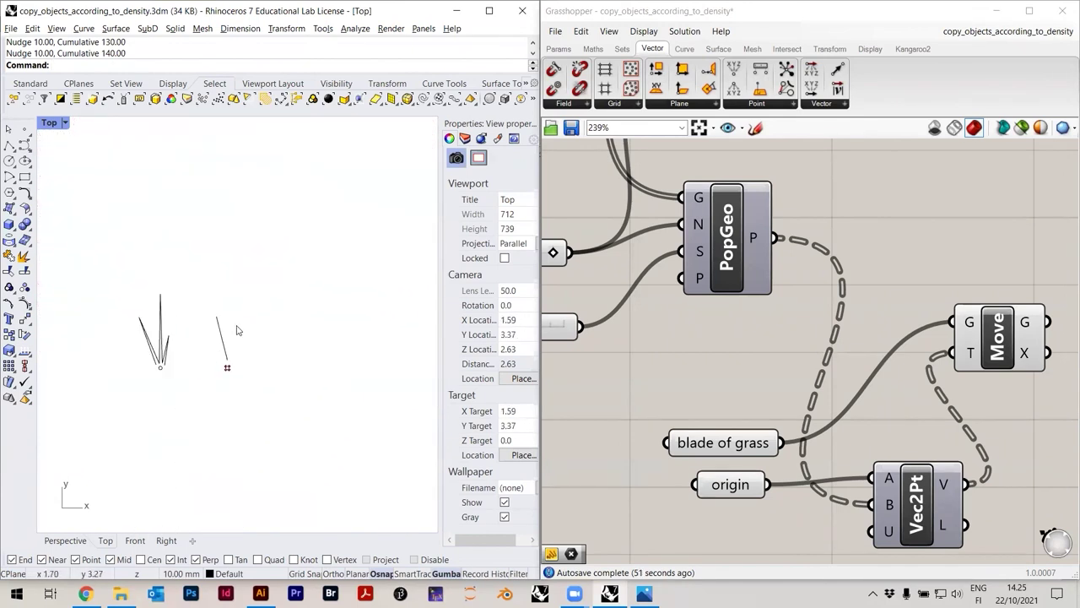
pyautogui.click(183, 378)
pyautogui.scroll(5, 185, 381)
pyautogui.moveTo(187, 382); pyautogui.dragTo(216, 367)
# Scale the source line from its lower end to half its length and shift it along X toward the origin point
pyautogui.write('cale')
pyautogui.press('Return')
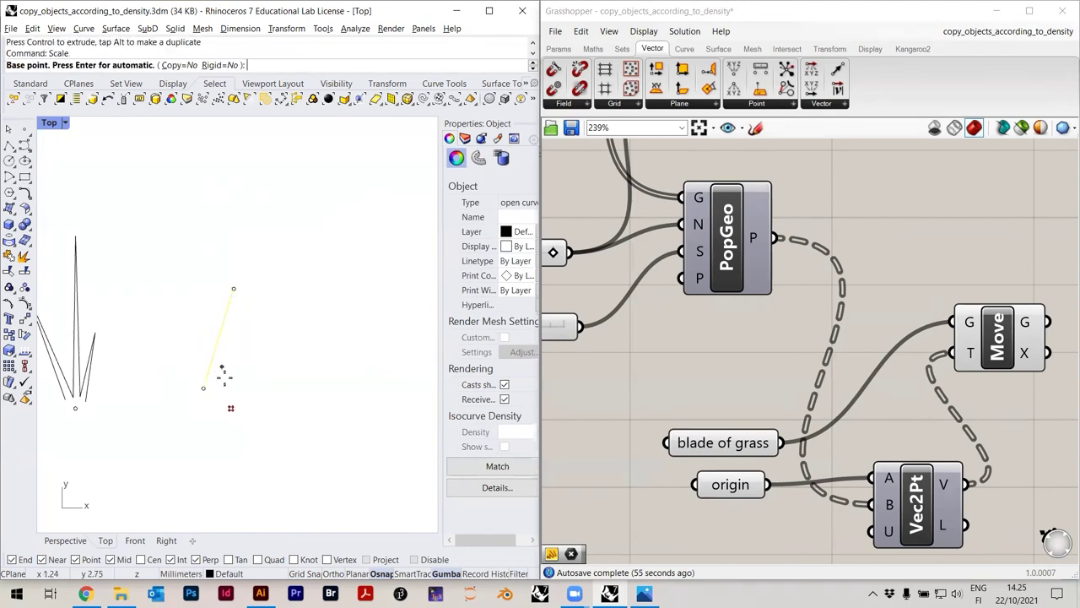
pyautogui.click(206, 389)
pyautogui.click(234, 289)
pyautogui.click(219, 340)
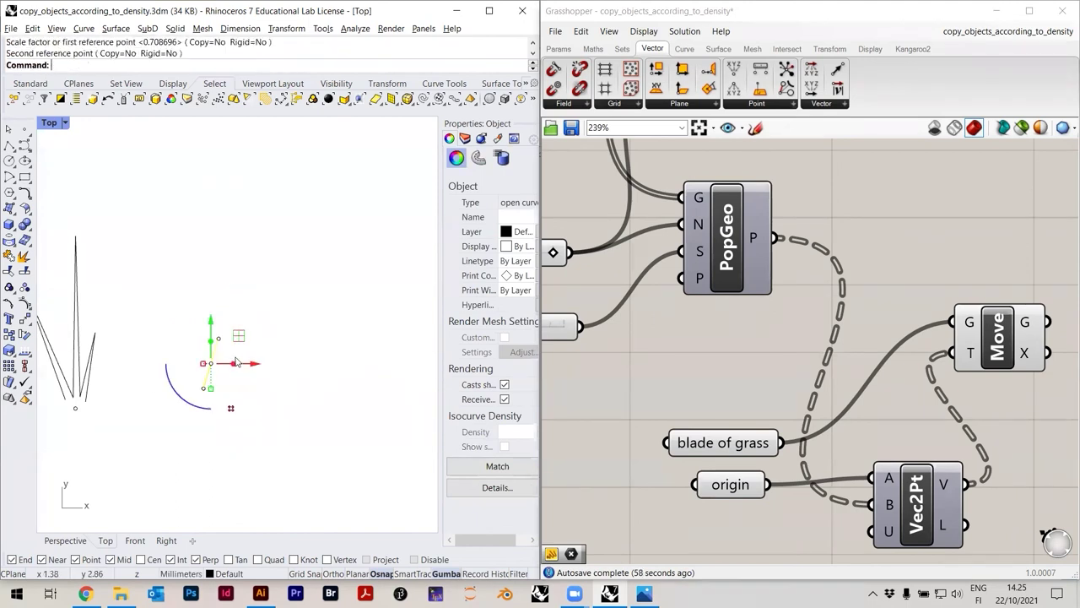
pyautogui.moveTo(250, 365); pyautogui.dragTo(272, 365)
pyautogui.click(247, 386)
# Set the Series Step slider to 0.022 to bring the tweened curves closer together
pyautogui.scroll(-20, 248, 386)
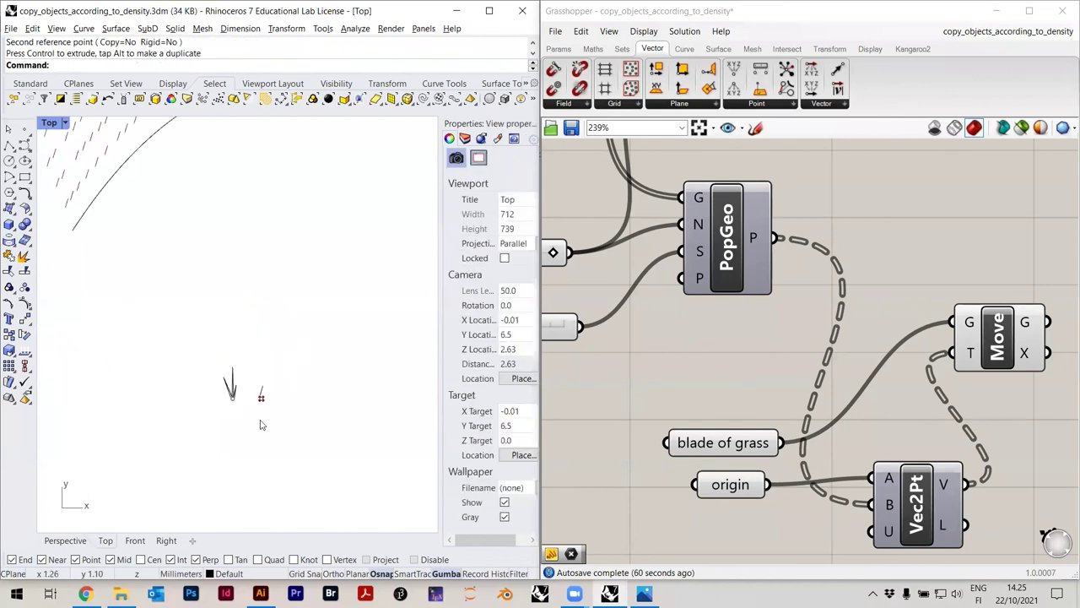
pyautogui.moveTo(635, 290); pyautogui.dragTo(814, 390, button='right')
pyautogui.scroll(-5, 789, 364)
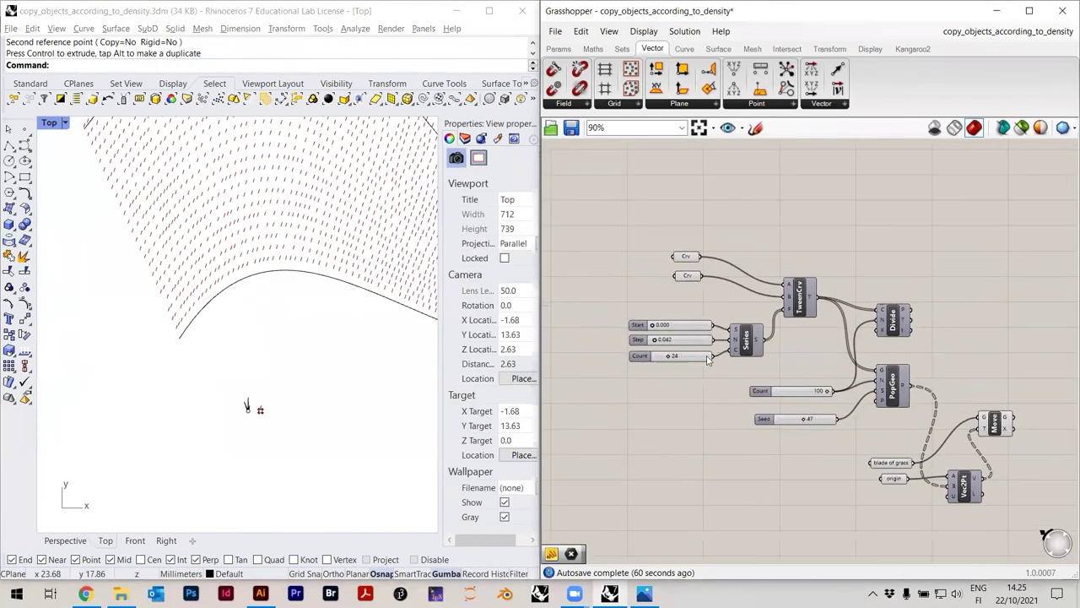
pyautogui.scroll(5, 667, 343)
pyautogui.scroll(2, 677, 344)
pyautogui.moveTo(659, 344)
pyautogui.mouseDown()
pyautogui.moveTo(673, 344)
pyautogui.moveTo(655, 350)
pyautogui.mouseUp()
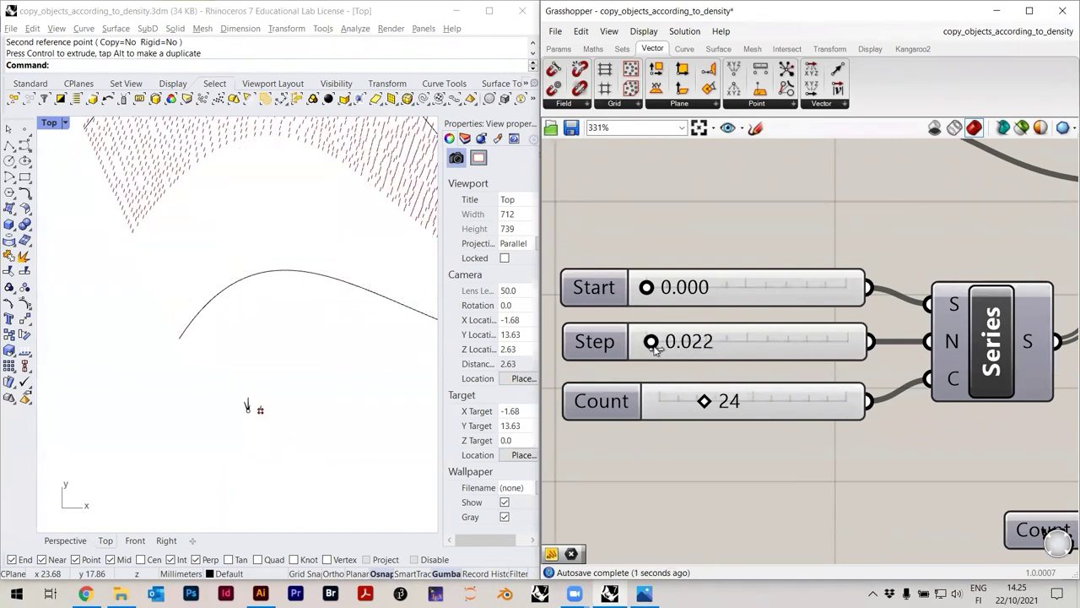
# Raise the Series Count slider to 46 so the copies fill the area between both boundary curves
pyautogui.moveTo(263, 218); pyautogui.dragTo(227, 305, button='right')
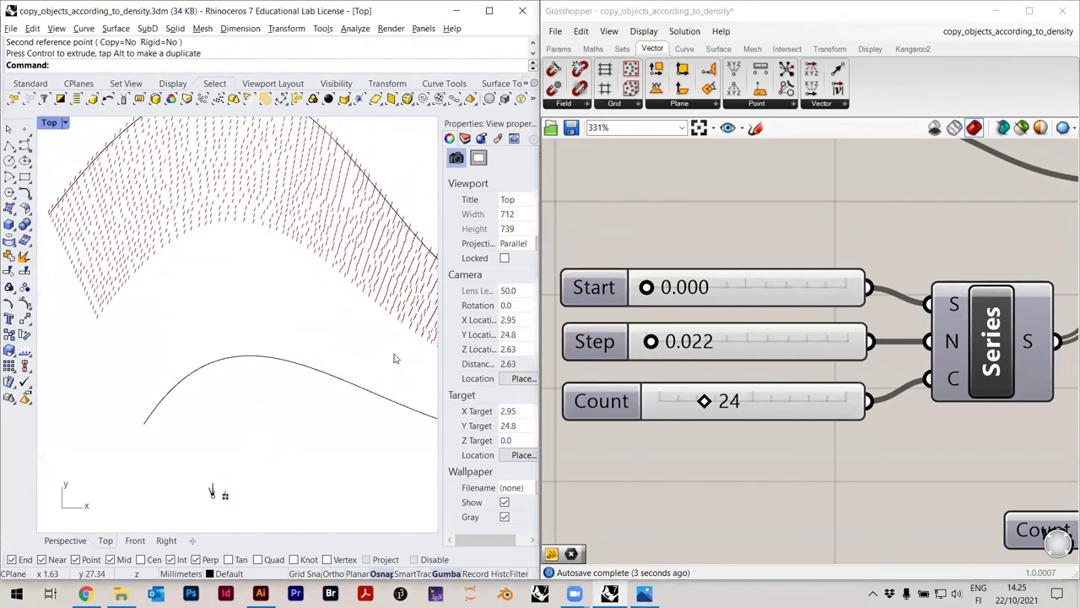
pyautogui.click(710, 404)
pyautogui.moveTo(724, 406); pyautogui.dragTo(751, 407)
pyautogui.scroll(-3, 747, 304)
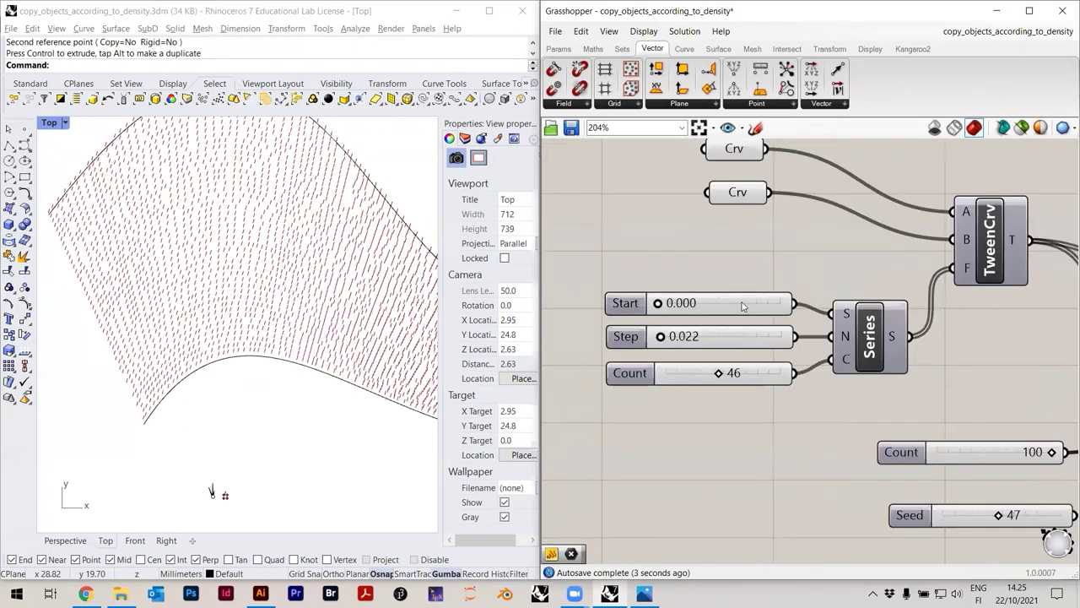
# Bake the short line copies from the Move component with the default attributes, grouped
pyautogui.scroll(-4, 741, 338)
pyautogui.scroll(2, 920, 355)
pyautogui.click(925, 357)
pyautogui.rightClick(924, 356)
pyautogui.click(954, 407)
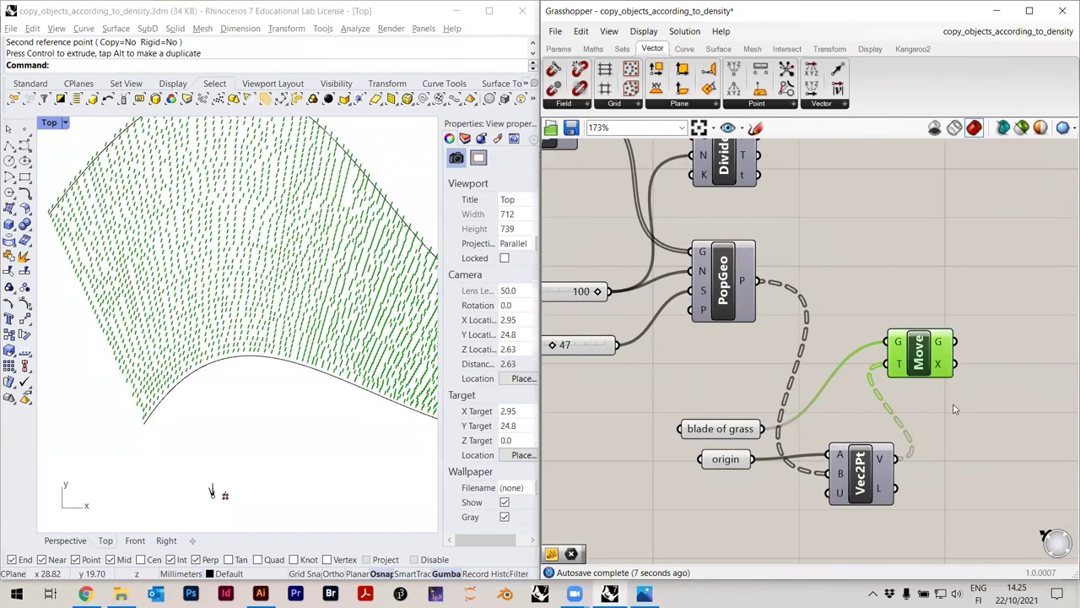
pyautogui.moveTo(959, 274); pyautogui.dragTo(954, 213)
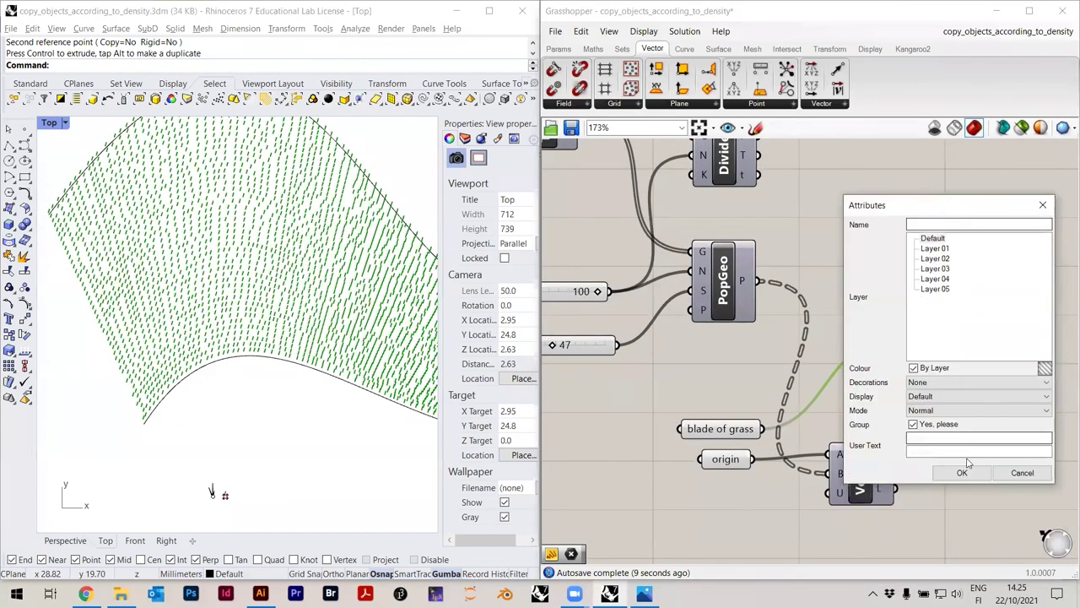
pyautogui.click(964, 472)
pyautogui.click(968, 432)
# Select the last baked lines and nudge them up 140 mm onto the separate slanted-line pattern, then deselect them
pyautogui.moveTo(355, 342); pyautogui.dragTo(333, 352, button='right')
pyautogui.write('SelL')
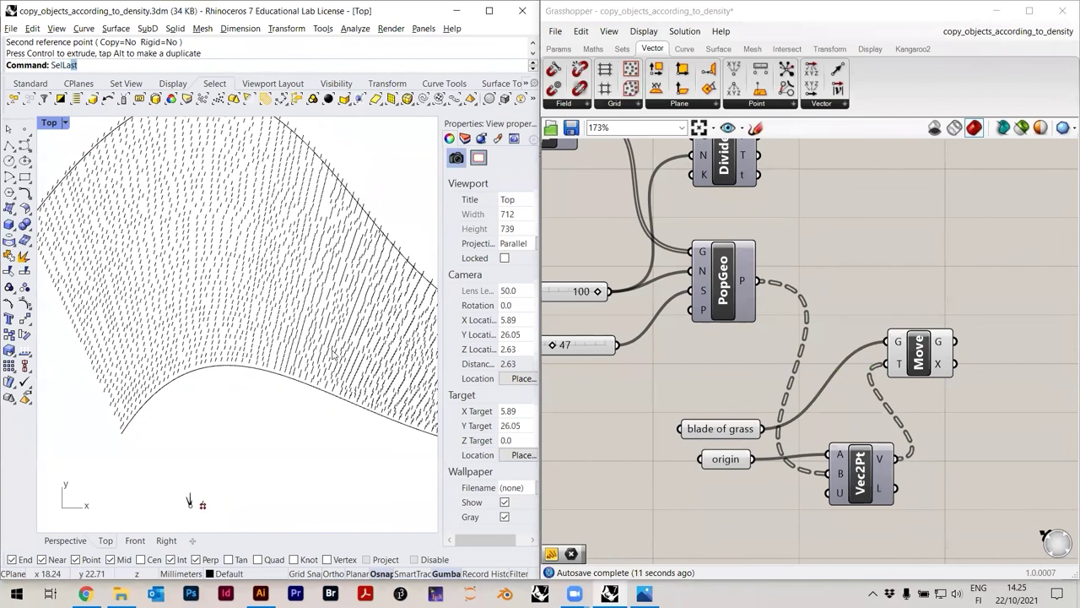
pyautogui.press('Return')
pyautogui.scroll(-8, 233, 398)
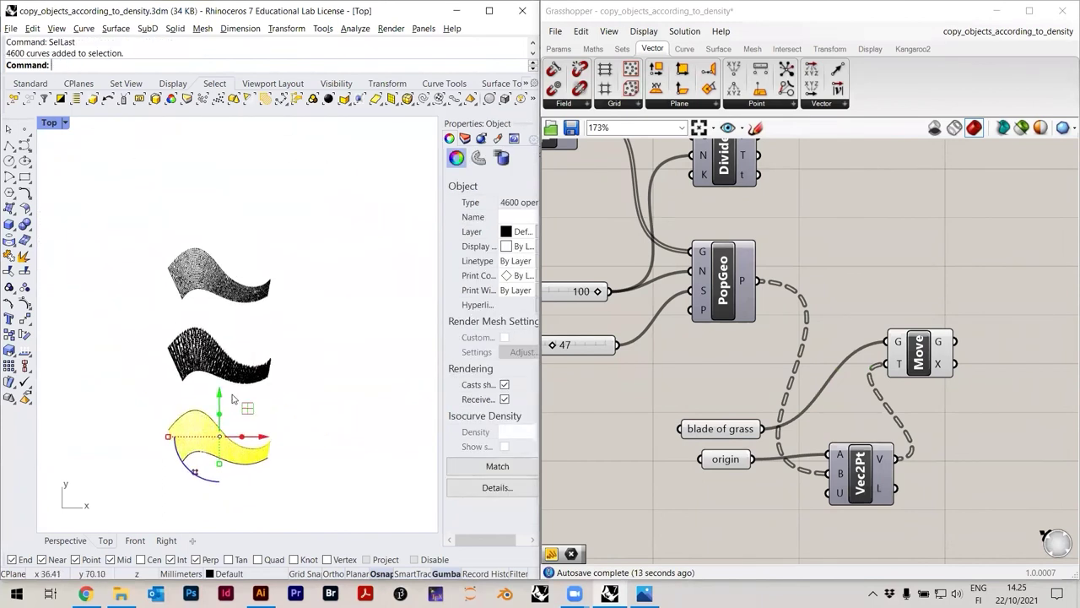
pyautogui.scroll(2, 218, 398)
pyautogui.hotkey('alt', 'Up')
pyautogui.hotkey('alt', 'Up')
pyautogui.hotkey('alt', 'Up')
pyautogui.hotkey('alt', 'Up')
pyautogui.hotkey('alt', 'Up')
pyautogui.hotkey('alt', 'Up')
pyautogui.hotkey('alt', 'Up')
pyautogui.hotkey('alt', 'Up')
pyautogui.hotkey('alt', 'Up')
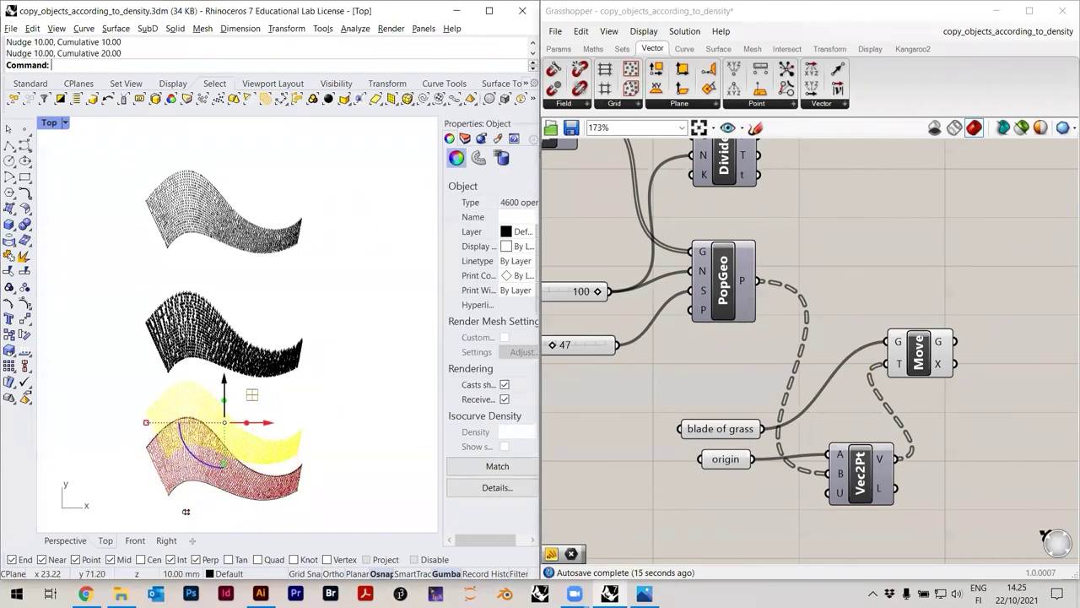
pyautogui.hotkey('alt', 'Up')
pyautogui.hotkey('alt', 'Up')
pyautogui.hotkey('alt', 'Up')
pyautogui.hotkey('alt', 'Up')
pyautogui.hotkey('alt', 'Up')
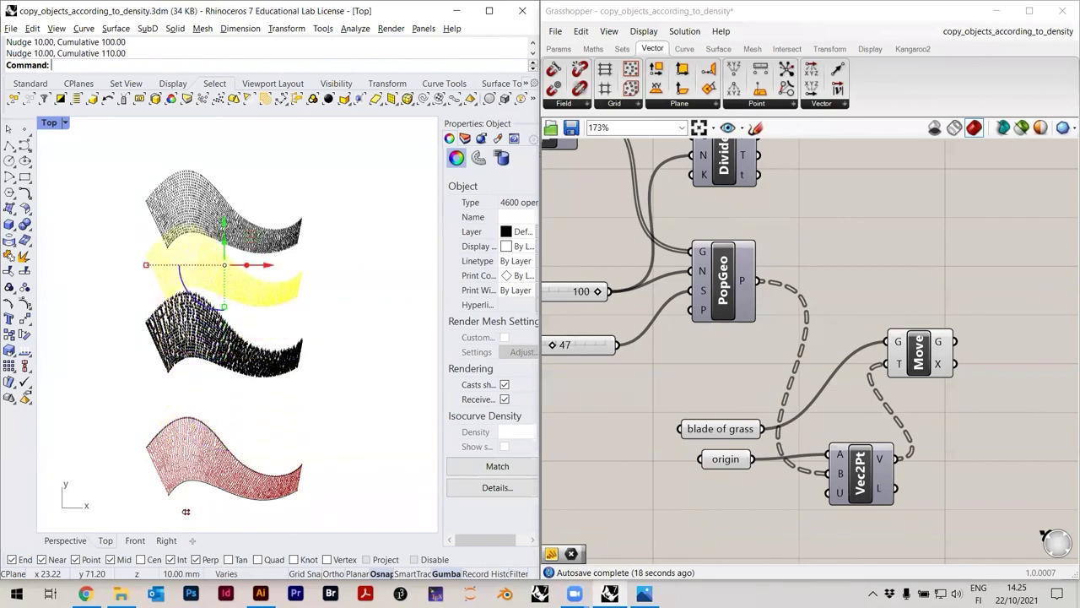
pyautogui.press('Escape')
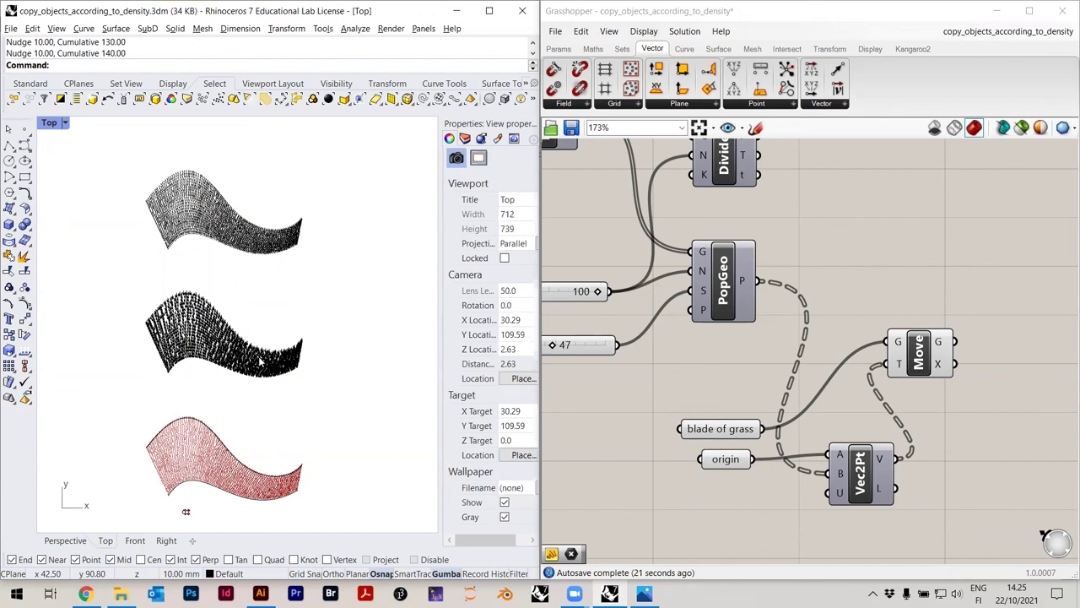
# Save both the Rhino model and the Grasshopper definition
pyautogui.hotkey('ctrl', 's')
pyautogui.moveTo(262, 361); pyautogui.dragTo(270, 344, button='right')
pyautogui.scroll(-2, 875, 314)
pyautogui.scroll(-2, 874, 314)
pyautogui.hotkey('ctrl', 's')
# Examine the overlaid pattern of long and short slanted lines close up along its whole length
pyautogui.scroll(10, 298, 254)
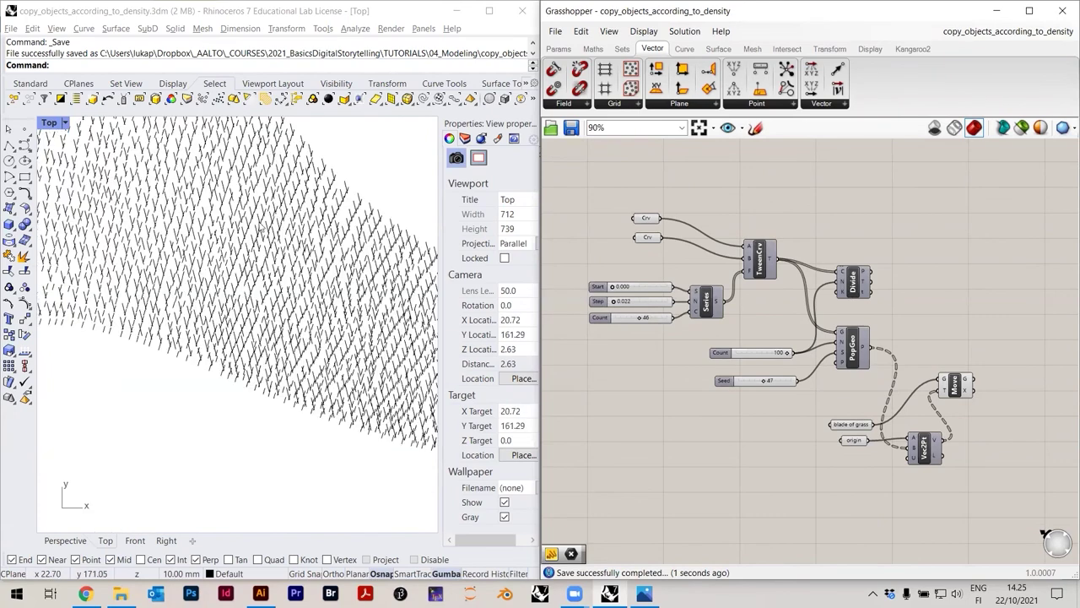
pyautogui.scroll(-5, 316, 336)
pyautogui.scroll(7, 140, 317)
pyautogui.scroll(-5, 140, 318)
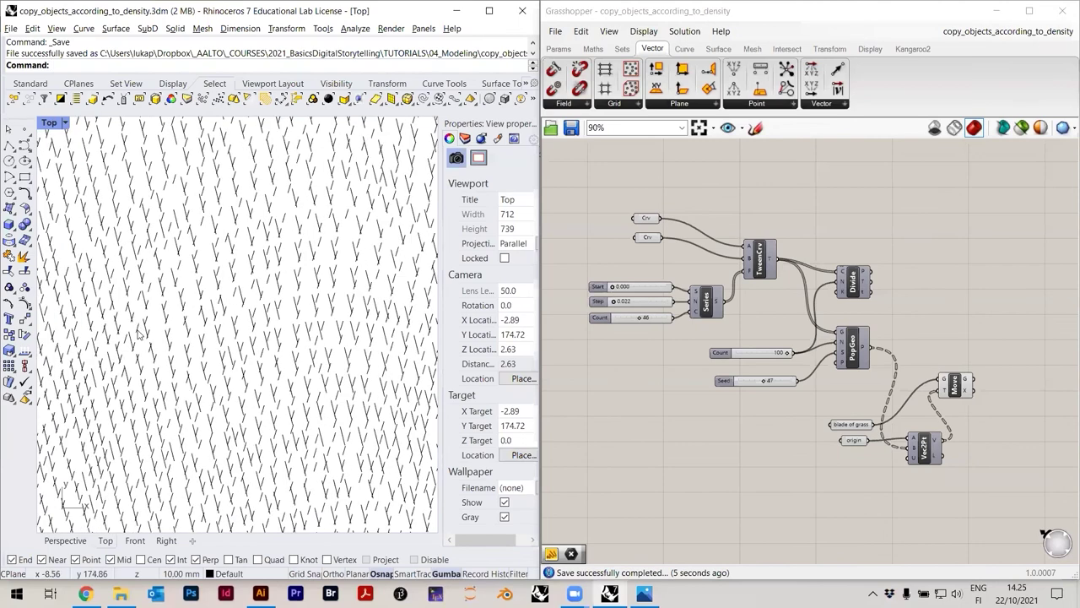
pyautogui.scroll(-5, 327, 320)
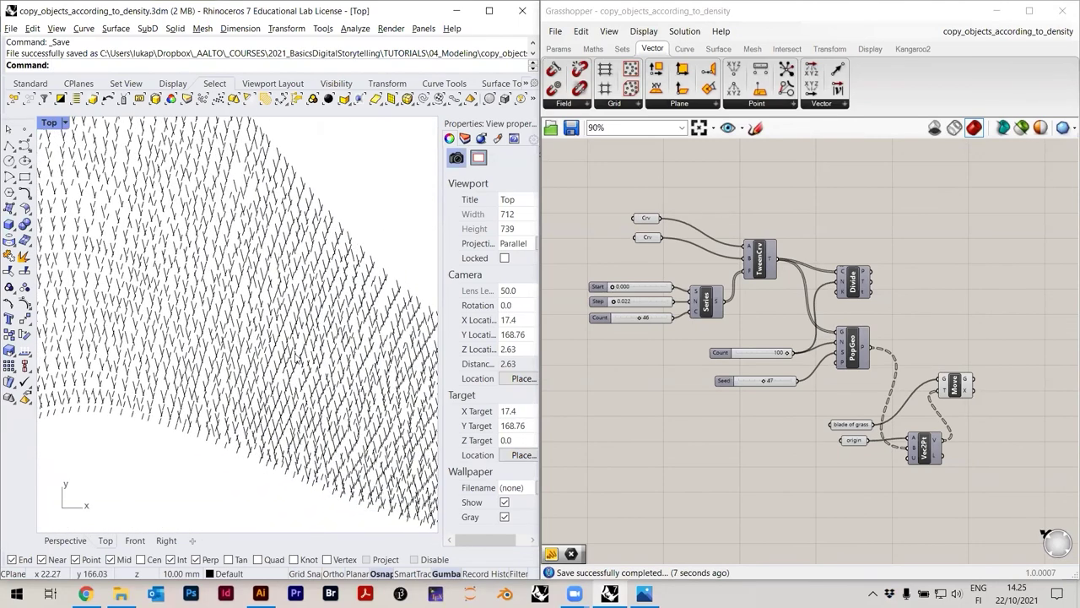
pyautogui.scroll(6, 354, 371)
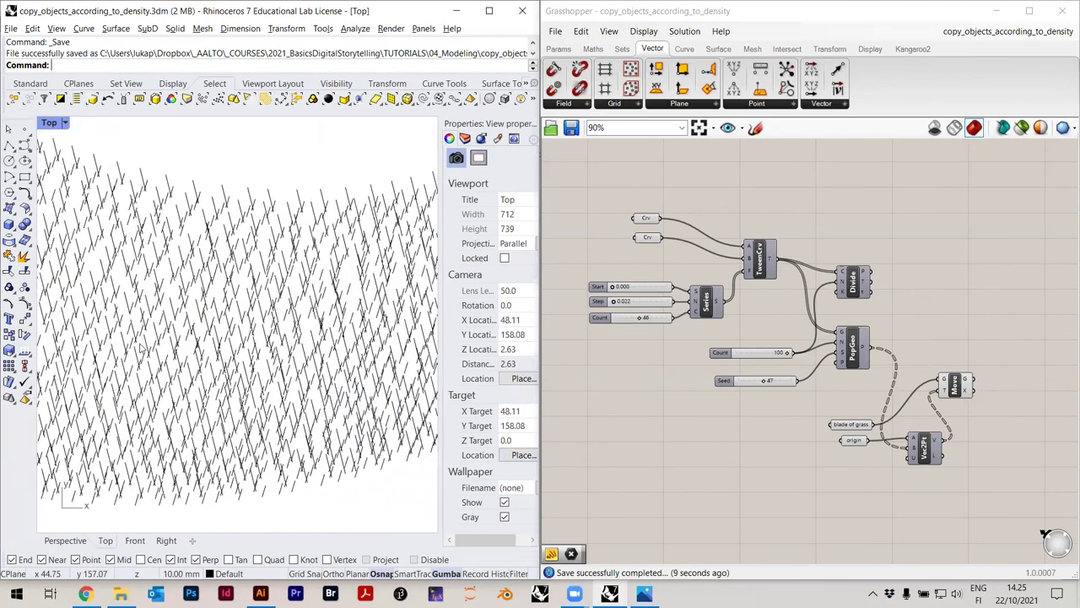
pyautogui.scroll(-3, 318, 324)
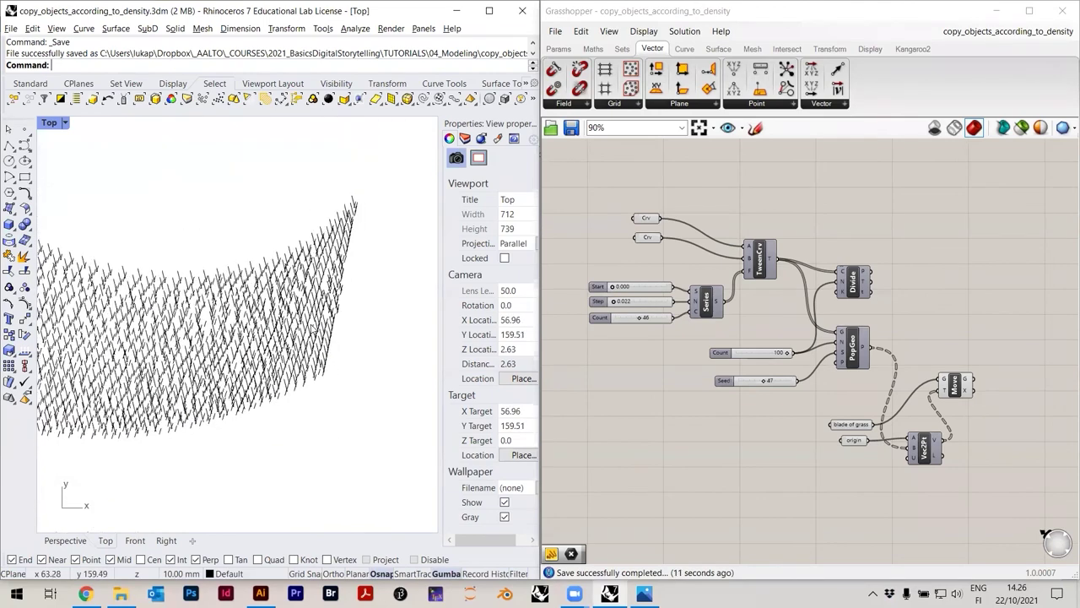
pyautogui.scroll(5, 338, 355)
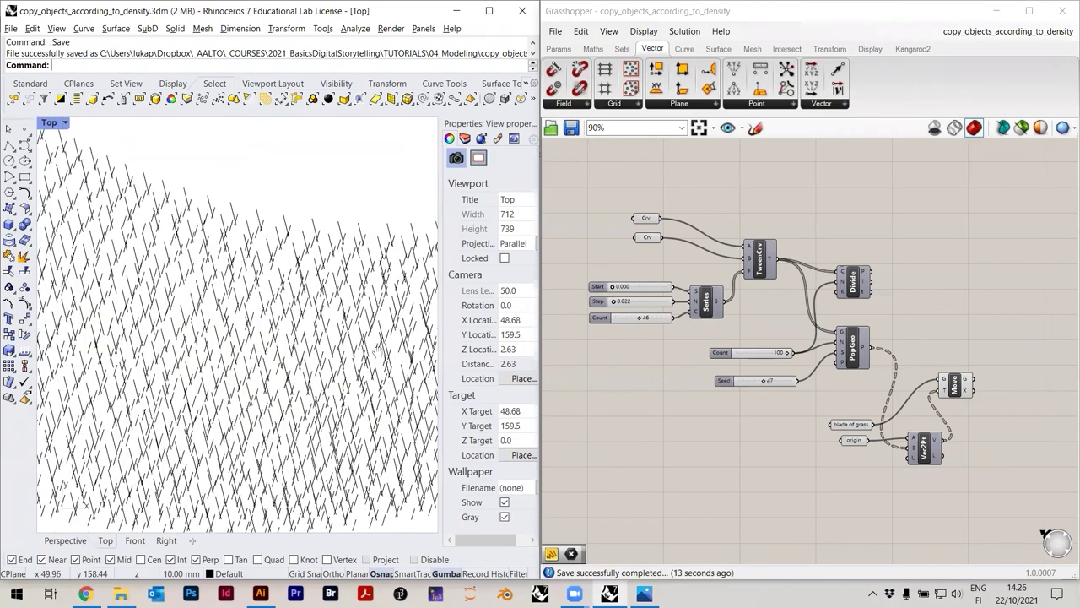
pyautogui.scroll(-15, 357, 350)
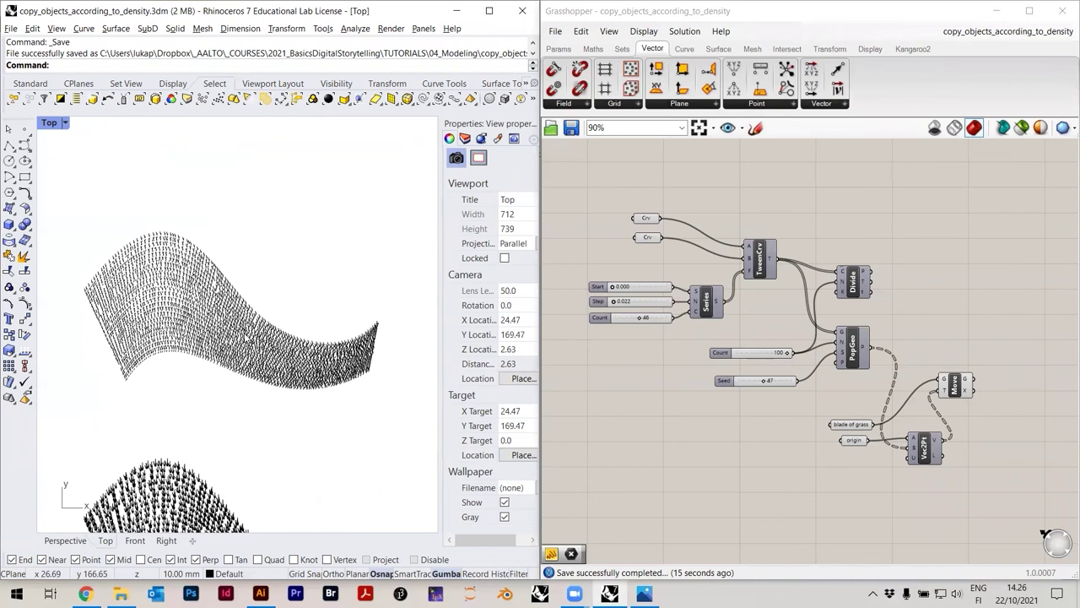
pyautogui.scroll(2, 246, 339)
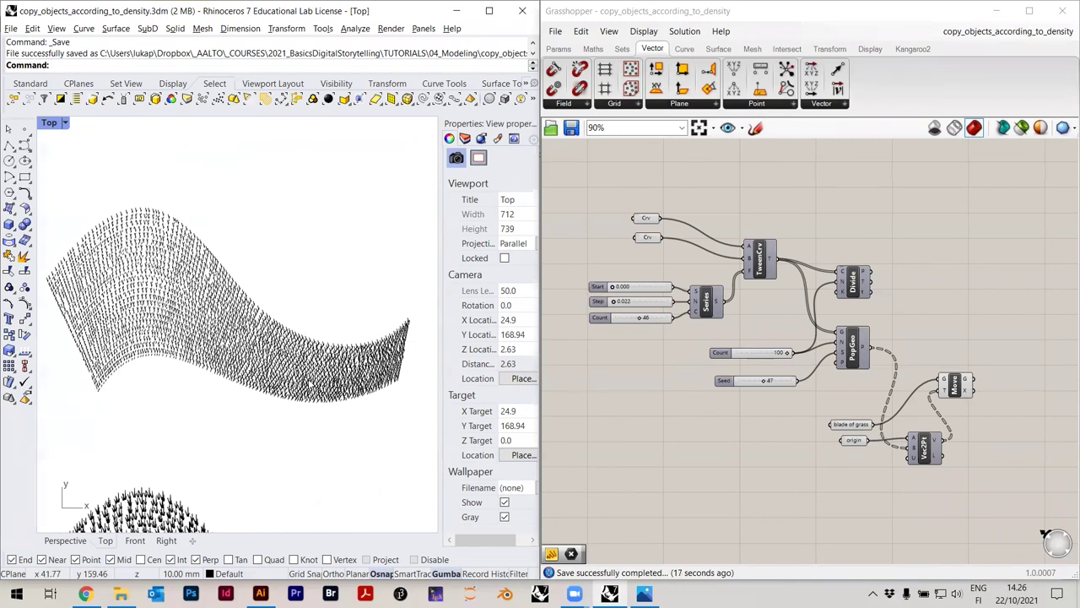
pyautogui.scroll(3, 390, 348)
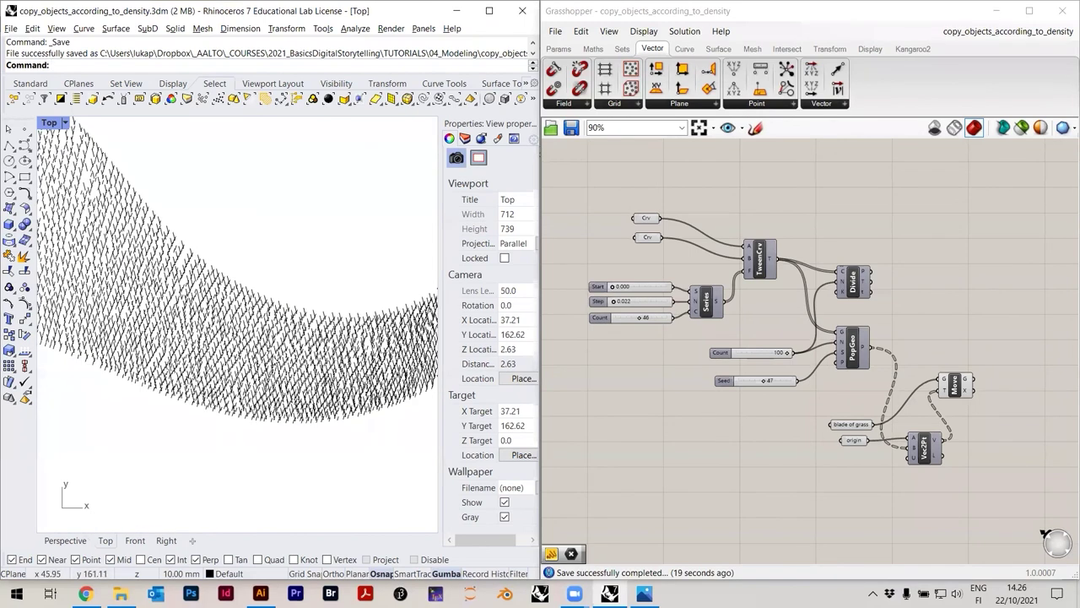
pyautogui.scroll(-2, 373, 344)
pyautogui.scroll(-6, 329, 385)
pyautogui.scroll(10, 190, 288)
pyautogui.scroll(-4, 169, 314)
pyautogui.scroll(-2, 170, 317)
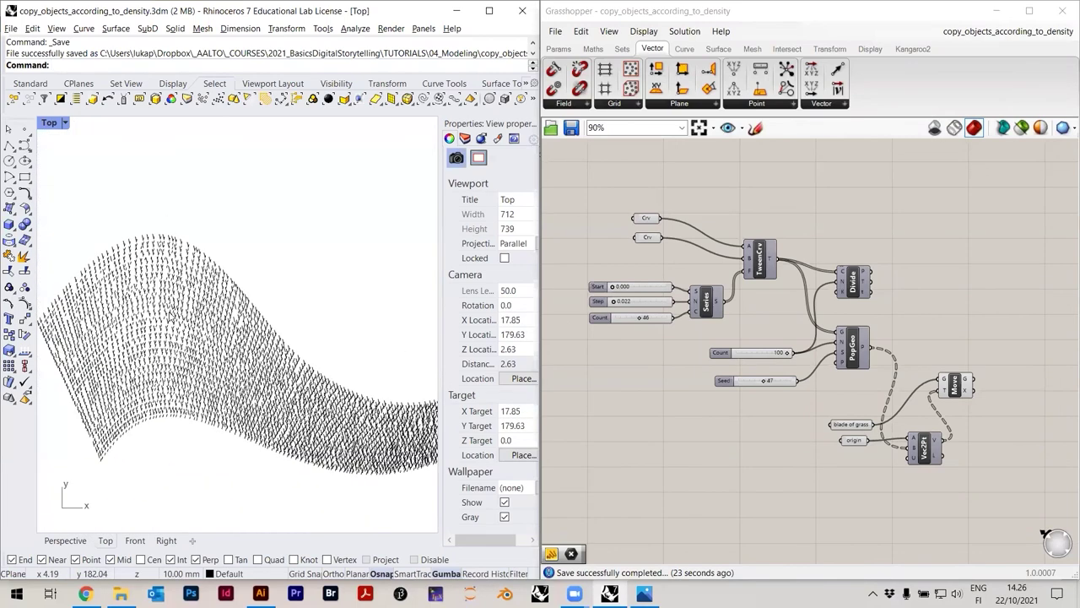
# Compare the two baked patterns and the live preview from afar
pyautogui.scroll(-3, 210, 288)
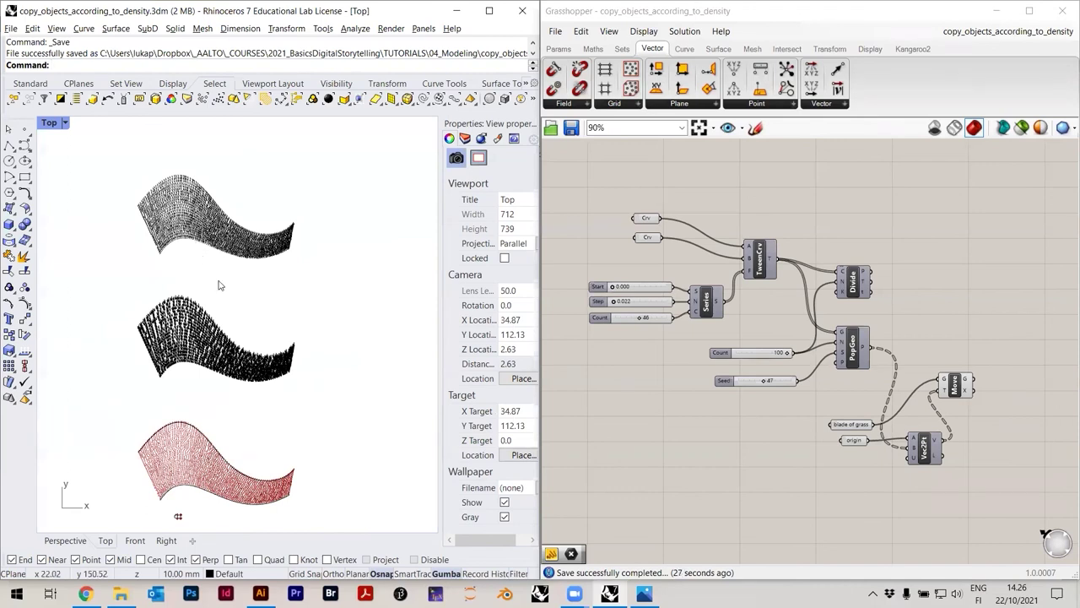
pyautogui.scroll(5, 217, 273)
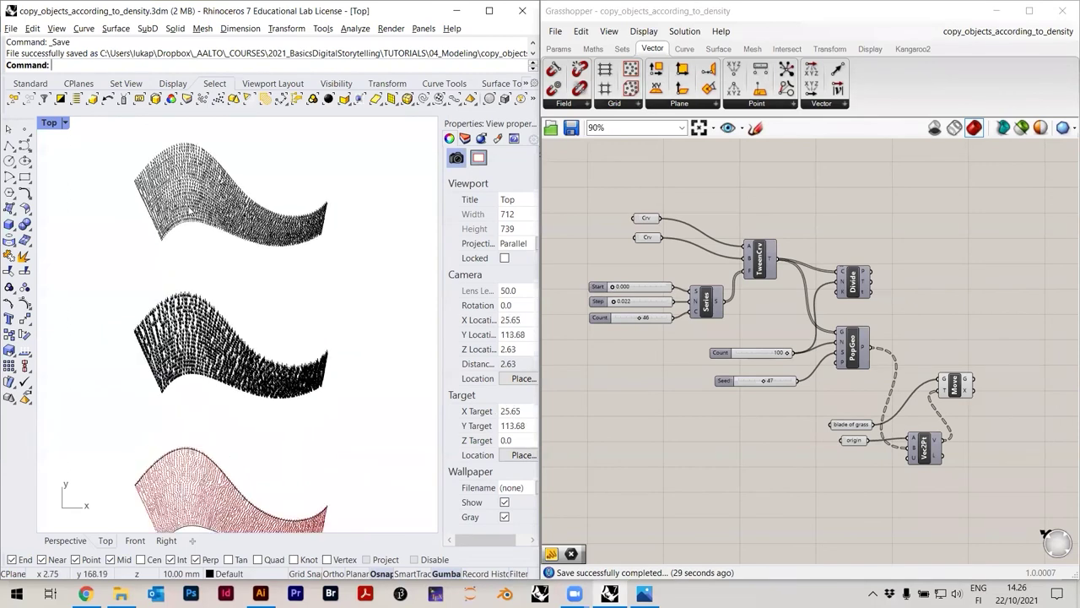
pyautogui.scroll(-5, 287, 226)
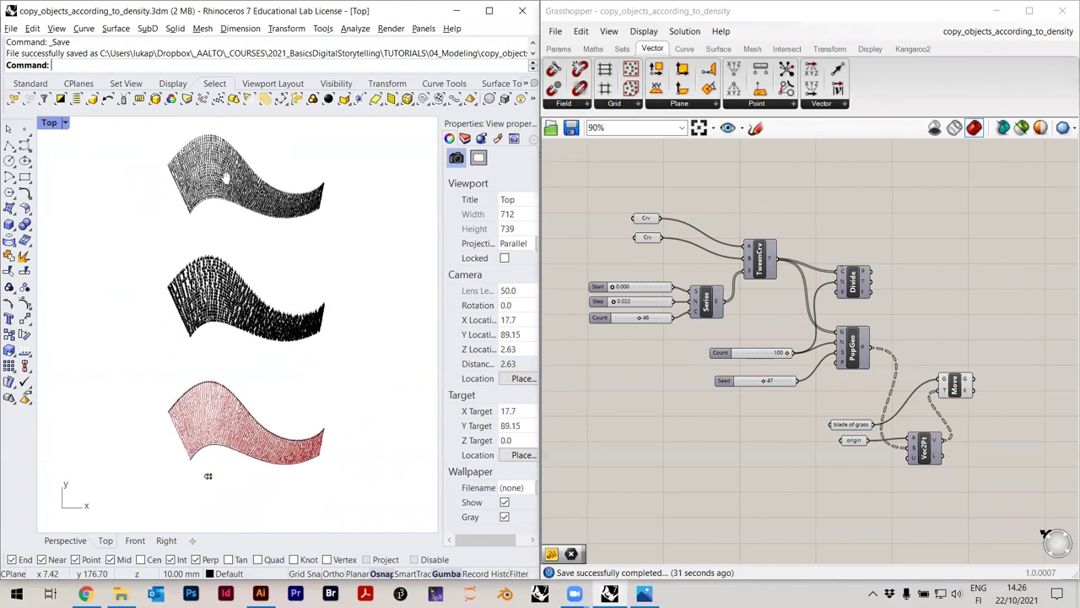
pyautogui.moveTo(288, 226); pyautogui.dragTo(288, 243, button='right')
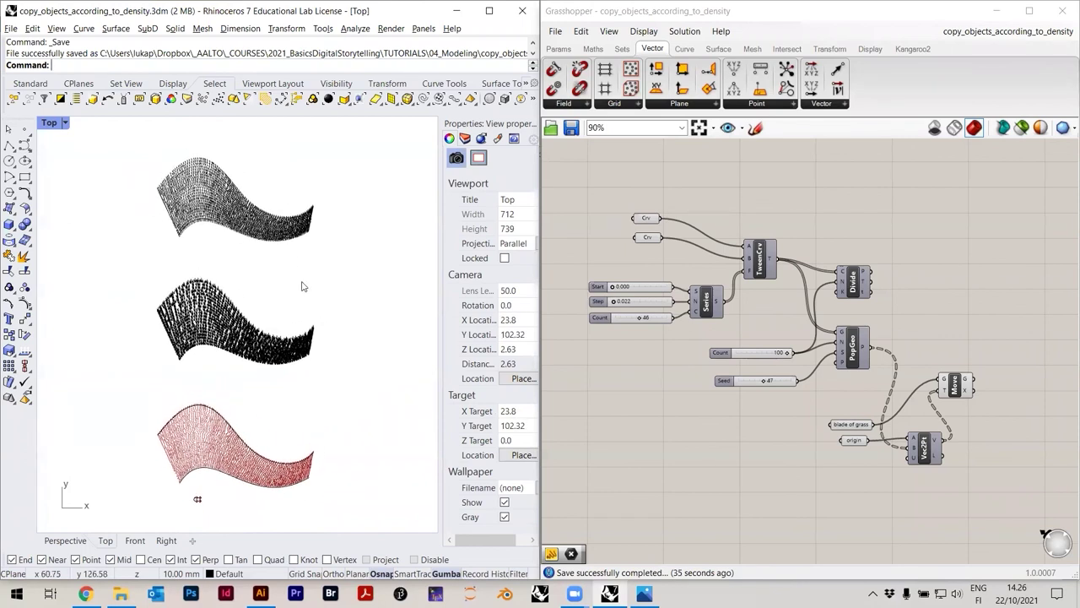
pyautogui.scroll(4, 279, 284)
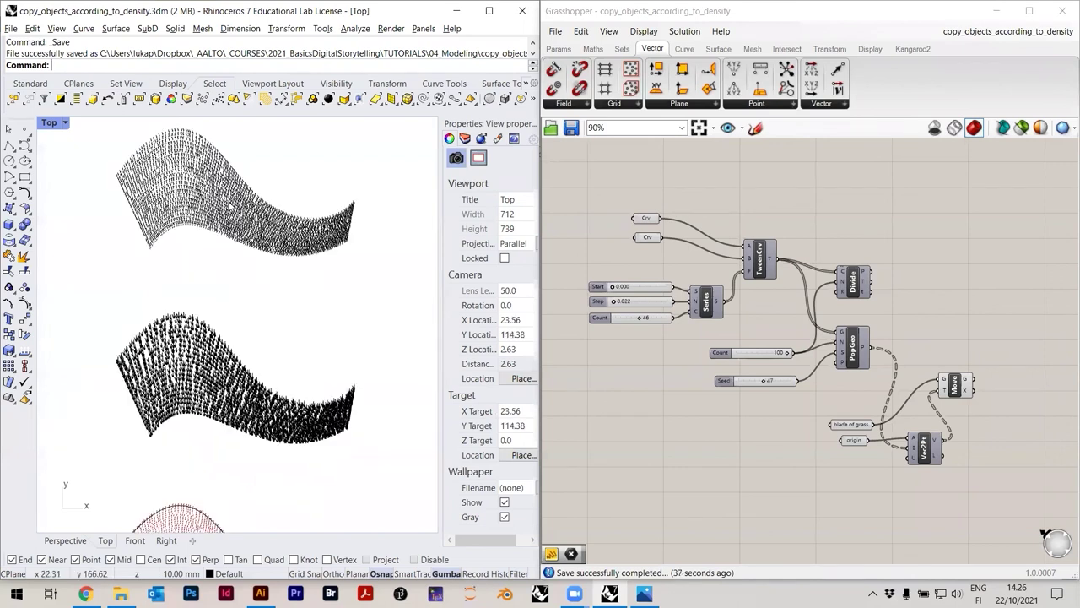
pyautogui.scroll(-5, 195, 185)
pyautogui.moveTo(223, 294)
pyautogui.mouseDown(button='right')
pyautogui.moveTo(215, 282)
pyautogui.moveTo(209, 299)
pyautogui.mouseUp(button='right')
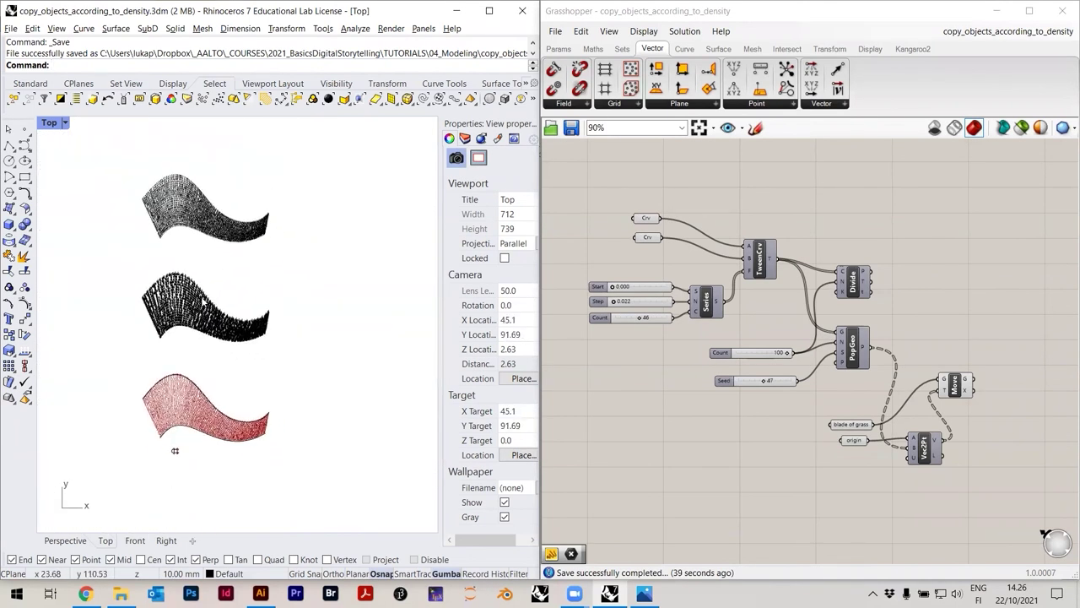
# Save the Grasshopper definition again and return to the Rhino viewport
pyautogui.click(755, 427)
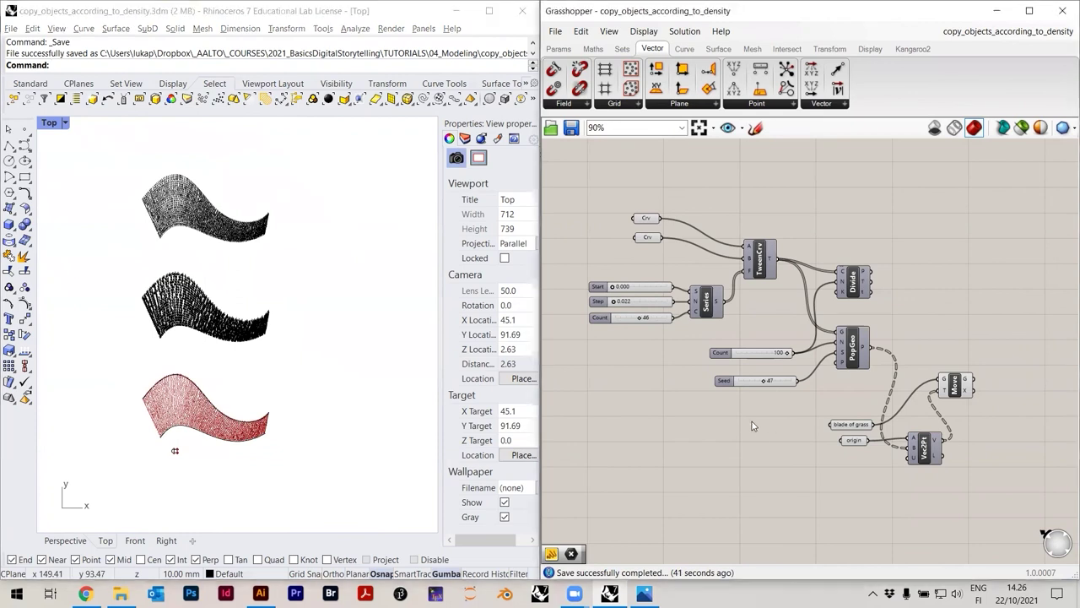
pyautogui.click(400, 307)
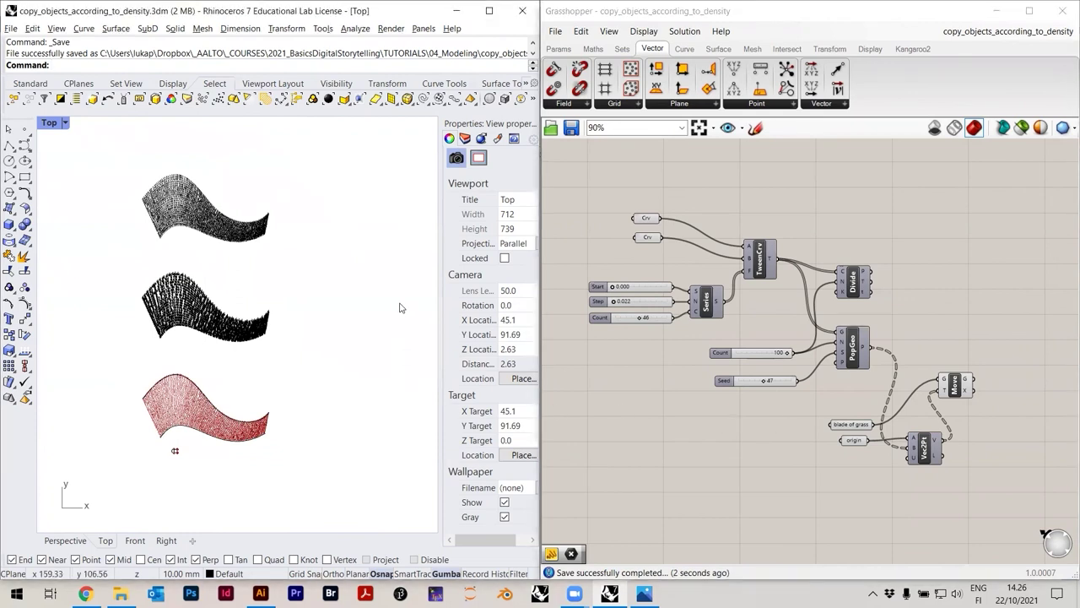